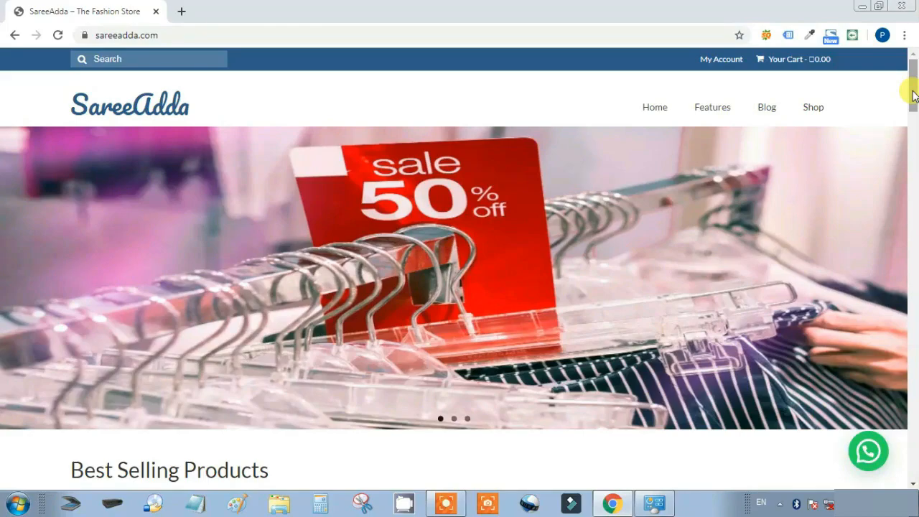
Scroll the SareeAdda shop, open and close the product sorting options unchanged, then return to the top
left_click_drag(914, 95, 914, 346)
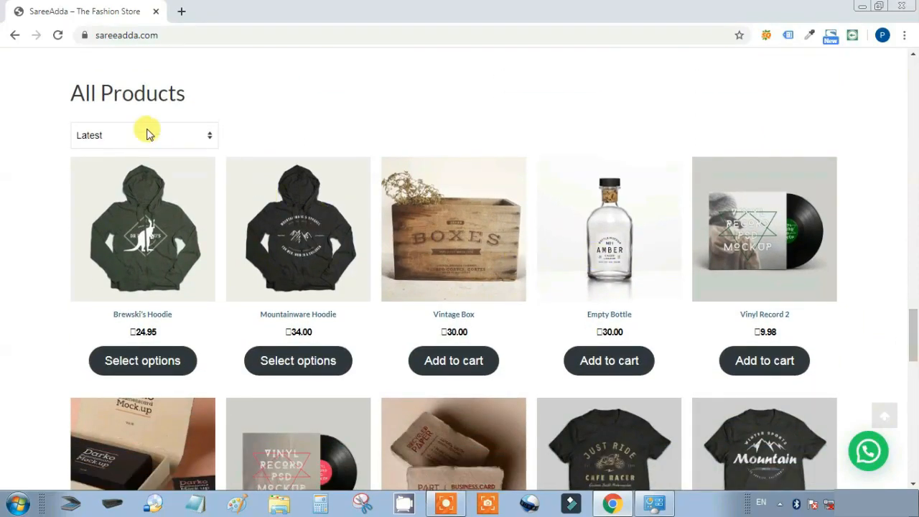
left_click(210, 136)
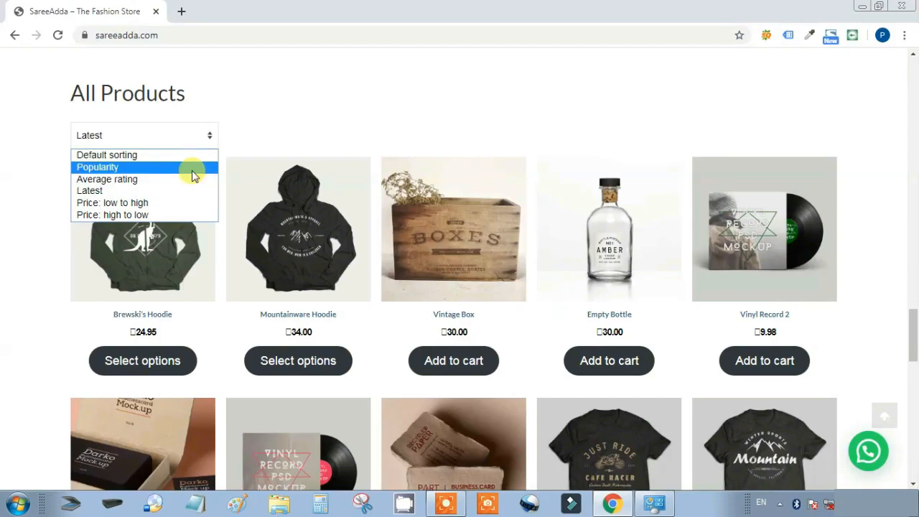
left_click(244, 138)
left_click_drag(913, 305, 913, 434)
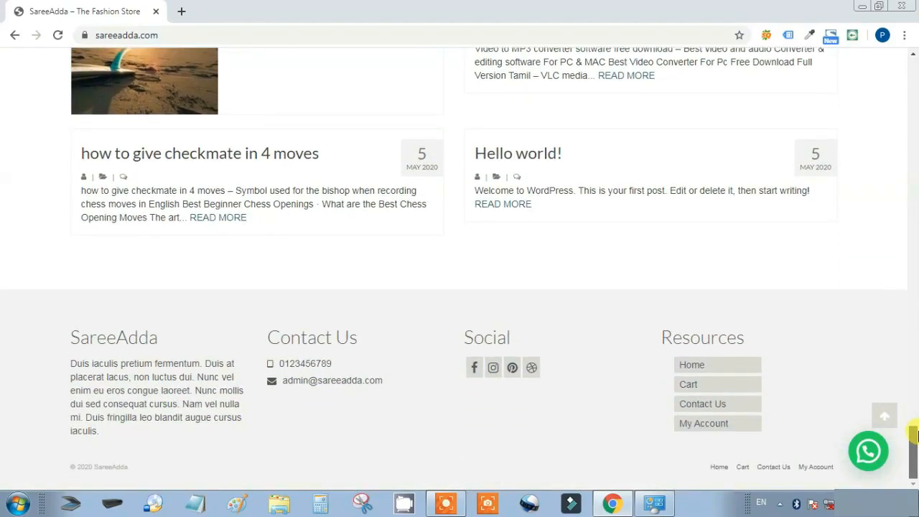
left_click(881, 412)
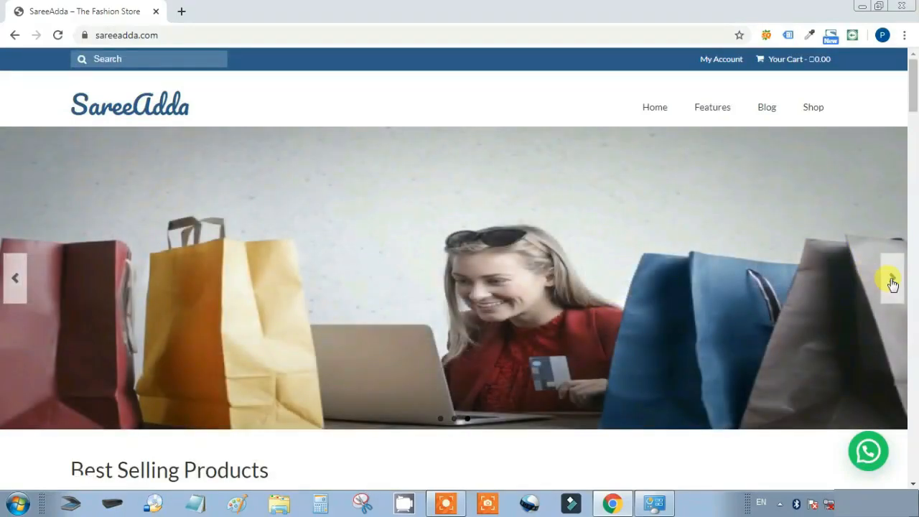
Advance the home slider to the next picture, scroll down the store page, and go back to the top
left_click(892, 280)
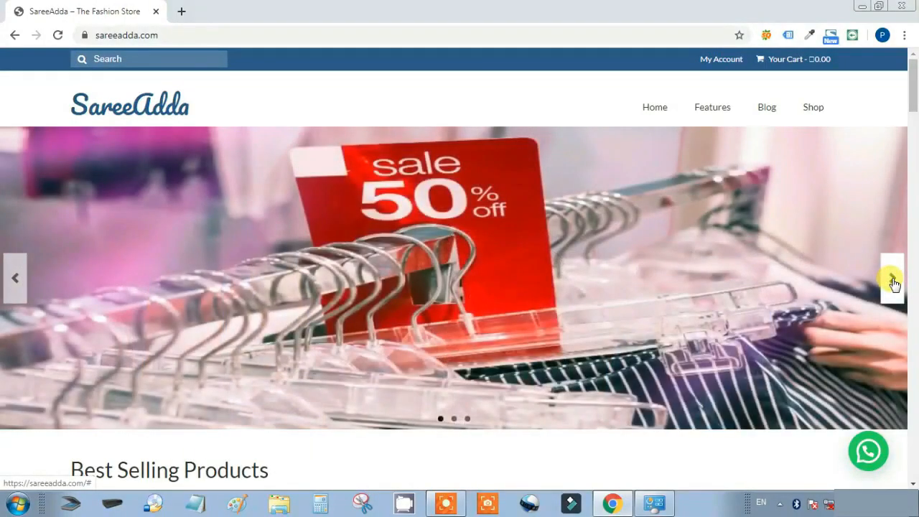
left_click(892, 280)
left_click_drag(911, 93, 915, 192)
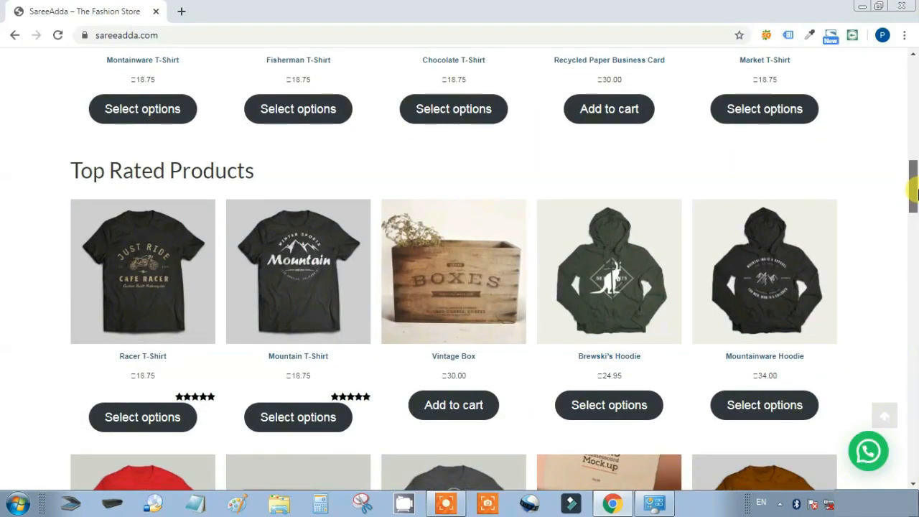
left_click_drag(916, 192, 916, 388)
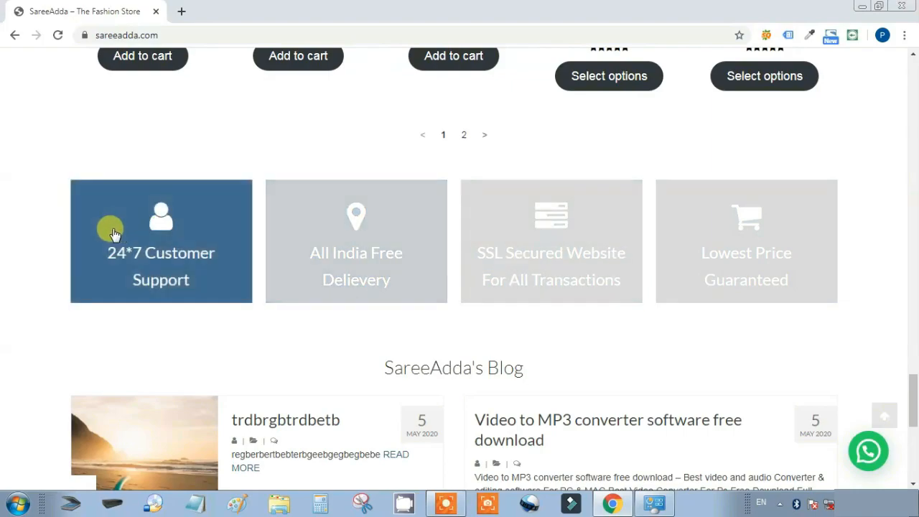
left_click_drag(916, 386, 916, 418)
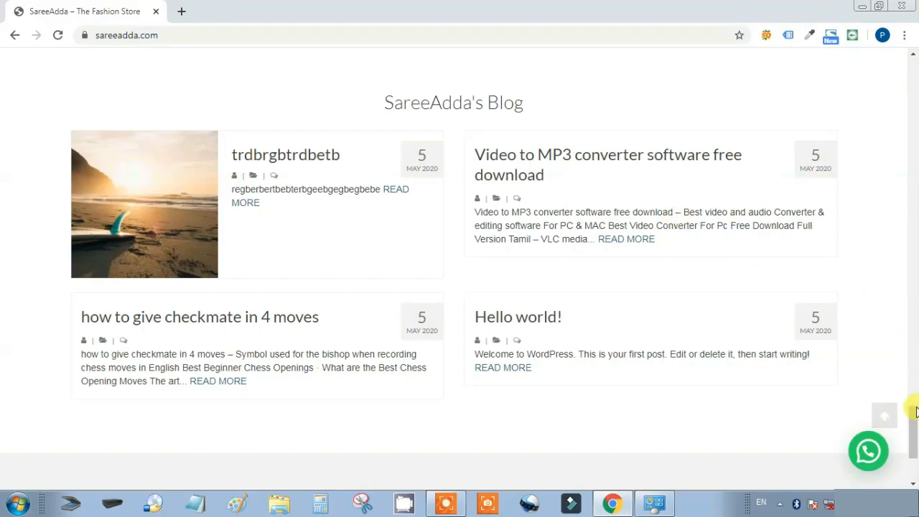
left_click_drag(915, 426, 915, 448)
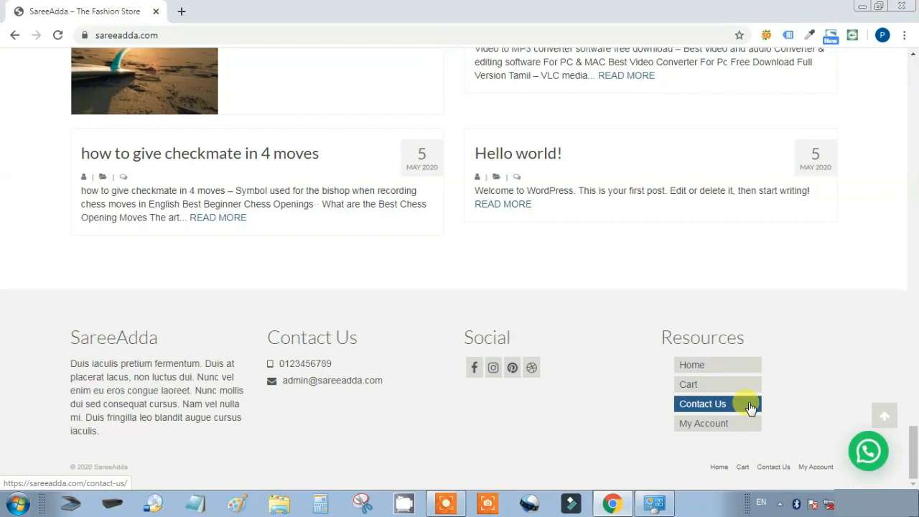
left_click(886, 416)
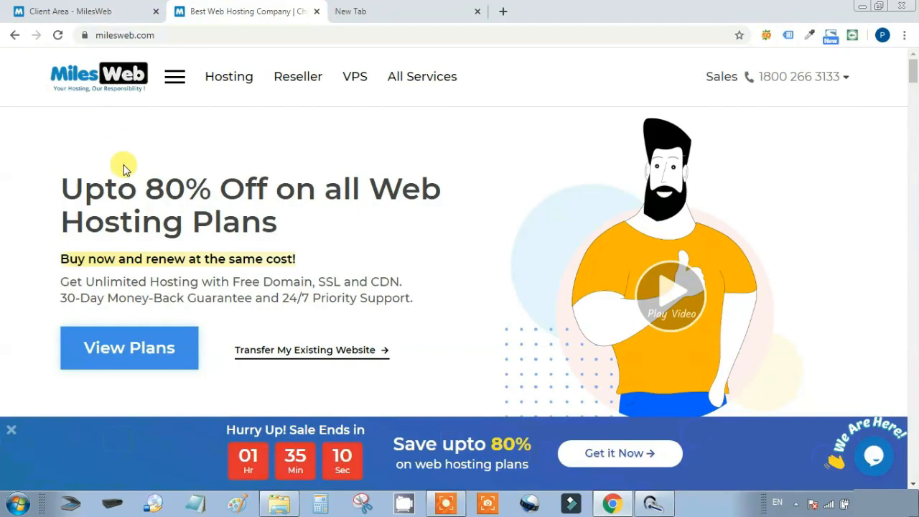
Scroll down MilesWeb's homepage to the Tyro, Swift and Turbo plan cards and their feature lists
scroll(184, 247, "down", 6)
scroll(187, 255, "down", 3)
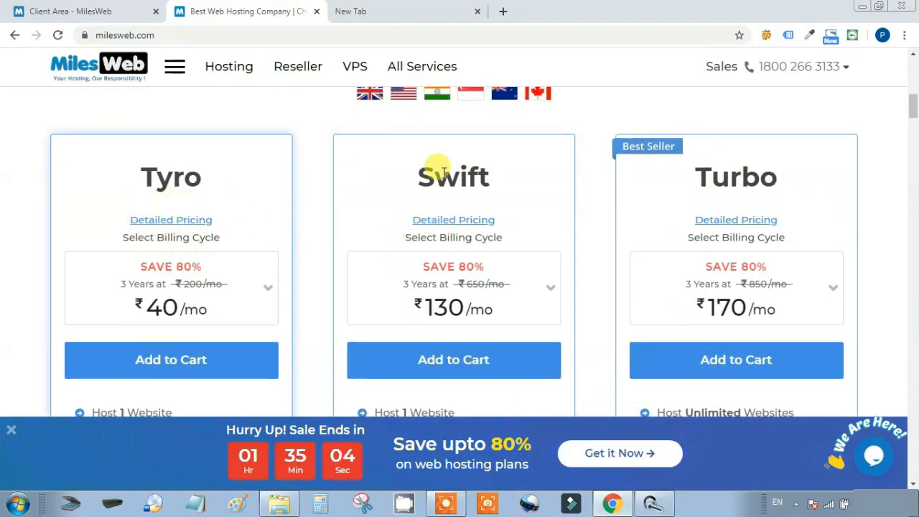
scroll(237, 286, "down", 2)
scroll(233, 274, "down", 1)
scroll(232, 269, "up", 2)
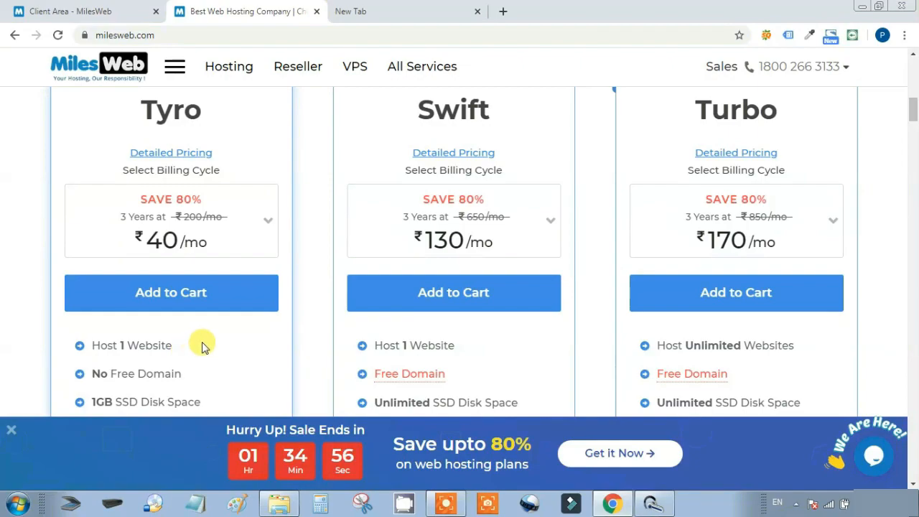
scroll(201, 345, "down", 1)
scroll(201, 346, "down", 1)
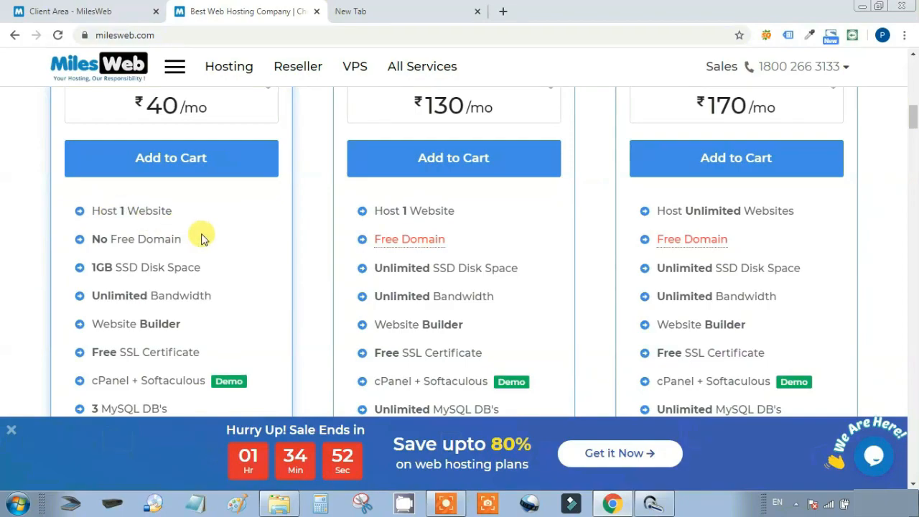
scroll(226, 288, "down", 1)
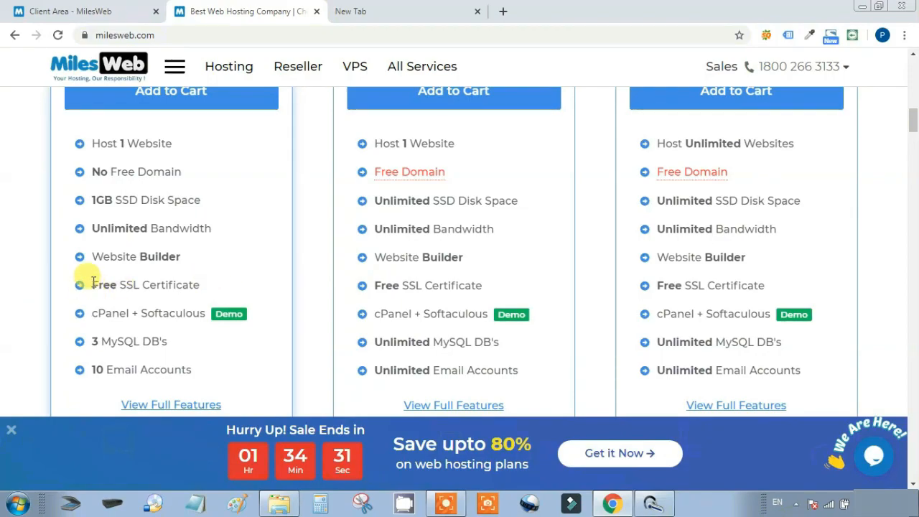
Highlight and then clear the Free SSL Certificate line, and scroll back up to the plan names
left_click_drag(90, 284, 213, 287)
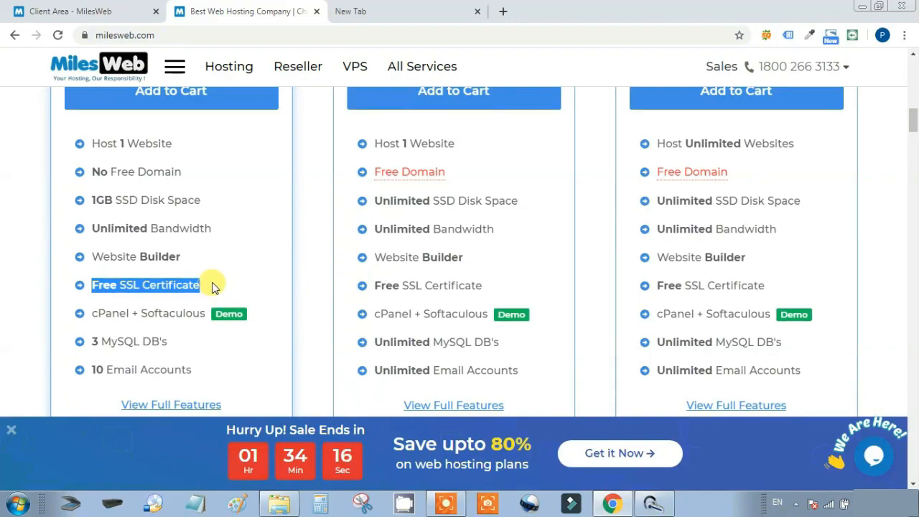
left_click(211, 286)
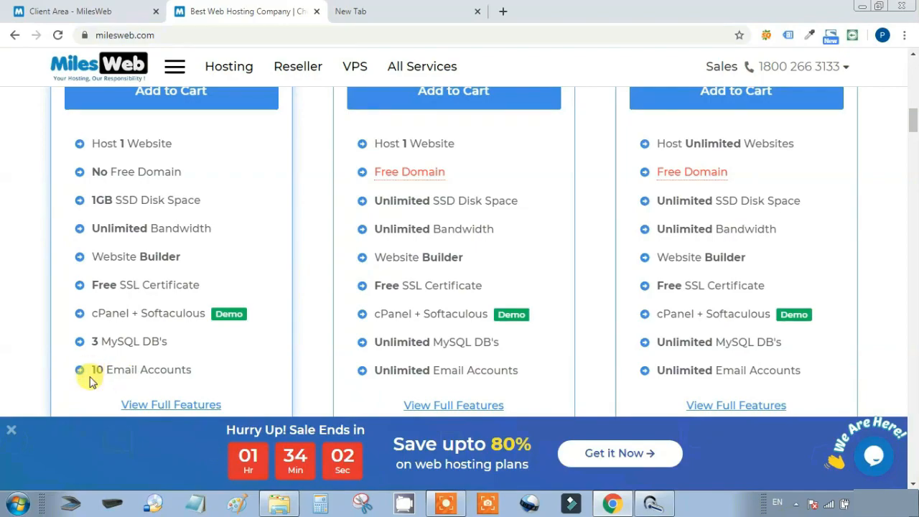
scroll(221, 372, "up", 3)
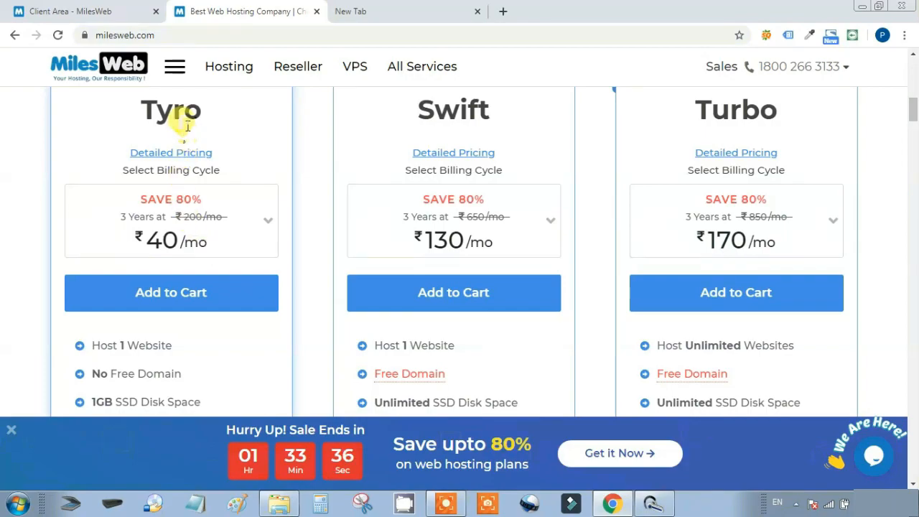
Add the Tyro plan to the cart and check HHHHHJ.com, which turns out to be already registered
left_click(164, 296)
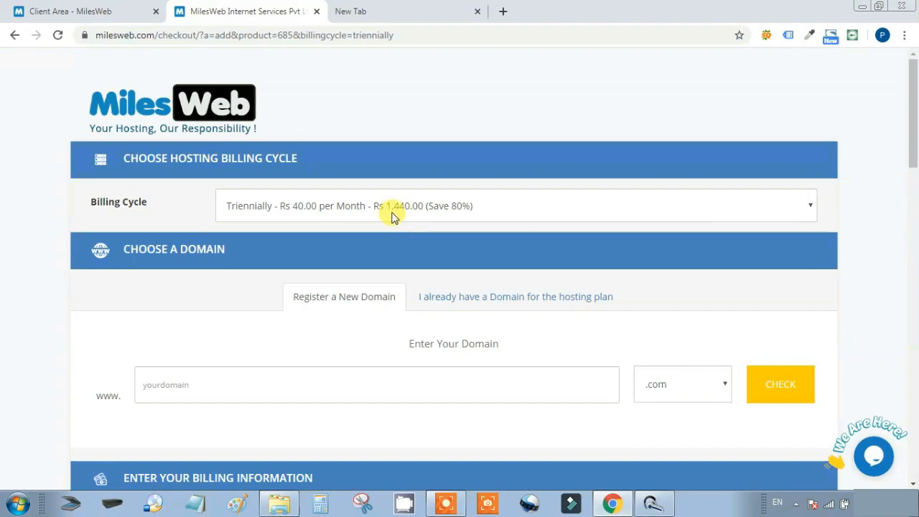
scroll(407, 222, "down", 2)
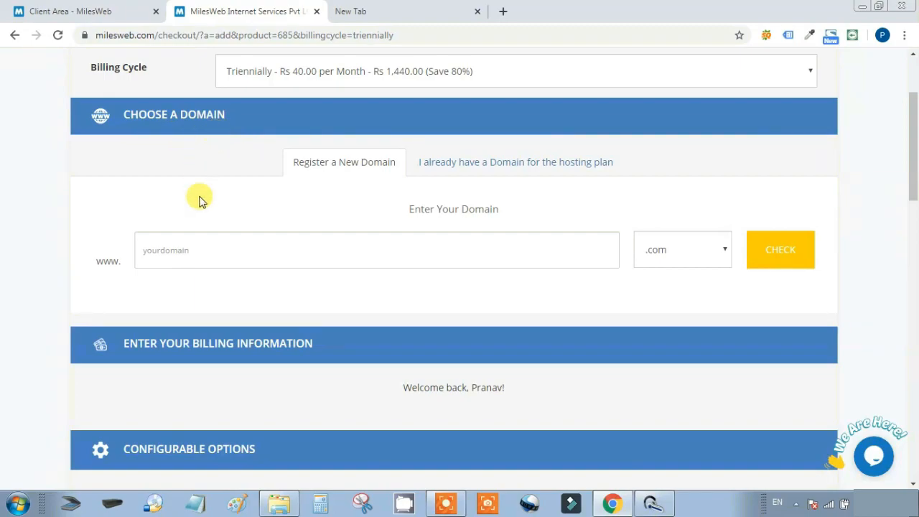
left_click(144, 250)
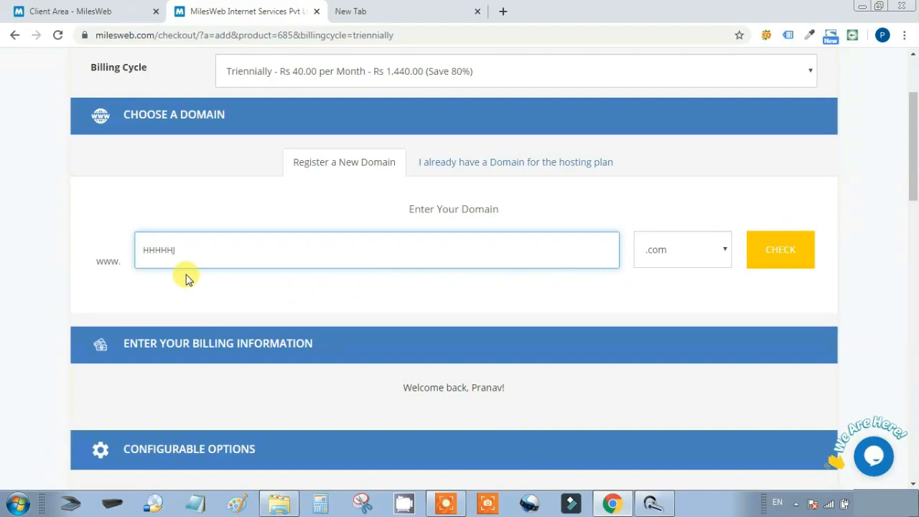
left_click(772, 251)
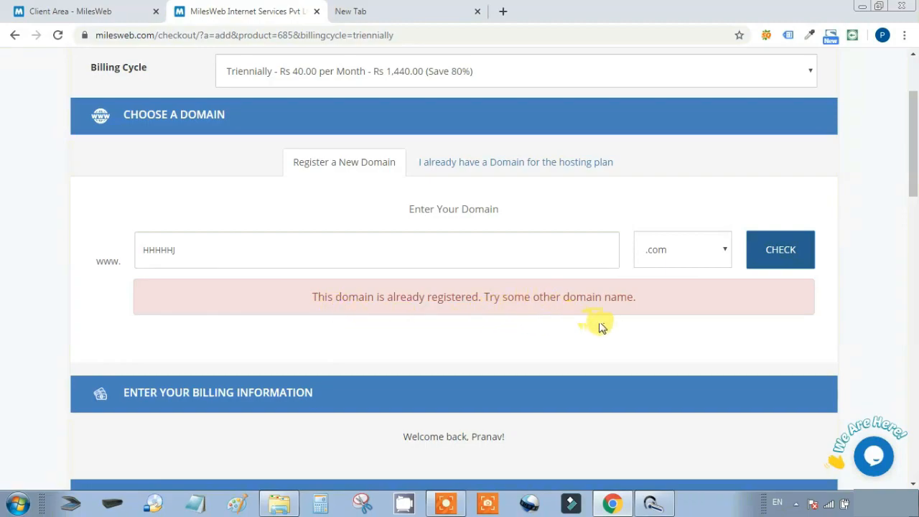
Check another made-up domain name, then return to the Register a New Domain option with .com
left_click(181, 251)
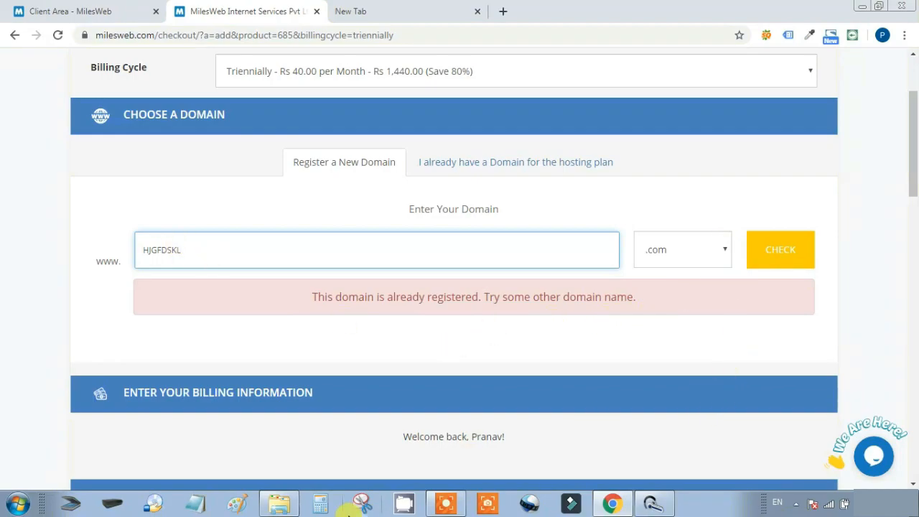
left_click(787, 255)
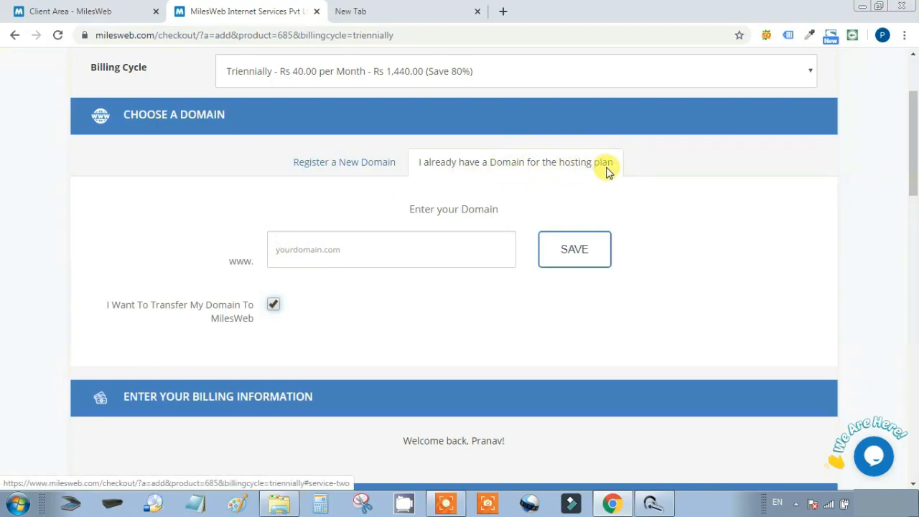
left_click(354, 172)
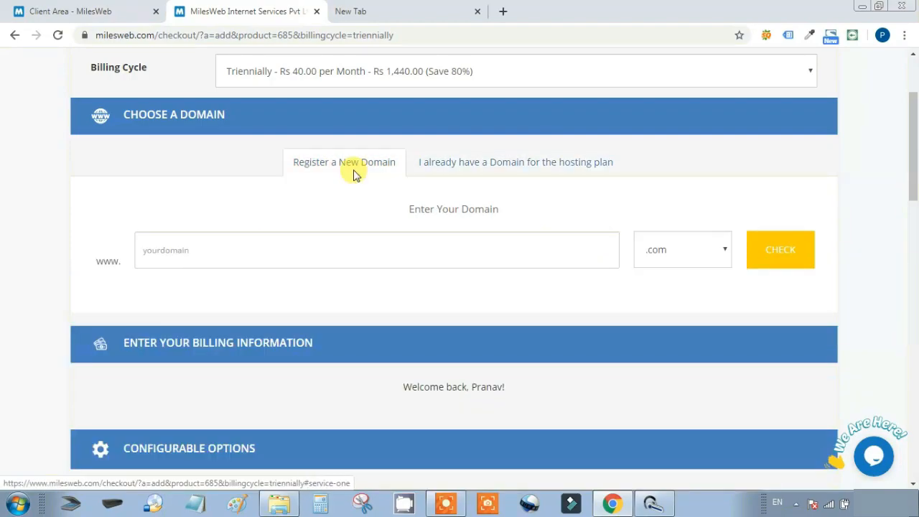
Accept the MilesWeb Terms of Service and place the triennial Rs 40-per-month Tyro hosting order
scroll(780, 283, "down", 5)
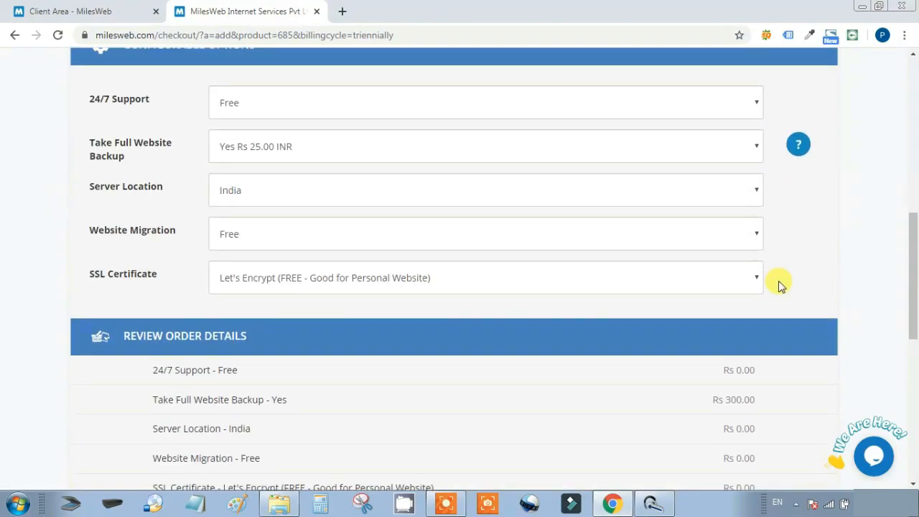
scroll(782, 285, "down", 4)
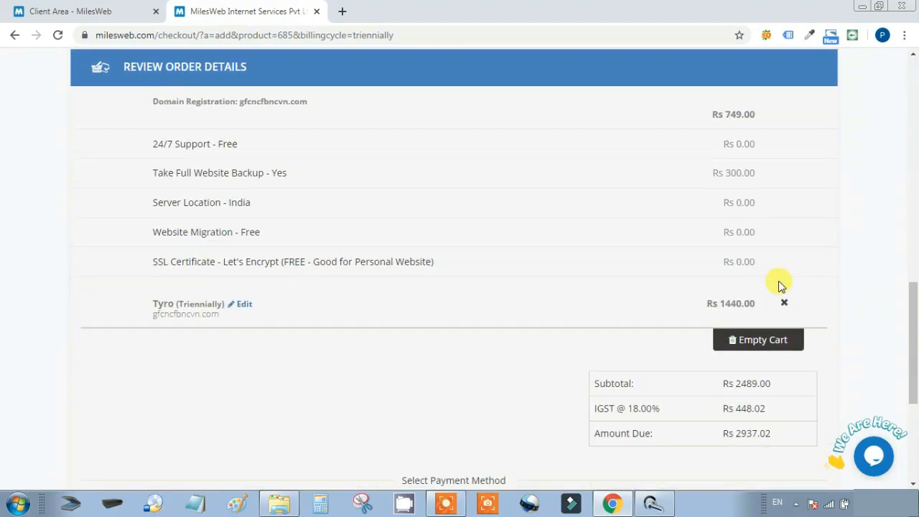
scroll(780, 285, "down", 4)
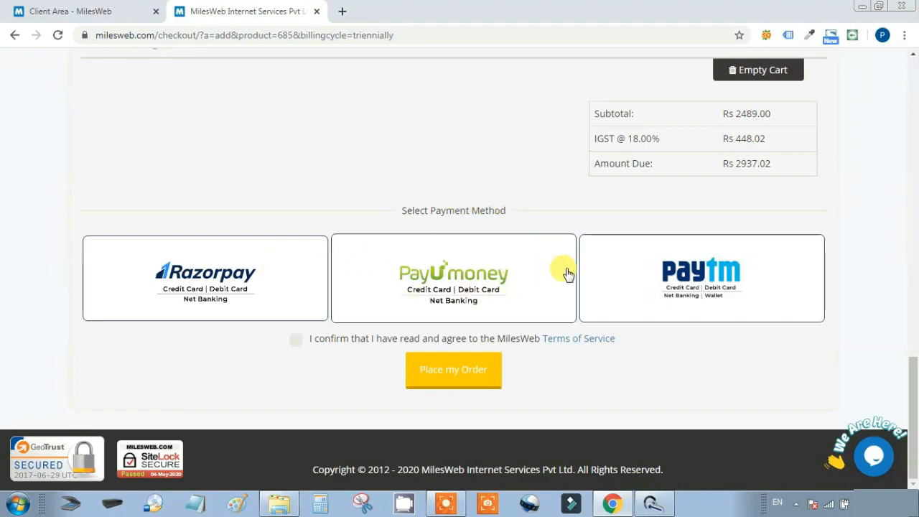
left_click(296, 340)
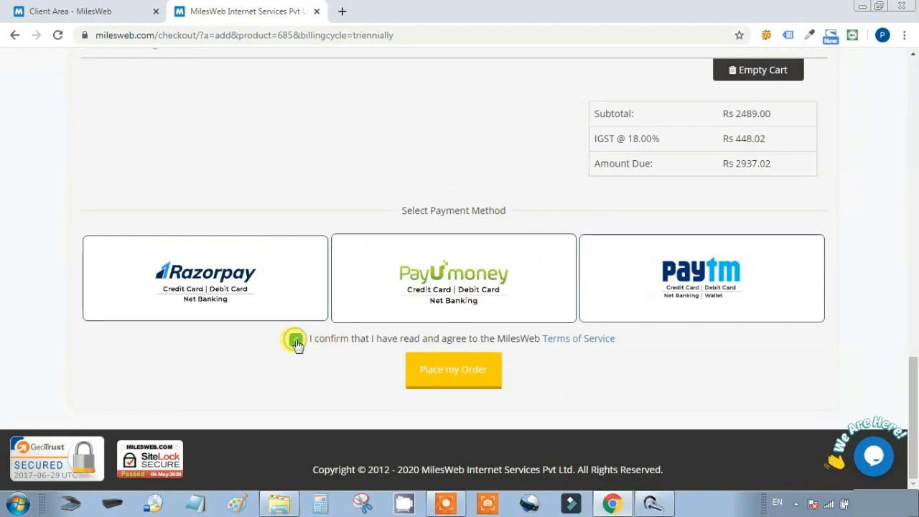
left_click(468, 374)
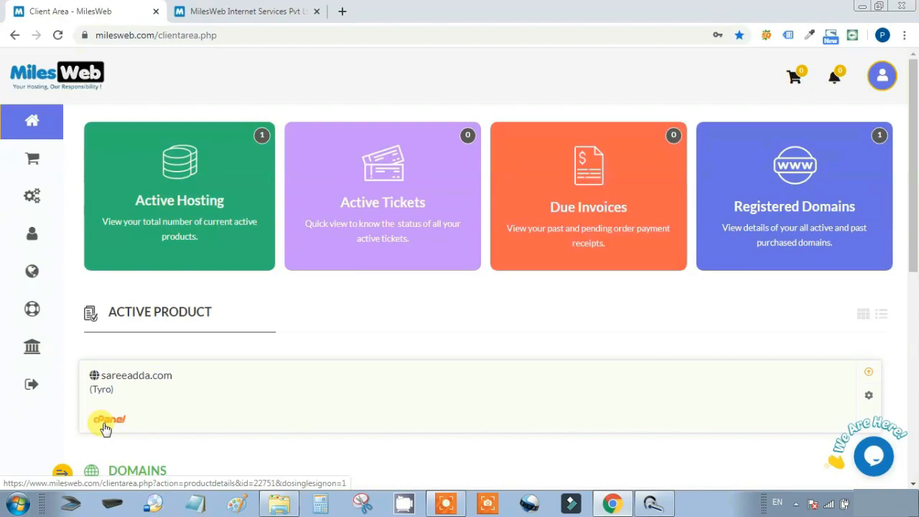
From the Client Area dashboard, launch cPanel for the active sareeadda.com Tyro hosting product
scroll(105, 429, "down", 1)
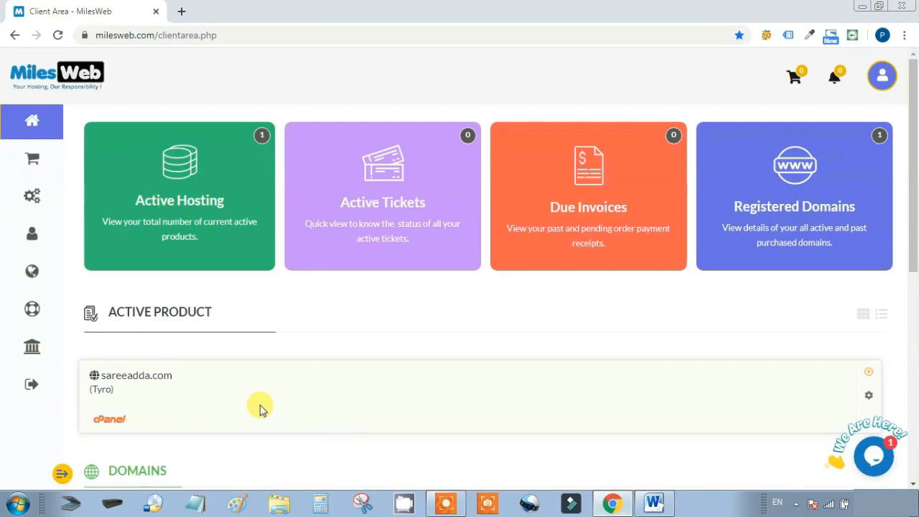
left_click(116, 423)
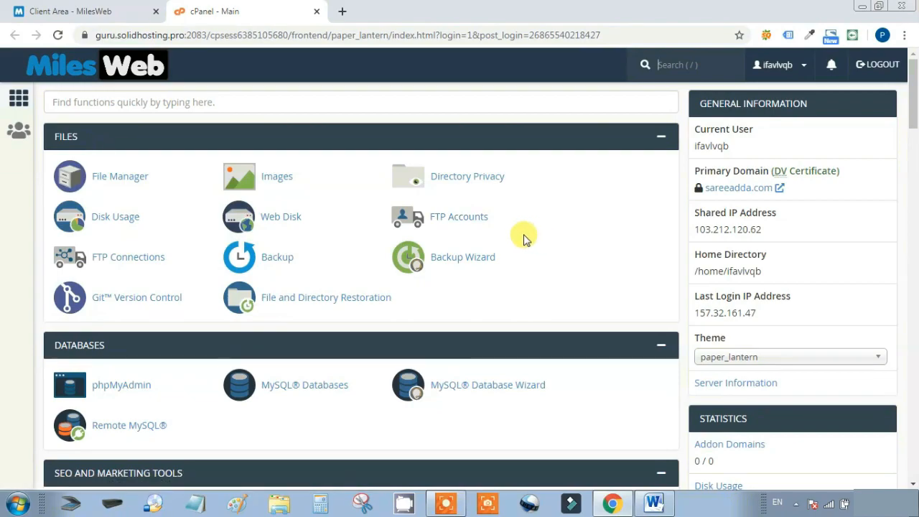
Scroll the sareeadda.com cPanel home down to the Softaculous Apps Installer listing WordPress, Joomla and PrestaShop
scroll(523, 239, "down", 2)
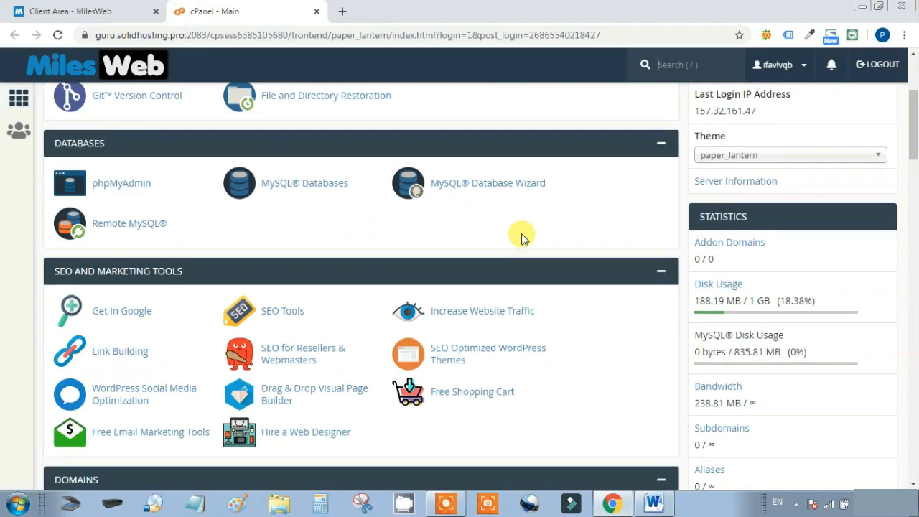
scroll(523, 238, "down", 12)
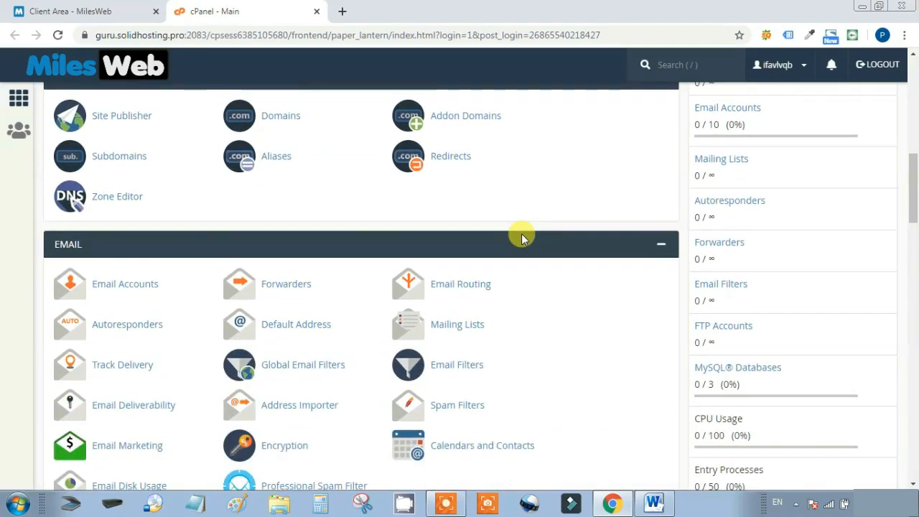
scroll(520, 233, "down", 15)
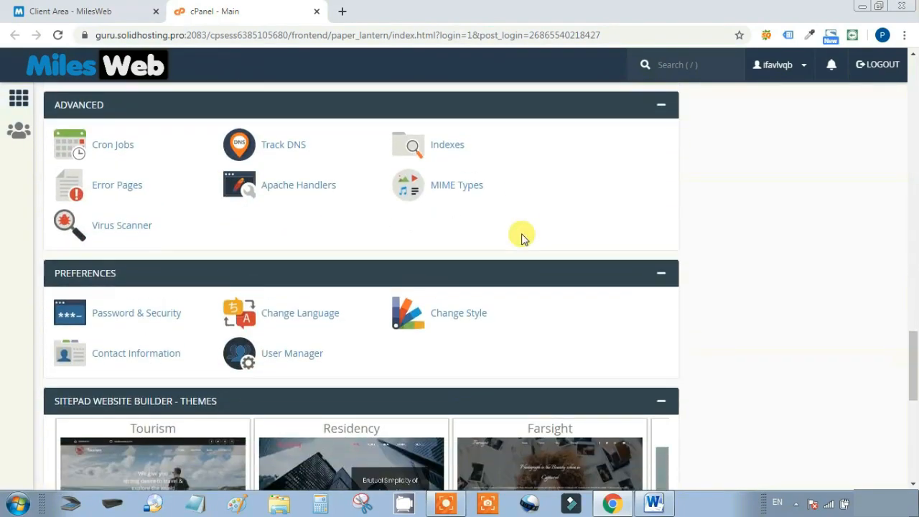
scroll(523, 239, "down", 1)
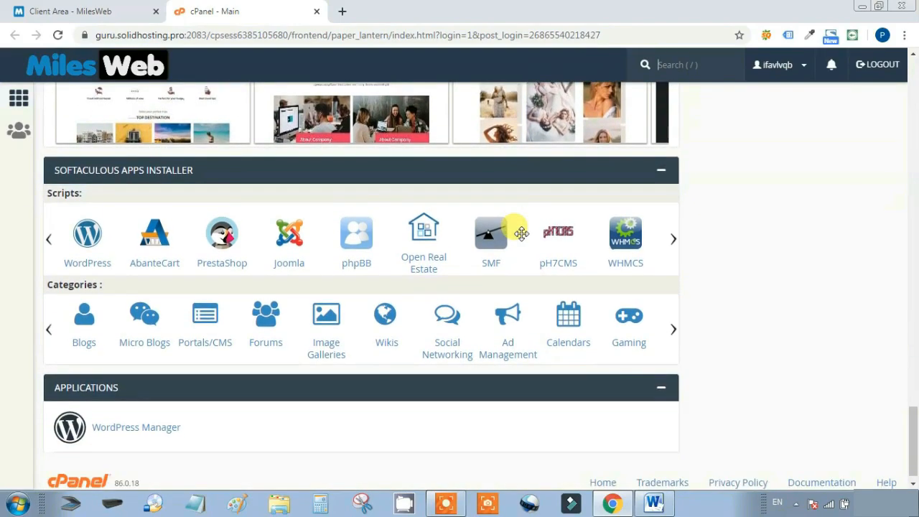
Open the Softaculous WordPress 5.4.1 overview page and scroll to its Install Now button
left_click(84, 263)
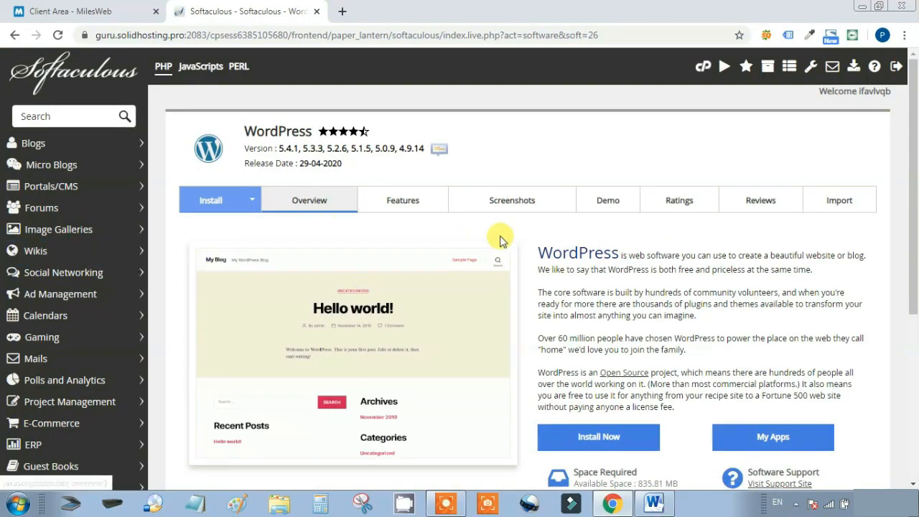
scroll(575, 256, "down", 3)
scroll(579, 232, "down", 1)
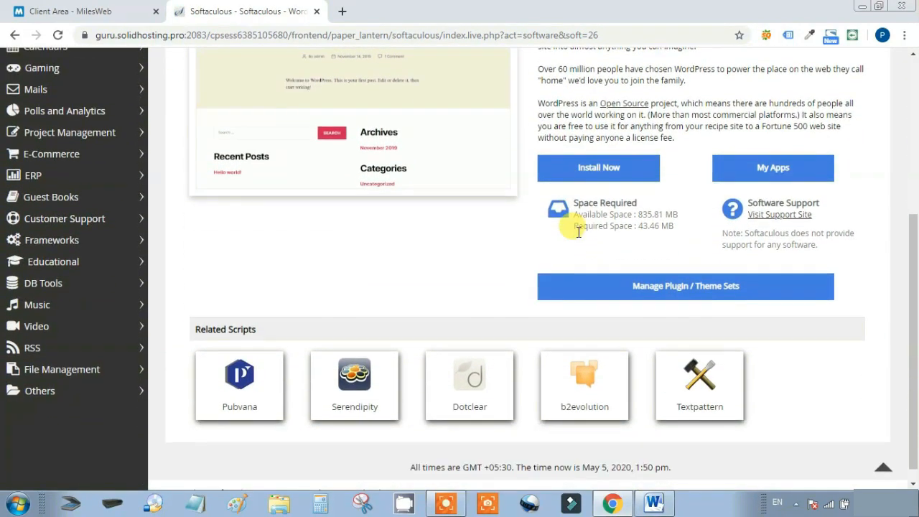
scroll(425, 232, "down", 1)
scroll(428, 237, "up", 3)
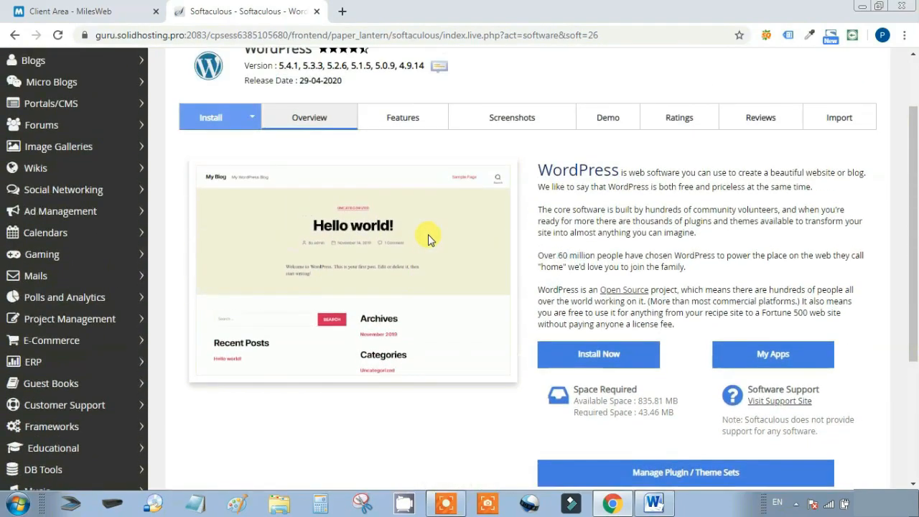
Start the WordPress install and clear the wp In Directory value to install at the sareeadda.com root
left_click(600, 357)
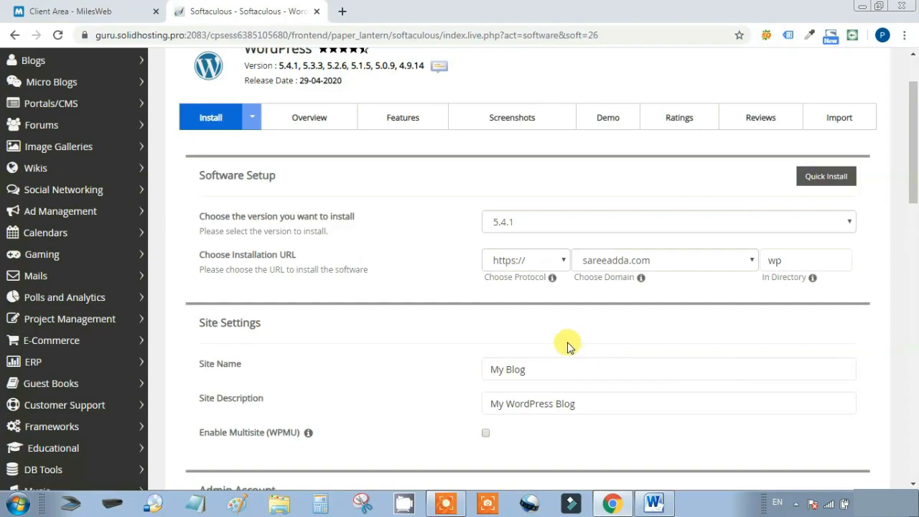
left_click(803, 260)
double_click(802, 260)
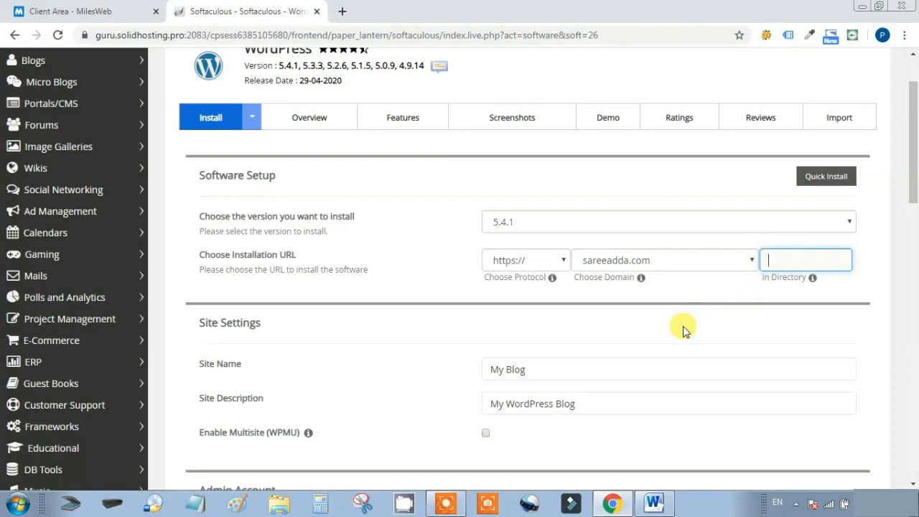
Set the Site Name to SareeAdda and the Site Description to The Fashion Store
left_click_drag(190, 362, 261, 367)
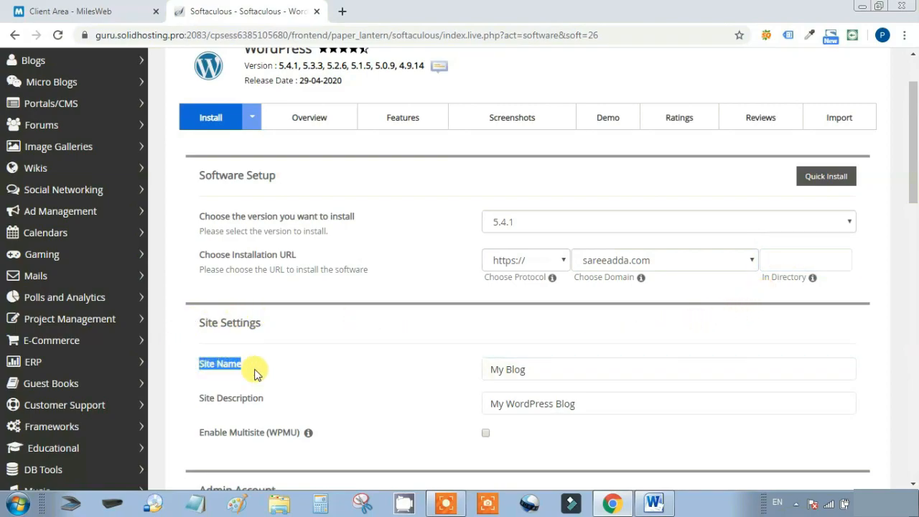
left_click_drag(531, 371, 475, 367)
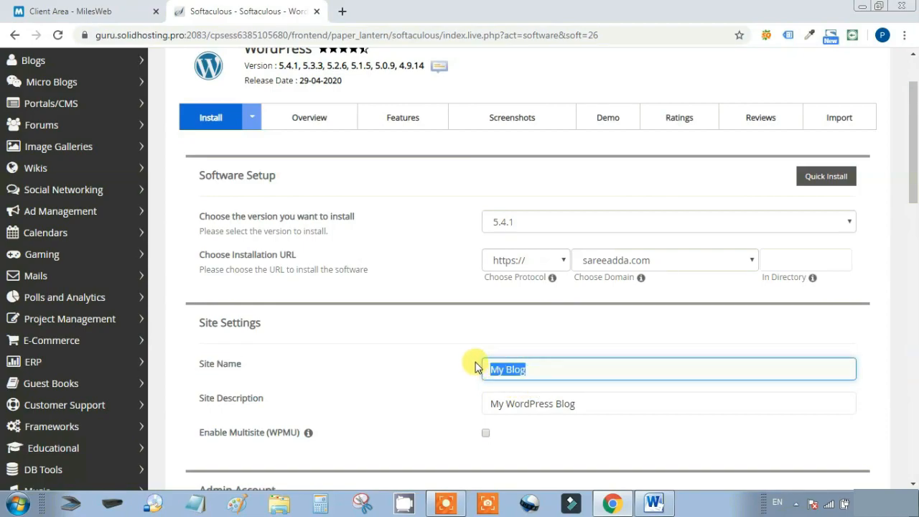
type("S")
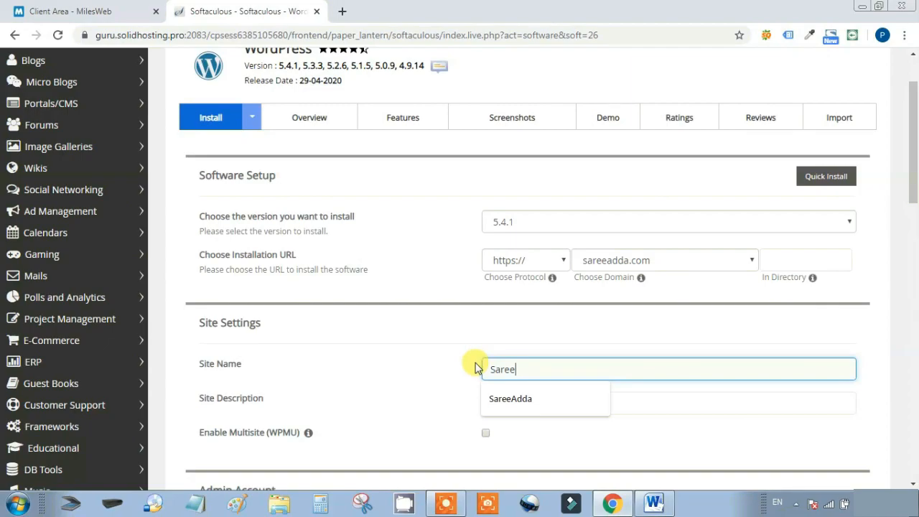
type("aree")
left_click(511, 399)
left_click_drag(601, 404, 475, 411)
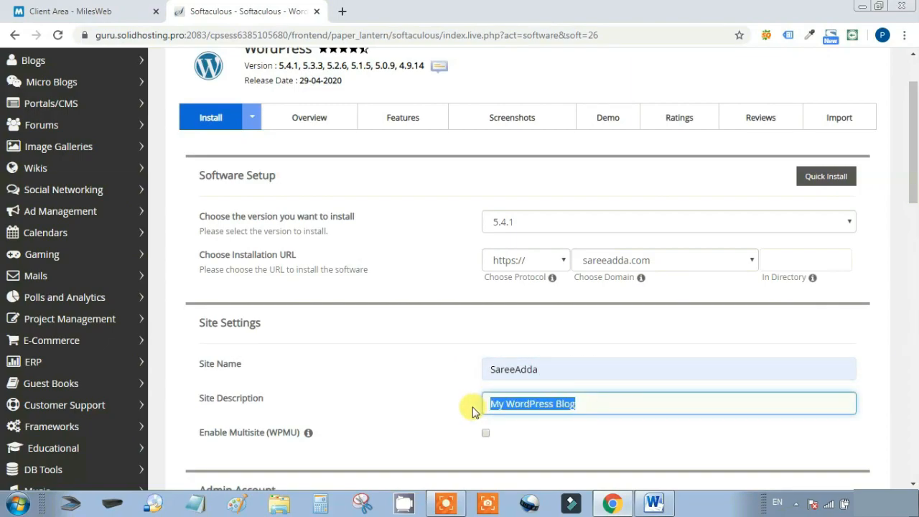
key("BackSpace")
left_click(511, 405)
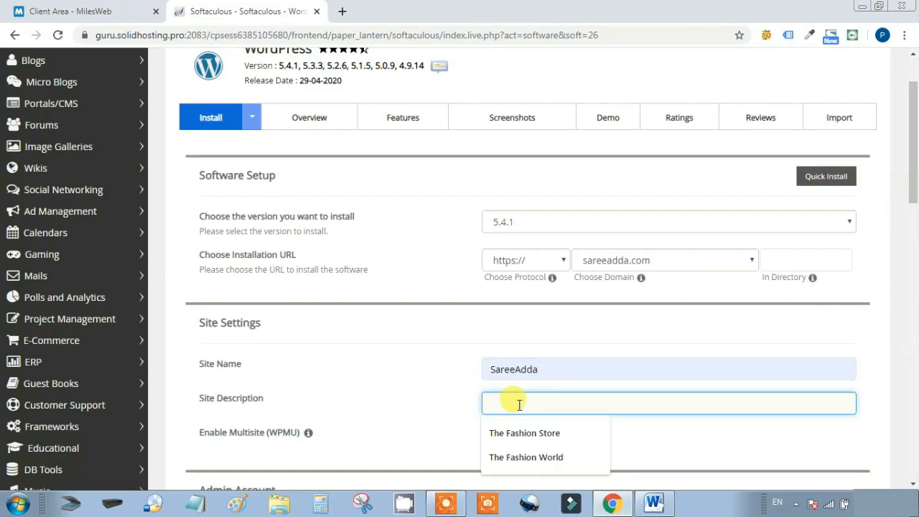
left_click(531, 434)
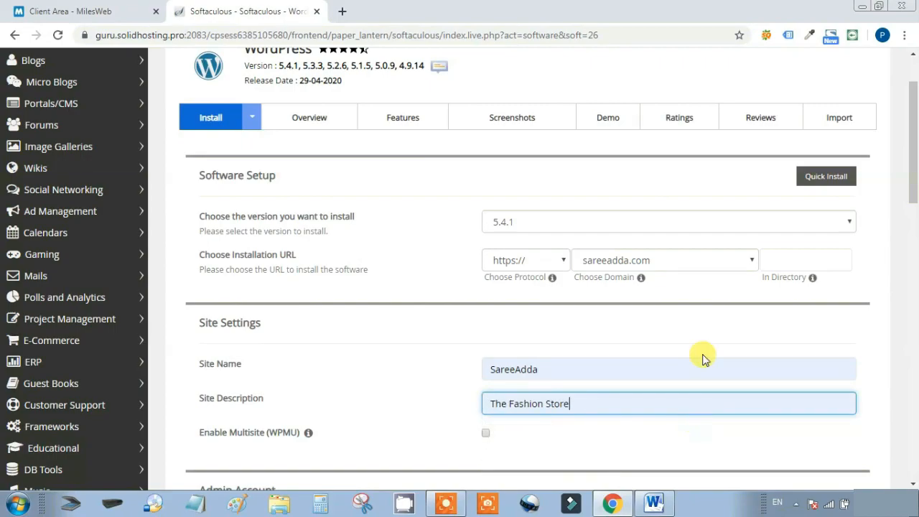
Mask the Admin Password field and replace the generated password with a new five-character one
scroll(703, 359, "down", 2)
scroll(703, 359, "down", 1)
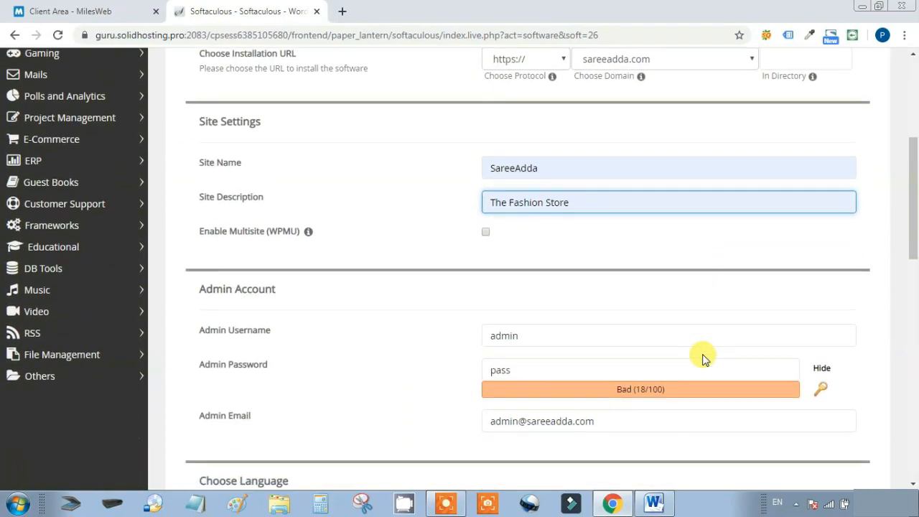
scroll(719, 287, "down", 1)
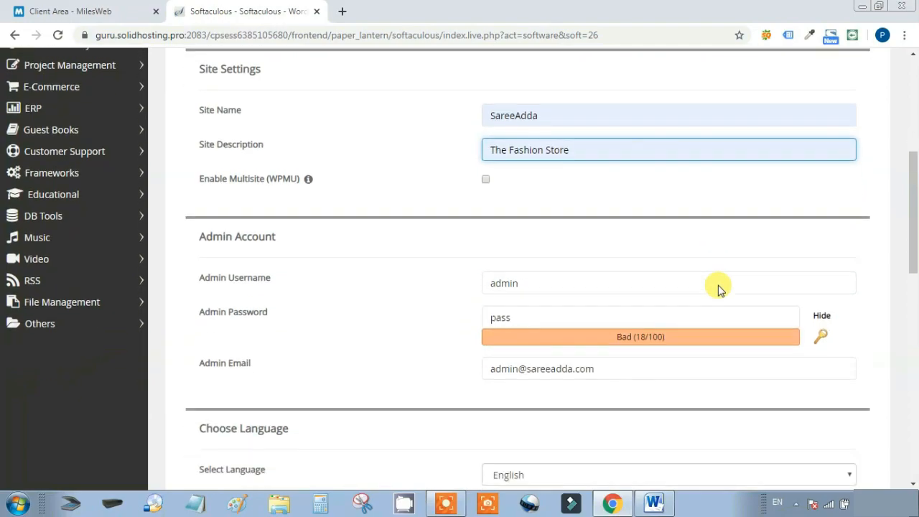
left_click(824, 301)
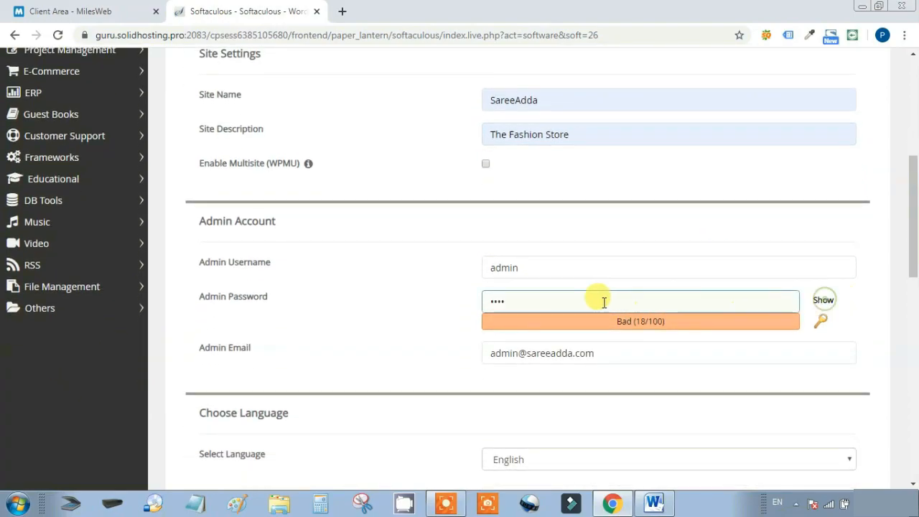
left_click_drag(544, 302, 470, 307)
type("admin")
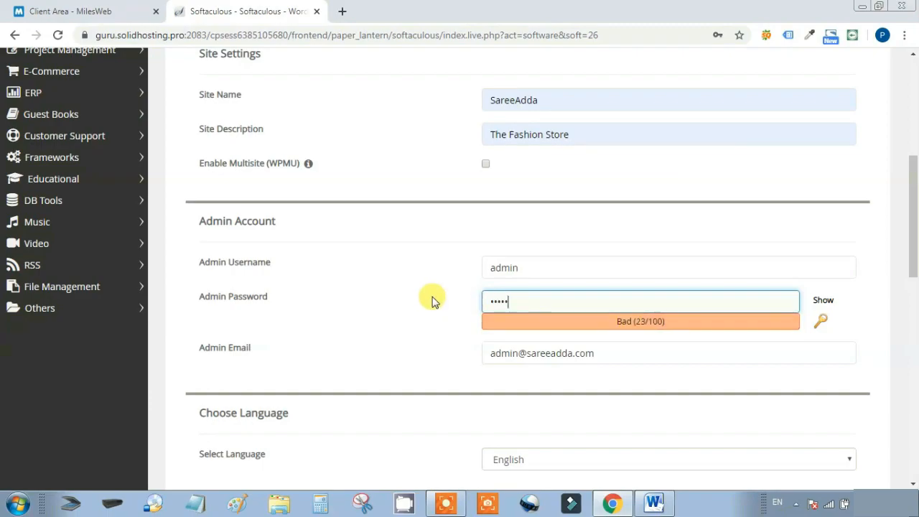
left_click(401, 300)
Select the entire Admin Email value in the Admin Account section
scroll(401, 300, "down", 1)
left_click(529, 285)
left_click_drag(607, 285, 488, 286)
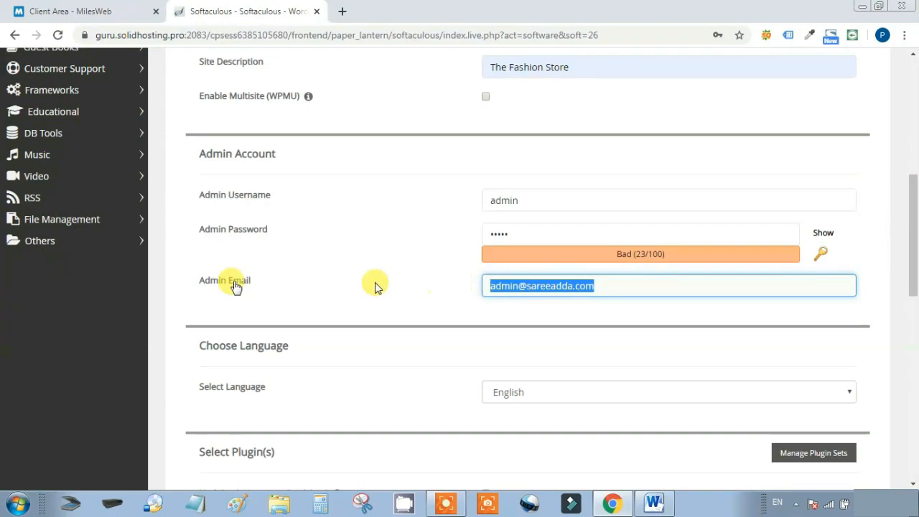
left_click_drag(190, 282, 259, 283)
left_click_drag(608, 287, 443, 282)
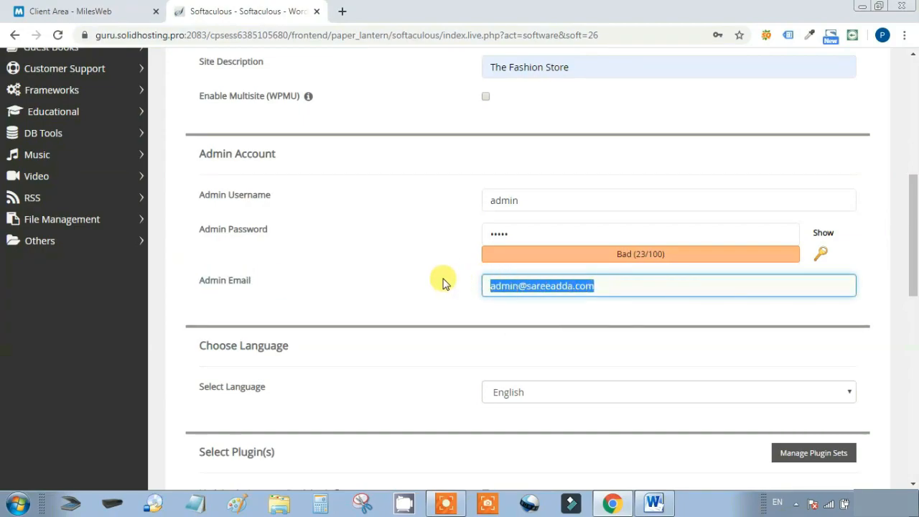
Review the WordPress install form to the Install button, keeping database wp325, prefix wpux_, no auto-upgrade
scroll(438, 280, "down", 3)
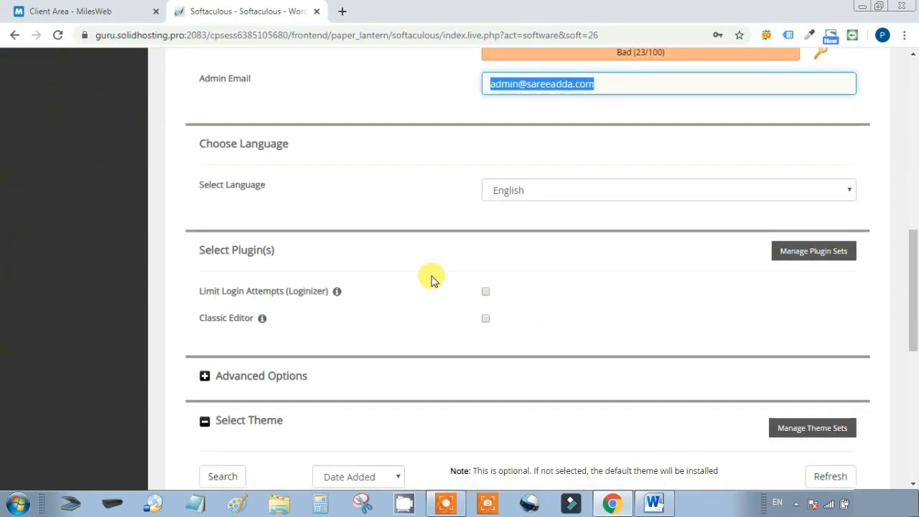
scroll(434, 279, "down", 5)
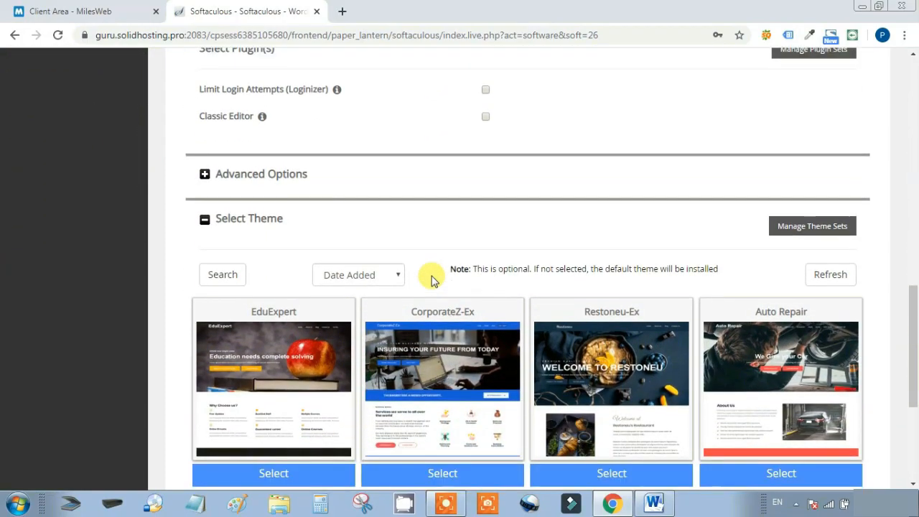
scroll(434, 273, "down", 1)
scroll(359, 245, "up", 3)
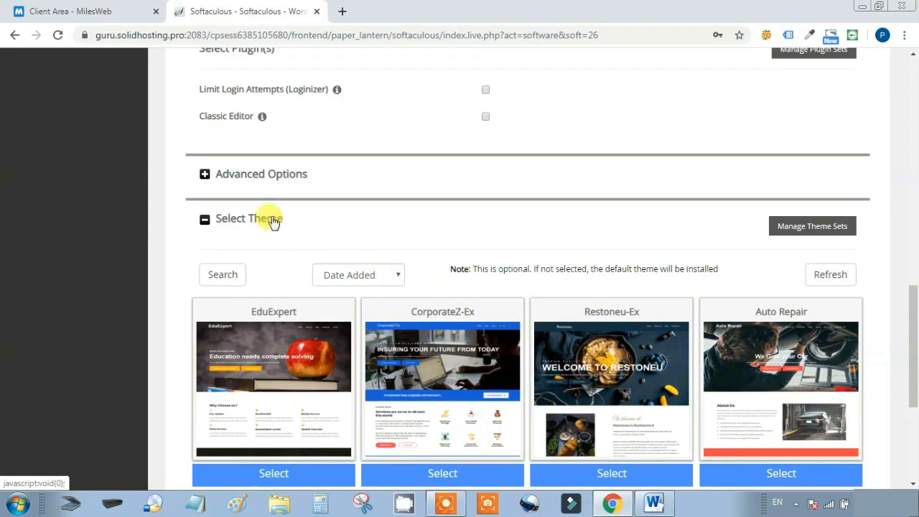
left_click(279, 180)
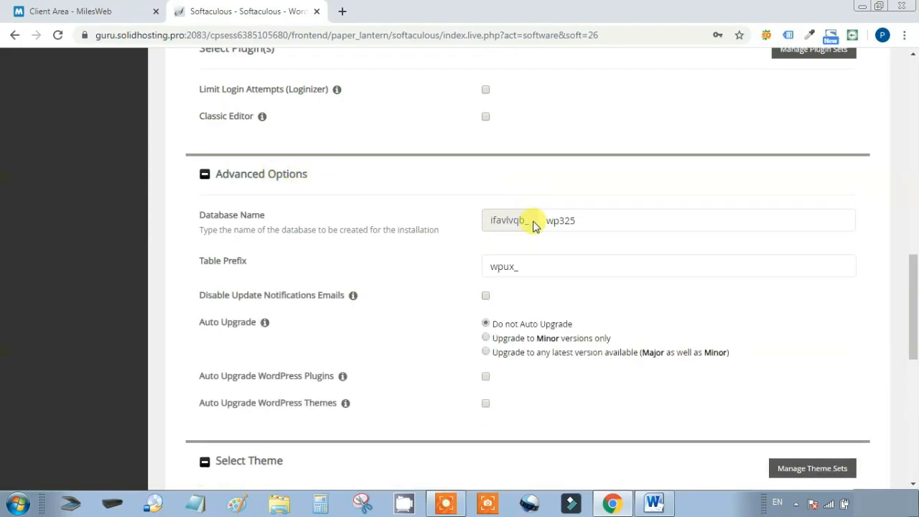
scroll(559, 351, "down", 3)
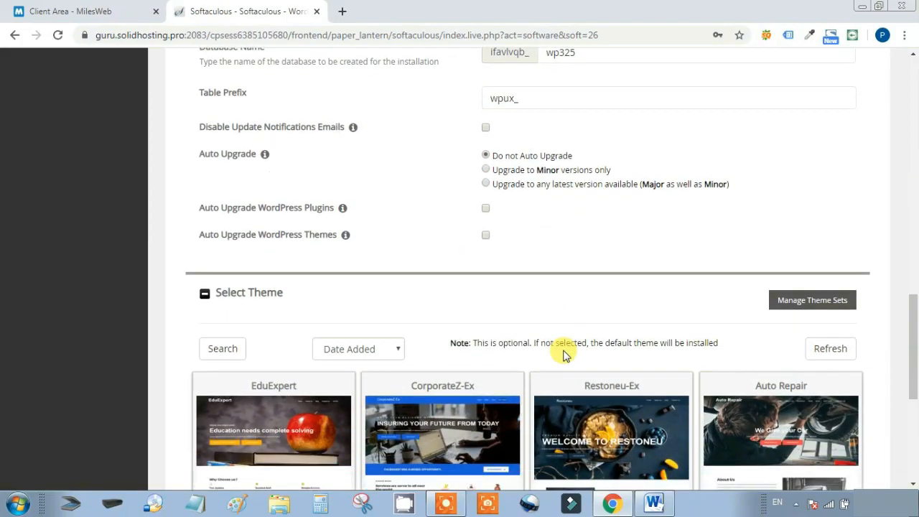
scroll(527, 277, "down", 4)
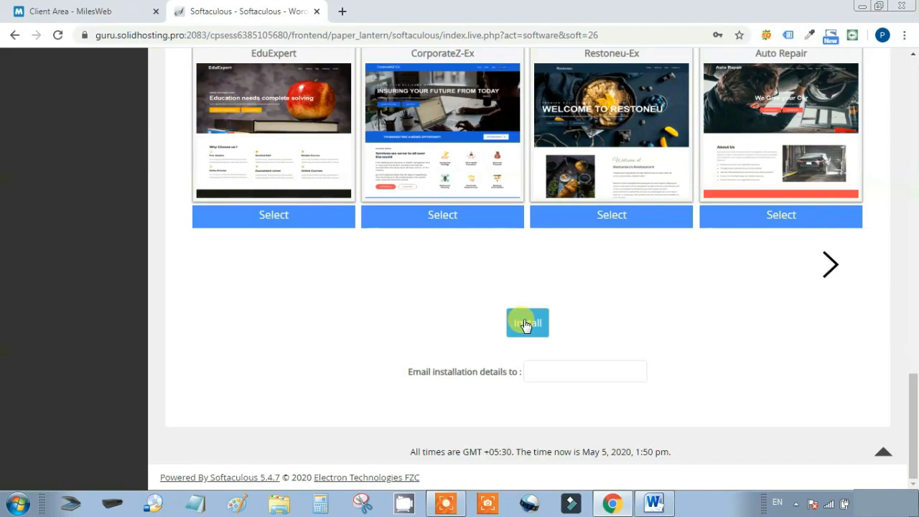
Install WordPress, save the site login in Chrome, and highlight the sareeadda.com success message
left_click(525, 325)
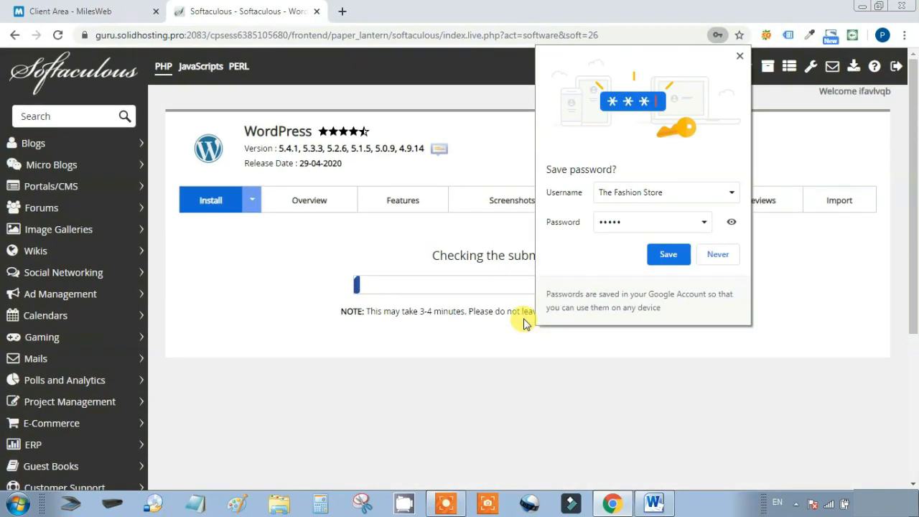
left_click(661, 255)
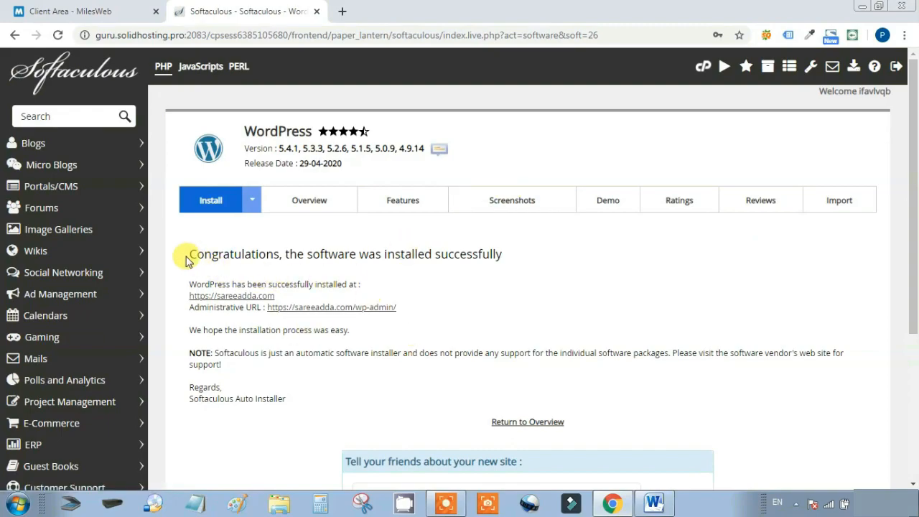
left_click_drag(188, 258, 565, 263)
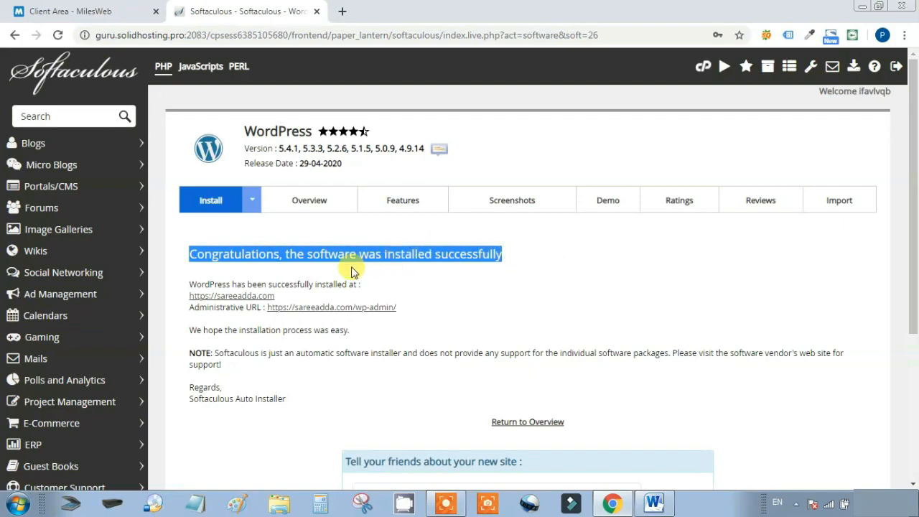
left_click(227, 297)
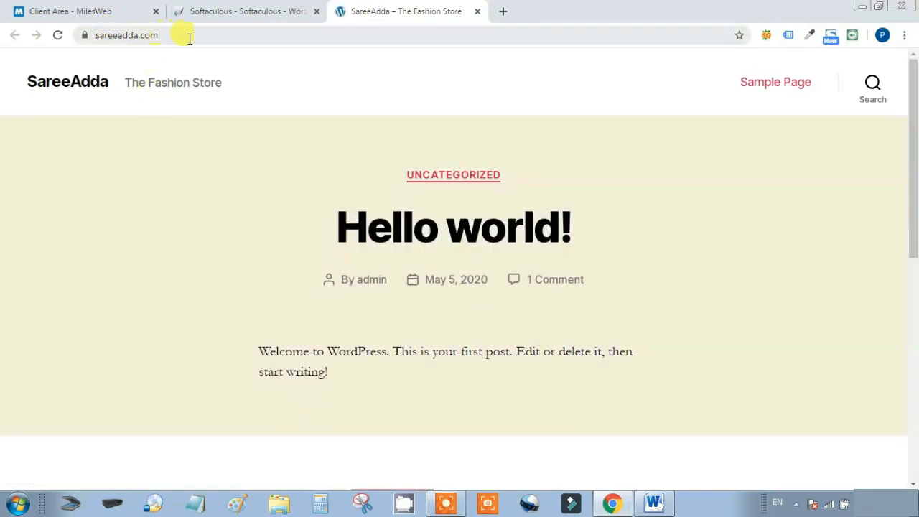
left_click_drag(189, 37, 75, 39)
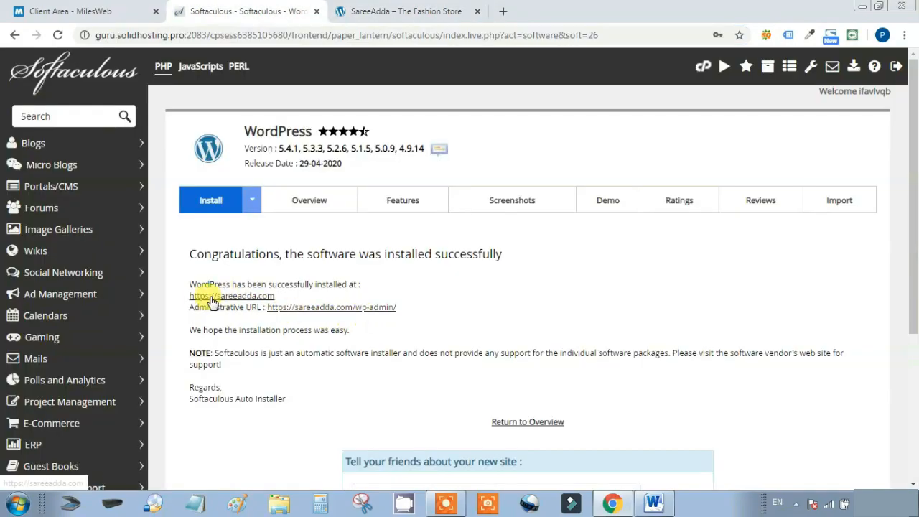
left_click_drag(187, 307, 415, 308)
left_click(462, 289)
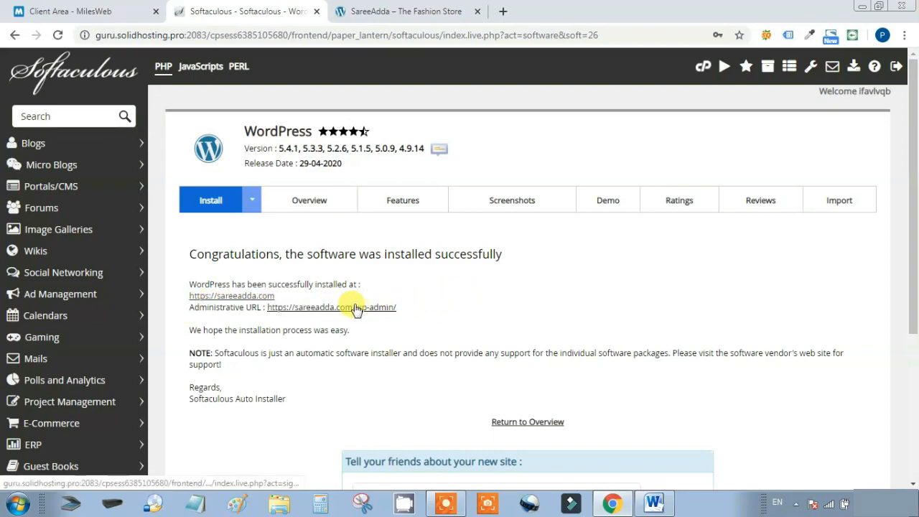
left_click(356, 308)
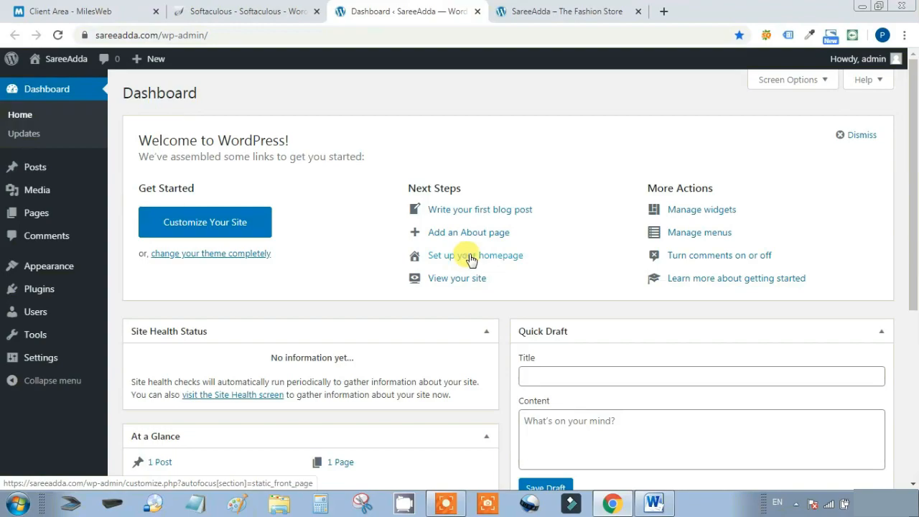
scroll(495, 258, "down", 4)
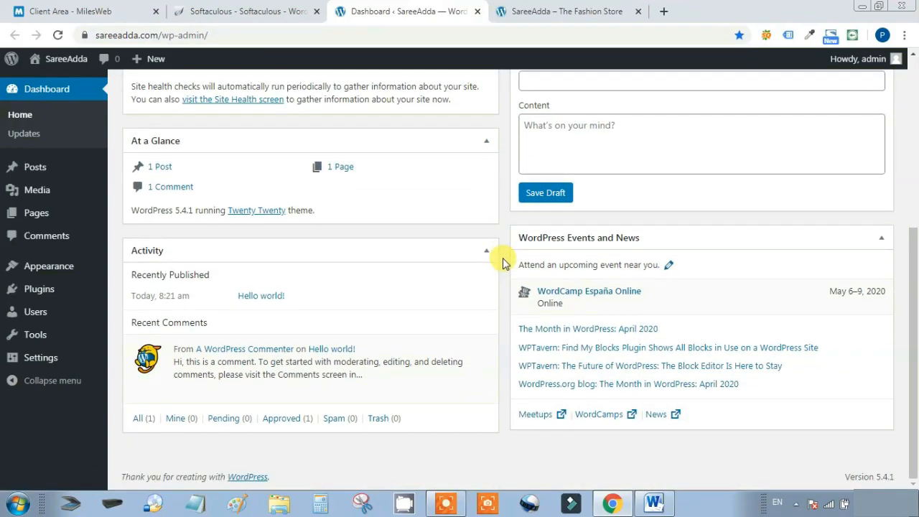
scroll(495, 260, "up", 4)
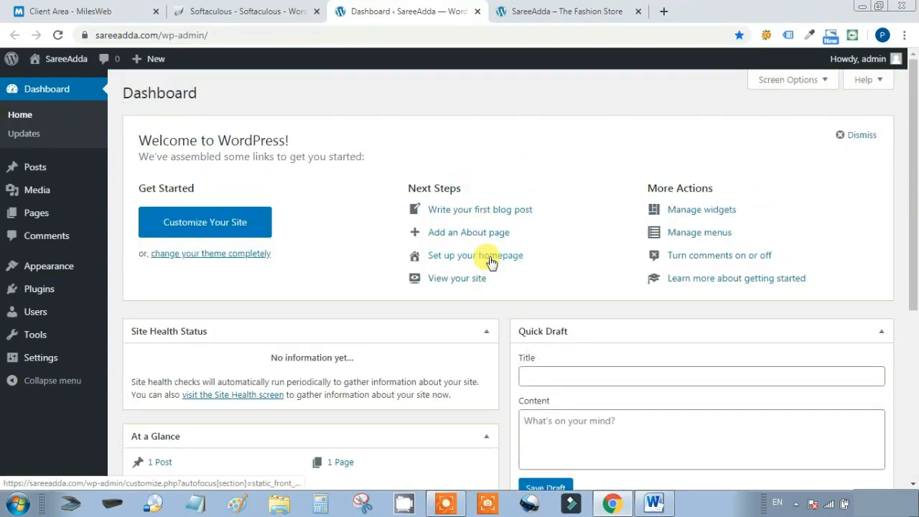
double_click(207, 97)
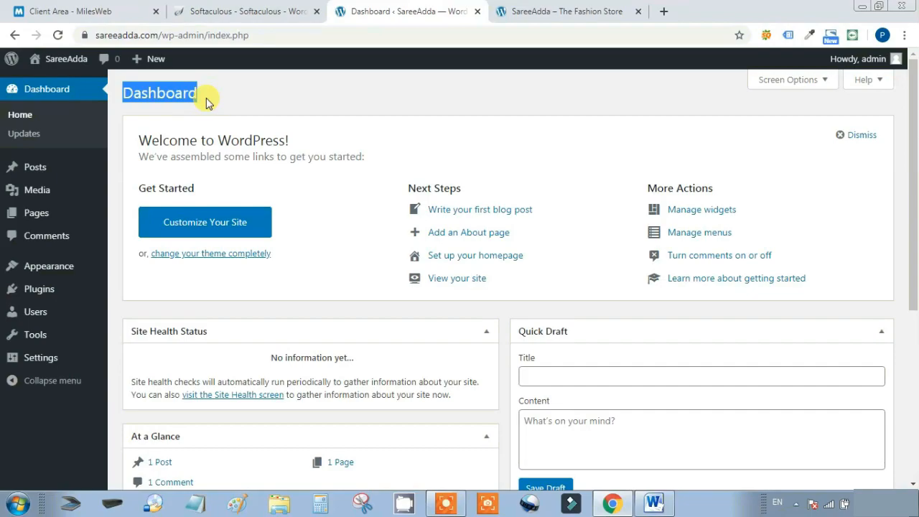
left_click(206, 98)
mouse_move(21, 173)
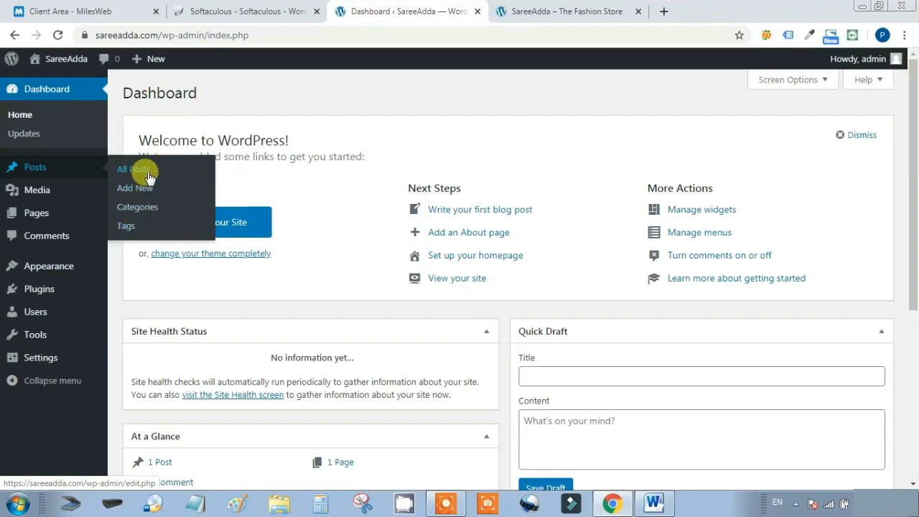
Look over the admin sidebar menus, then collapse the sidebar to icons only
mouse_move(32, 191)
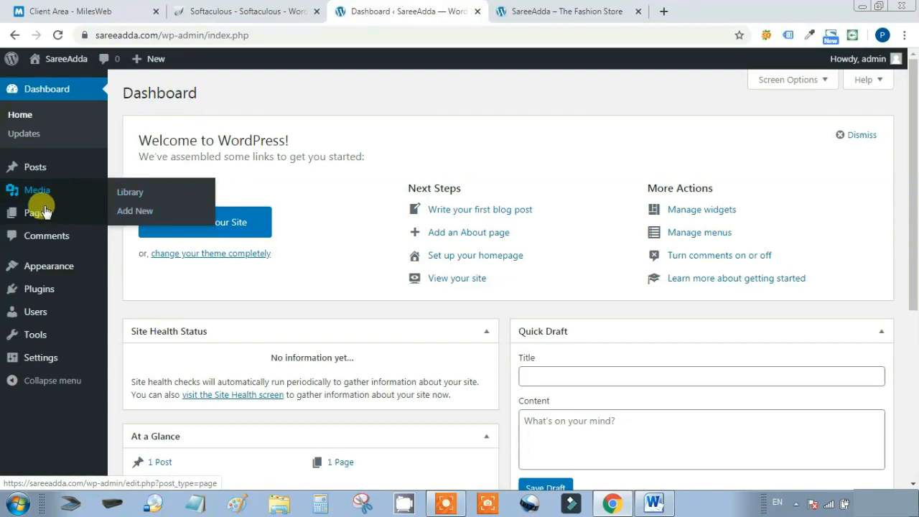
mouse_move(56, 211)
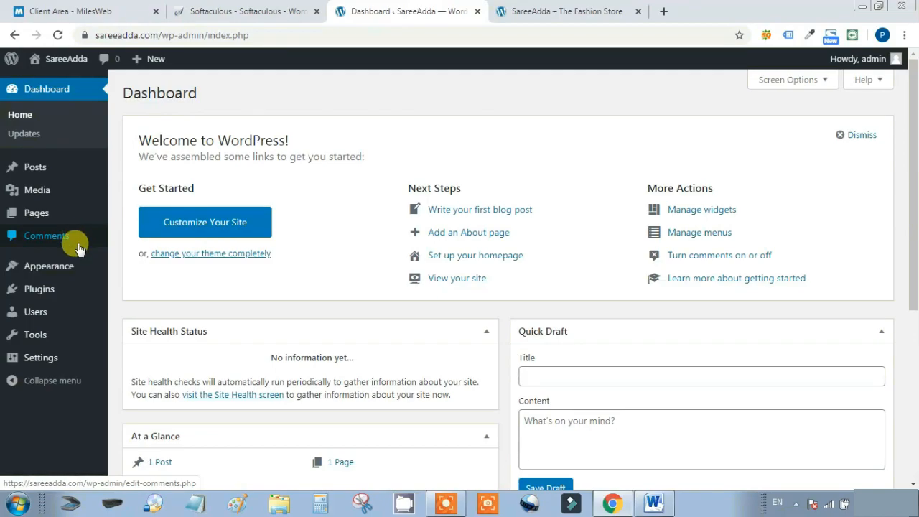
mouse_move(77, 272)
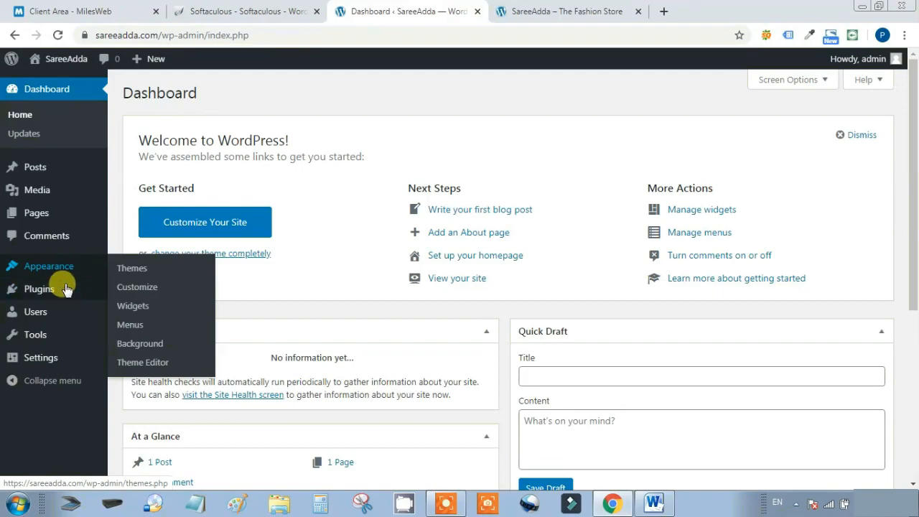
mouse_move(64, 296)
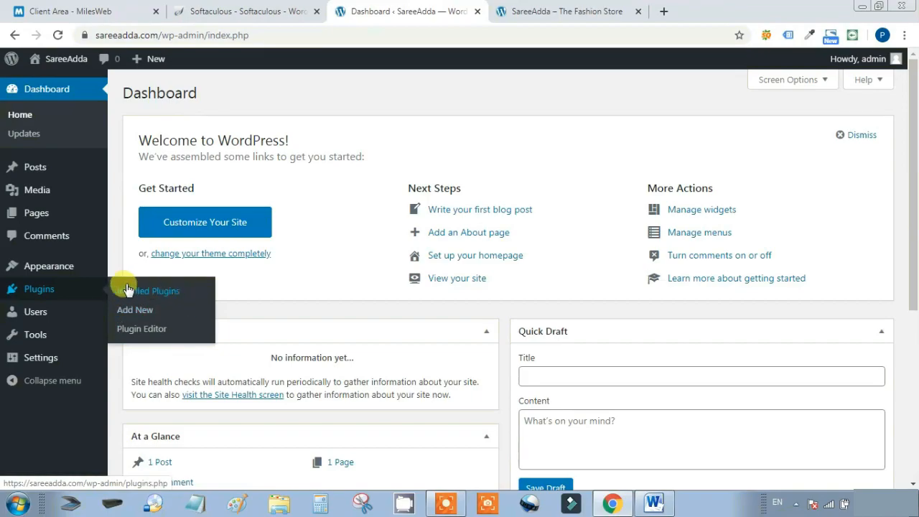
mouse_move(64, 311)
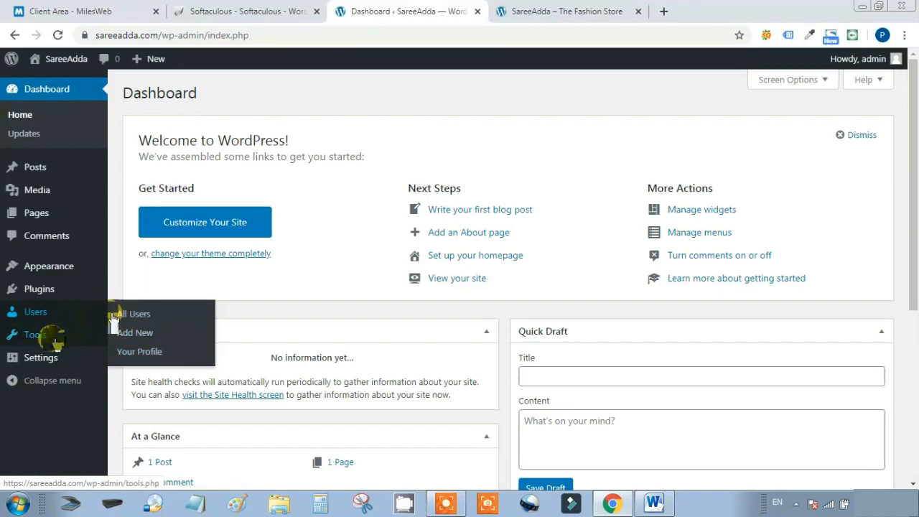
mouse_move(56, 342)
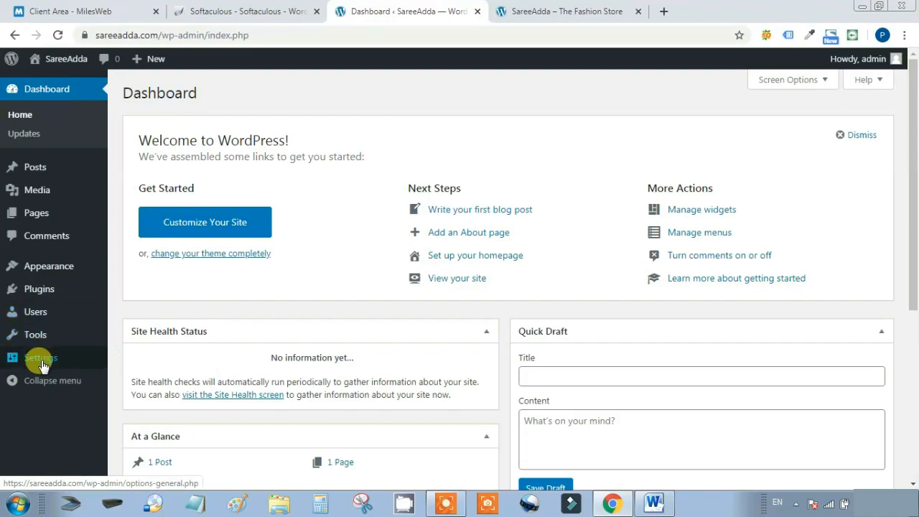
mouse_move(42, 365)
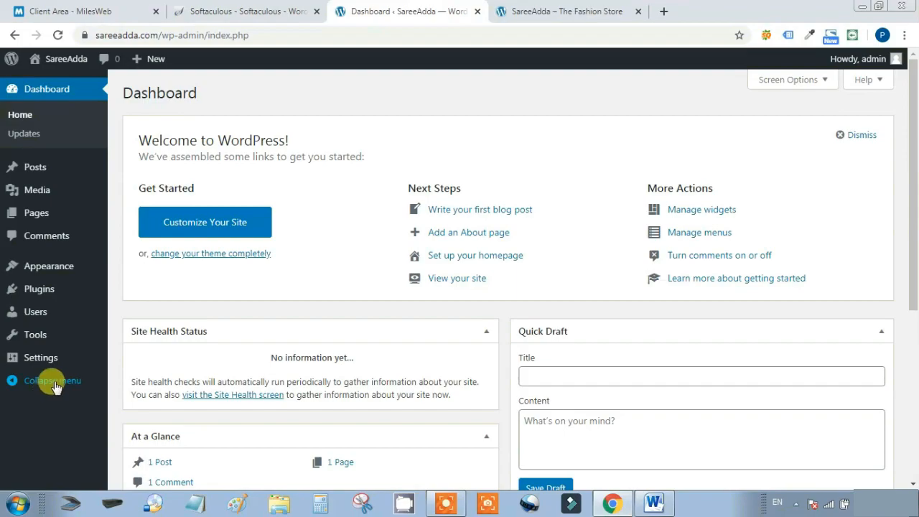
left_click(14, 383)
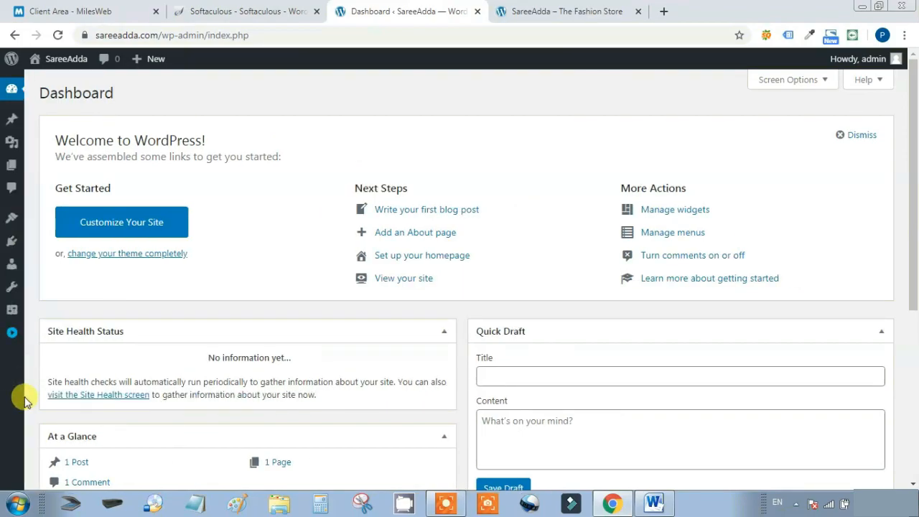
Go to the public site via SareeAdda > Visit Site in the admin bar
mouse_move(153, 66)
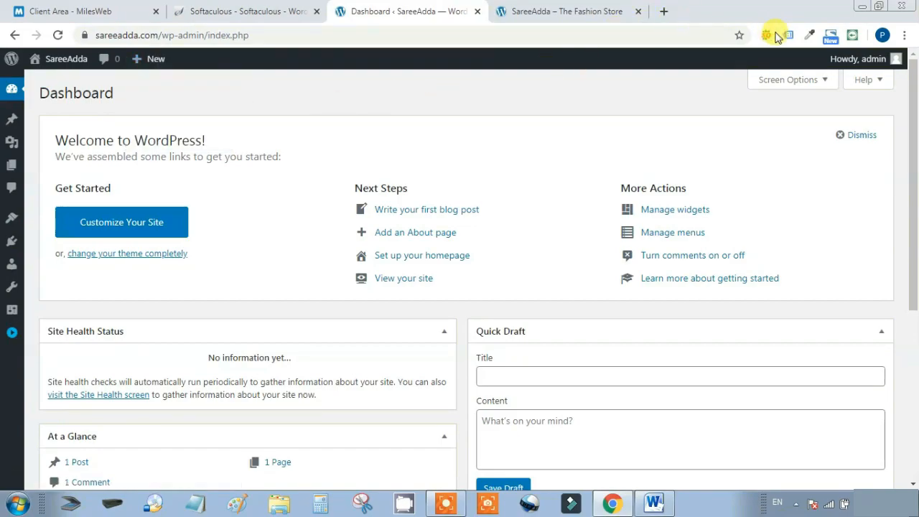
mouse_move(859, 68)
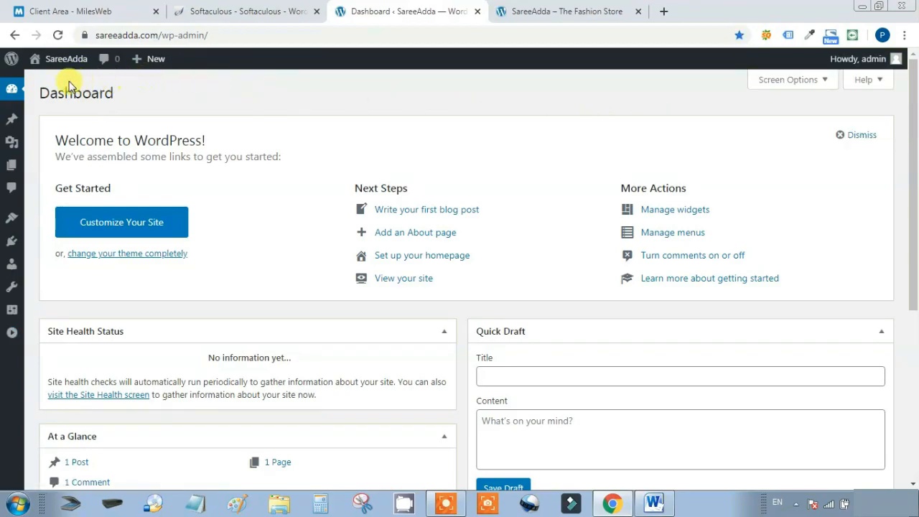
mouse_move(57, 62)
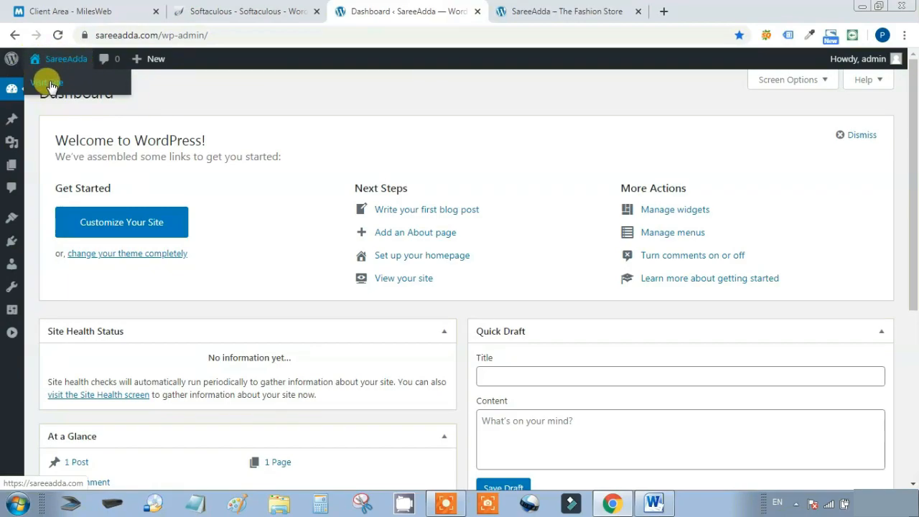
left_click(49, 85)
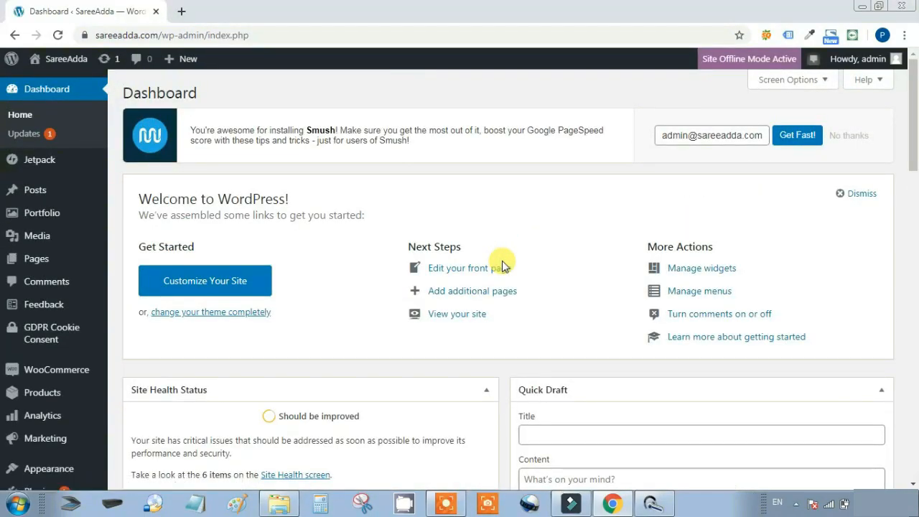
scroll(502, 266, "down", 3)
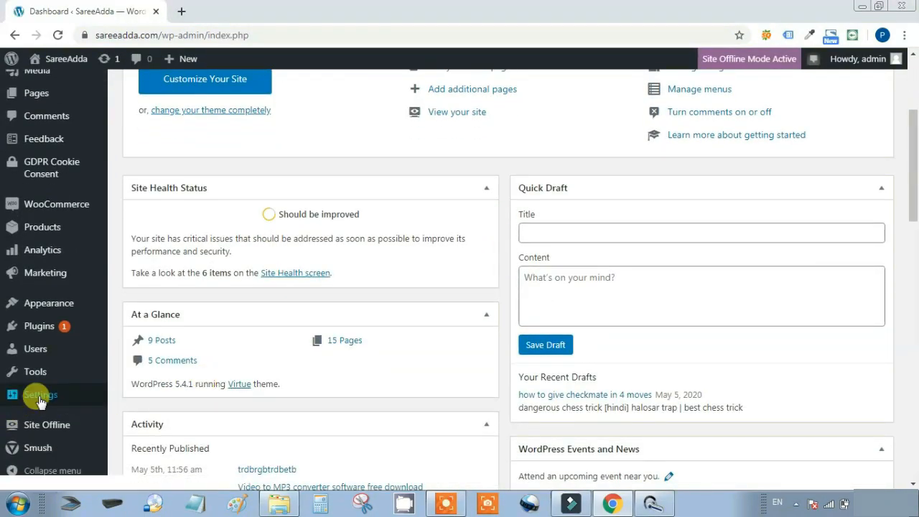
mouse_move(68, 395)
left_click(141, 295)
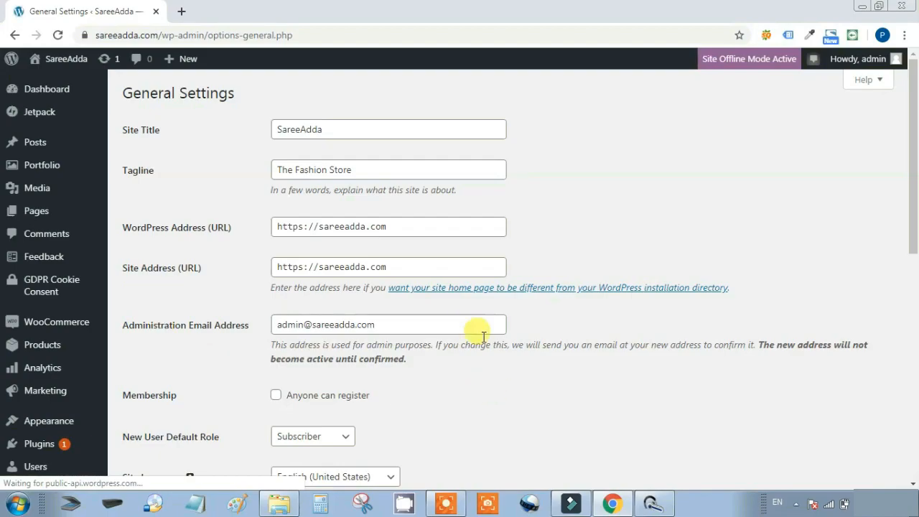
left_click(355, 130)
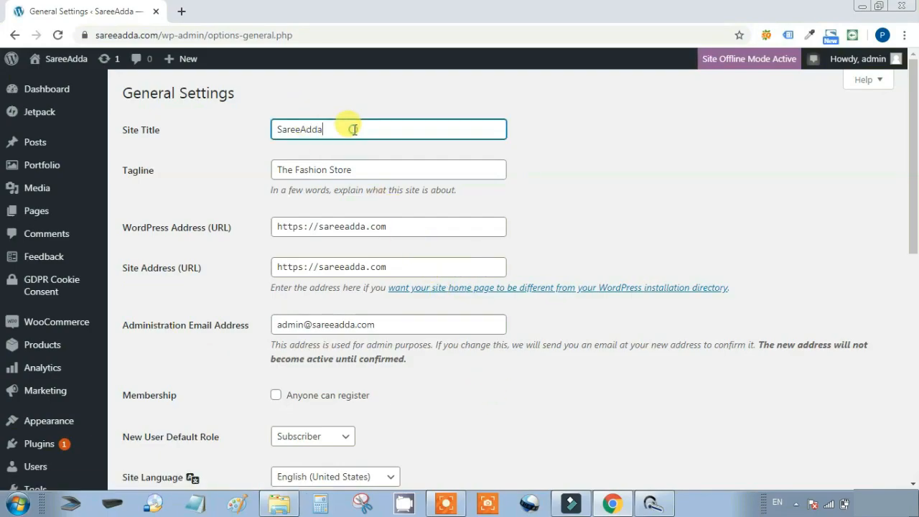
left_click_drag(354, 129, 247, 132)
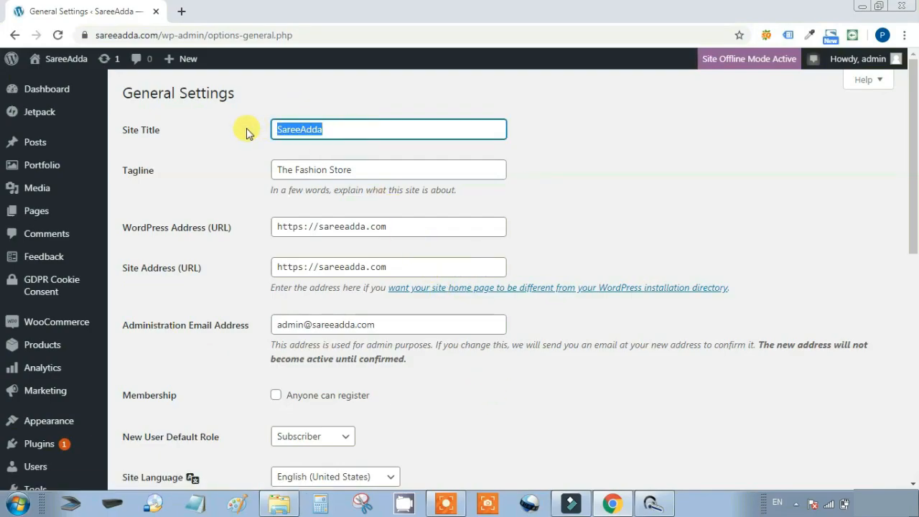
left_click(390, 168)
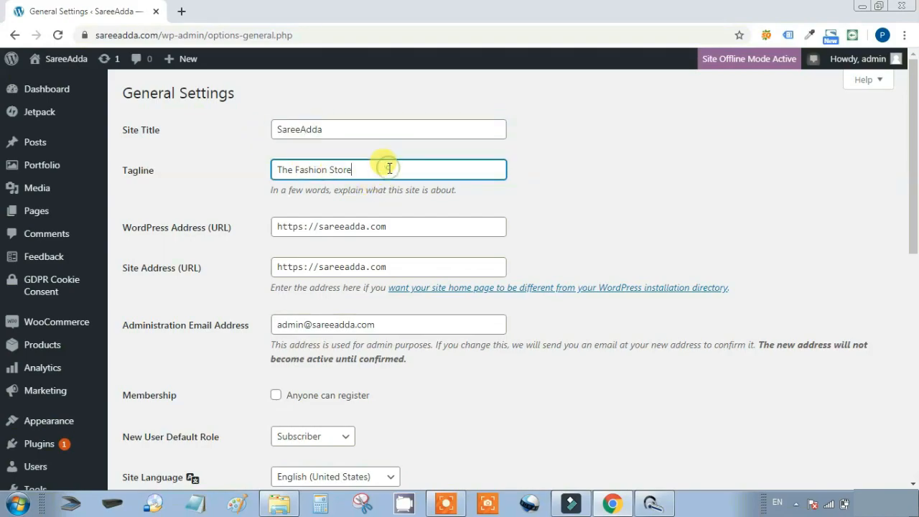
left_click_drag(393, 166, 252, 168)
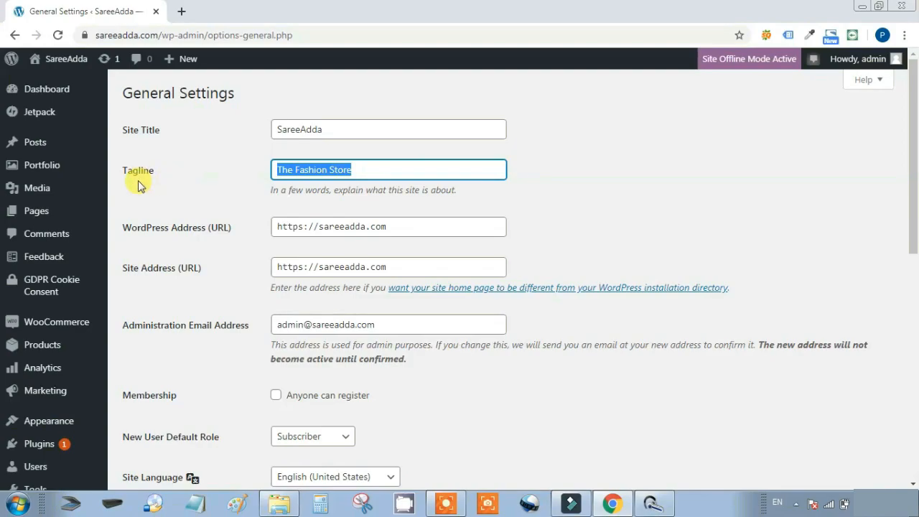
scroll(684, 179, "down", 1)
scroll(684, 181, "up", 1)
scroll(688, 184, "down", 1)
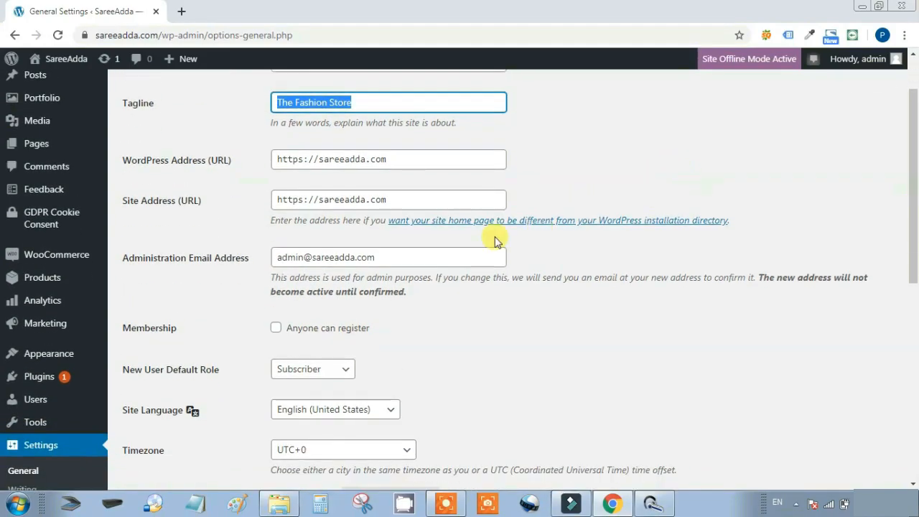
left_click_drag(420, 256, 267, 259)
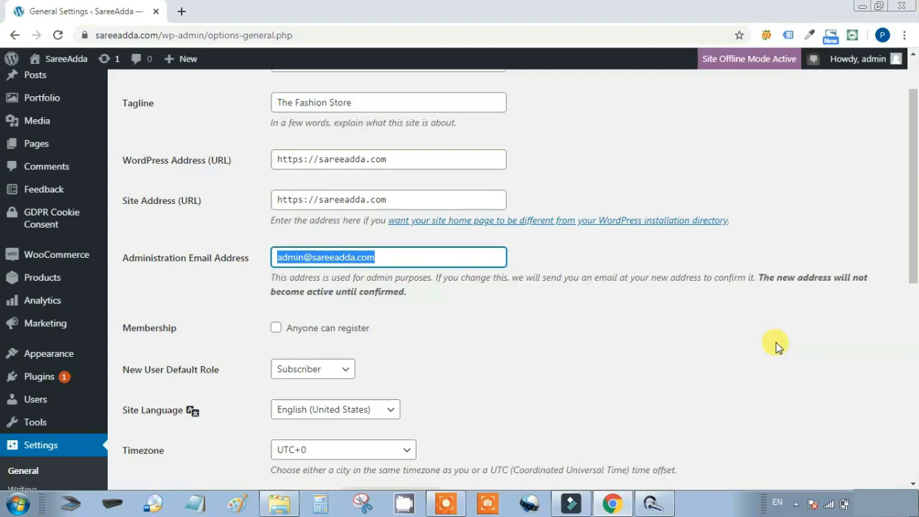
scroll(776, 346, "down", 1)
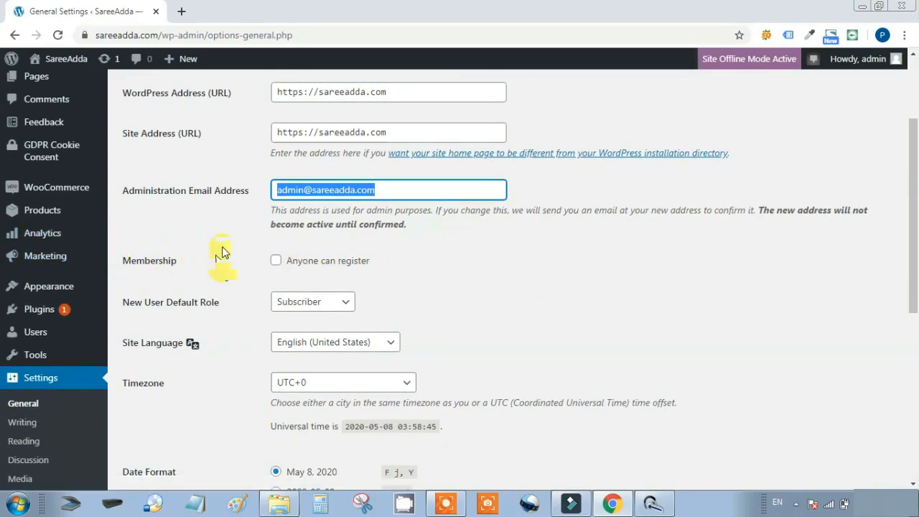
Allow anyone to register, keeping Subscriber as the new user default role
left_click(276, 263)
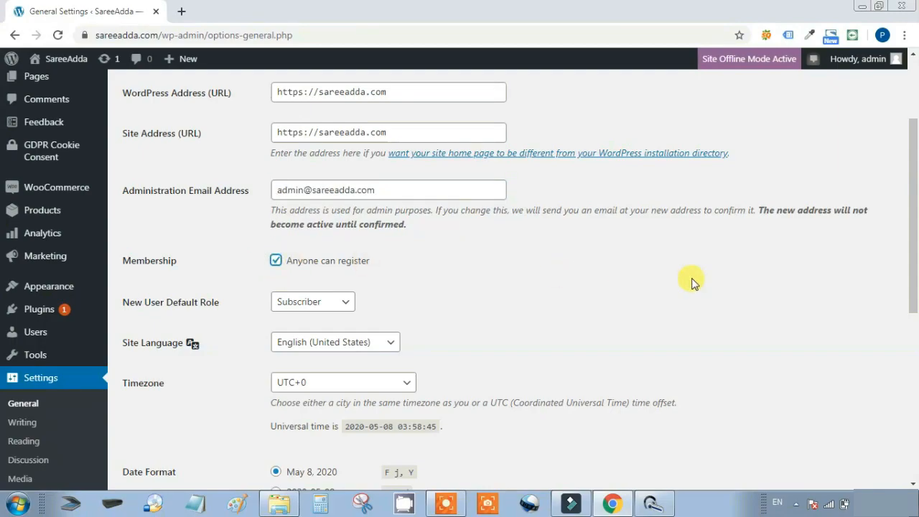
scroll(722, 281, "down", 1)
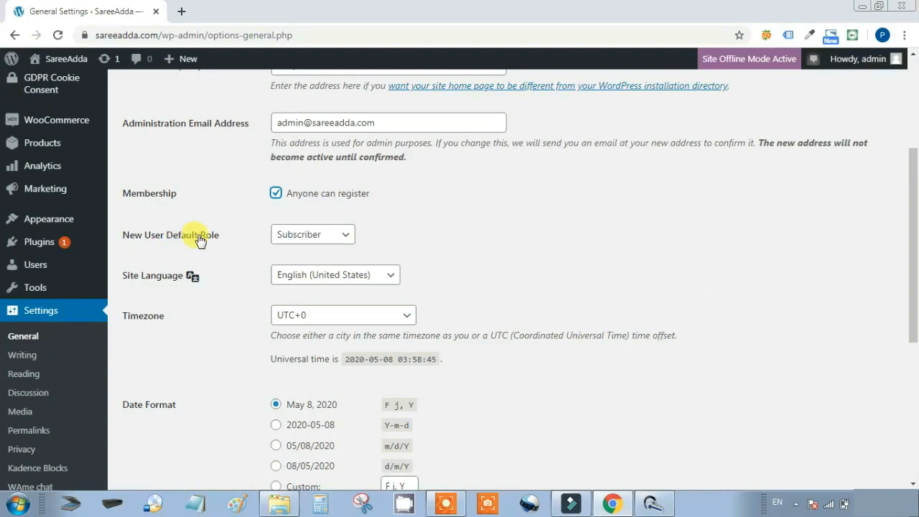
left_click(343, 234)
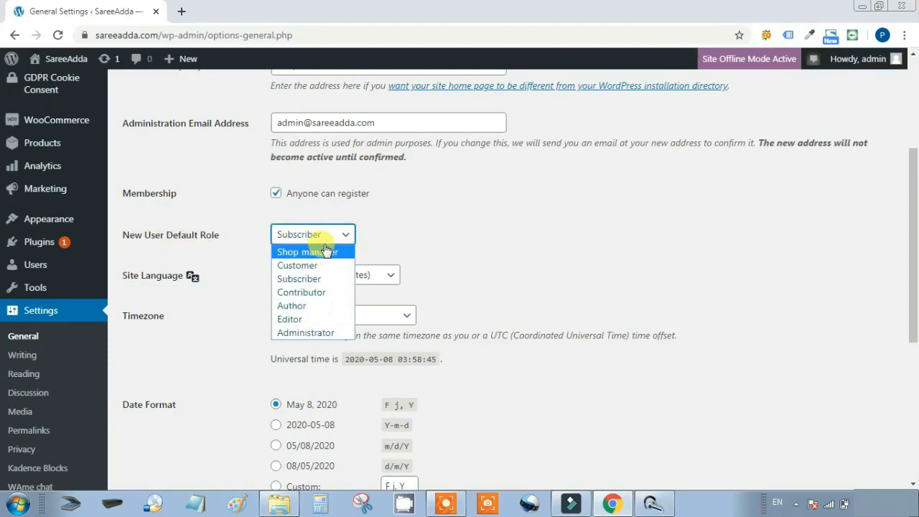
left_click(311, 278)
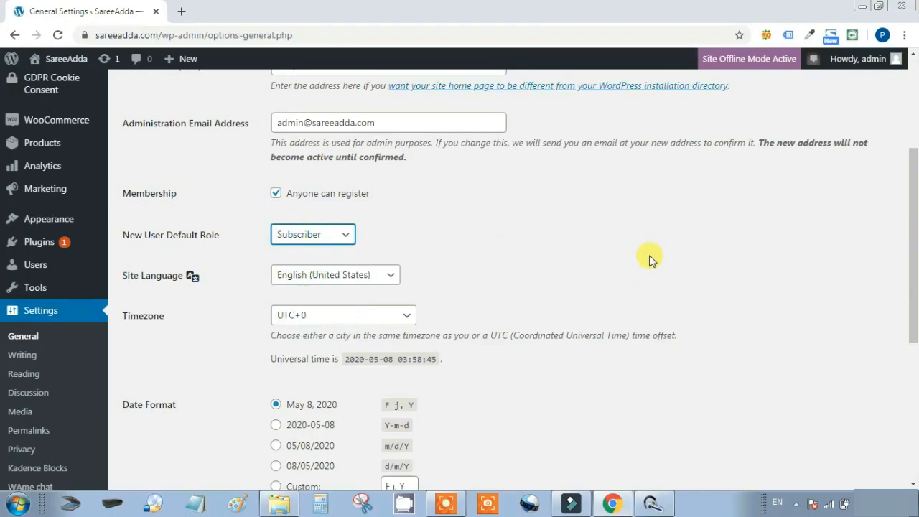
Set the site timezone to UTC+5:30
scroll(649, 258, "down", 1)
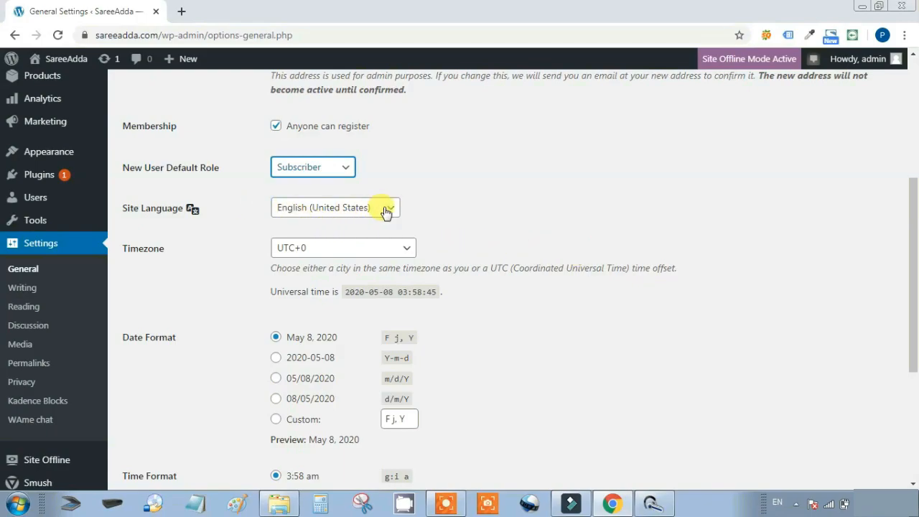
left_click(490, 215)
left_click(407, 252)
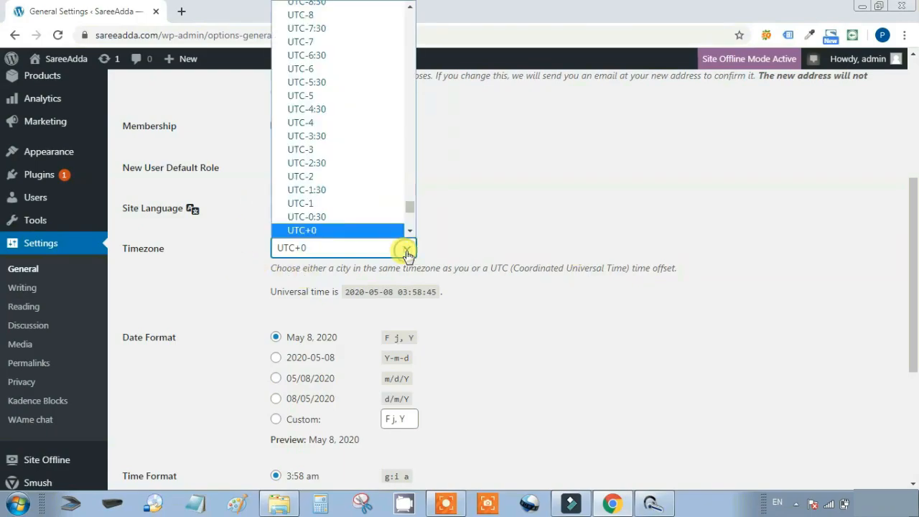
mouse_move(411, 213)
left_mouse_down()
mouse_move(414, 203)
mouse_move(412, 216)
left_mouse_up()
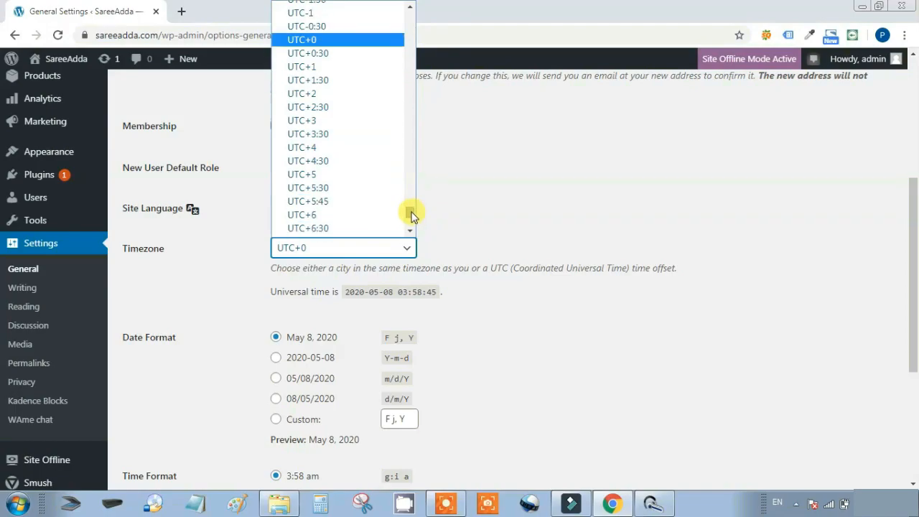
left_click(355, 188)
left_click(544, 205)
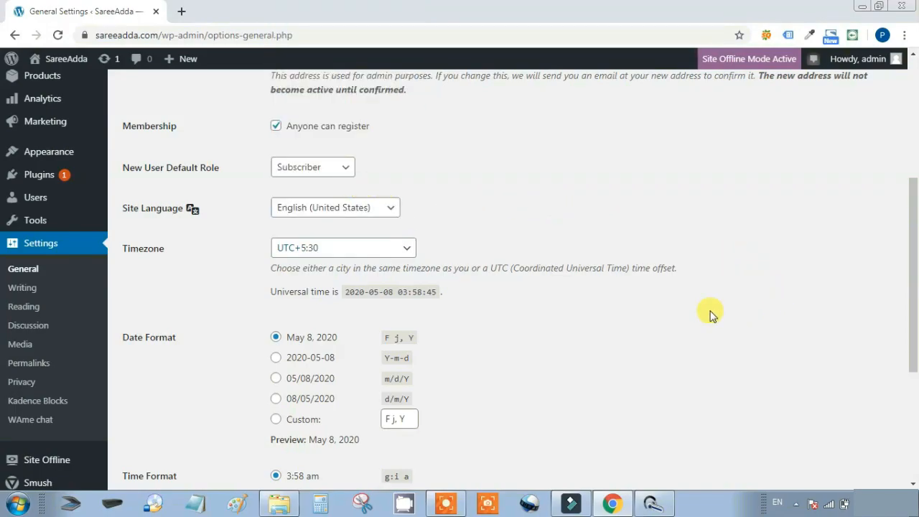
Choose m/d/Y date and g:i A time formats and save the general settings
scroll(659, 313, "down", 1)
scroll(659, 313, "down", 1)
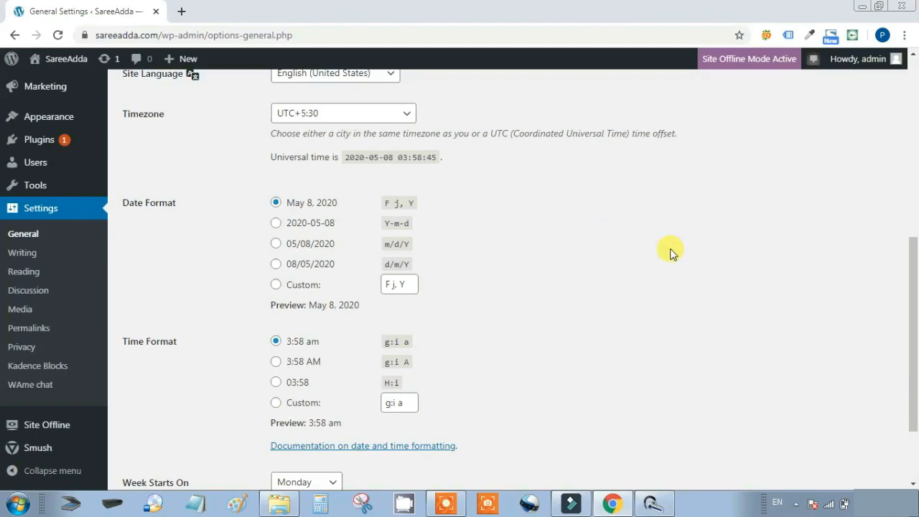
scroll(676, 252, "down", 2)
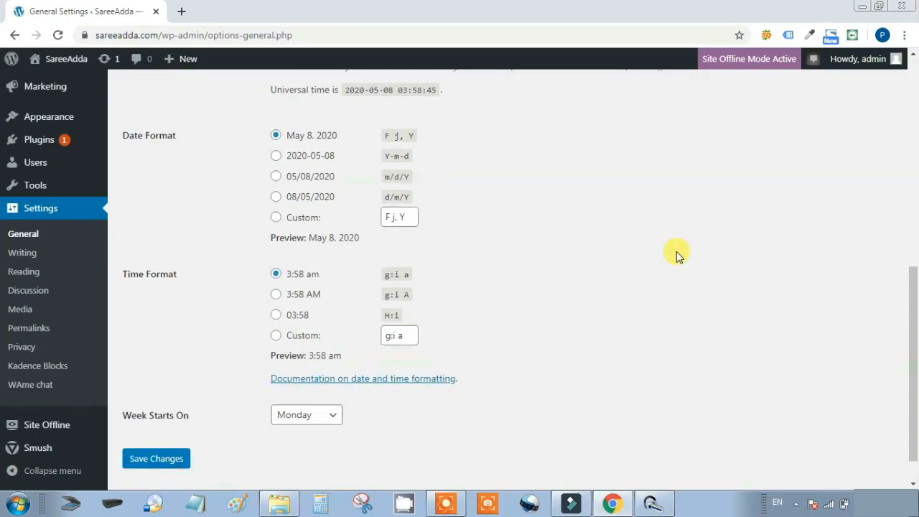
left_click(316, 178)
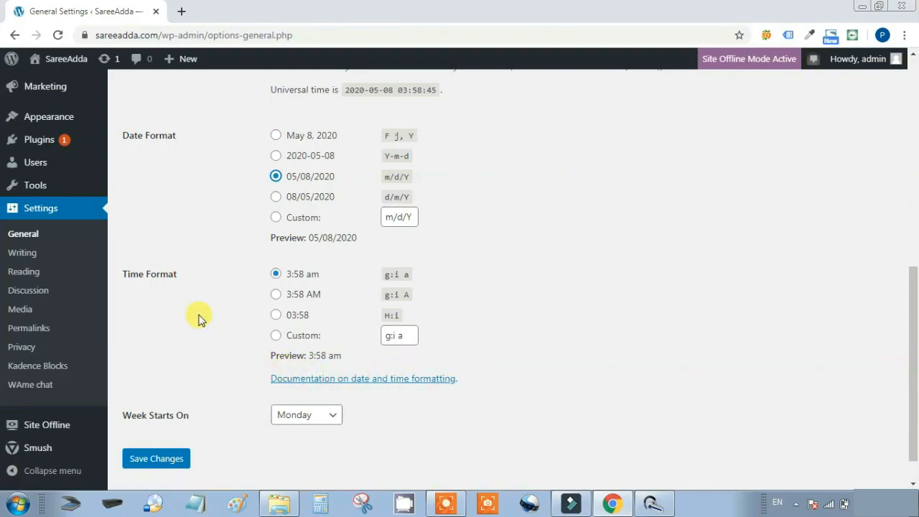
left_click(316, 296)
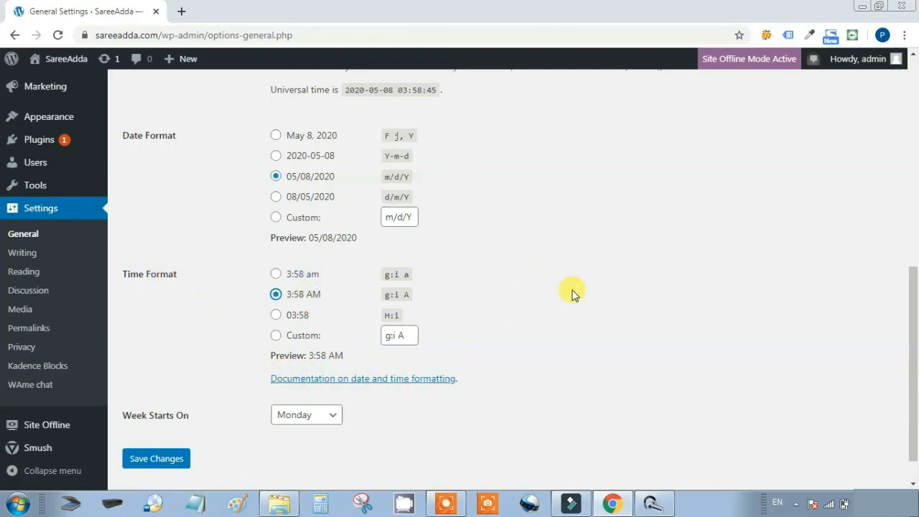
scroll(570, 292, "down", 1)
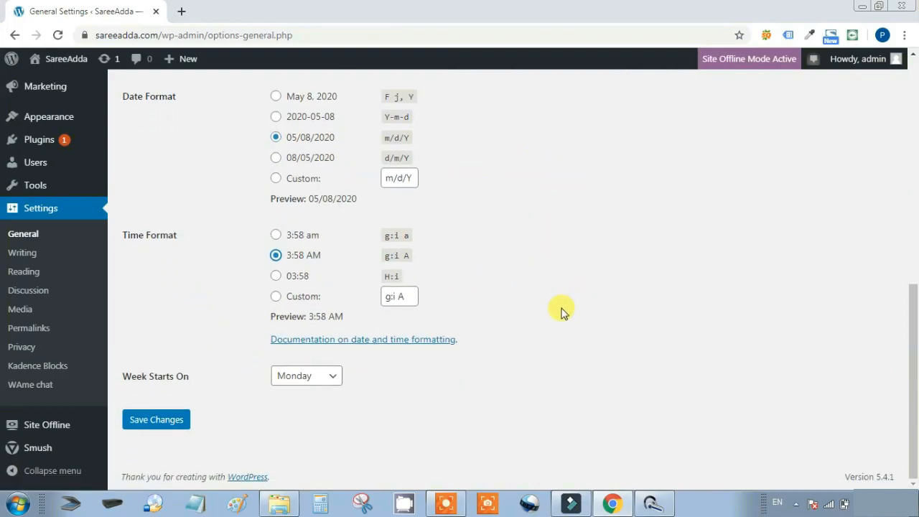
left_click(162, 424)
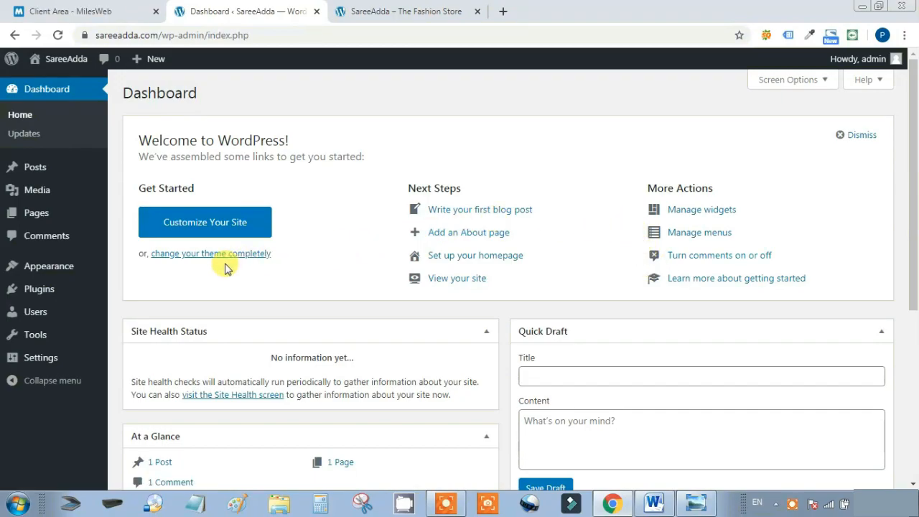
Go to Appearance > Themes to see the three installed themes
mouse_move(62, 270)
left_click(134, 273)
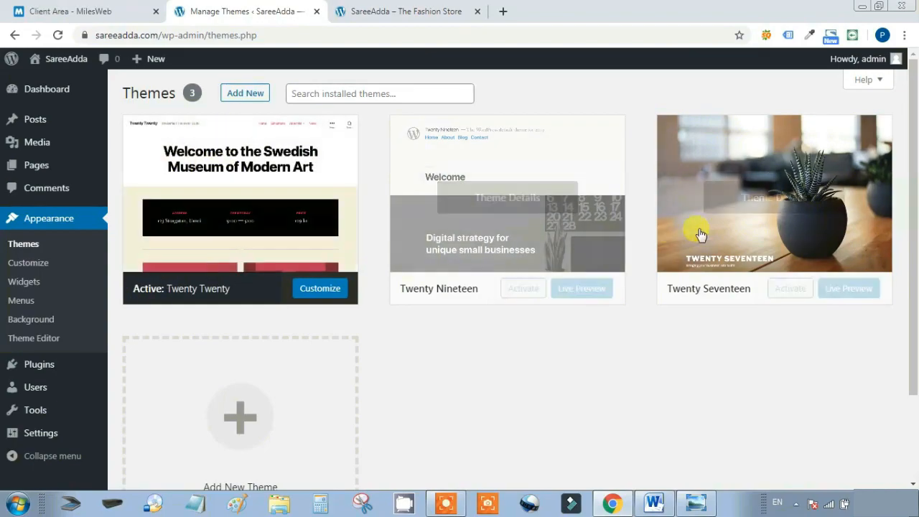
Browse Add New's popular themes down to the Virtue theme card
left_click(244, 94)
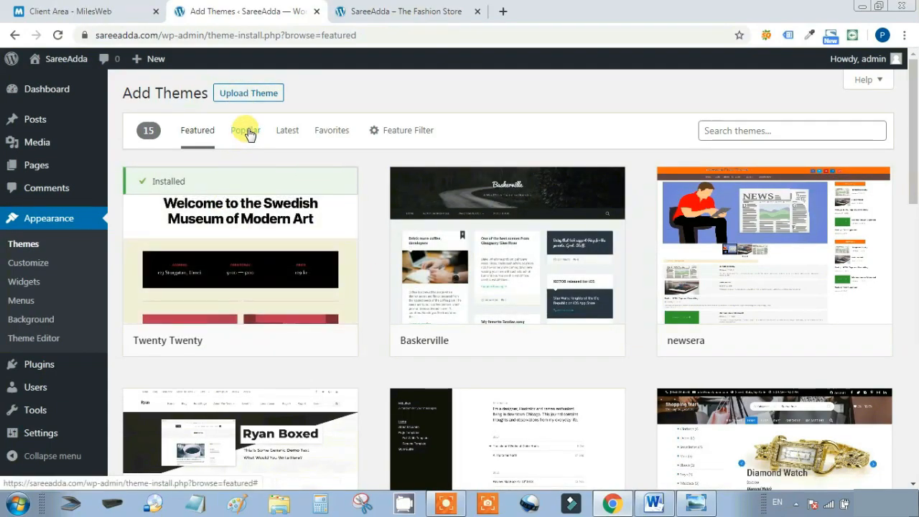
left_click(246, 132)
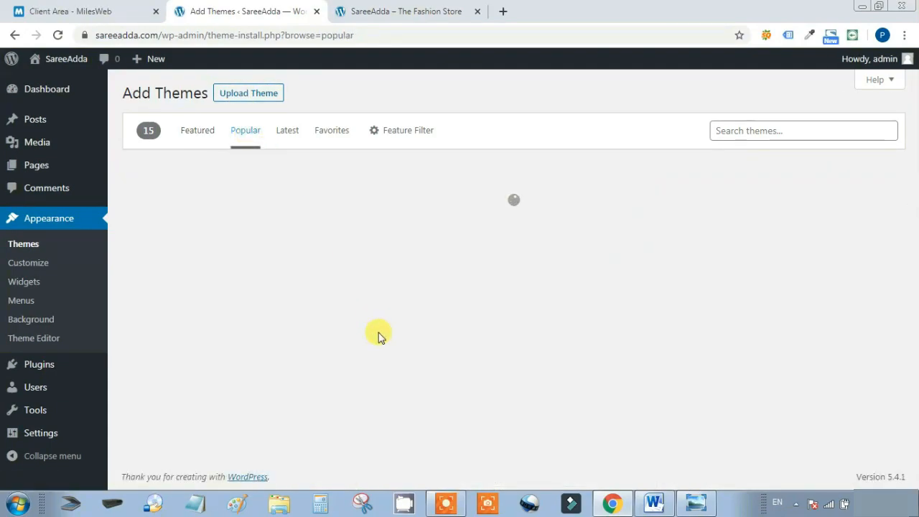
scroll(383, 263, "down", 2)
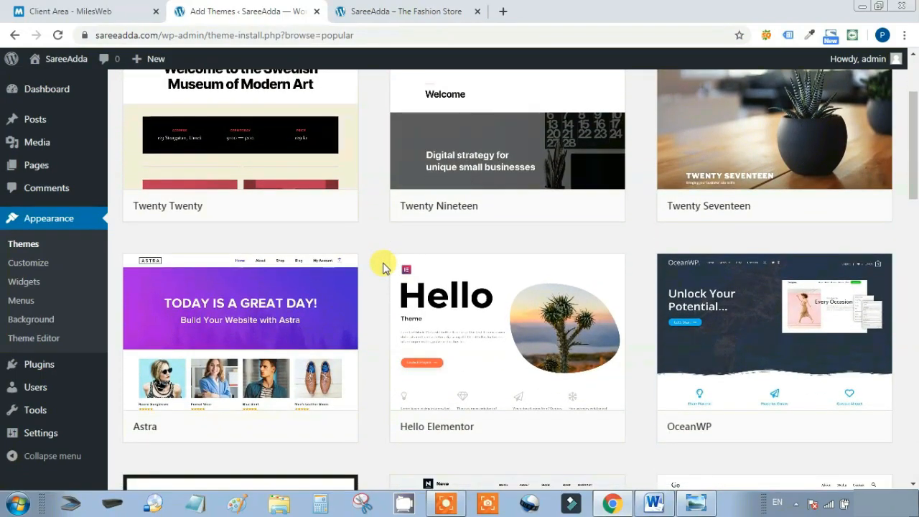
scroll(383, 266, "down", 5)
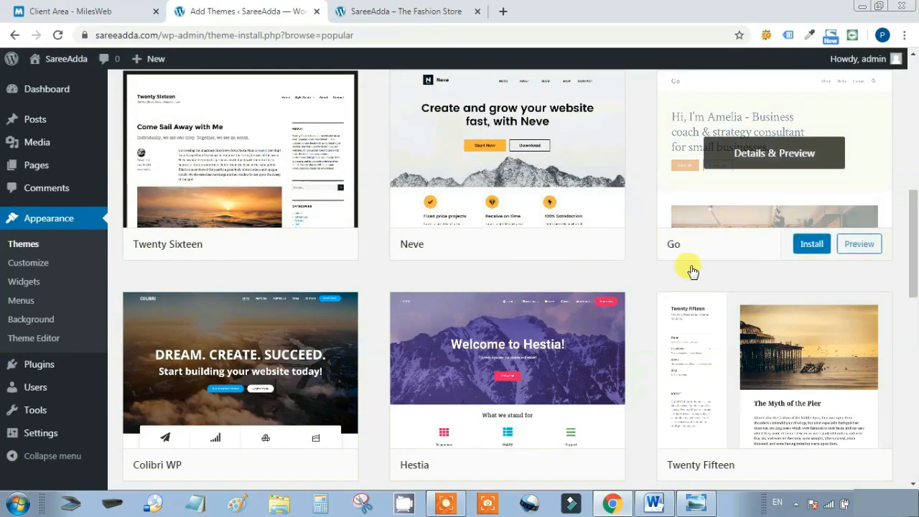
scroll(644, 275, "down", 3)
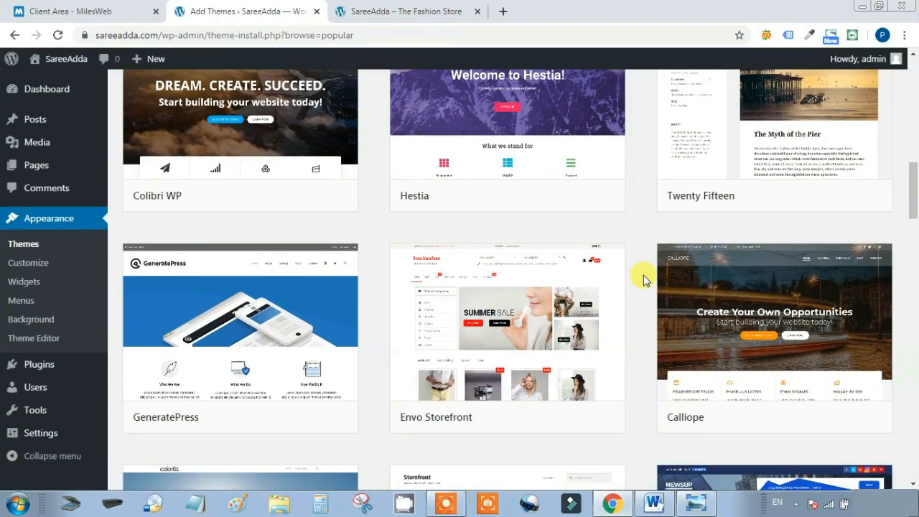
scroll(644, 280, "down", 9)
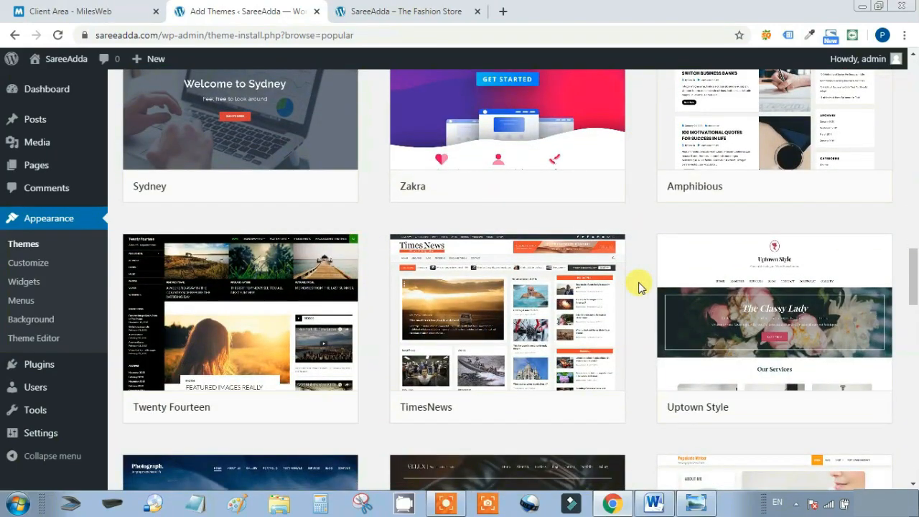
scroll(641, 288, "down", 6)
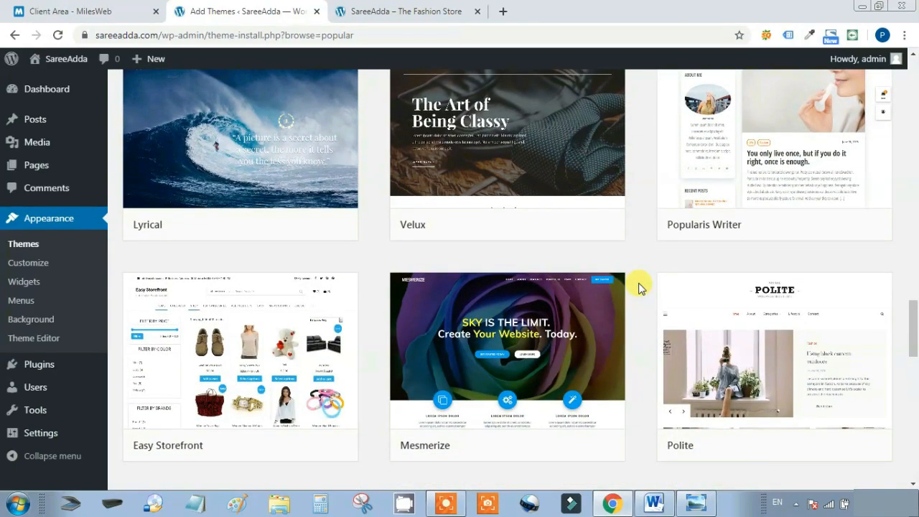
scroll(641, 287, "down", 1)
scroll(641, 288, "down", 11)
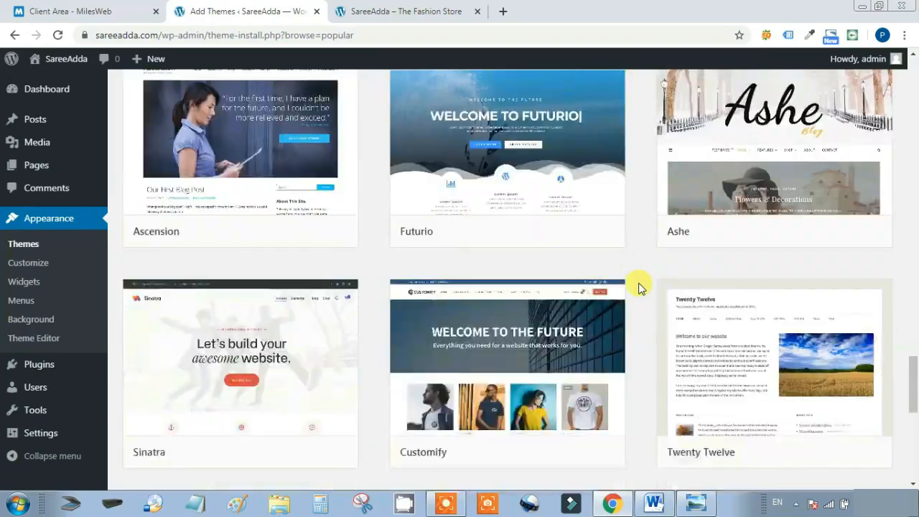
scroll(642, 285, "down", 12)
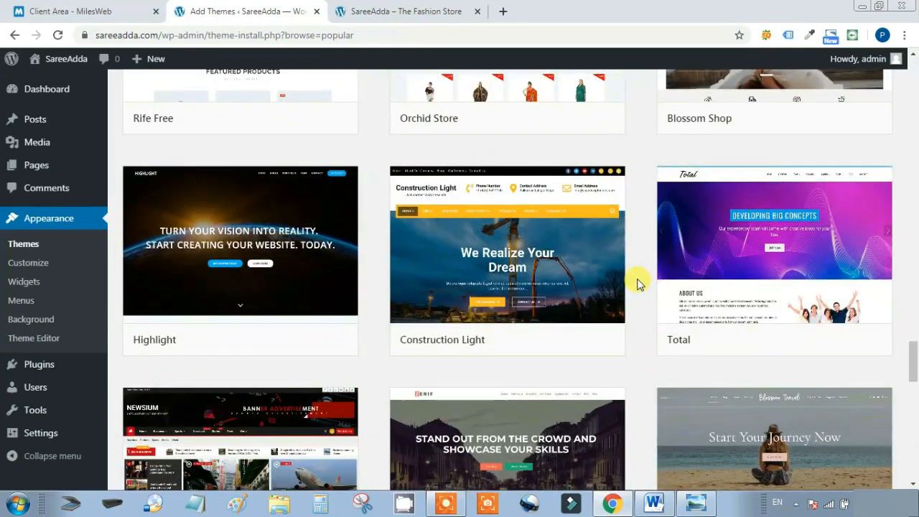
scroll(641, 284, "down", 11)
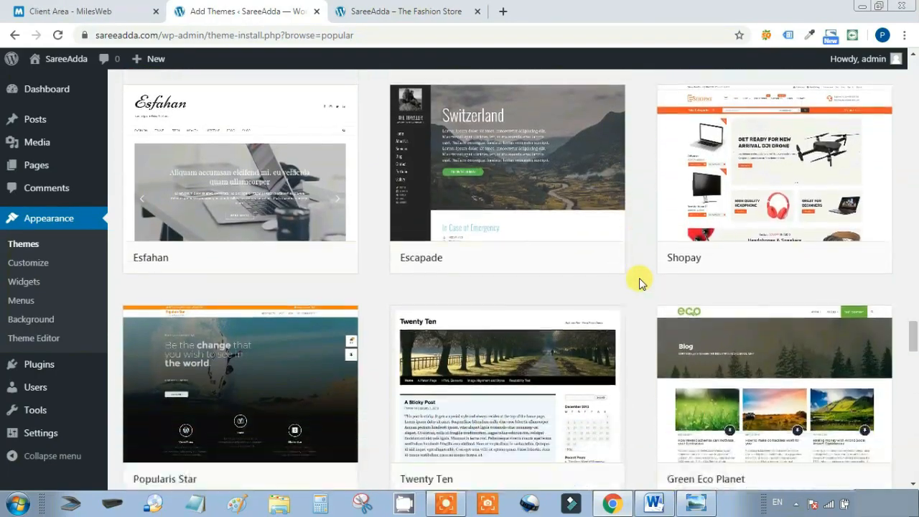
scroll(641, 284, "down", 12)
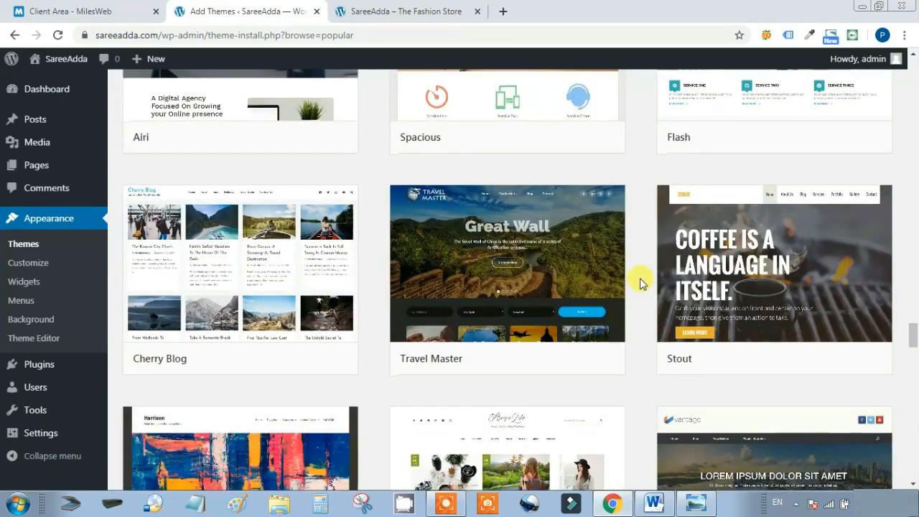
scroll(642, 284, "down", 11)
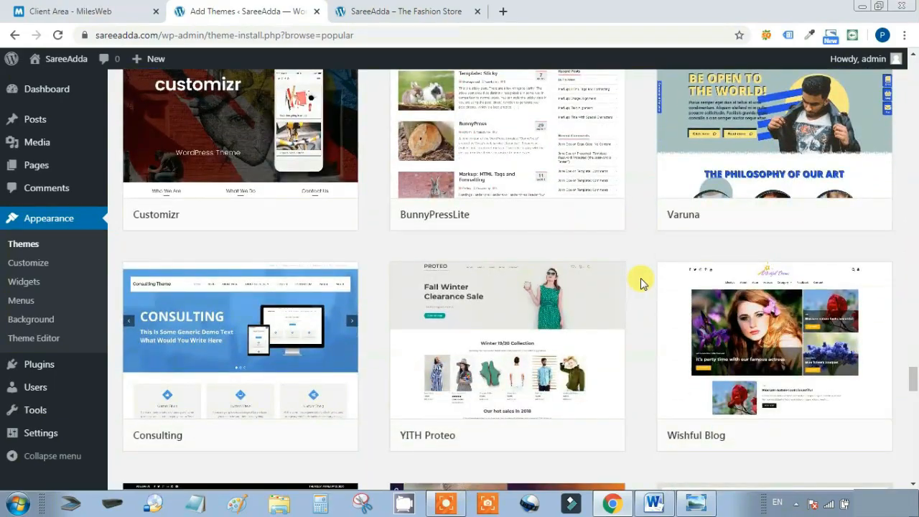
scroll(643, 282, "down", 10)
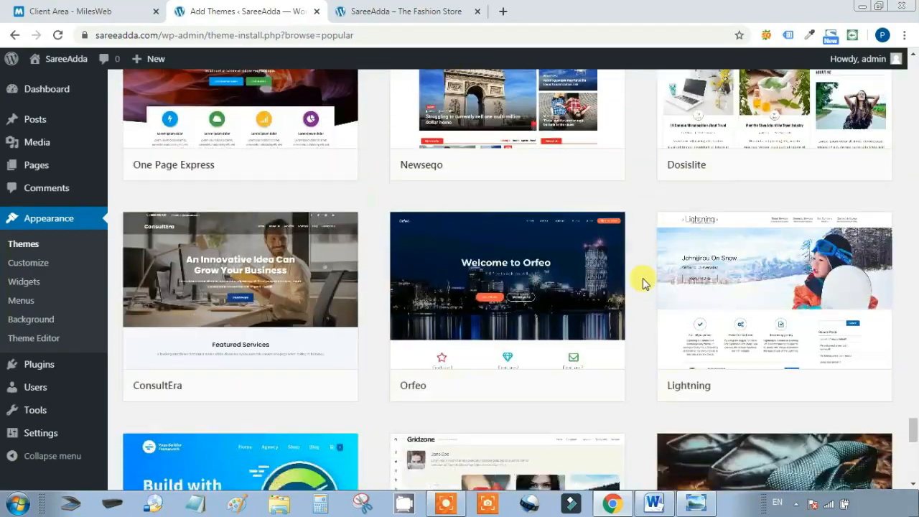
scroll(645, 282, "down", 10)
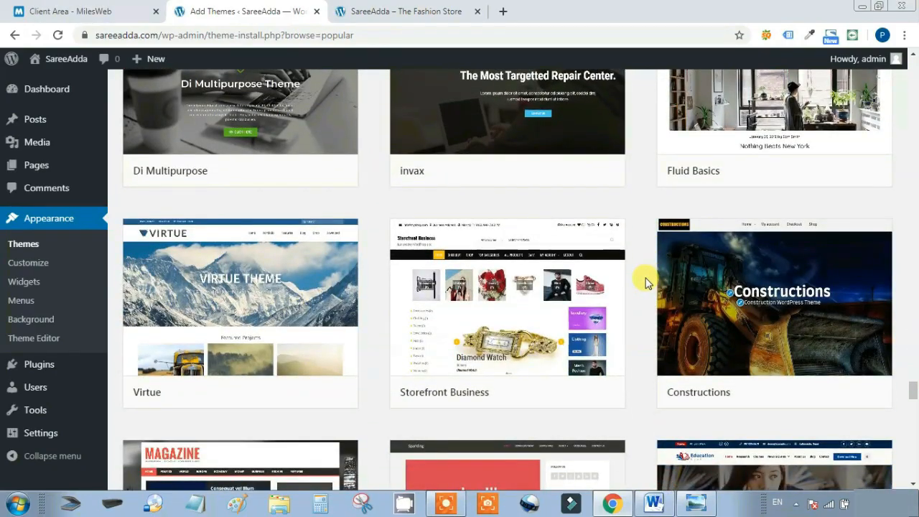
mouse_move(287, 318)
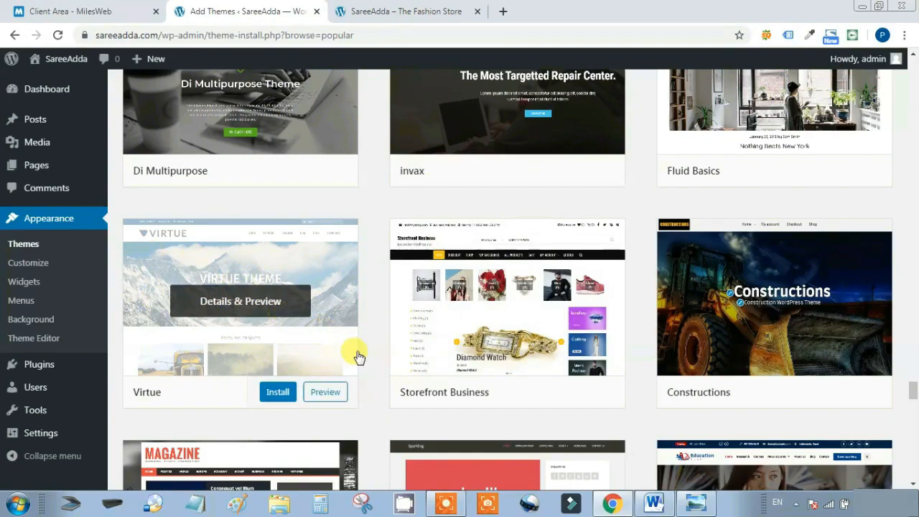
Install the Virtue theme and activate it
left_click(277, 393)
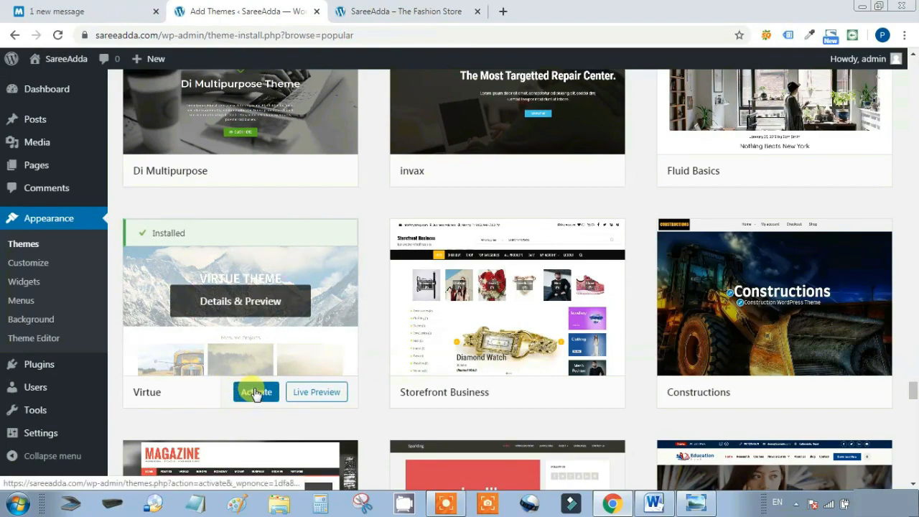
left_click(255, 392)
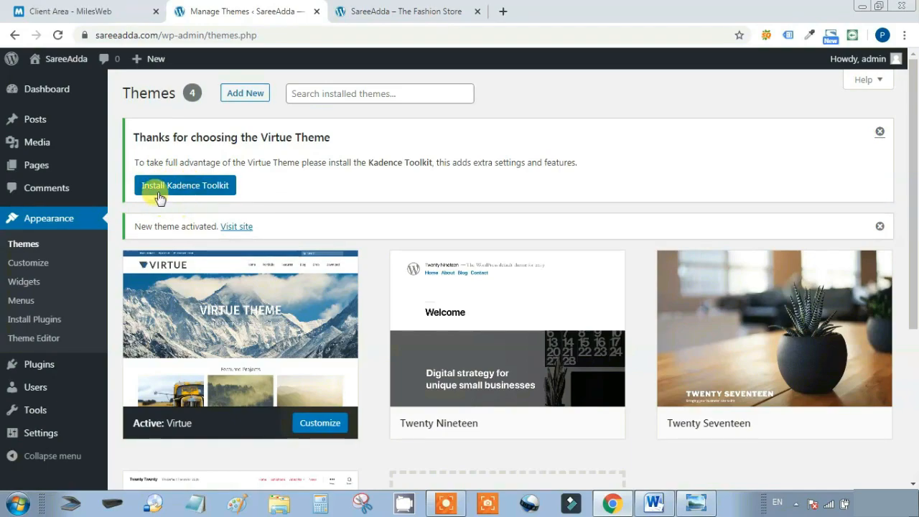
Install Kadence Toolkit from the Themes notice, then Kadence Blocks from Getting Started
left_click(214, 185)
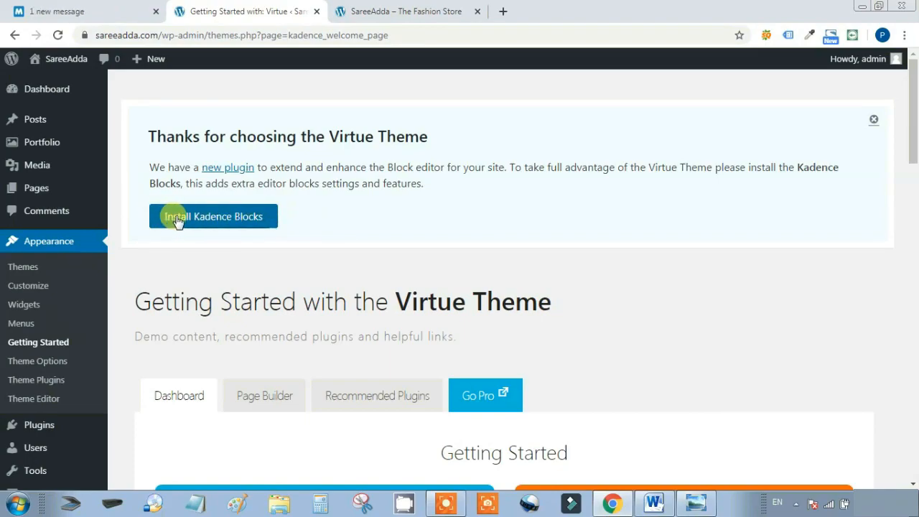
left_click(234, 218)
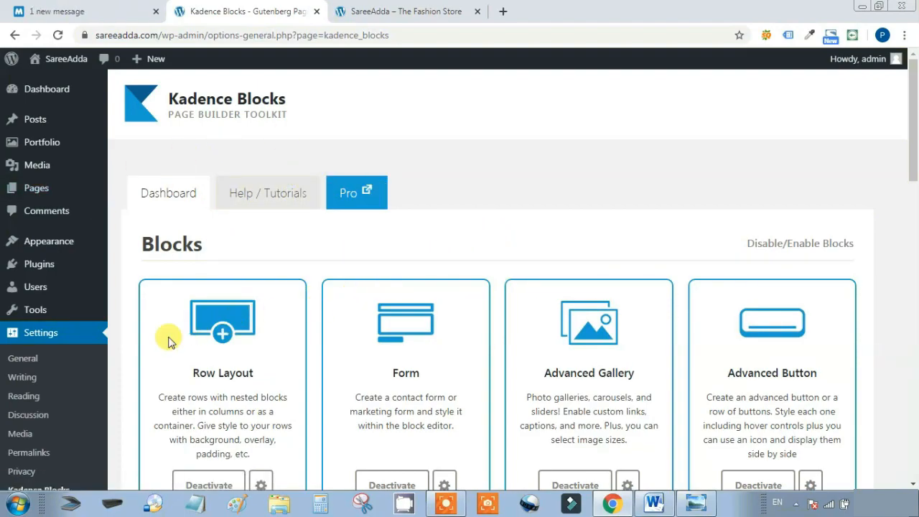
scroll(58, 408, "down", 1)
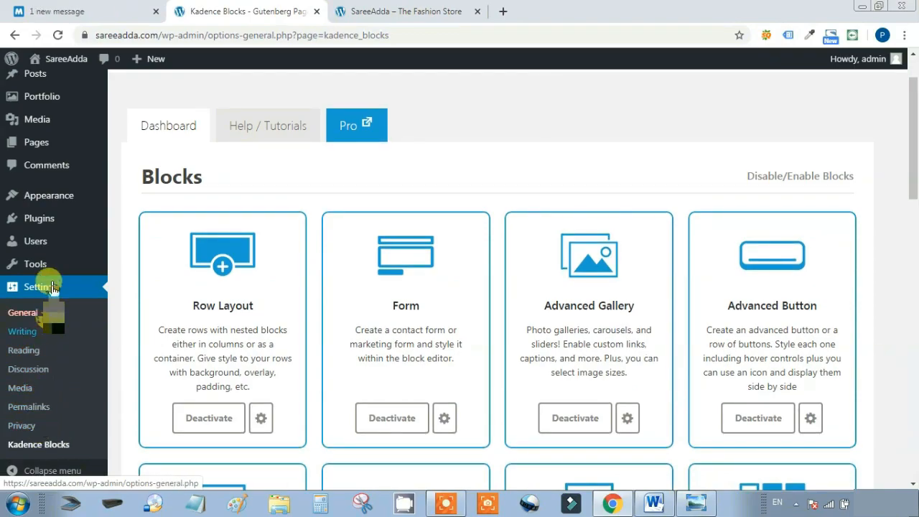
Open the Virtue Getting Started page and review its Recommended Plugins
mouse_move(57, 193)
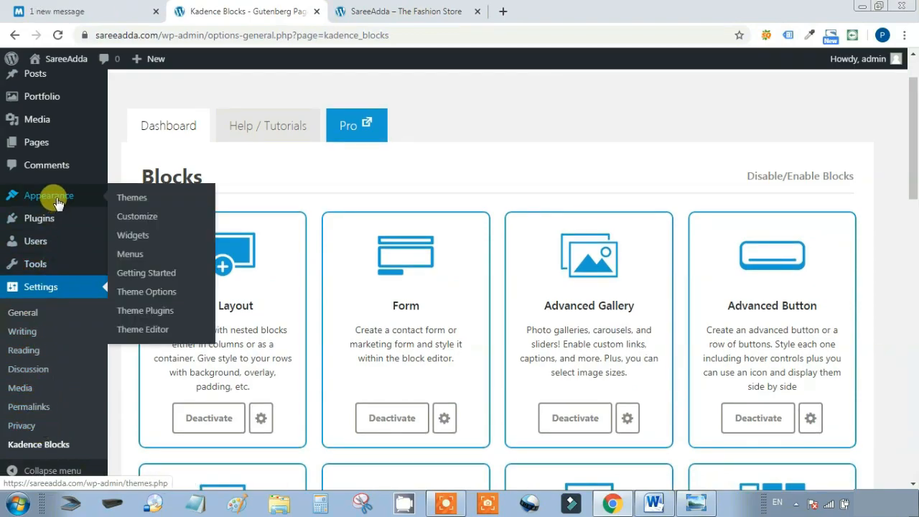
left_click(149, 274)
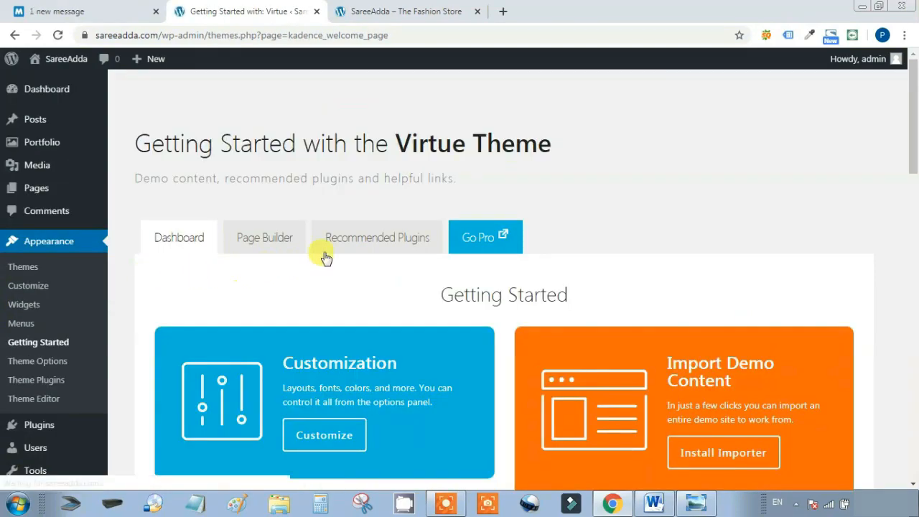
left_click(379, 237)
scroll(725, 214, "down", 2)
scroll(724, 213, "down", 2)
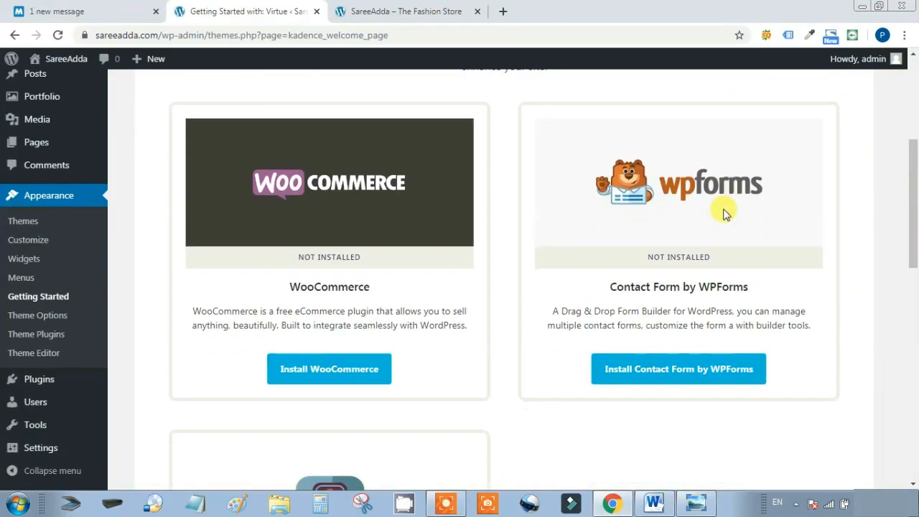
scroll(724, 213, "up", 4)
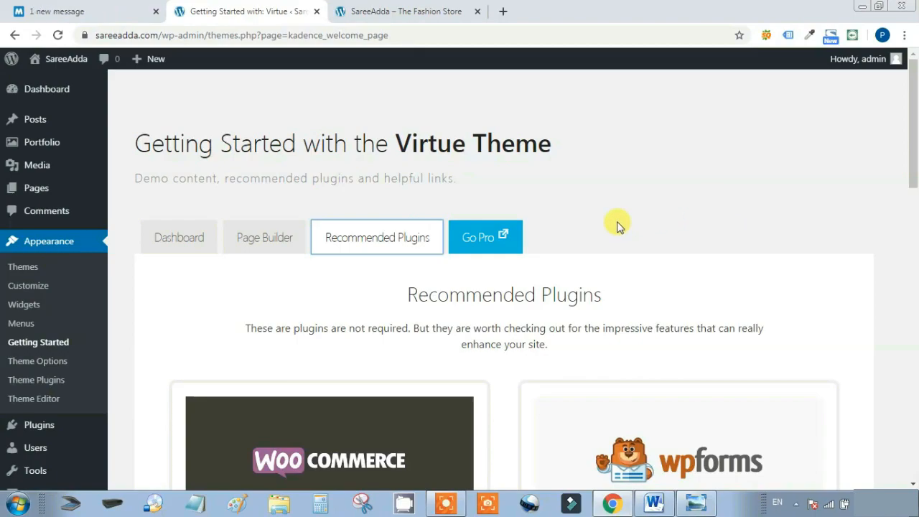
Install the demo content importer from the Import Demo Content section
left_click(197, 237)
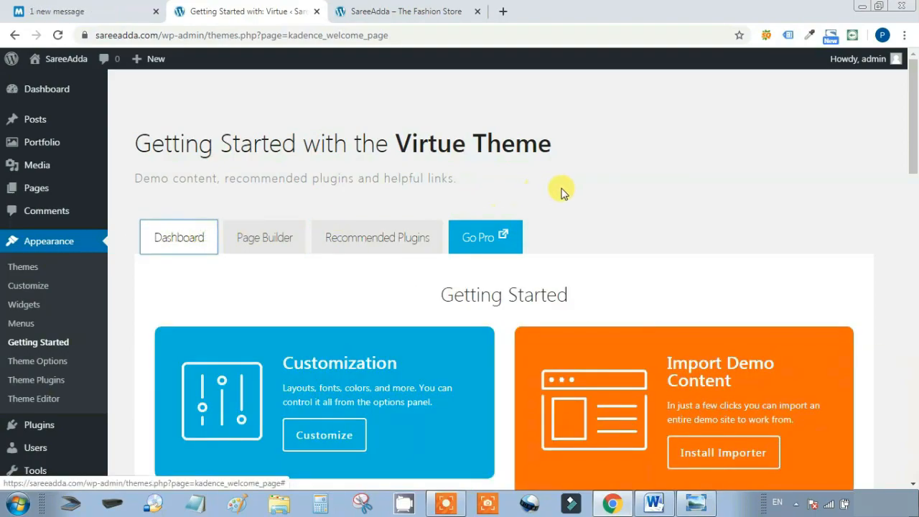
scroll(560, 190, "down", 2)
left_click_drag(667, 228, 744, 247)
left_click(702, 238)
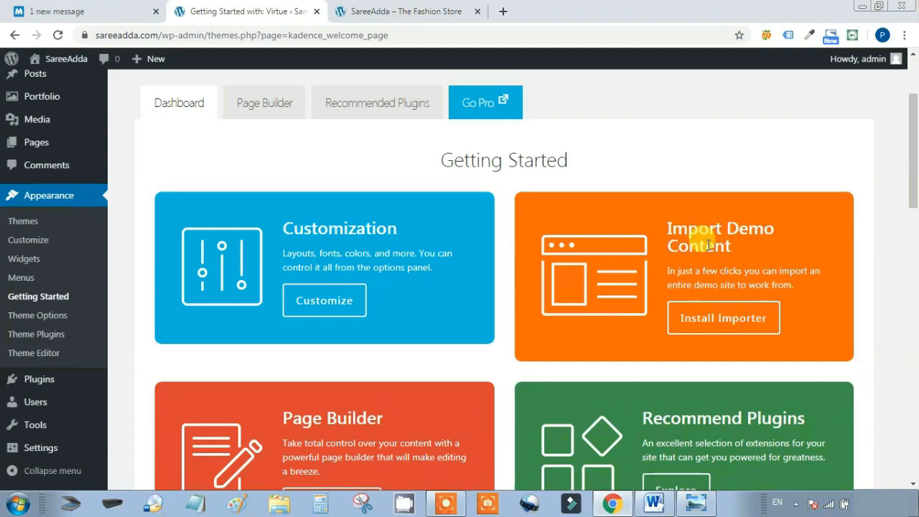
left_click(720, 322)
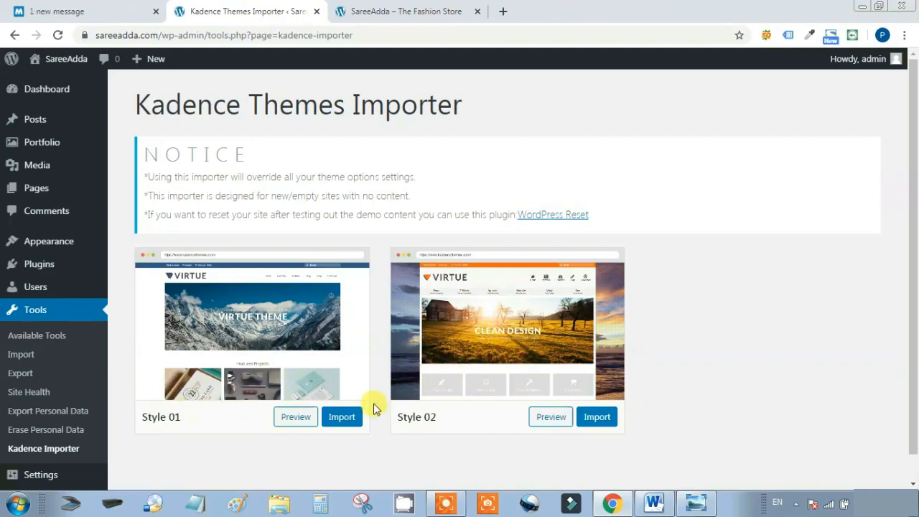
Preview the Virtue Style 01 demo site, then start importing Style 01 from the Kadence importer
left_click_drag(154, 420, 189, 427)
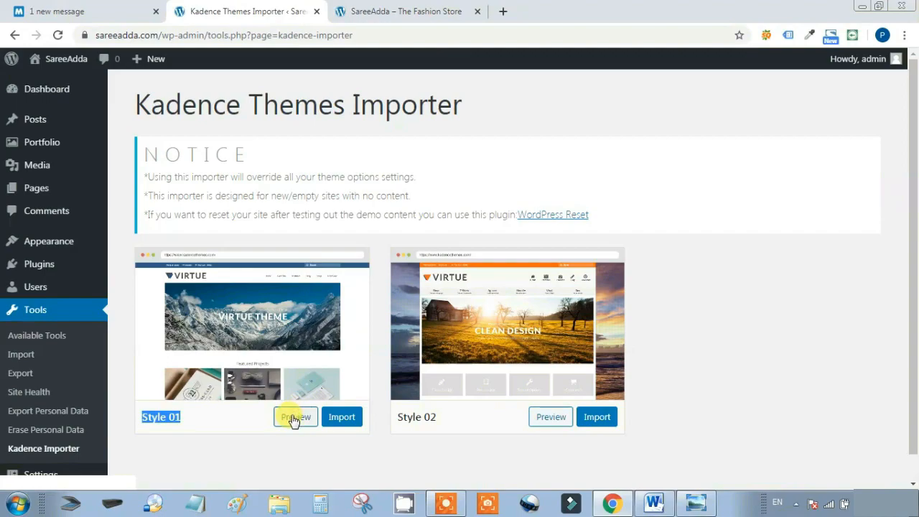
left_click(297, 418)
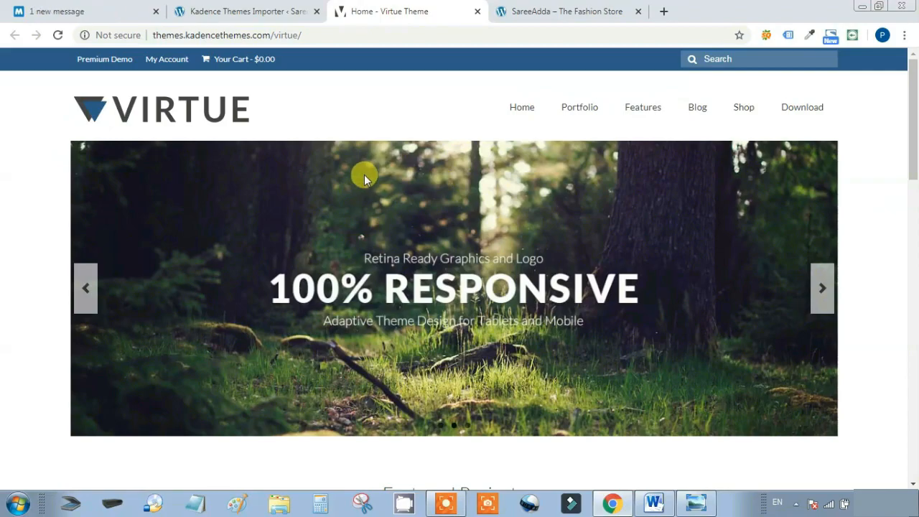
scroll(366, 183, "down", 8)
scroll(377, 216, "down", 8)
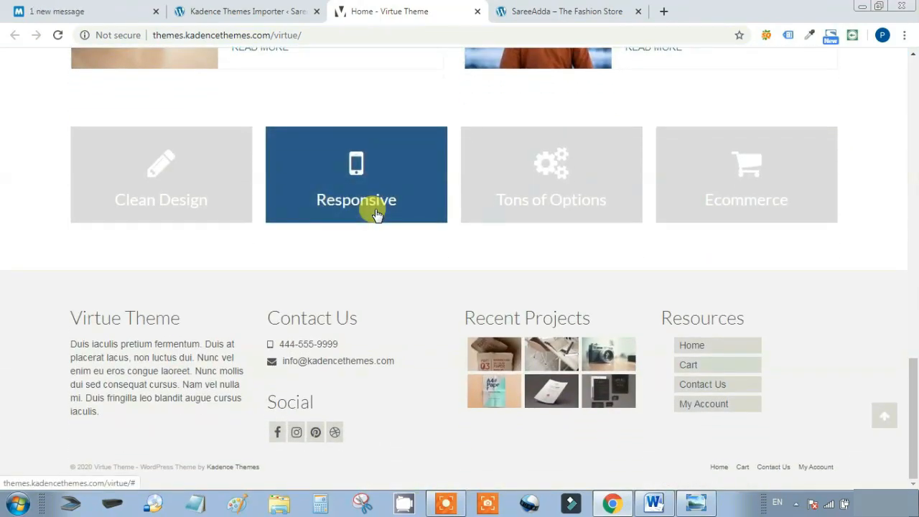
scroll(376, 216, "up", 8)
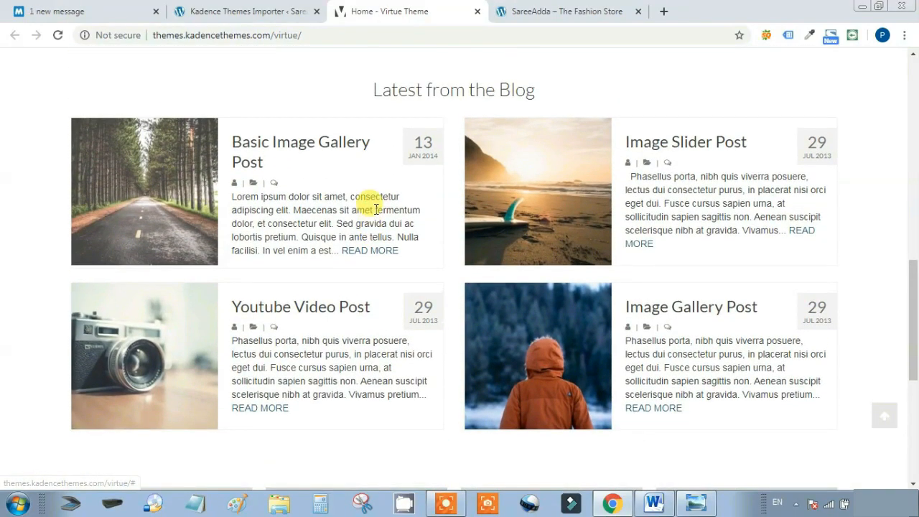
scroll(375, 209, "up", 5)
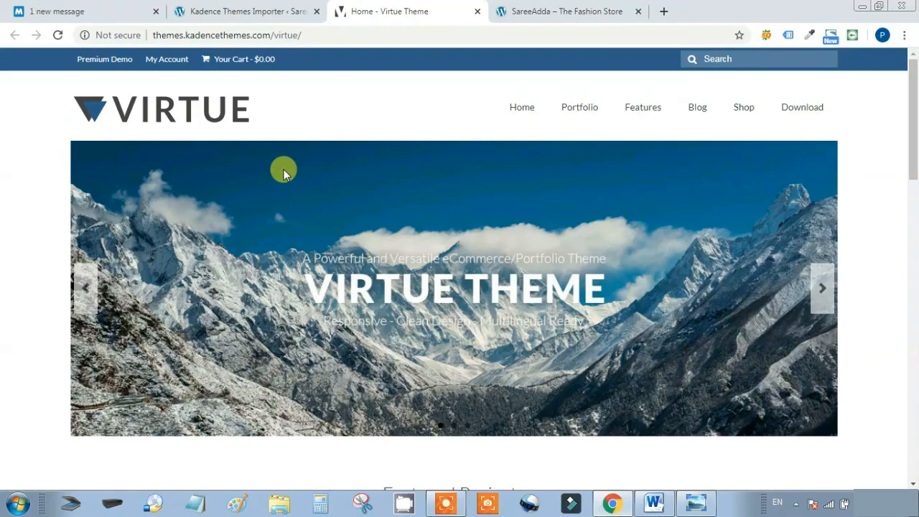
left_click(287, 11)
left_click(343, 419)
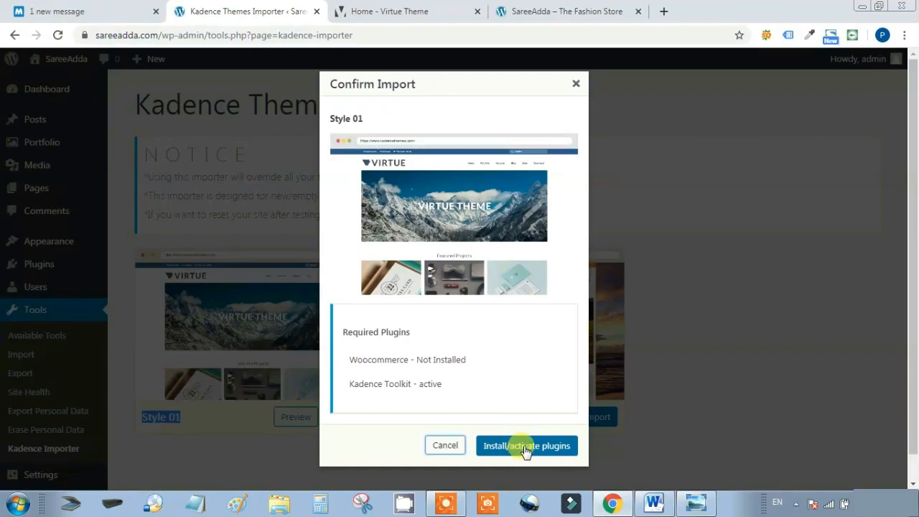
Start installing the required WooCommerce plugin, view the PHP notice image, then return to MilesWeb Client Area
left_click(533, 447)
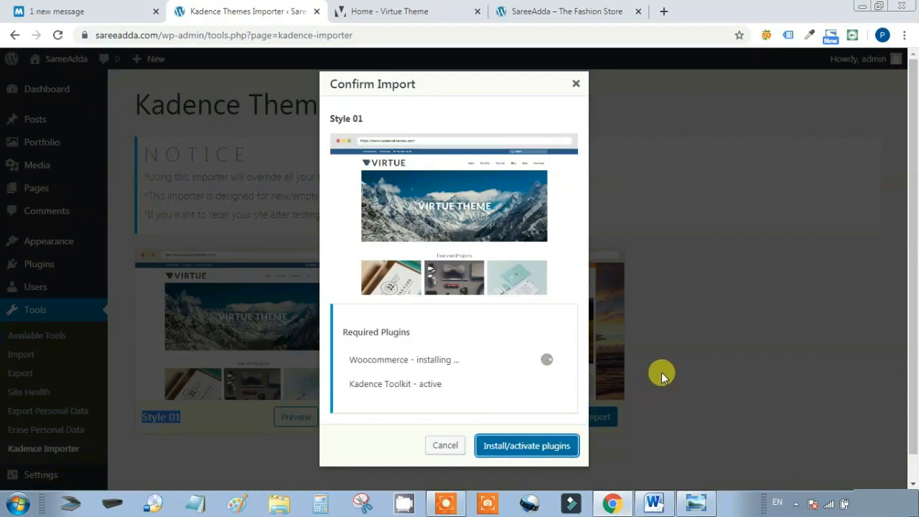
left_click(696, 503)
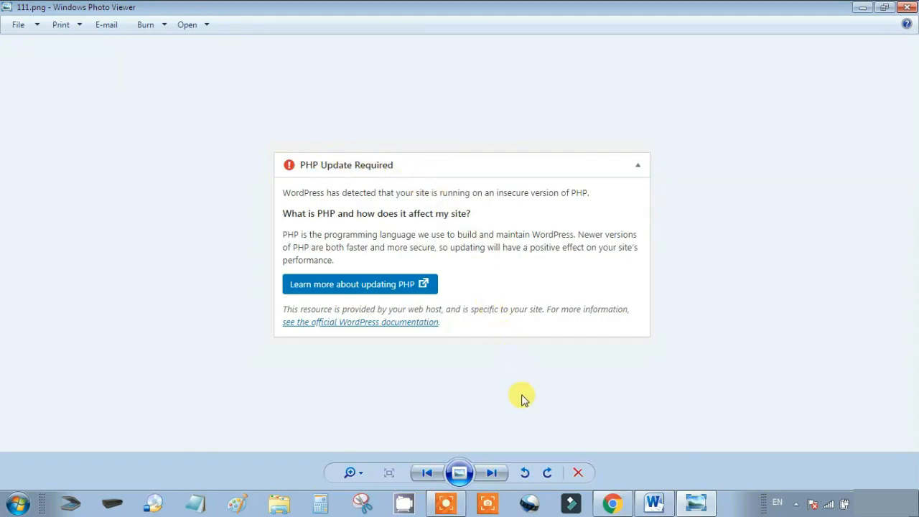
left_click(612, 504)
left_click(43, 11)
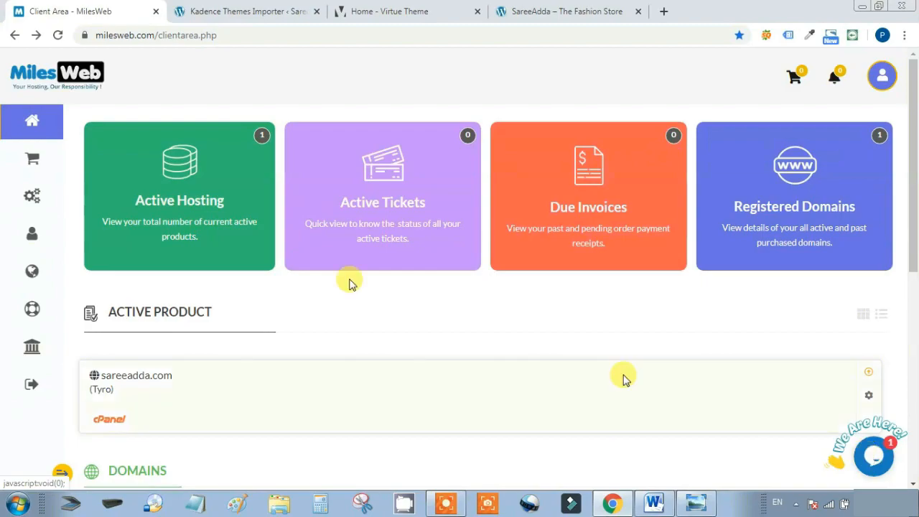
Open the MilesWeb live chat box, check the PHP notice, then return to the Style 01 import
left_click(869, 454)
left_click(731, 415)
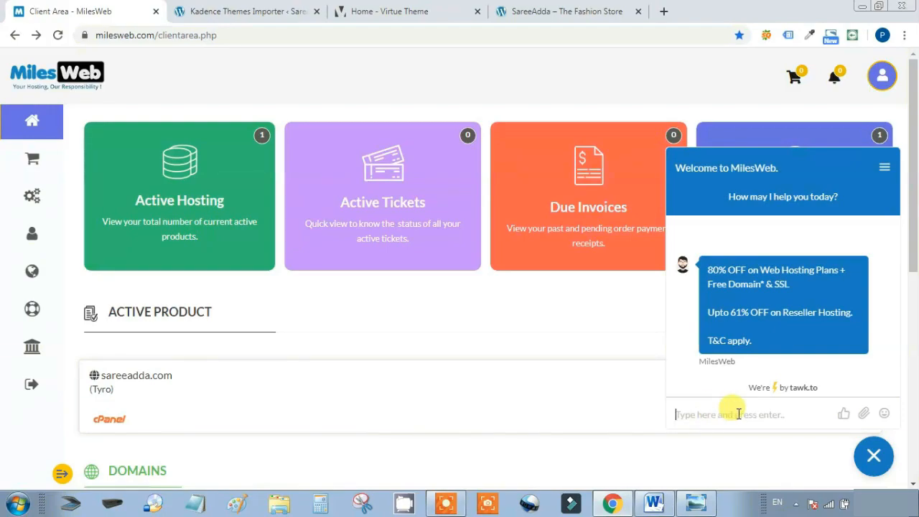
left_click(613, 504)
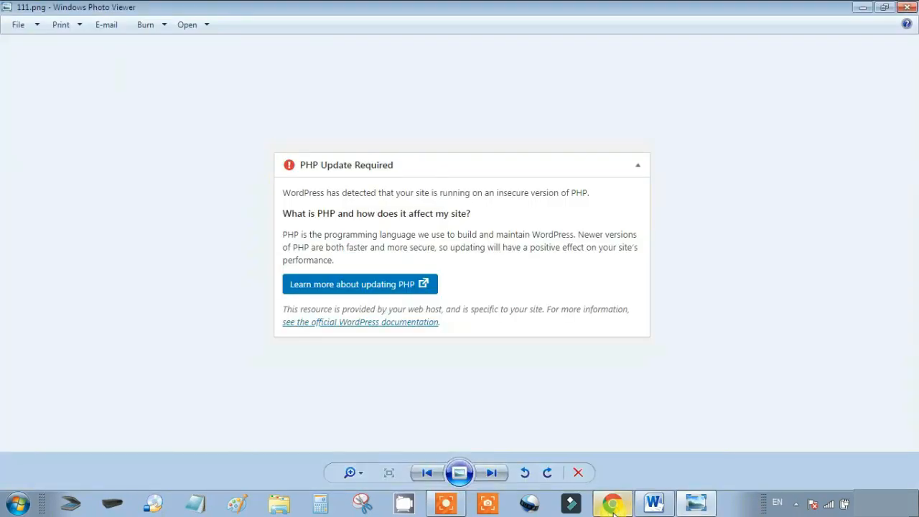
left_click(618, 507)
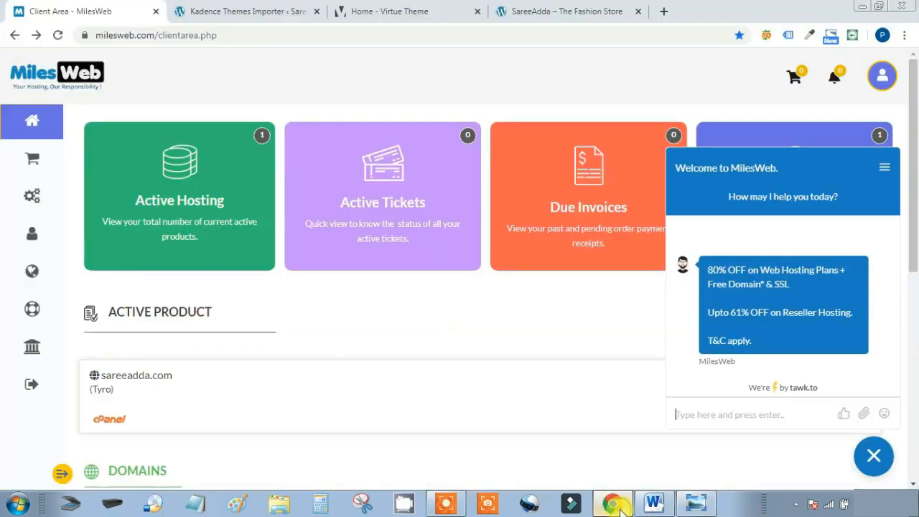
left_click(306, 9)
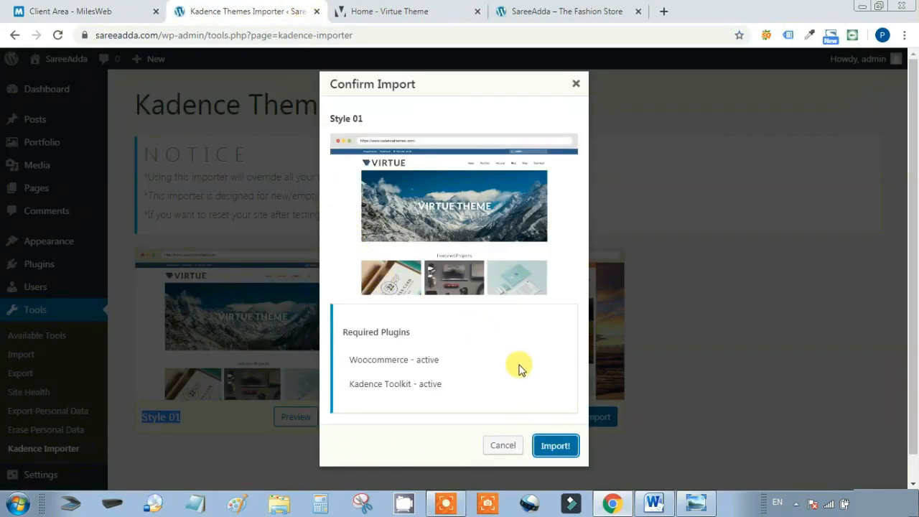
Run the Style 01 demo import and wait until it reports 'That's it, all done!'
left_click_drag(415, 361, 454, 389)
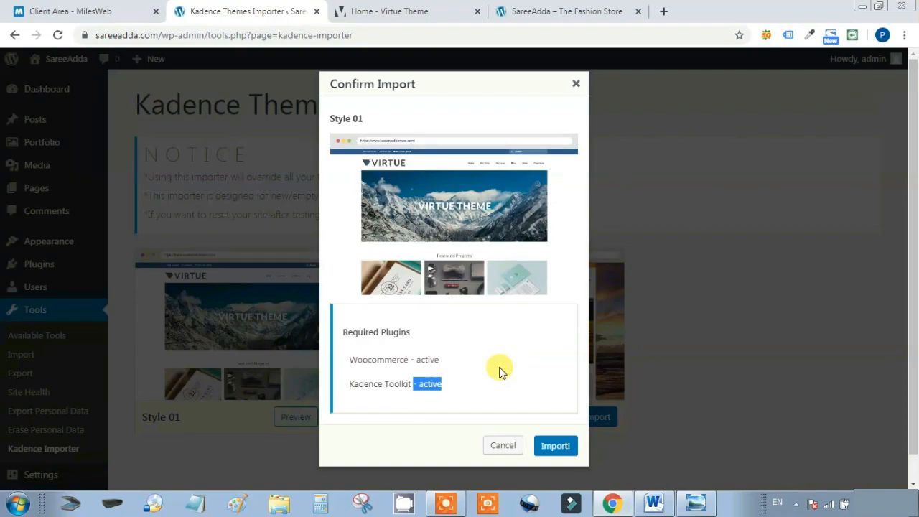
left_click(556, 447)
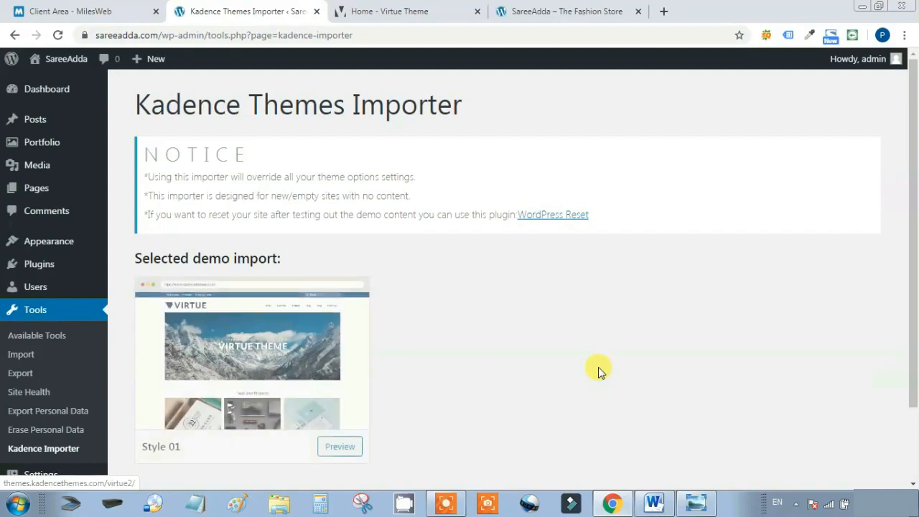
scroll(164, 420, "down", 2)
left_click_drag(161, 423, 381, 412)
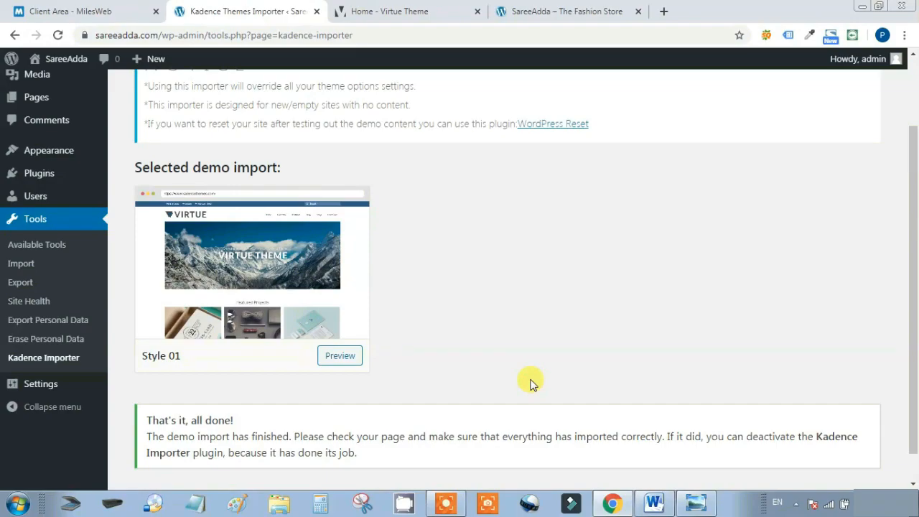
scroll(594, 350, "down", 1)
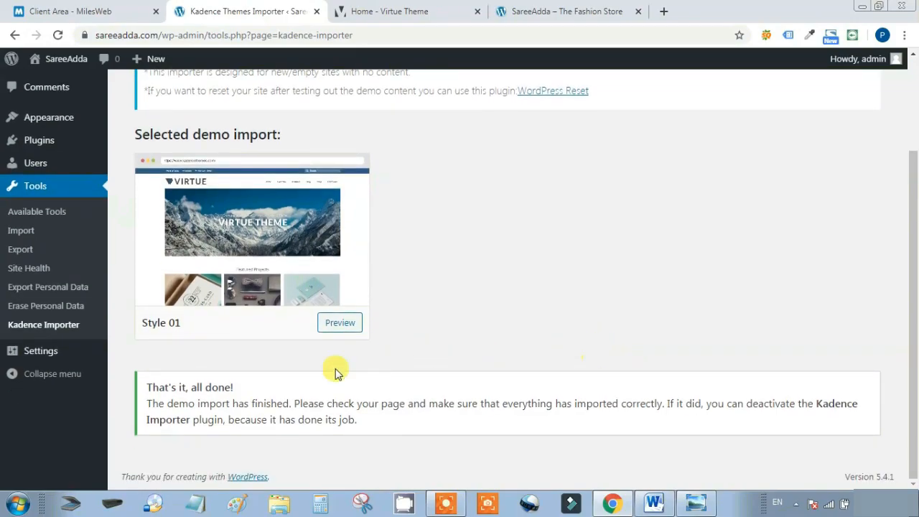
left_click_drag(140, 387, 244, 391)
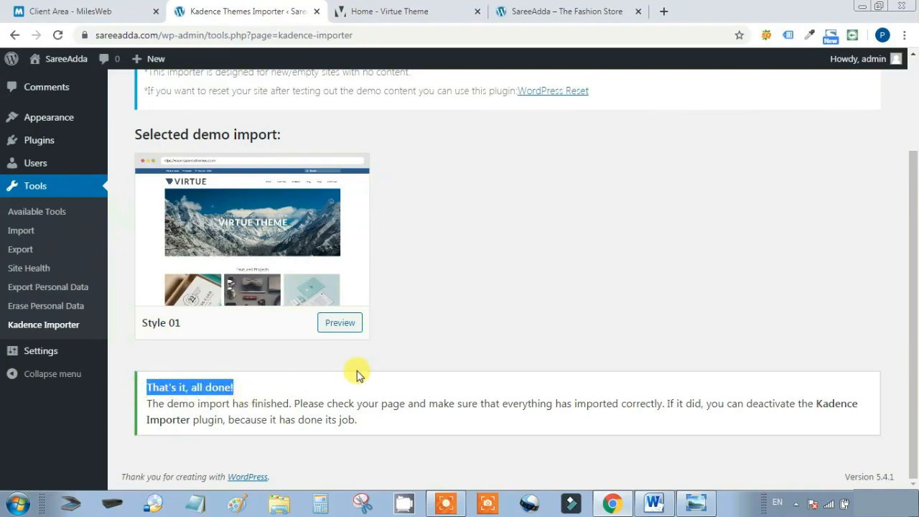
left_click_drag(147, 404, 296, 405)
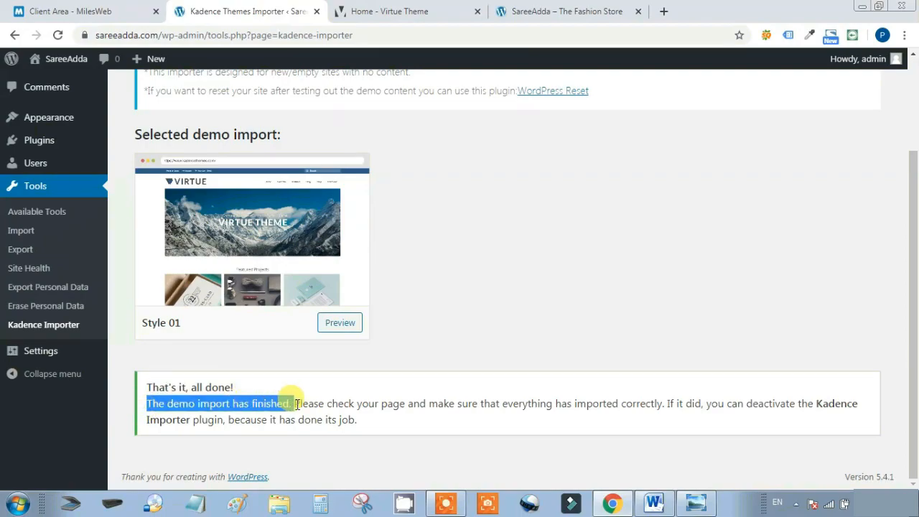
left_click(503, 302)
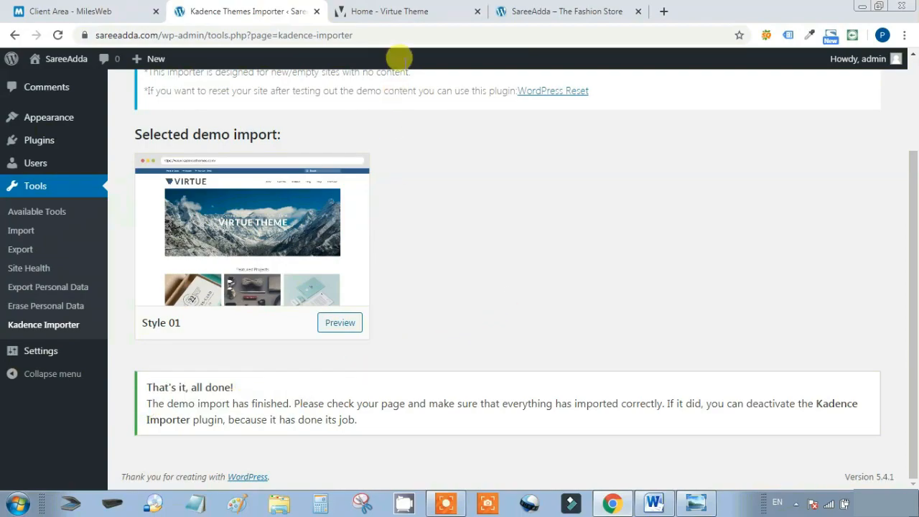
left_click(420, 10)
left_click(550, 7)
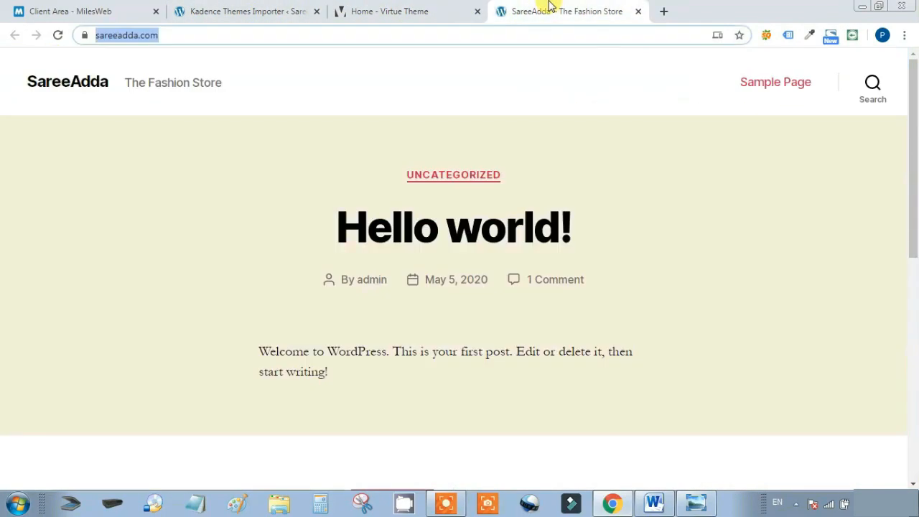
left_click(194, 33)
left_click(58, 36)
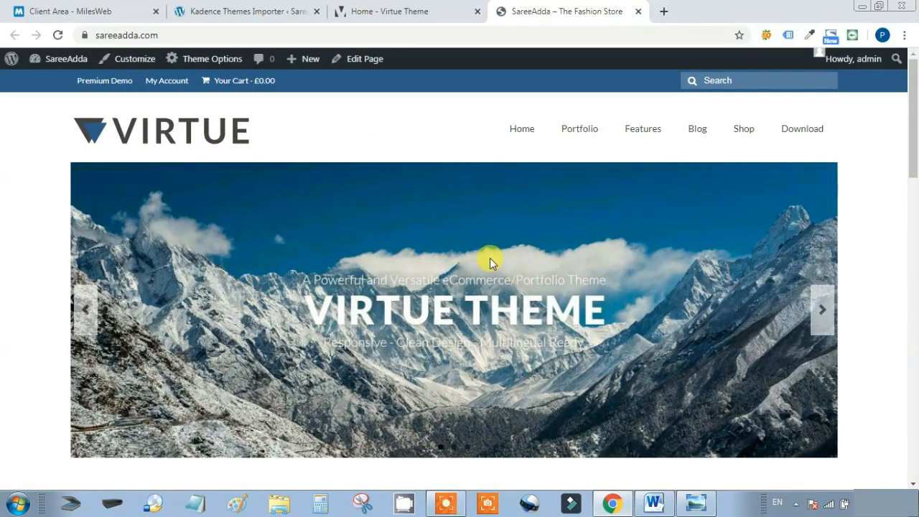
scroll(490, 258, "down", 10)
scroll(490, 258, "down", 6)
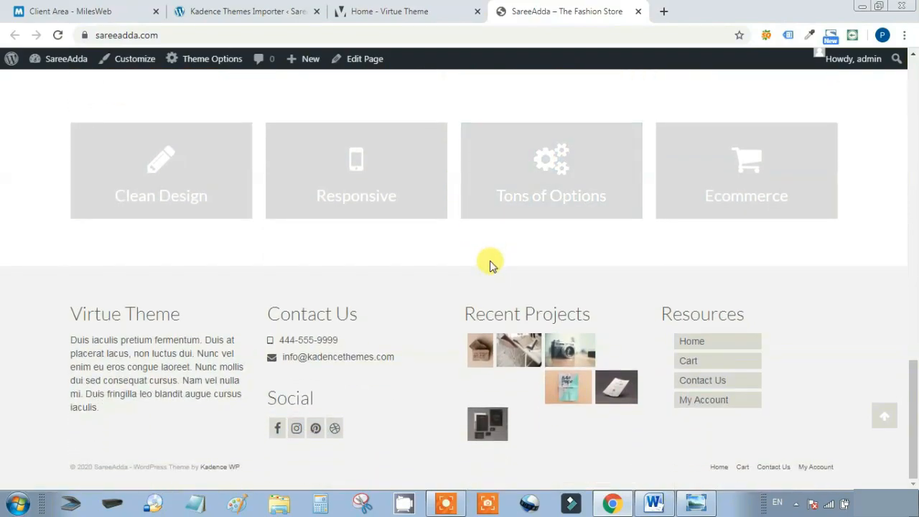
scroll(490, 265, "up", 10)
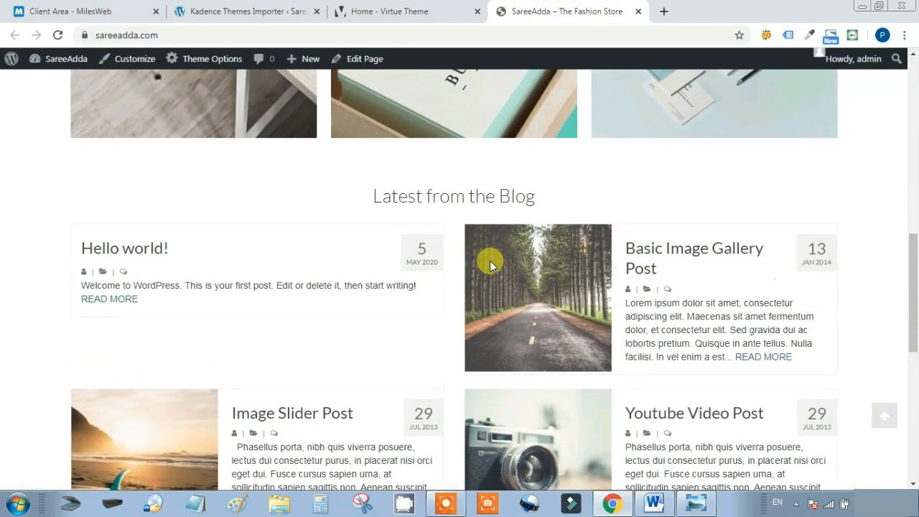
scroll(490, 264, "up", 4)
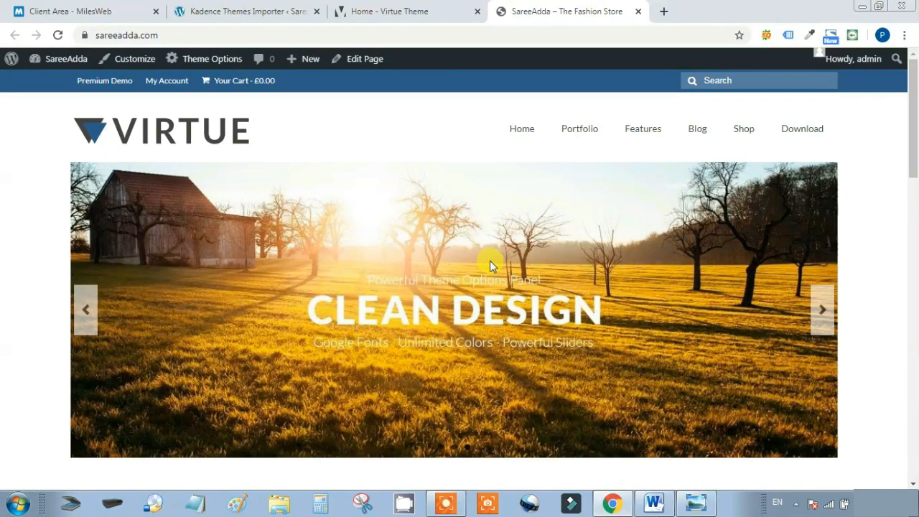
left_click(402, 11)
left_click(237, 10)
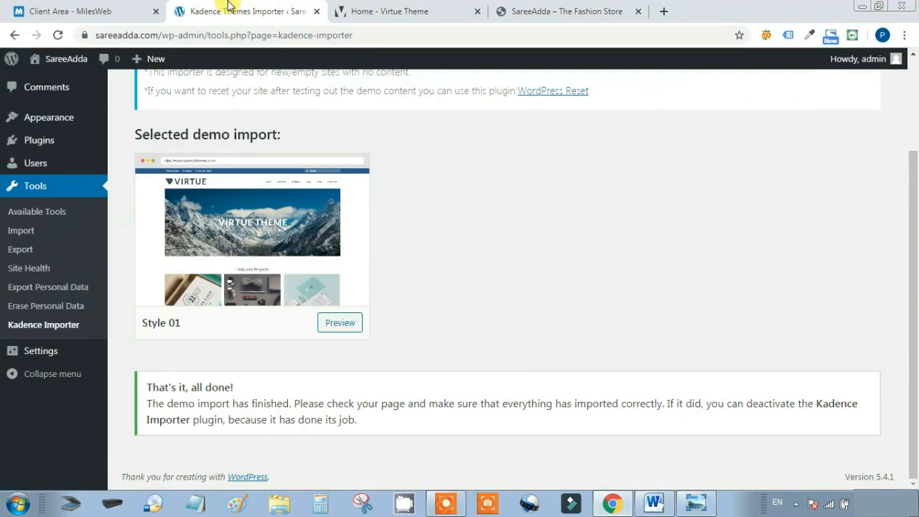
Go to the SareeAdda admin Dashboard, glance at the storefront, and come back to the Dashboard
scroll(140, 108, "up", 3)
left_click(47, 89)
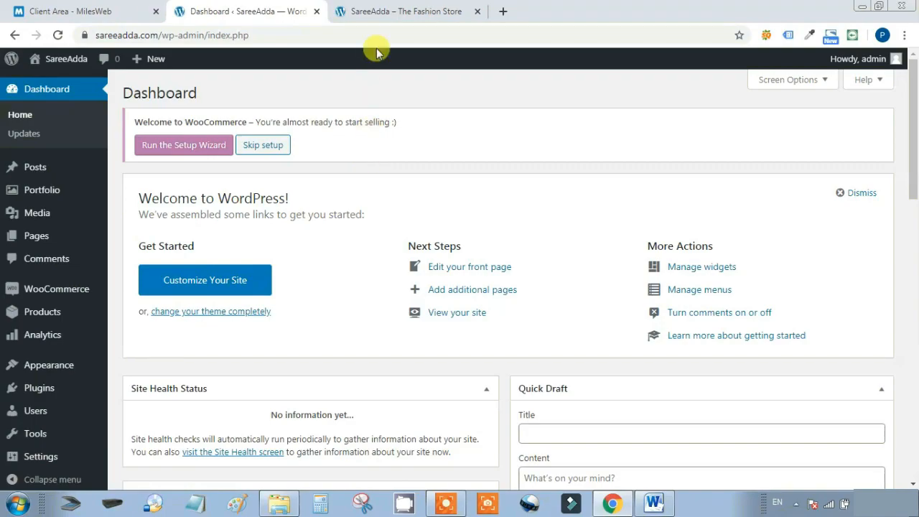
left_click(403, 11)
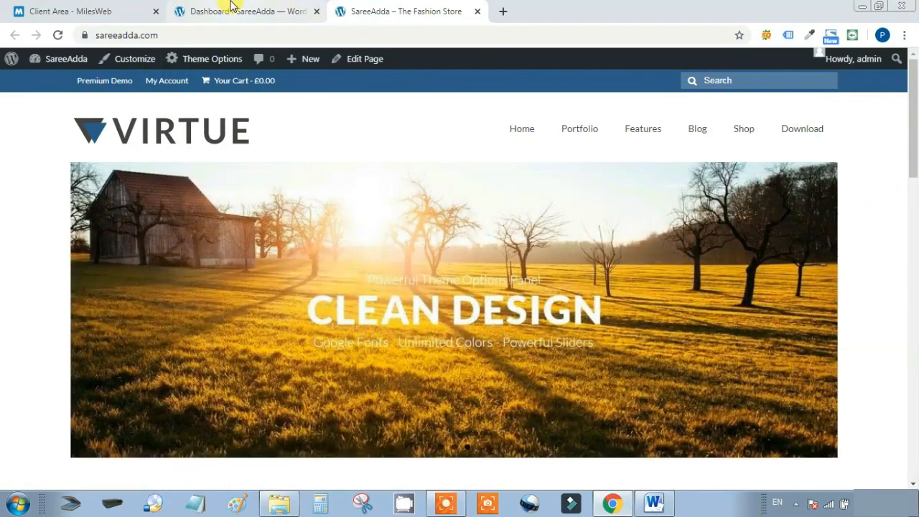
left_click(232, 6)
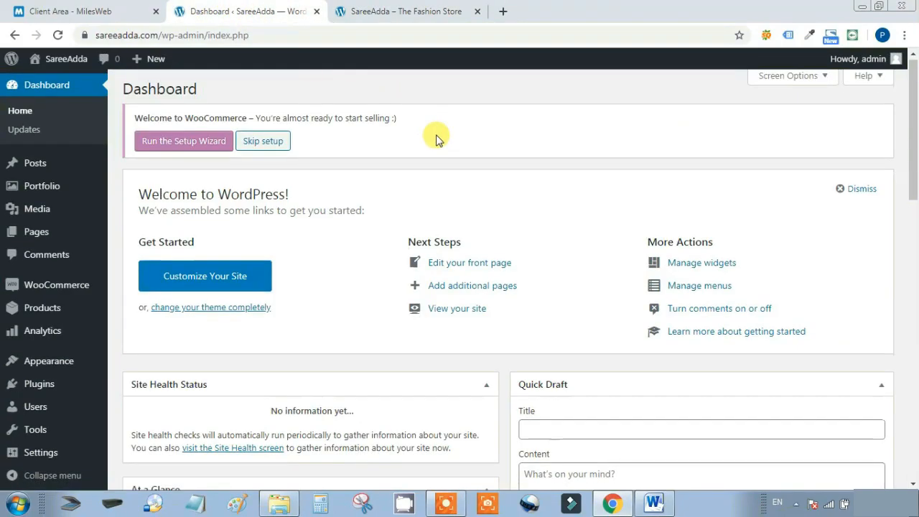
scroll(362, 188, "down", 3)
Open Virtue Theme Options at the Main Settings section
mouse_move(50, 364)
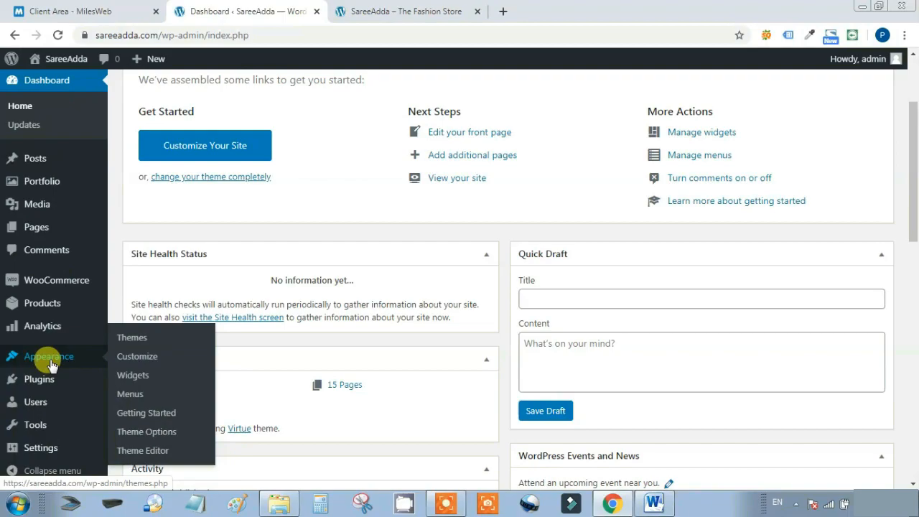
left_click(148, 433)
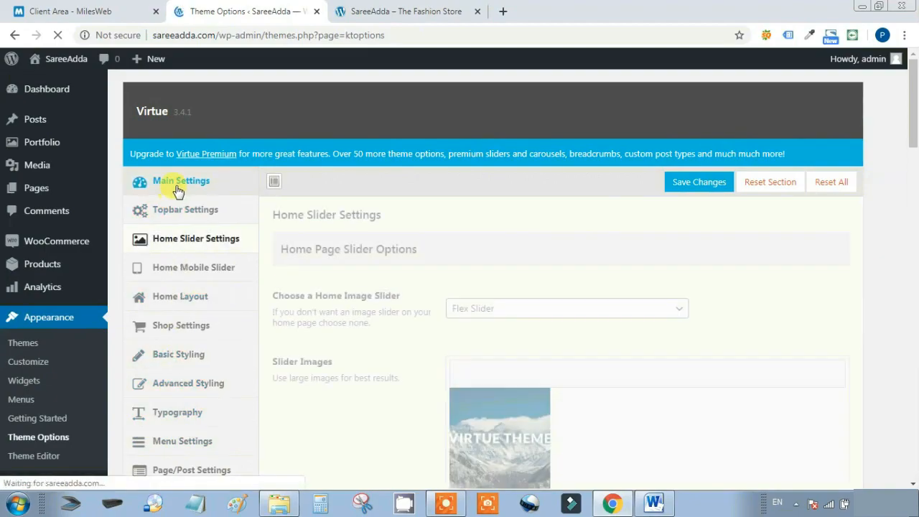
left_click(178, 185)
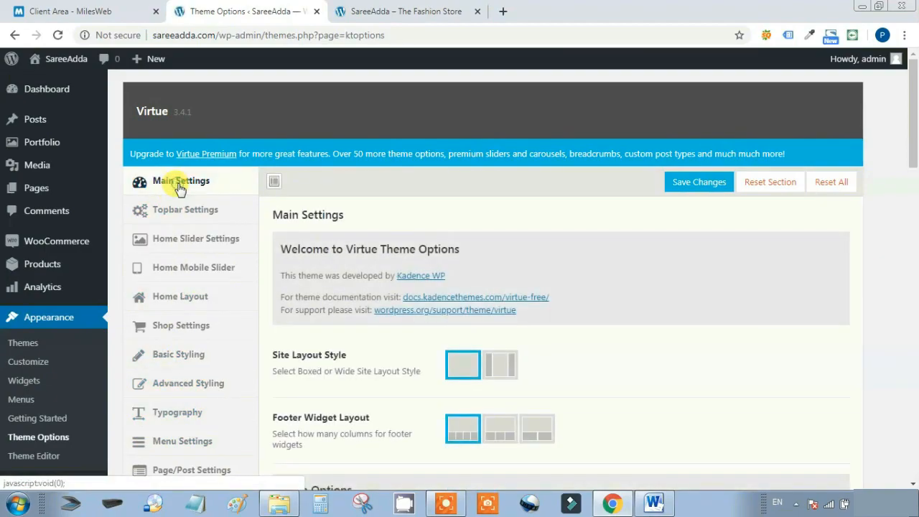
scroll(640, 323, "down", 3)
scroll(645, 326, "up", 3)
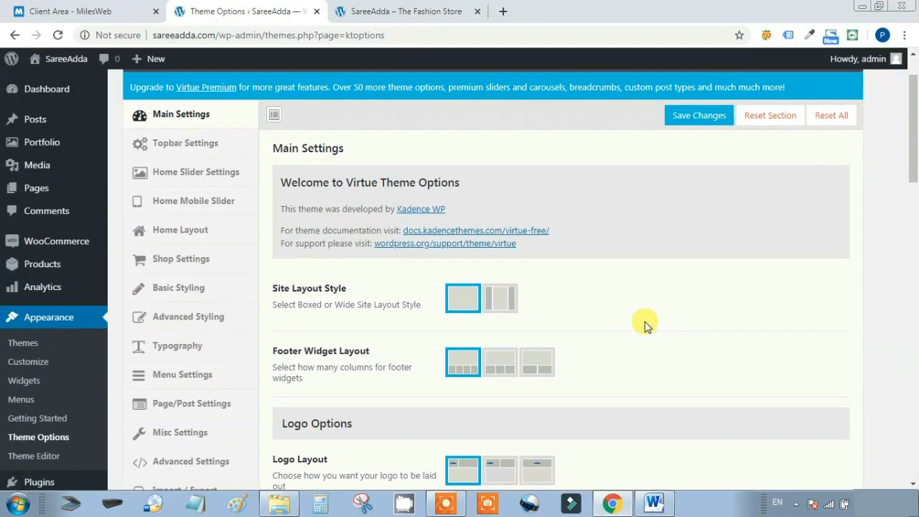
scroll(645, 326, "down", 4)
scroll(644, 323, "down", 1)
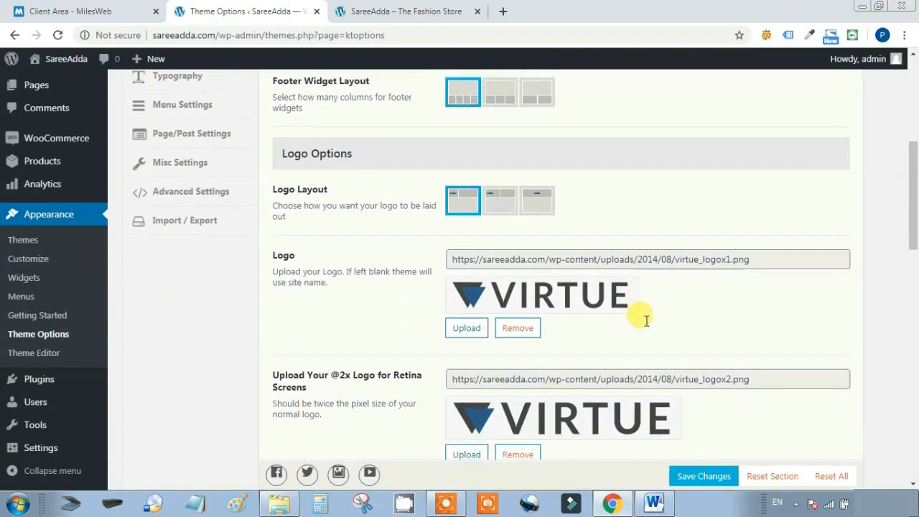
scroll(618, 313, "down", 1)
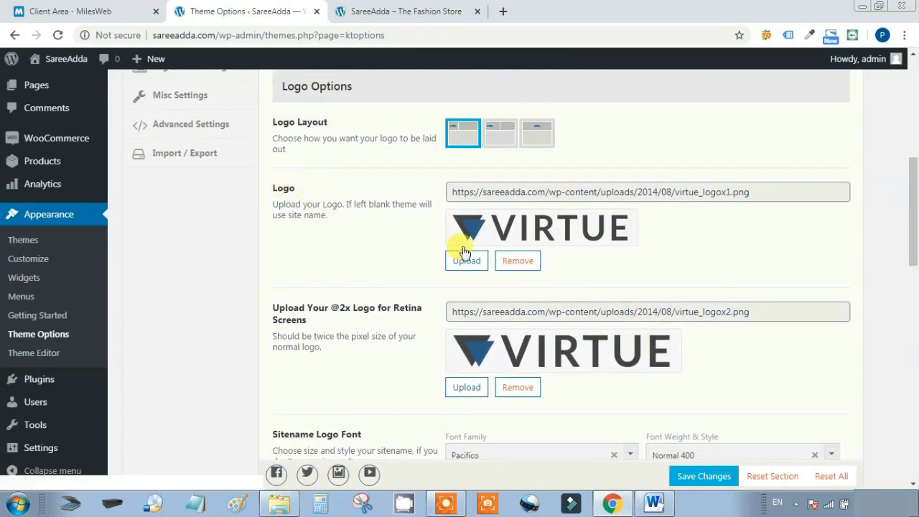
Remove the Logo and Retina Logo images and save the theme options
left_click(521, 261)
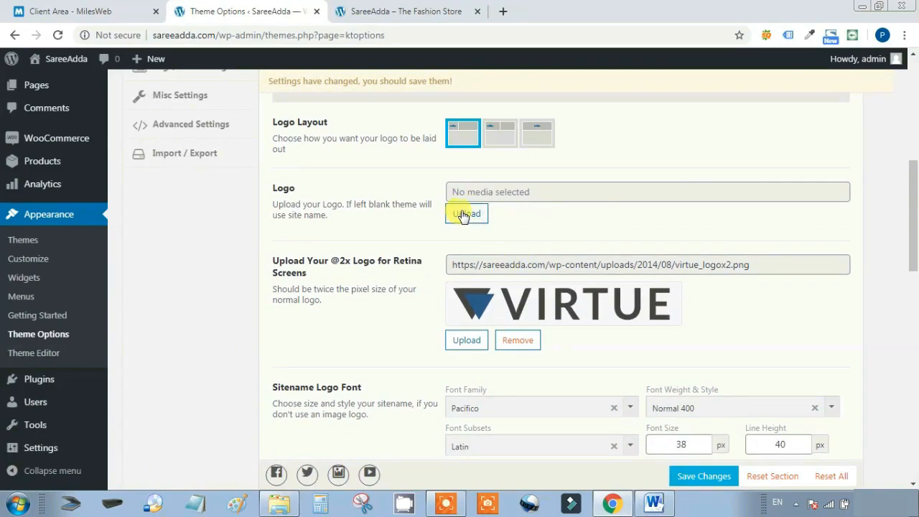
left_click(515, 340)
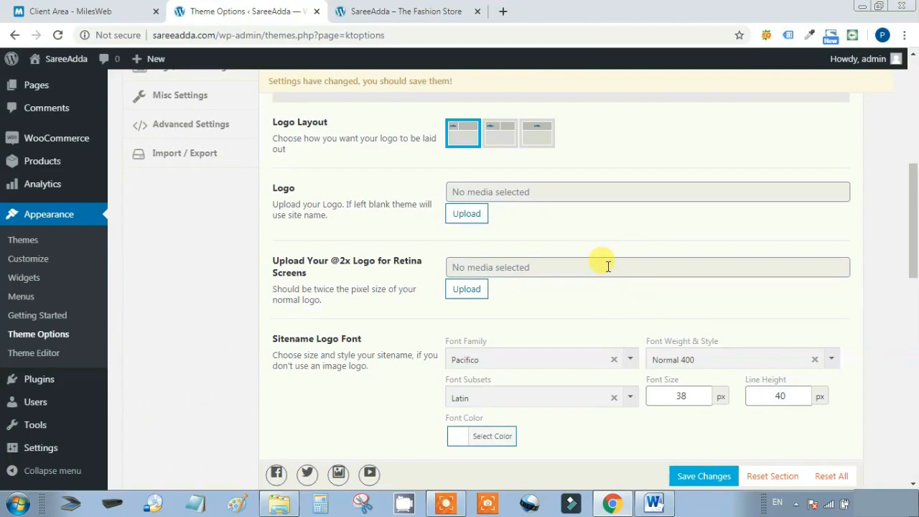
scroll(616, 263, "down", 3)
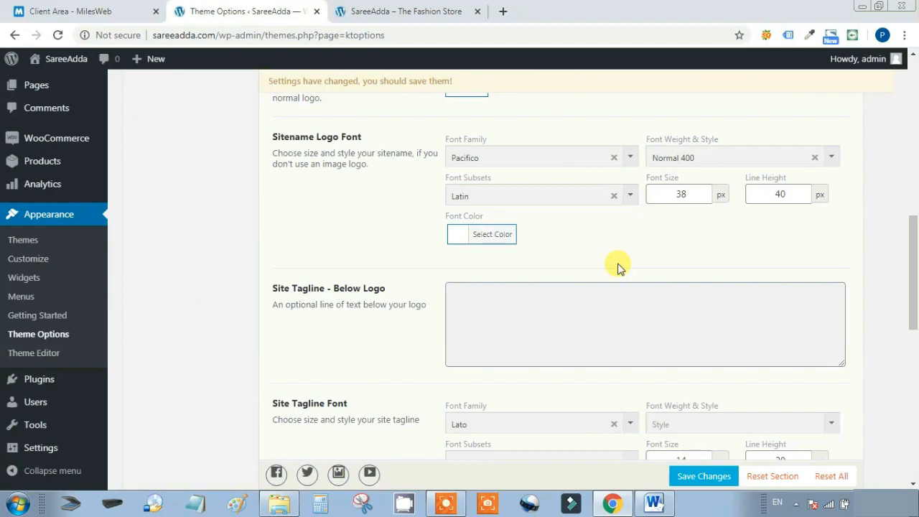
scroll(619, 266, "down", 5)
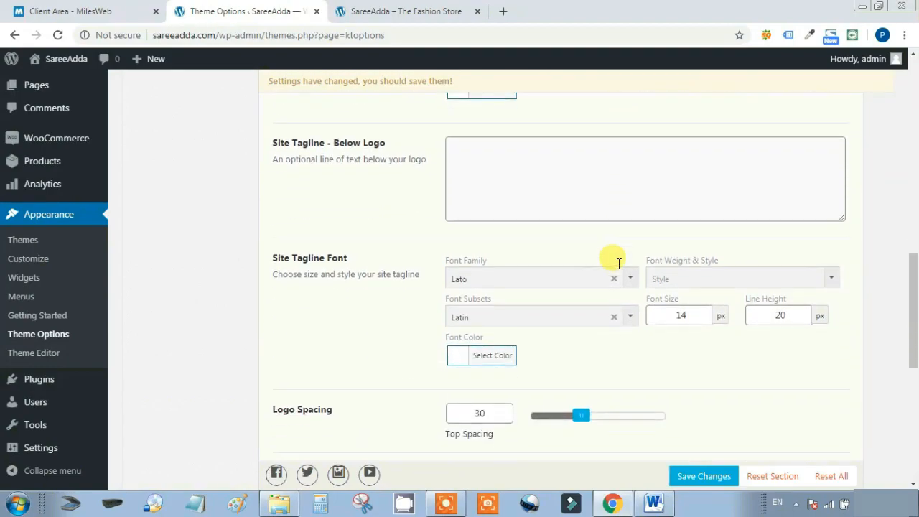
scroll(618, 267, "down", 3)
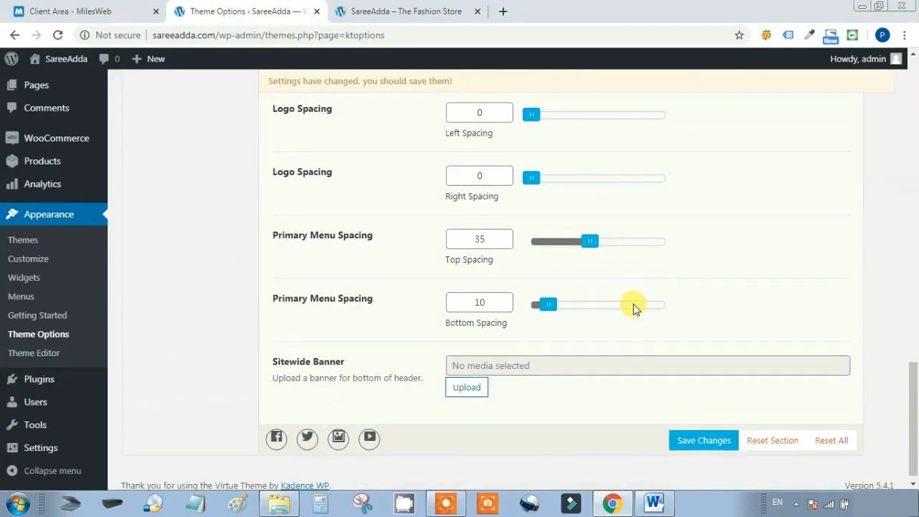
left_click(704, 441)
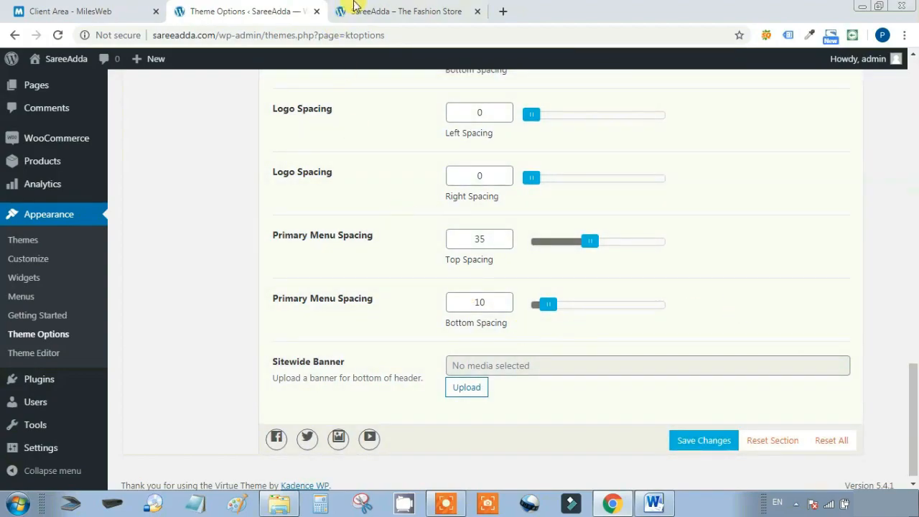
left_click(357, 10)
Reload the storefront, cycle through the home slides, and return to Theme Options Main Settings
left_click(58, 36)
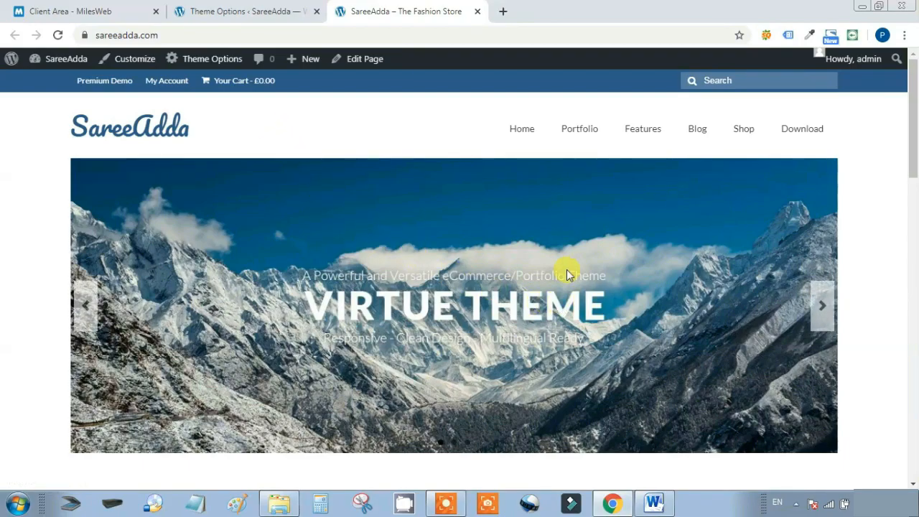
left_click(819, 310)
left_click(818, 311)
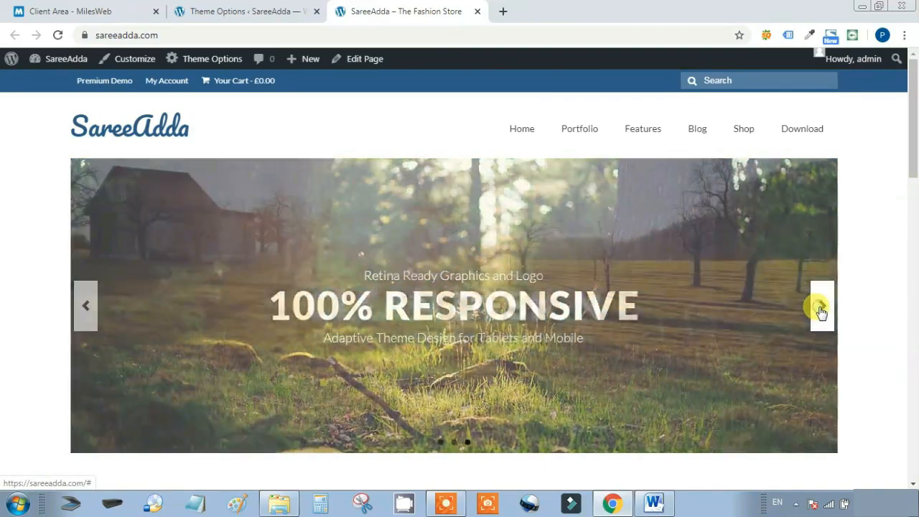
left_click(247, 11)
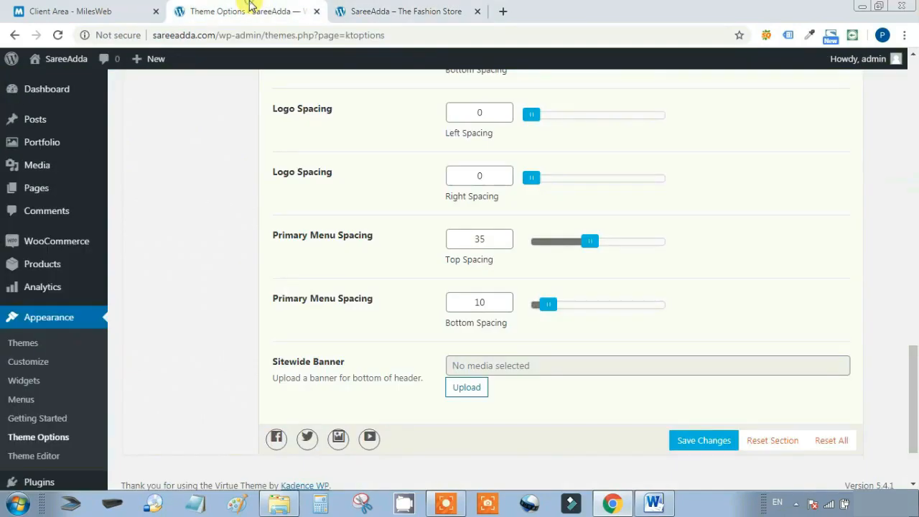
scroll(546, 223, "up", 5)
scroll(532, 213, "up", 10)
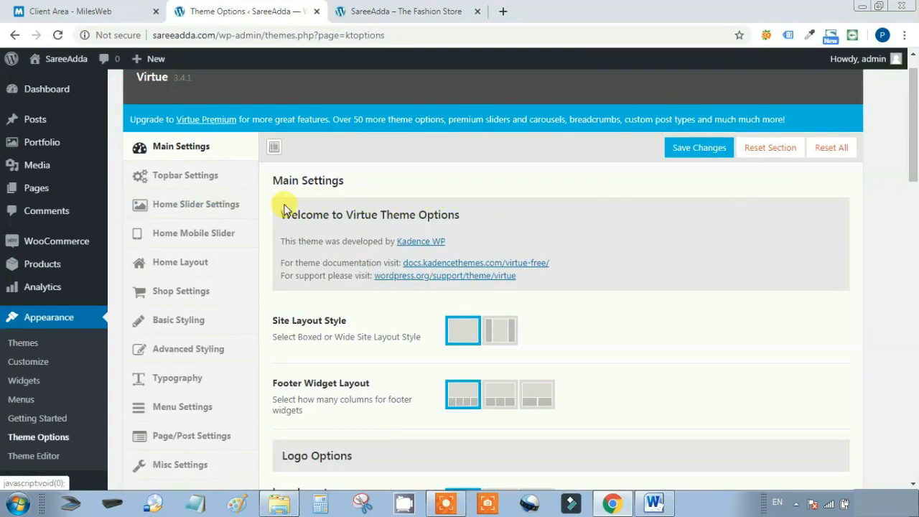
In Home Slider Settings, remove the first slide's default mountain image and open the media picker
left_click(215, 205)
scroll(780, 209, "down", 2)
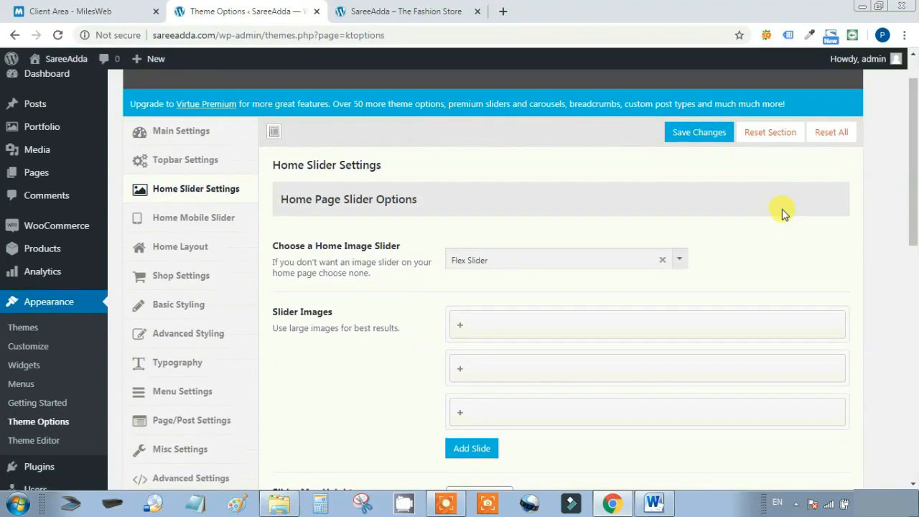
left_click(536, 207)
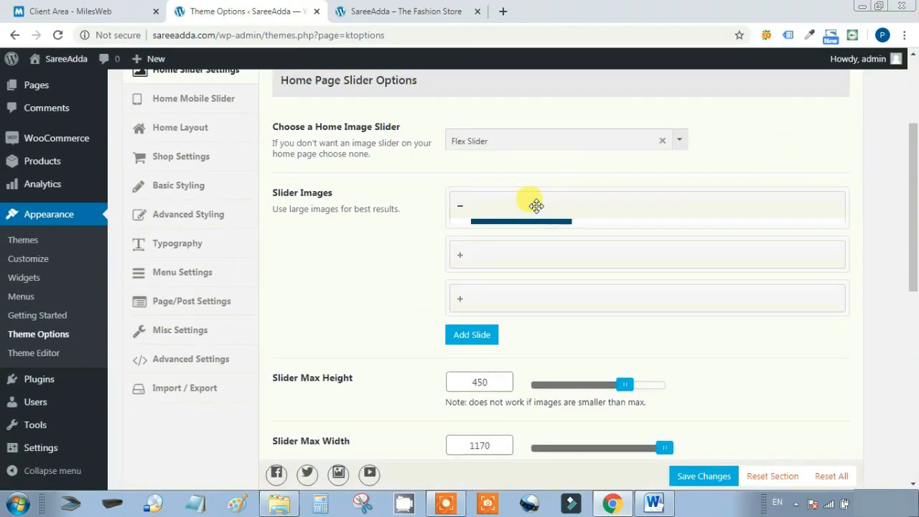
scroll(711, 241, "down", 2)
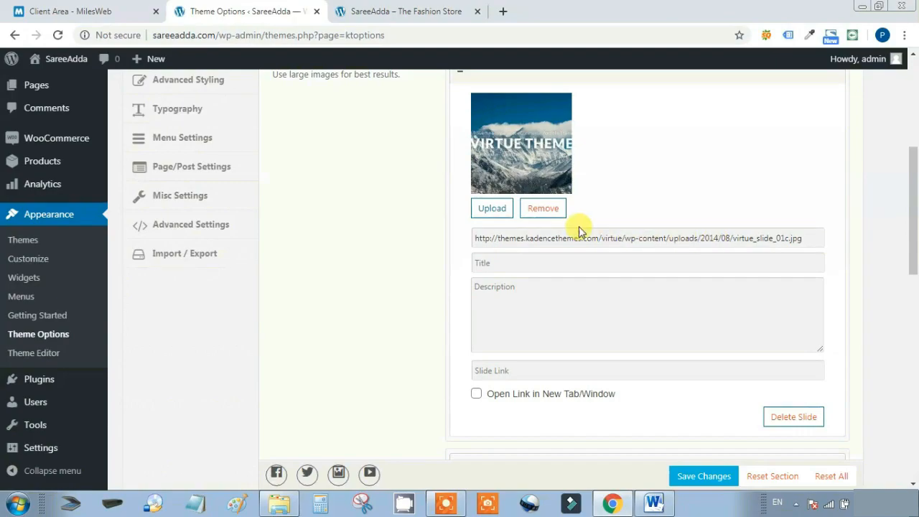
left_click(544, 207)
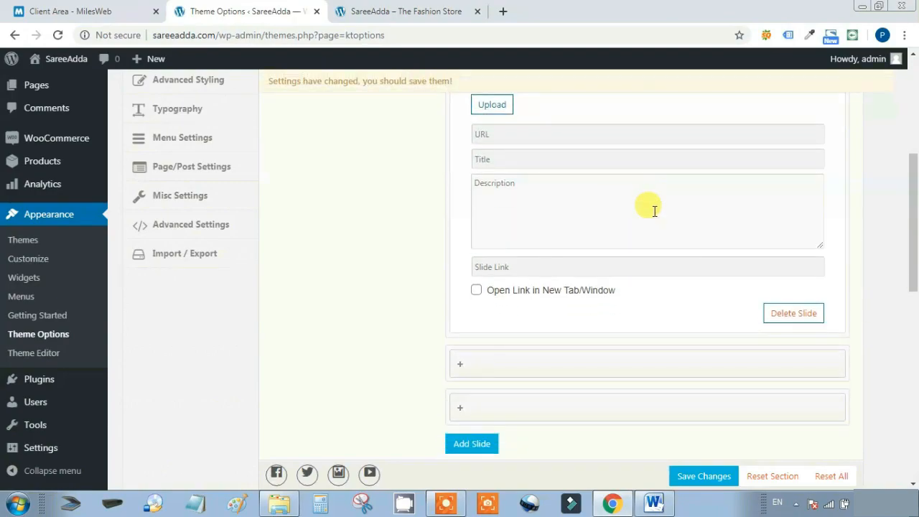
scroll(655, 210, "up", 1)
left_click(498, 176)
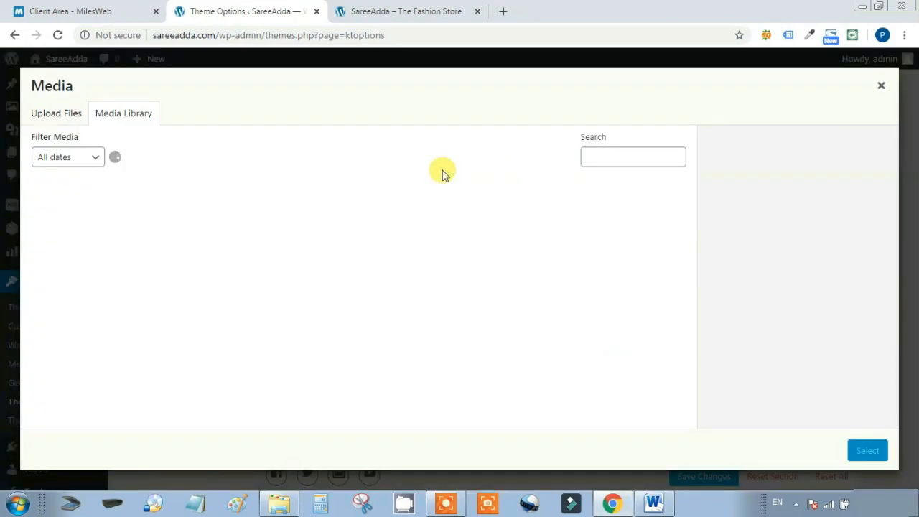
Upload 1.jpg, 2.jpg and 3.jpg, and set 1.jpg as the first slide's image
left_click(61, 117)
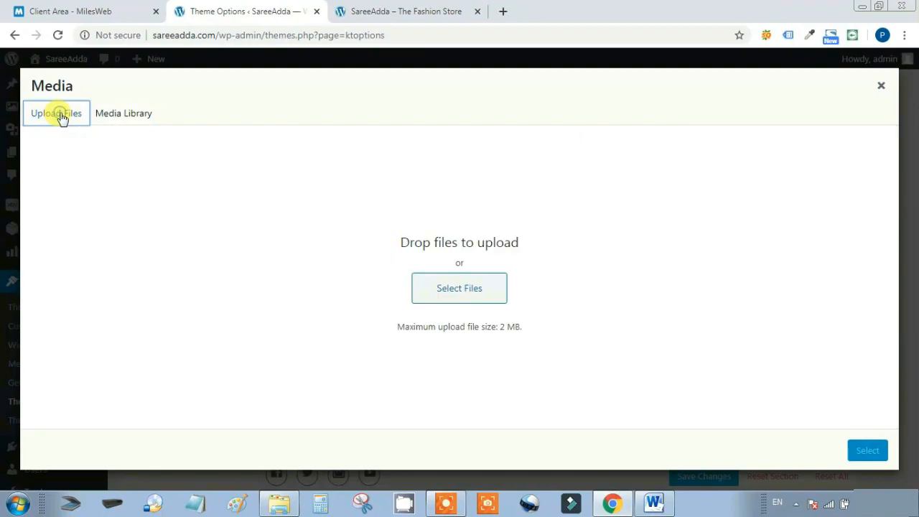
left_click(476, 285)
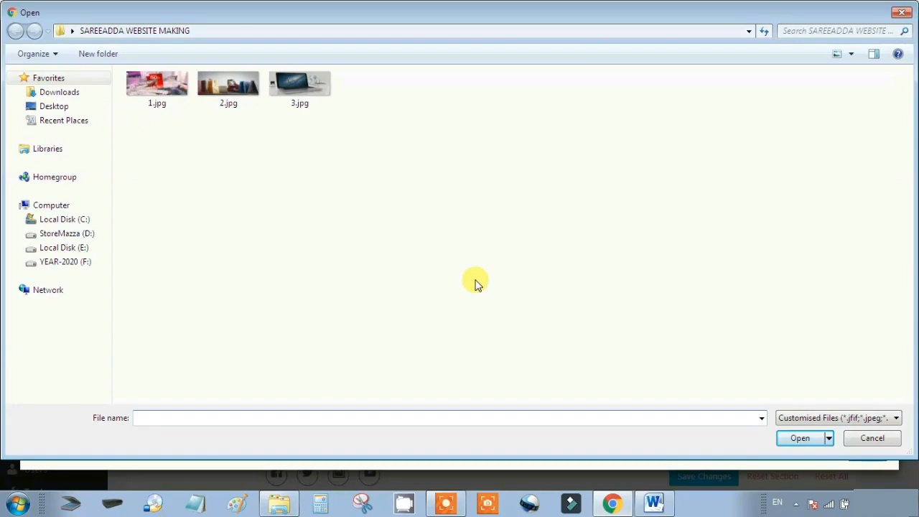
left_click(172, 86)
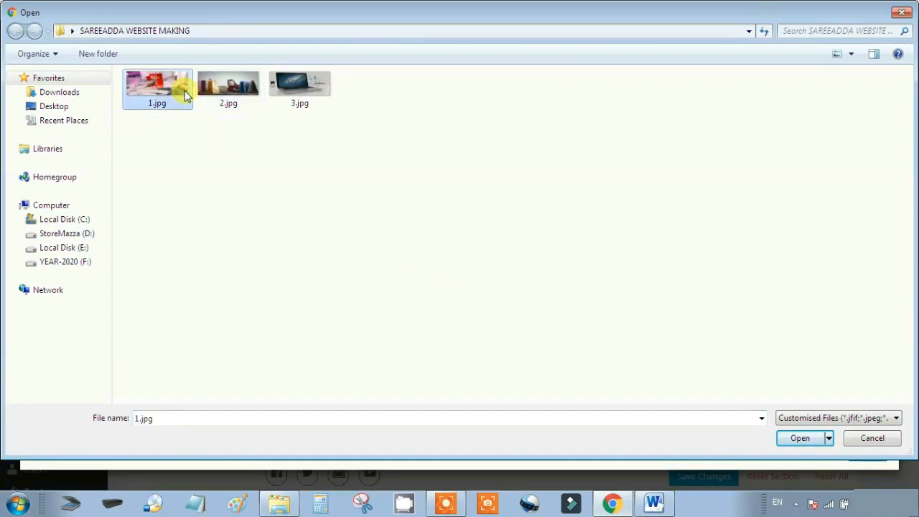
key("ctrl+a")
left_click(800, 438)
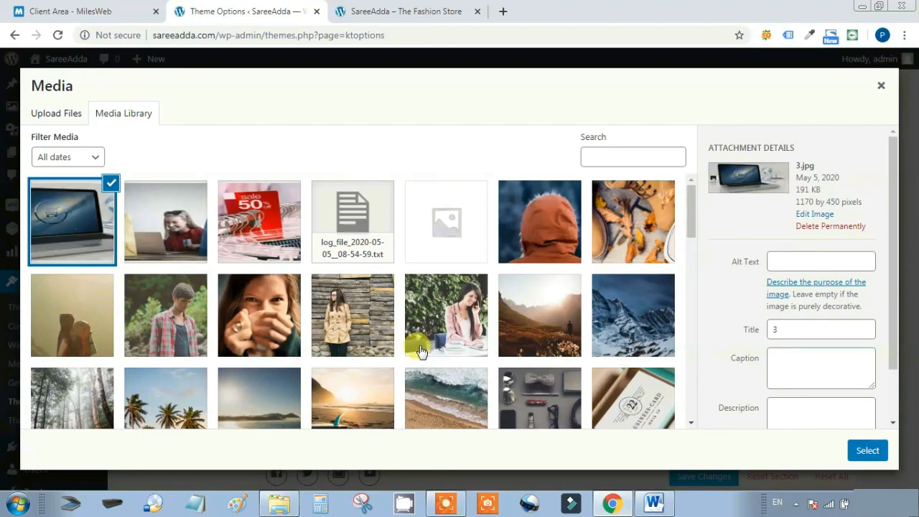
left_click(251, 231)
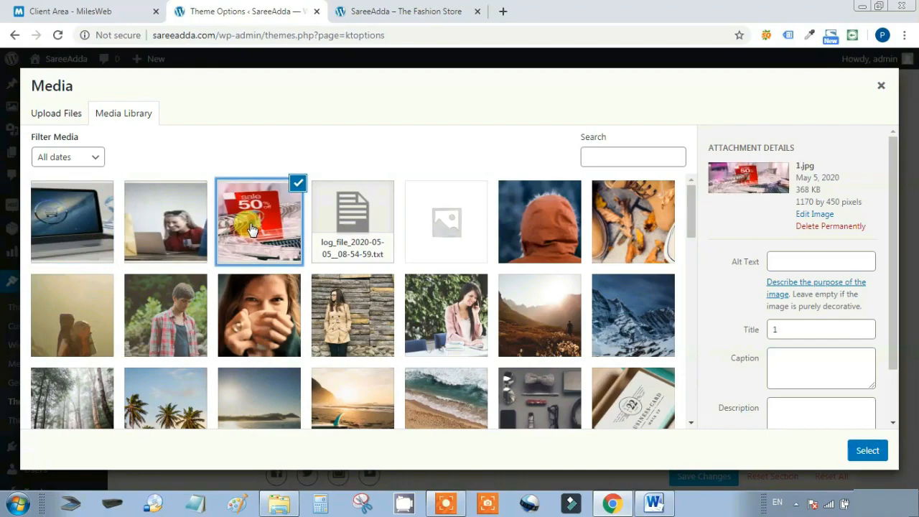
left_click(867, 449)
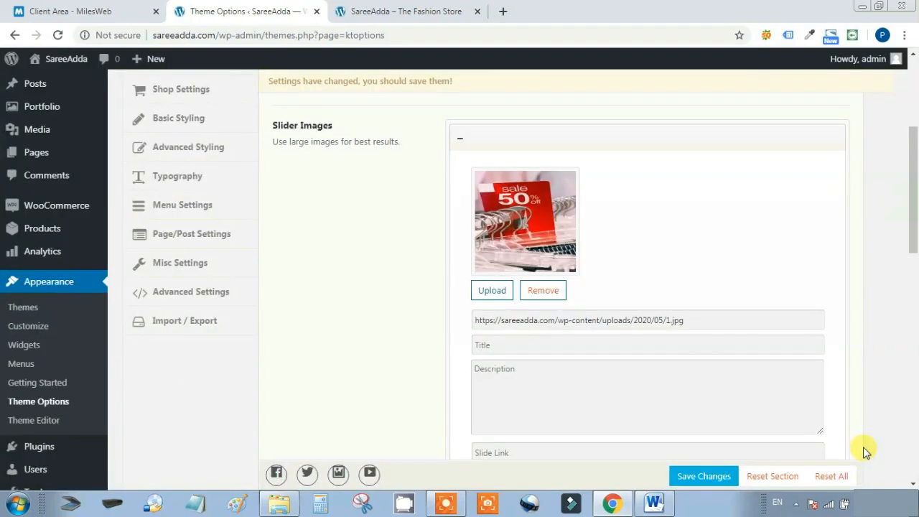
Leave the first slide's Title, Description and Link empty, with open-in-new-tab unticked
scroll(719, 262, "down", 2)
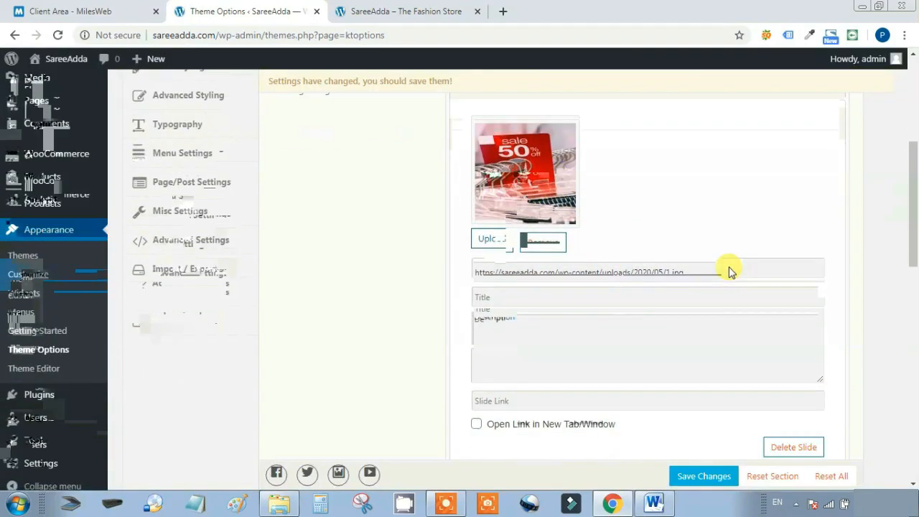
left_click(565, 213)
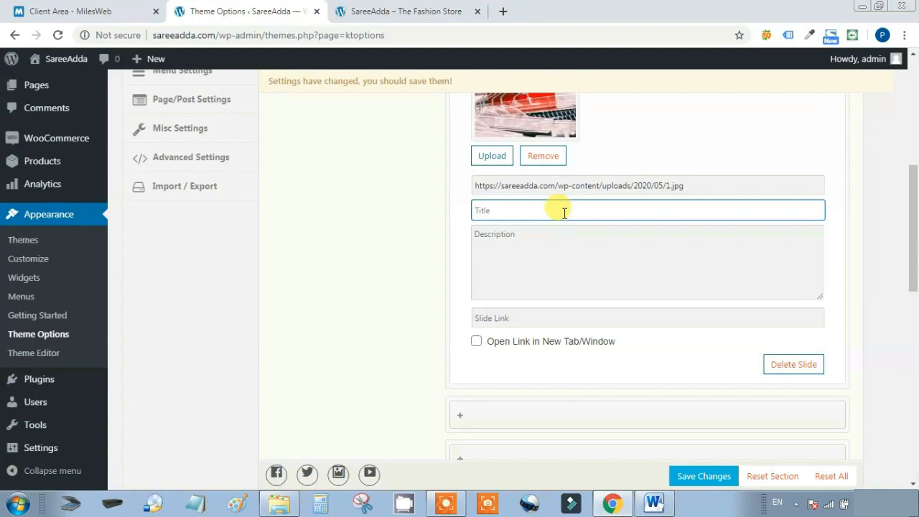
left_click(542, 246)
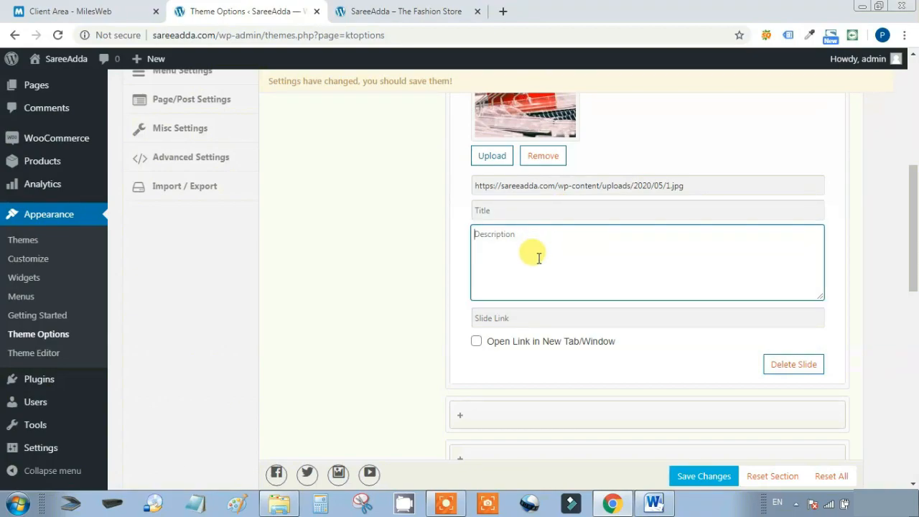
left_click(520, 317)
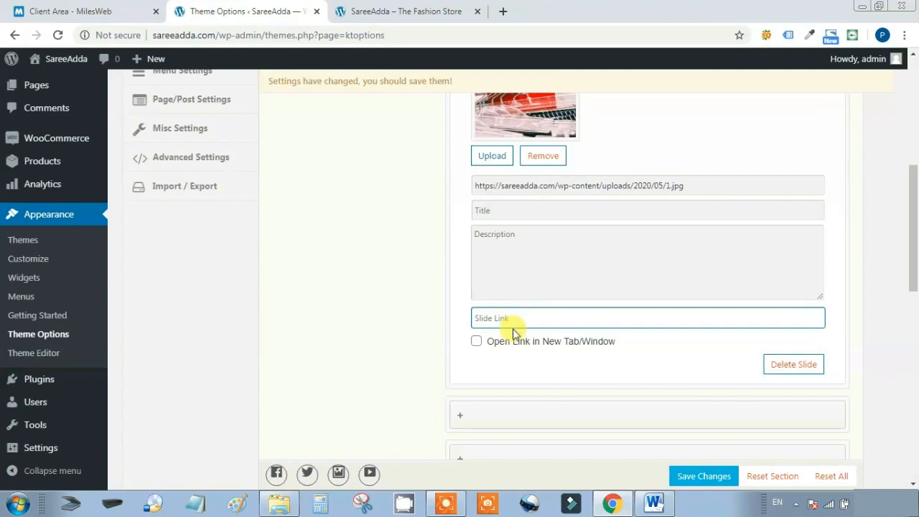
left_click(477, 343)
left_click(477, 344)
scroll(630, 339, "up", 1)
scroll(630, 324, "down", 1)
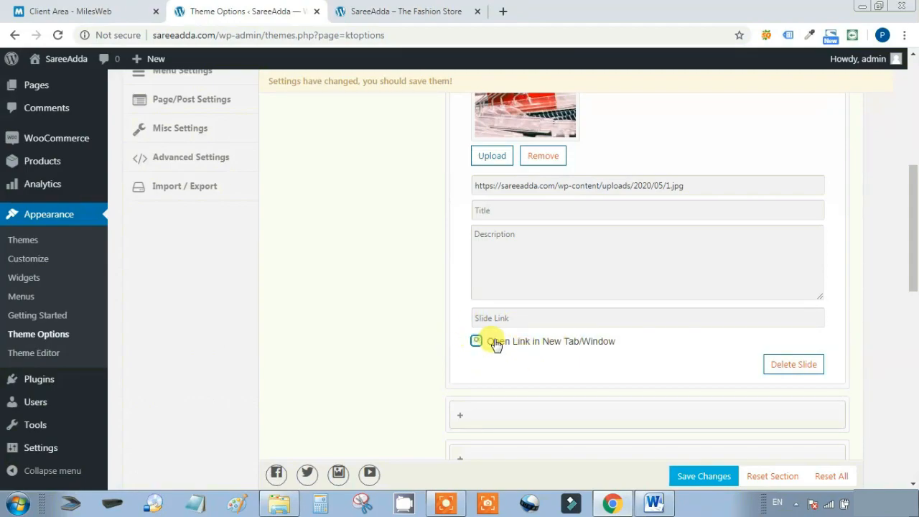
scroll(639, 266, "up", 3)
Collapse the first slide and replace the second slide's 100% RESPONSIVE image with 3.jpg
left_click(513, 200)
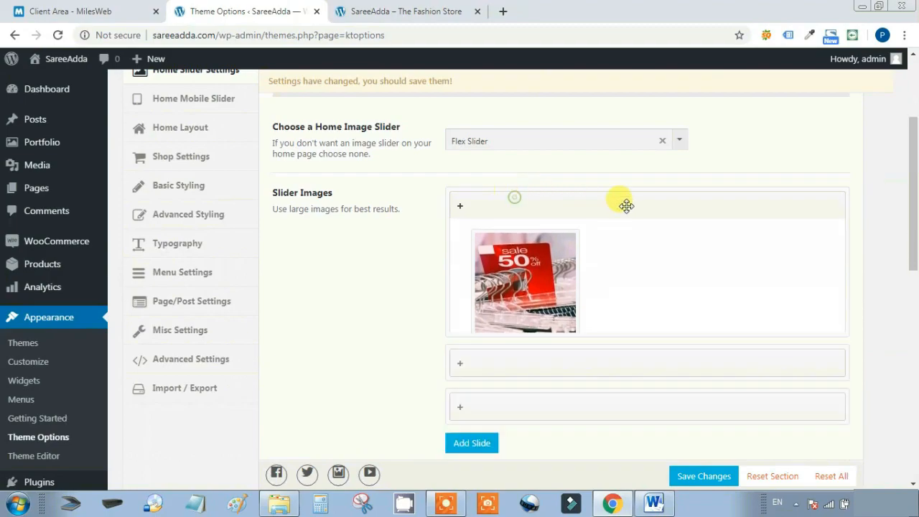
scroll(646, 207, "down", 1)
left_click(538, 181)
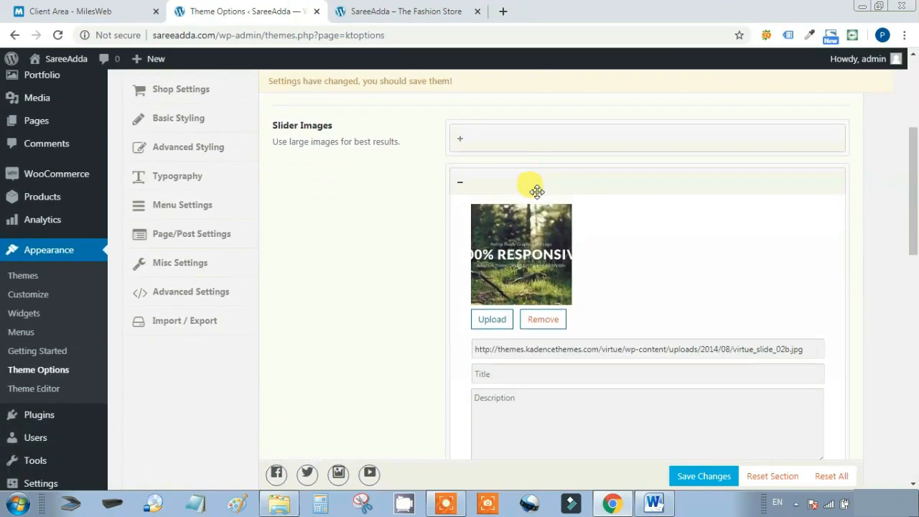
left_click(546, 316)
left_click(488, 222)
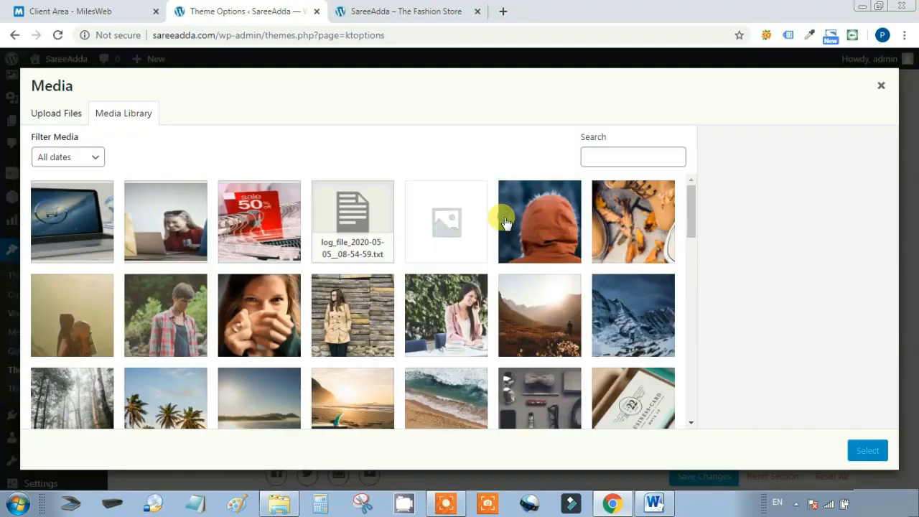
left_click(94, 219)
left_click(868, 451)
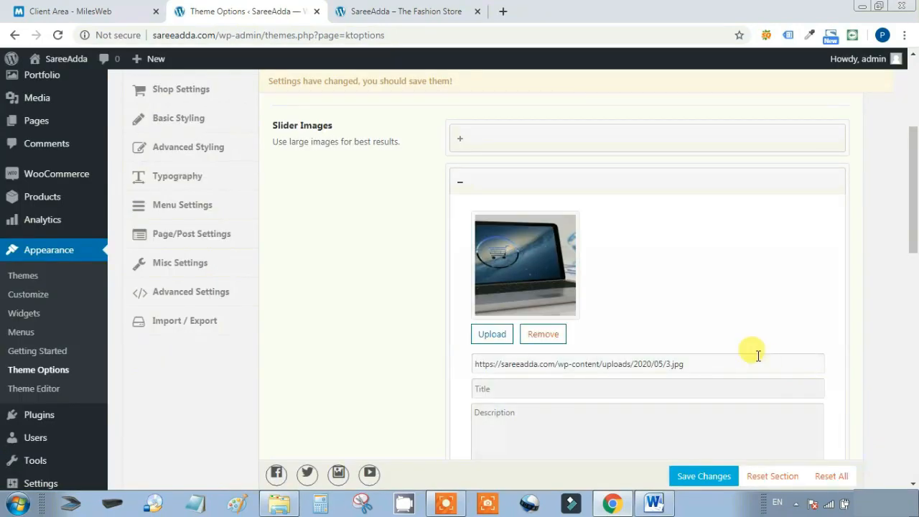
scroll(718, 301, "down", 2)
scroll(720, 305, "up", 2)
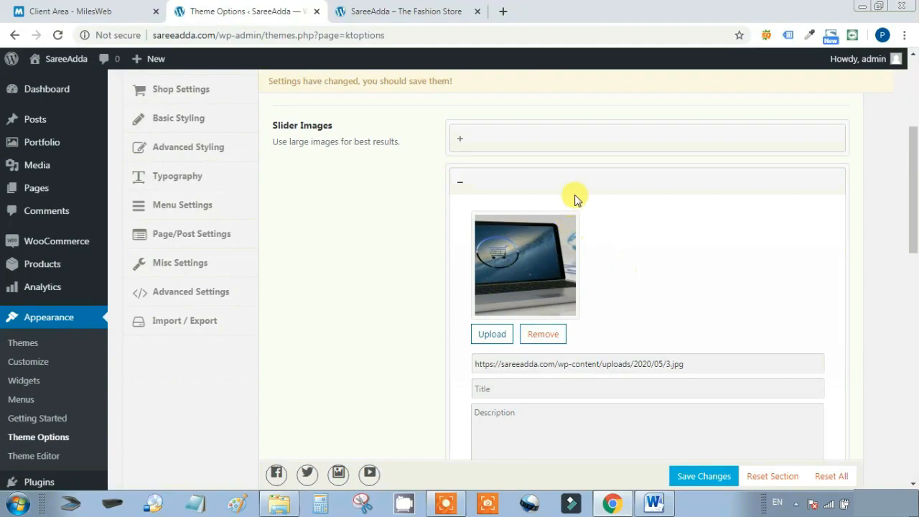
Replace the third slide's default CLEAN DESIGN image with 2.jpg
left_click(585, 179)
left_click(507, 225)
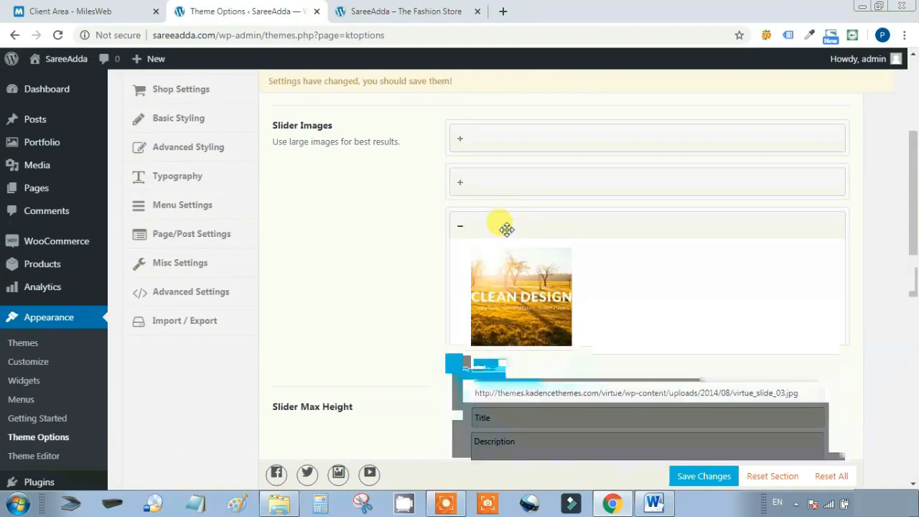
left_click(542, 364)
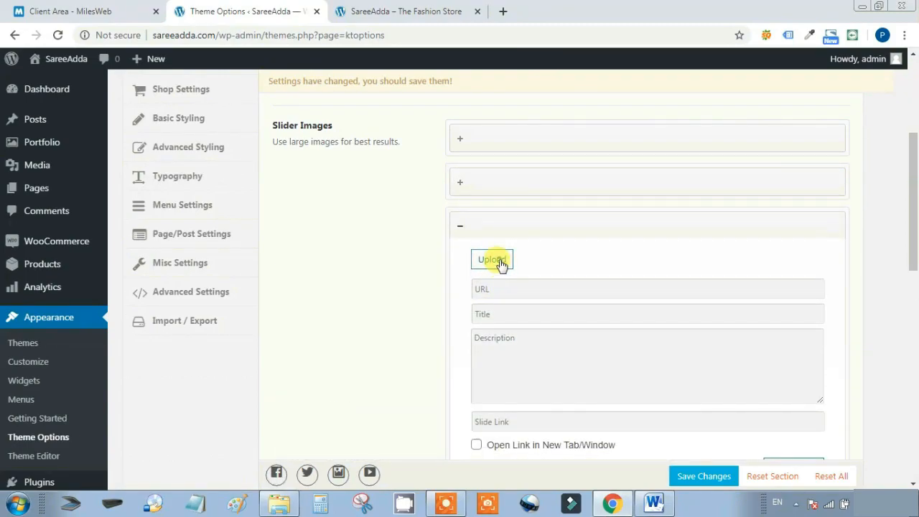
left_click(496, 260)
left_click(175, 257)
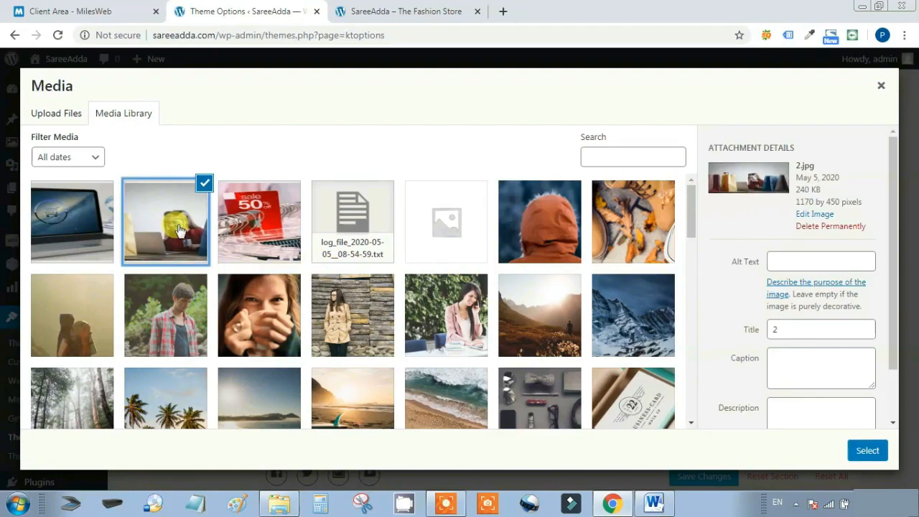
left_click(867, 453)
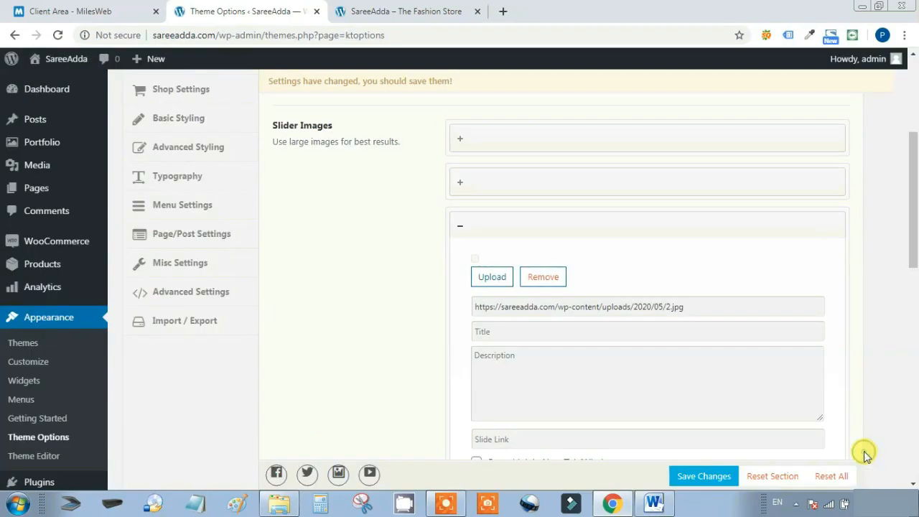
scroll(729, 336, "down", 3)
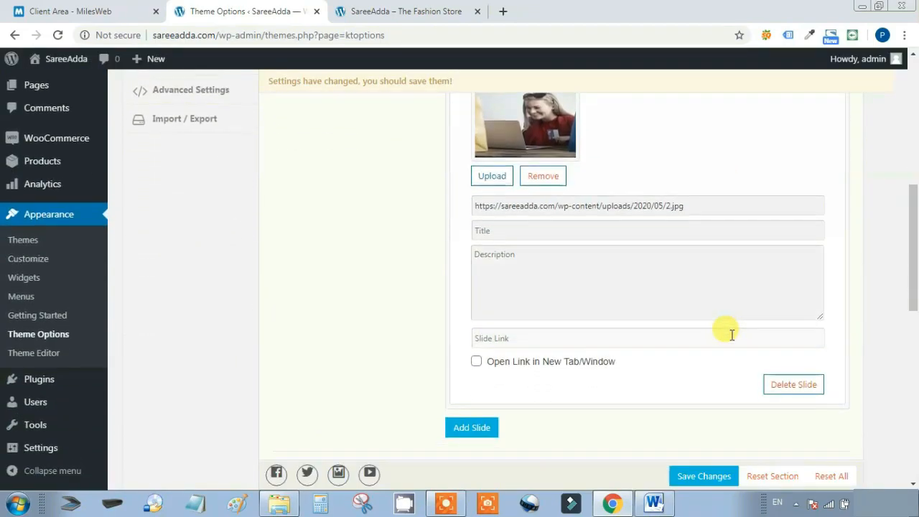
scroll(728, 327, "up", 2)
Expand and collapse the first slide to verify its new image
left_click(603, 158)
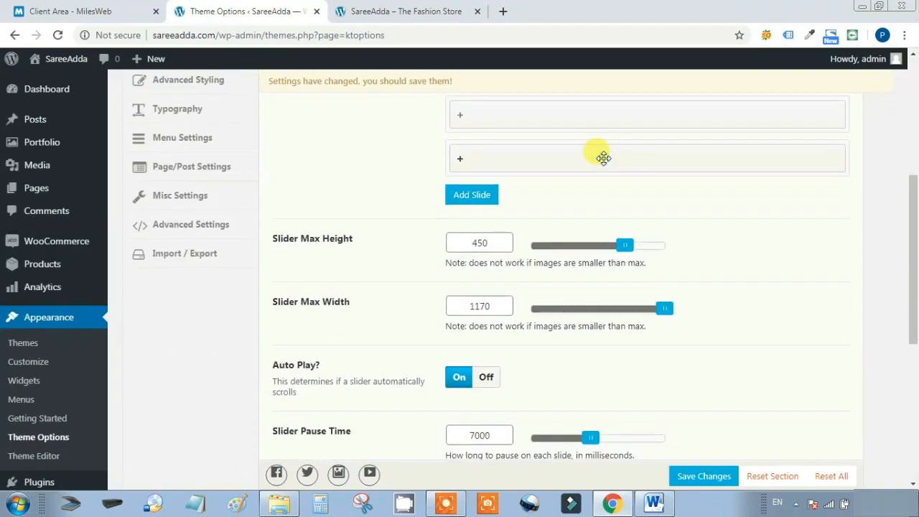
scroll(718, 372, "up", 4)
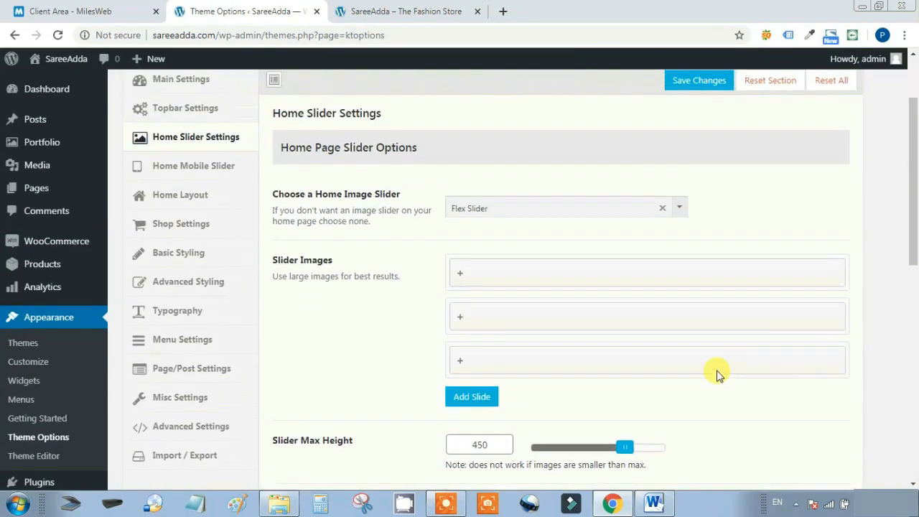
scroll(721, 374, "down", 1)
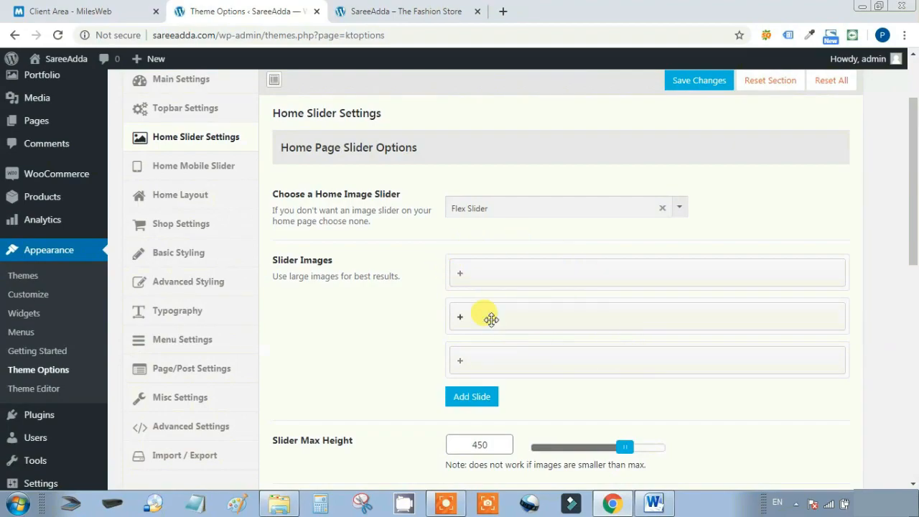
left_click(557, 276)
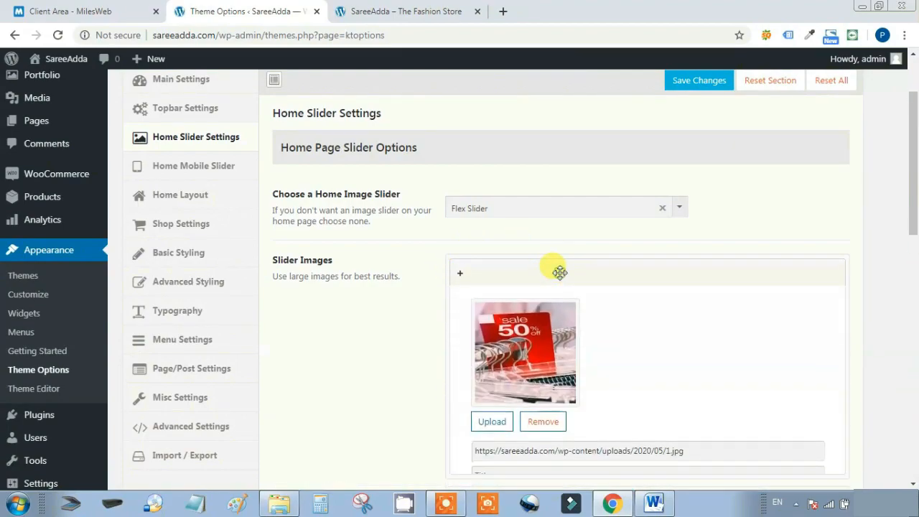
left_click(569, 271)
Save the home slider settings and switch to the SareeAdda storefront tab
scroll(596, 323, "down", 5)
scroll(612, 366, "down", 1)
left_click(697, 476)
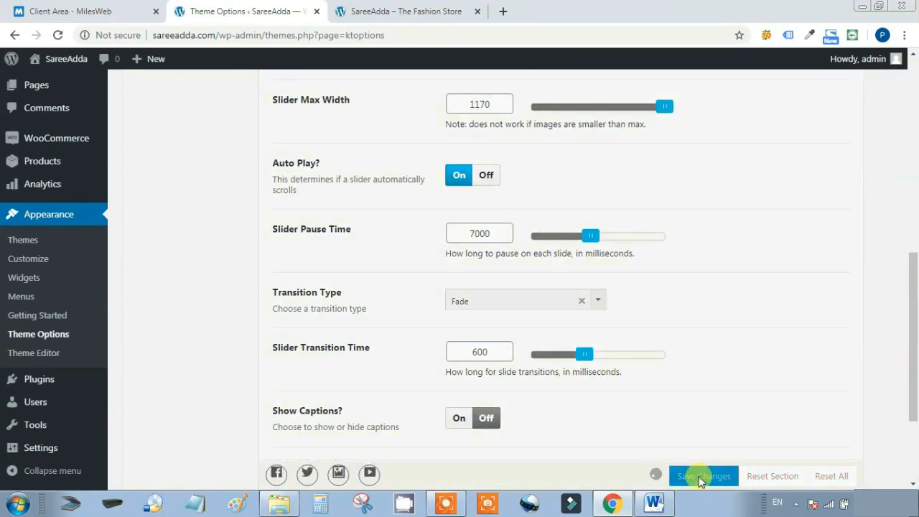
left_click(396, 11)
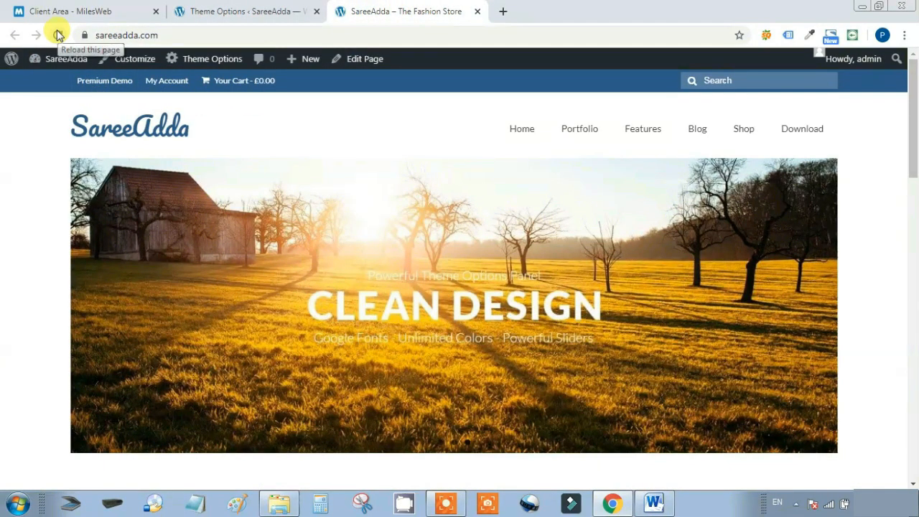
Reload the SareeAdda storefront so the new slides appear
left_click(255, 9)
left_click(328, 6)
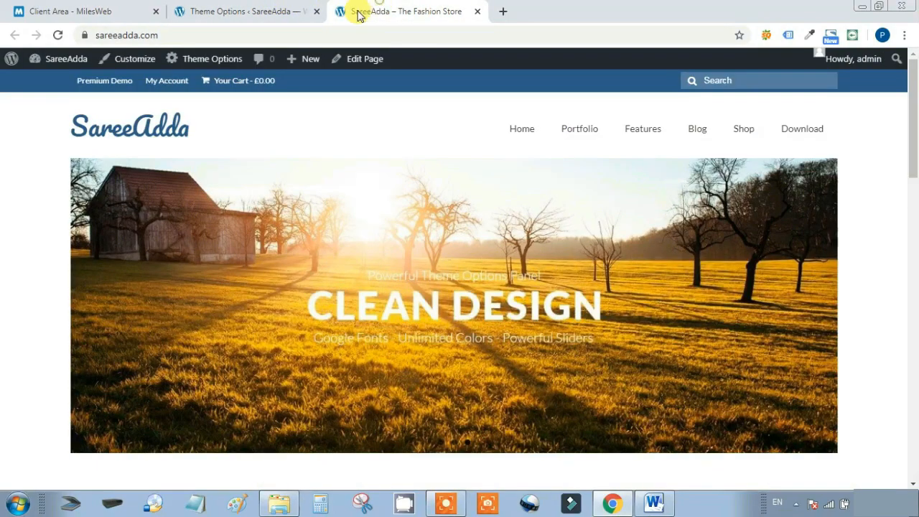
left_click(57, 35)
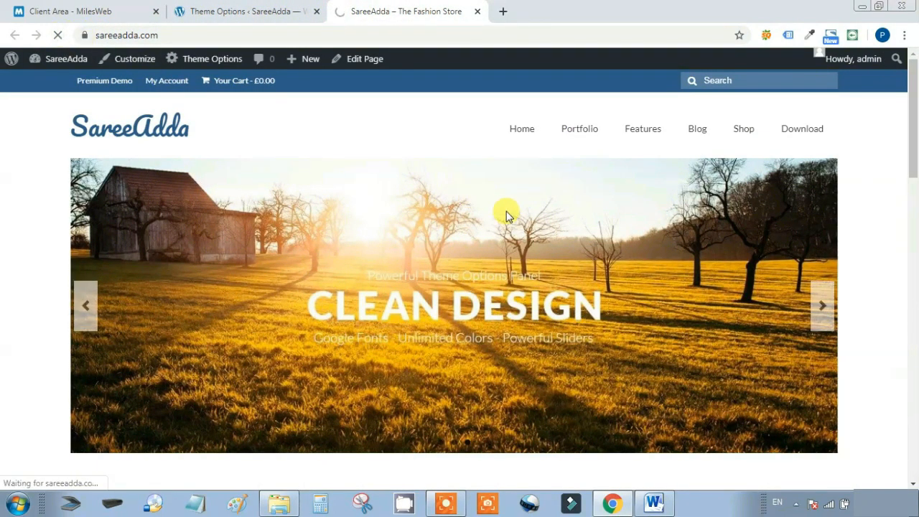
scroll(592, 242, "down", 1)
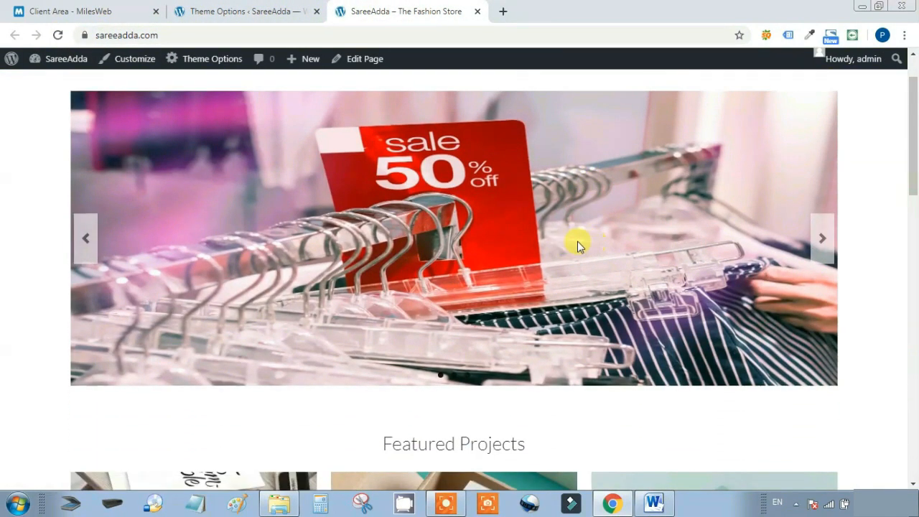
Advance the home slider repeatedly to cycle through the three new images
left_click(822, 239)
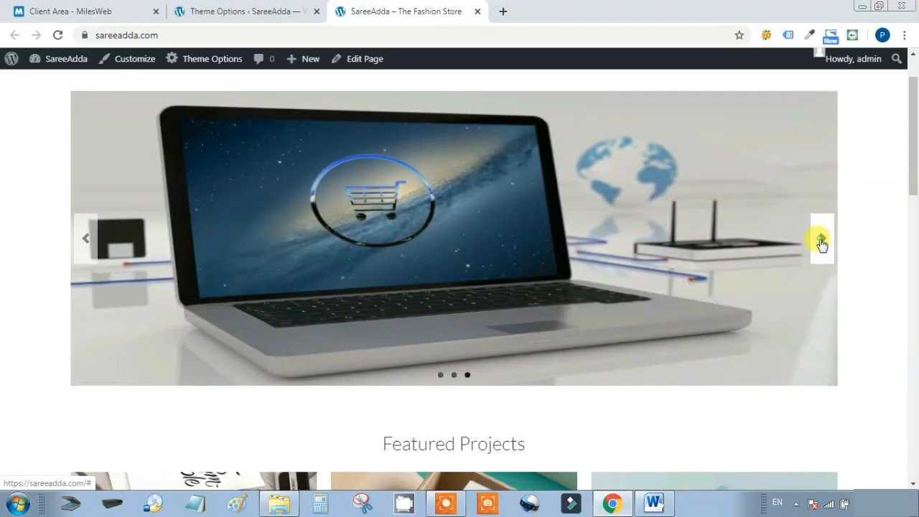
left_click(822, 243)
left_click(822, 241)
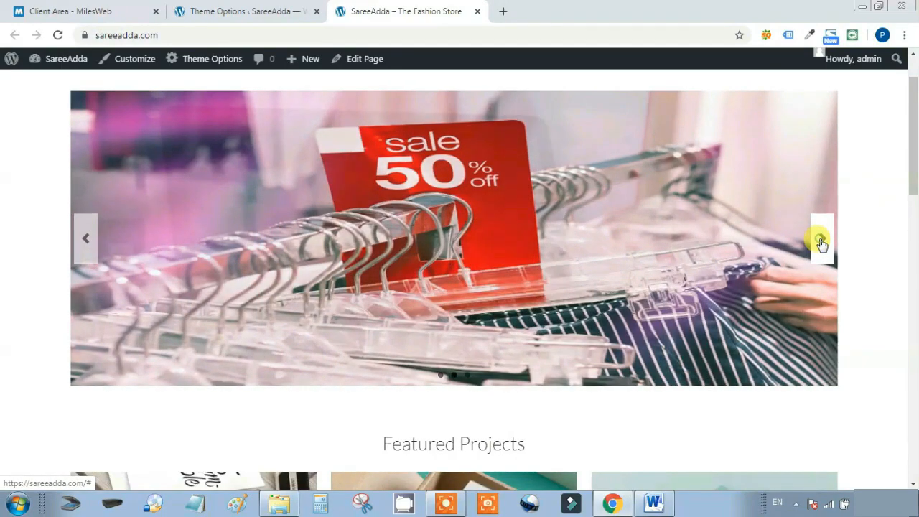
left_click(822, 241)
left_click(822, 243)
Return to the Theme Options slider settings, back up at Slider Images
scroll(720, 259, "up", 1)
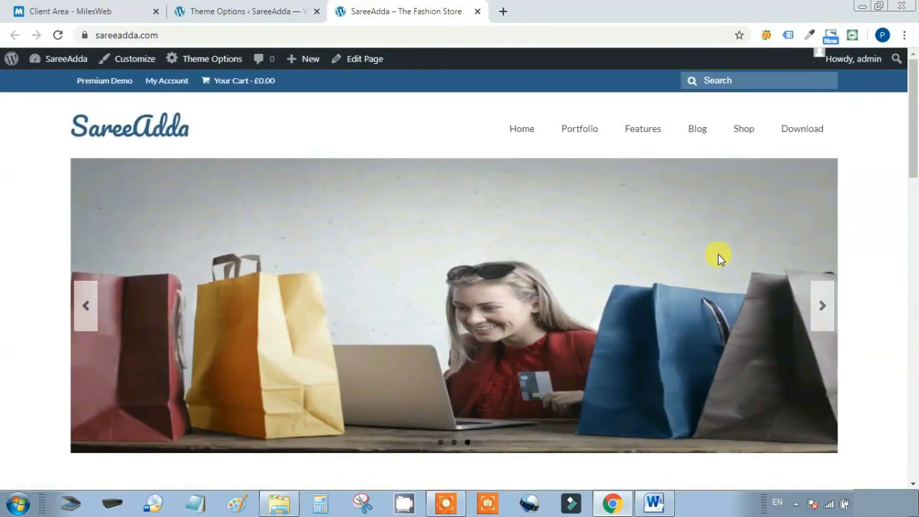
left_click(238, 10)
scroll(697, 217, "up", 1)
scroll(697, 217, "up", 3)
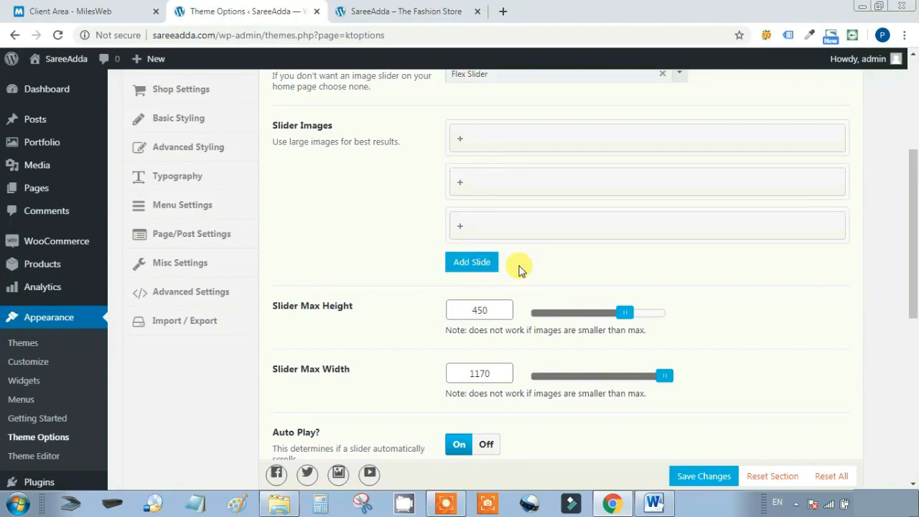
left_click(483, 261)
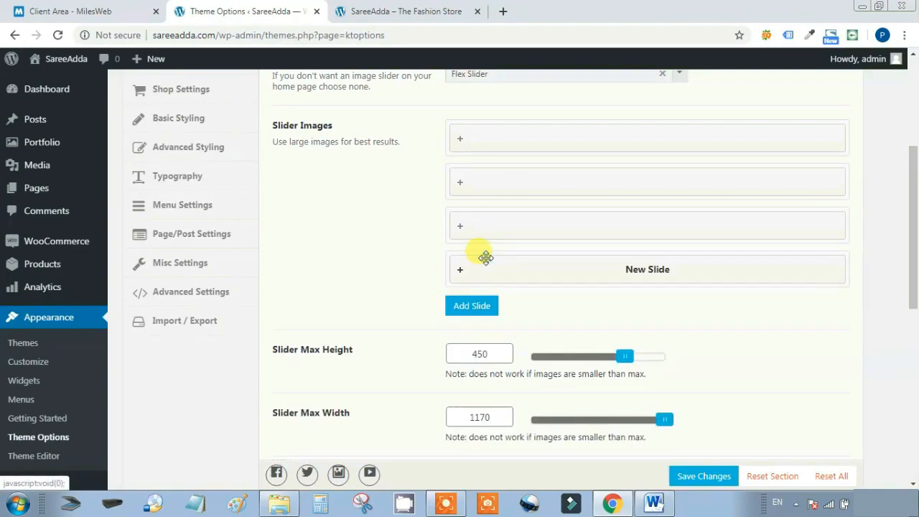
left_click(564, 271)
scroll(673, 302, "down", 2)
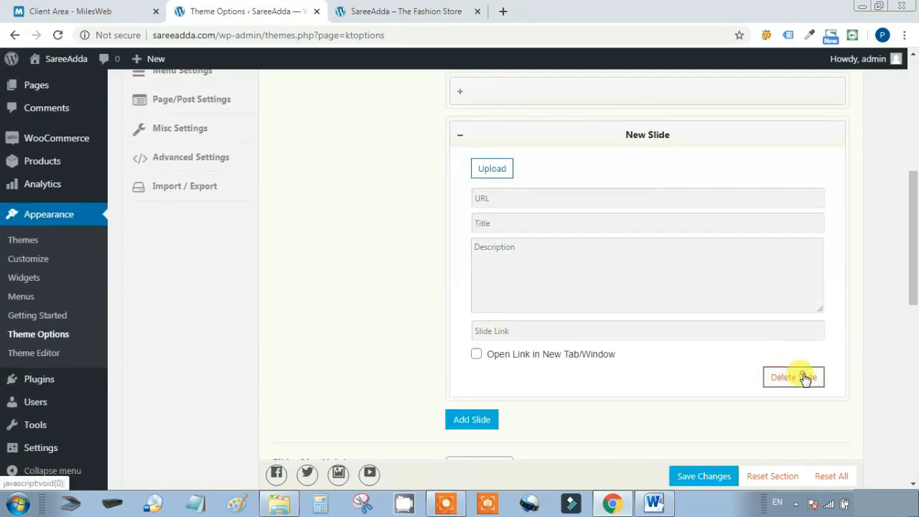
left_click(804, 378)
scroll(797, 225, "up", 3)
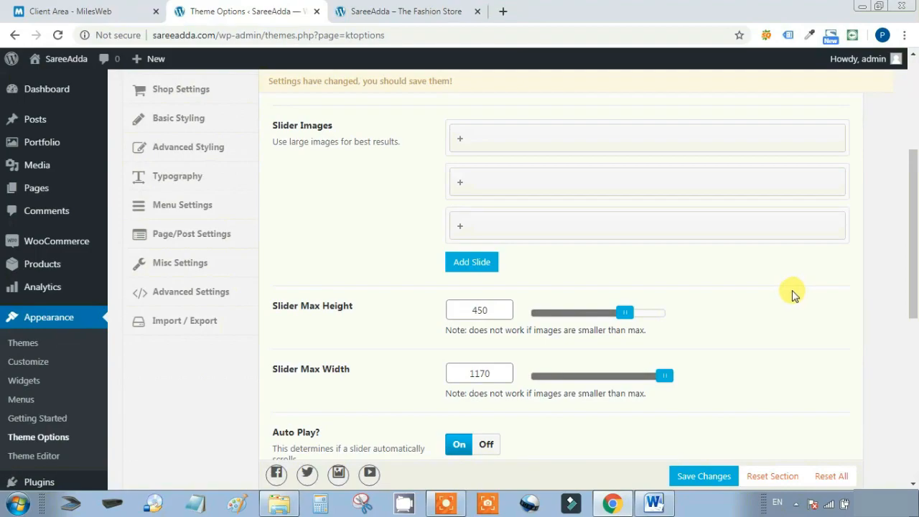
Clear accidental text selections in the slider settings
mouse_move(270, 306)
left_mouse_down()
mouse_move(359, 312)
mouse_move(266, 308)
left_mouse_up()
left_click(372, 320)
left_click(357, 374)
left_click_drag(358, 374, 289, 370)
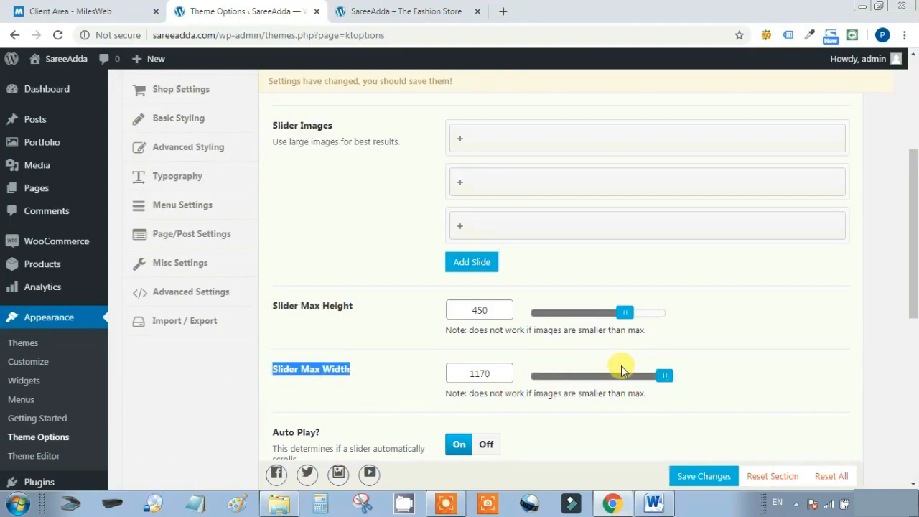
Set Slider Pause Time to 4000 and keep Fade as the transition type
scroll(771, 323, "down", 2)
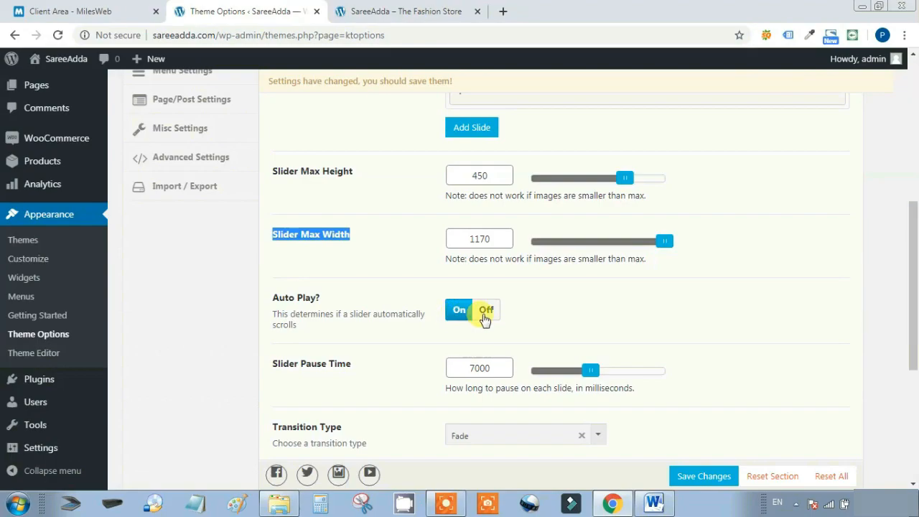
scroll(817, 302, "down", 2)
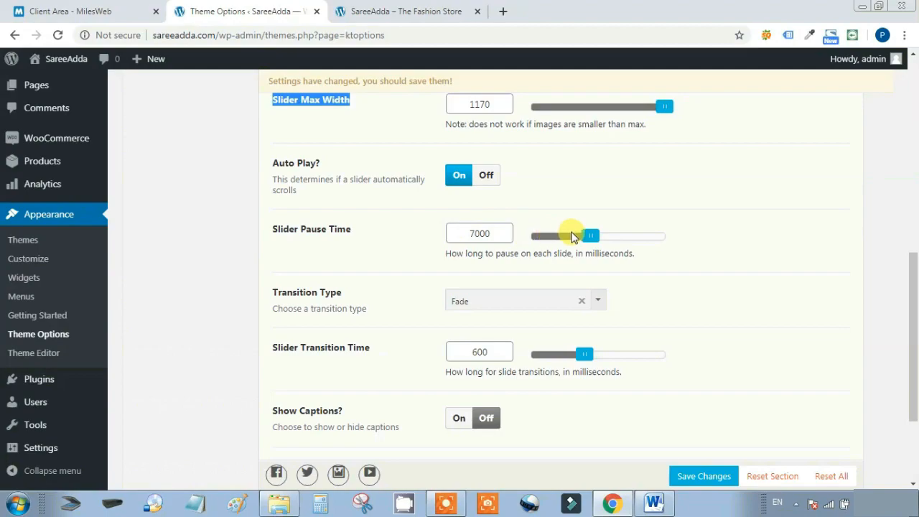
left_click_drag(583, 237, 546, 239)
scroll(702, 261, "down", 1)
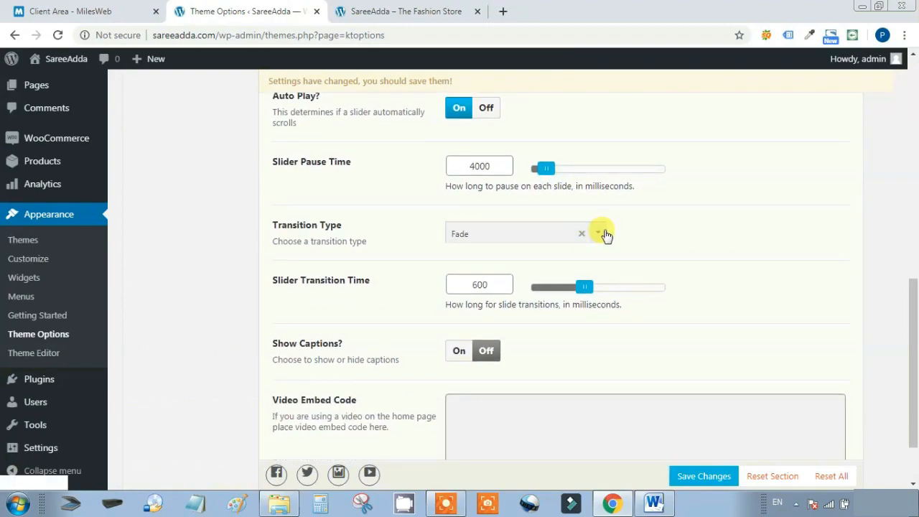
left_click(600, 230)
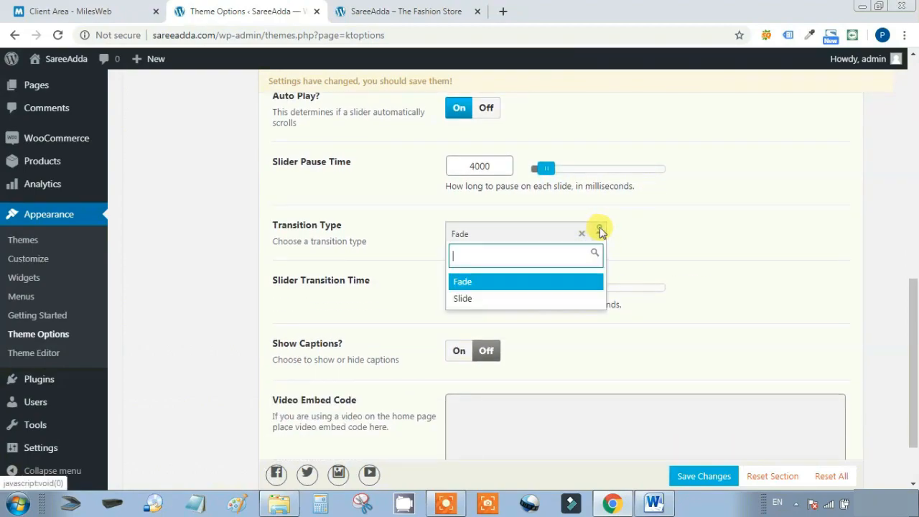
left_click(493, 281)
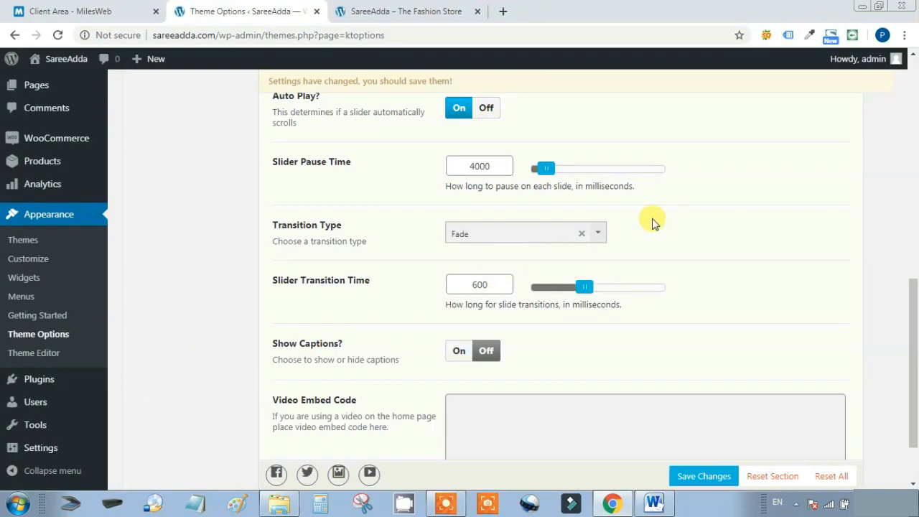
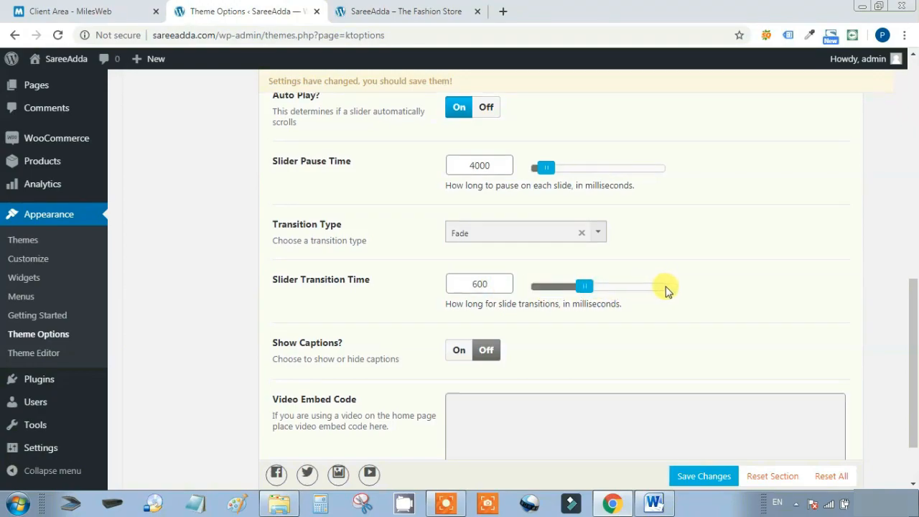
Keep slider captions Off and the video embed code empty, then save the slider settings
scroll(646, 290, "down", 1)
left_click(457, 285)
left_click(482, 286)
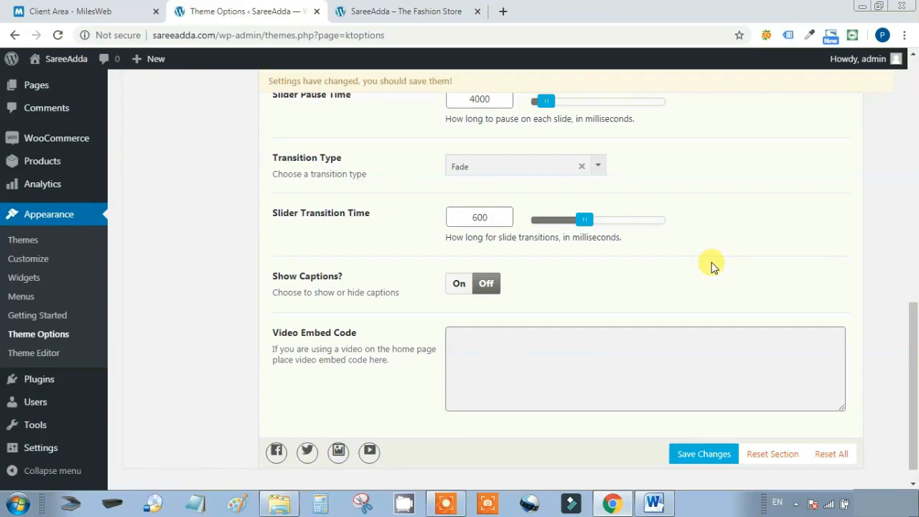
left_click(472, 286)
scroll(661, 274, "down", 1)
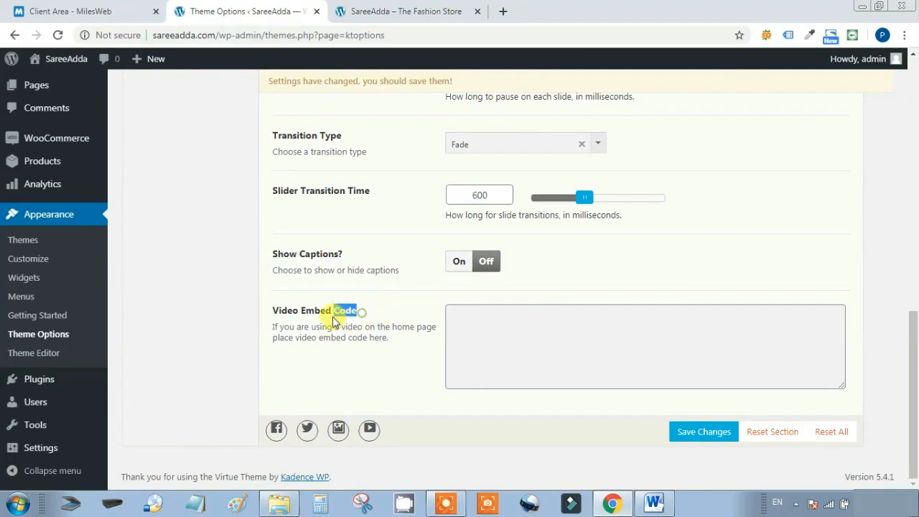
left_click(612, 364)
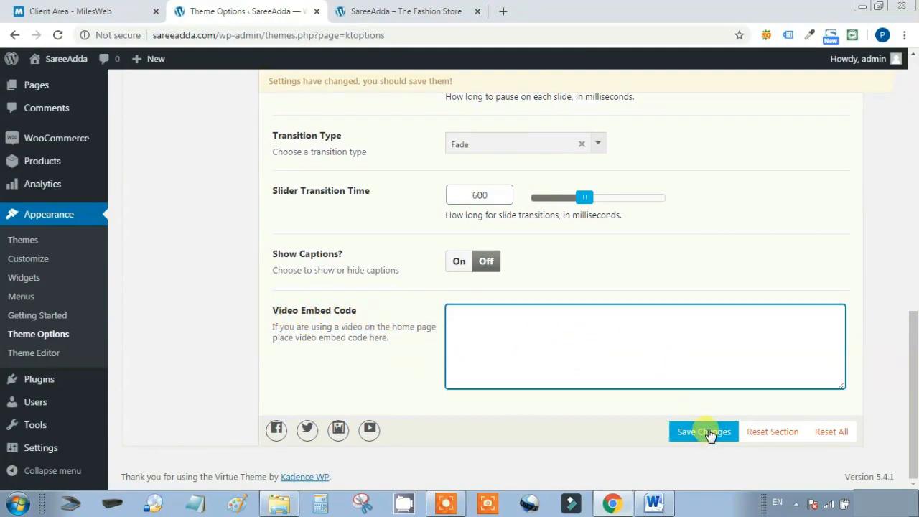
left_click(705, 431)
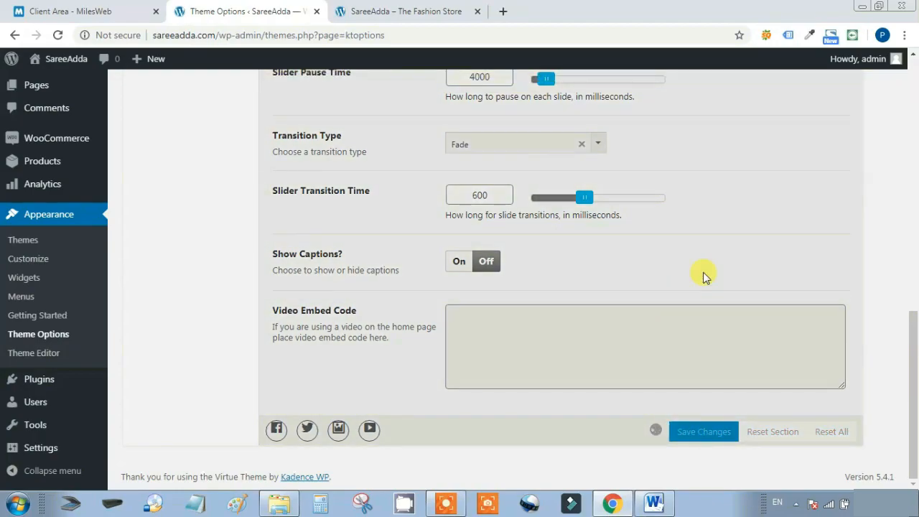
Choose Fullwidth Slider as the home image slider and save
scroll(702, 272, "up", 7)
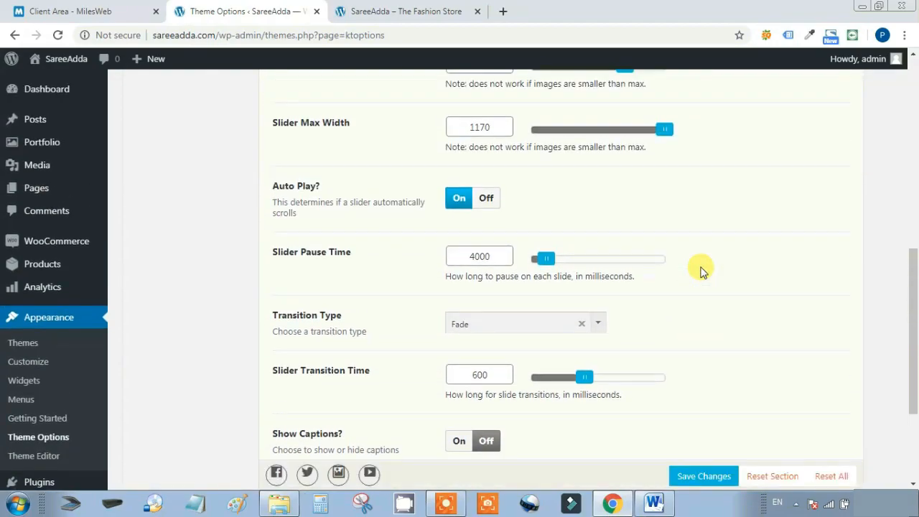
scroll(702, 271, "up", 2)
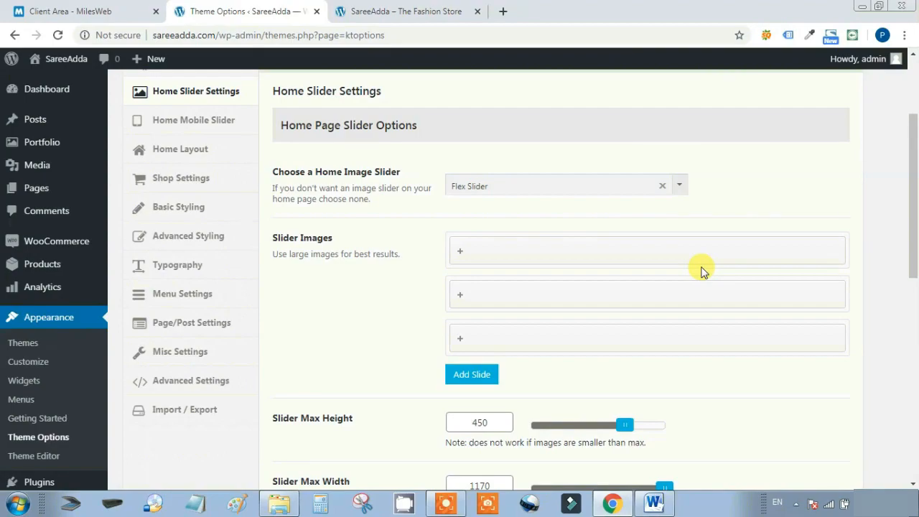
scroll(675, 180, "down", 1)
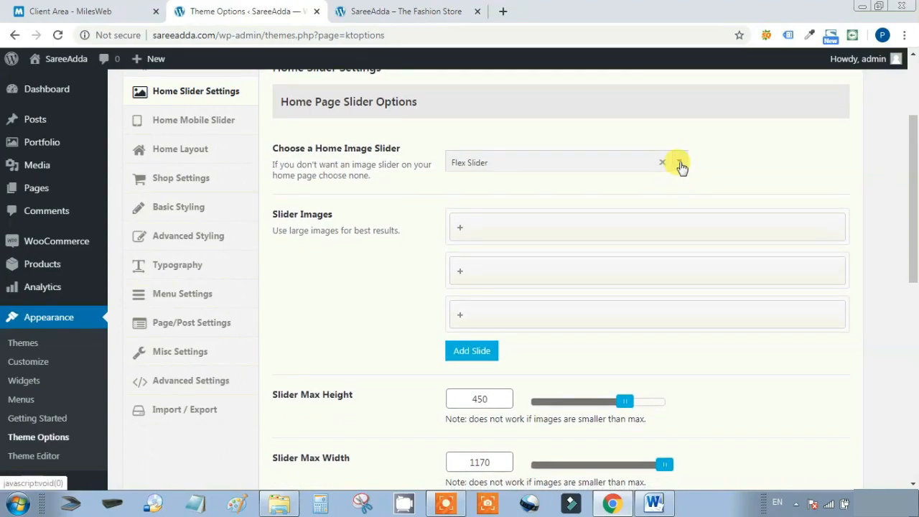
left_click(679, 163)
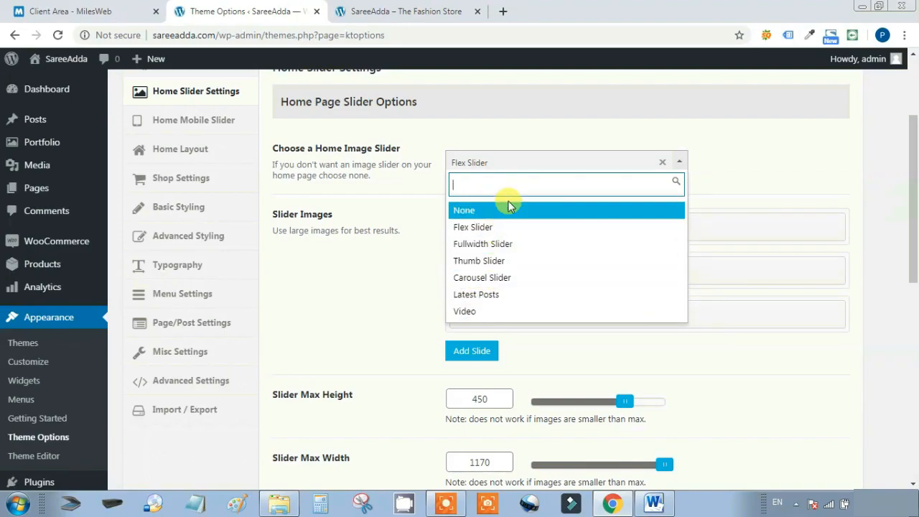
left_click(483, 245)
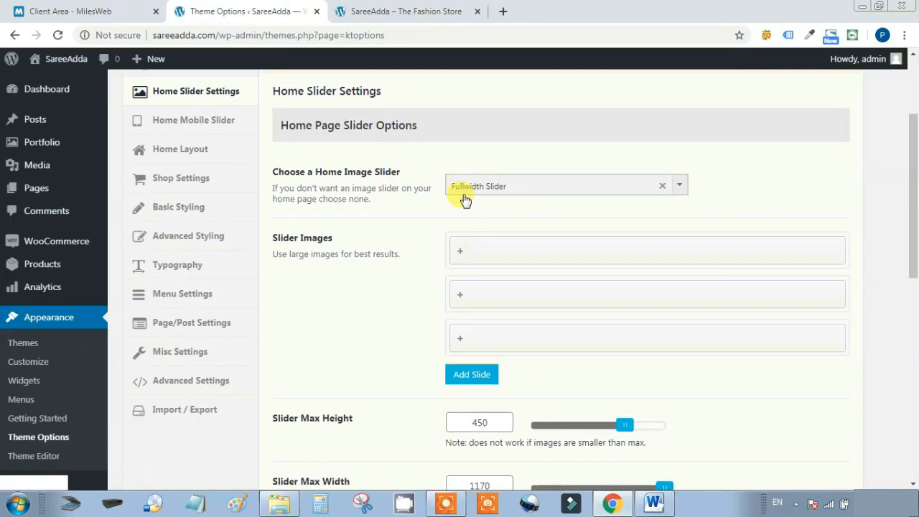
left_click(514, 186)
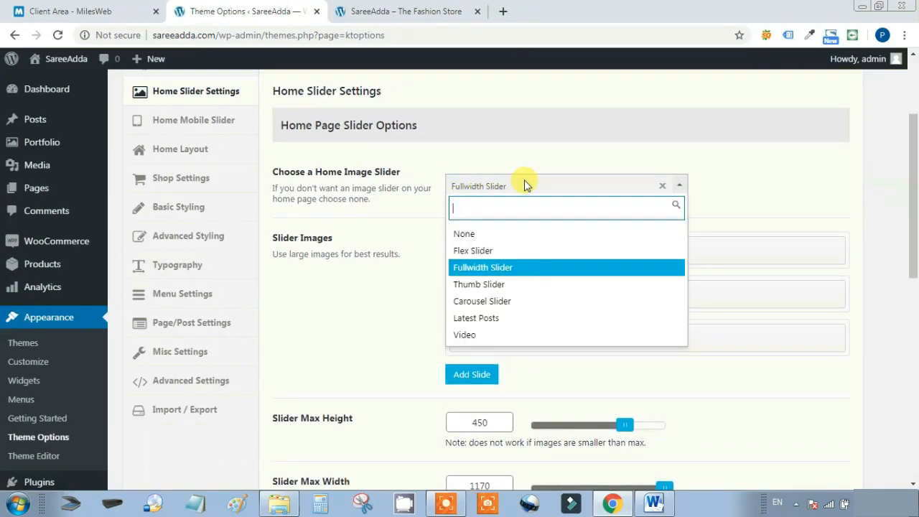
left_click(509, 268)
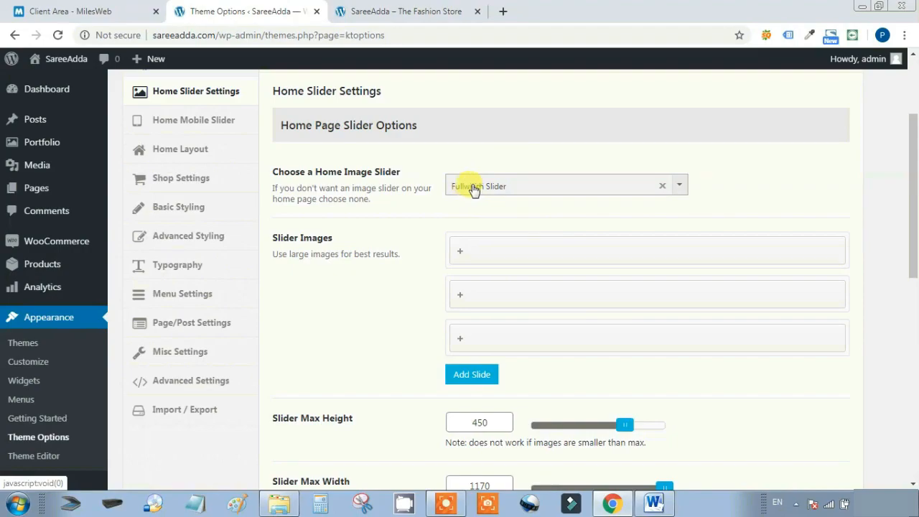
scroll(506, 208, "up", 2)
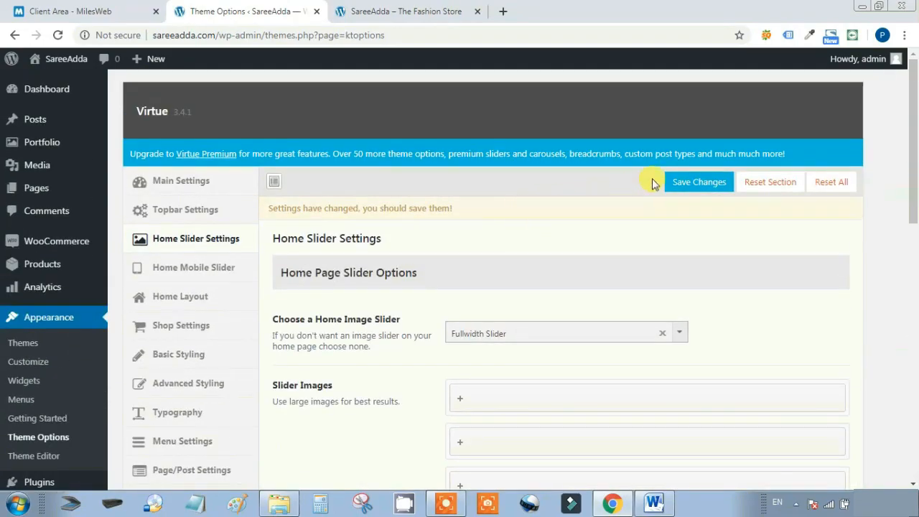
left_click(684, 182)
Reload the storefront and step through the now full-width slides, then return to Theme Options
left_click(381, 12)
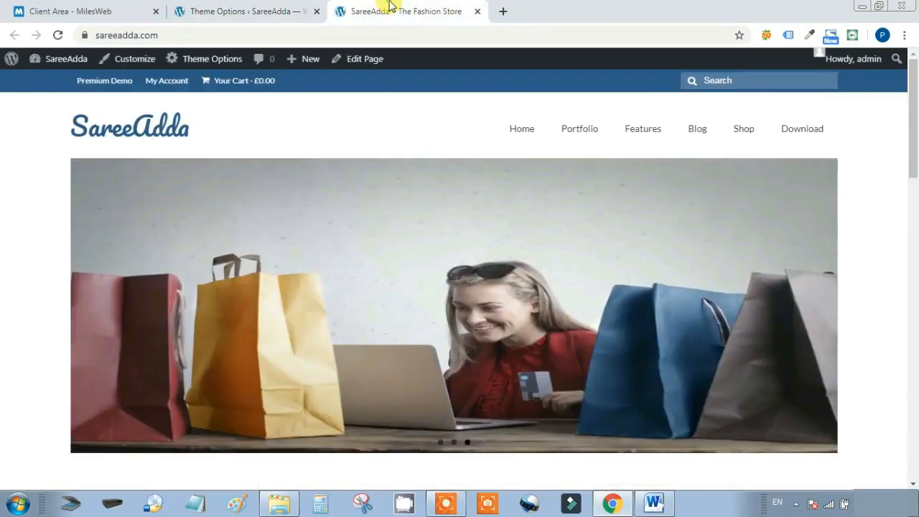
left_click(60, 36)
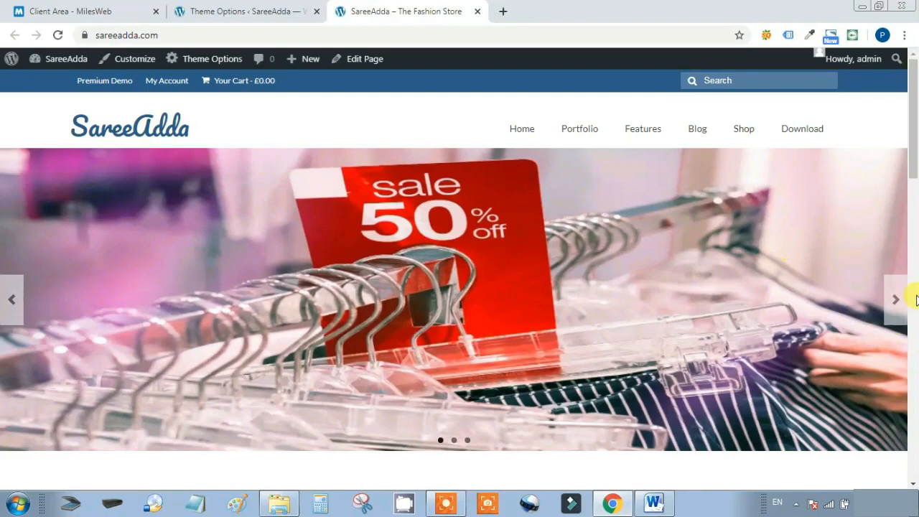
left_click(893, 300)
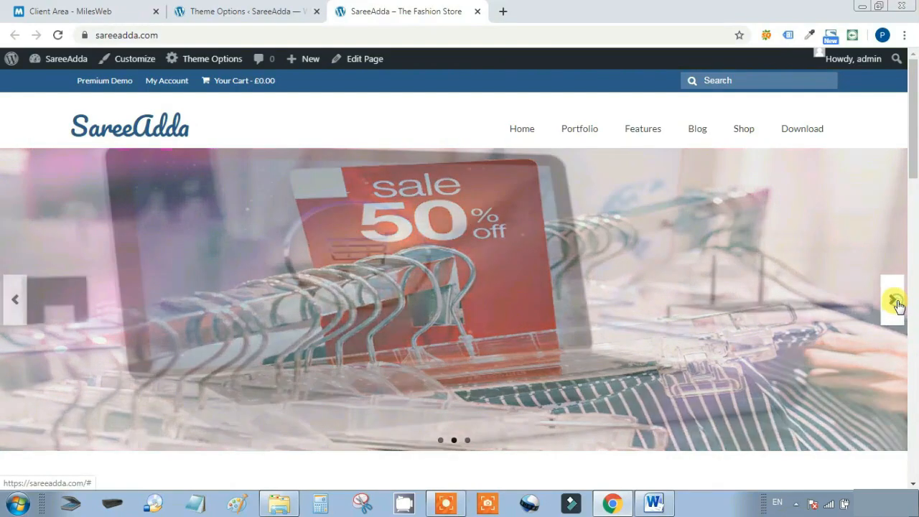
left_click(893, 301)
scroll(652, 263, "down", 2)
scroll(652, 262, "up", 2)
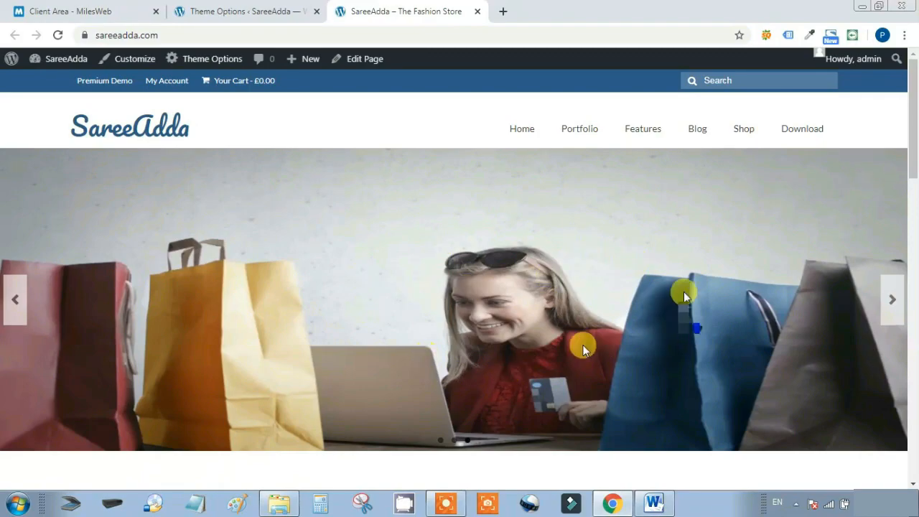
left_click(230, 10)
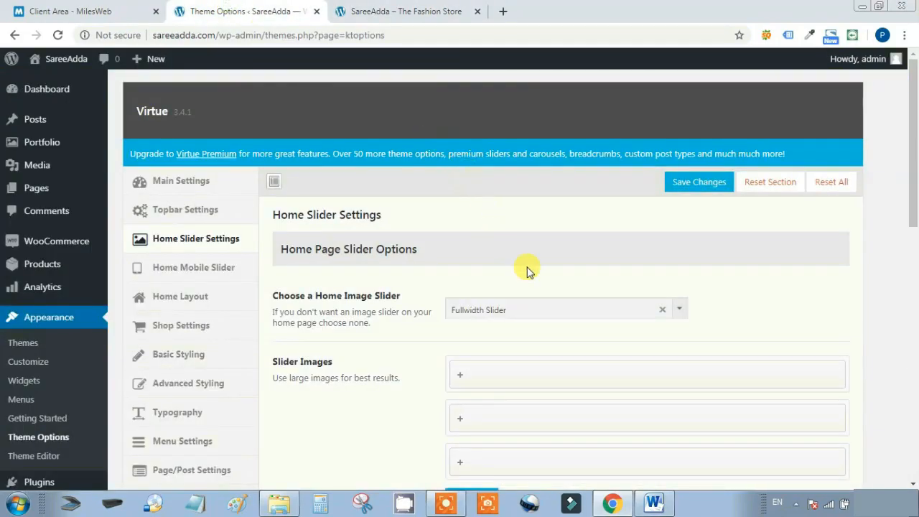
Switch the home image slider to Thumb Slider and save
left_click(680, 310)
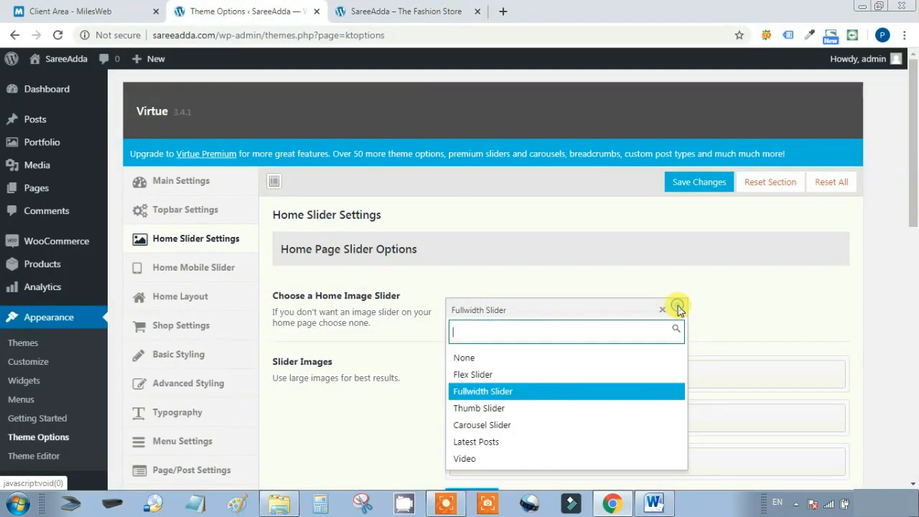
left_click(495, 407)
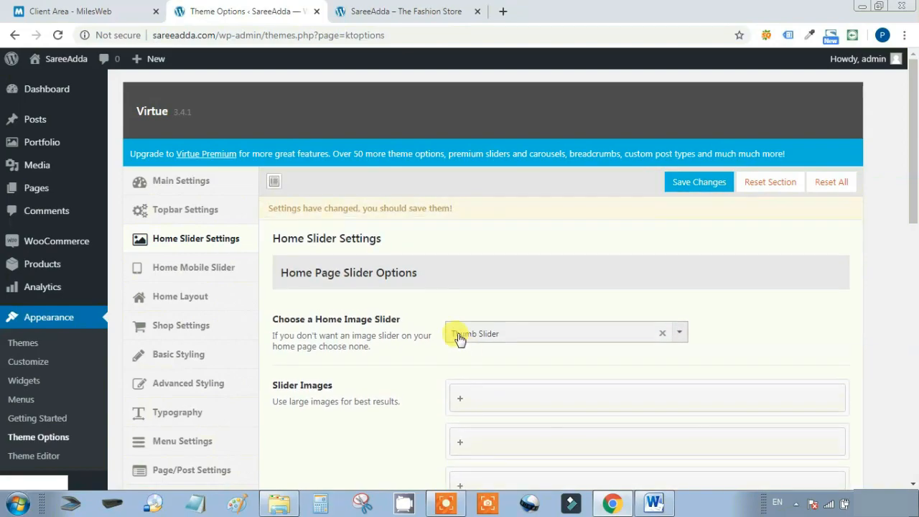
left_click(699, 182)
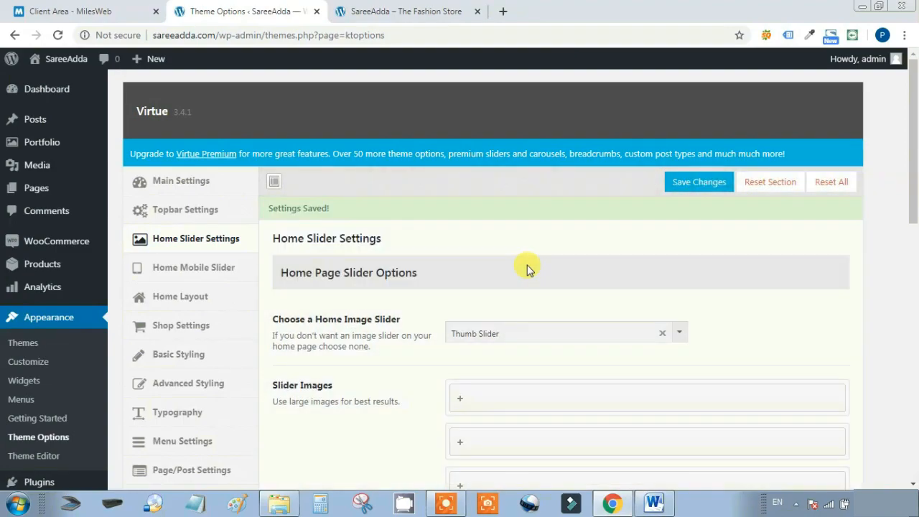
Reload the storefront and flip between the laptop and shopper slides using the thumbnail strip
left_click(412, 6)
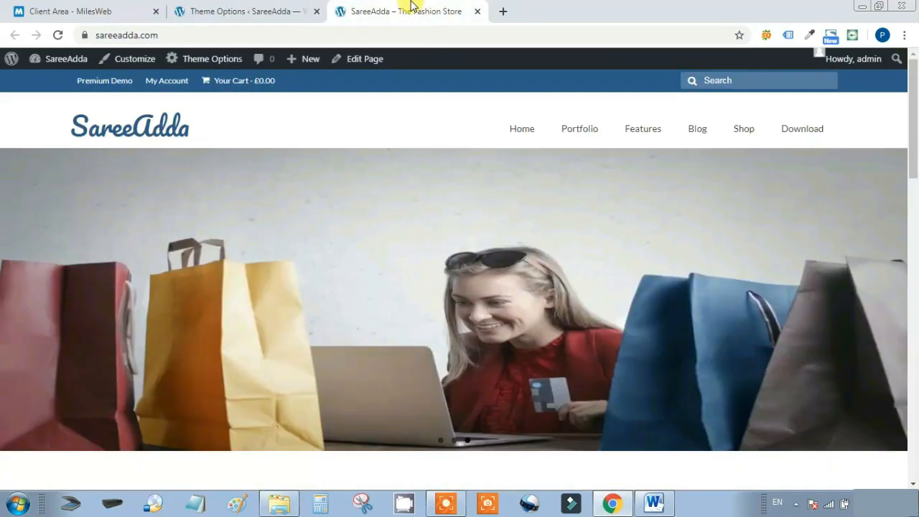
left_click(58, 35)
scroll(599, 201, "down", 1)
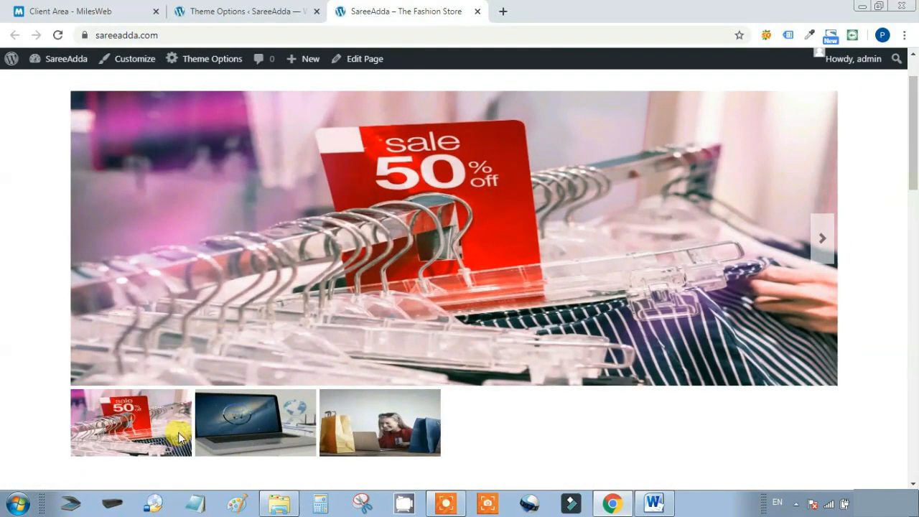
left_click(239, 423)
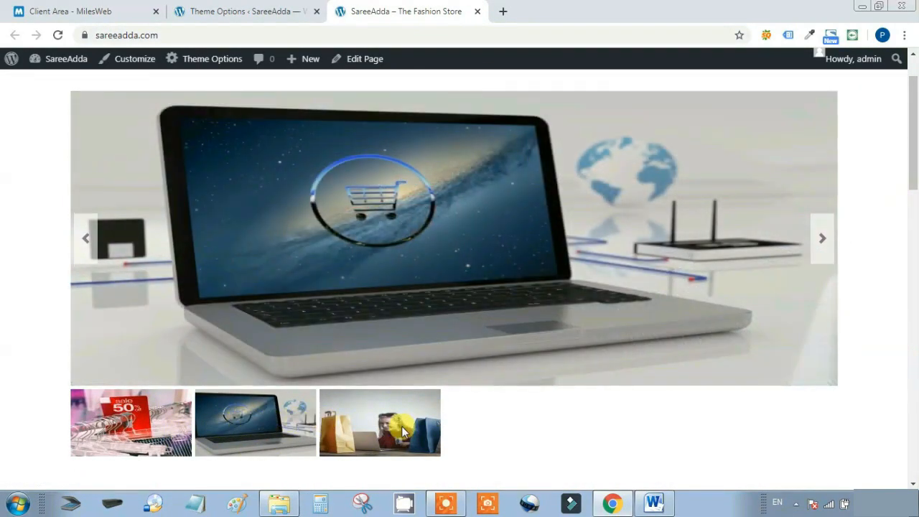
left_click(391, 428)
left_click(255, 420)
scroll(506, 413, "up", 1)
scroll(517, 411, "down", 1)
left_click(388, 428)
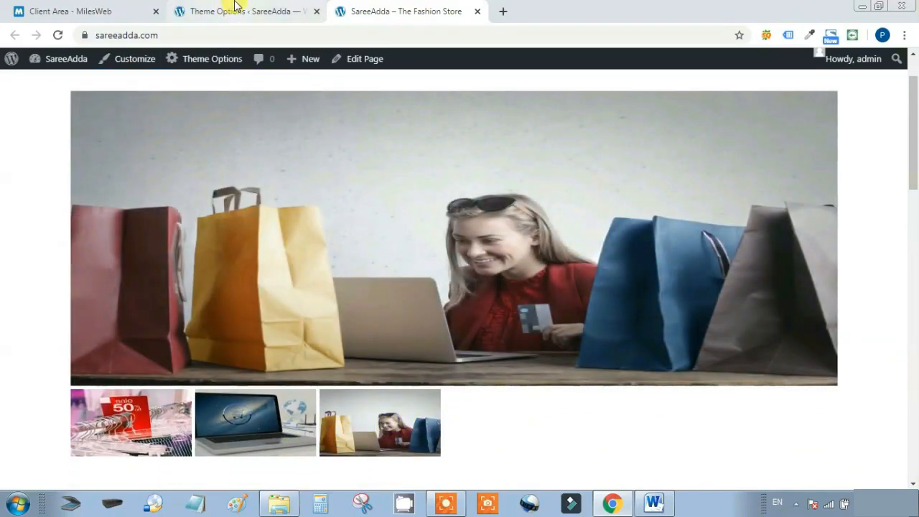
left_click(235, 6)
left_click(523, 316)
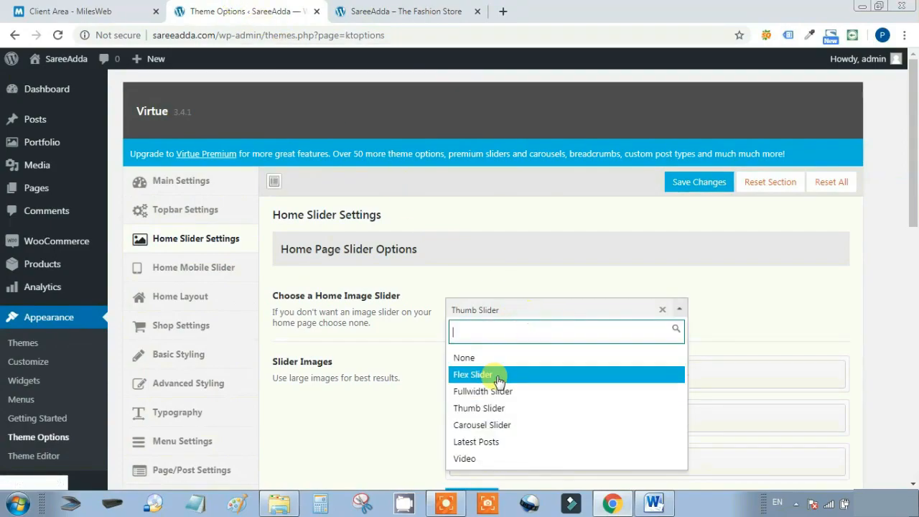
Set the home image slider to Carousel Slider and save
left_click(478, 425)
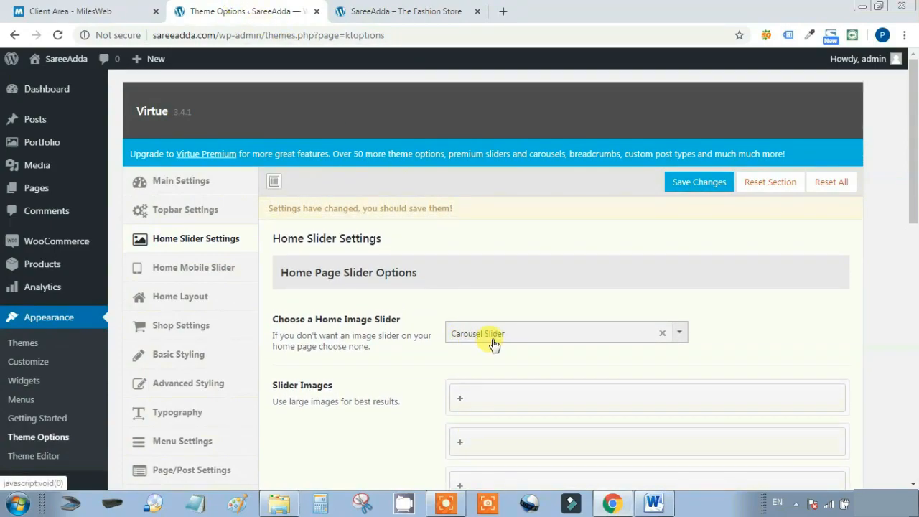
left_click(713, 183)
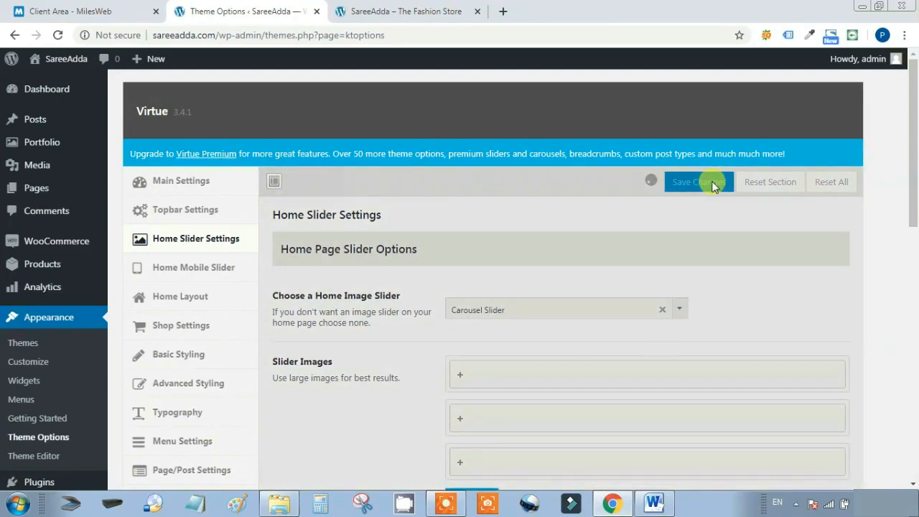
left_click(411, 8)
left_click(262, 9)
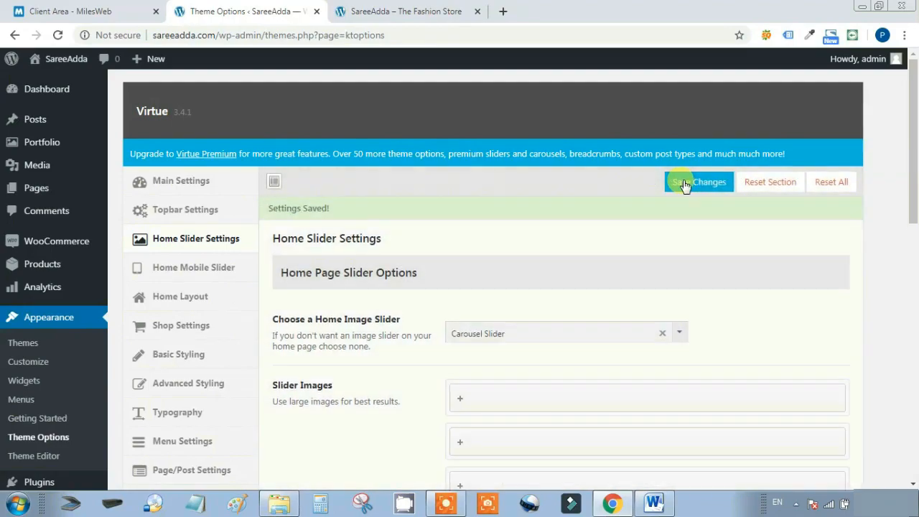
Reload the storefront and cycle through all the home slider images with the next arrow
left_click(381, 7)
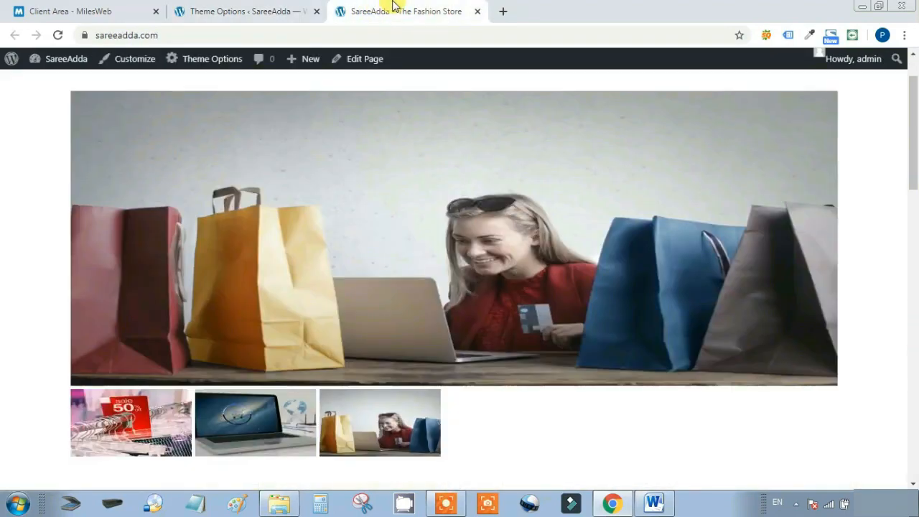
left_click(59, 35)
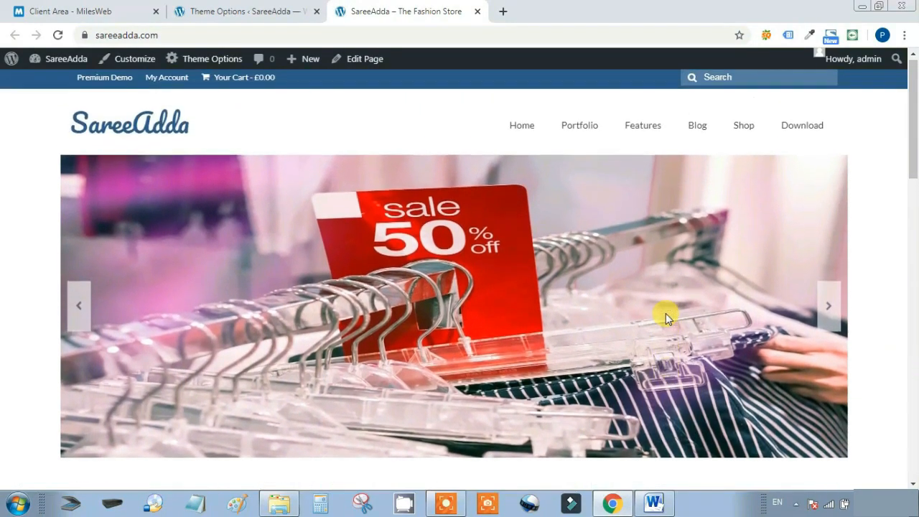
scroll(666, 317, "down", 1)
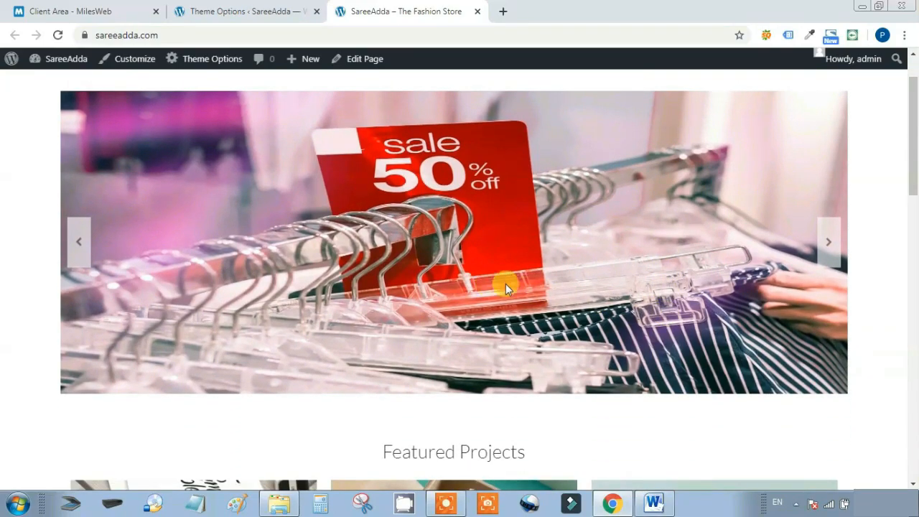
left_click(828, 242)
left_click(826, 243)
left_click(828, 242)
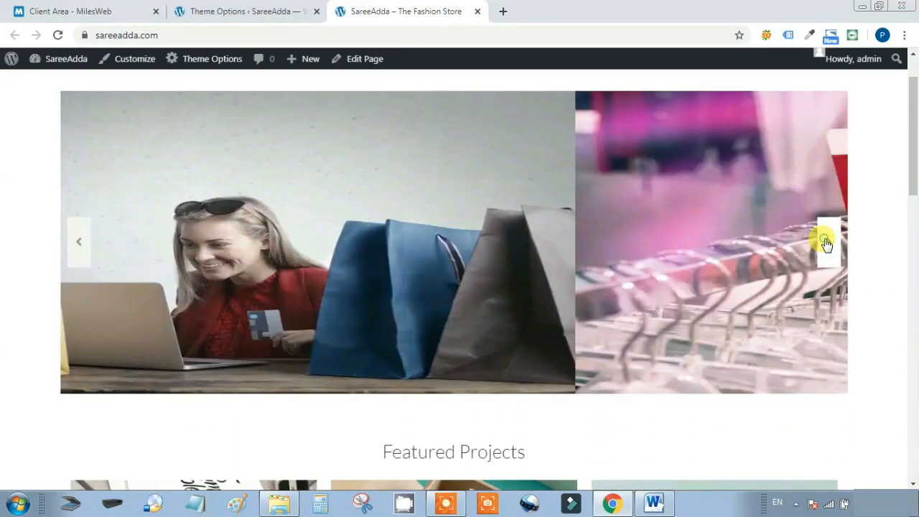
left_click(827, 242)
left_click(827, 243)
left_click(828, 242)
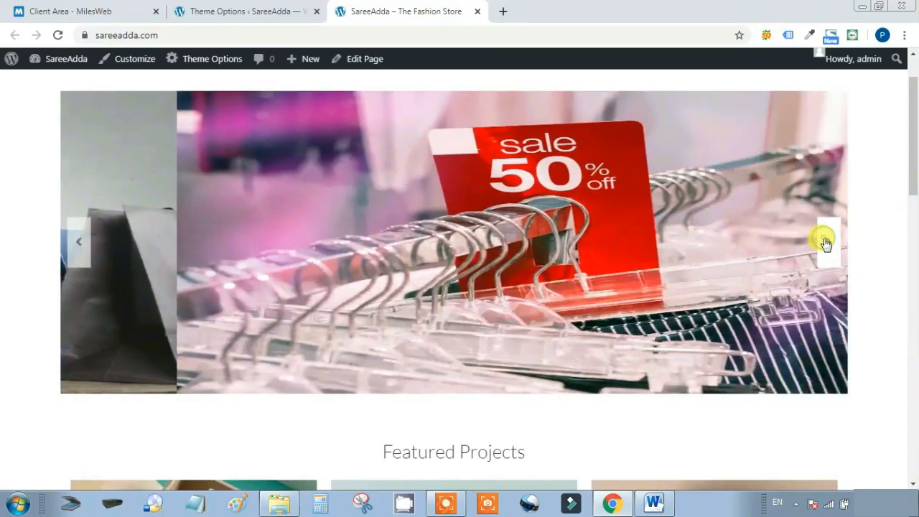
left_click(828, 242)
left_click(828, 242)
left_click(826, 243)
left_click(230, 10)
left_click(666, 309)
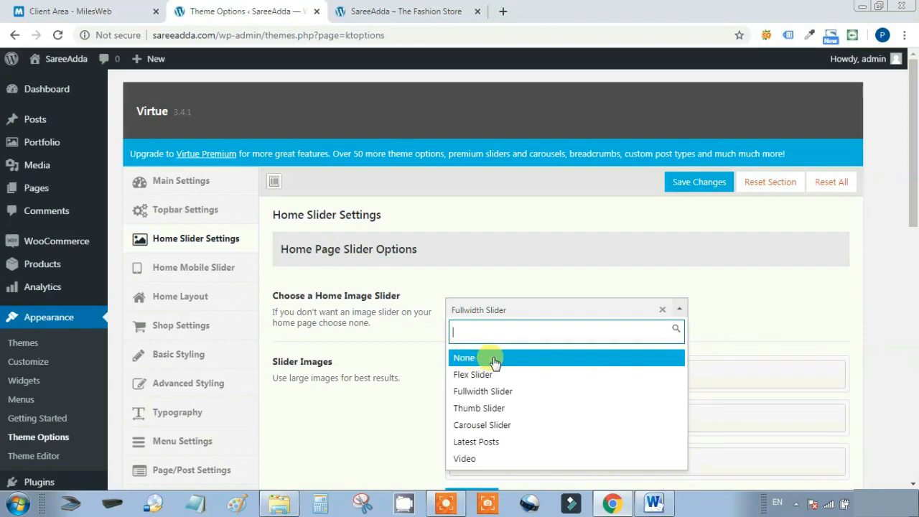
Set the home image slider to None, save, and confirm the storefront opens on Featured Projects
left_click(465, 359)
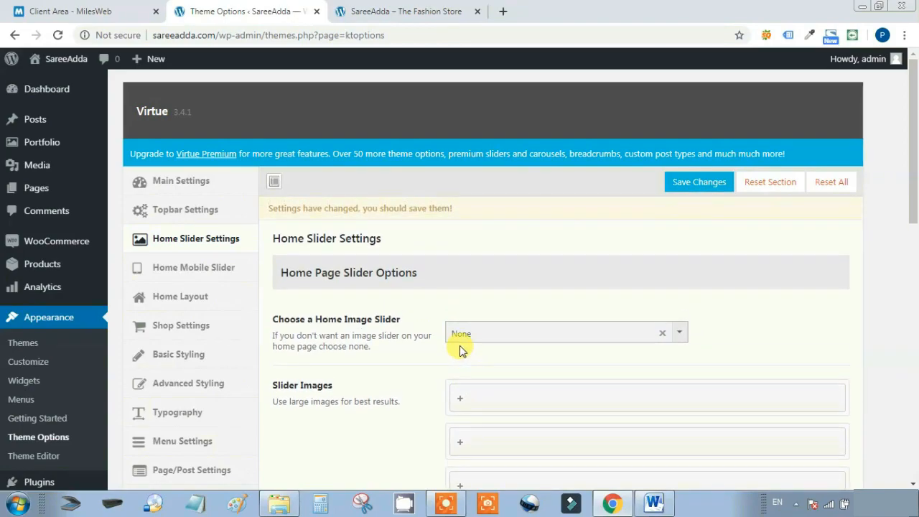
left_click(683, 182)
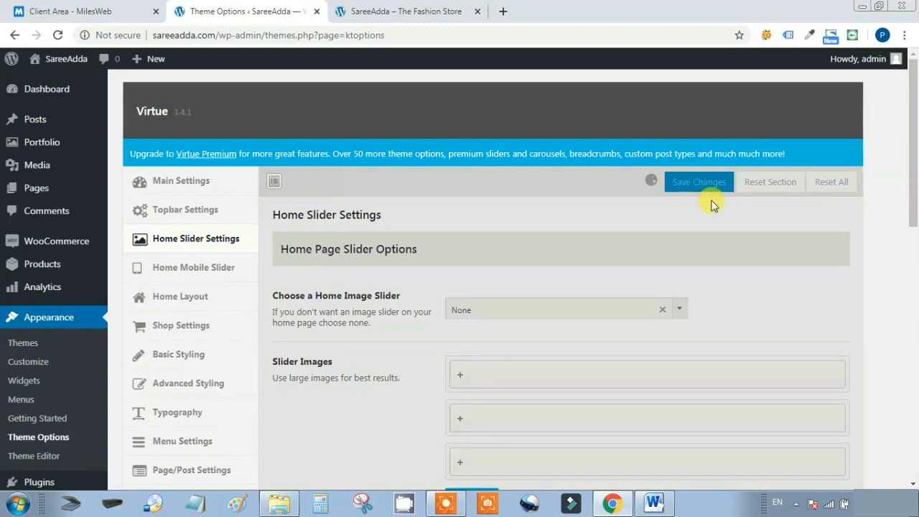
left_click(407, 11)
left_click(57, 34)
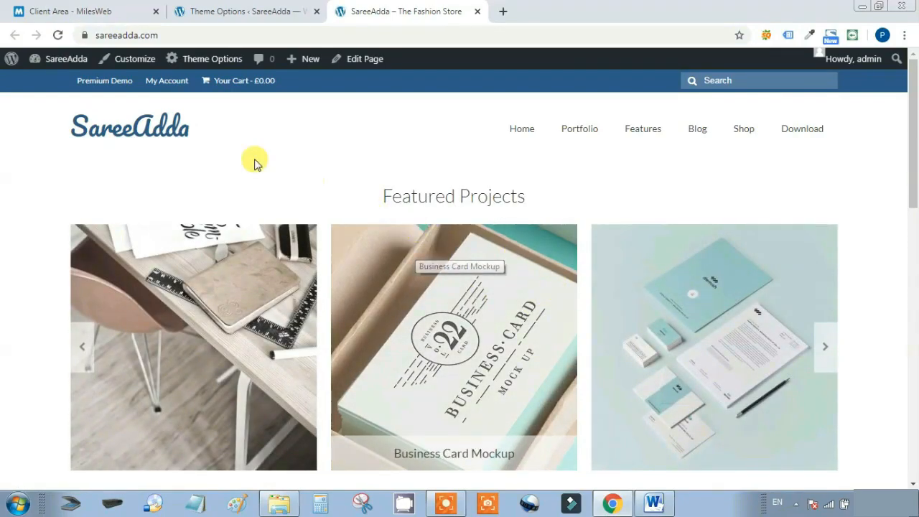
left_click(251, 7)
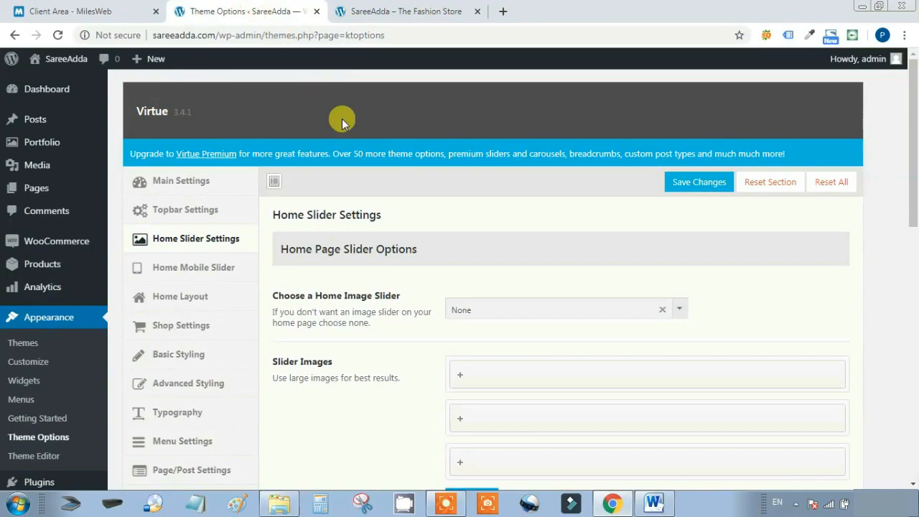
left_click(519, 309)
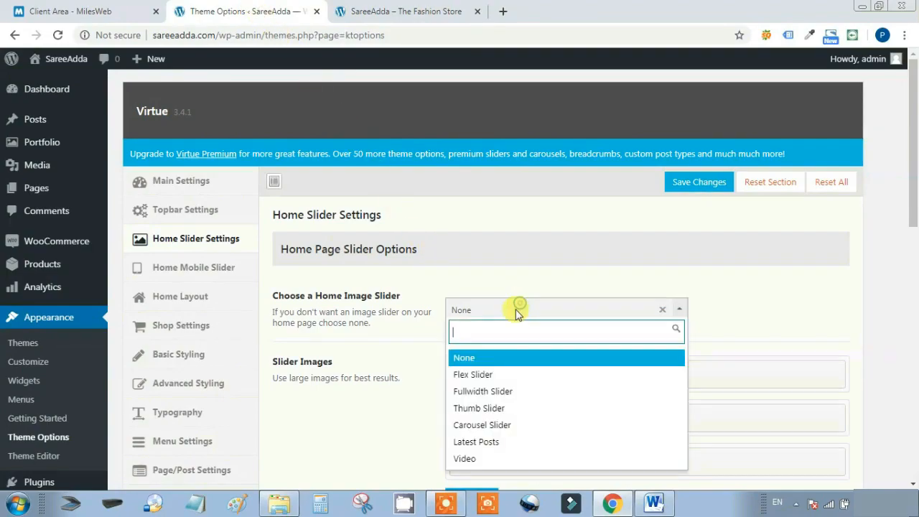
Restore Fullwidth Slider as the home image slider, save, and go to the Dashboard
left_click(480, 391)
left_click(690, 184)
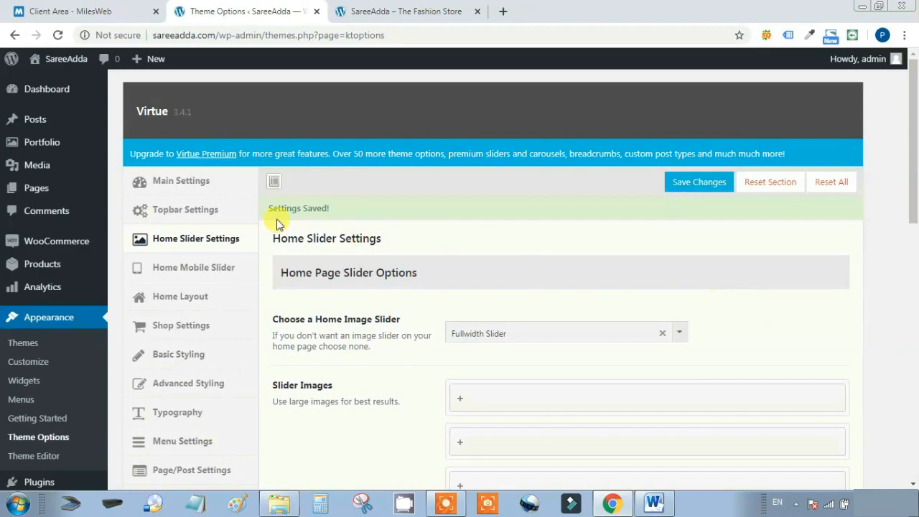
left_click(49, 93)
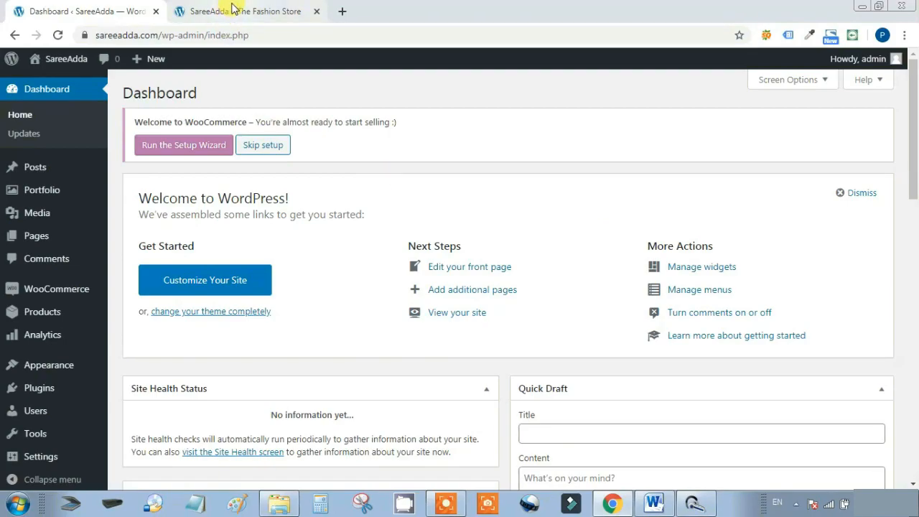
Scroll the storefront past its blog posts and feature boxes down to the footer
left_click(234, 10)
scroll(521, 158, "down", 5)
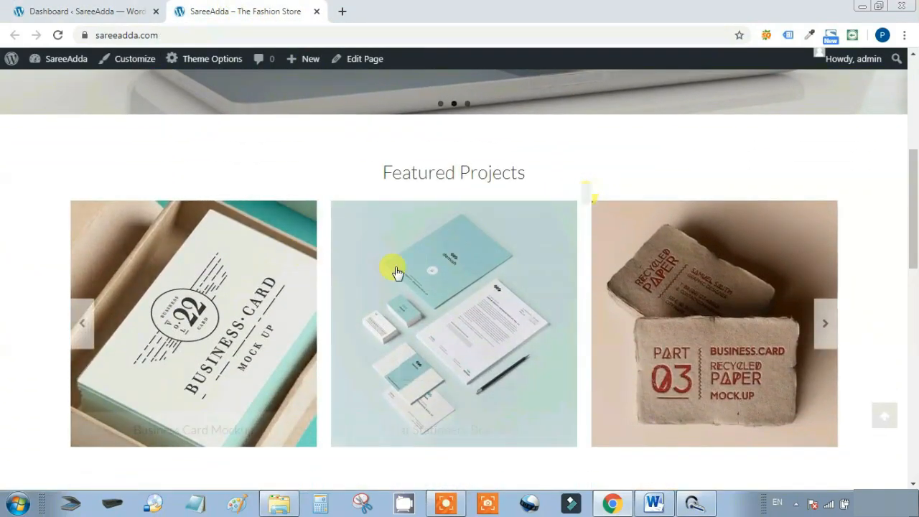
scroll(606, 302, "down", 5)
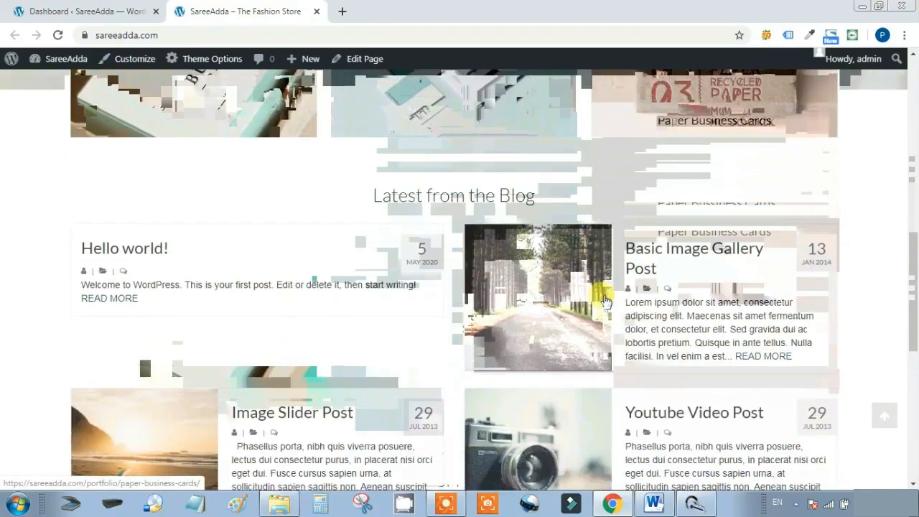
scroll(525, 292, "down", 4)
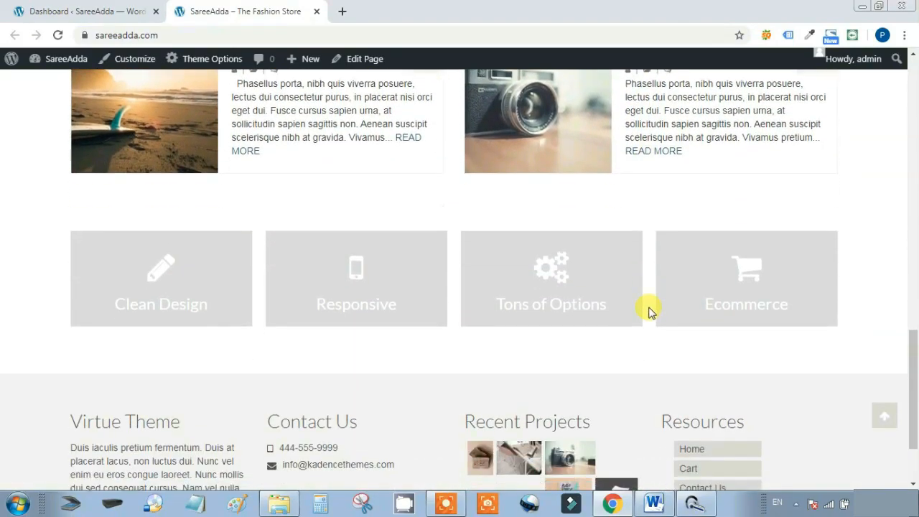
scroll(640, 297, "down", 2)
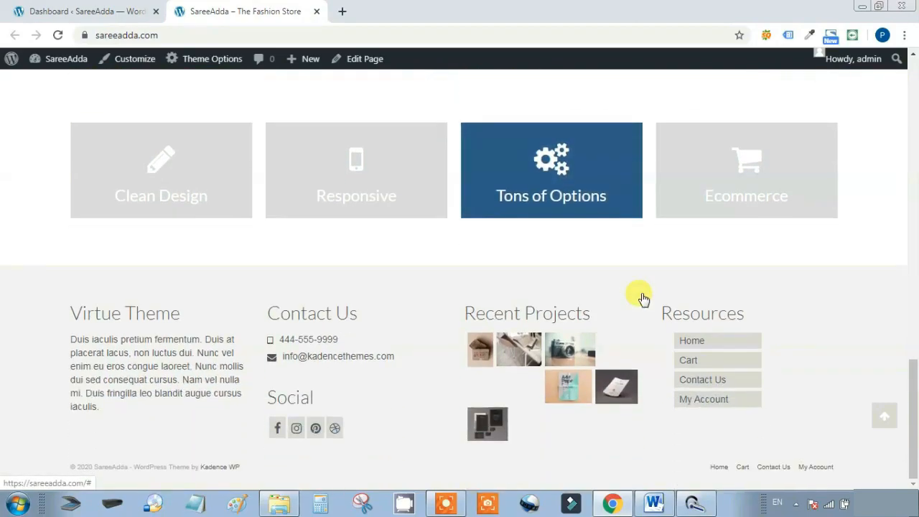
scroll(640, 298, "up", 10)
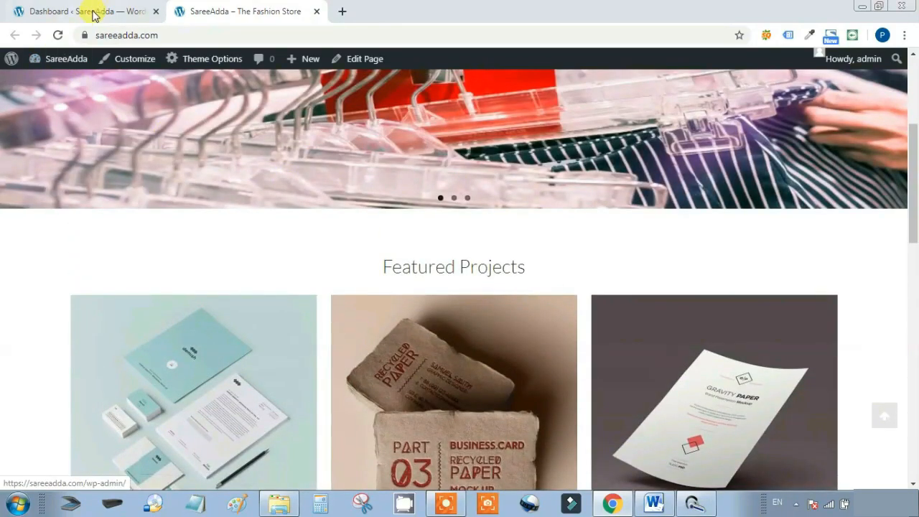
Open Theme Options > Home Layout with the home page sidebar left off, down to the Layout Manager
left_click(92, 11)
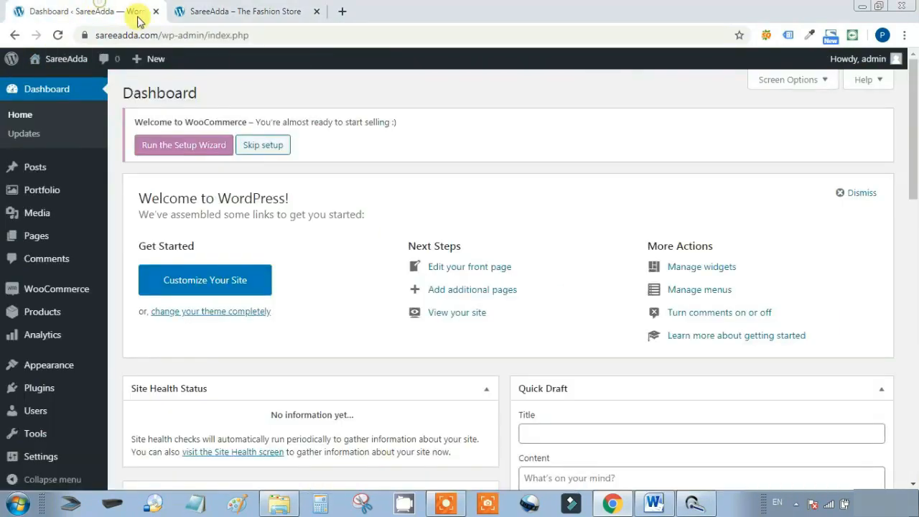
scroll(406, 170, "down", 2)
mouse_move(68, 355)
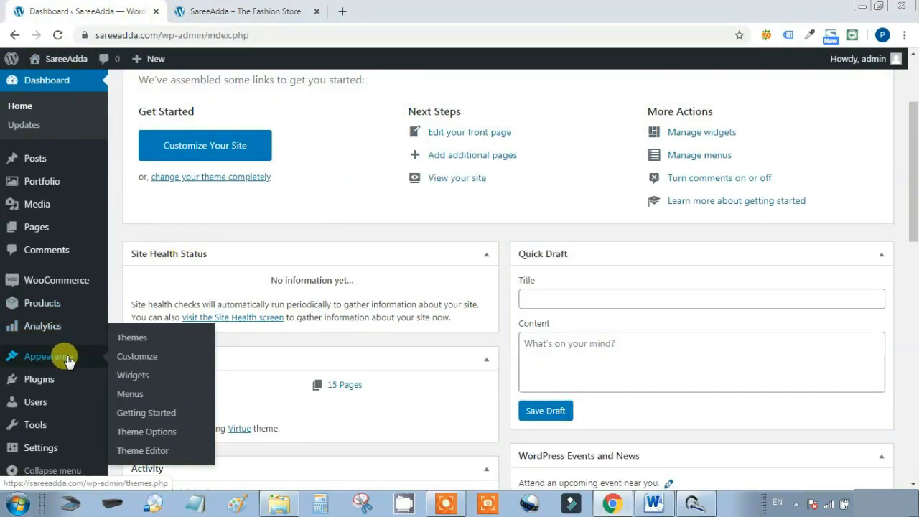
left_click(144, 431)
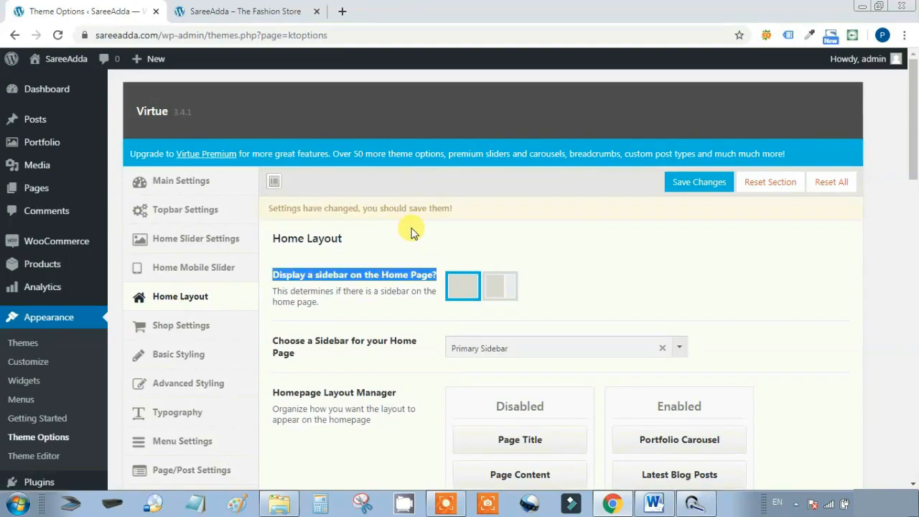
left_click(439, 237)
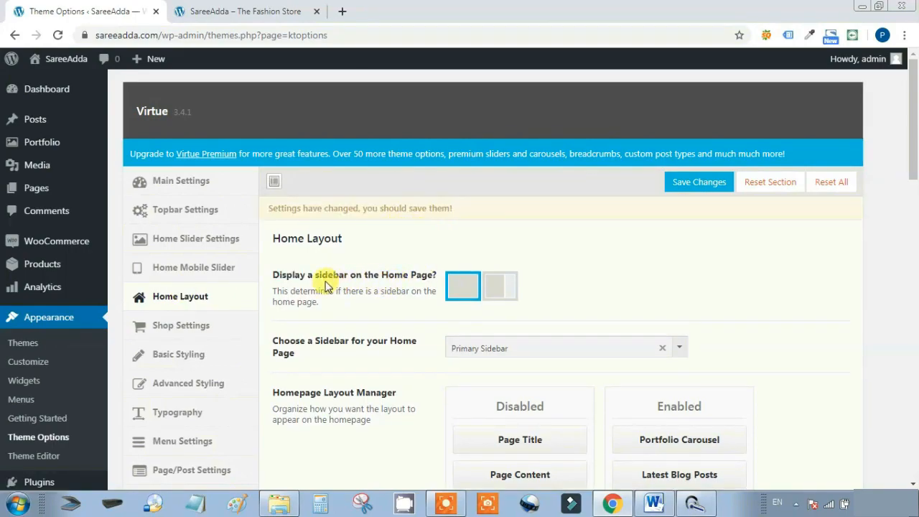
left_click(499, 289)
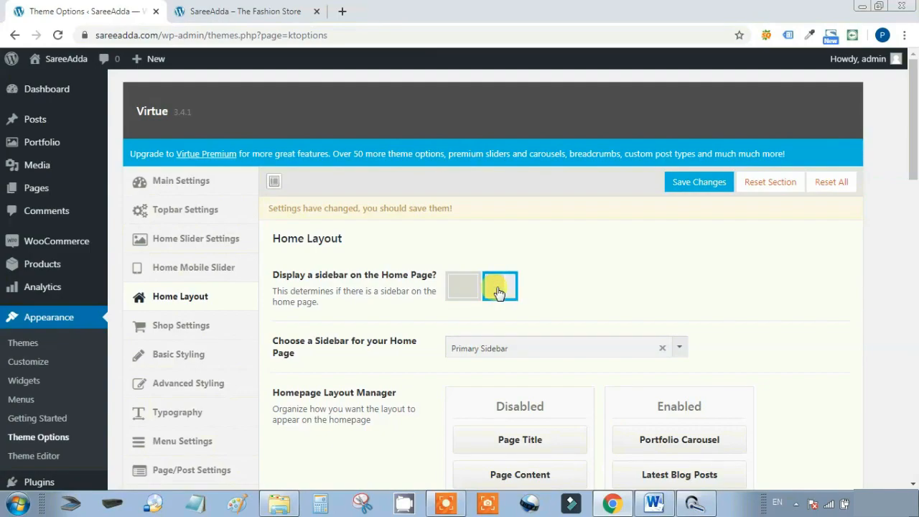
left_click(465, 289)
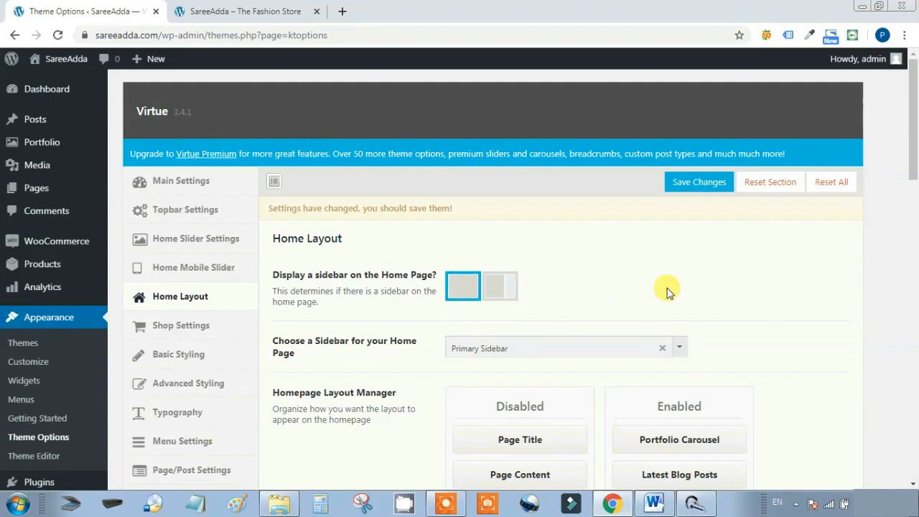
scroll(793, 271, "down", 2)
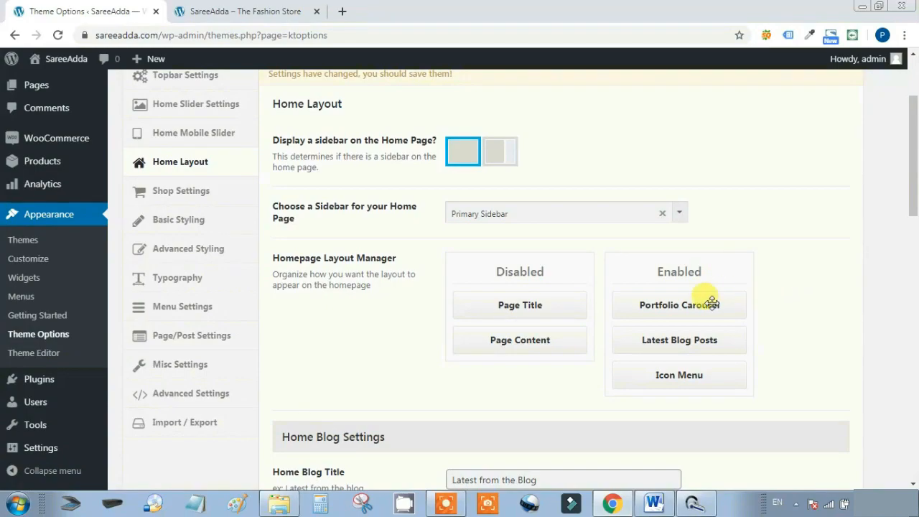
scroll(858, 314, "down", 1)
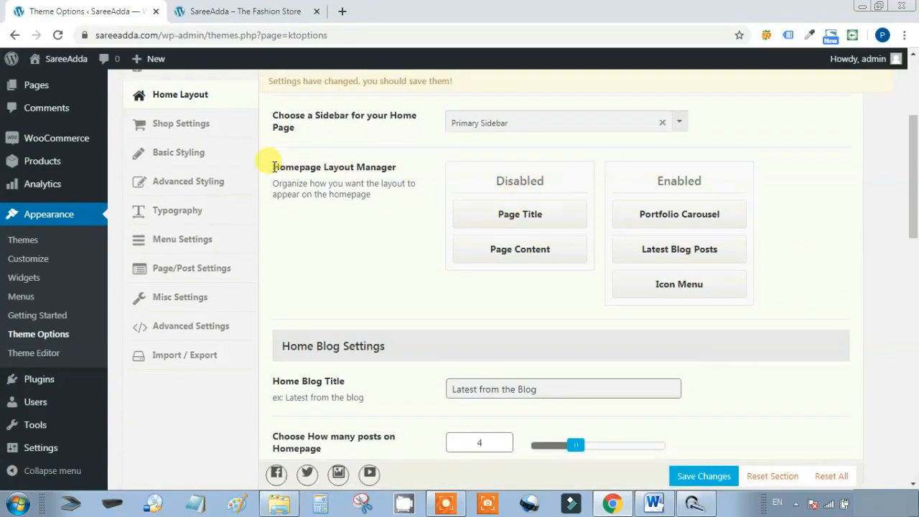
Move Portfolio Carousel to Disabled and place Icon Menu above Latest Blog Posts
left_click_drag(273, 172, 404, 168)
left_click(399, 240)
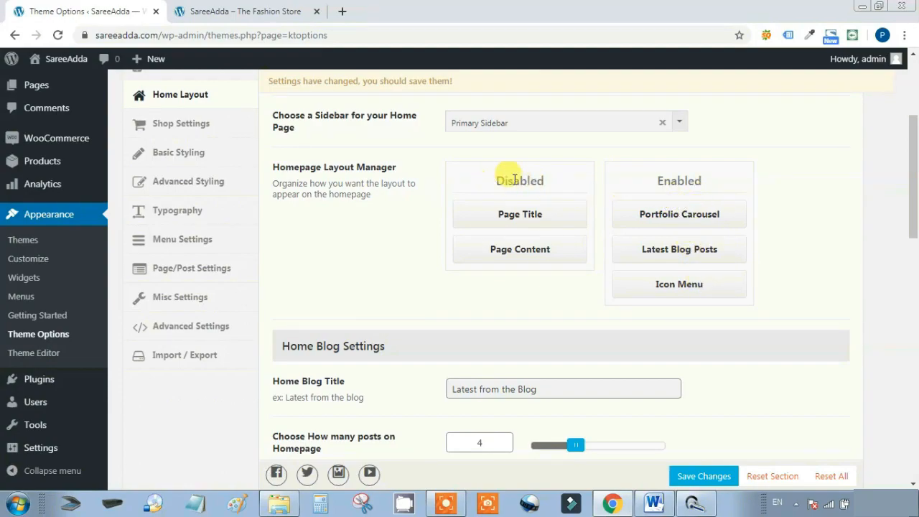
left_click_drag(688, 219, 540, 223)
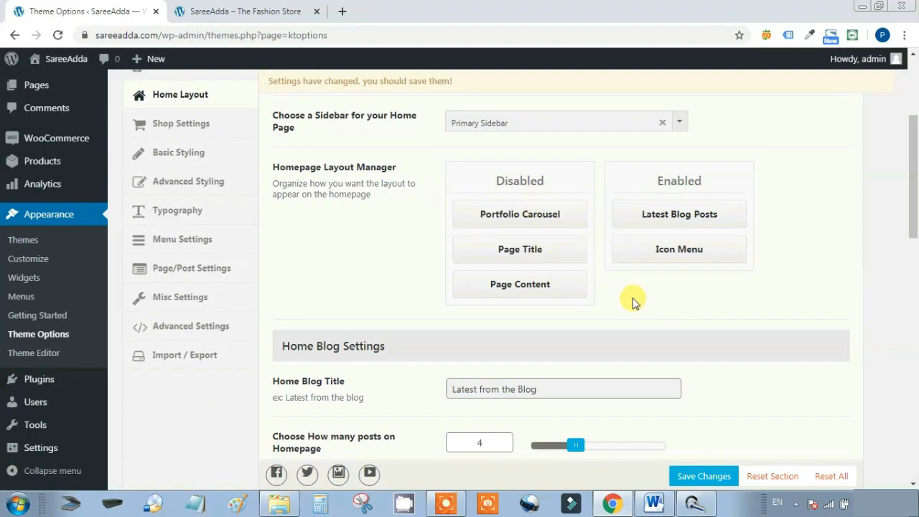
left_click_drag(678, 248, 681, 208)
left_click_drag(677, 246, 687, 211)
left_click_drag(689, 254, 698, 209)
left_click_drag(707, 255, 710, 214)
left_click_drag(719, 244, 701, 209)
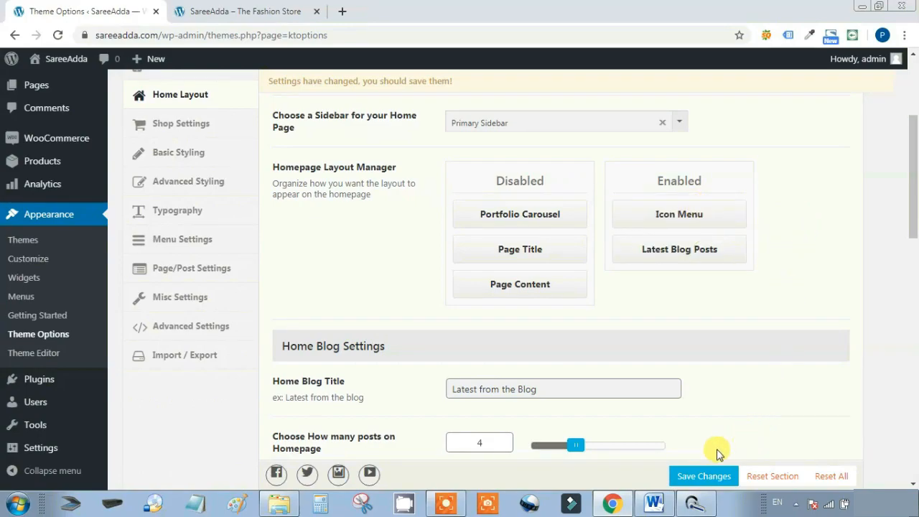
Save the home layout and reload the storefront to see it
left_click(706, 476)
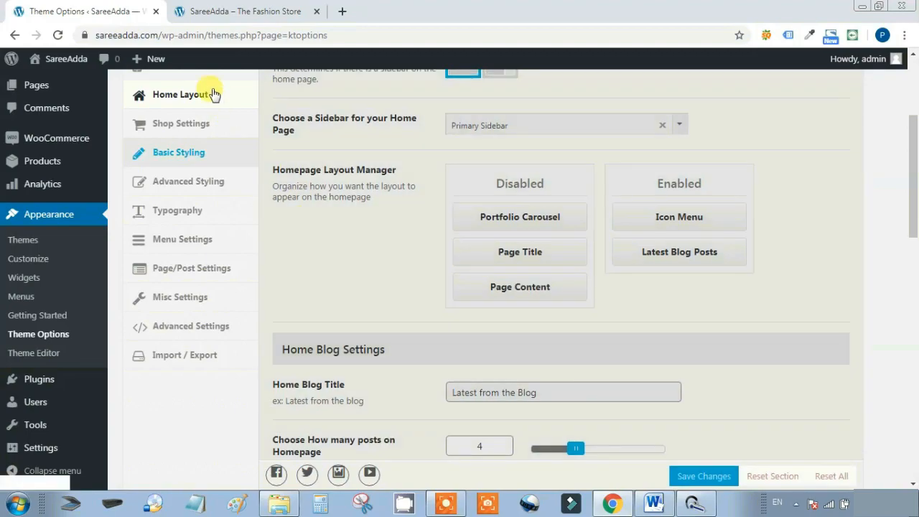
left_click(247, 10)
left_click(58, 35)
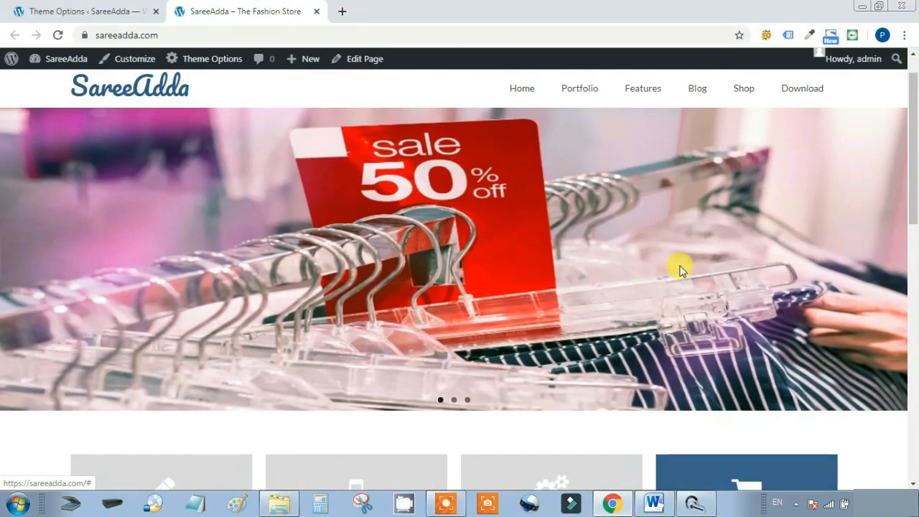
Check the storefront's icon boxes above Latest from the Blog, then return to the Home Layout settings
scroll(678, 264, "down", 3)
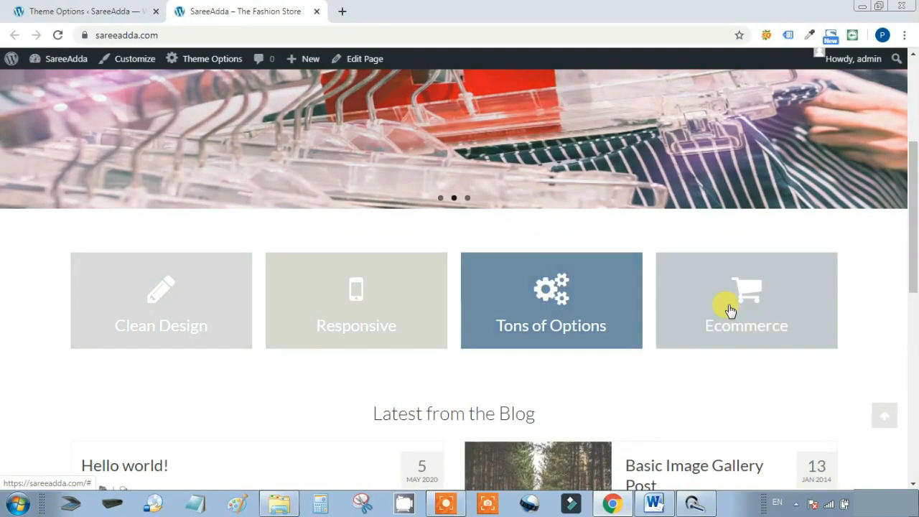
scroll(742, 297, "down", 5)
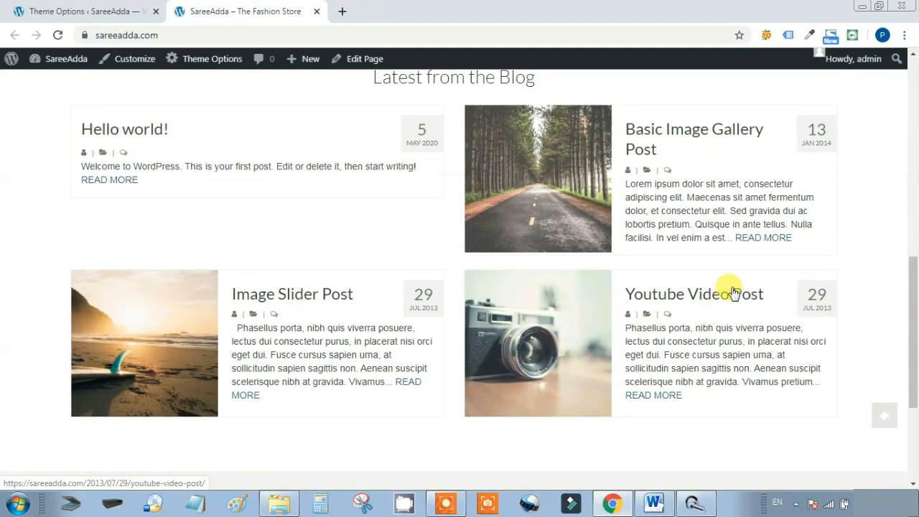
scroll(564, 304, "down", 3)
scroll(563, 303, "up", 3)
scroll(562, 298, "up", 6)
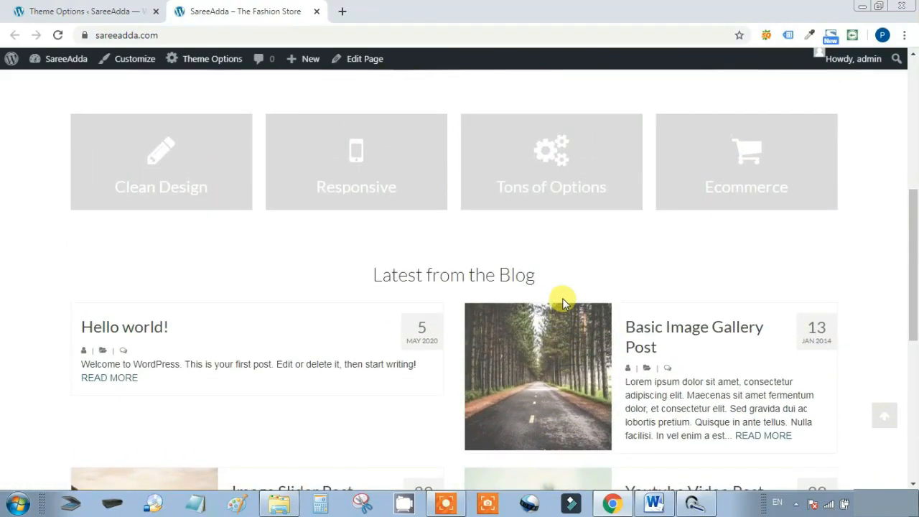
left_click(91, 10)
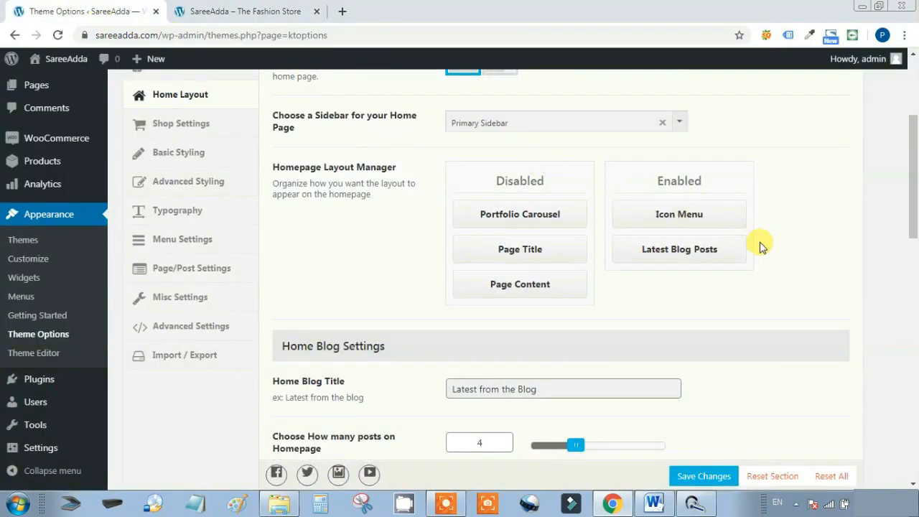
scroll(776, 250, "down", 3)
Replace the Home Blog Title 'Latest from the Blog' with 'SareeAdda's Blog'
left_click(493, 186)
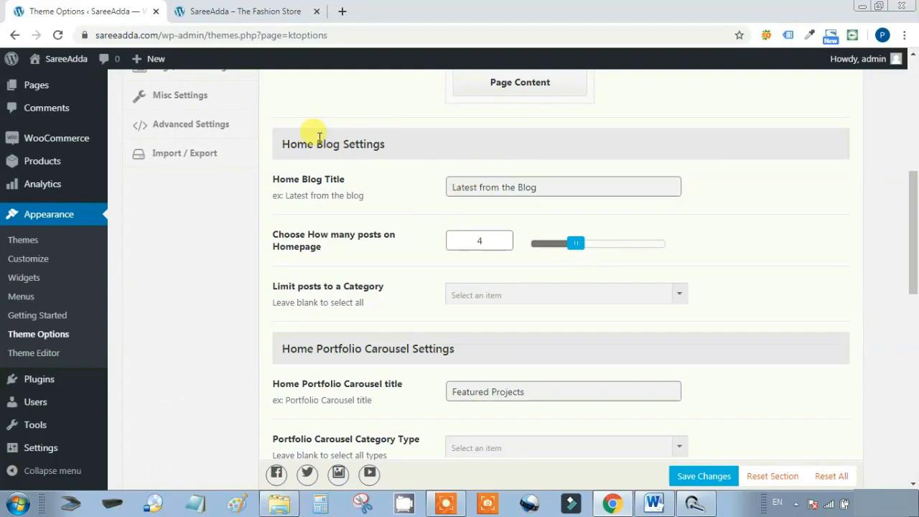
left_click(237, 9)
scroll(486, 230, "down", 5)
scroll(486, 230, "down", 2)
left_click_drag(372, 140, 550, 144)
left_click(86, 11)
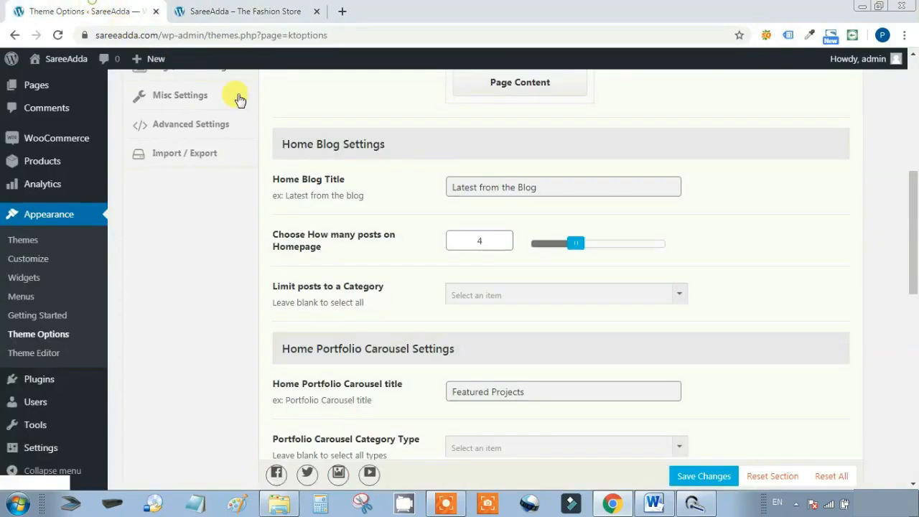
left_click_drag(579, 188, 386, 189)
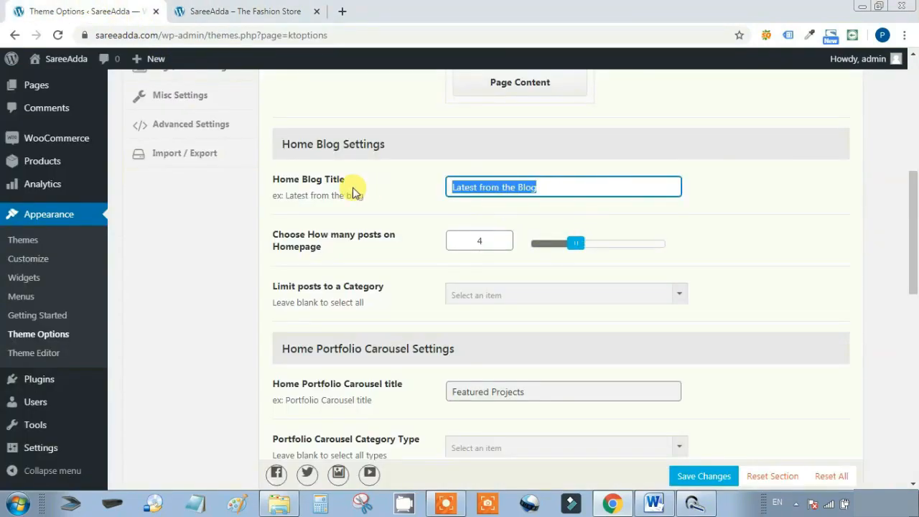
type("Sare")
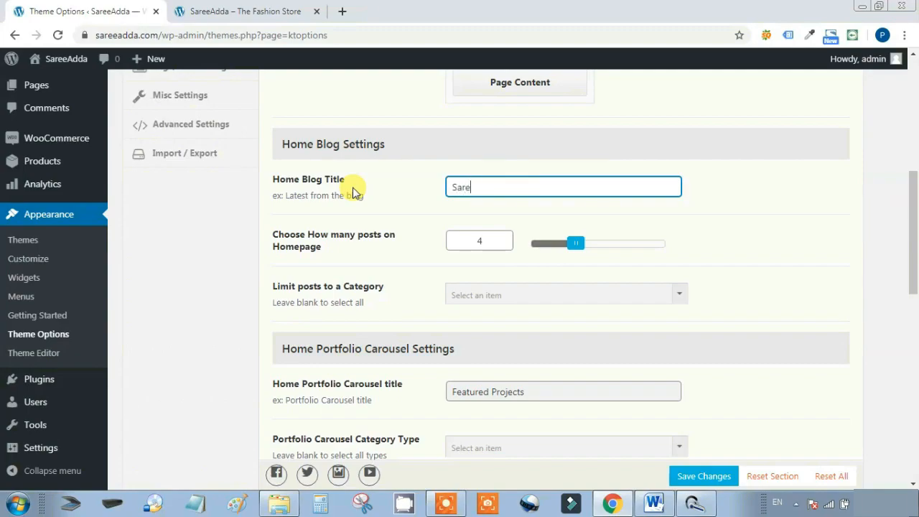
type("eAdda's Blog")
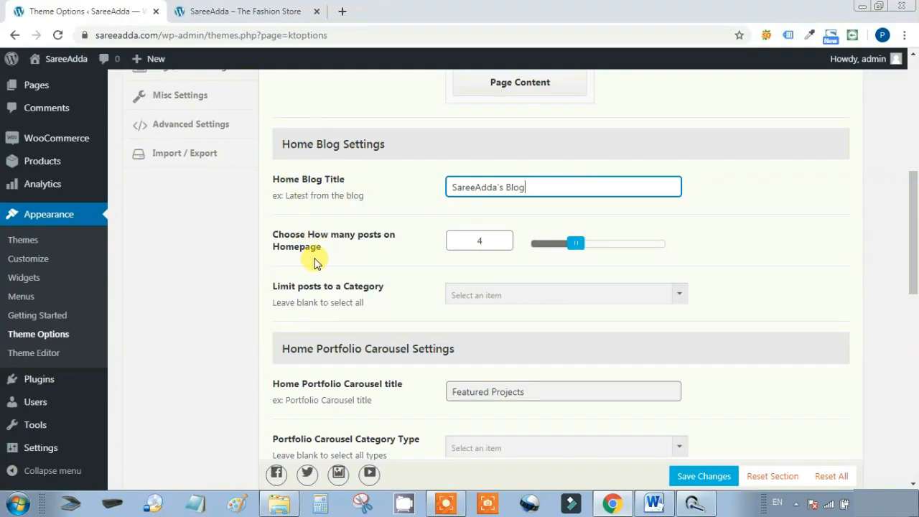
Move the homepage posts count slider to 6, then back to 4
left_click_drag(263, 240, 385, 237)
left_click(309, 244)
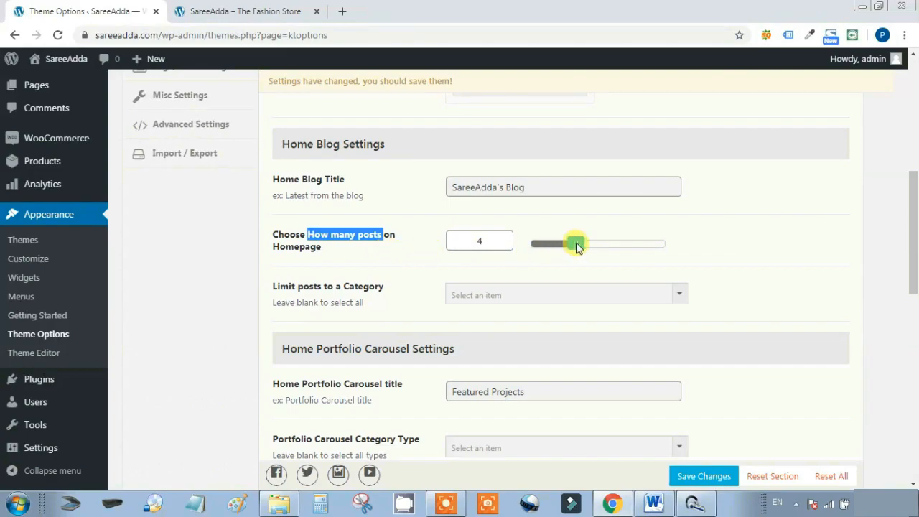
left_click_drag(577, 244, 600, 247)
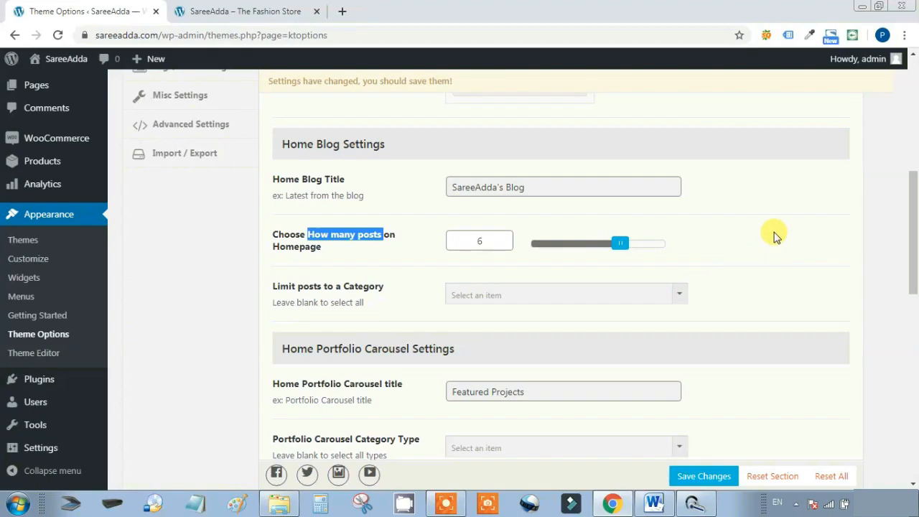
left_click_drag(606, 254, 579, 248)
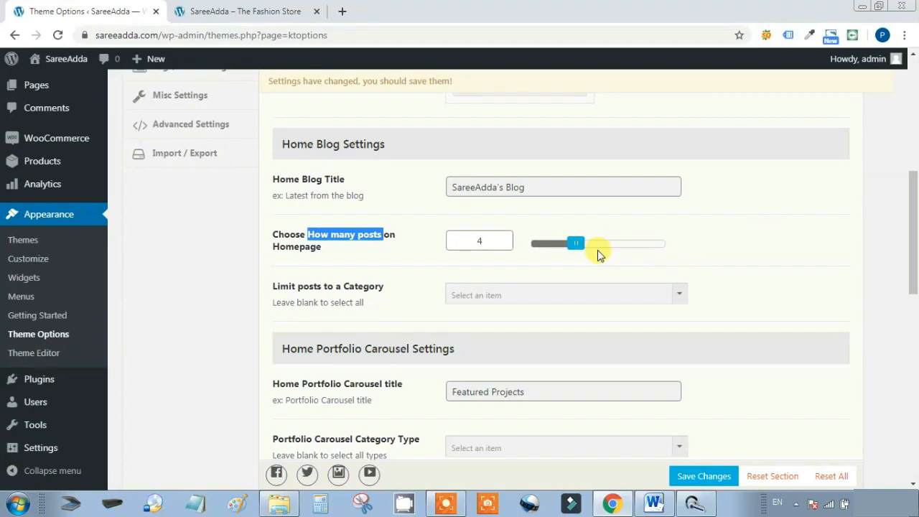
scroll(764, 248, "down", 1)
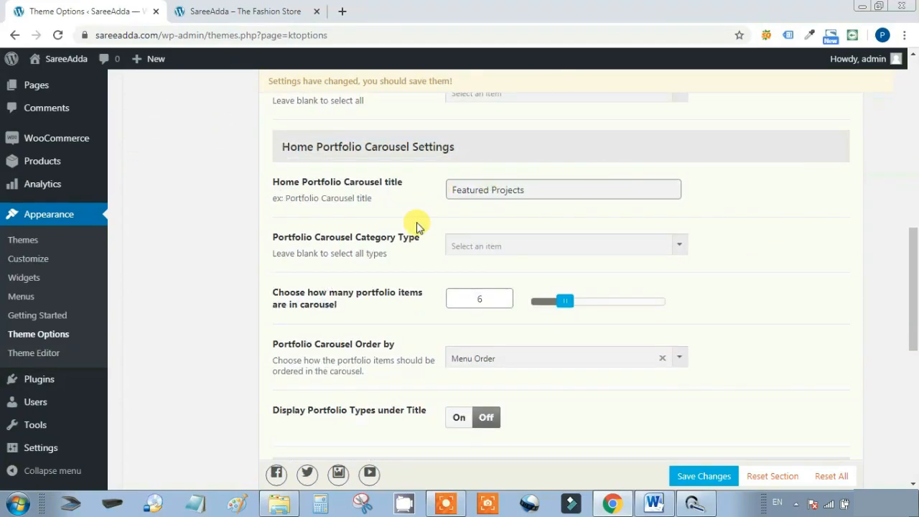
Give the Clean Design item the icon-user icon and retitle it '24*7 Customer Support'
scroll(759, 232, "down", 6)
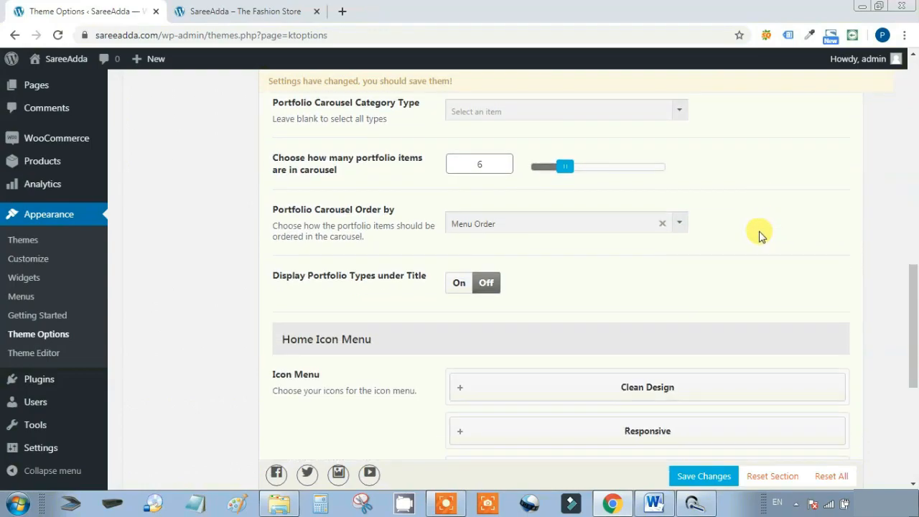
scroll(759, 232, "up", 1)
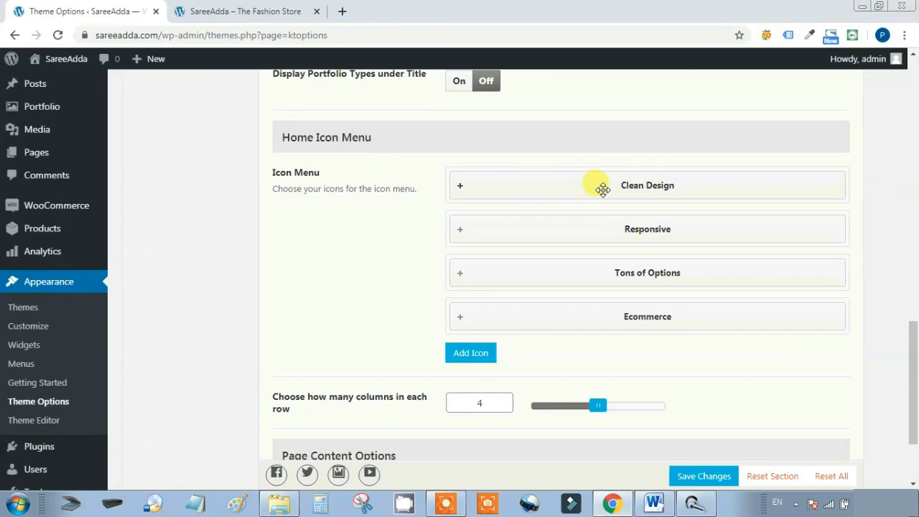
left_click(611, 184)
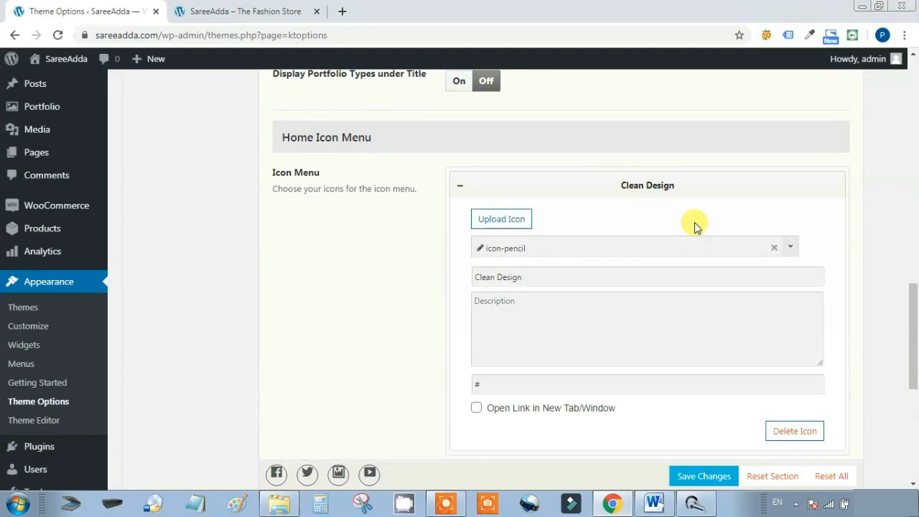
left_click(790, 246)
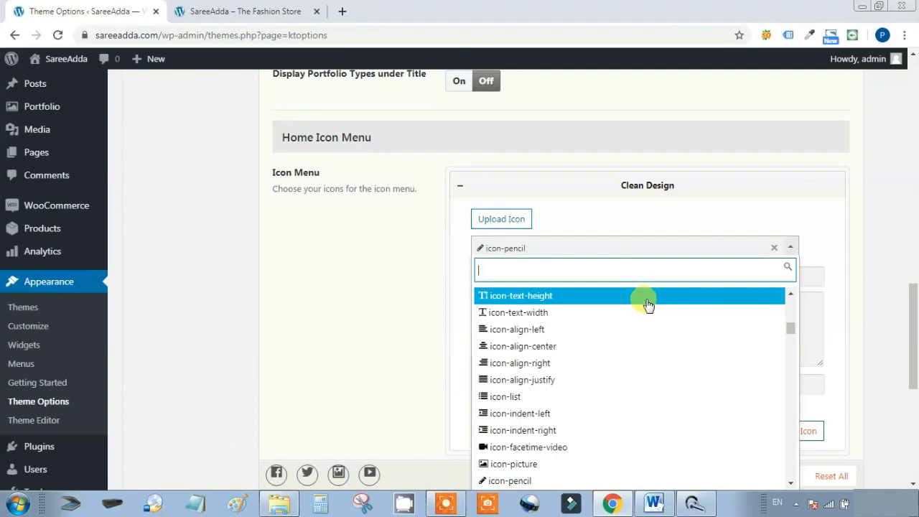
scroll(647, 306, "down", 3)
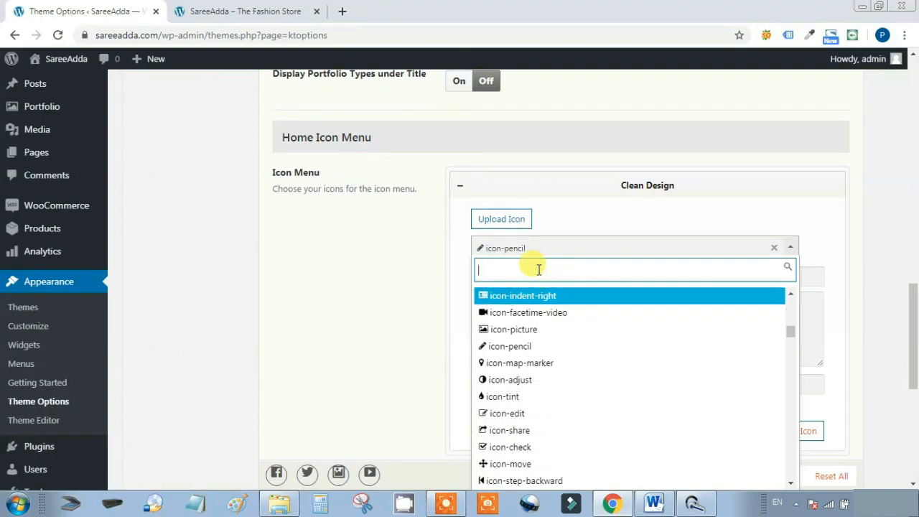
type("use")
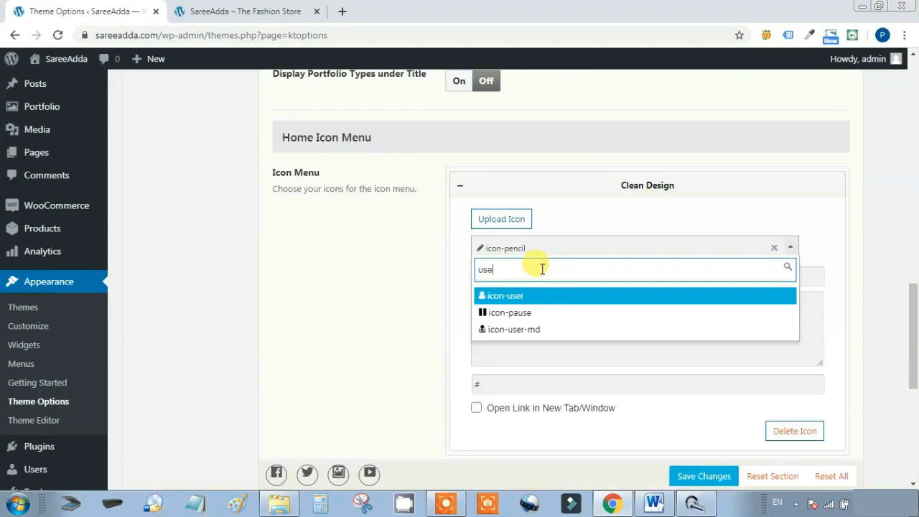
left_click(529, 297)
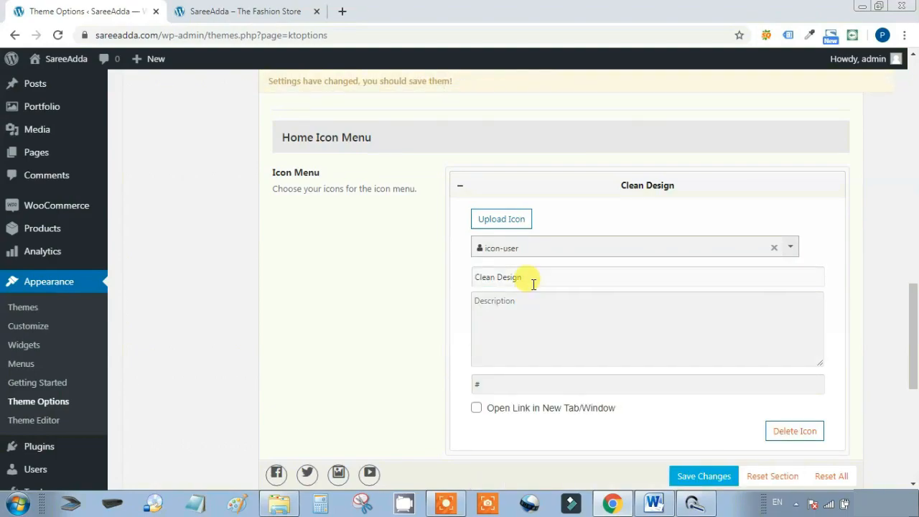
left_click_drag(533, 284, 450, 274)
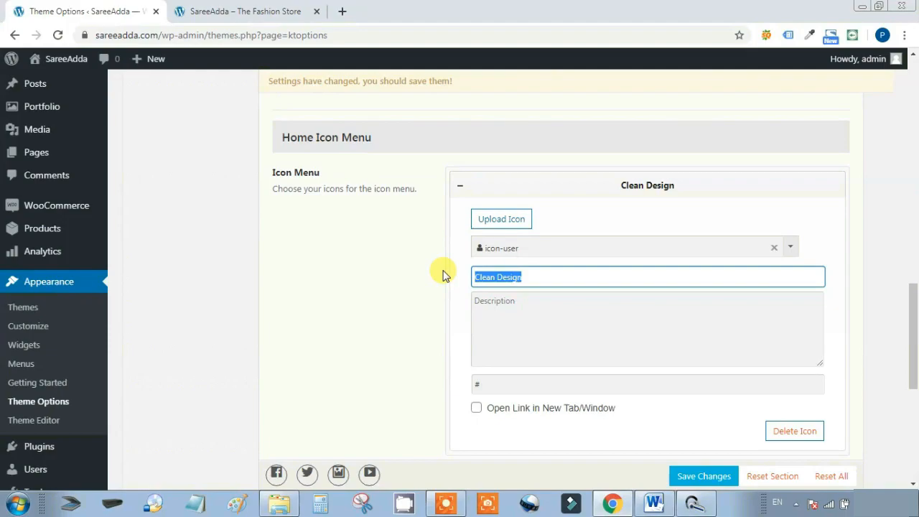
type("24")
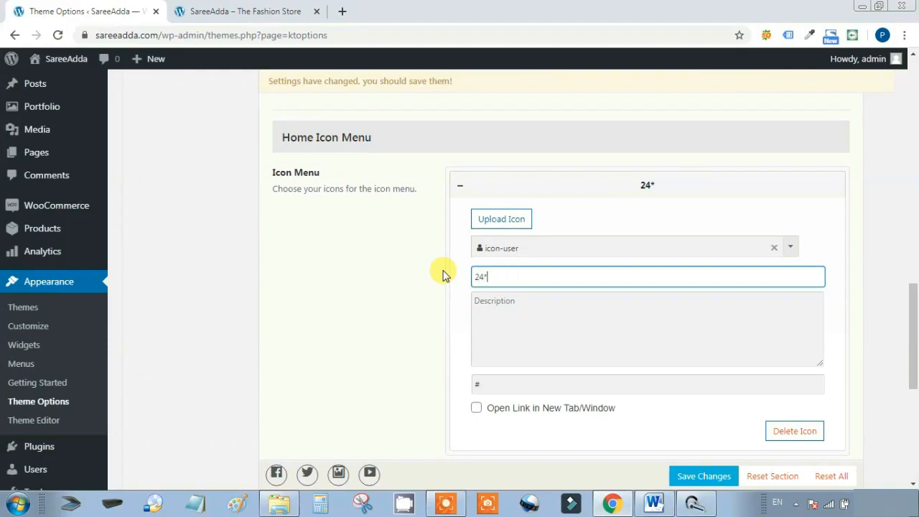
type("*7 Custom")
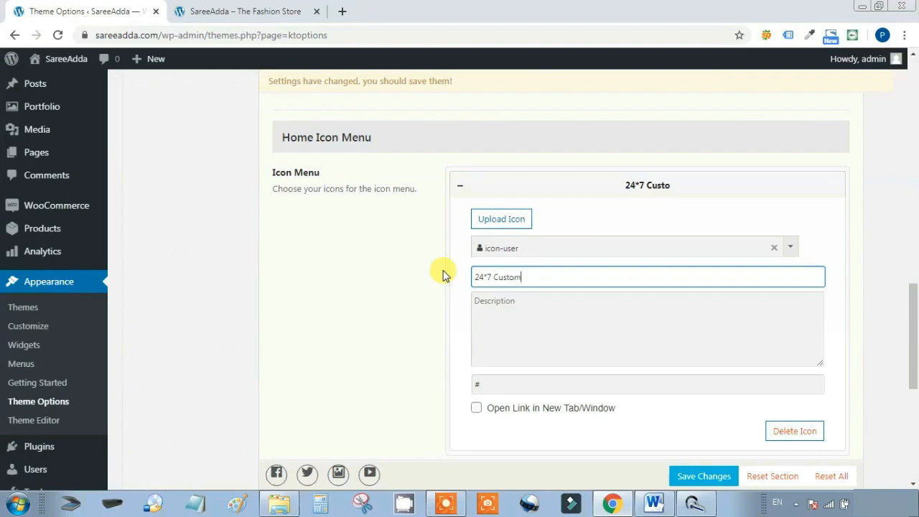
type("er Support")
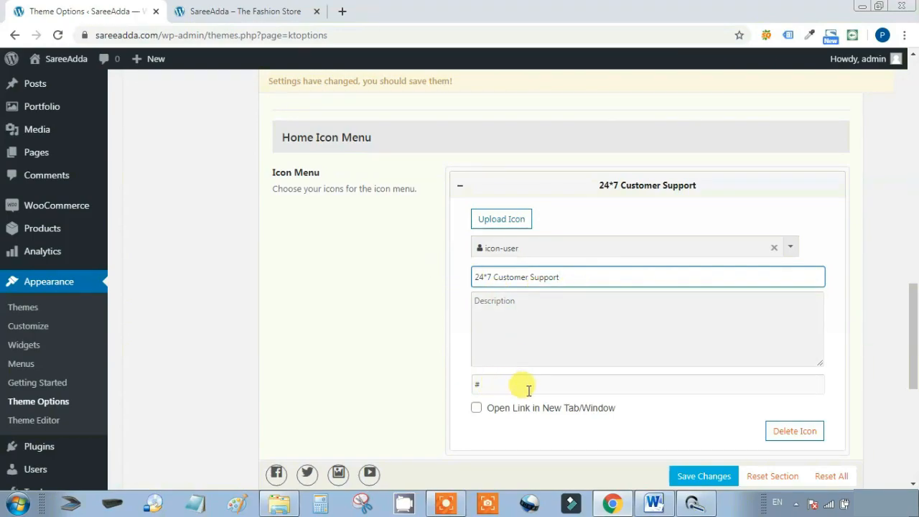
Collapse the item, save the theme options, and dismiss the save error alert
scroll(647, 376, "down", 1)
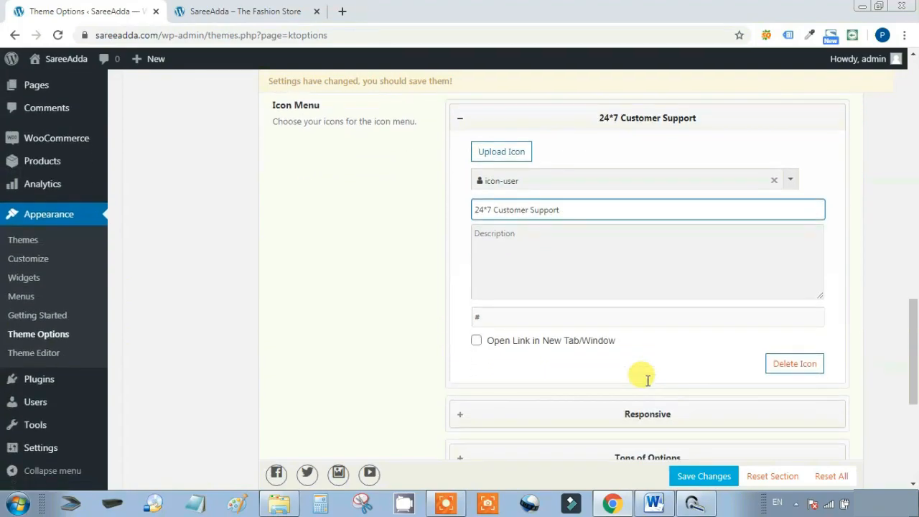
scroll(647, 381, "up", 1)
left_click(649, 185)
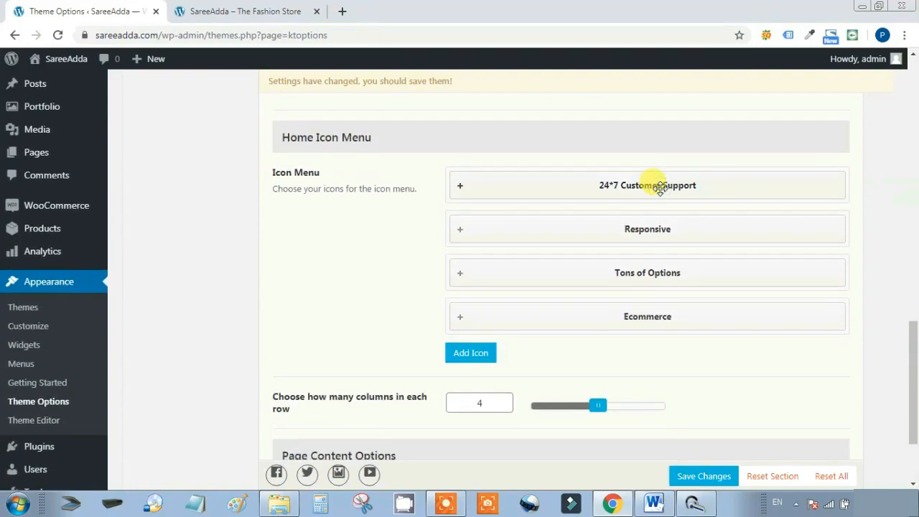
left_click(698, 477)
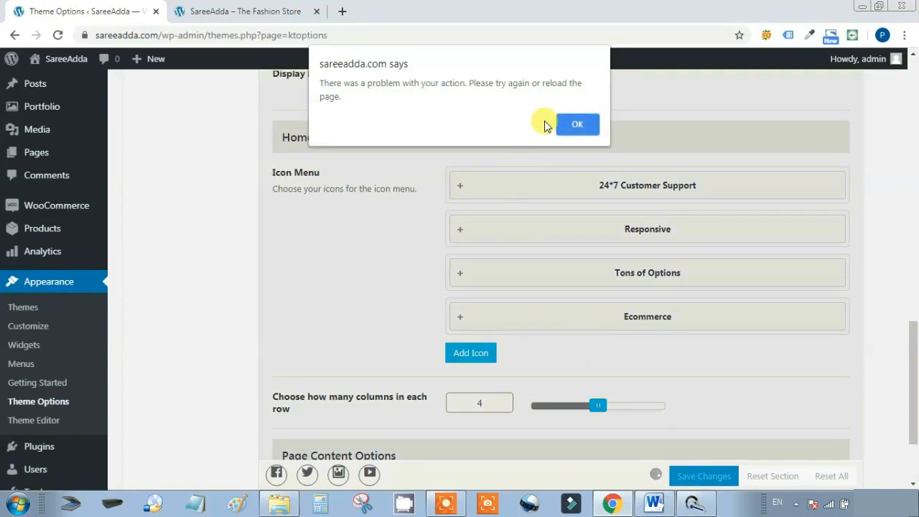
left_click(579, 122)
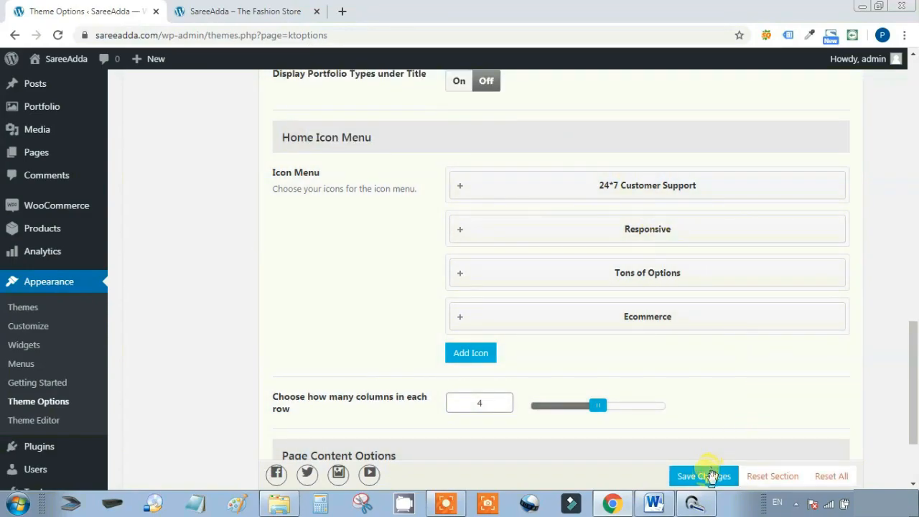
Save again, reload the storefront to see the 24*7 Customer Support box, then return to Theme Options
left_click(708, 477)
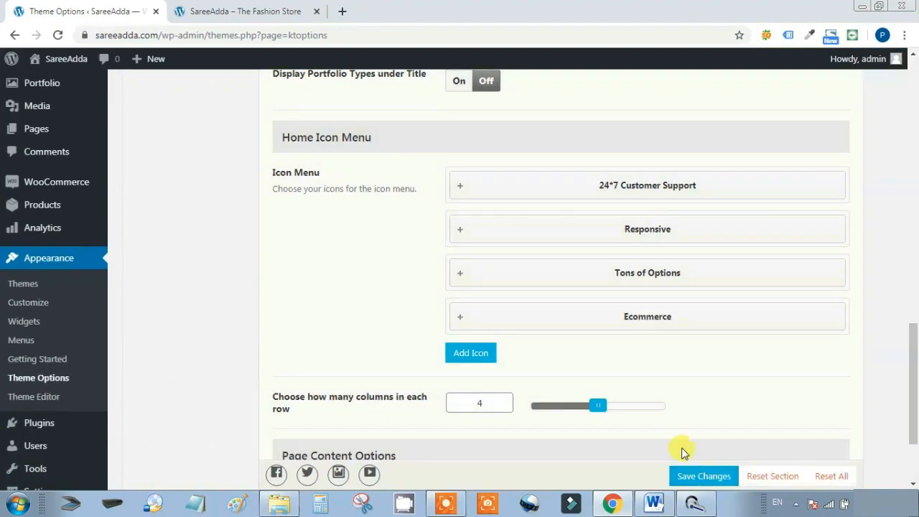
left_click(248, 11)
left_click(57, 34)
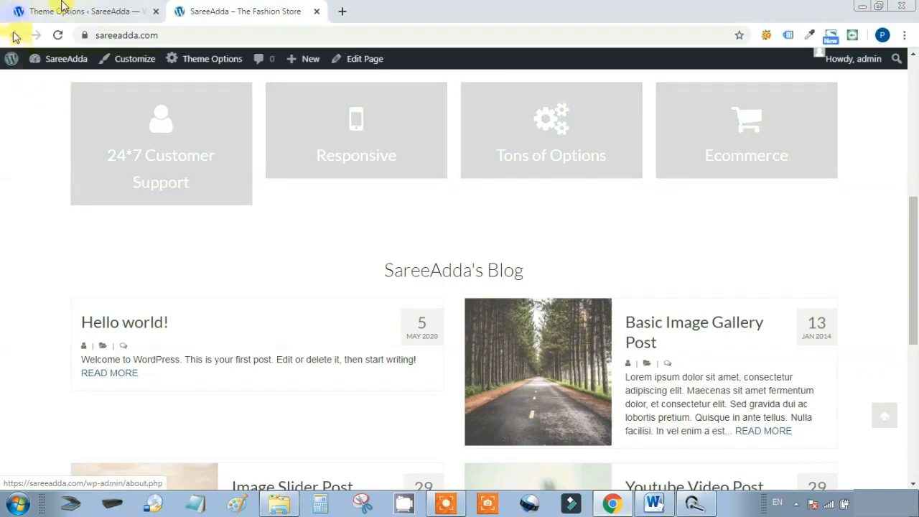
left_click(63, 7)
Give the Responsive item the icon-map-marker icon and retitle it 'All India Free Delievery'
left_click(649, 228)
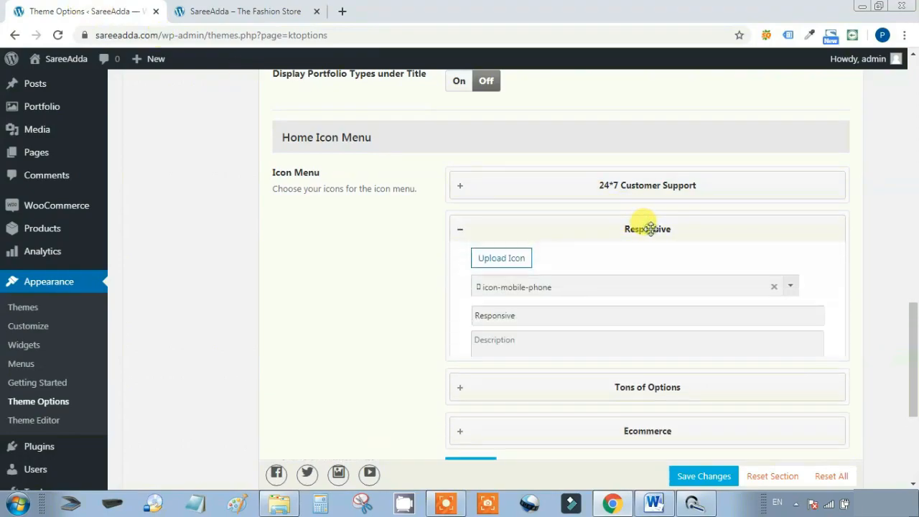
left_click(575, 293)
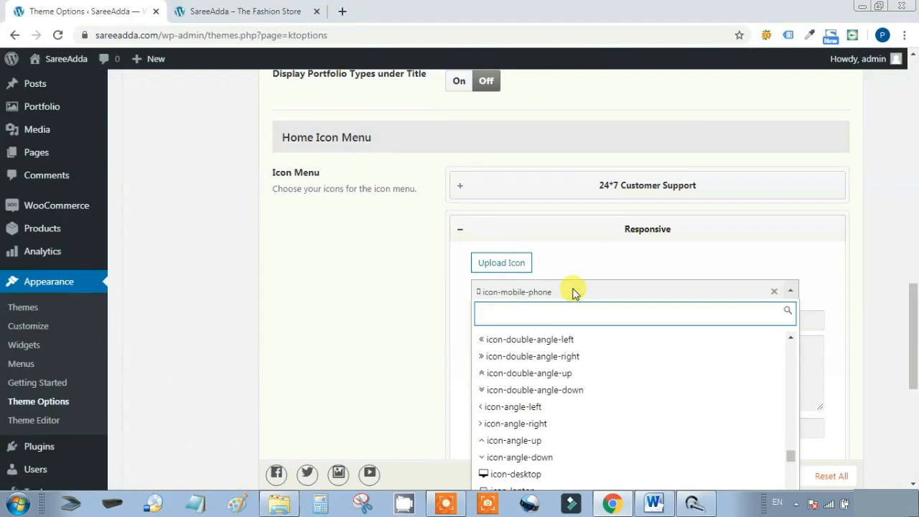
type("map")
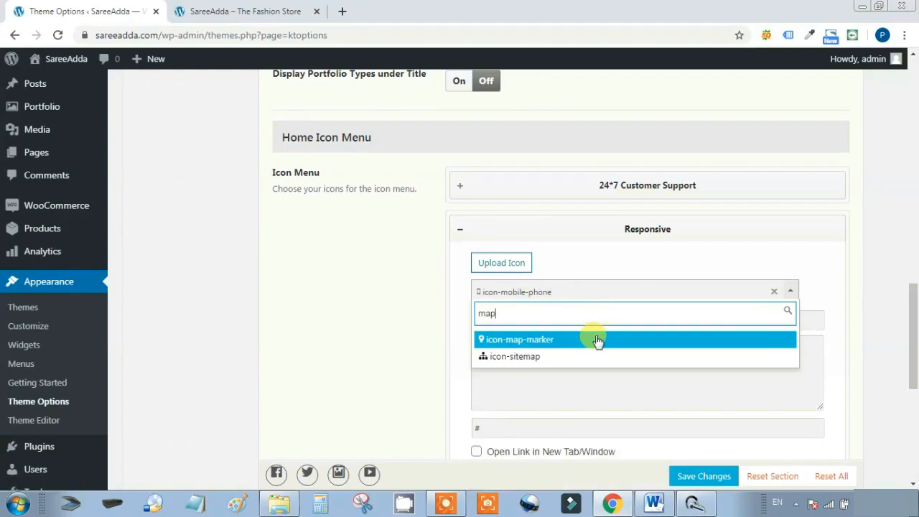
left_click(597, 340)
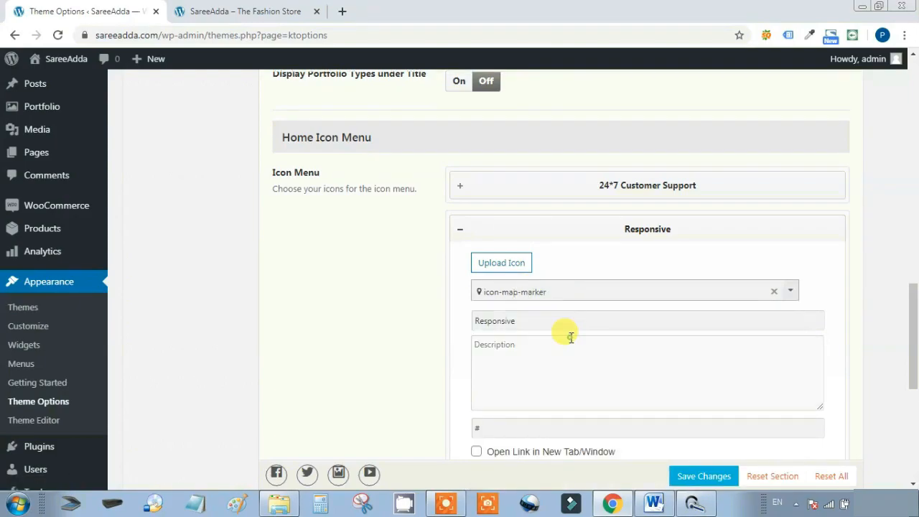
left_click_drag(550, 321, 466, 323)
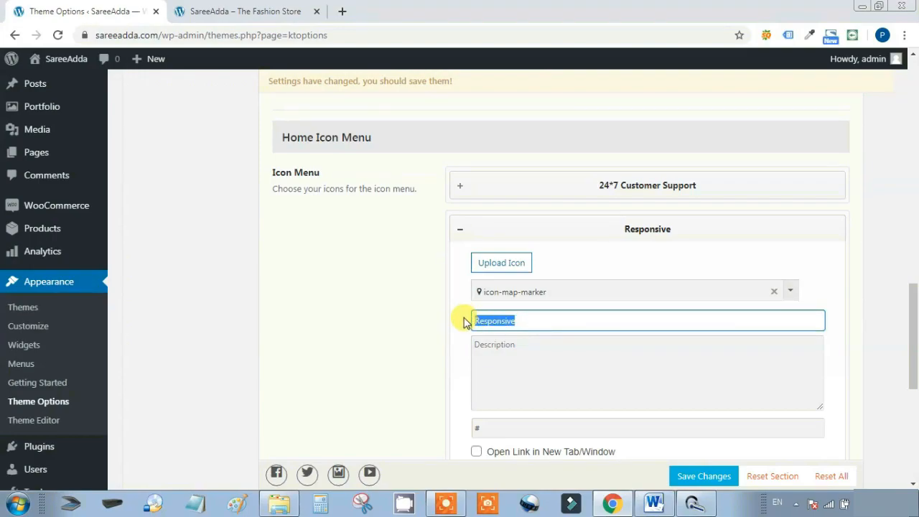
type("All In")
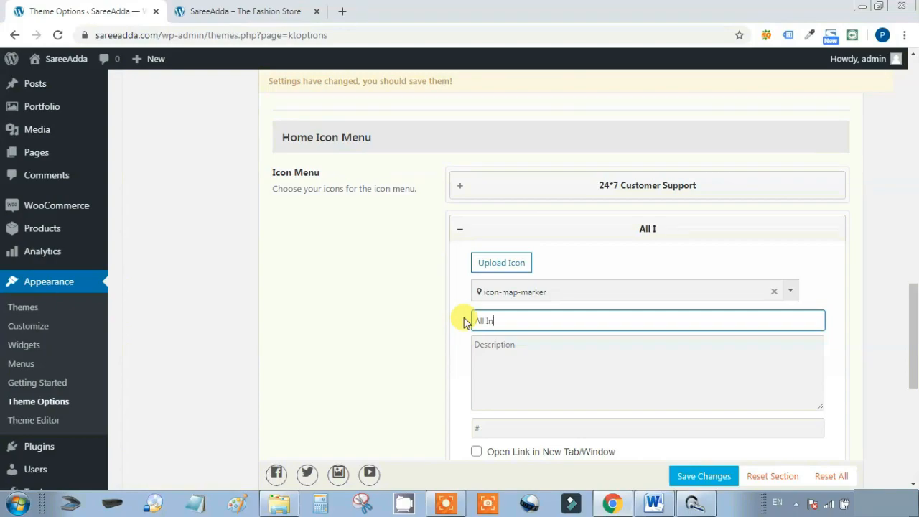
type("dia Free De")
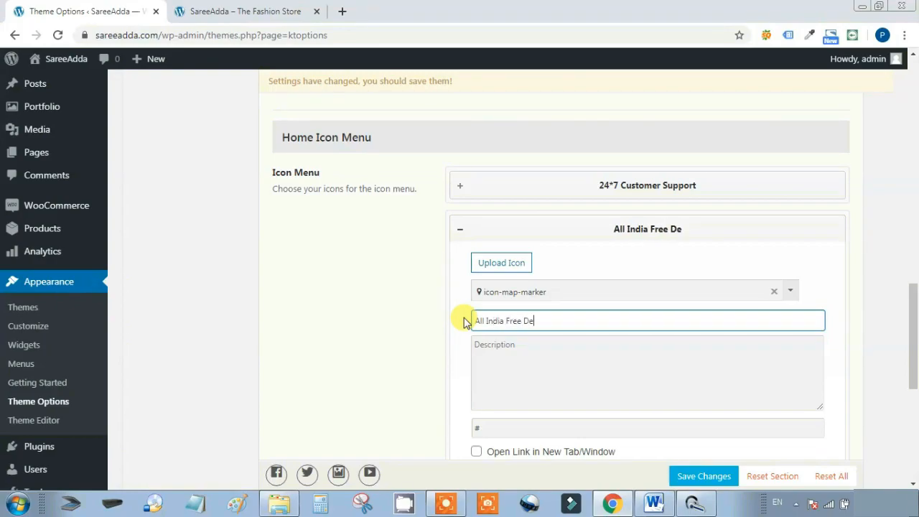
type("lievery")
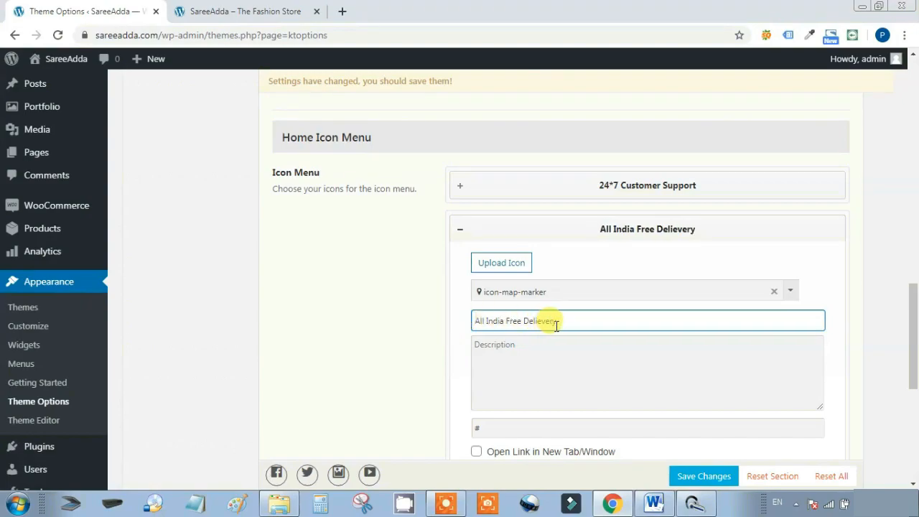
scroll(566, 319, "down", 1)
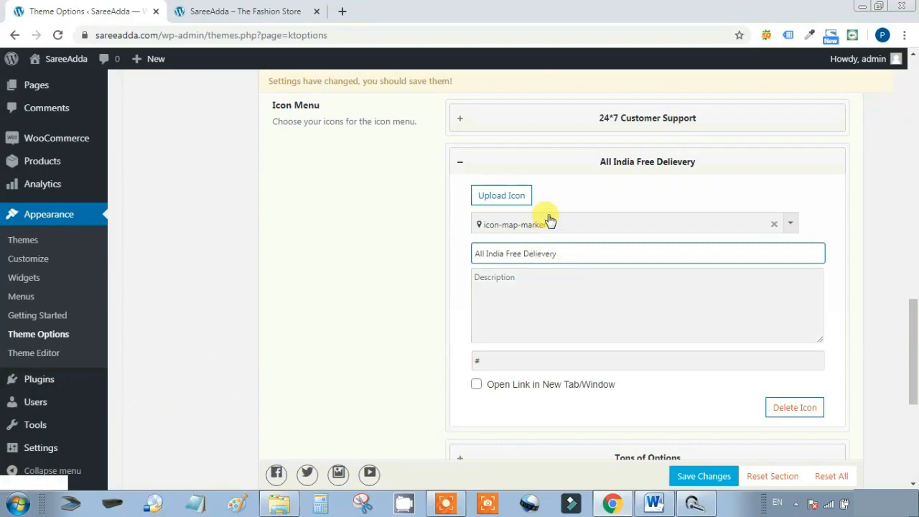
left_click(576, 159)
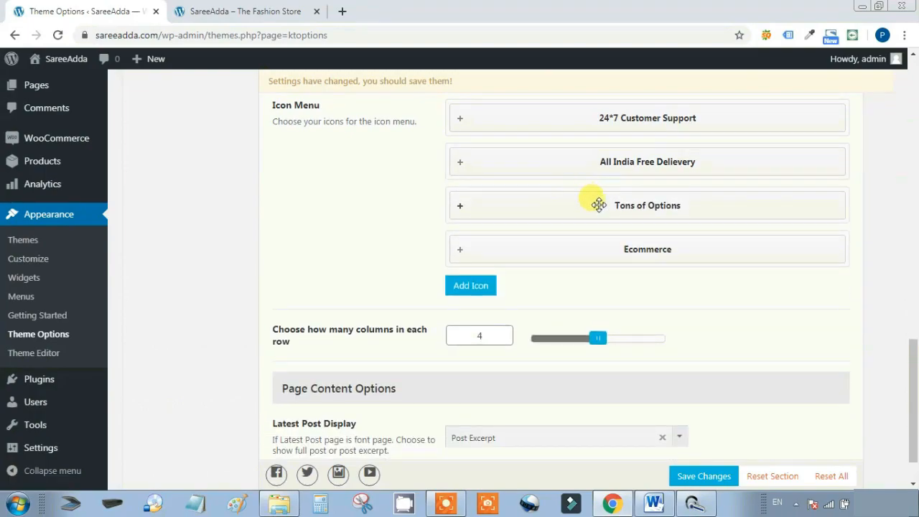
Set the Tons of Options item's icon to icon-tasks
left_click(602, 208)
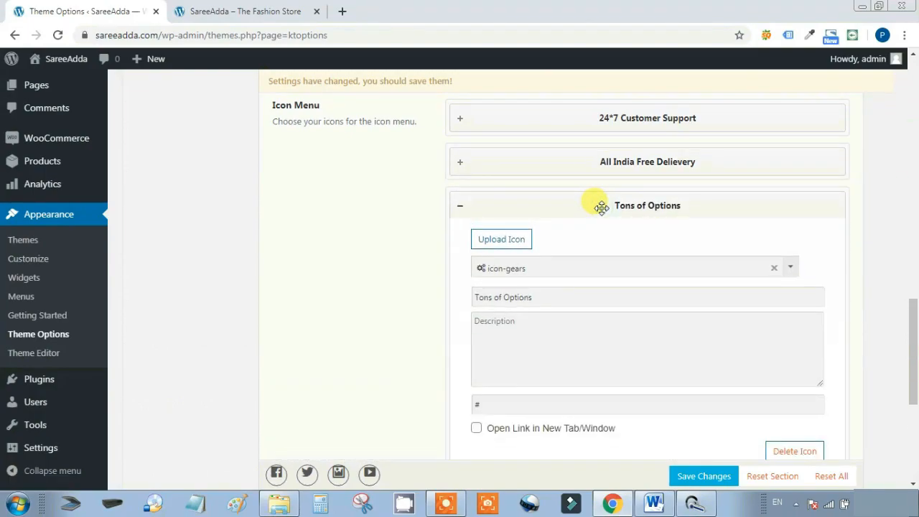
left_click(548, 268)
type("too")
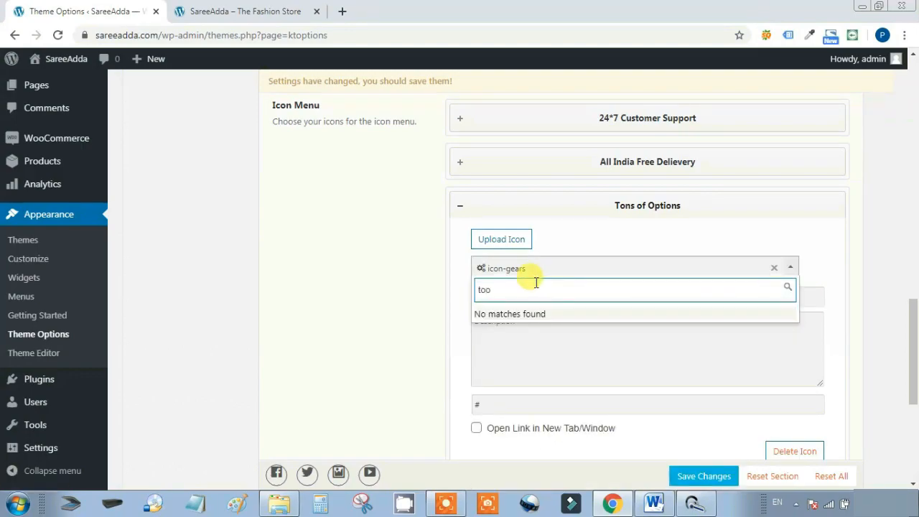
key("BackSpace")
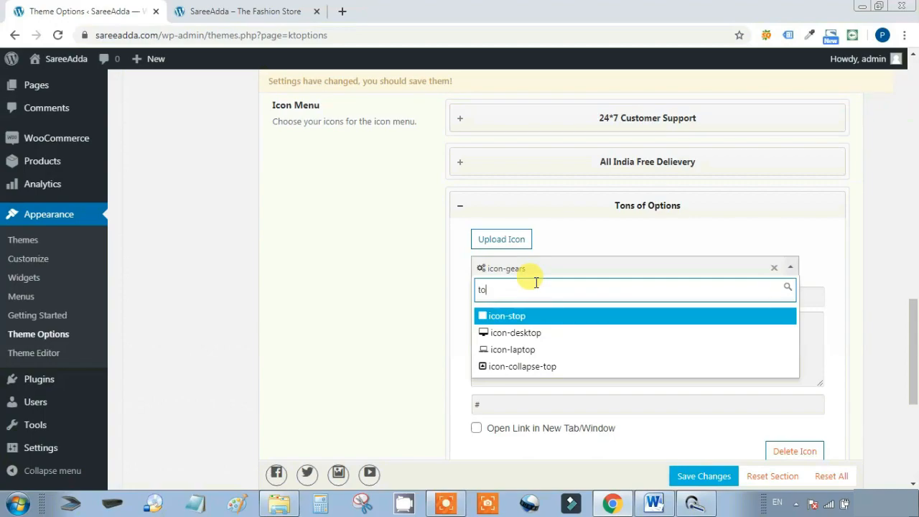
key("BackSpace")
key("BackSpace")
type("tas")
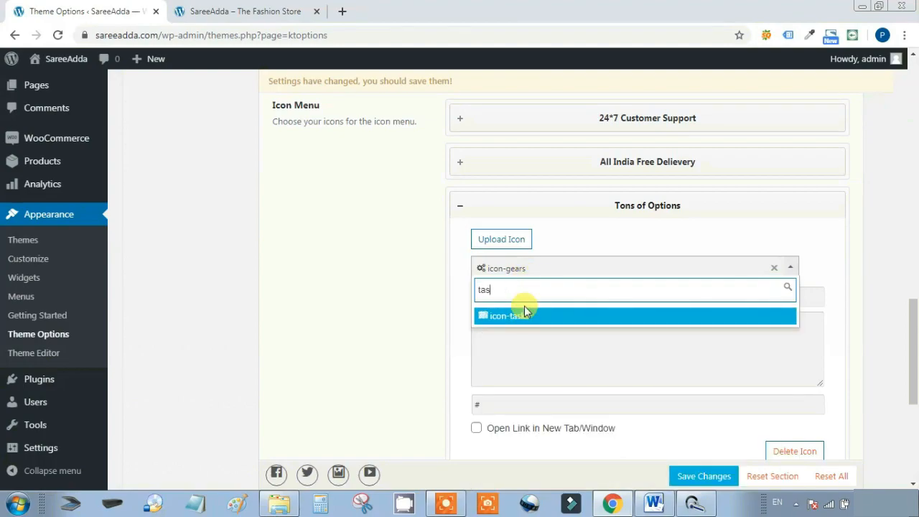
left_click(525, 315)
Retitle that item 'SSL Secured Website' and expand the Ecommerce entry
left_click_drag(558, 298, 454, 294)
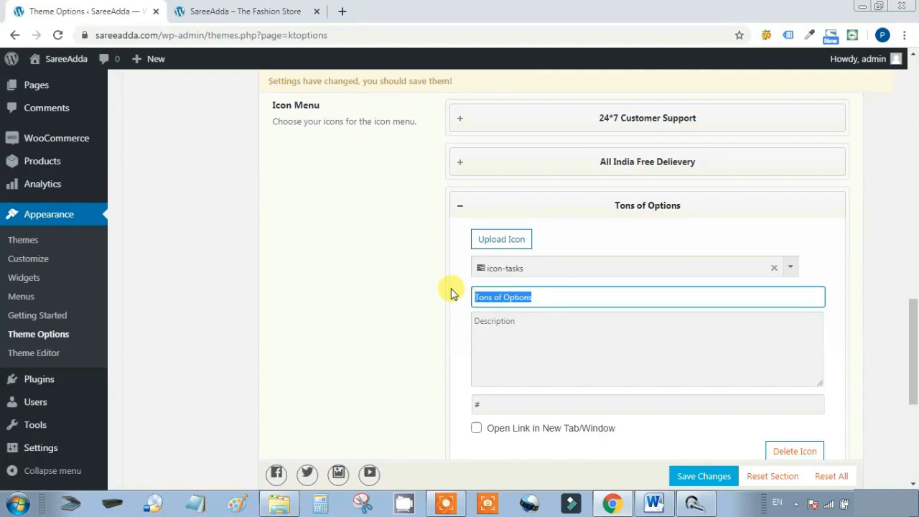
type("SSL")
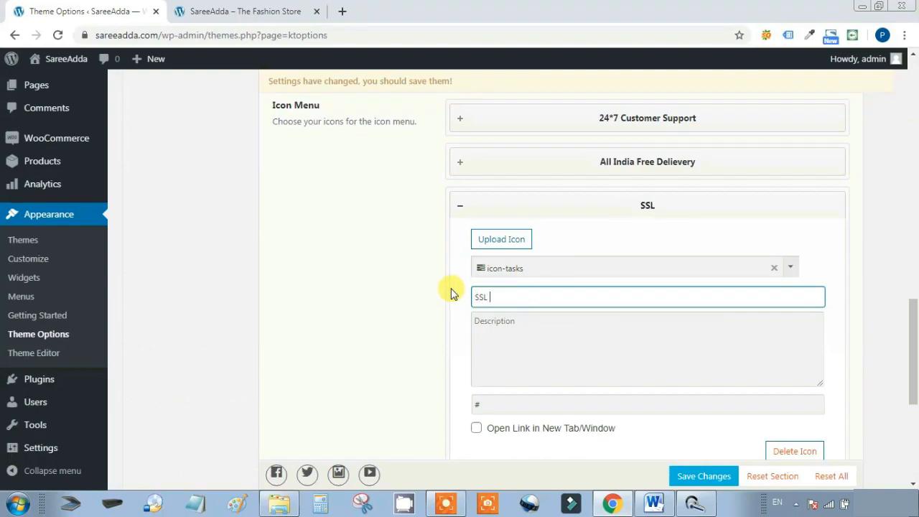
type(" Secured")
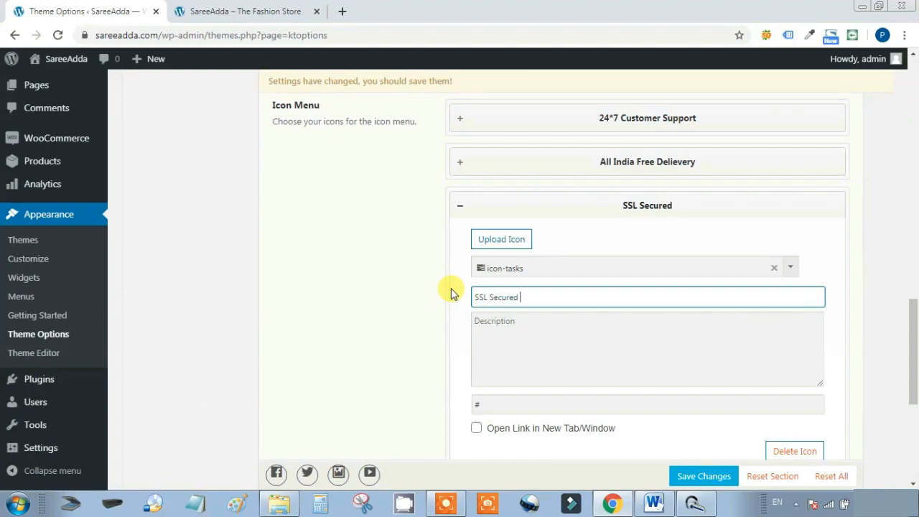
type(" Websi")
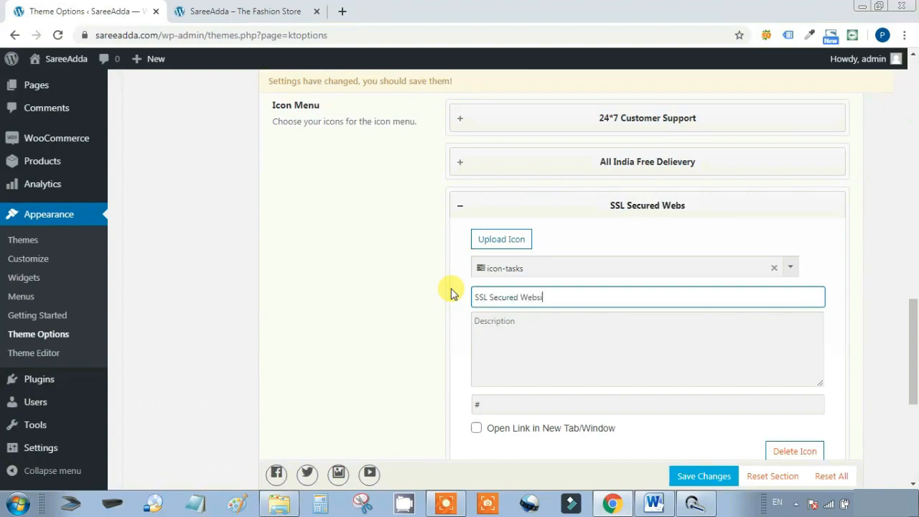
type("te")
left_click(697, 201)
left_click(697, 205)
left_click(698, 206)
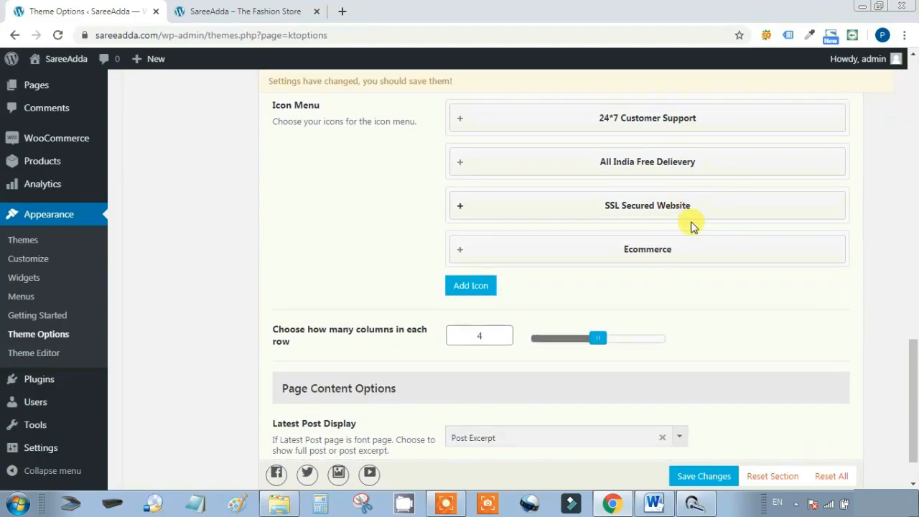
left_click(679, 248)
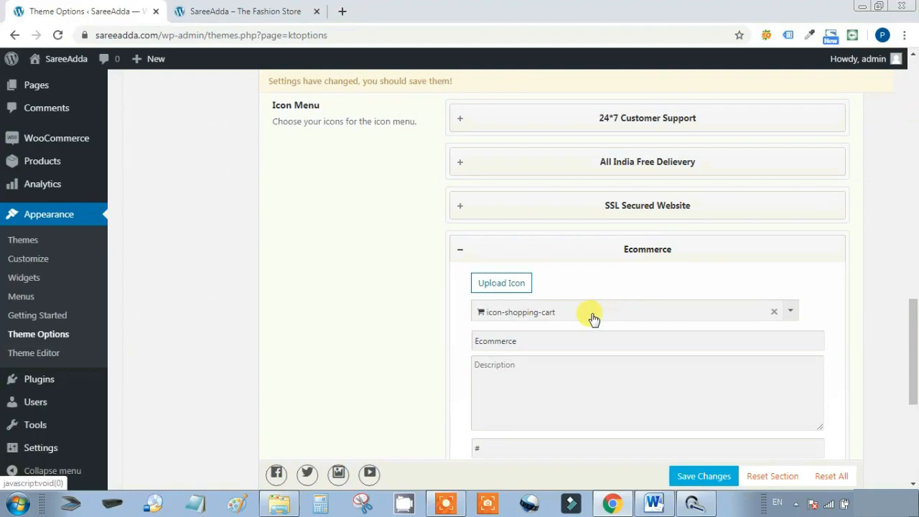
Replace the Ecommerce title with 'Lowest Price Guaranteed', collapse it, and save the theme options
left_click_drag(554, 335, 448, 343)
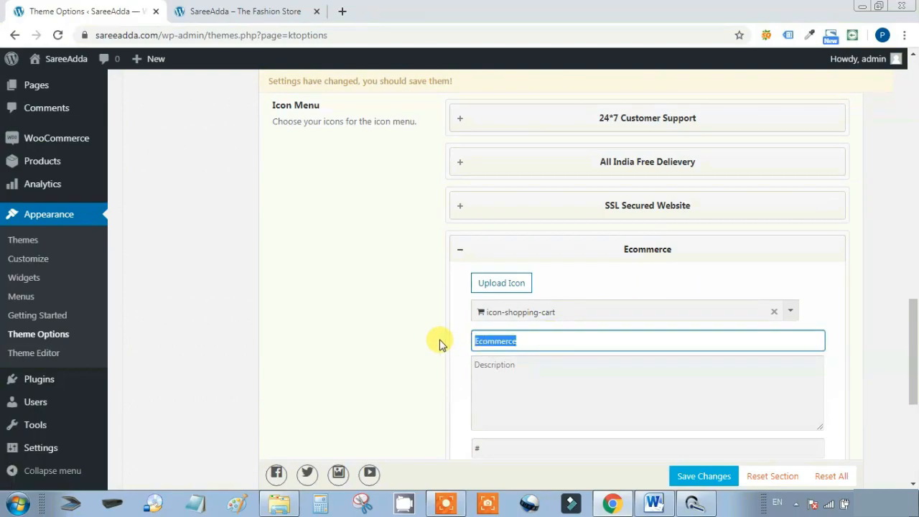
type("Lowest")
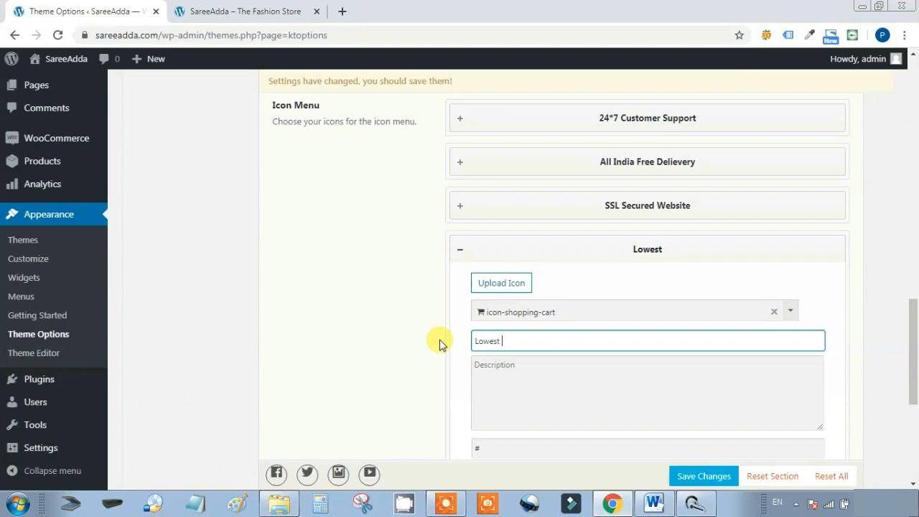
type(" Price Gu")
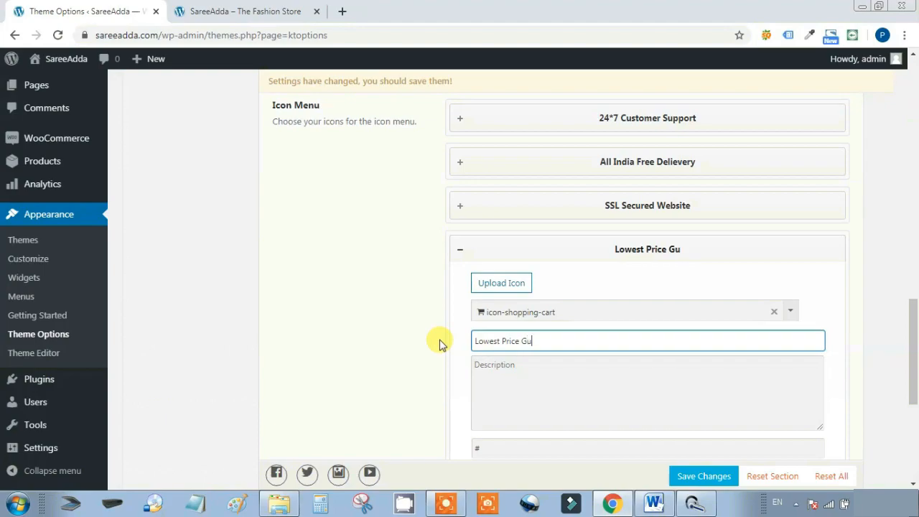
type("aranteed")
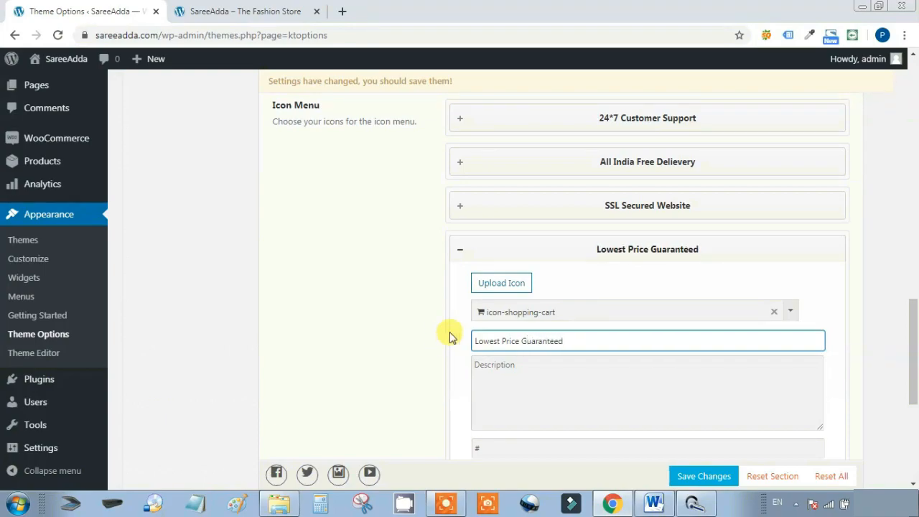
left_click(556, 249)
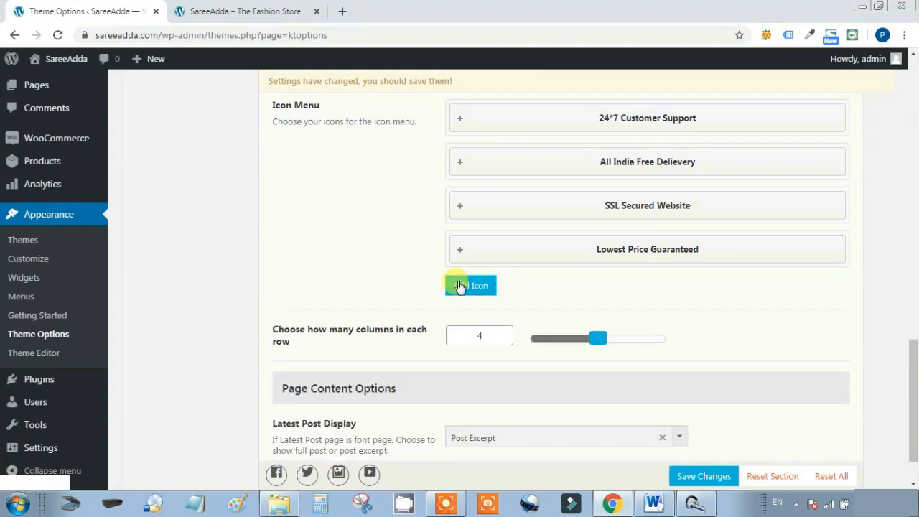
left_click(714, 477)
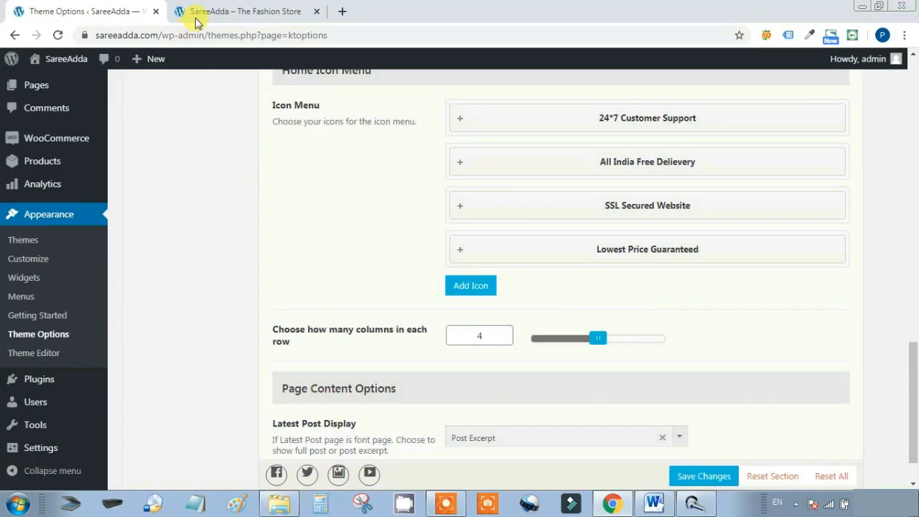
Reload the SareeAdda storefront to view the four renamed icon boxes, then return to Theme Options
left_click(229, 9)
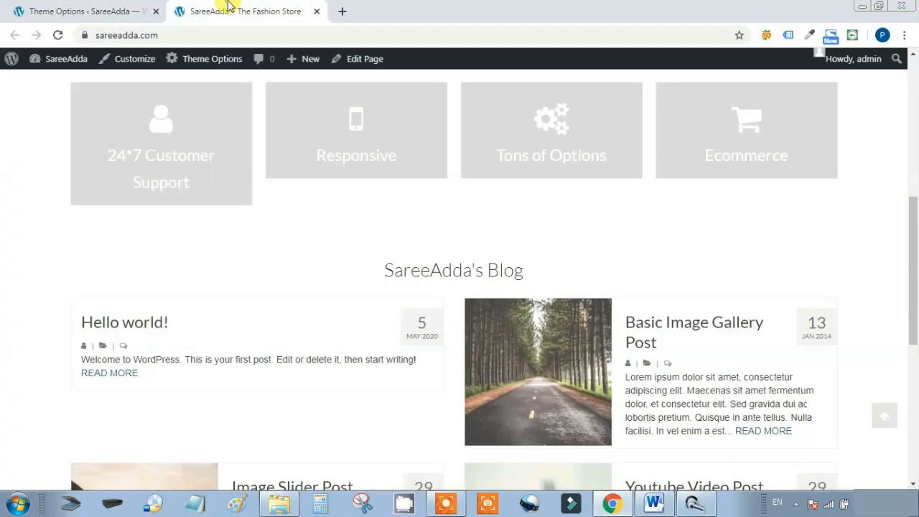
left_click(58, 35)
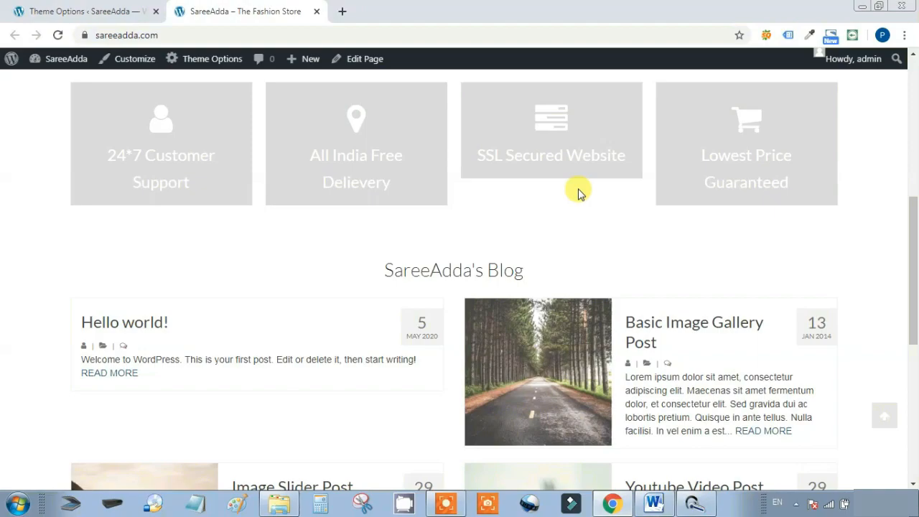
key("ctrl+Tab")
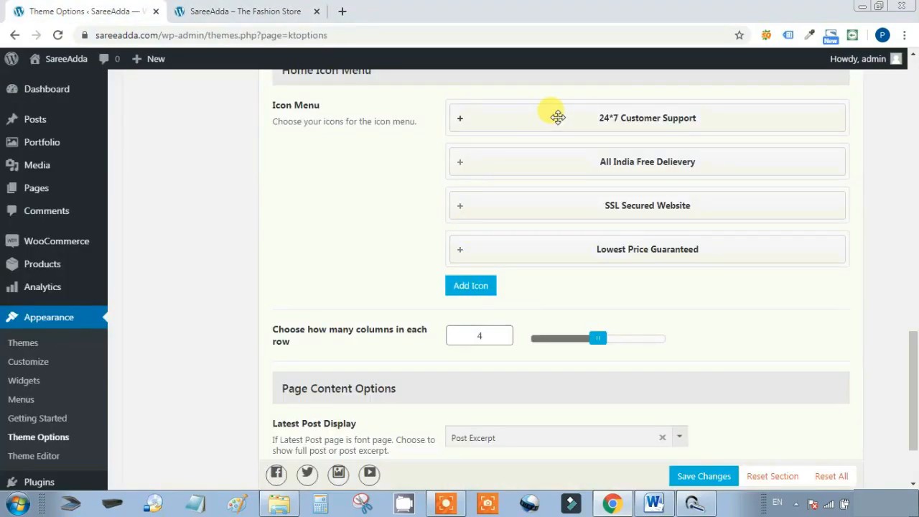
Inspect the 24*7 Customer Support entry's link and compare it with the storefront icon boxes
left_click(558, 117)
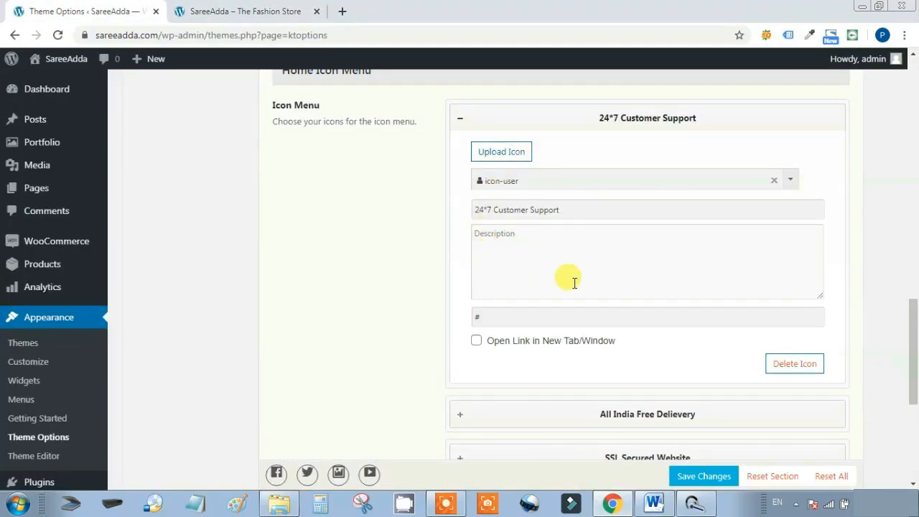
left_click(486, 320)
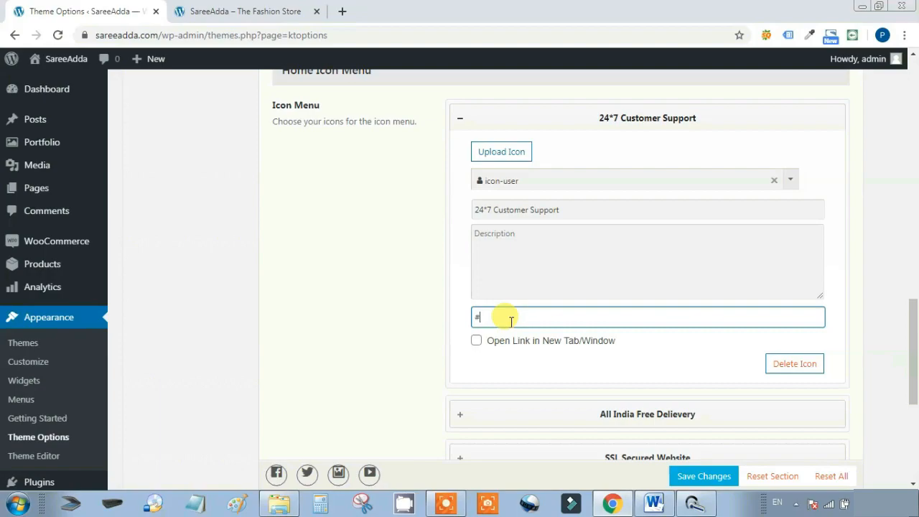
left_click(261, 8)
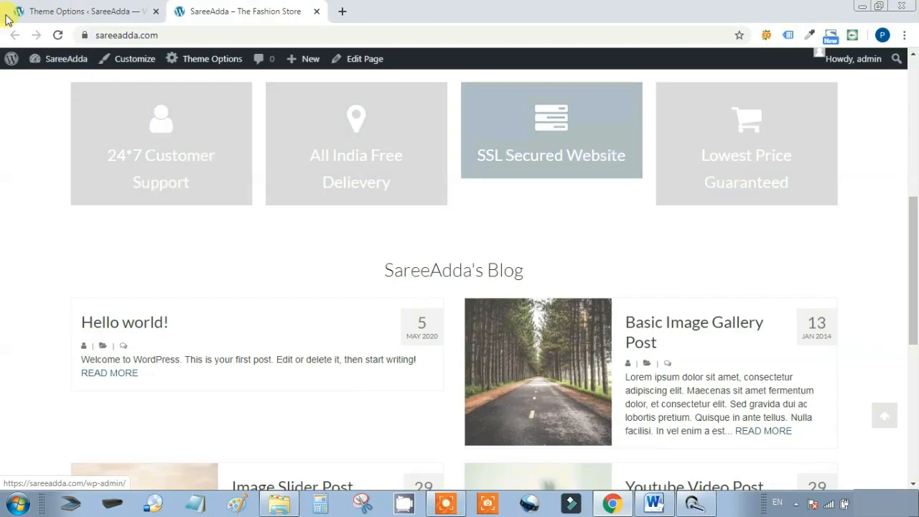
left_click(38, 8)
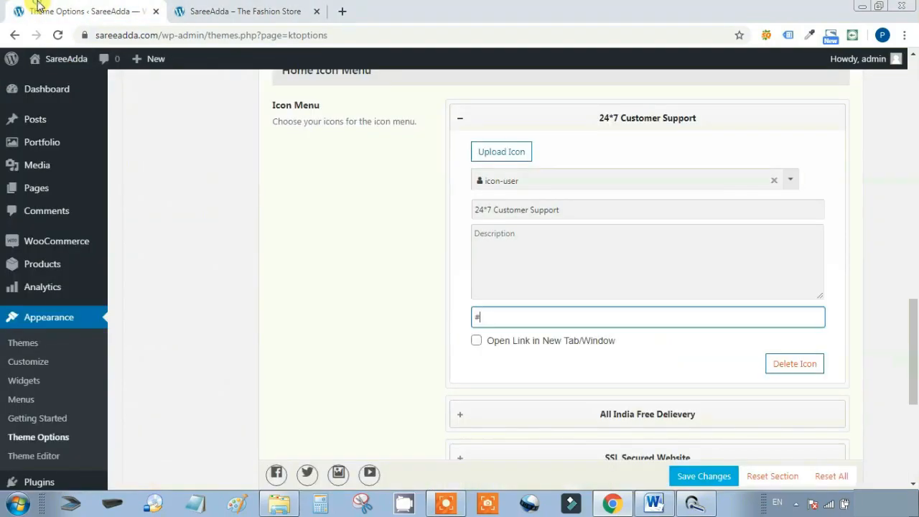
left_click(537, 116)
Append 'For All Transactions' to the SSL Secured Website title, save, and switch to the storefront
left_click(587, 204)
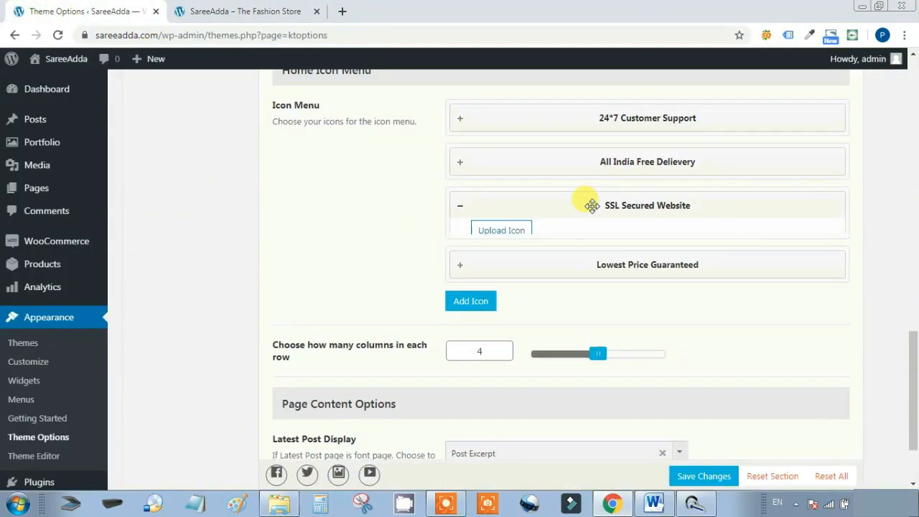
left_click(579, 297)
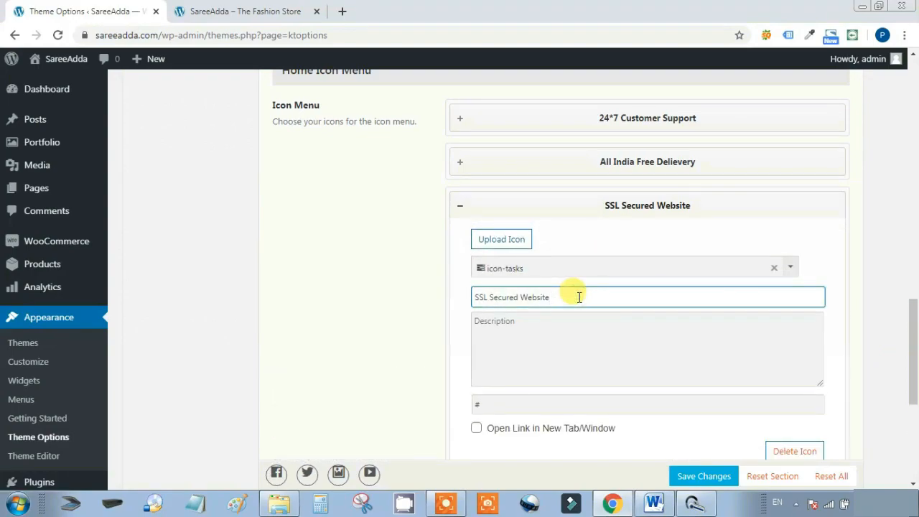
type("For All")
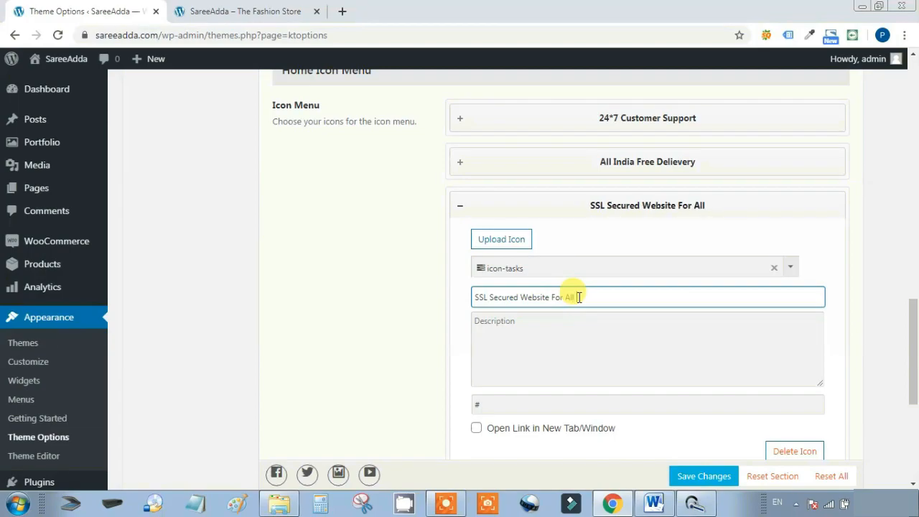
type(" Tran")
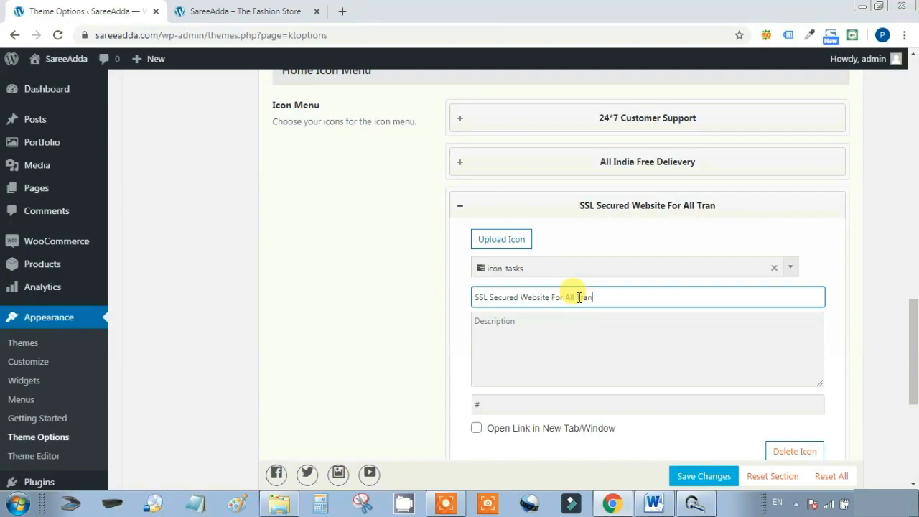
type("sac")
type("tions")
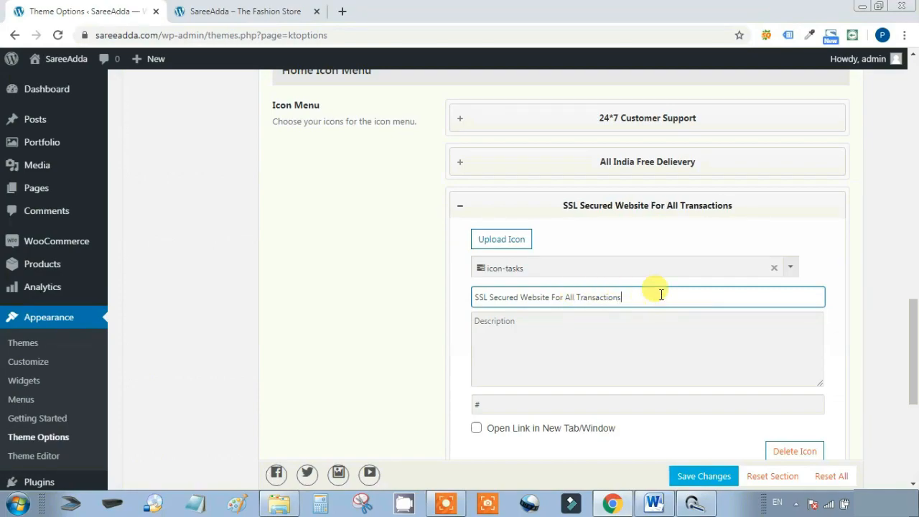
left_click(640, 206)
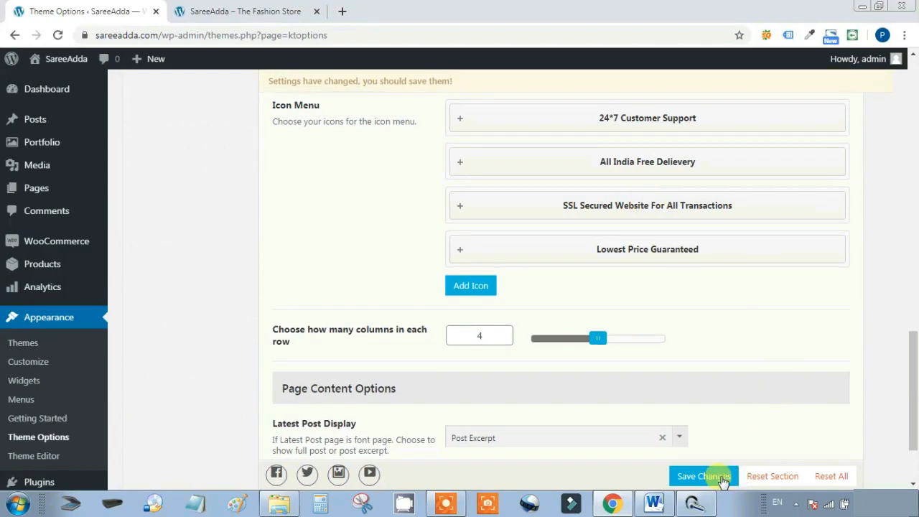
left_click(701, 476)
left_click(236, 9)
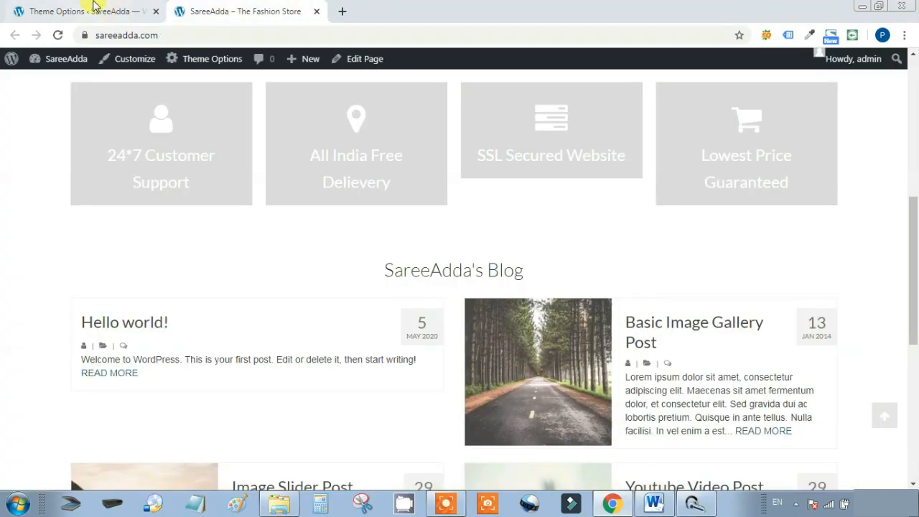
Reload the storefront to check the SSL Secured Website For All Transactions box, then return to Theme Options
left_click(93, 9)
left_click(248, 8)
left_click(58, 34)
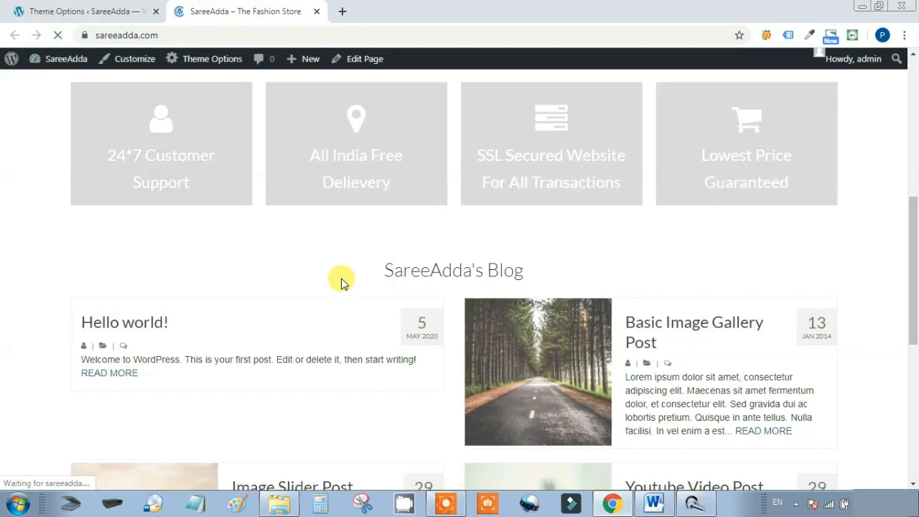
scroll(488, 294, "up", 5)
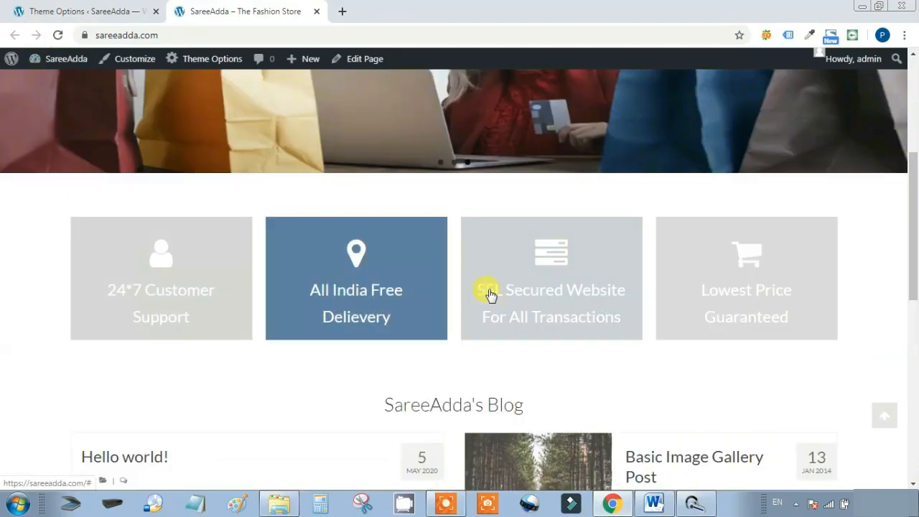
scroll(527, 269, "down", 2)
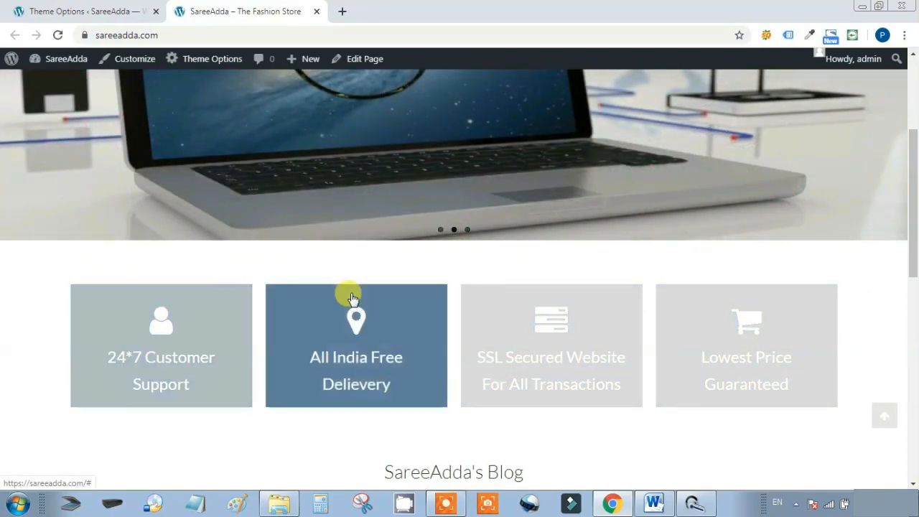
scroll(353, 294, "down", 2)
key("ctrl+Tab")
Save the theme options once more from the Home Icon Menu section
scroll(719, 285, "down", 10)
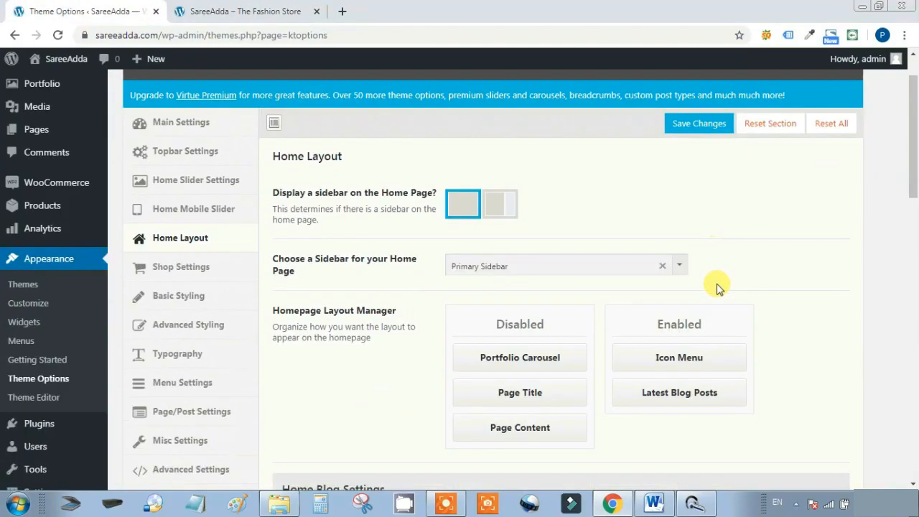
scroll(718, 285, "down", 4)
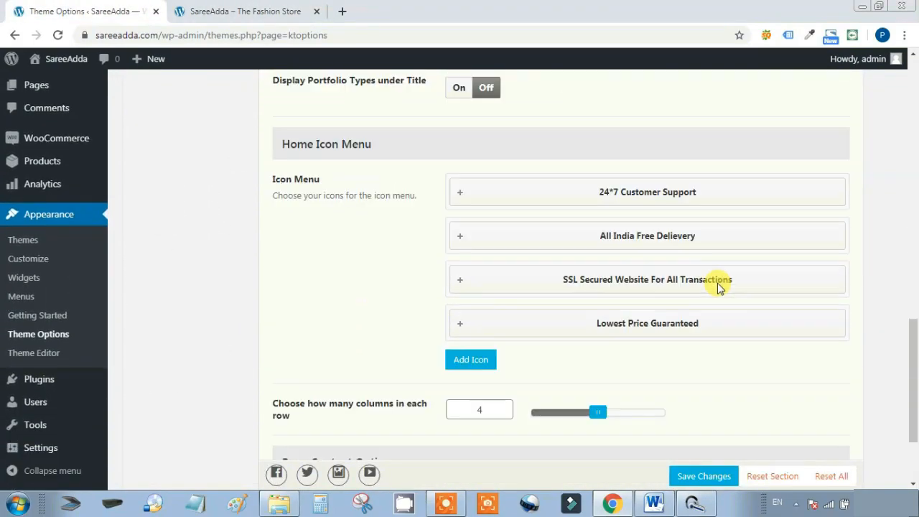
left_click(712, 478)
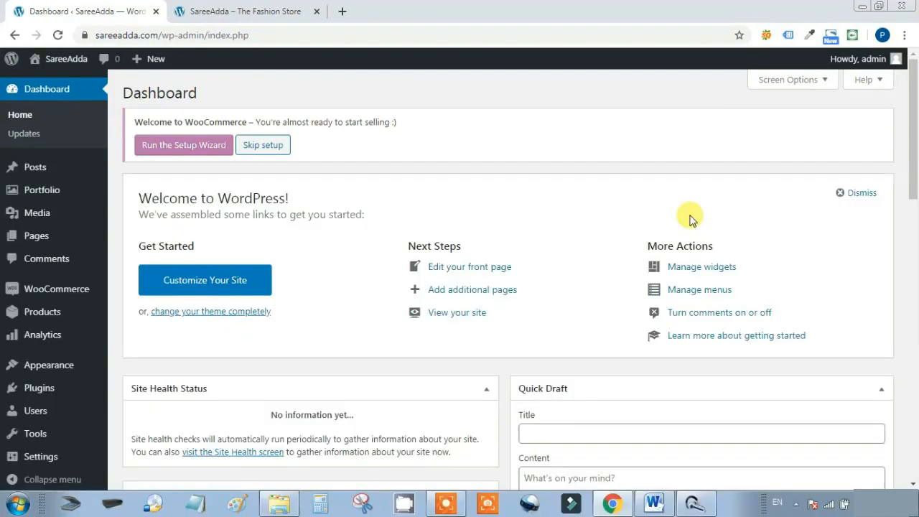
Review the storefront footer's copyright line, then return to the admin Dashboard
left_click(266, 10)
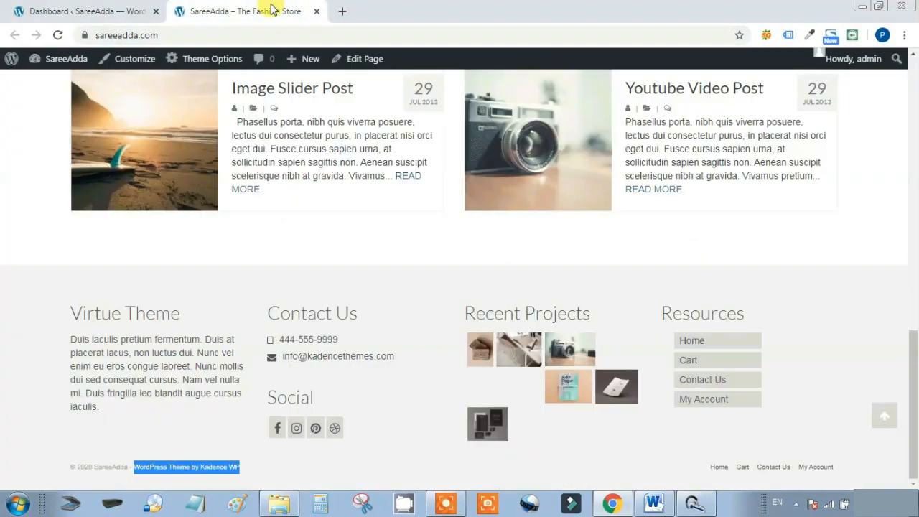
scroll(575, 208, "up", 5)
scroll(620, 215, "up", 4)
scroll(620, 216, "down", 10)
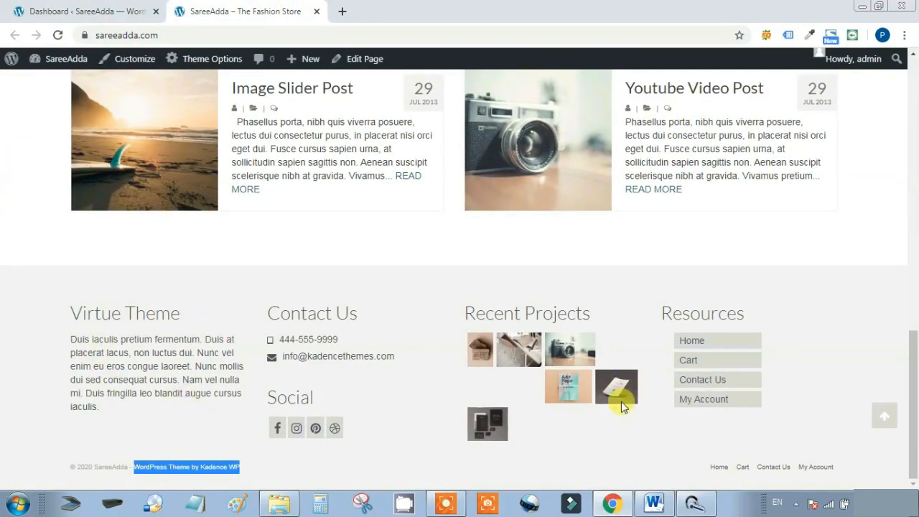
left_click(407, 383)
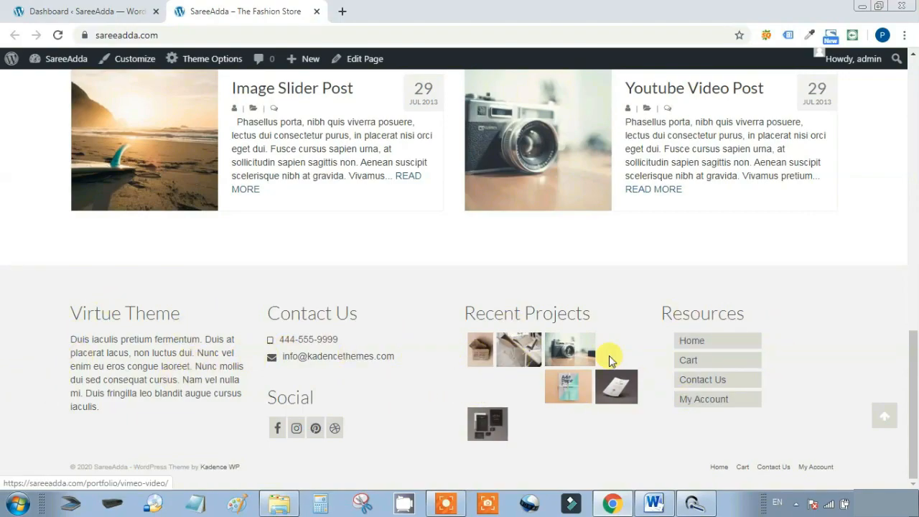
left_click(121, 8)
scroll(470, 269, "down", 1)
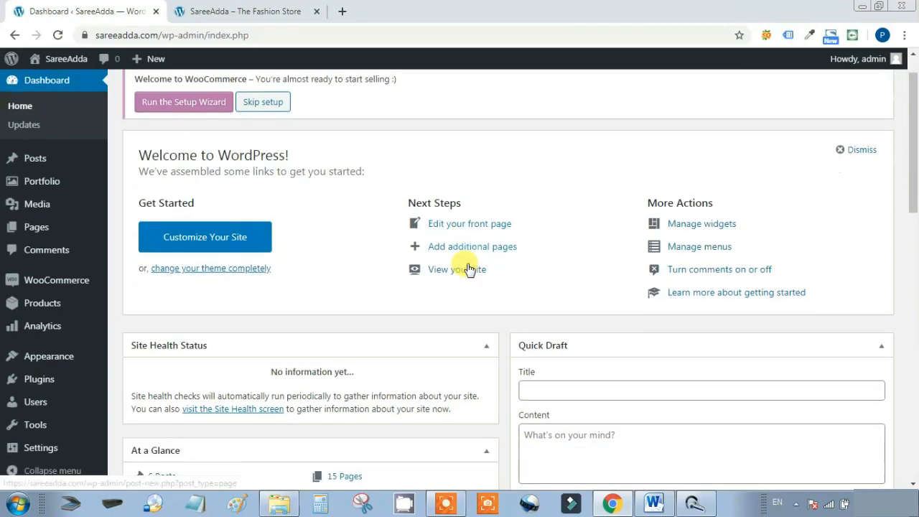
Open Widgets and expand the Virtue Theme Text widget in Footer Column 1
mouse_move(32, 358)
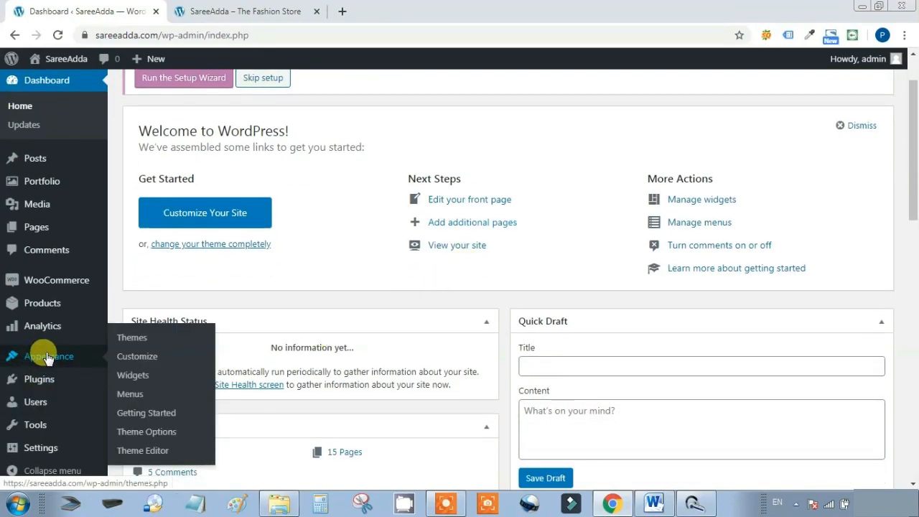
left_click(131, 376)
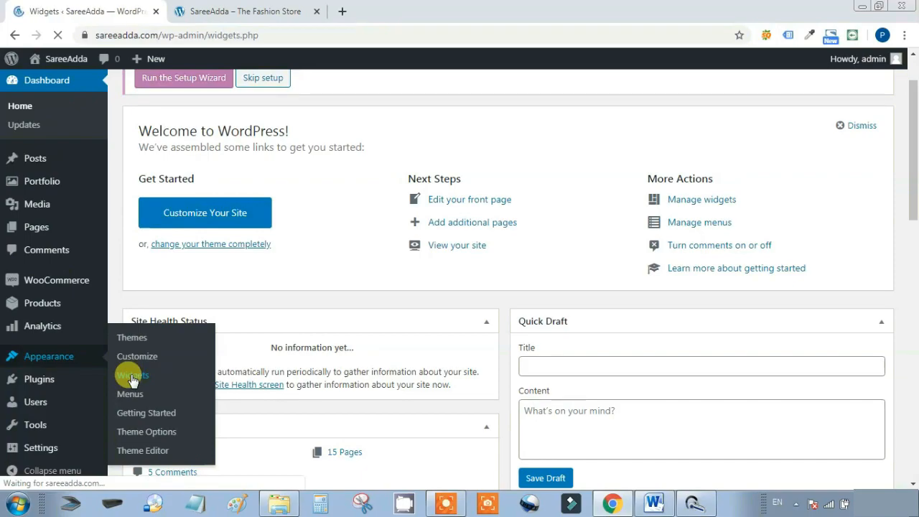
scroll(757, 247, "down", 2)
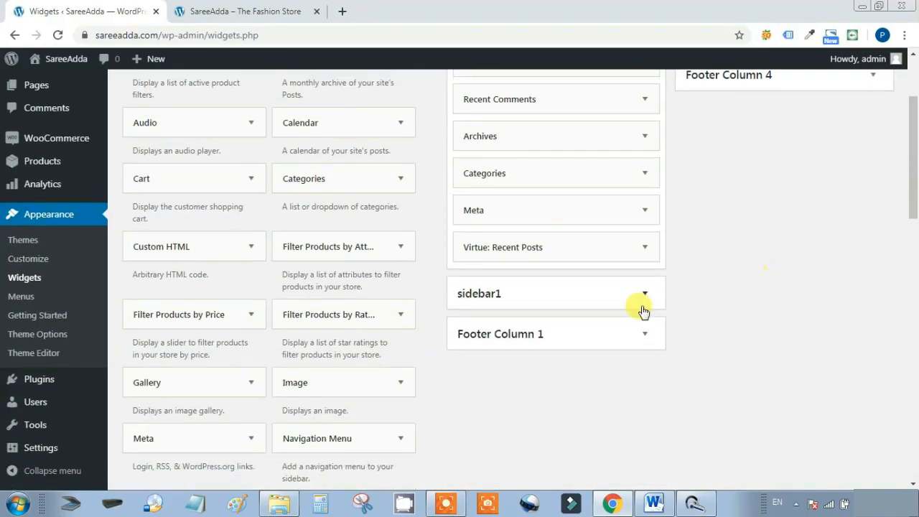
scroll(725, 258, "up", 1)
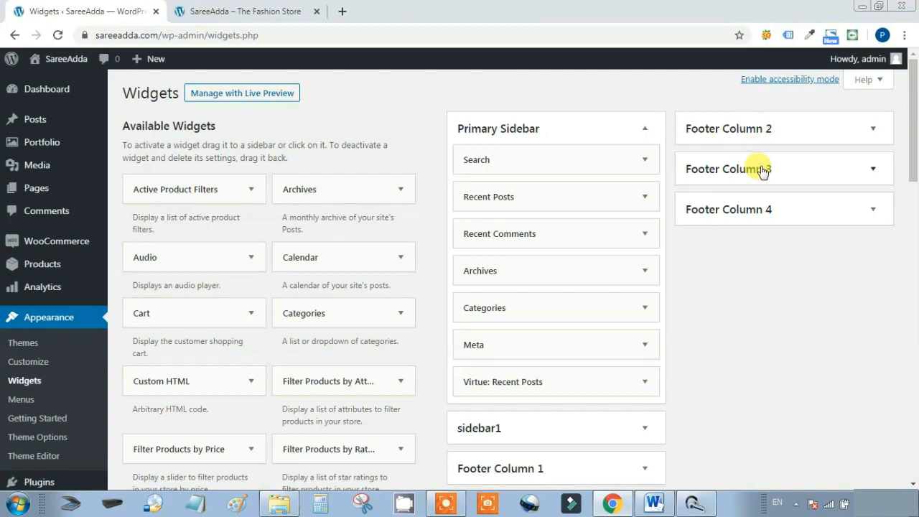
scroll(786, 230, "down", 1)
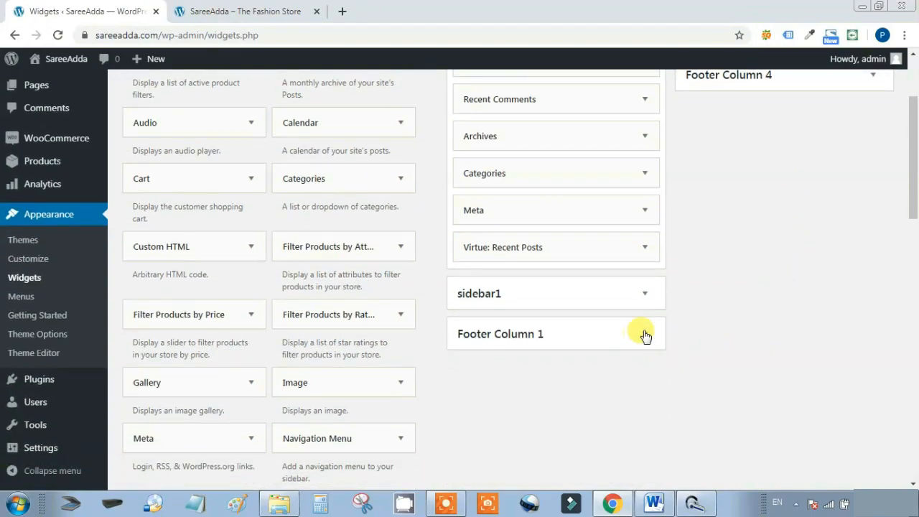
left_click(644, 333)
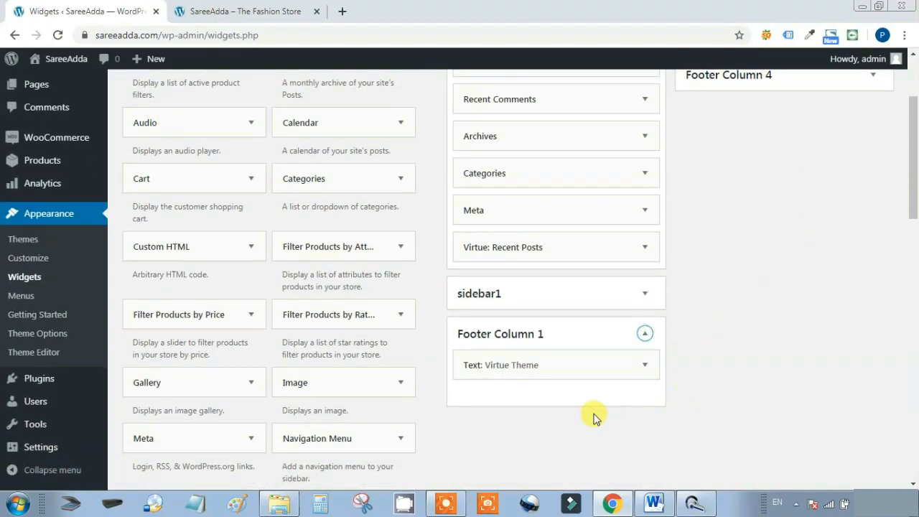
left_click(644, 365)
Retitle the Text widget 'SareeAdda', save it, and collapse it
scroll(718, 381, "down", 2)
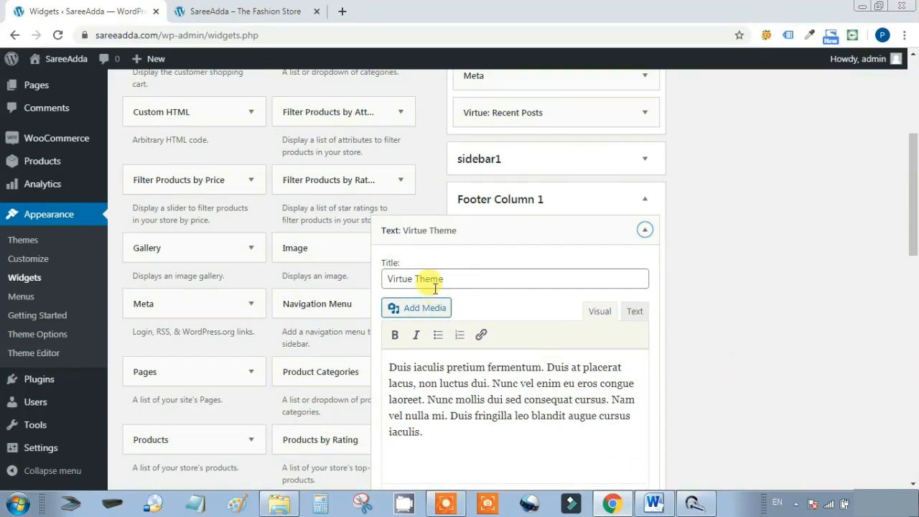
left_click_drag(470, 277, 347, 287)
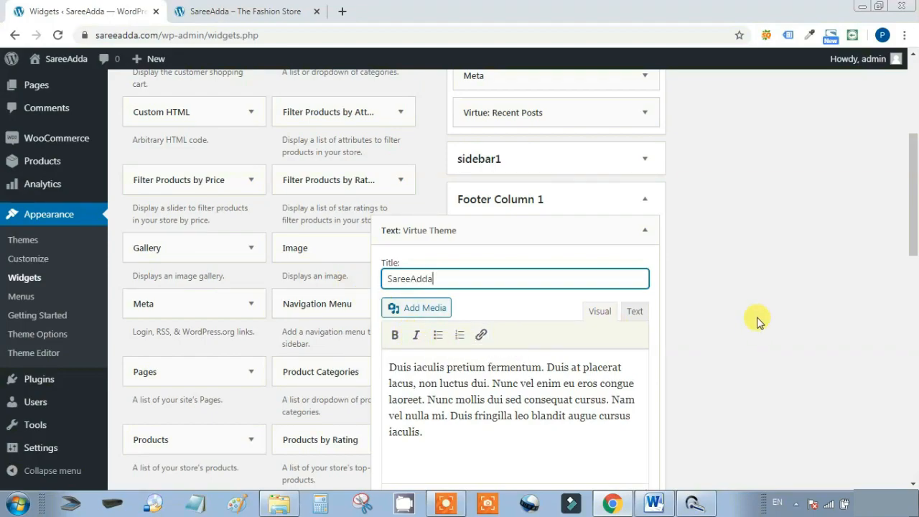
scroll(759, 321, "down", 1)
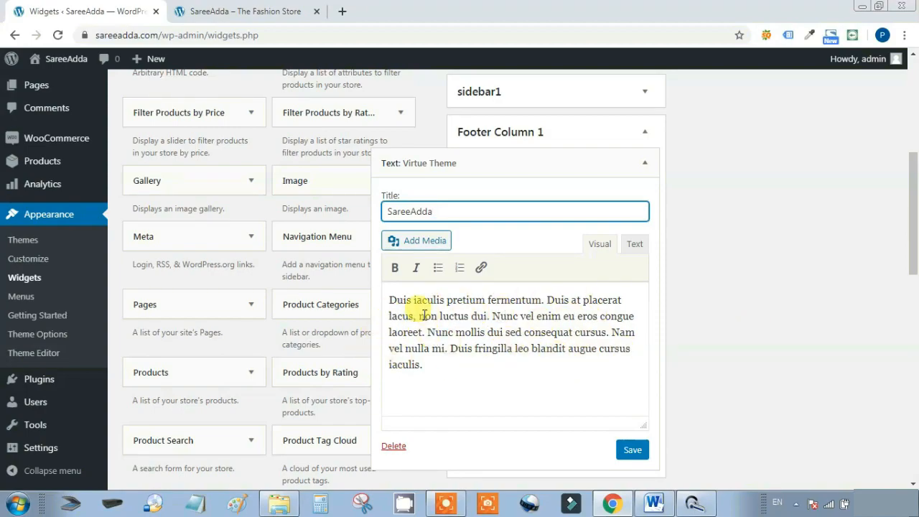
left_click(642, 447)
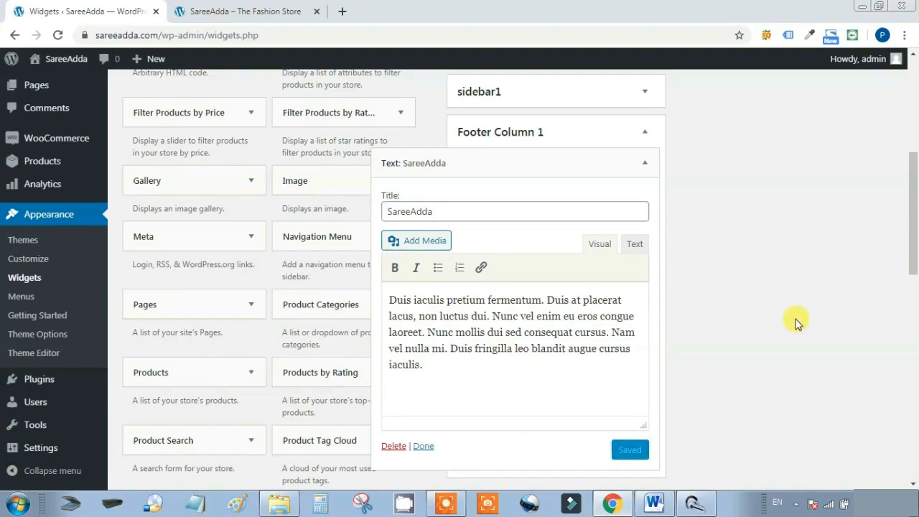
left_click(647, 164)
scroll(813, 301, "up", 4)
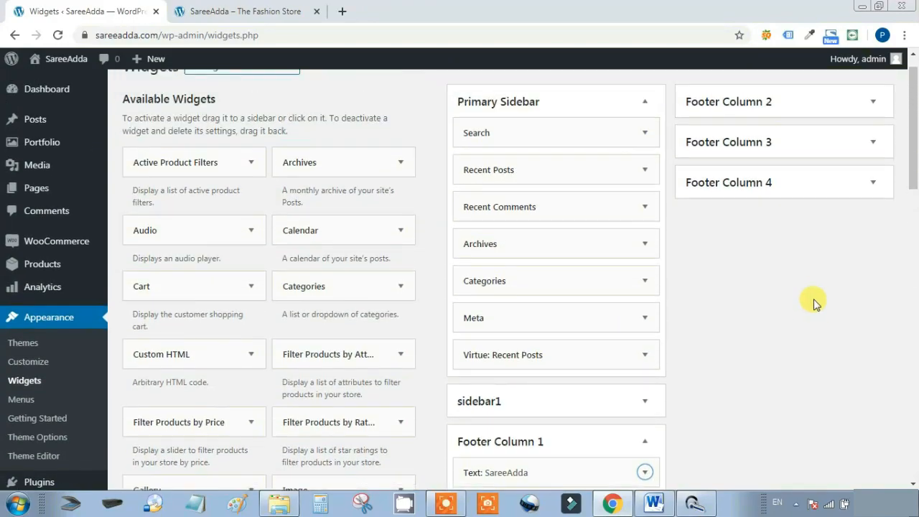
scroll(815, 303, "up", 1)
In Footer Column 2's Contact/Vcard widget, enter the store's mobile number and e-mail, then save
left_click(872, 127)
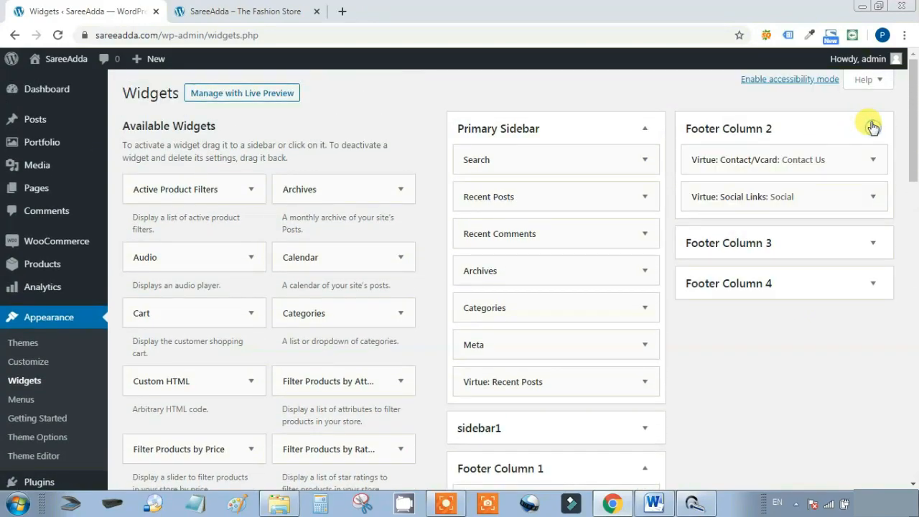
left_click(872, 160)
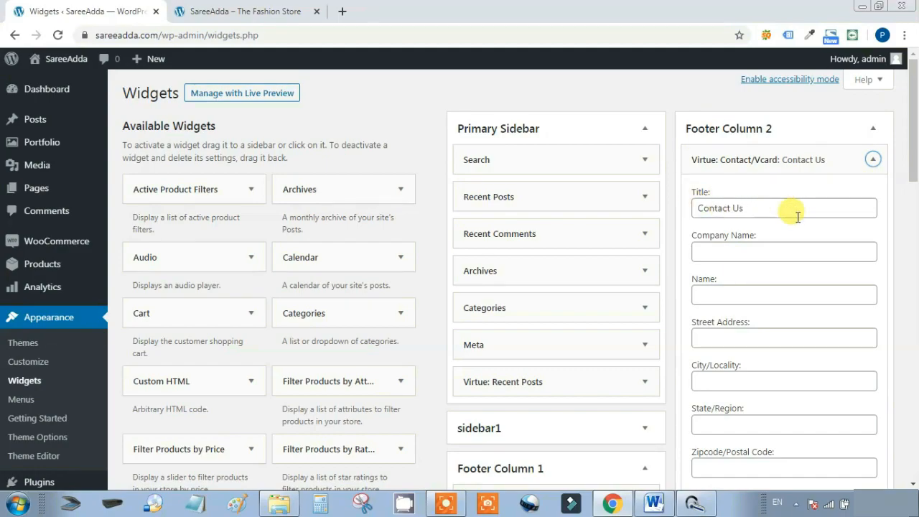
scroll(790, 234, "down", 1)
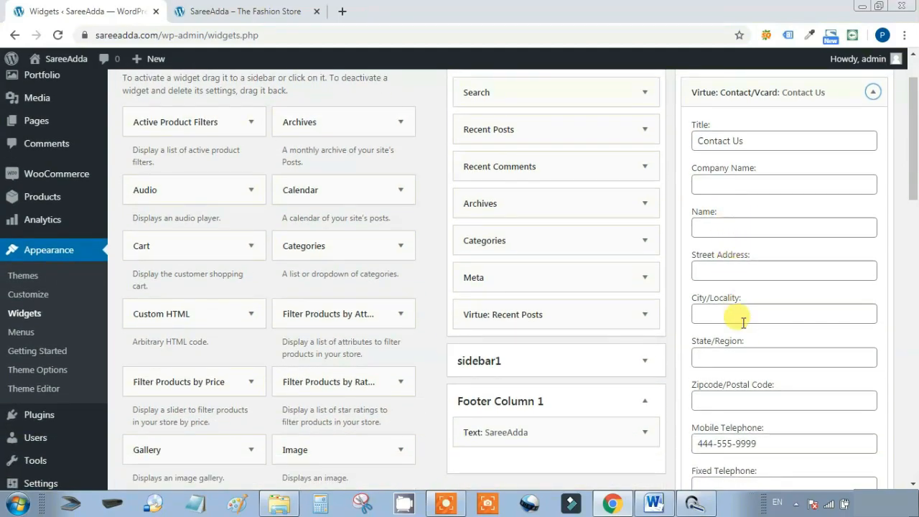
scroll(735, 318, "down", 2)
left_click_drag(776, 308, 656, 304)
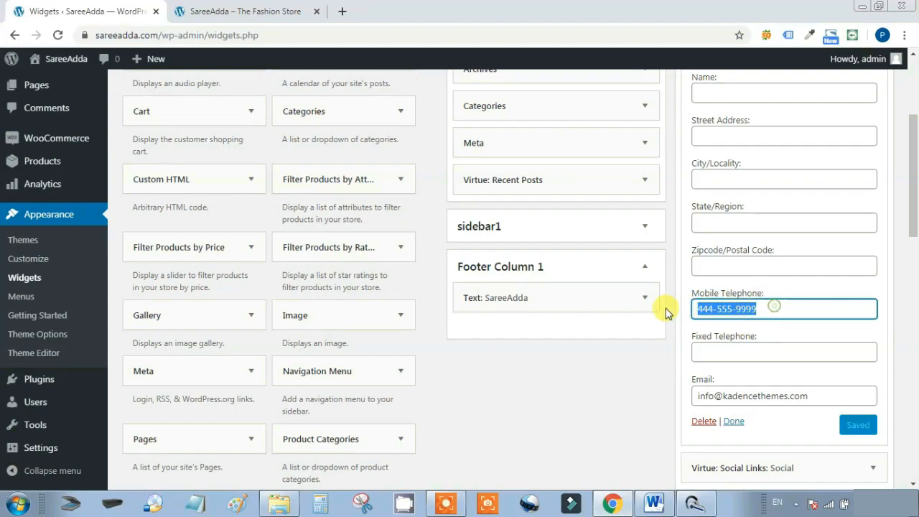
type("0123456789")
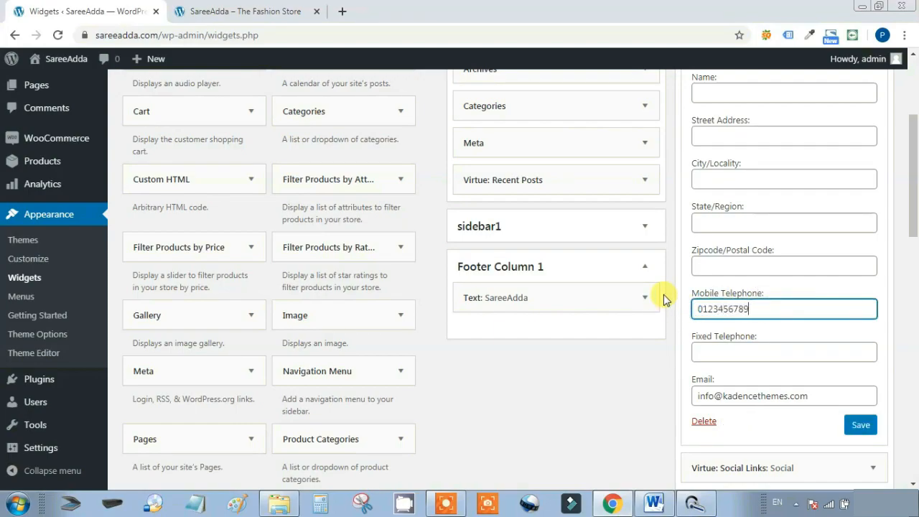
left_click_drag(829, 400, 684, 416)
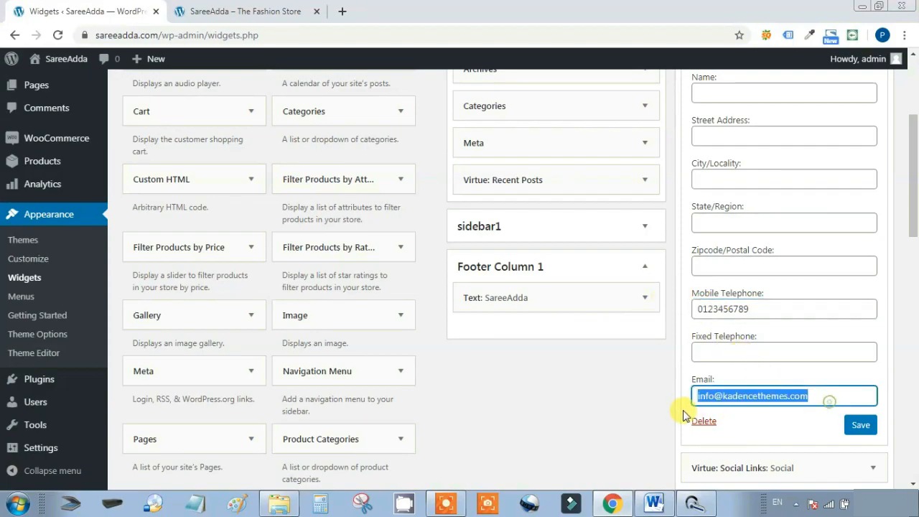
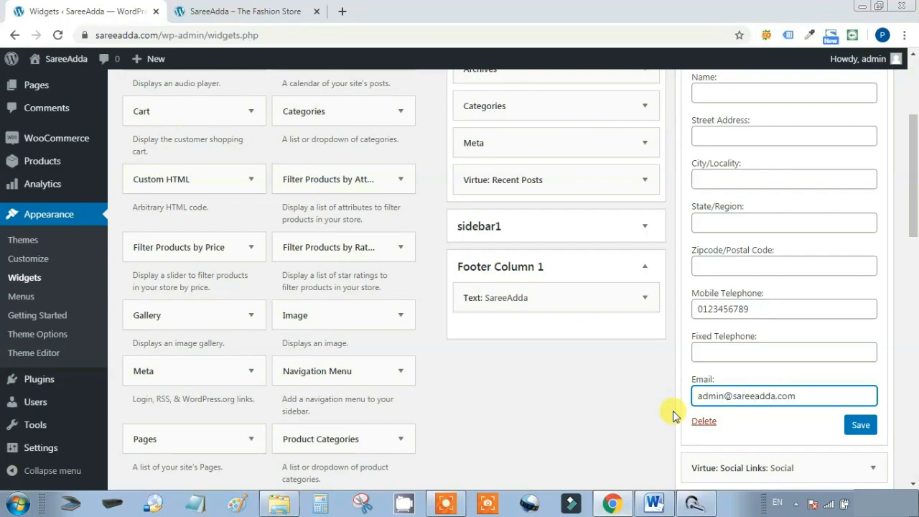
left_click(861, 425)
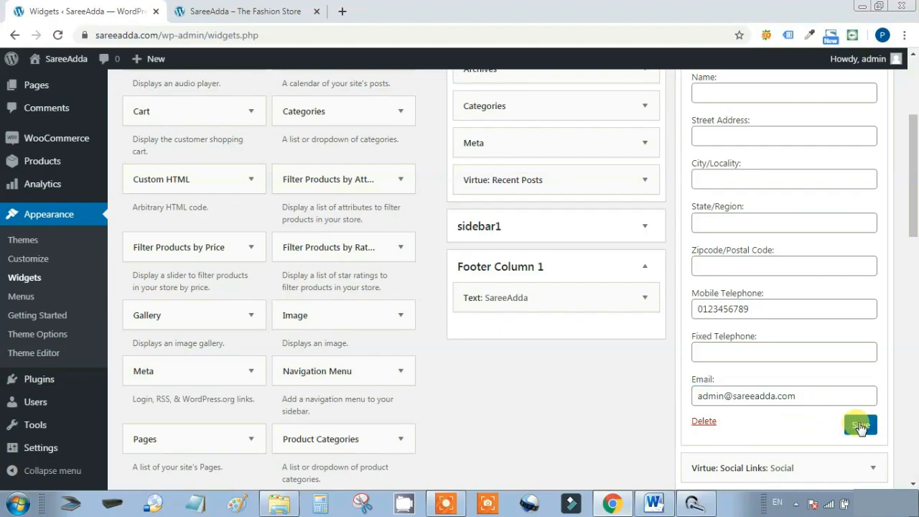
scroll(602, 374, "up", 3)
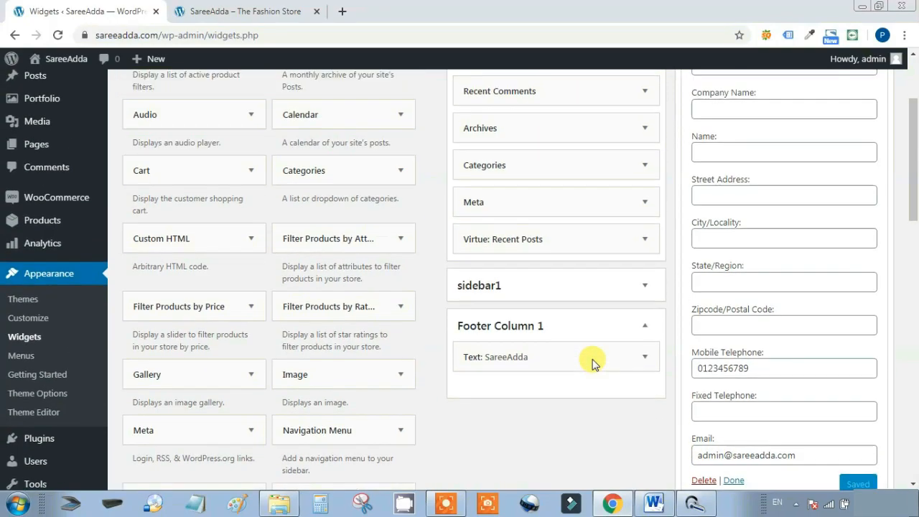
Open the Social Links widget and compare its 'Social' title with the storefront footer heading
left_click(874, 161)
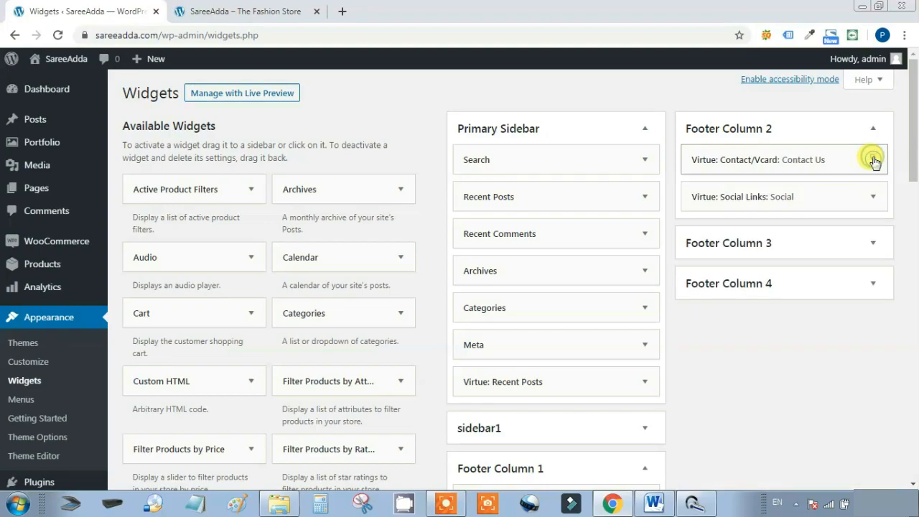
left_click(868, 199)
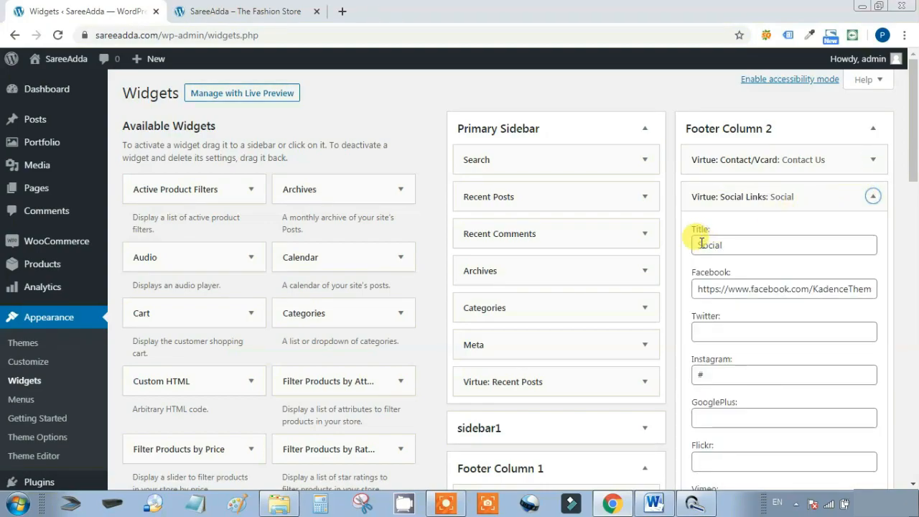
left_click(747, 244)
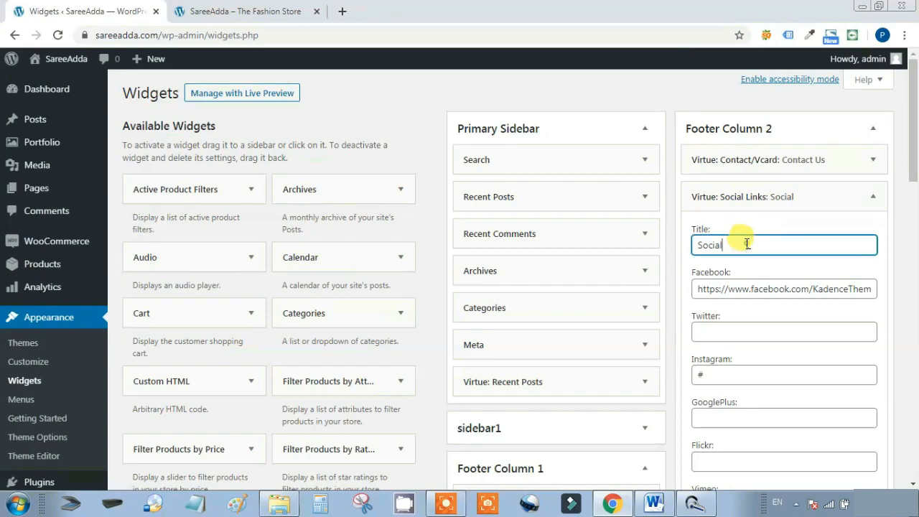
left_click(208, 11)
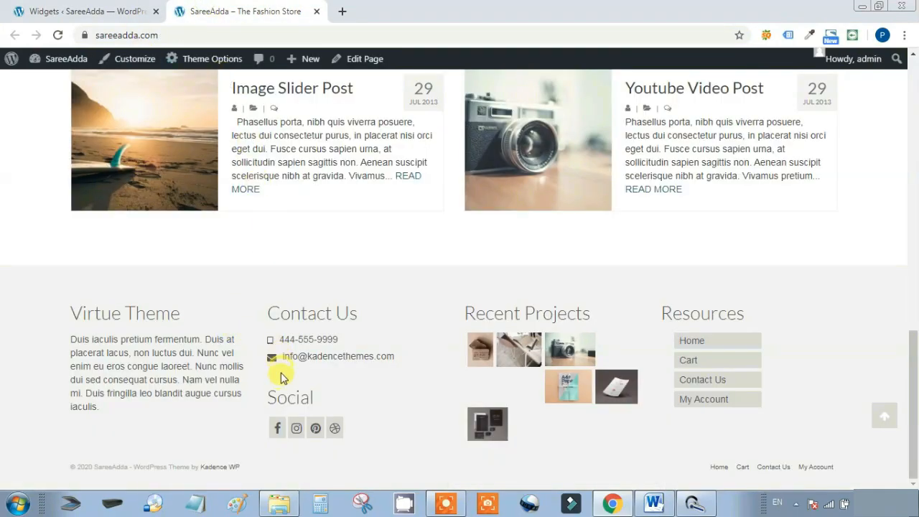
left_click_drag(269, 401, 322, 406)
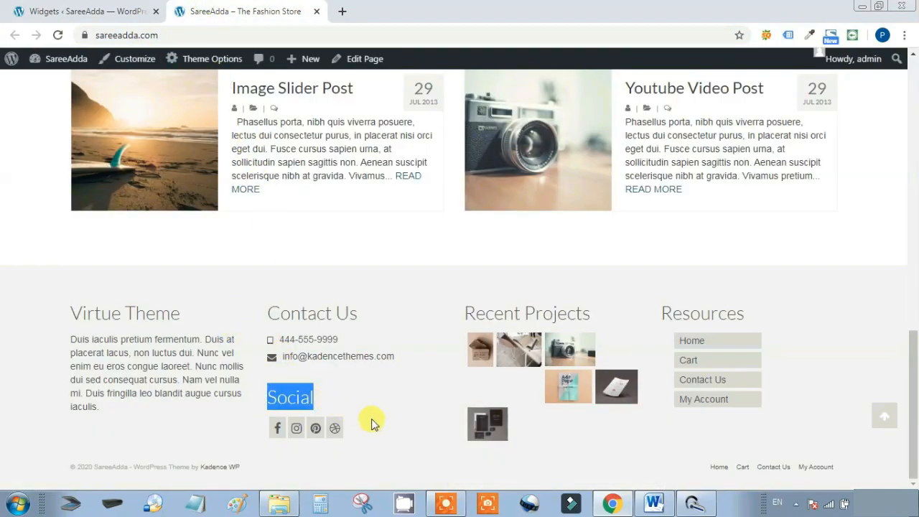
left_click(61, 9)
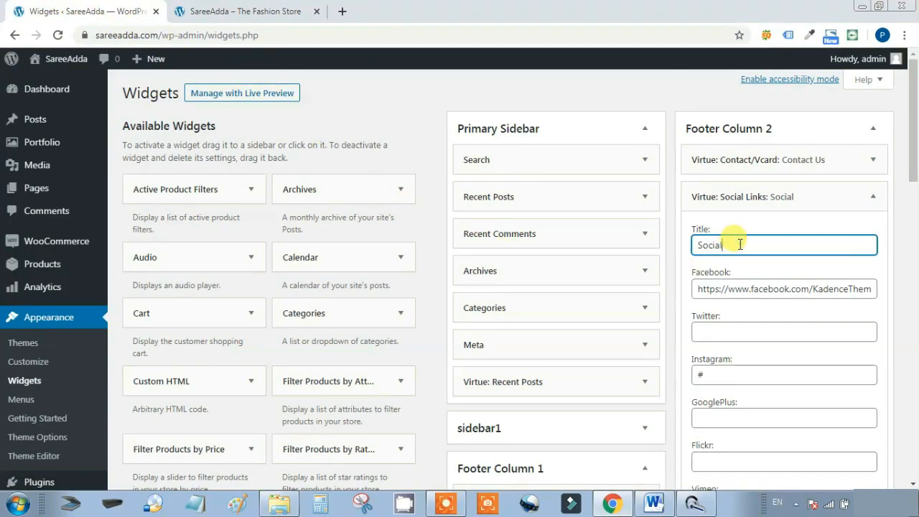
Reset the Facebook link to # and check the other social links
left_click(788, 286)
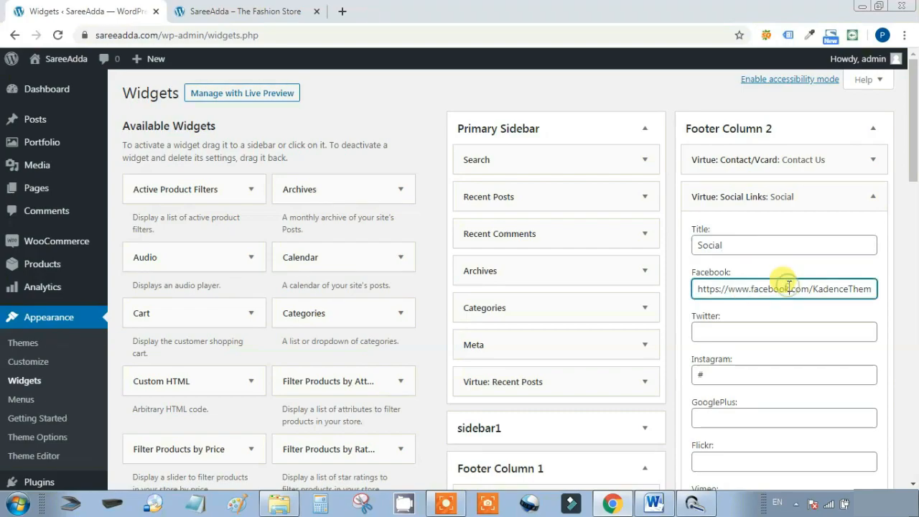
key("ctrl+a")
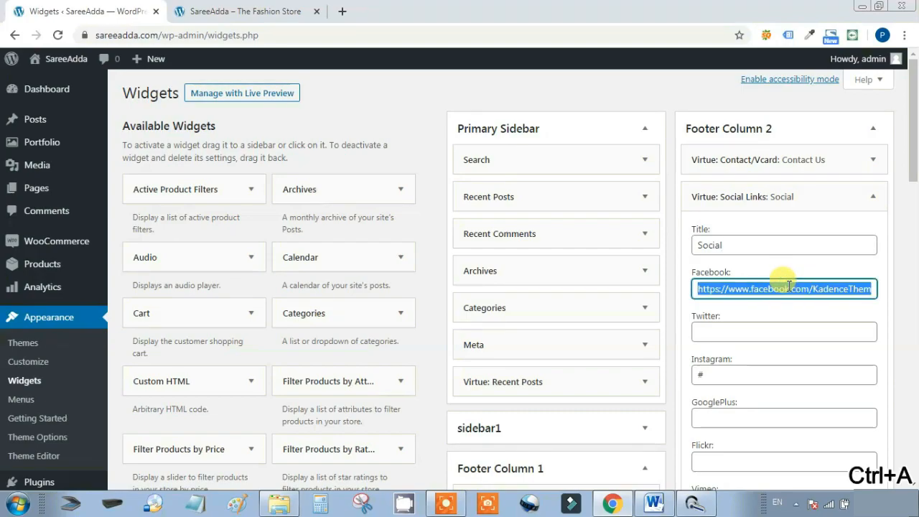
key("BackSpace")
type("#")
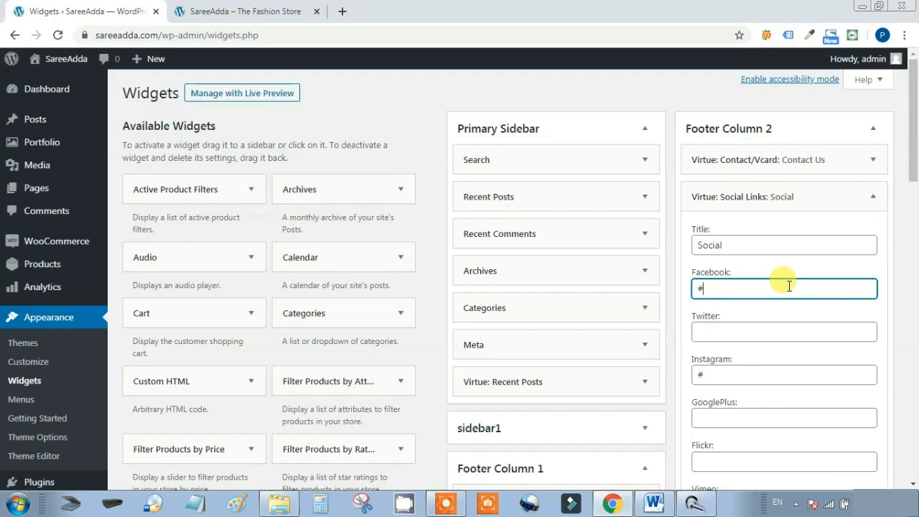
scroll(774, 287, "down", 5)
scroll(775, 287, "down", 3)
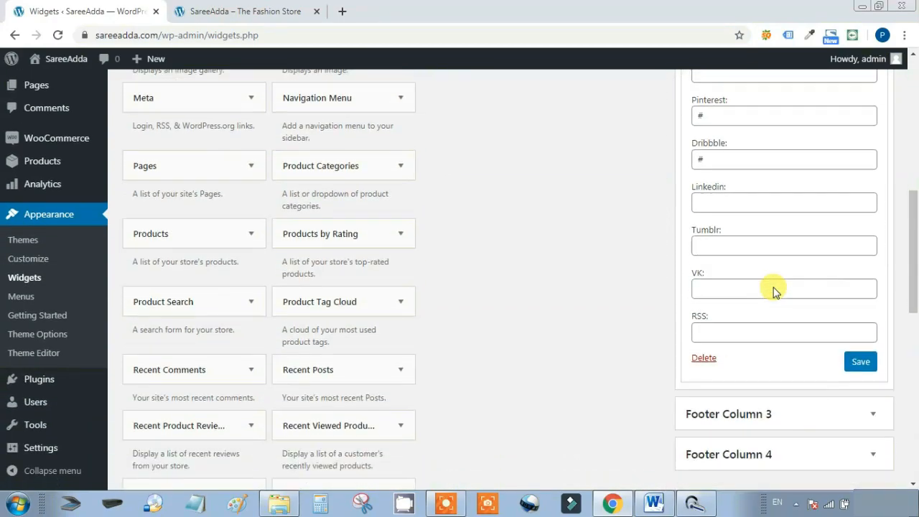
scroll(755, 297, "up", 6)
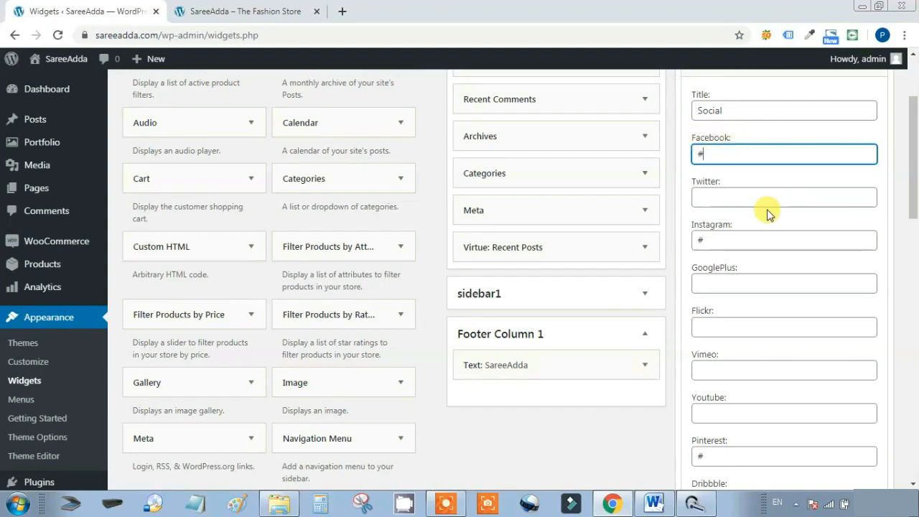
scroll(767, 216, "down", 3)
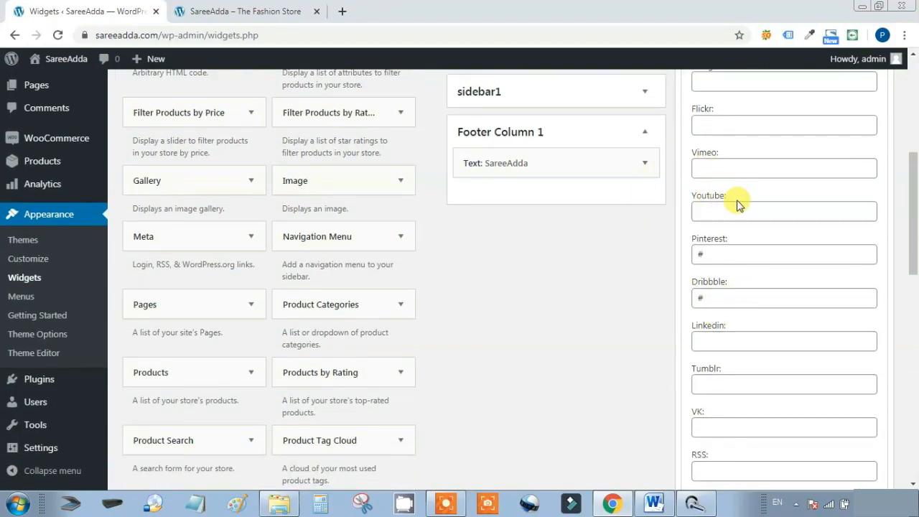
left_click_drag(745, 200, 679, 199)
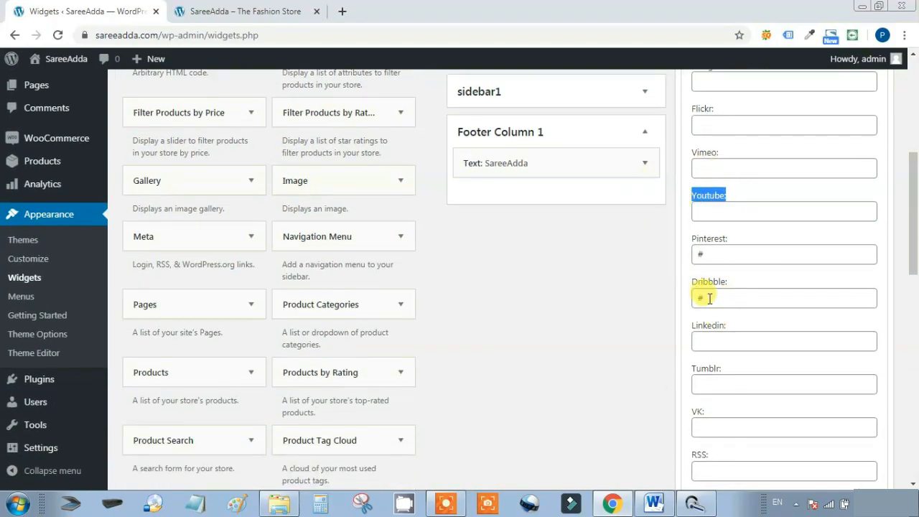
scroll(749, 355, "up", 2)
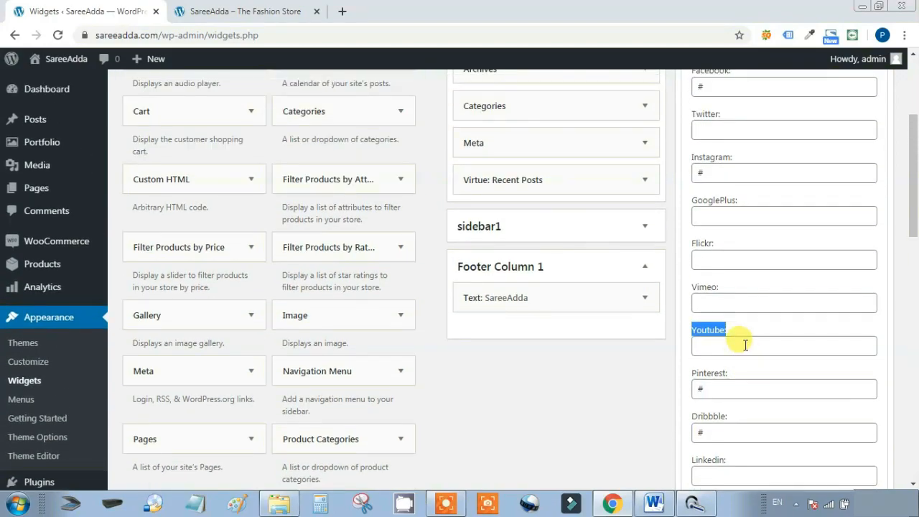
scroll(749, 344, "up", 3)
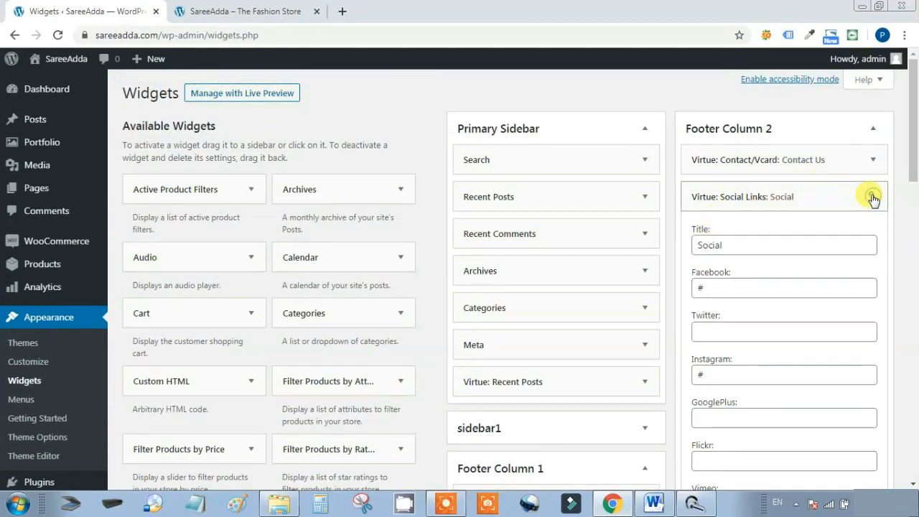
Save the Social Links widget with Facebook, Instagram, Pinterest and Dribbble set to #
left_click(873, 199)
left_click(872, 199)
scroll(848, 280, "down", 5)
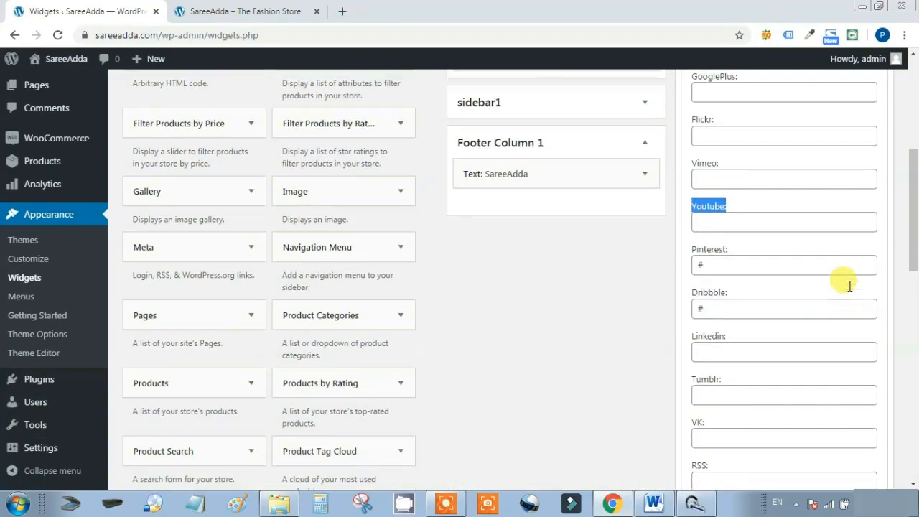
scroll(775, 258, "down", 4)
left_click(859, 230)
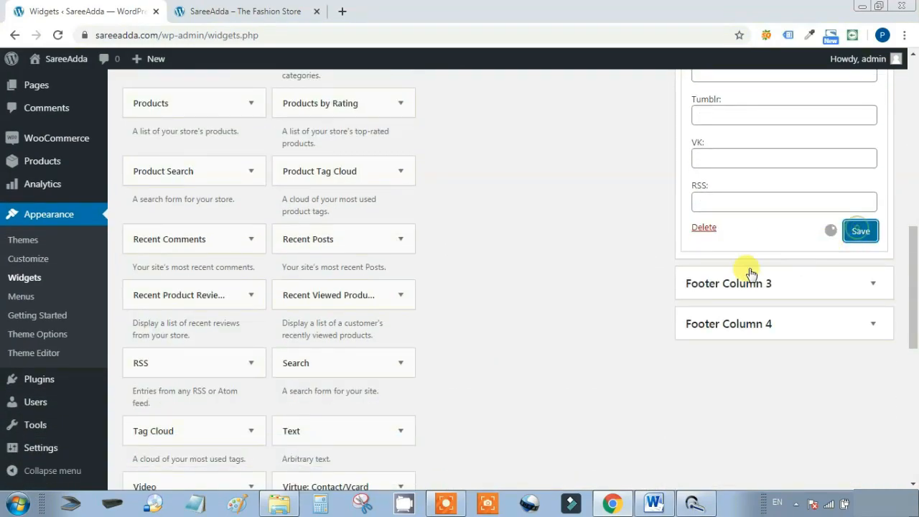
Delete the Virtue: Image Grid (Recent Projects) widget, leaving Footer Column 3 empty
left_click(870, 285)
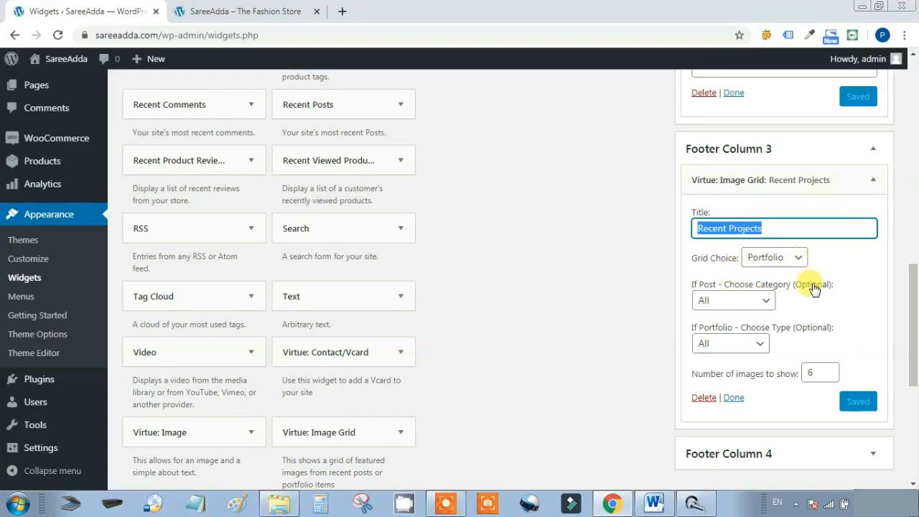
left_click(700, 399)
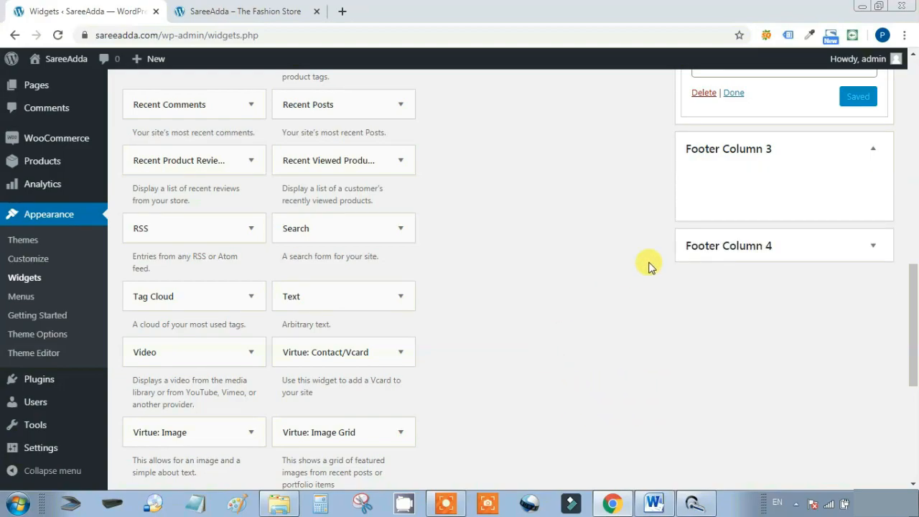
left_click(873, 149)
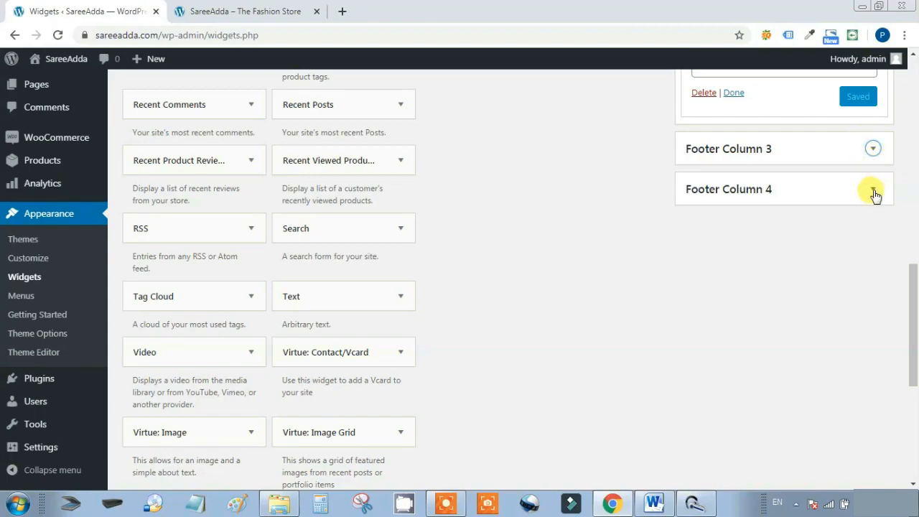
left_click(873, 148)
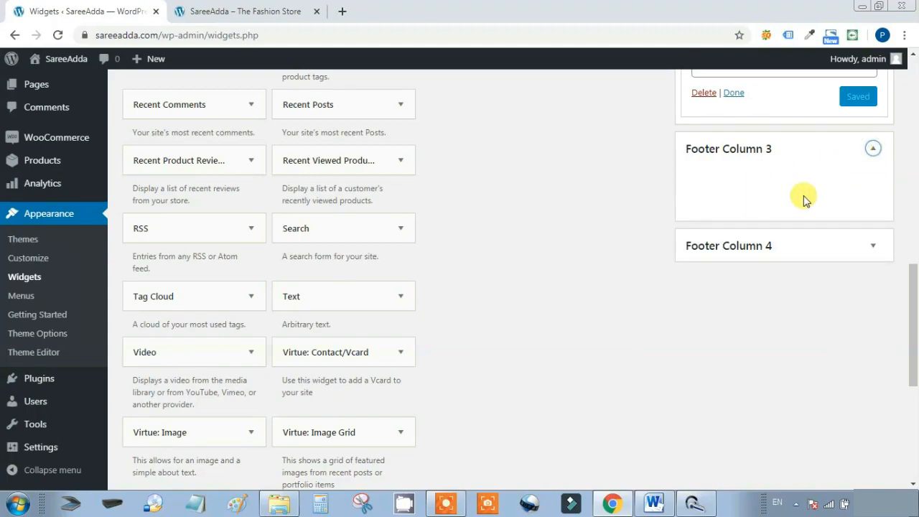
left_click(872, 151)
Inspect the Resources Navigation Menu widget in Footer Column 4, leaving it unchanged
left_click(874, 190)
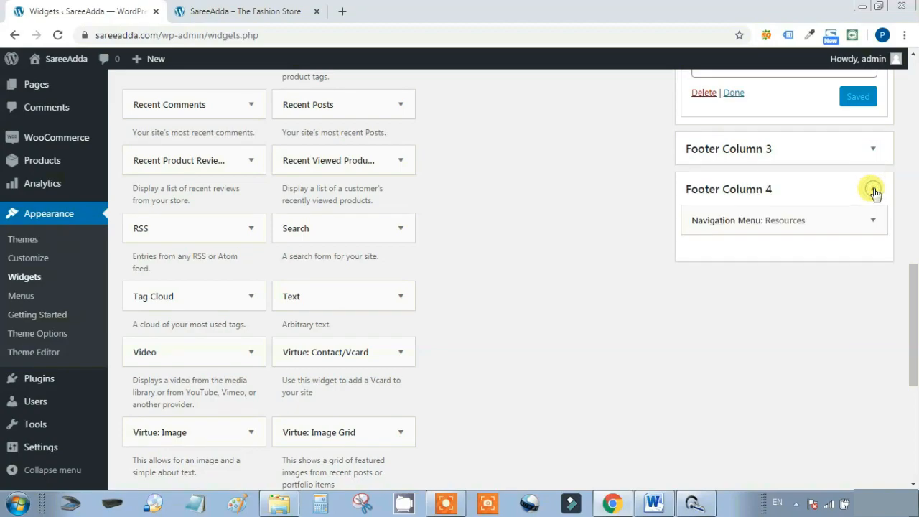
left_click(874, 221)
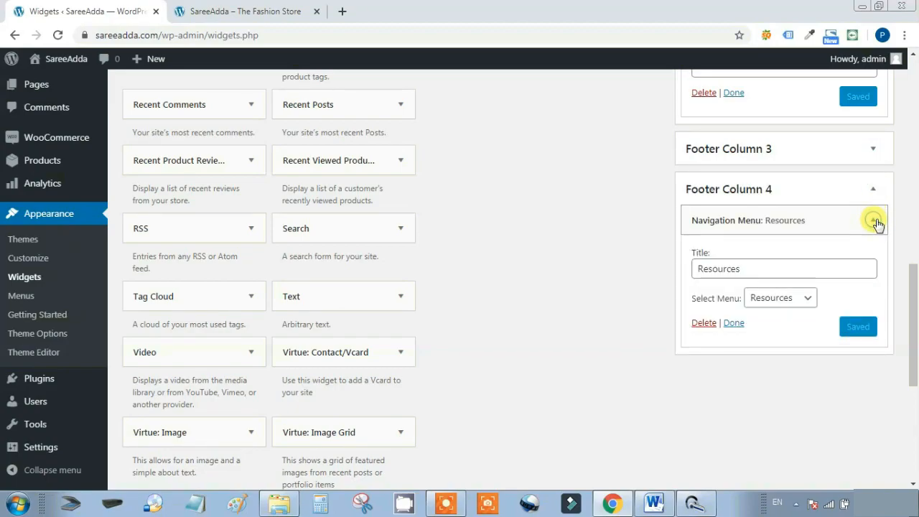
left_click(875, 222)
scroll(479, 301, "down", 5)
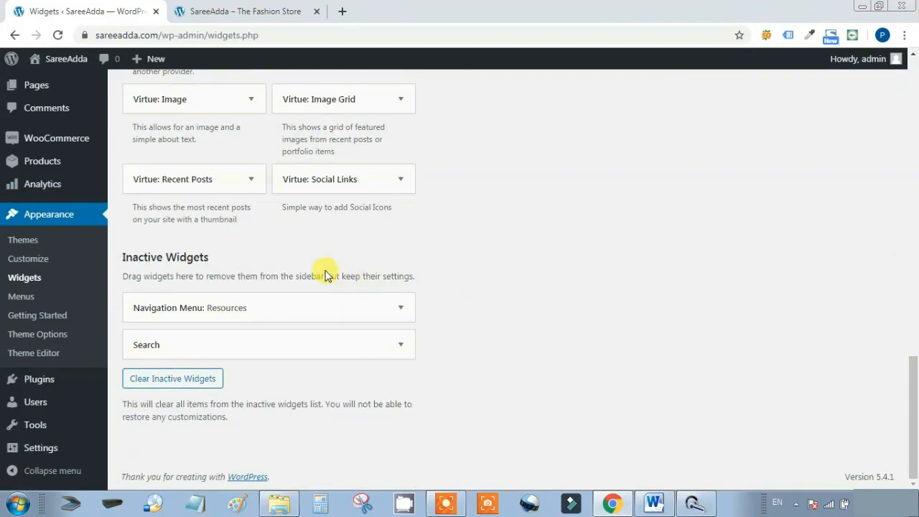
scroll(323, 269, "up", 6)
scroll(325, 288, "up", 9)
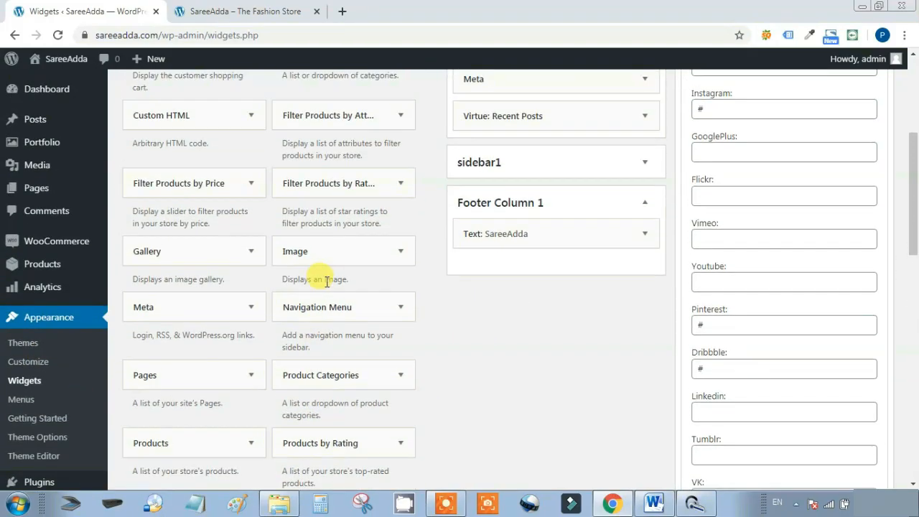
scroll(325, 281, "down", 3)
scroll(327, 282, "down", 6)
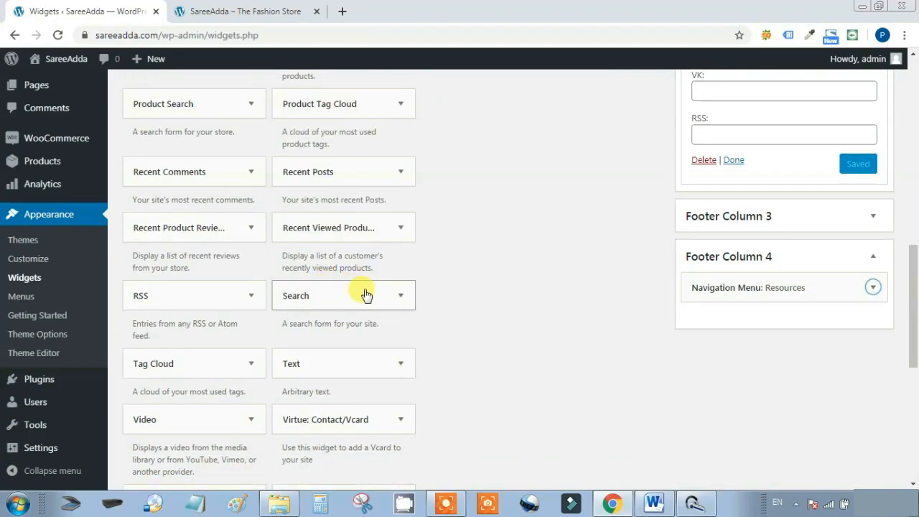
Reload the storefront and confirm the footer shows contact details, Social and Resources without Recent Projects
left_click(215, 11)
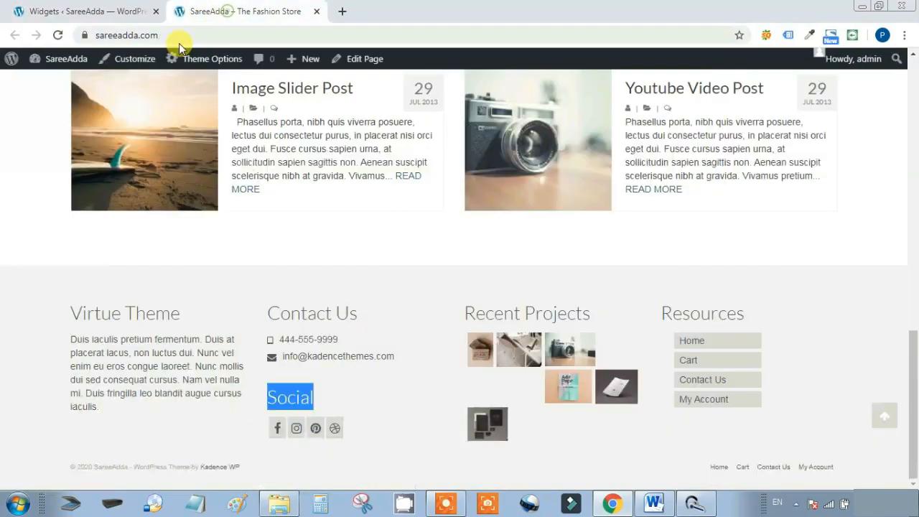
left_click(56, 35)
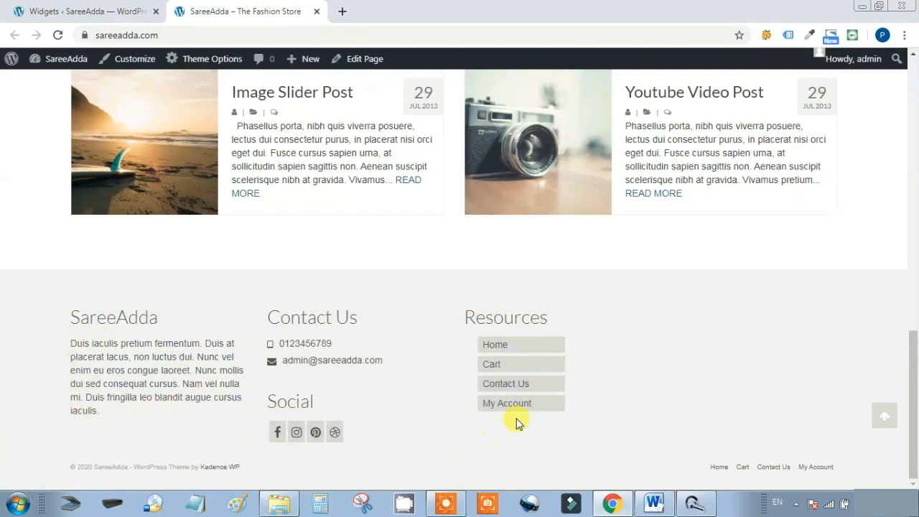
left_click(108, 11)
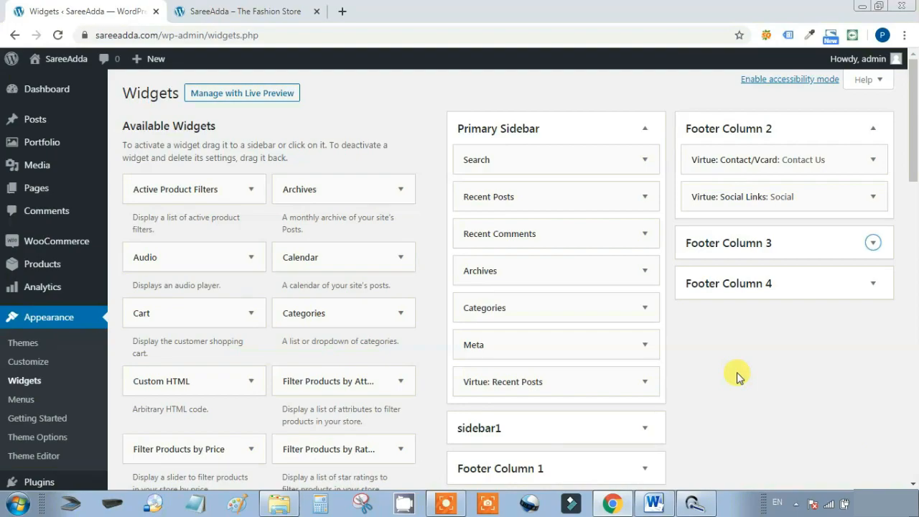
Drag Virtue: Social Links from Footer Column 2 into Footer Column 3 and reload the storefront
left_click(805, 281)
left_click(828, 243)
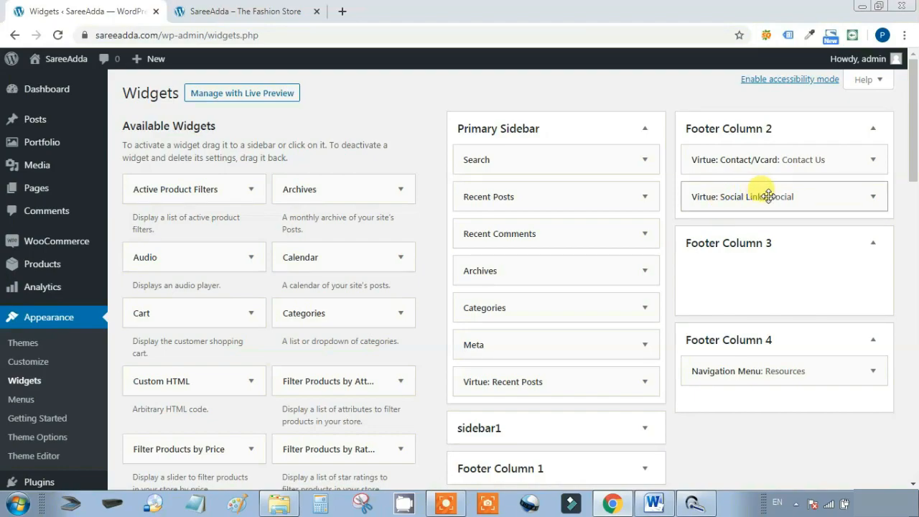
left_click_drag(777, 200, 780, 284)
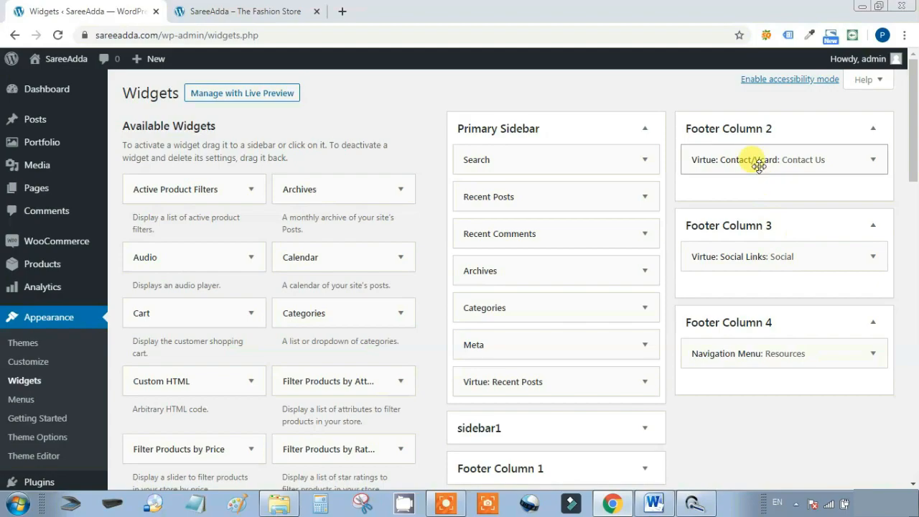
scroll(809, 328, "down", 2)
scroll(806, 331, "up", 2)
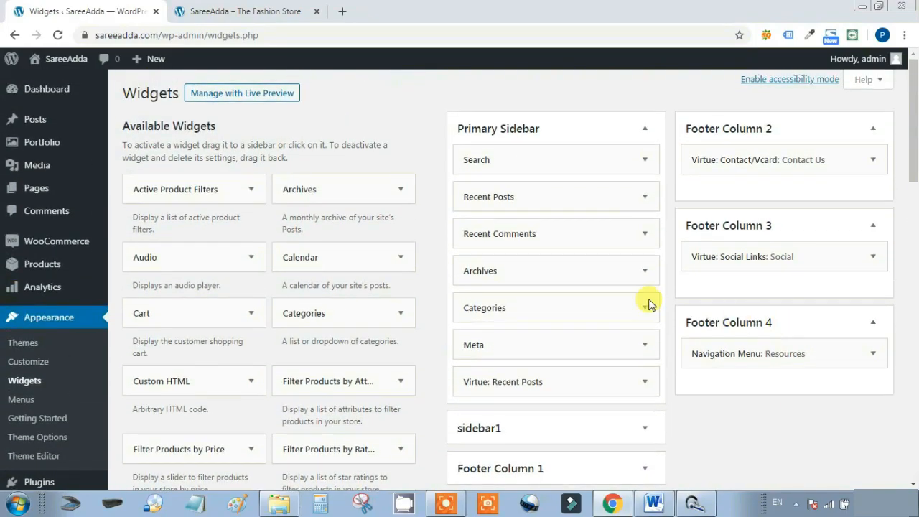
left_click(245, 11)
left_click(56, 35)
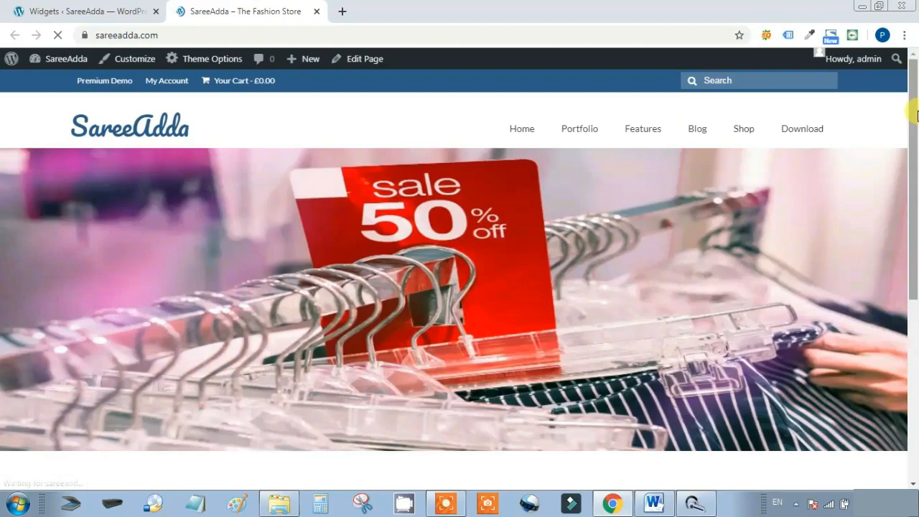
Check the storefront's four-column footer and its 'WordPress Theme by Kadence WP' credit line
left_click_drag(914, 135, 914, 424)
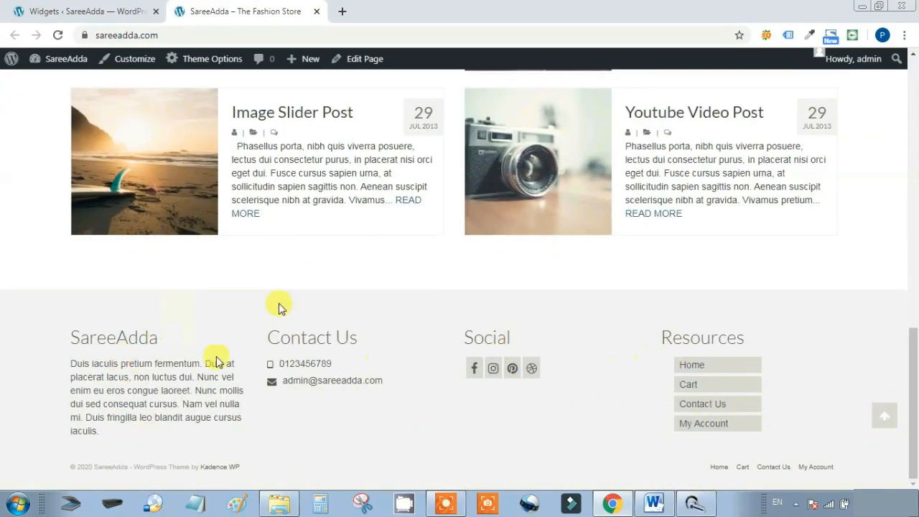
left_click_drag(244, 467, 65, 468)
left_click(121, 475)
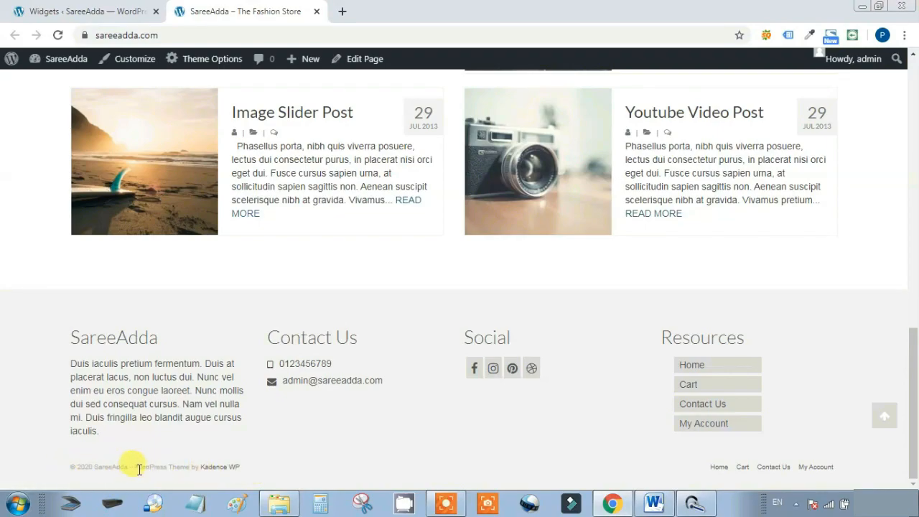
left_click(68, 9)
Delete [theme-credit] from Footer Copyright Text in Misc Settings, save, and reload the storefront
scroll(29, 372, "down", 1)
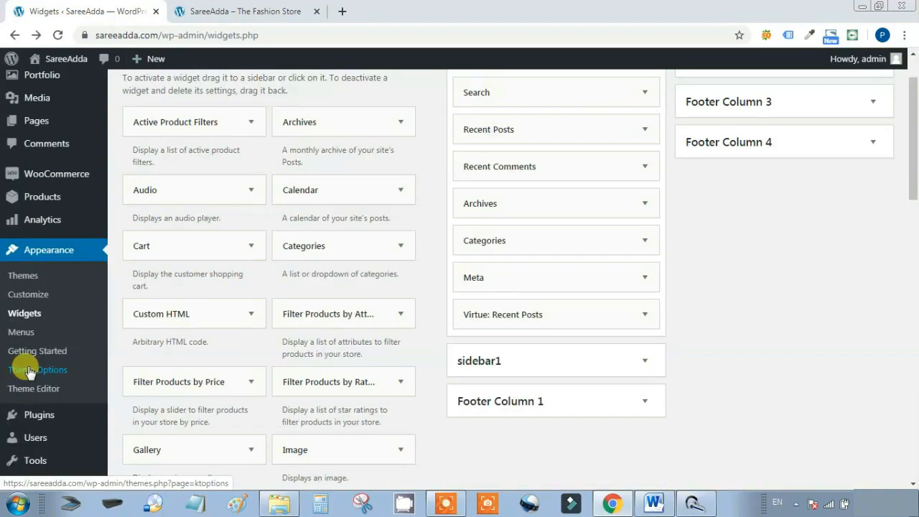
left_click(33, 367)
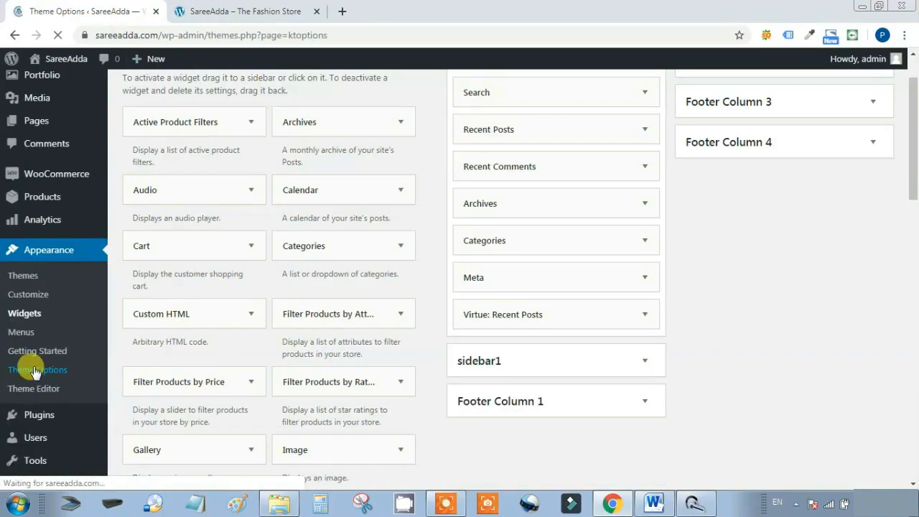
scroll(553, 359, "down", 2)
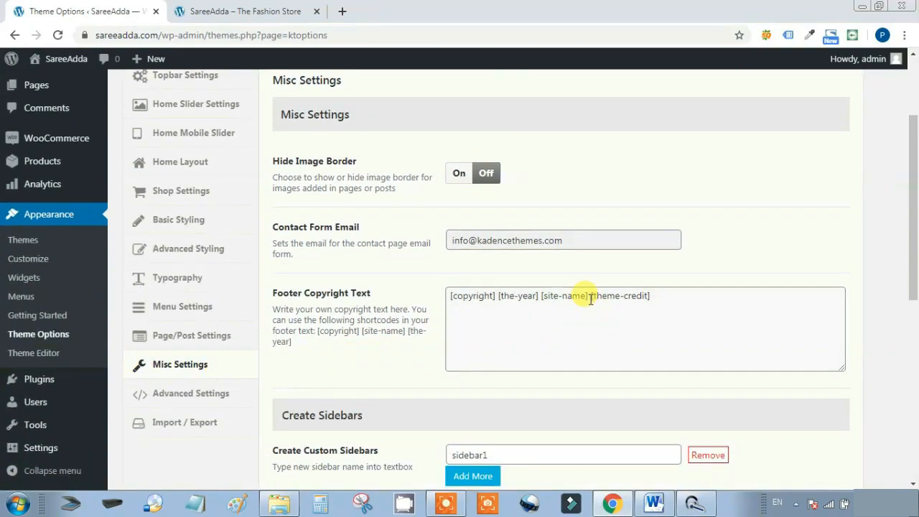
left_click_drag(589, 297, 689, 292)
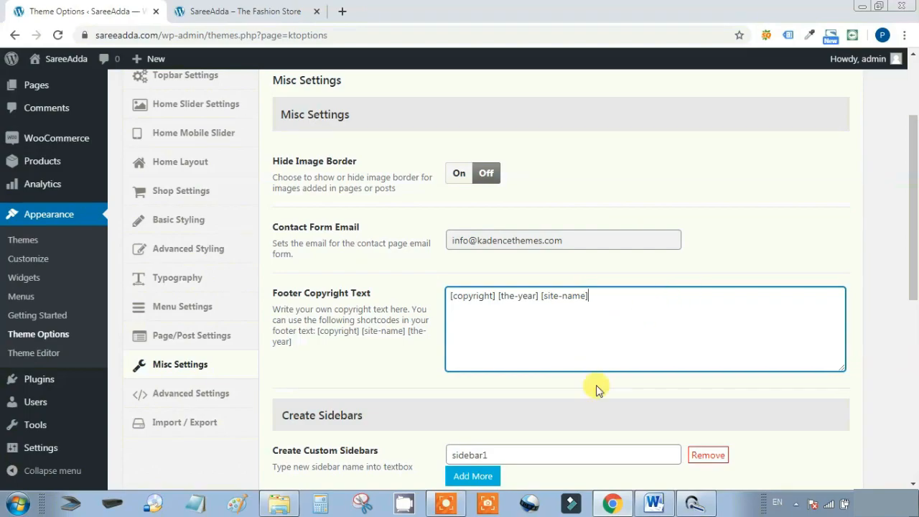
scroll(647, 360, "down", 6)
left_click(699, 442)
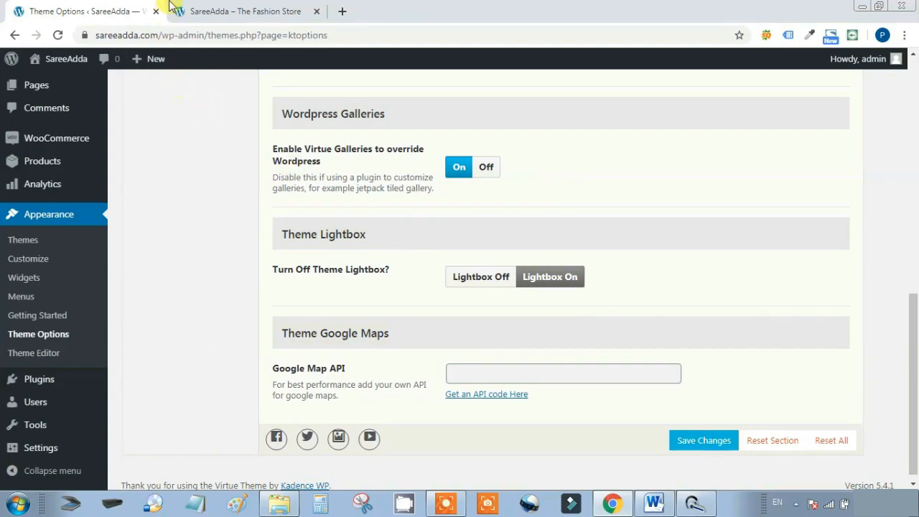
left_click(176, 8)
left_click(58, 34)
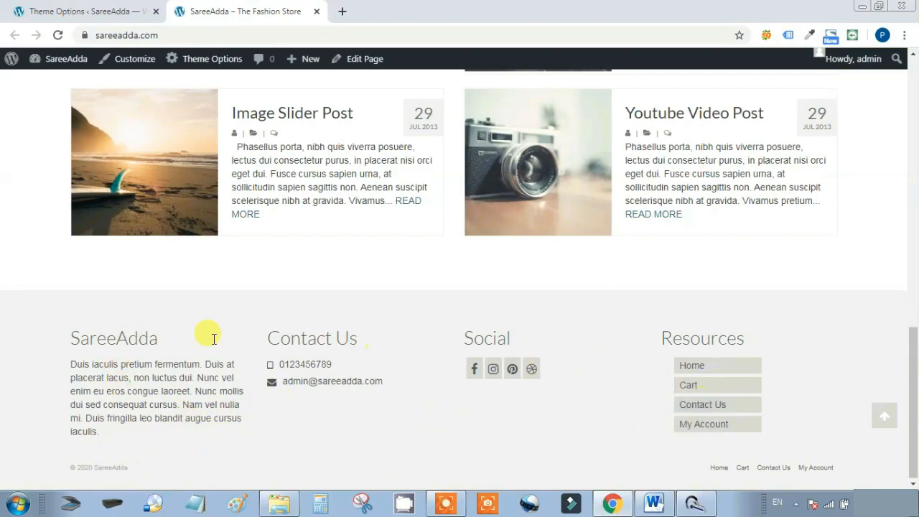
Open Theme Options from the storefront's admin bar to reach Topbar Settings
left_click(69, 11)
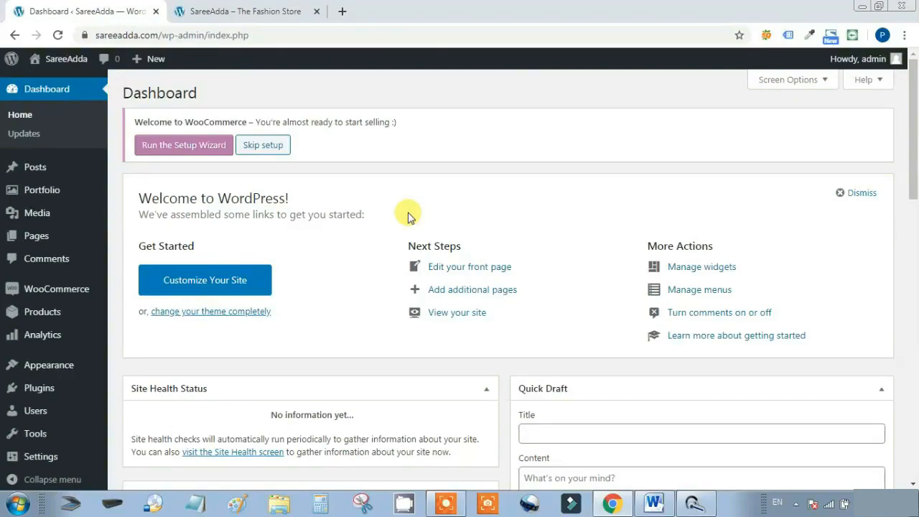
left_click(248, 10)
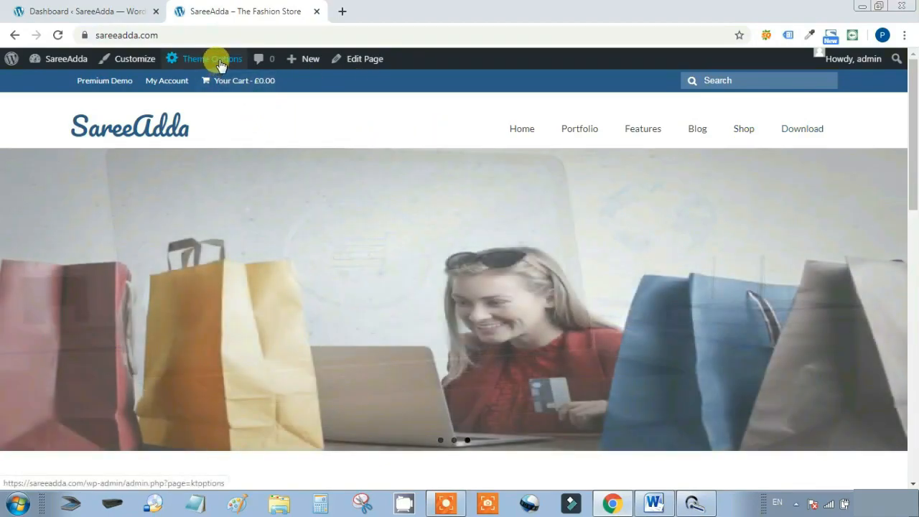
left_click(221, 61)
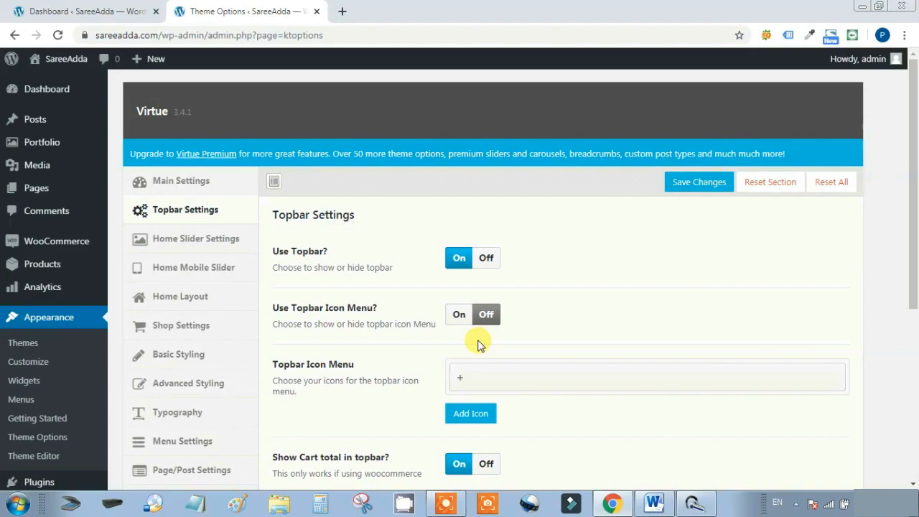
Turn Topbar Layout Switch on, leaving the topbar widget area off
left_click_drag(273, 251, 328, 252)
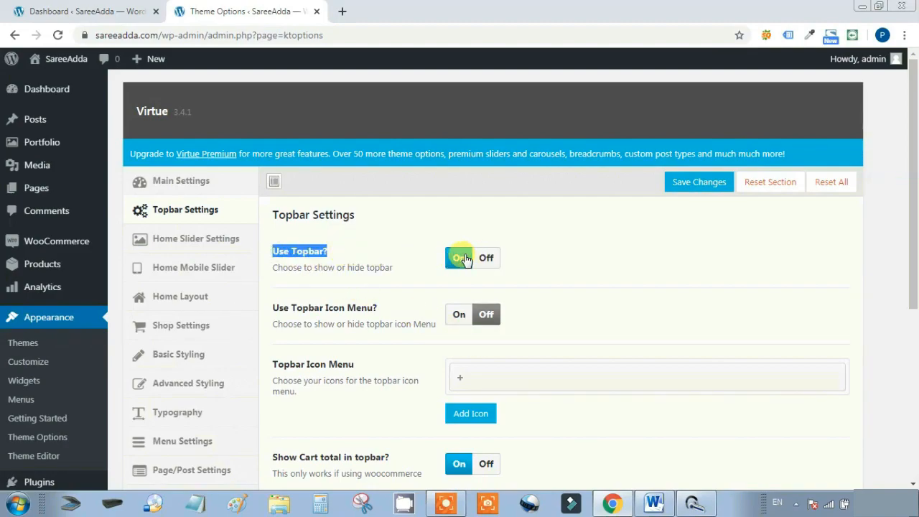
scroll(642, 257, "down", 2)
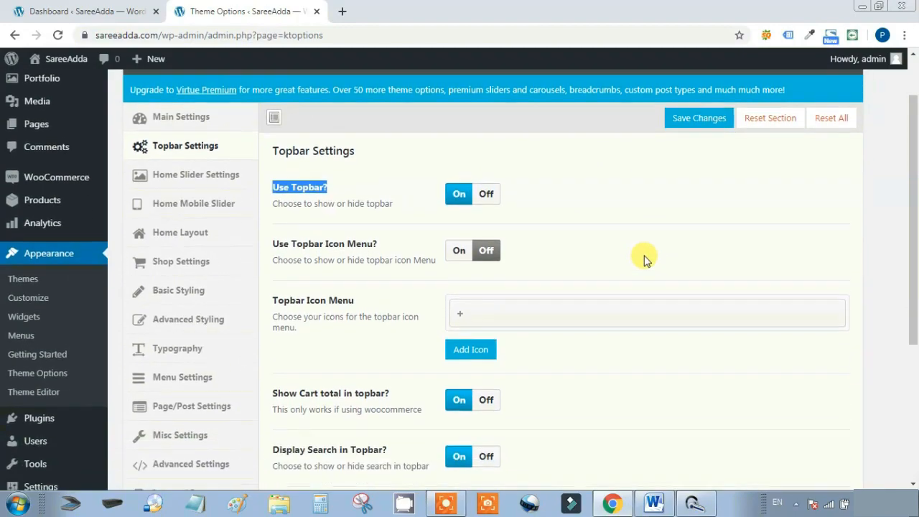
mouse_move(271, 329)
left_mouse_down()
mouse_move(376, 323)
mouse_move(268, 329)
left_mouse_up()
left_click(586, 326)
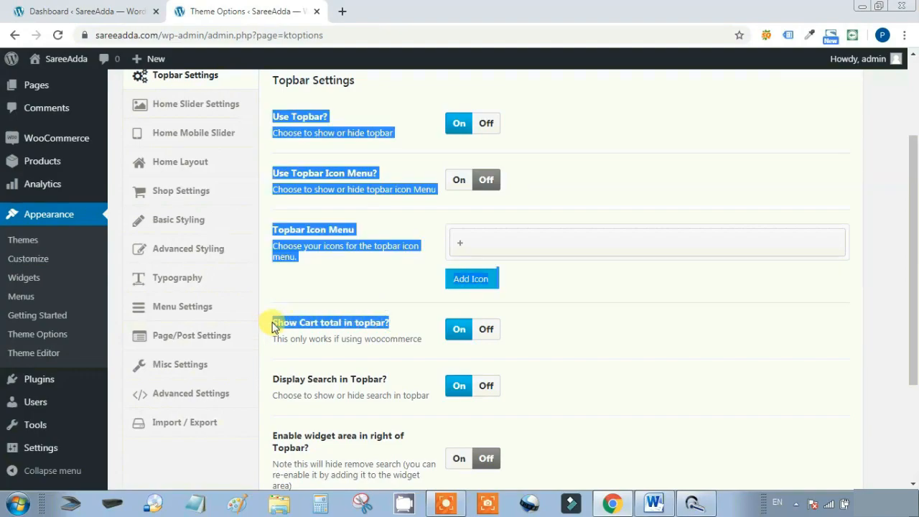
left_click(662, 325)
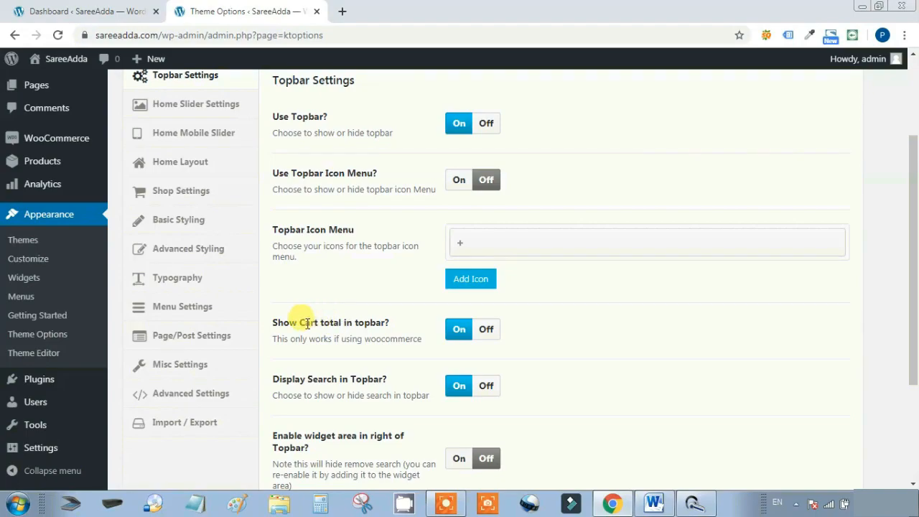
scroll(667, 308, "down", 1)
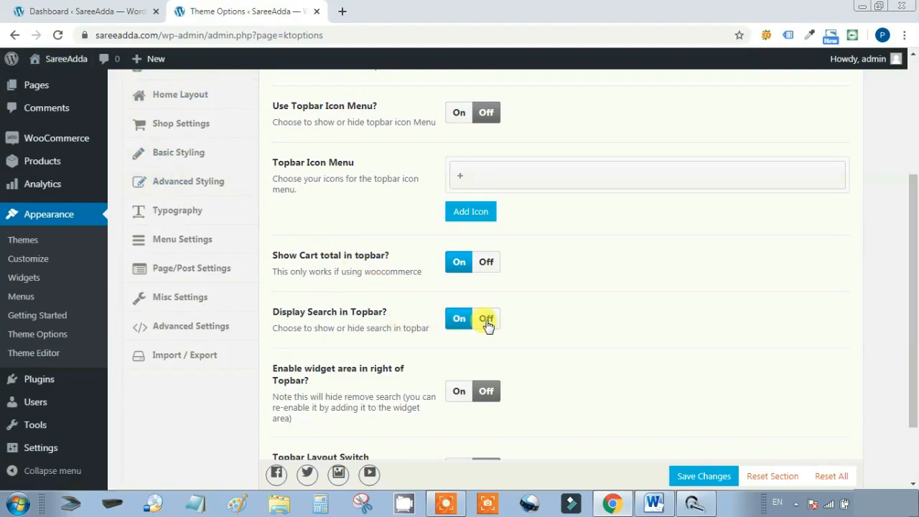
scroll(607, 325, "down", 3)
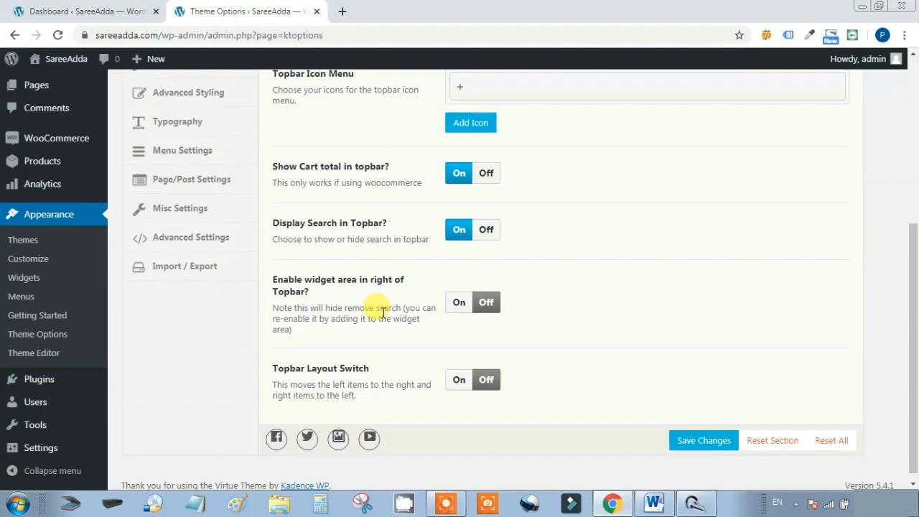
left_click(458, 303)
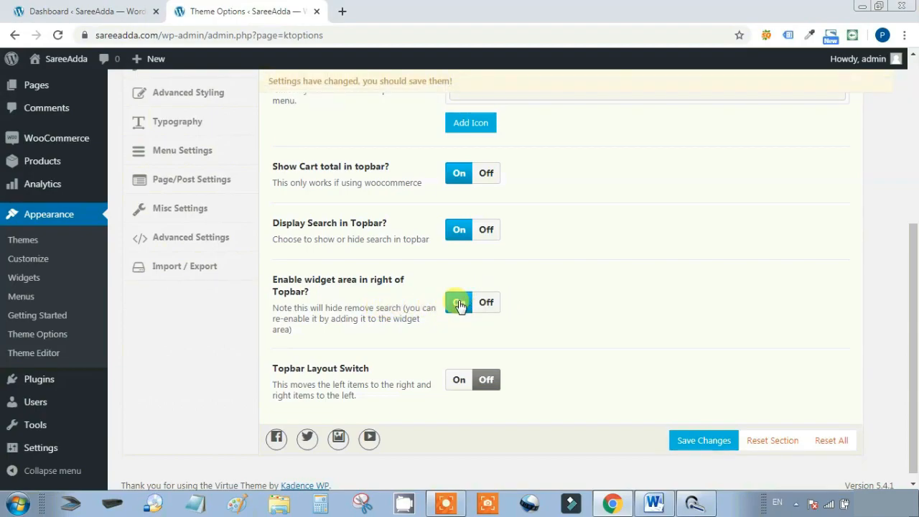
left_click(486, 303)
scroll(640, 267, "down", 1)
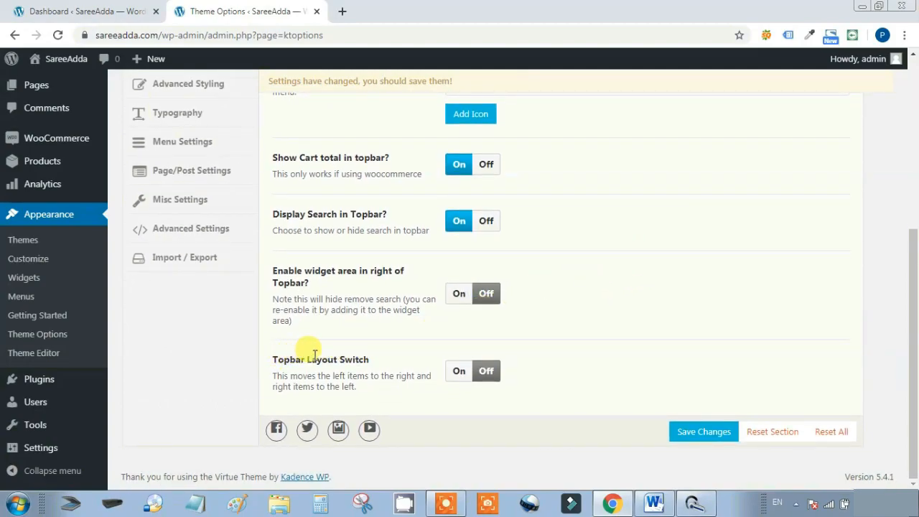
left_click(459, 372)
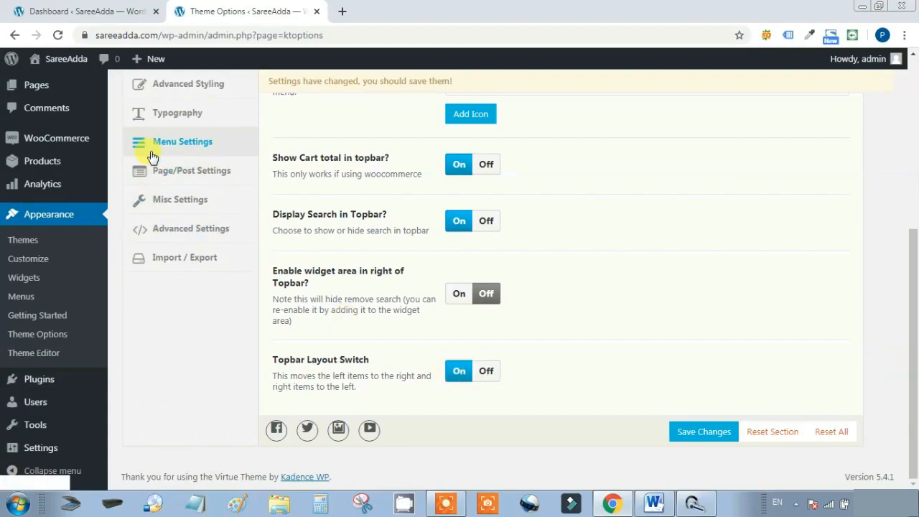
Open the storefront from Visit Site in a new browser tab
mouse_move(36, 59)
right_click(46, 85)
left_click(86, 89)
left_click(424, 11)
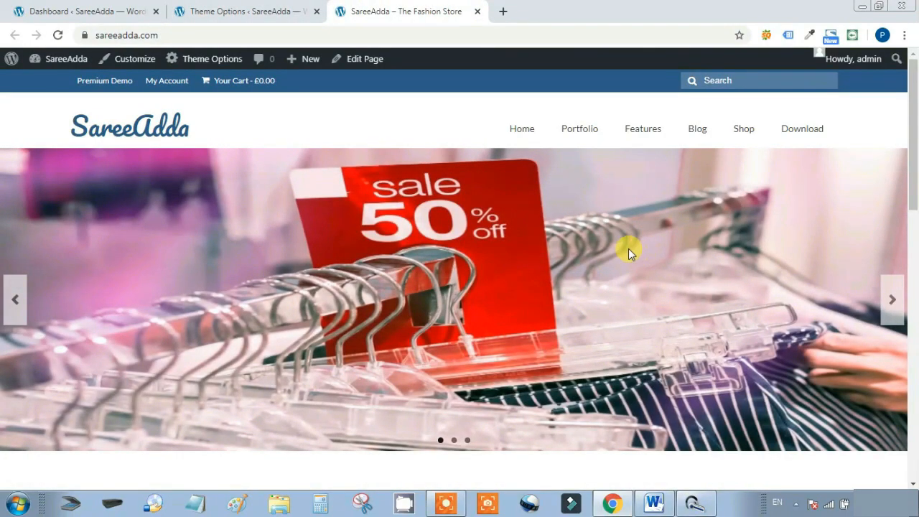
Save the Topbar Layout Switch change and reload the storefront to view the swapped topbar
left_click(182, 11)
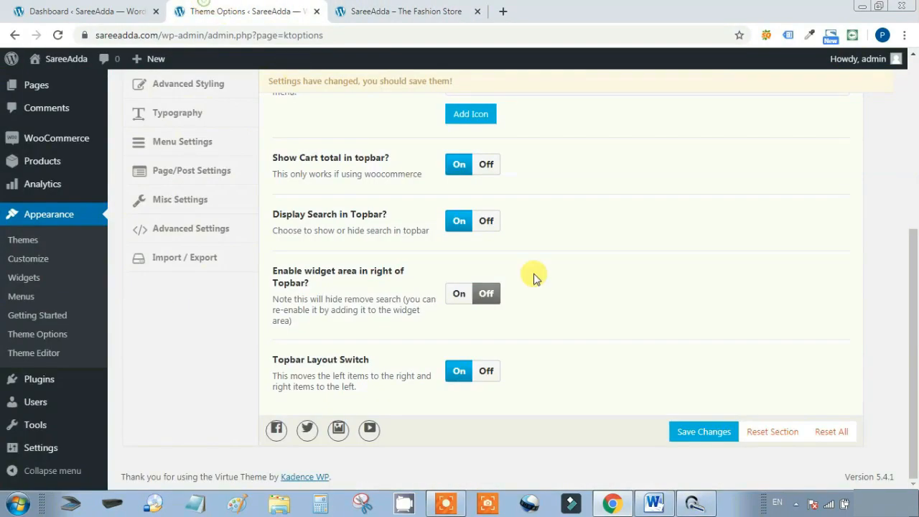
left_click(694, 434)
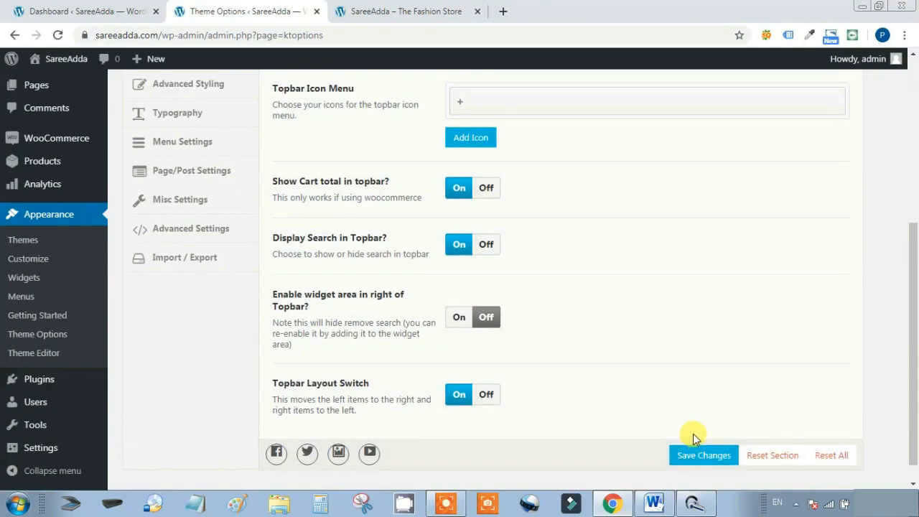
left_click(402, 11)
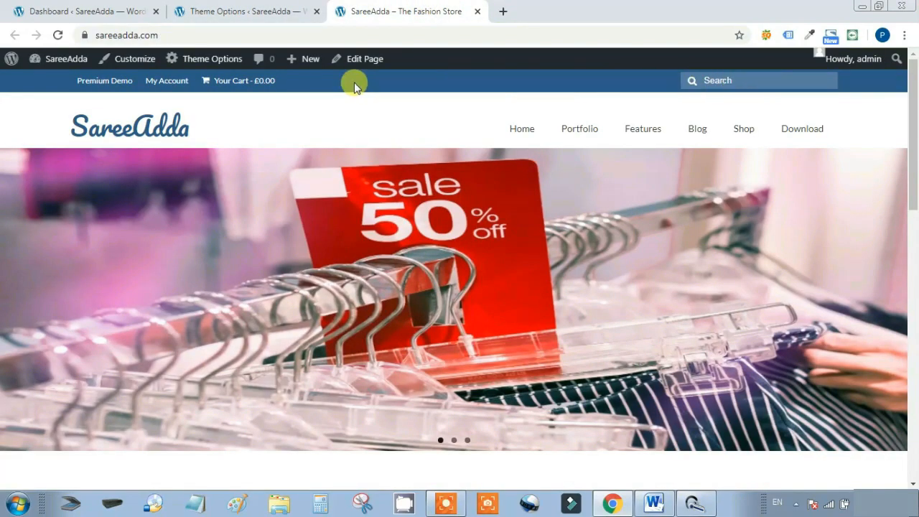
left_click(58, 34)
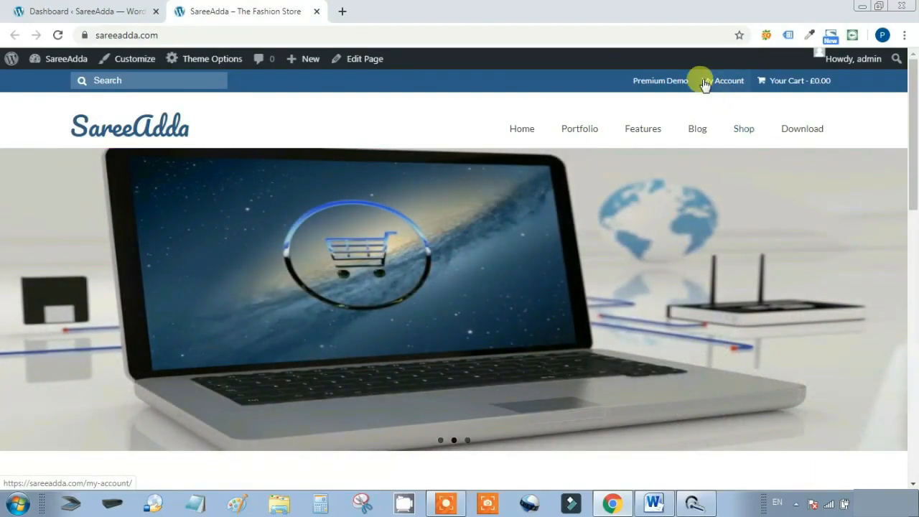
Load the TopMenu1 (Topbar Navigation) menu for editing in Appearance > Menus
left_click(109, 8)
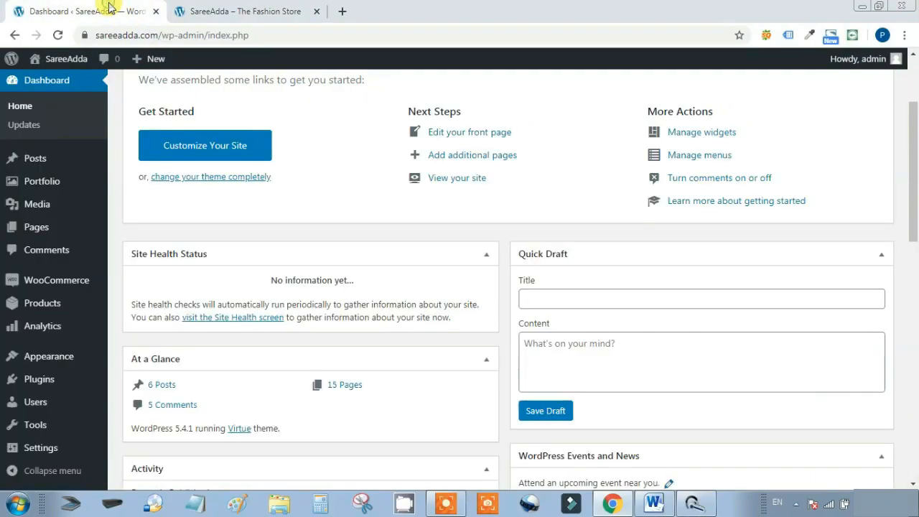
mouse_move(25, 351)
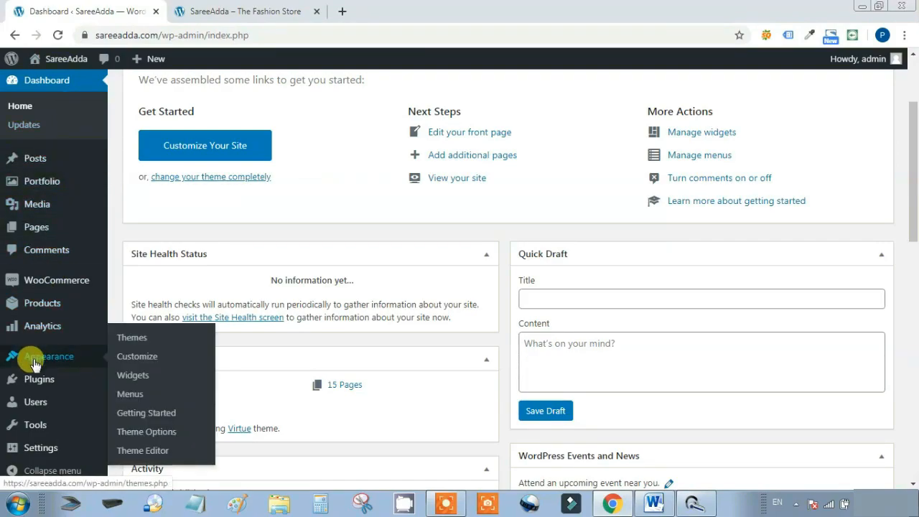
left_click(132, 396)
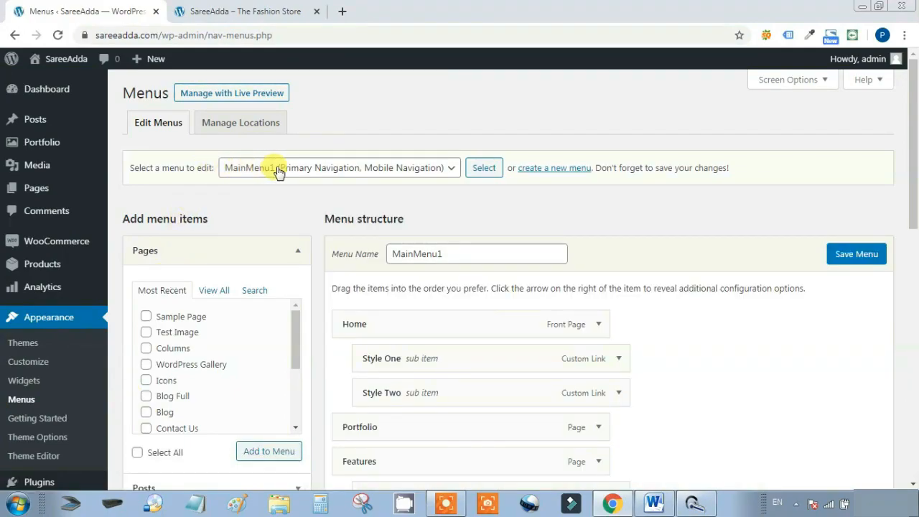
left_click(279, 170)
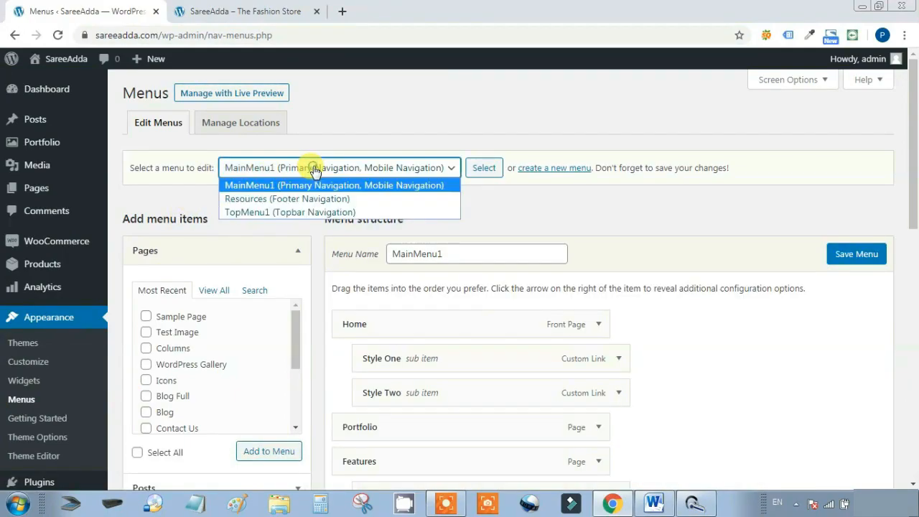
left_click(304, 209)
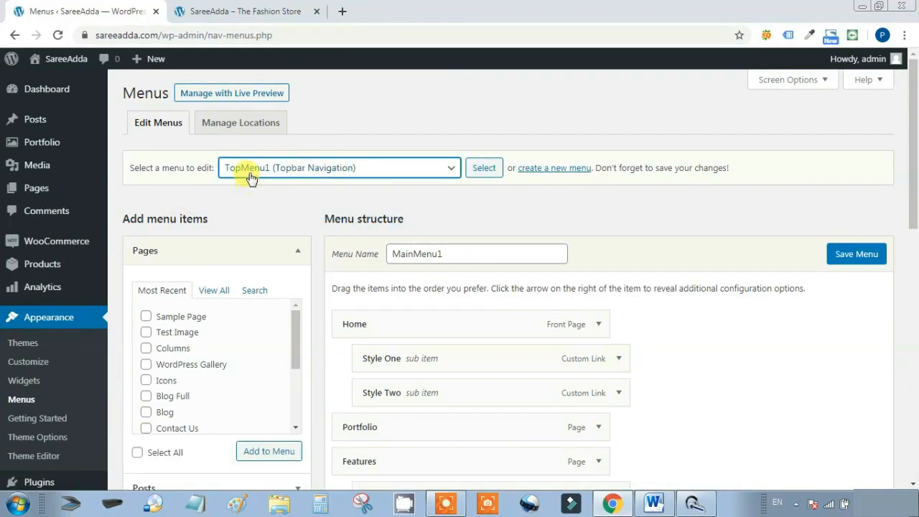
left_click(486, 168)
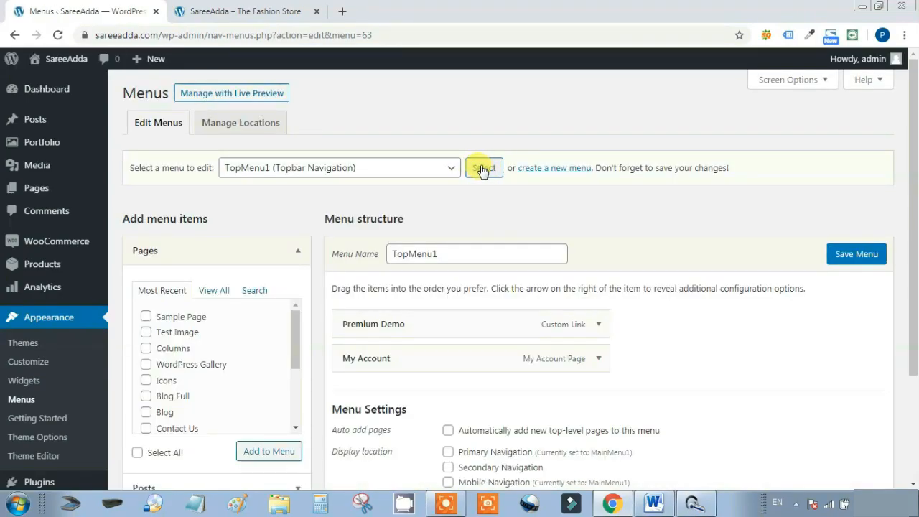
Remove the Premium Demo item from TopMenu1, leaving only My Account
scroll(673, 220, "down", 1)
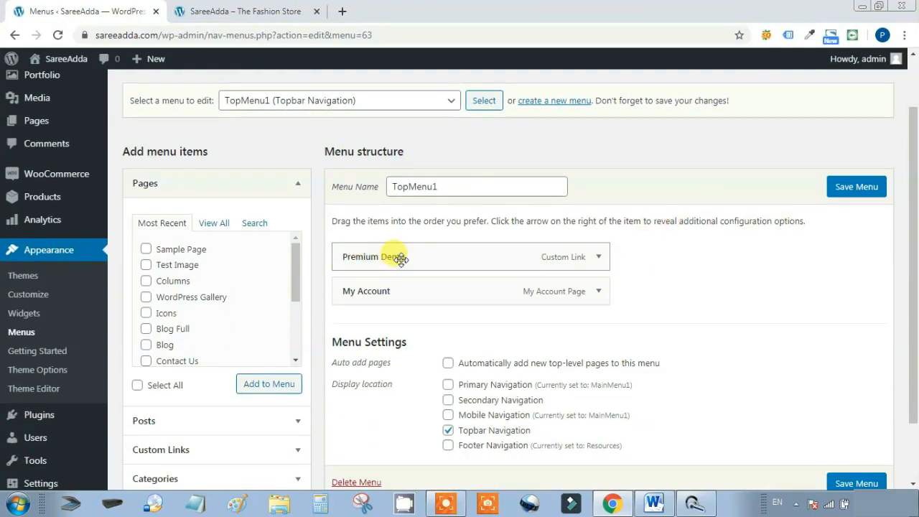
left_click(599, 257)
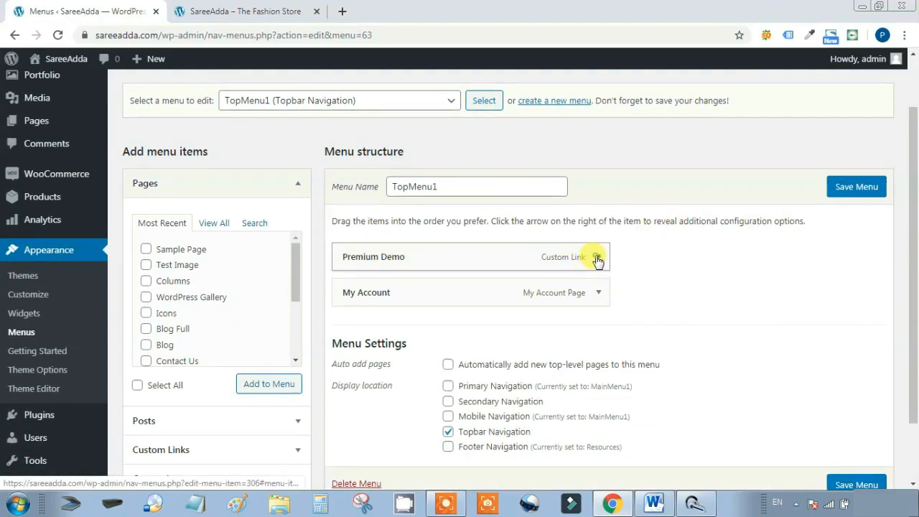
left_click(348, 392)
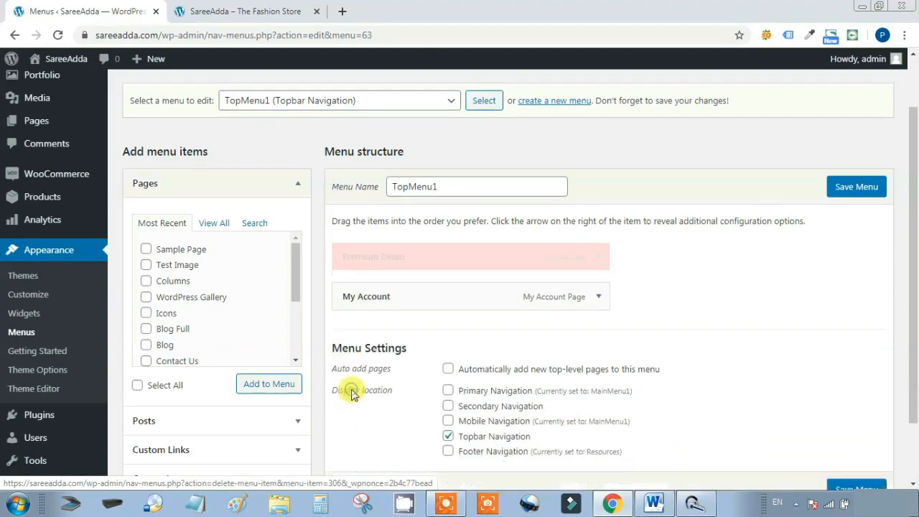
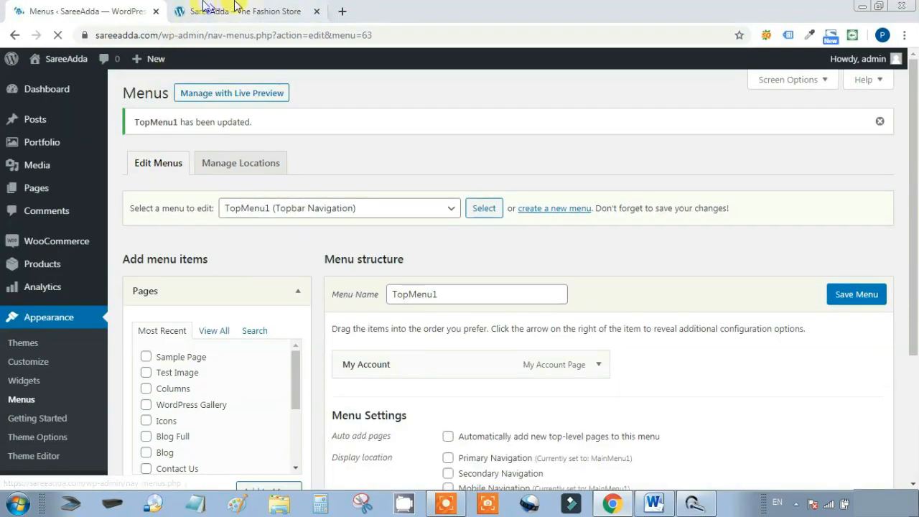
Reload the storefront to view the updated topbar menu
left_click(237, 11)
left_click(58, 34)
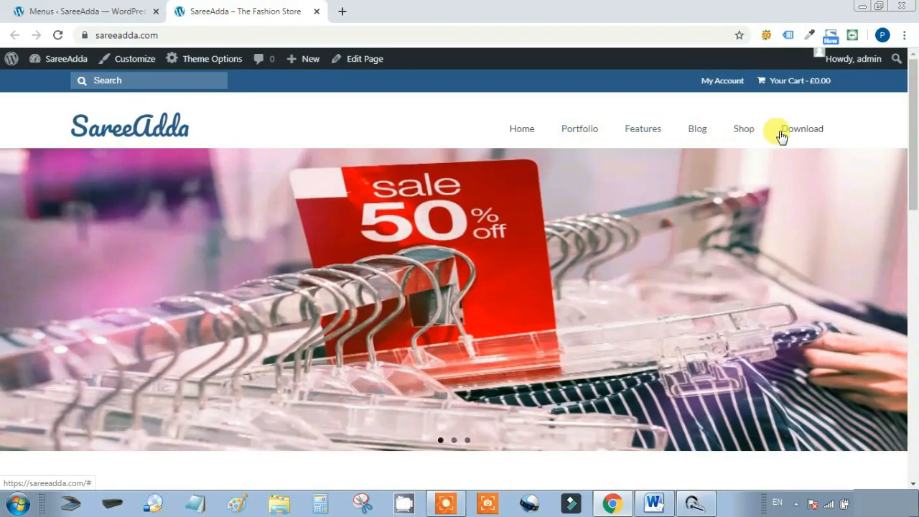
mouse_move(823, 137)
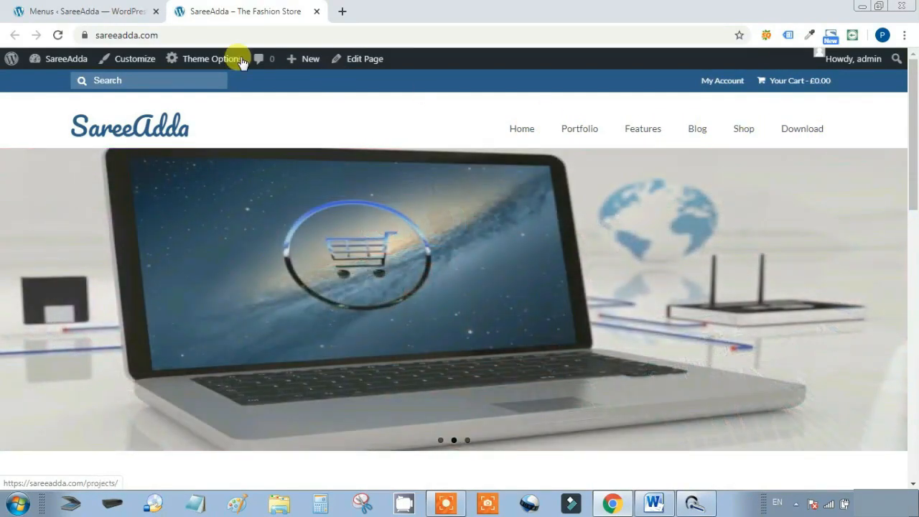
left_click(95, 9)
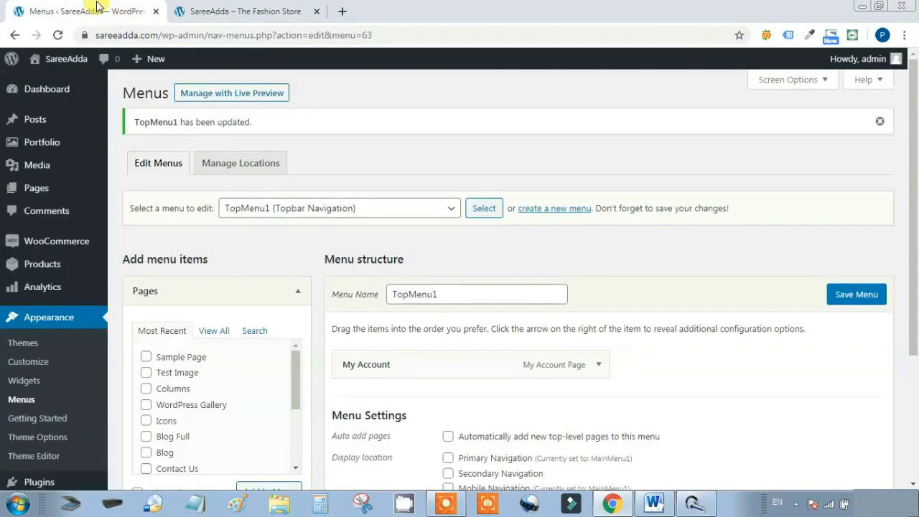
Load MainMenu1 into the menu editor
left_click(342, 208)
left_click(318, 225)
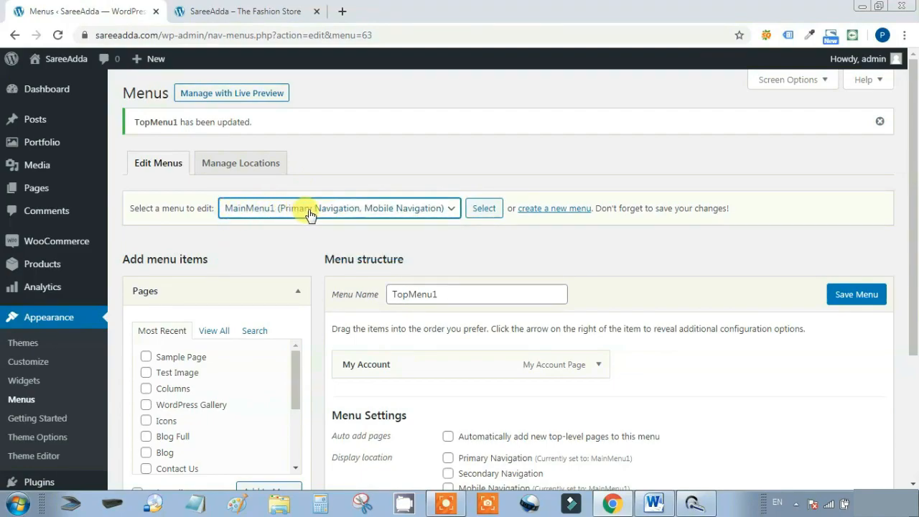
left_click(482, 208)
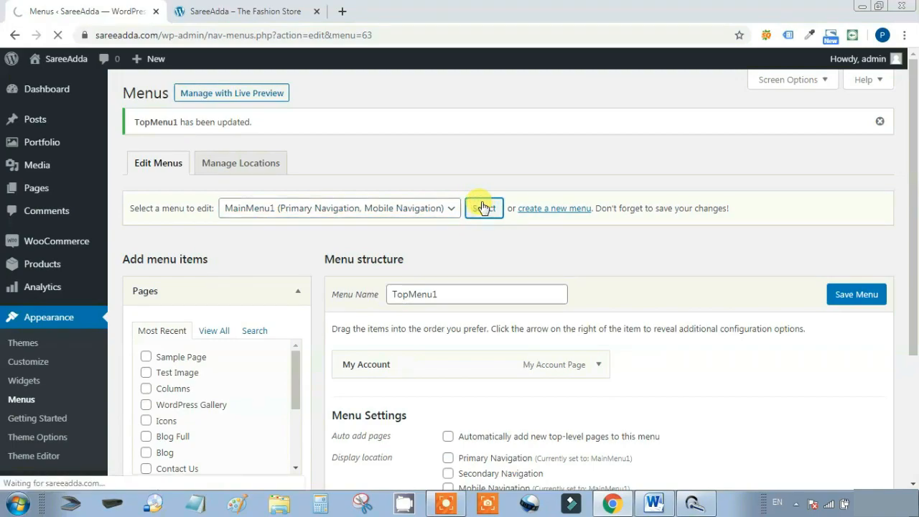
scroll(711, 266, "down", 3)
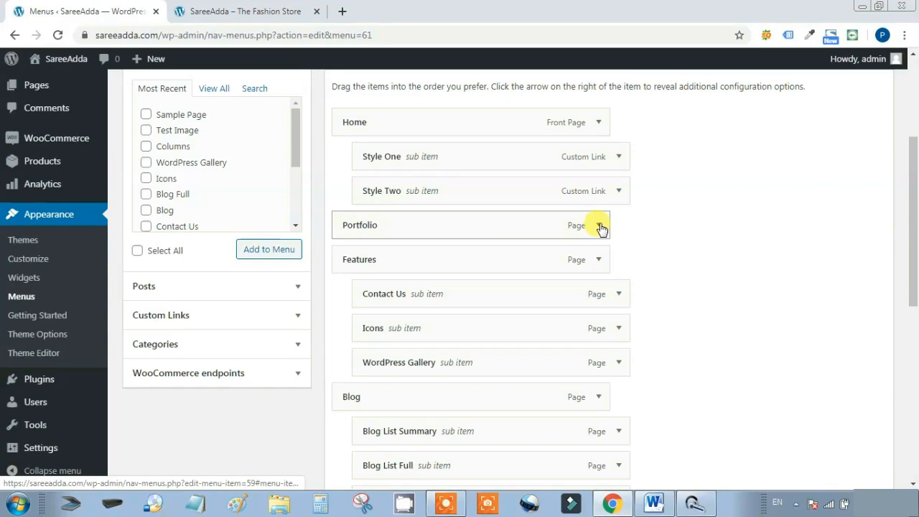
Remove Portfolio, Icons and WordPress Gallery from MainMenu1
left_click(599, 225)
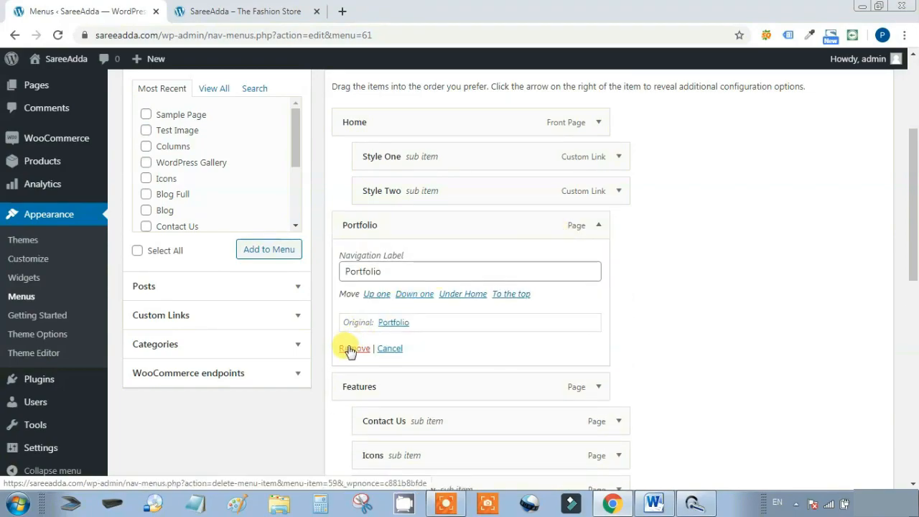
left_click(352, 349)
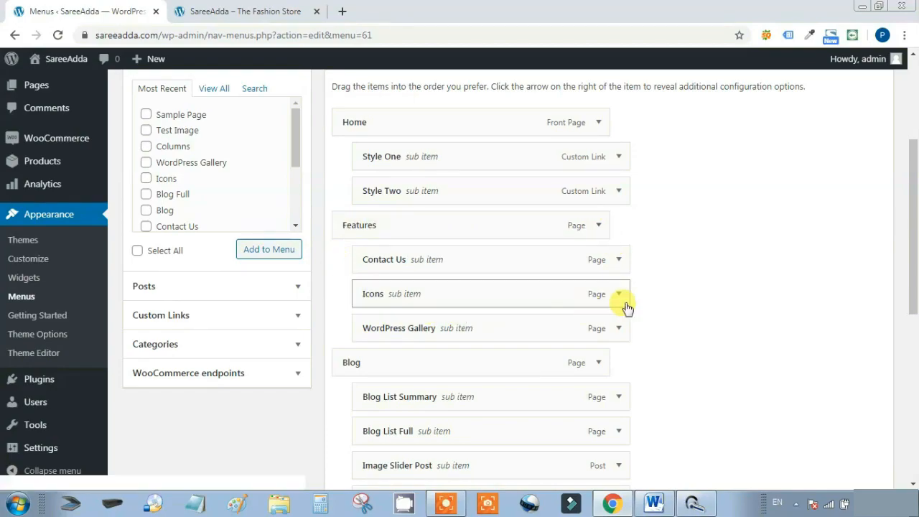
scroll(635, 261, "down", 1)
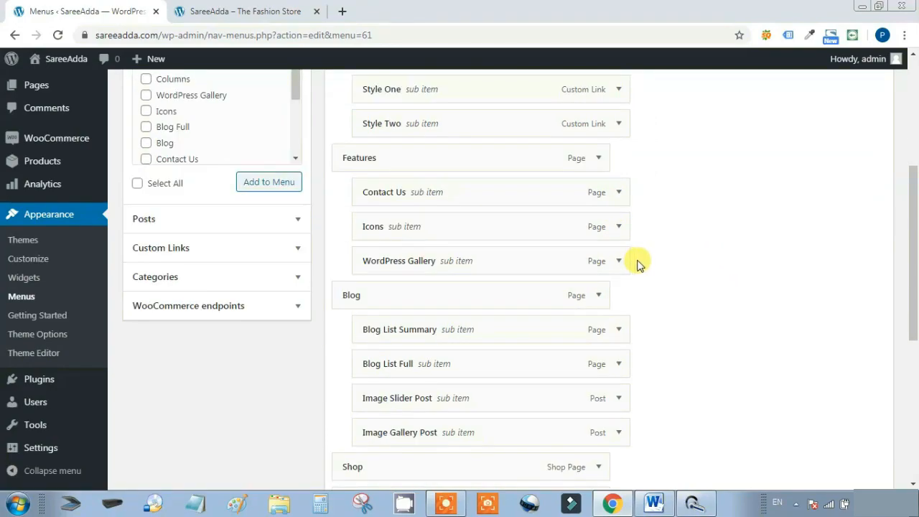
left_click(620, 227)
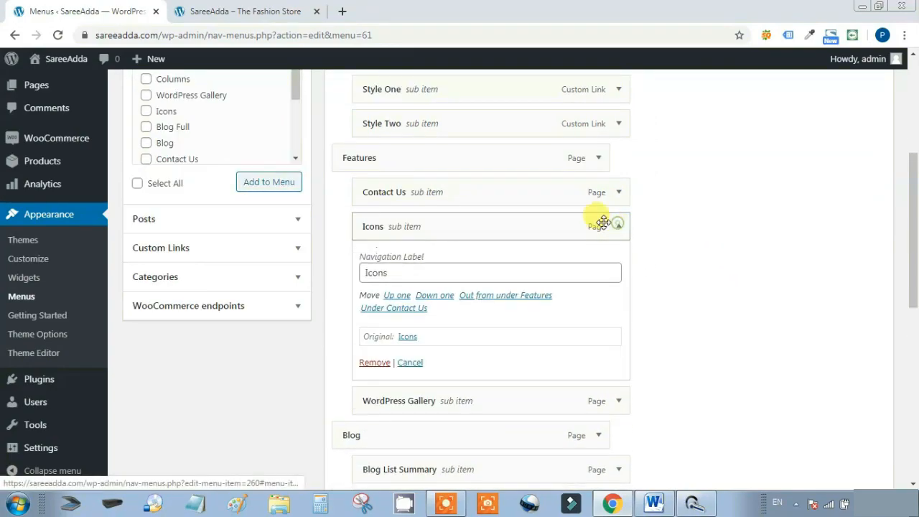
left_click(373, 363)
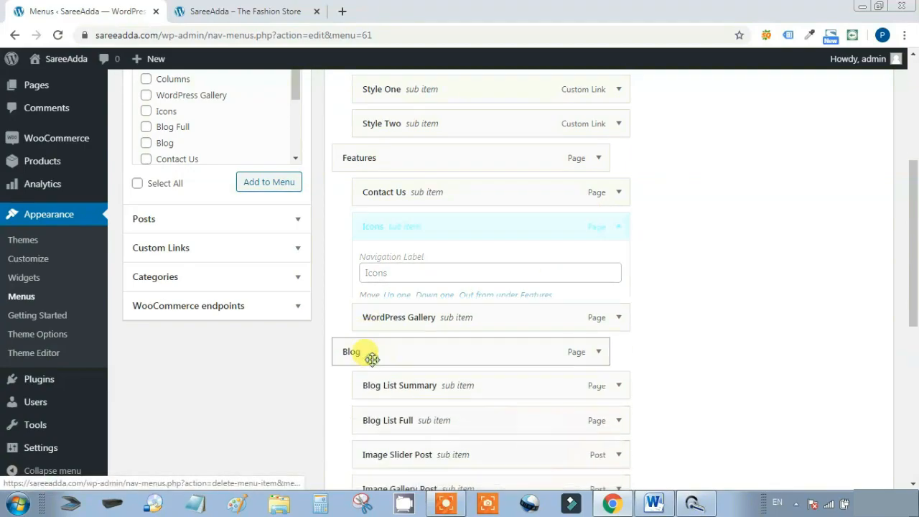
left_click(619, 227)
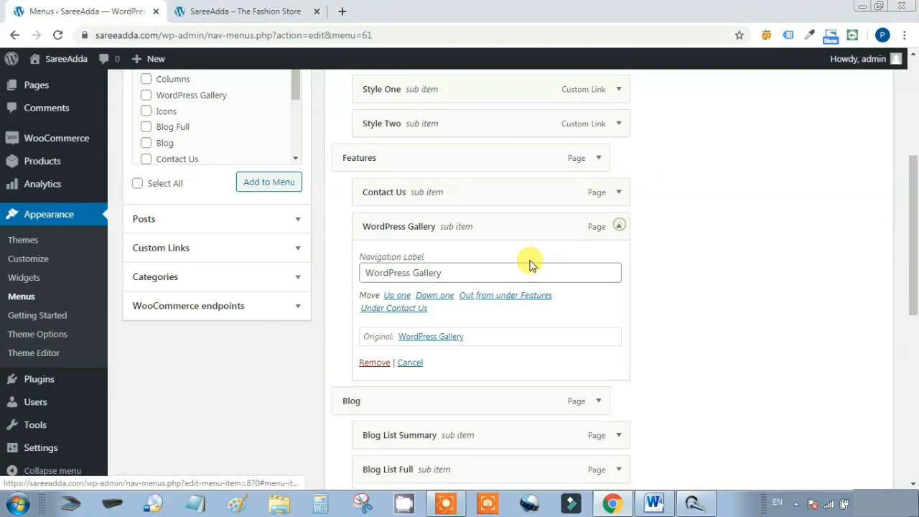
left_click(373, 363)
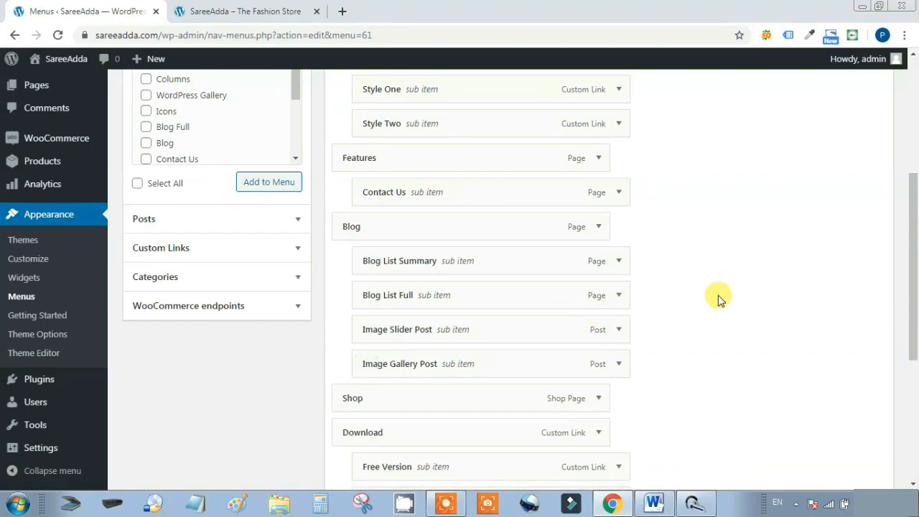
Remove the Download item along with its Free Version and Premium Version sub-items
scroll(716, 295, "down", 2)
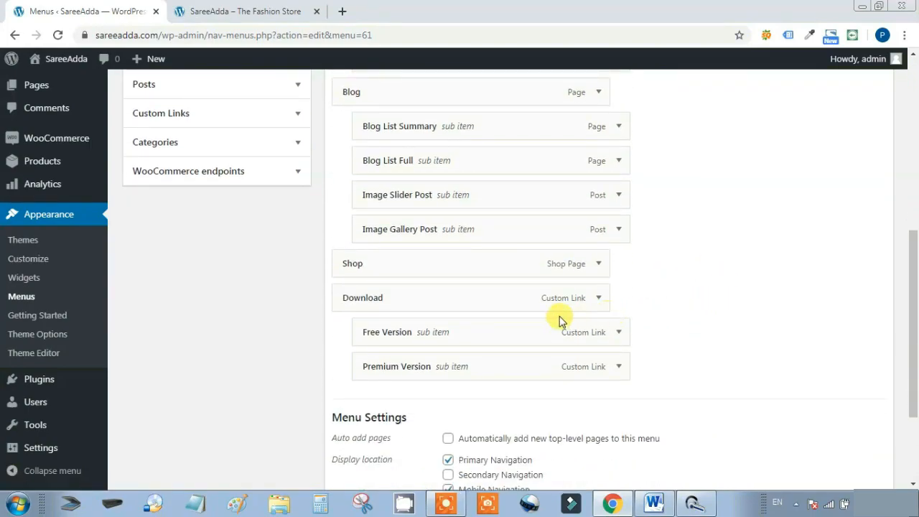
left_click(619, 333)
left_click(371, 464)
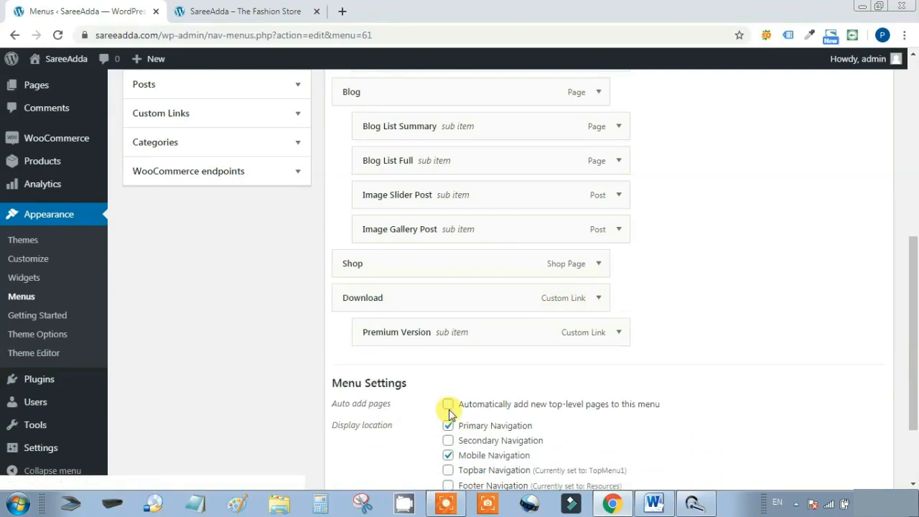
left_click(618, 335)
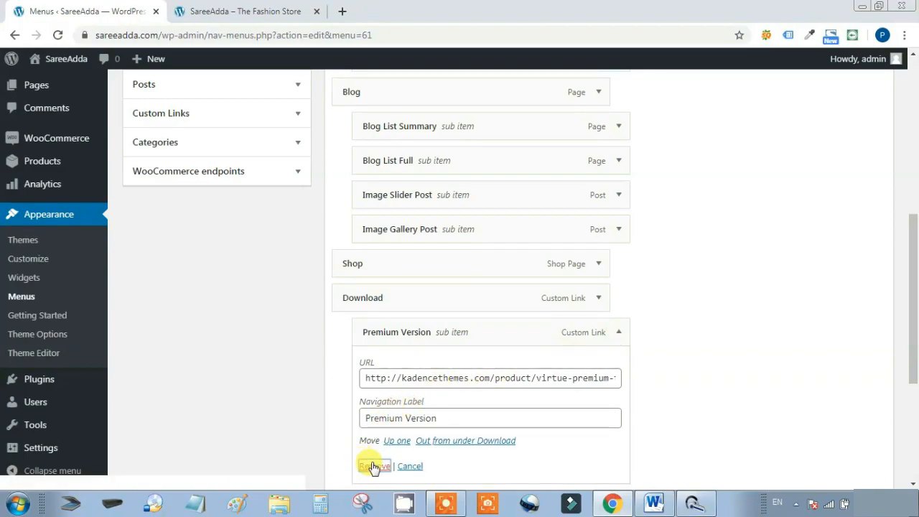
left_click(372, 466)
left_click(598, 297)
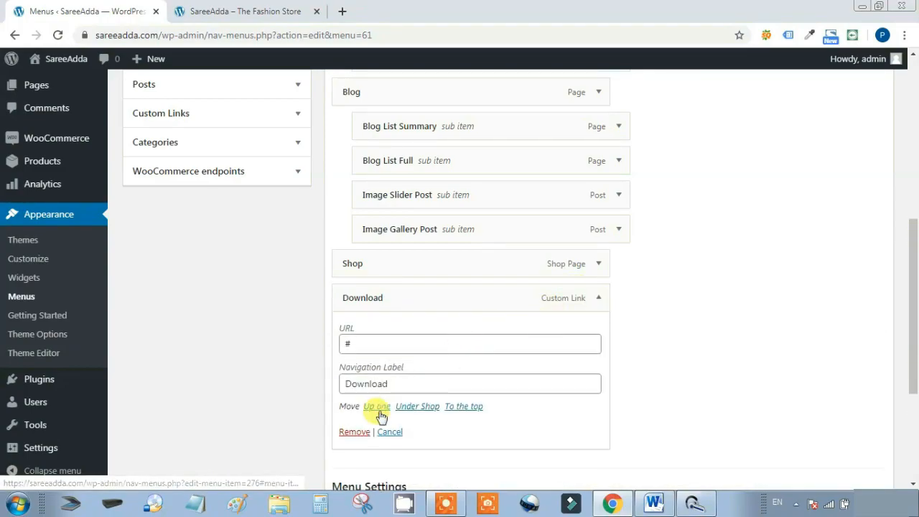
left_click(355, 432)
Drag Shop up the menu structure to sit beneath Home
left_click_drag(428, 400, 429, 152)
scroll(761, 259, "up", 2)
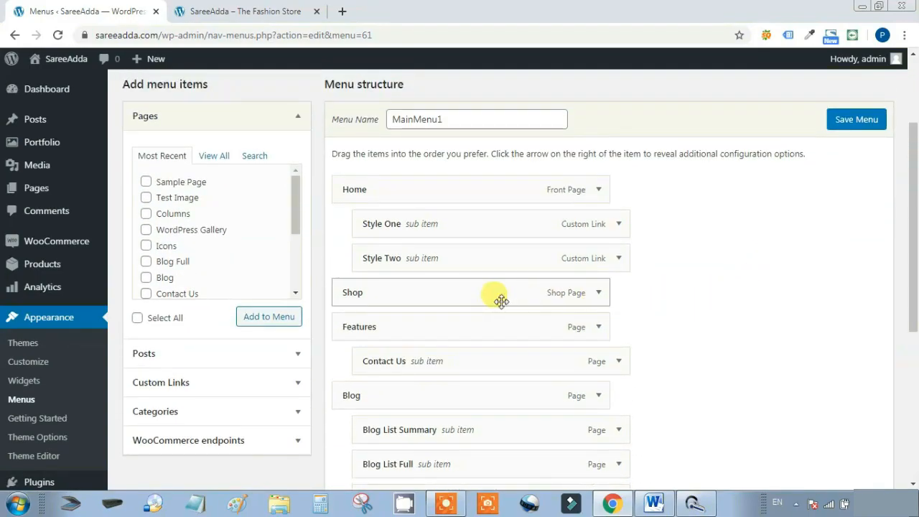
left_click_drag(435, 300, 417, 220)
left_click_drag(522, 220, 366, 226)
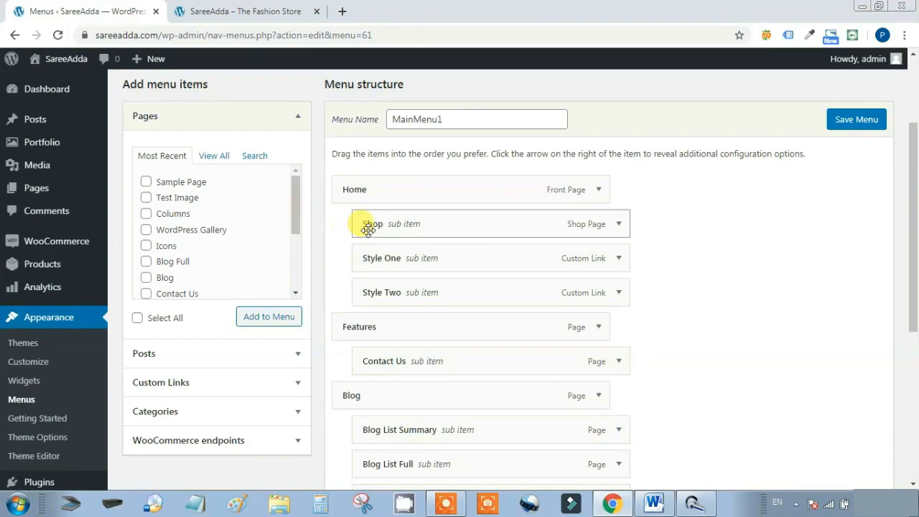
left_click_drag(402, 193, 417, 179)
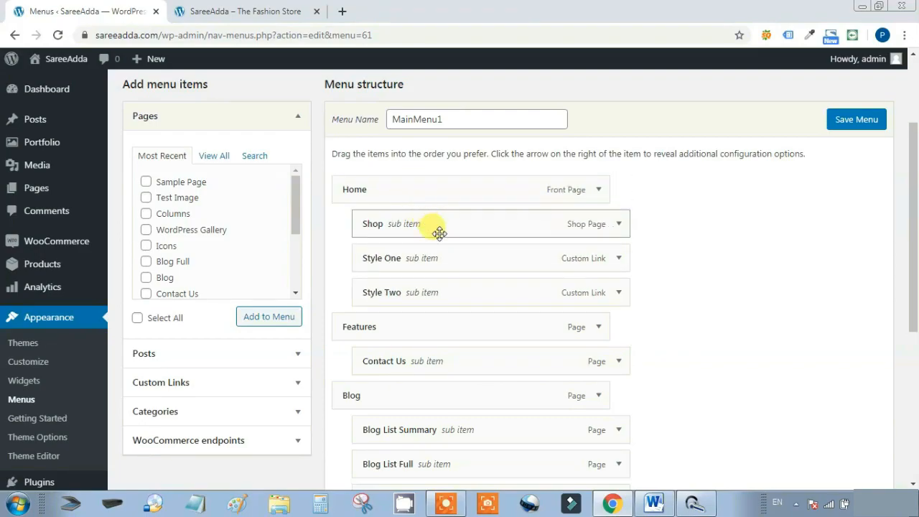
Delete the Style One and Style Two sub-items
left_click(618, 258)
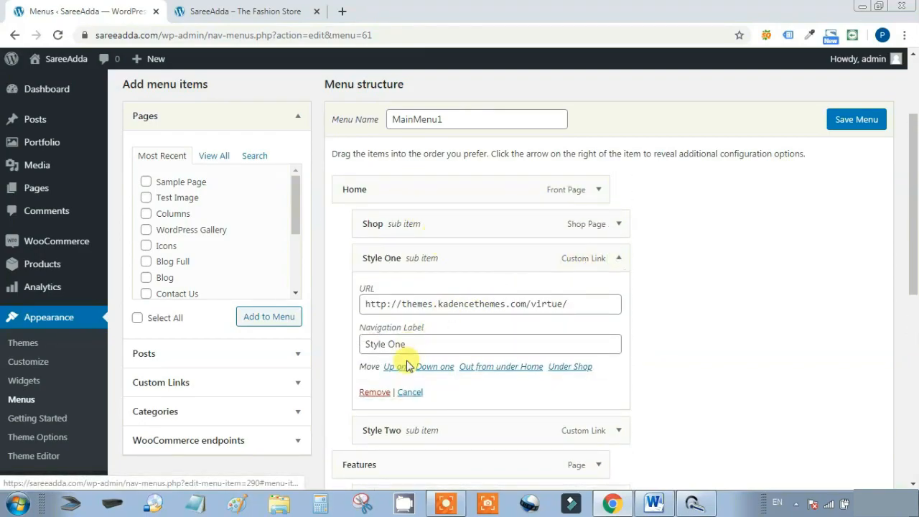
left_click(371, 392)
left_click(619, 258)
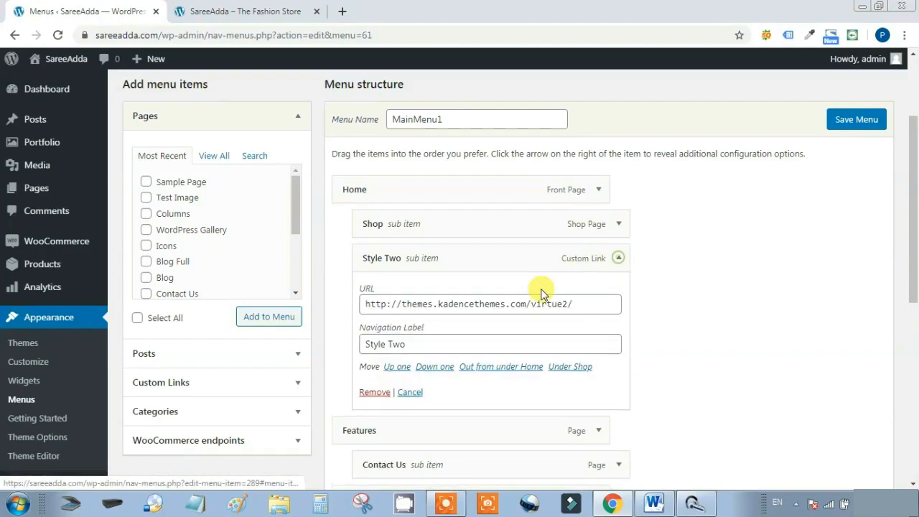
left_click(374, 392)
Move Shop to the end of MainMenu1 as a top-level item and save the menu
left_click_drag(400, 222, 366, 316)
scroll(744, 298, "down", 1)
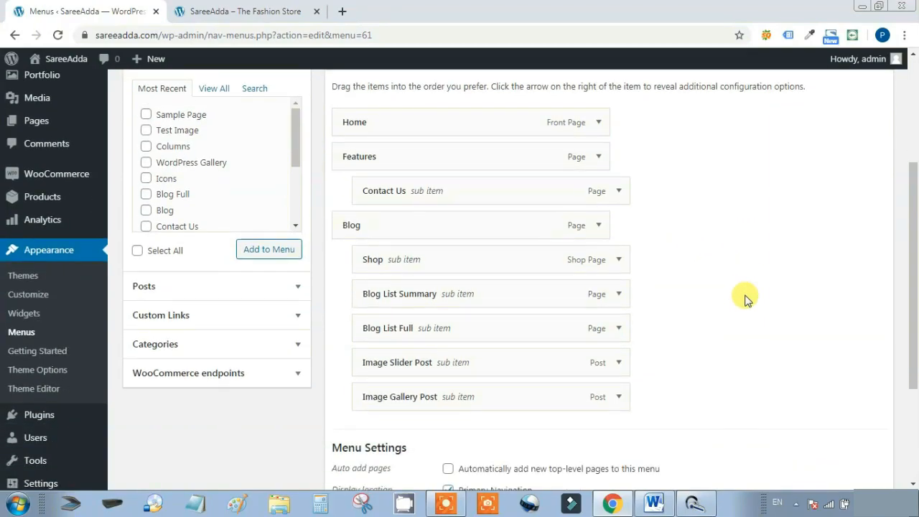
left_click_drag(457, 255, 431, 399)
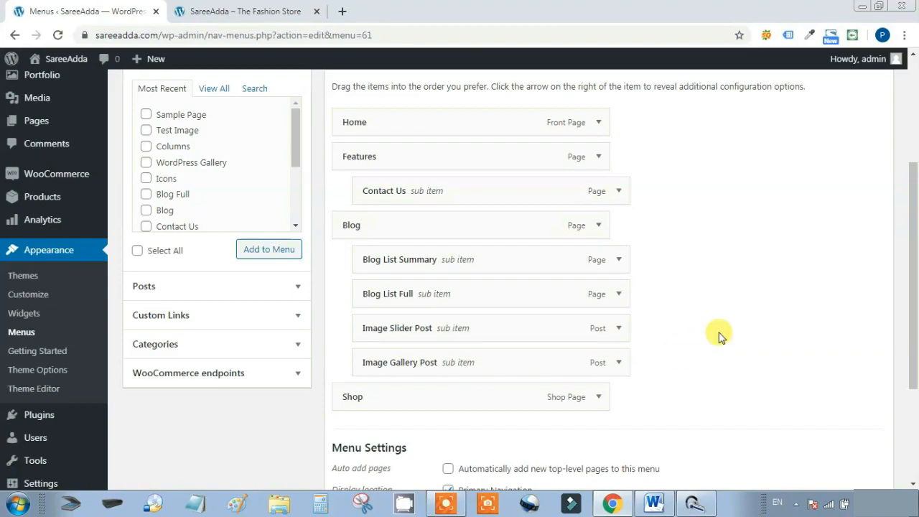
scroll(719, 333, "down", 3)
left_click(868, 418)
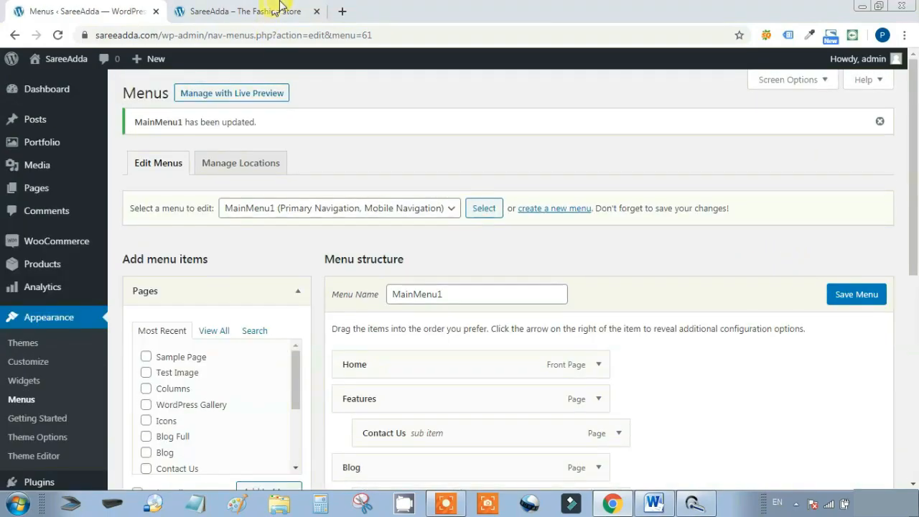
Reload the storefront to see the new main menu, and open the admin Dashboard
left_click(275, 8)
key("F5")
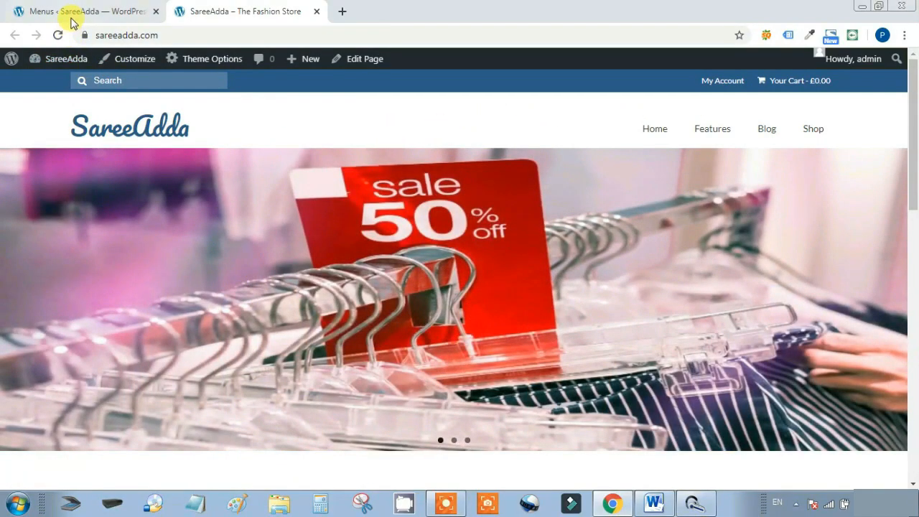
left_click(72, 15)
left_click(43, 91)
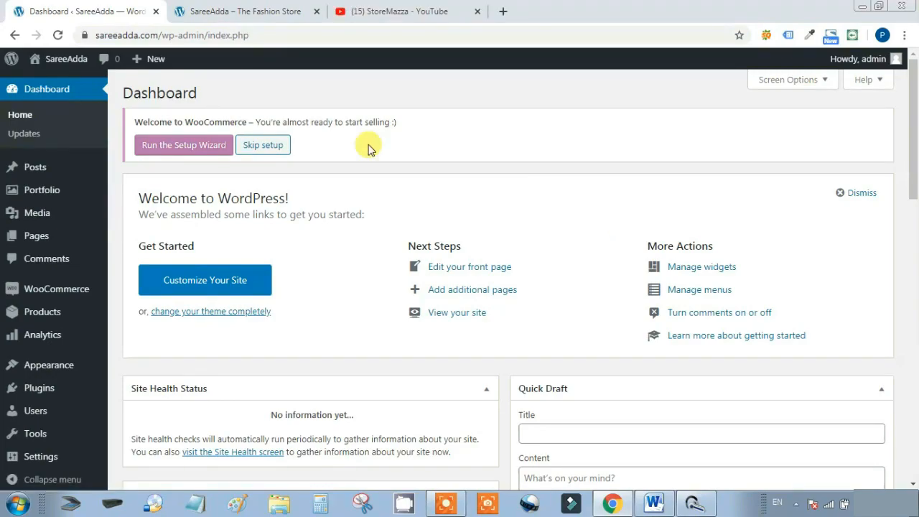
Scroll the storefront home page down to its four-post blog section
left_click(257, 6)
scroll(495, 242, "down", 10)
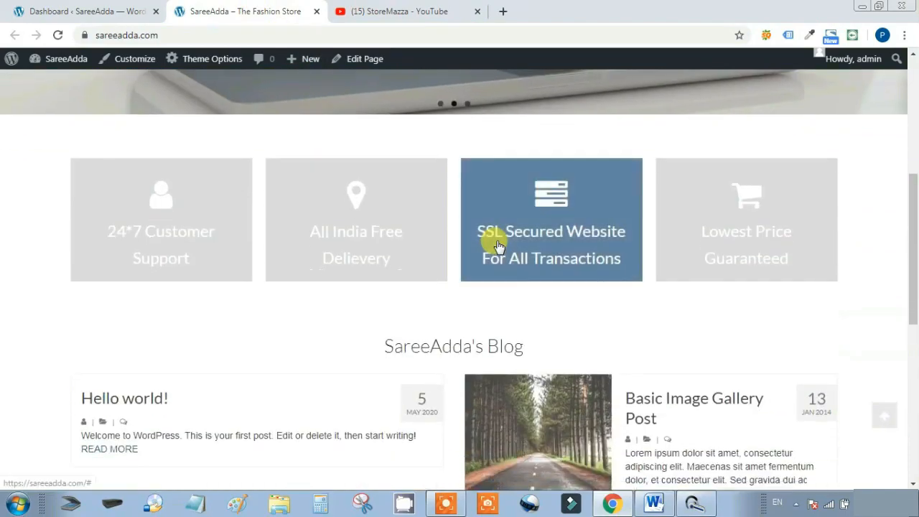
scroll(704, 335, "down", 1)
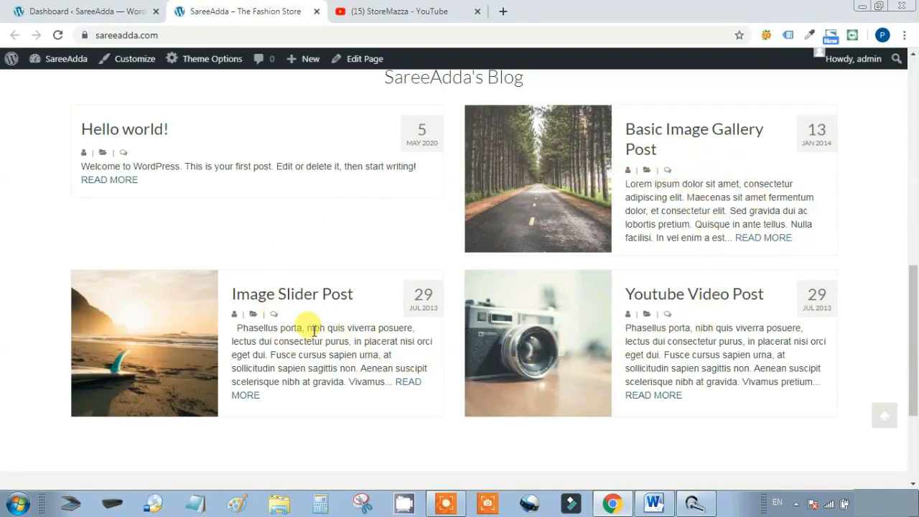
Permanently delete the Adventure post category
left_click(82, 8)
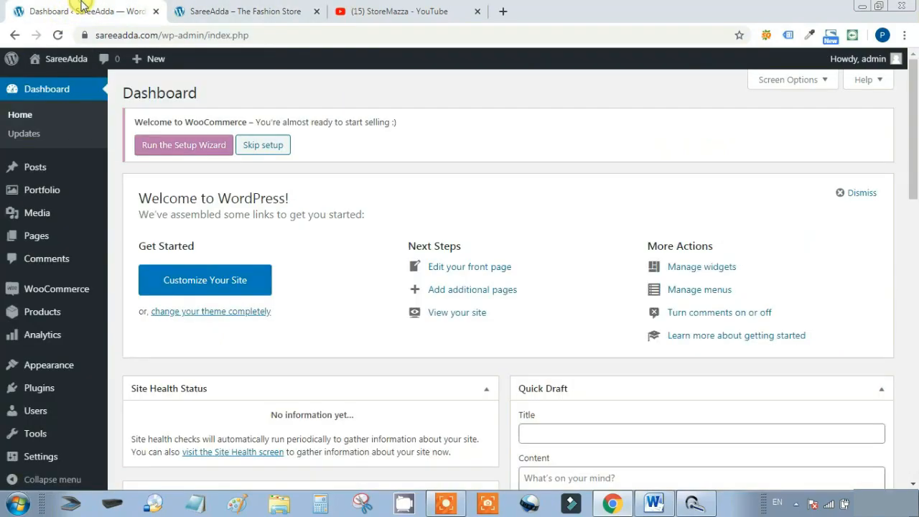
mouse_move(81, 178)
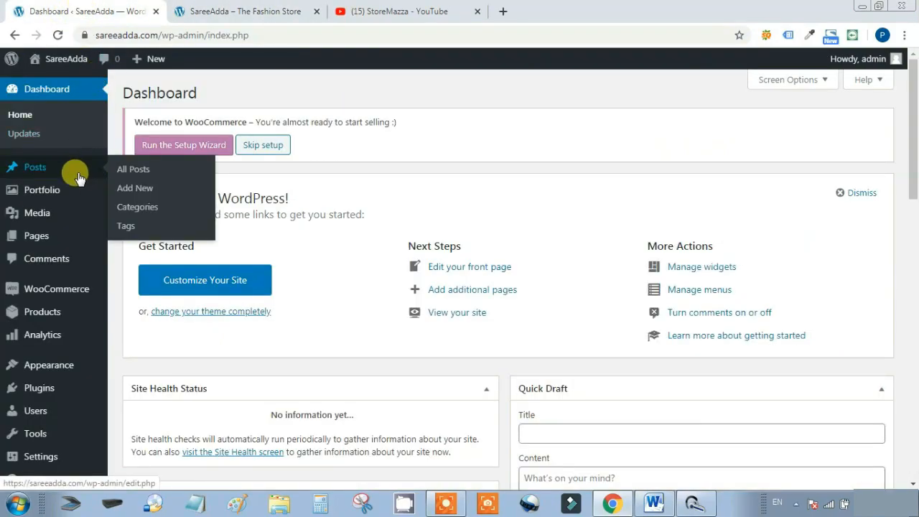
left_click(137, 208)
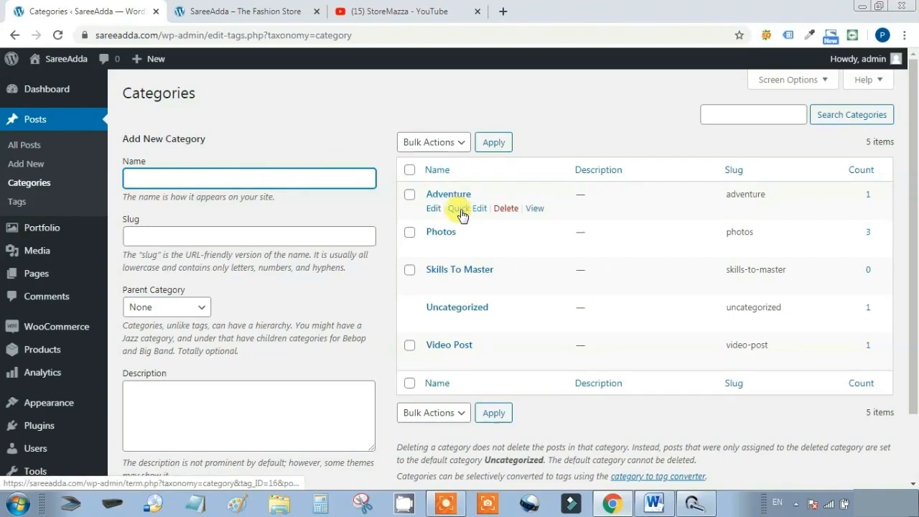
left_click(502, 208)
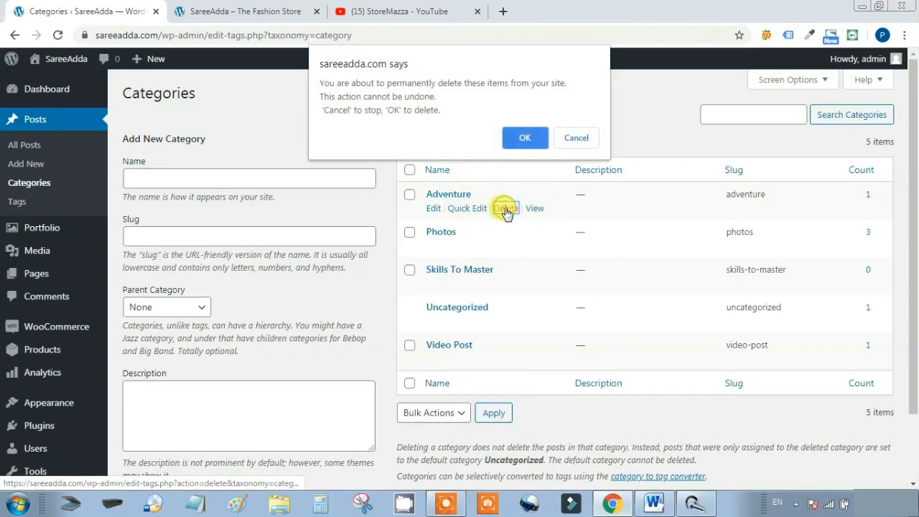
left_click(528, 140)
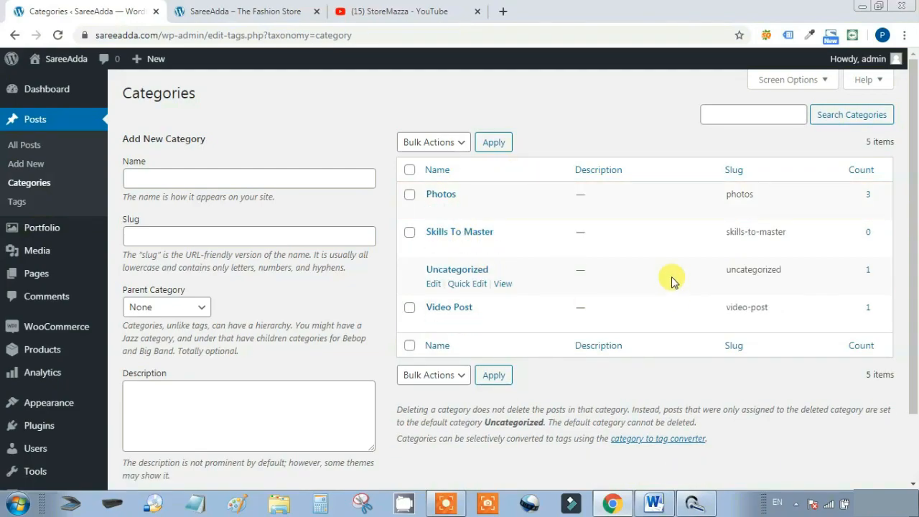
Add a Skills To Master category and start a new blank post
left_click(177, 178)
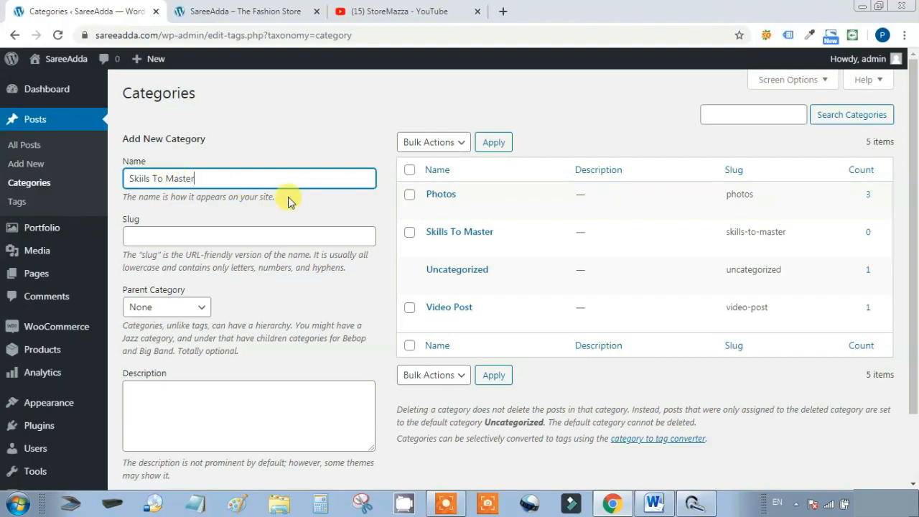
scroll(309, 193, "down", 2)
left_click(166, 420)
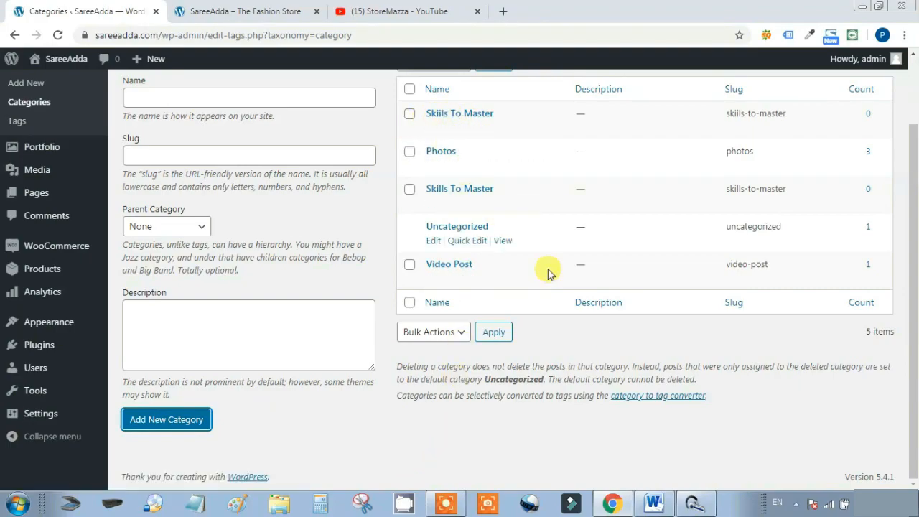
scroll(537, 395, "up", 2)
left_click(494, 399)
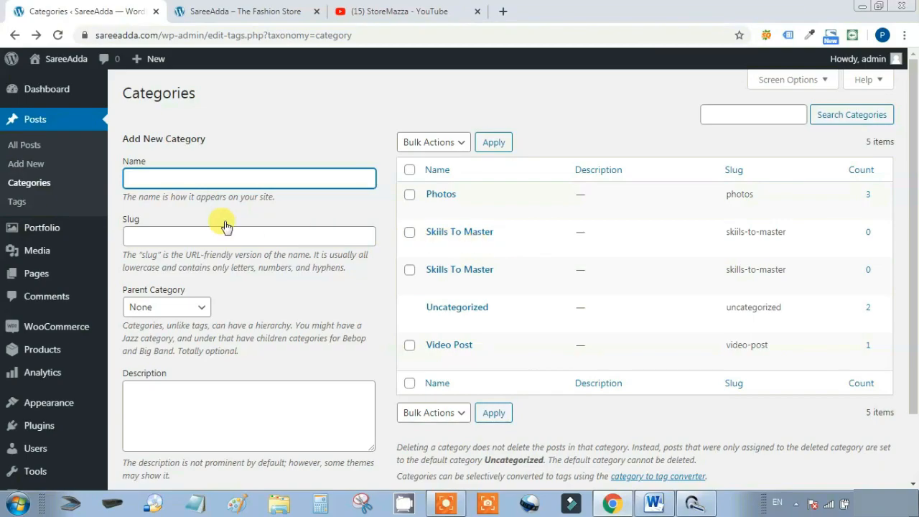
left_click(31, 165)
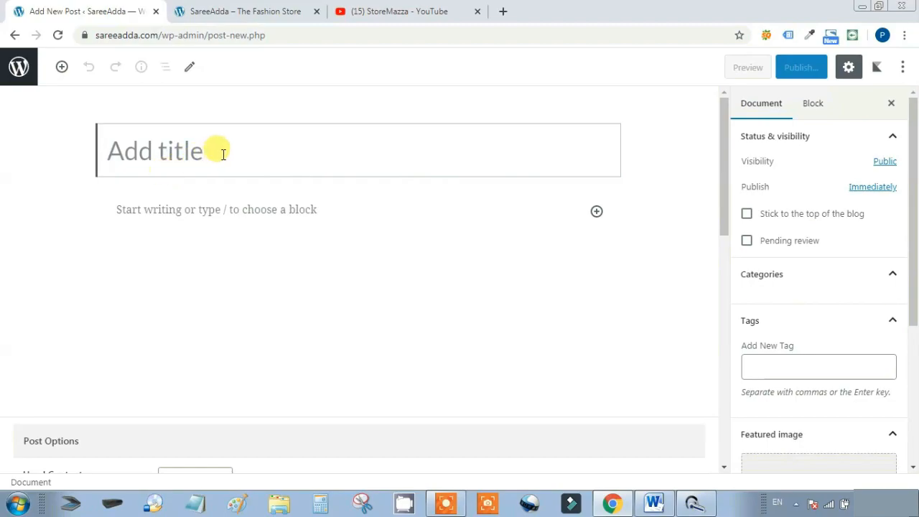
Paste the video title 'how to give checkmate in 4 moves' as the post title
left_click(379, 6)
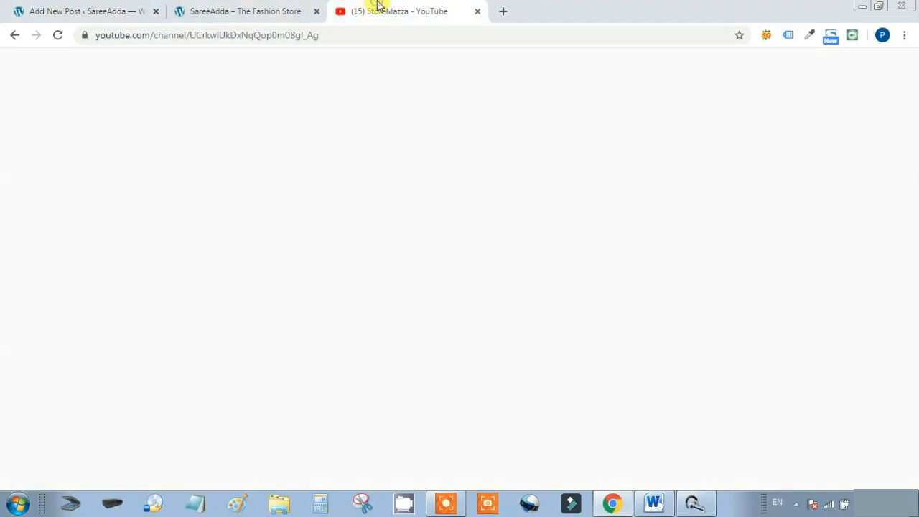
left_click(400, 262)
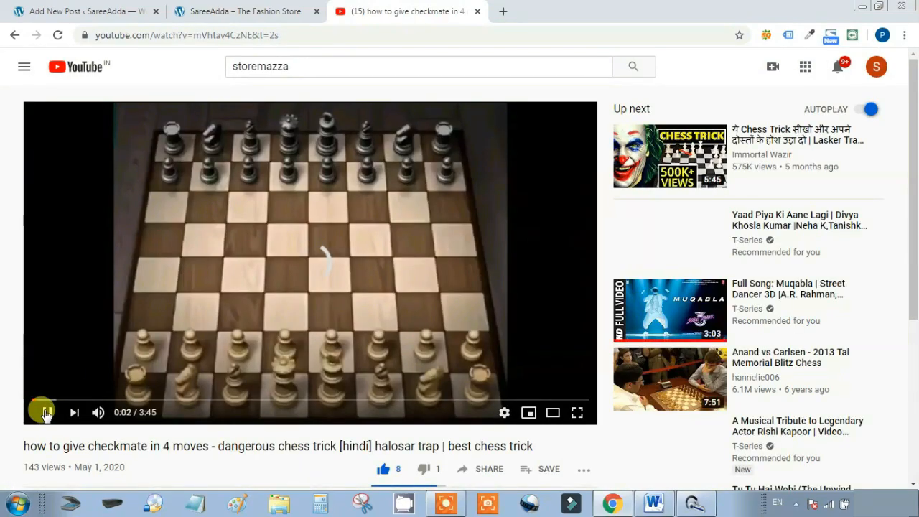
left_click(45, 413)
scroll(301, 316, "down", 1)
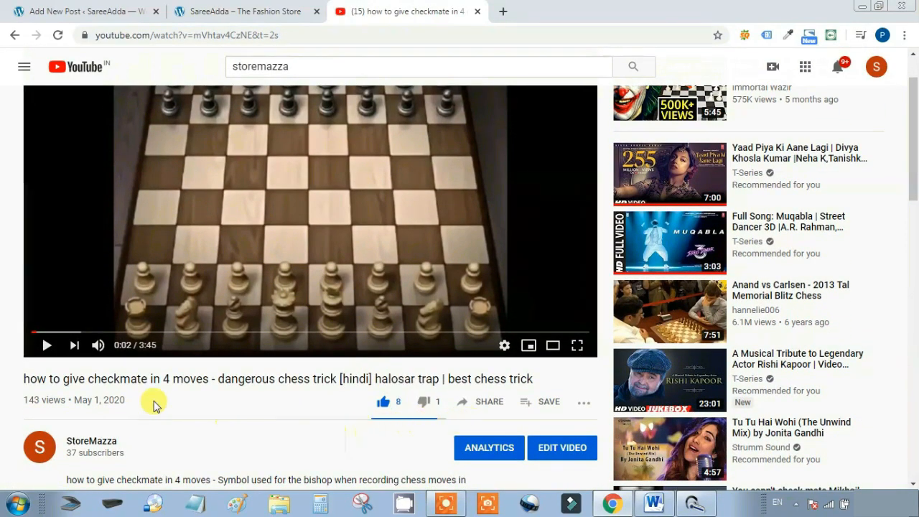
left_click_drag(207, 380, 39, 383)
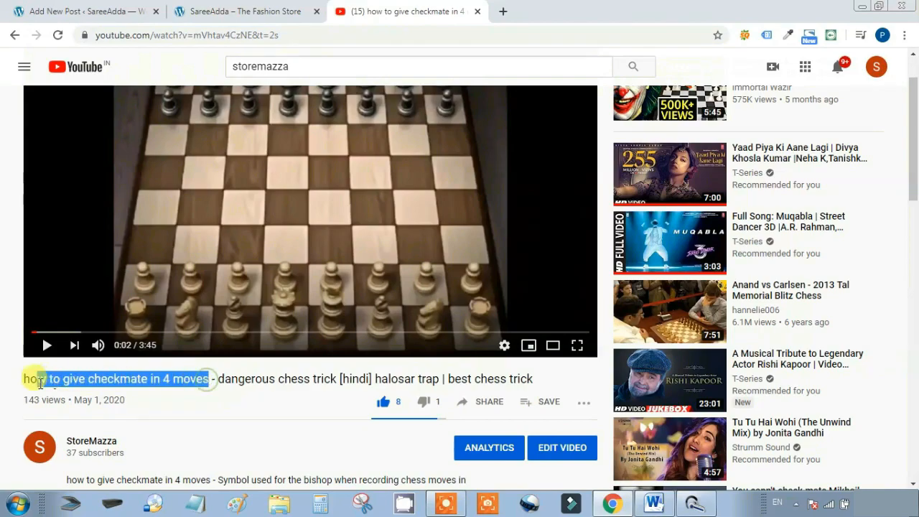
key("ctrl+c")
left_click(255, 9)
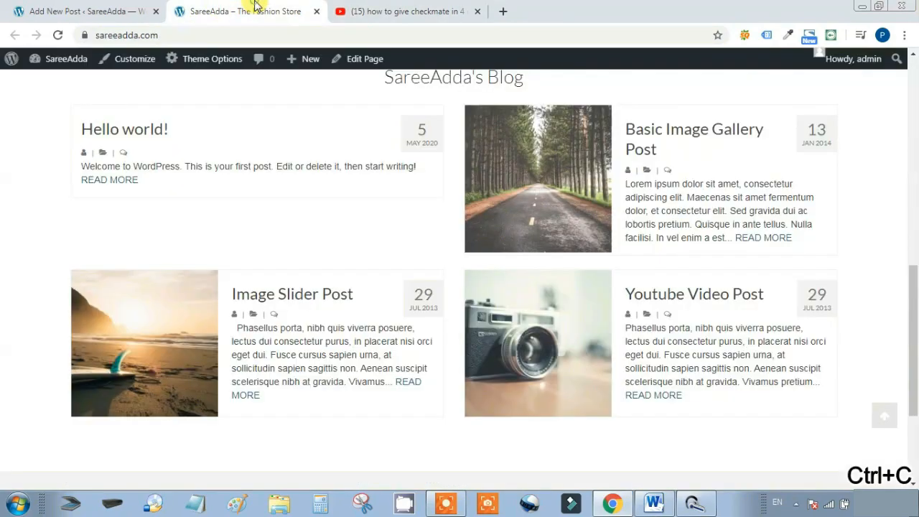
left_click(132, 10)
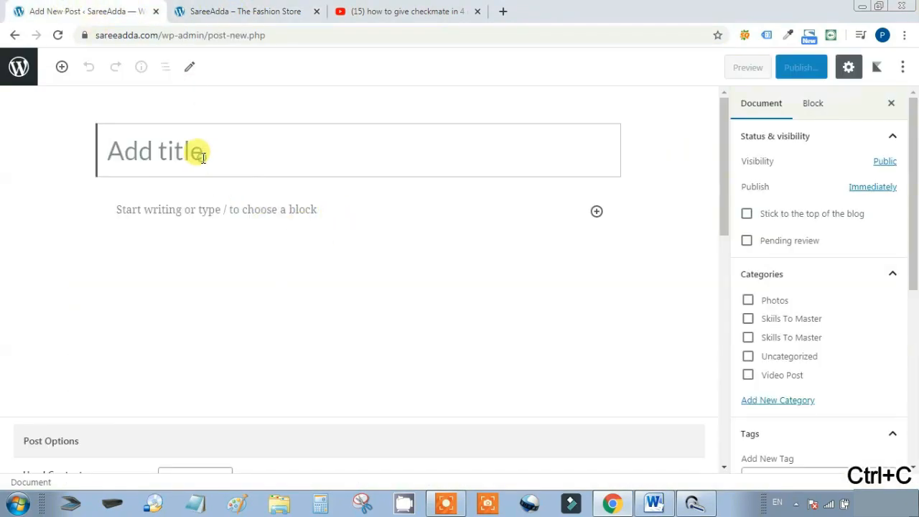
key("ctrl+v")
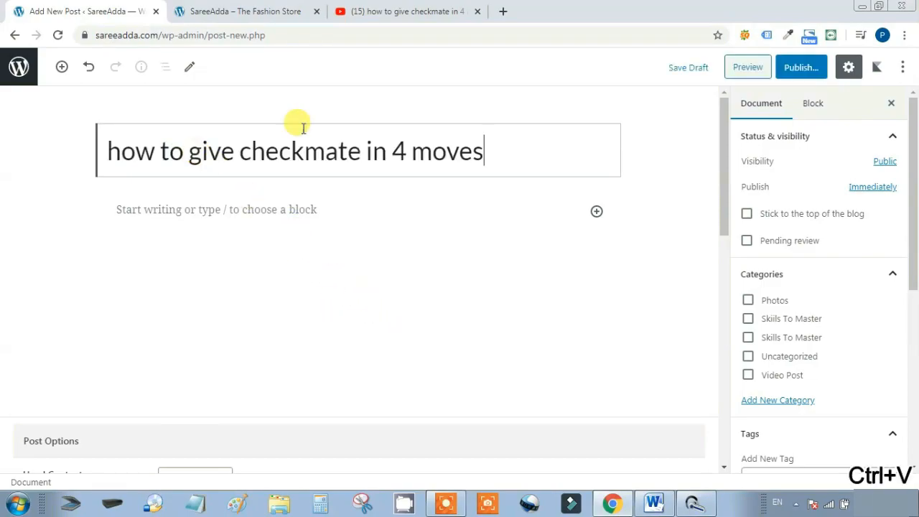
Copy the full video description into the post's body paragraph
left_click(421, 11)
scroll(393, 374, "down", 2)
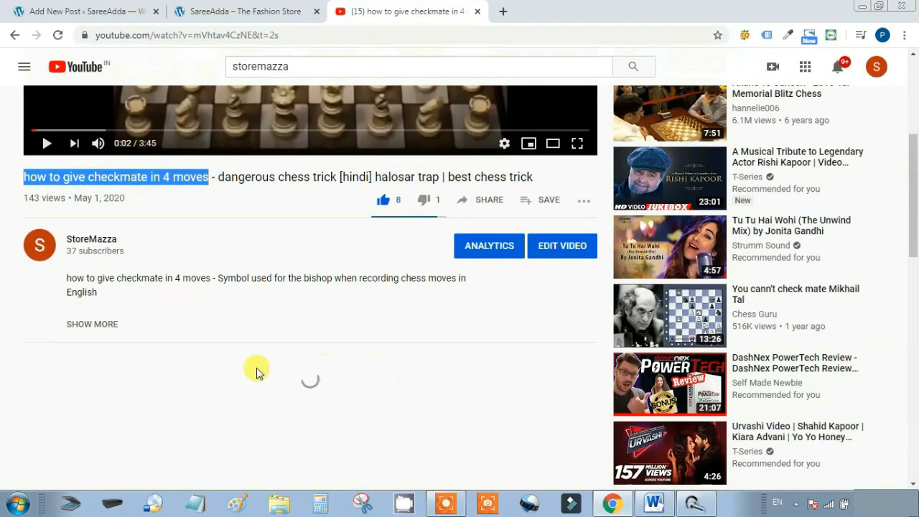
left_click(92, 324)
left_click_drag(66, 278, 302, 133)
scroll(395, 326, "up", 3)
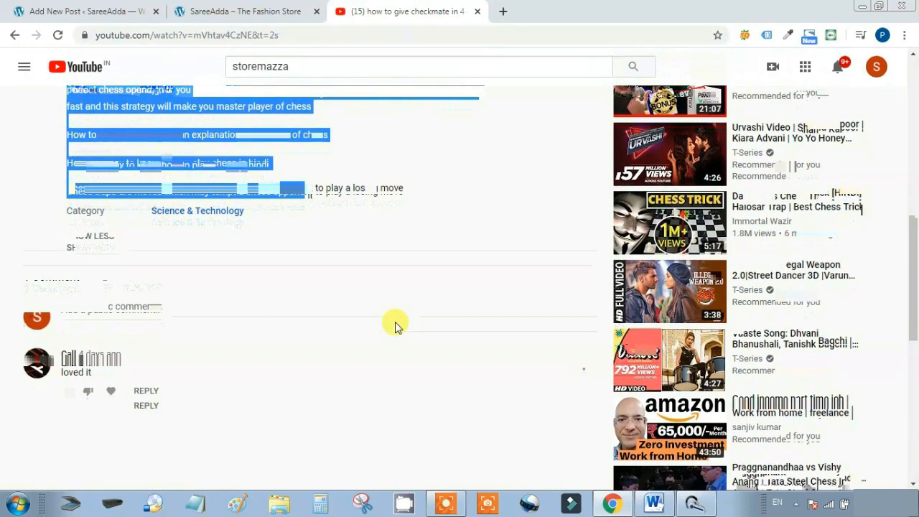
left_click(433, 351)
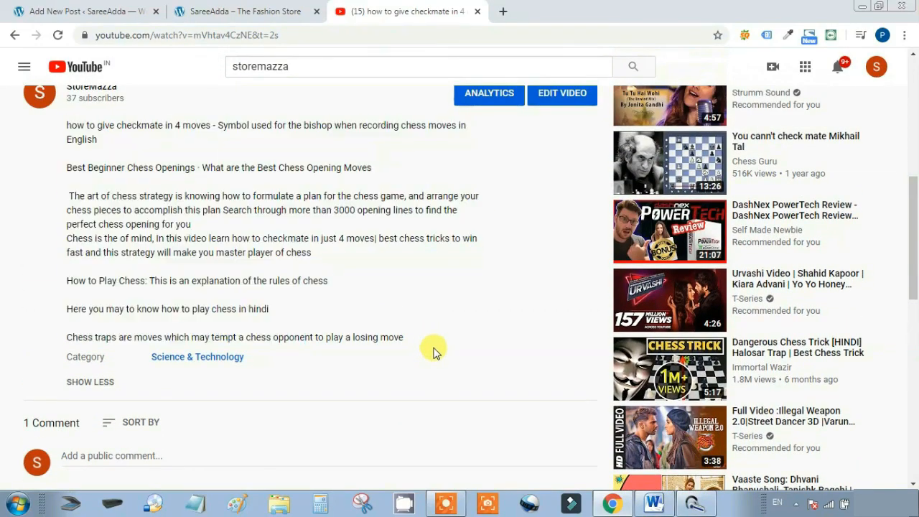
left_click_drag(425, 348, 61, 128)
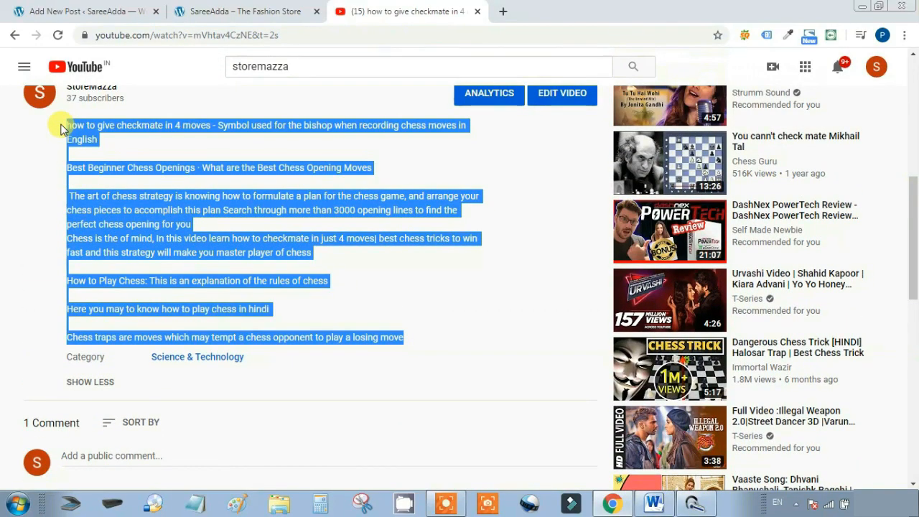
key("ctrl+c")
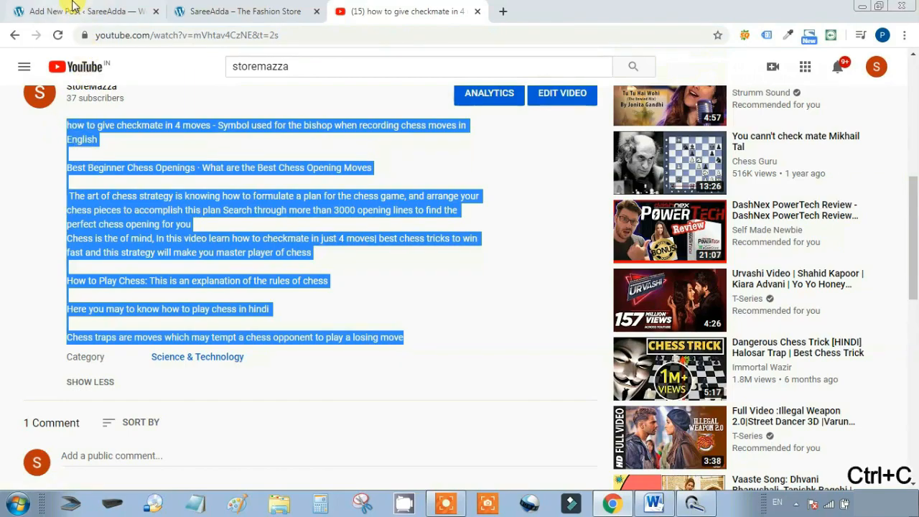
left_click(68, 9)
left_click(214, 211)
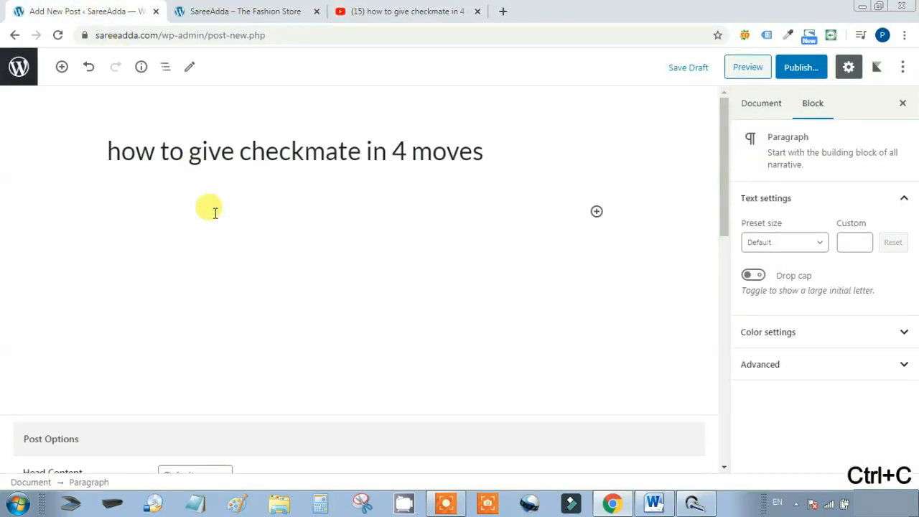
key("ctrl+v")
Set the post's Head Content option to Video
scroll(466, 390, "down", 5)
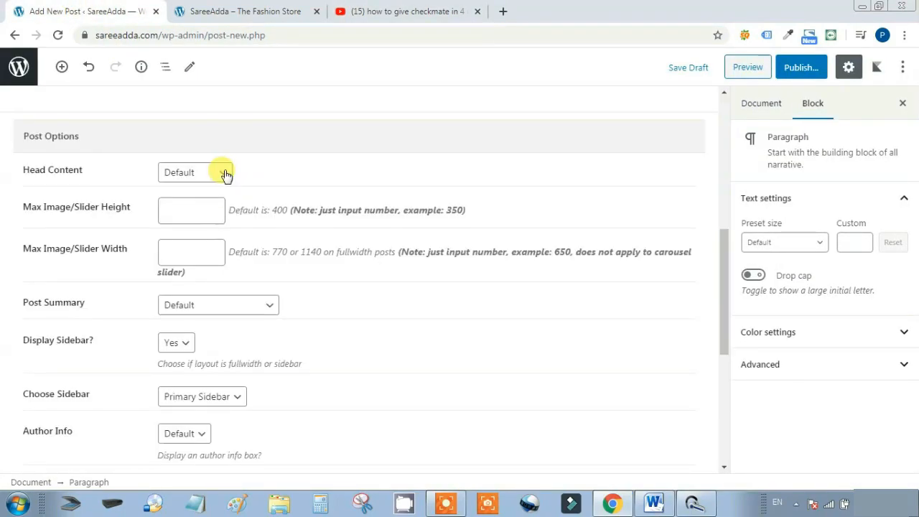
left_click(226, 176)
left_click(199, 233)
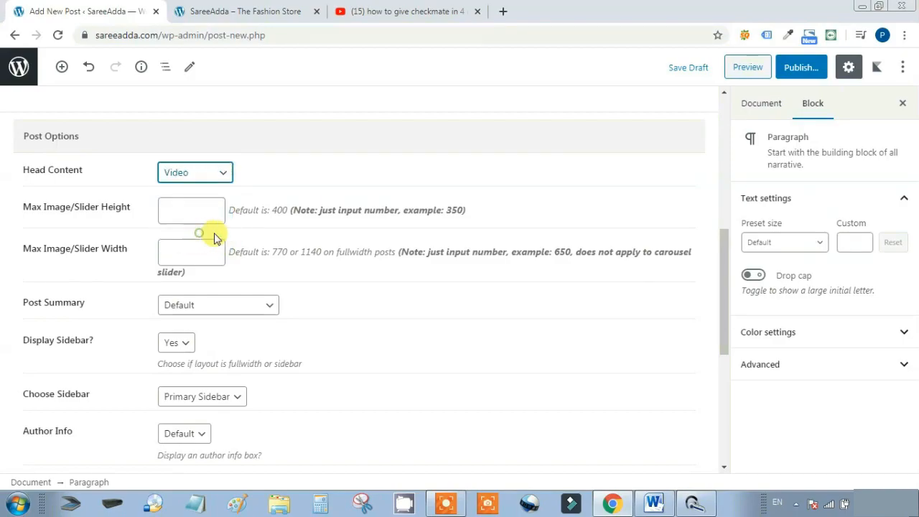
scroll(396, 235, "down", 1)
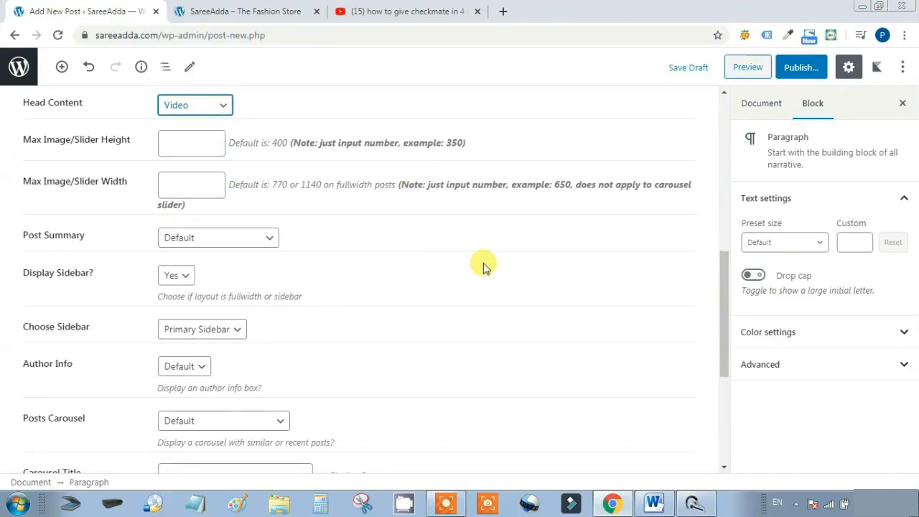
left_click(282, 236)
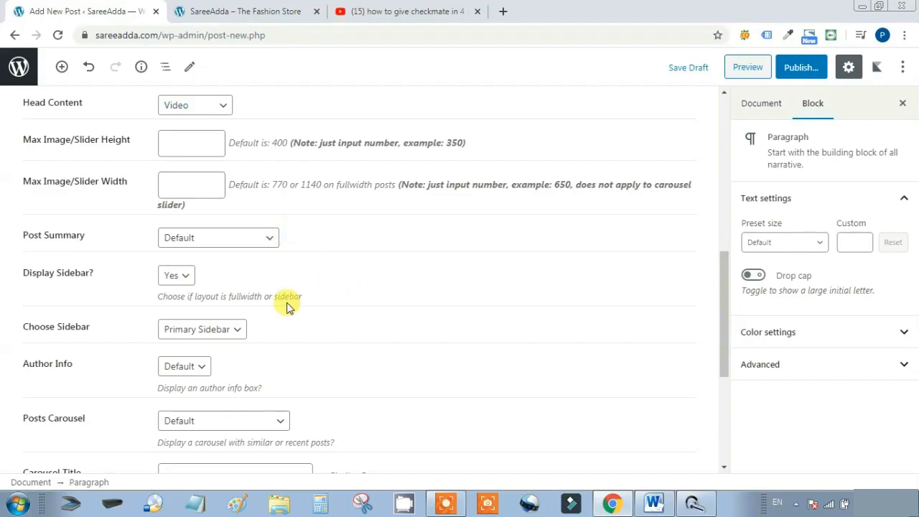
Keep Display Sidebar at Yes and Author Info at Default
left_click(181, 277)
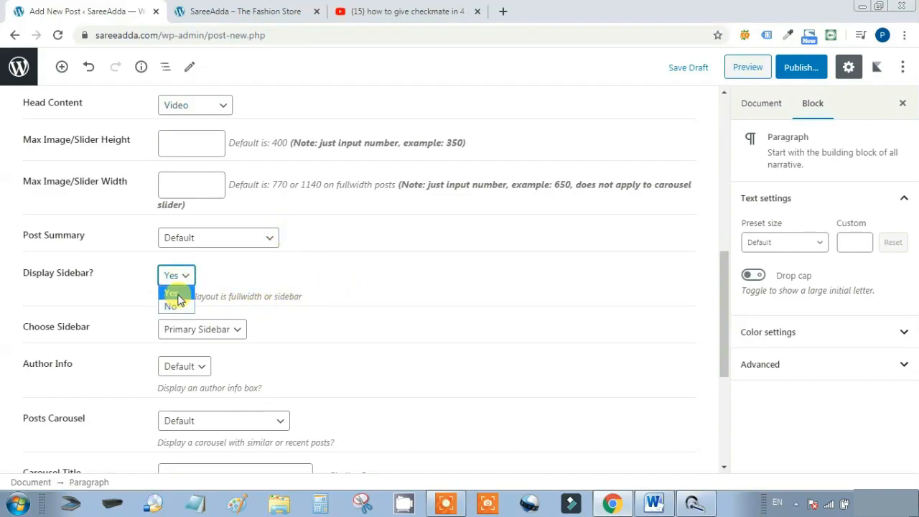
left_click(173, 293)
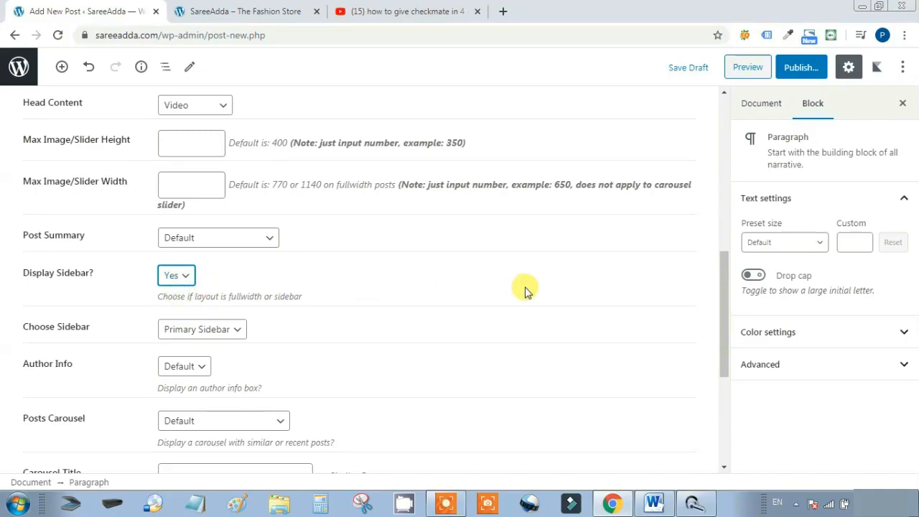
scroll(524, 289, "down", 1)
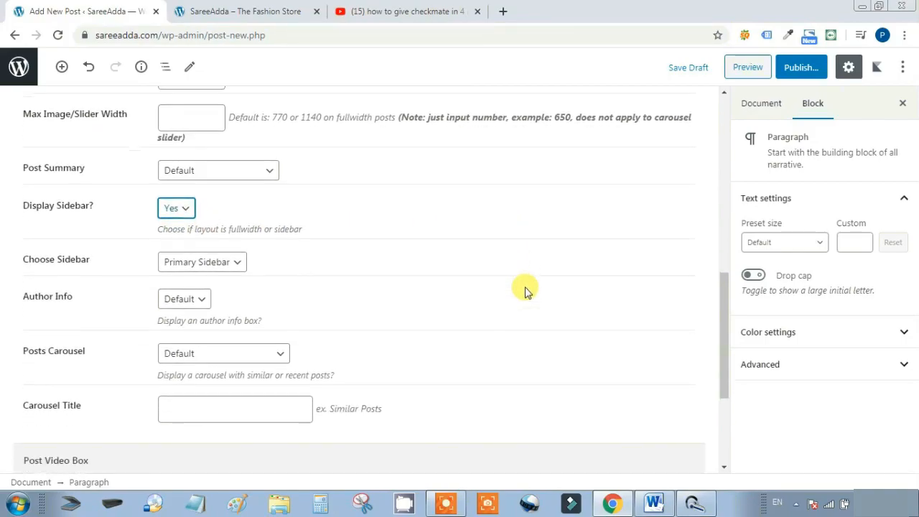
left_click(198, 304)
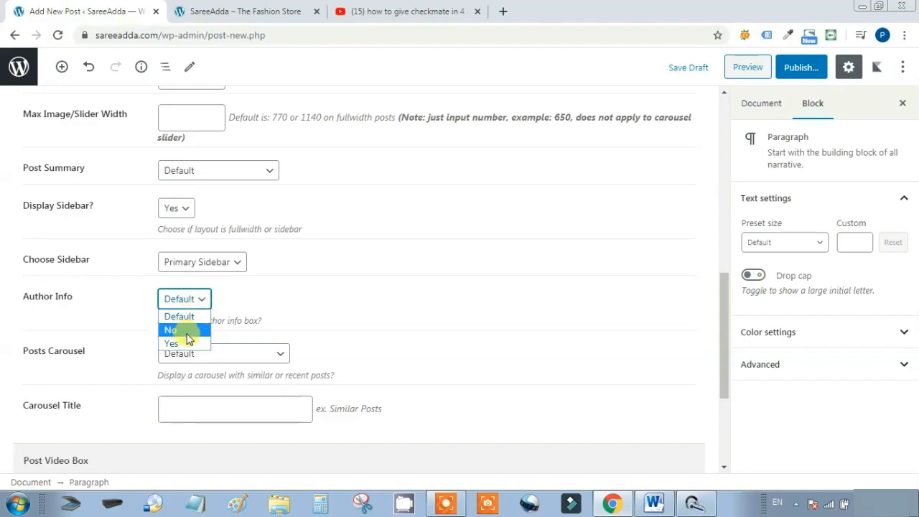
left_click(390, 283)
Select the If Video Post field and go to the chess video's YouTube page
scroll(407, 301, "down", 1)
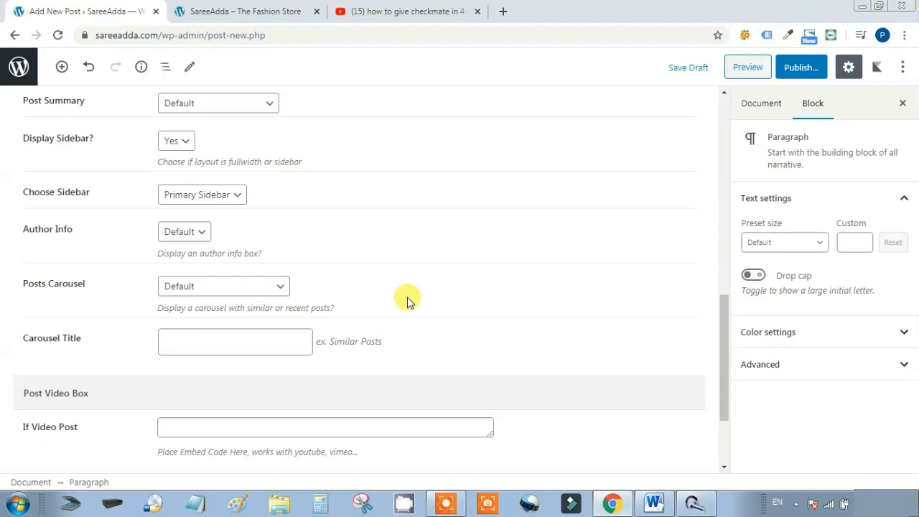
scroll(408, 301, "down", 2)
left_click(298, 300)
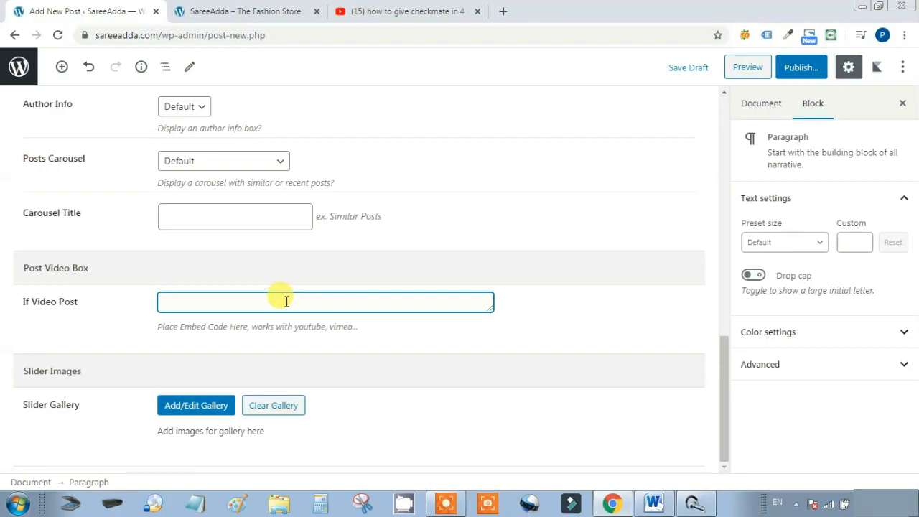
left_click(428, 11)
Copy the checkmate video's 560×315 iframe embed code from YouTube's Share > Embed dialog
left_click(504, 286)
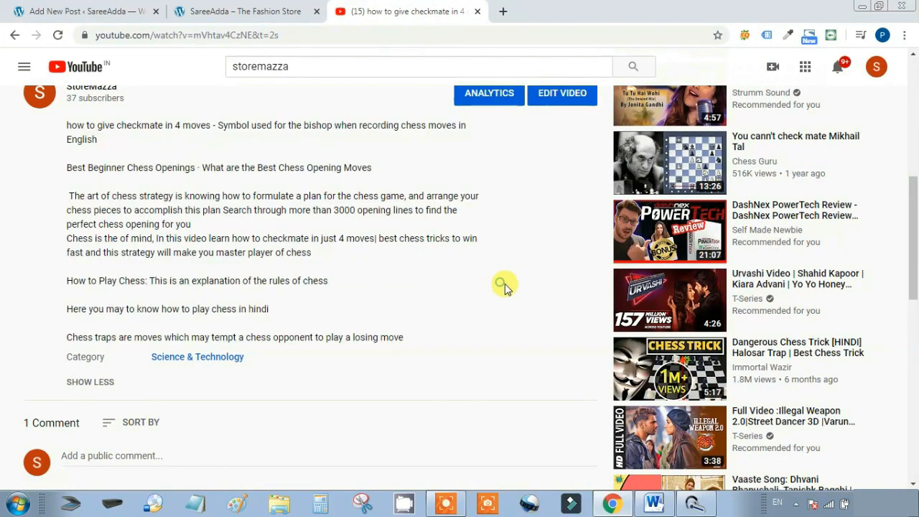
scroll(504, 286, "up", 3)
left_click(484, 250)
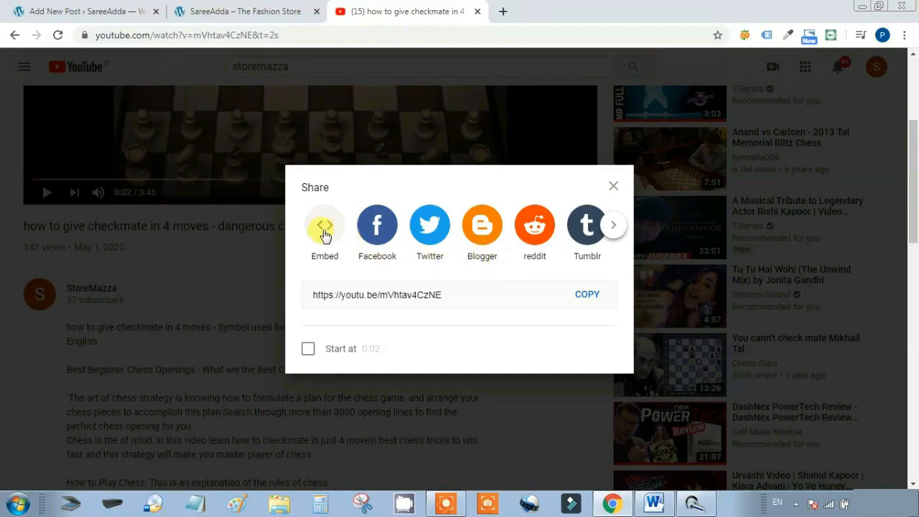
left_click(324, 230)
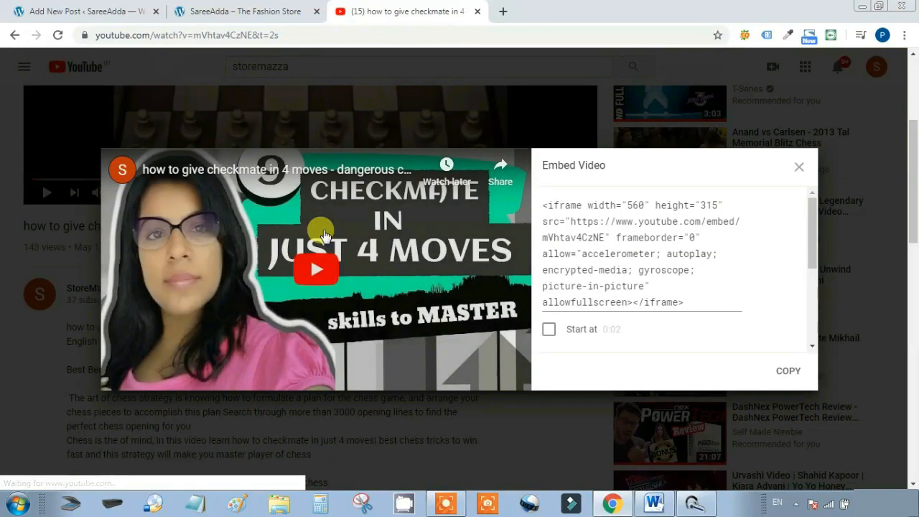
left_click(615, 221)
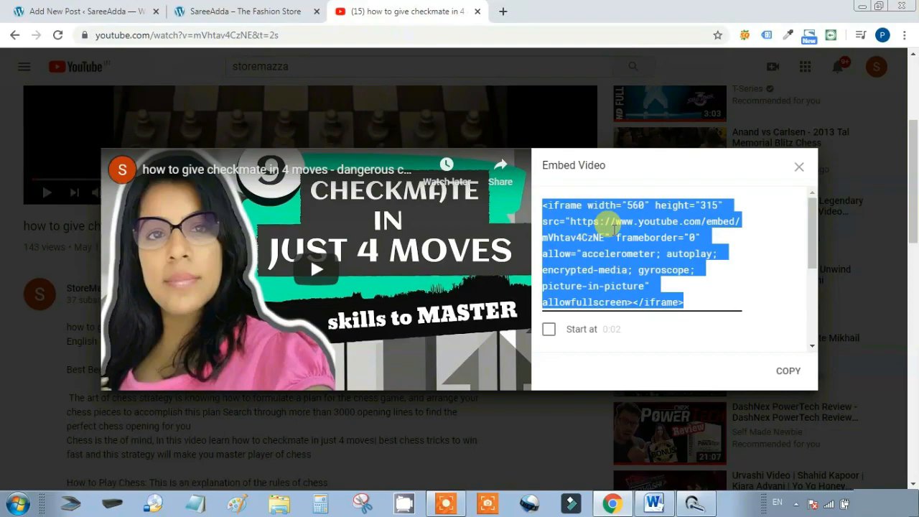
key("ctrl+c")
left_click(800, 167)
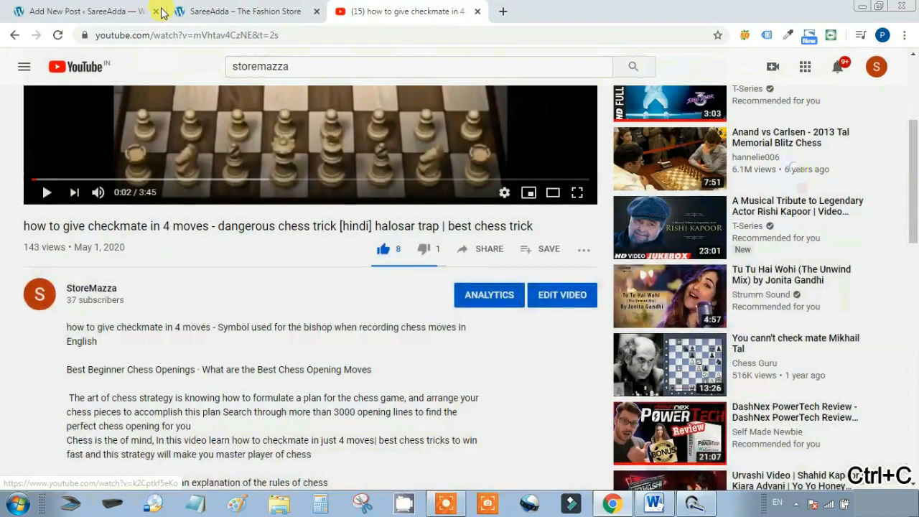
left_click(161, 13)
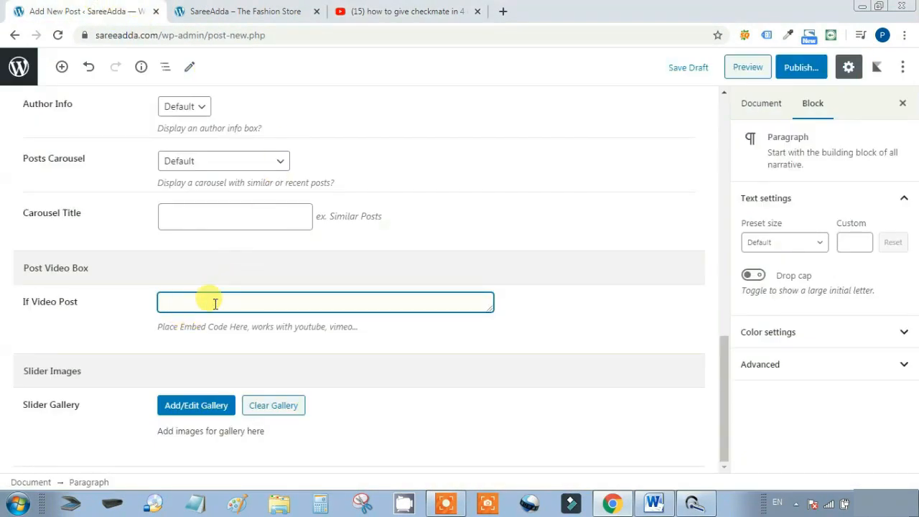
Paste the YouTube embed code into the If Video Post field
key("ctrl+v")
scroll(530, 340, "up", 3)
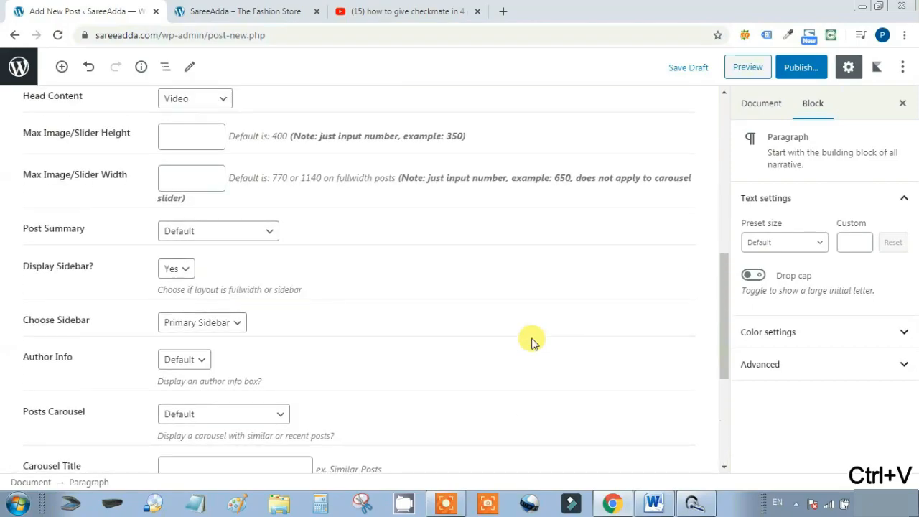
scroll(535, 342, "up", 10)
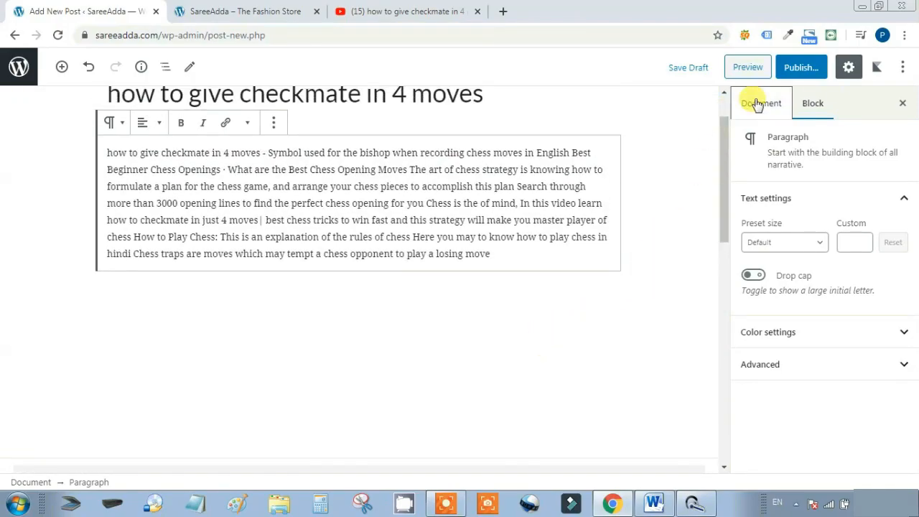
Keep the post's visibility Public after briefly trying Private
left_click(758, 105)
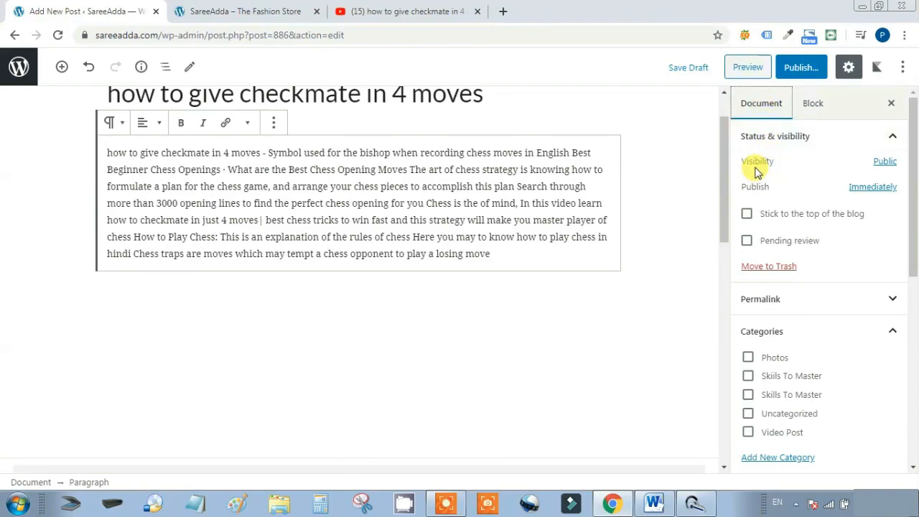
left_click(885, 162)
left_click(784, 237)
left_click(581, 106)
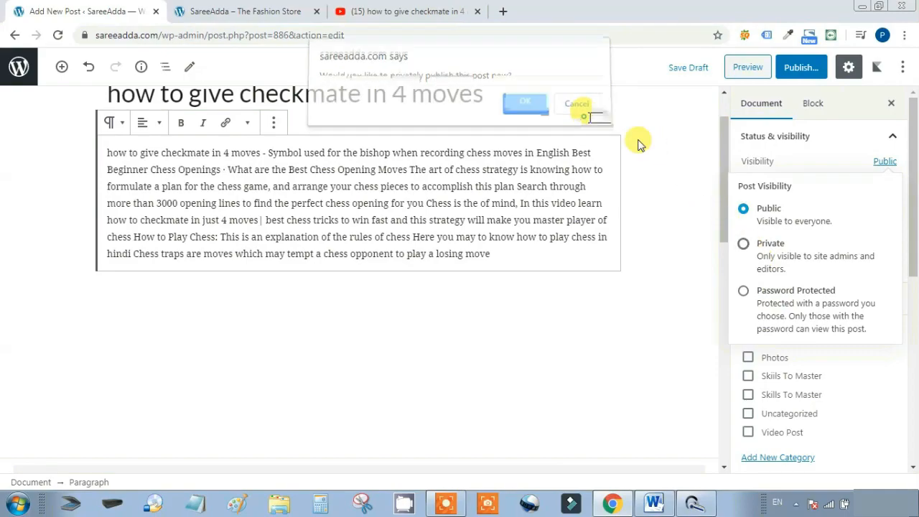
left_click(896, 136)
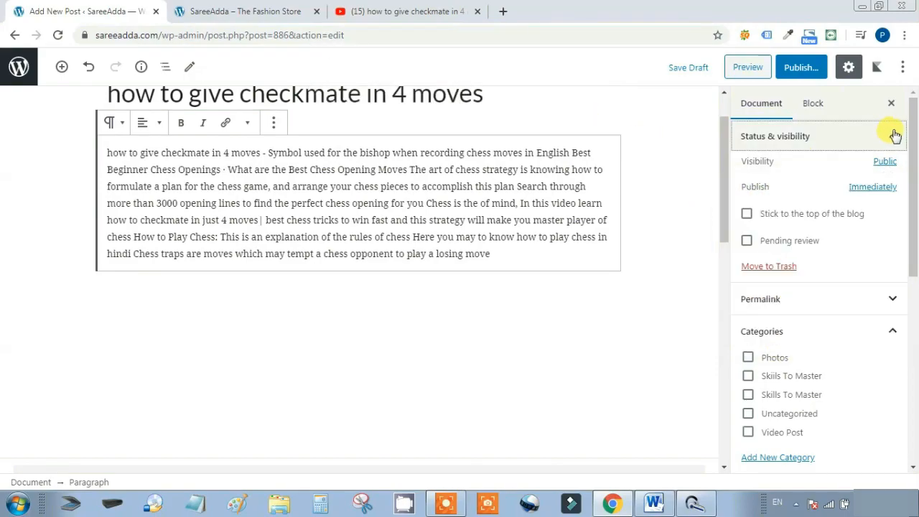
left_click(896, 136)
left_click(896, 136)
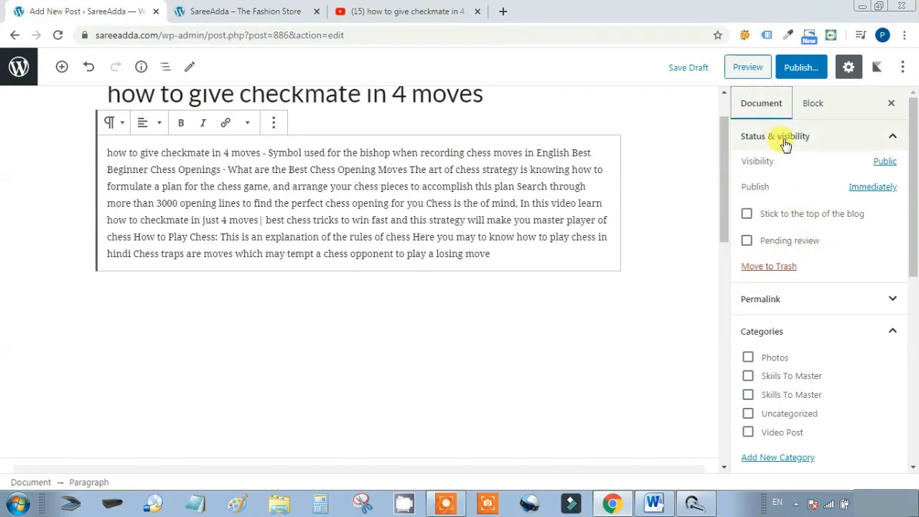
Change the AM/PM setting of the post's publish time
left_click(872, 188)
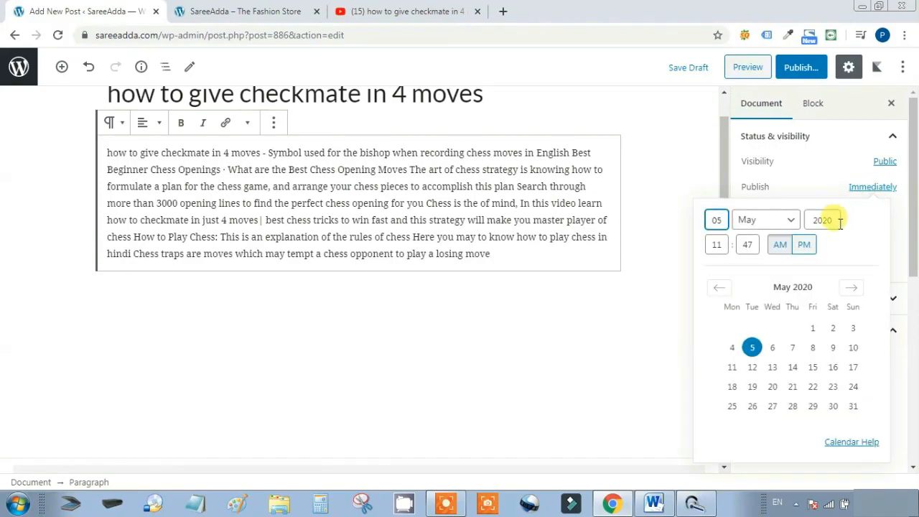
left_click(805, 245)
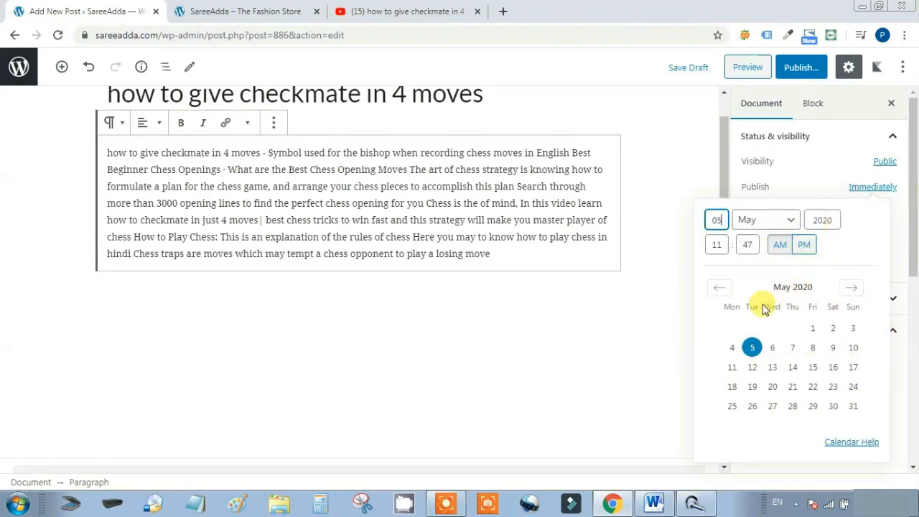
left_click(835, 188)
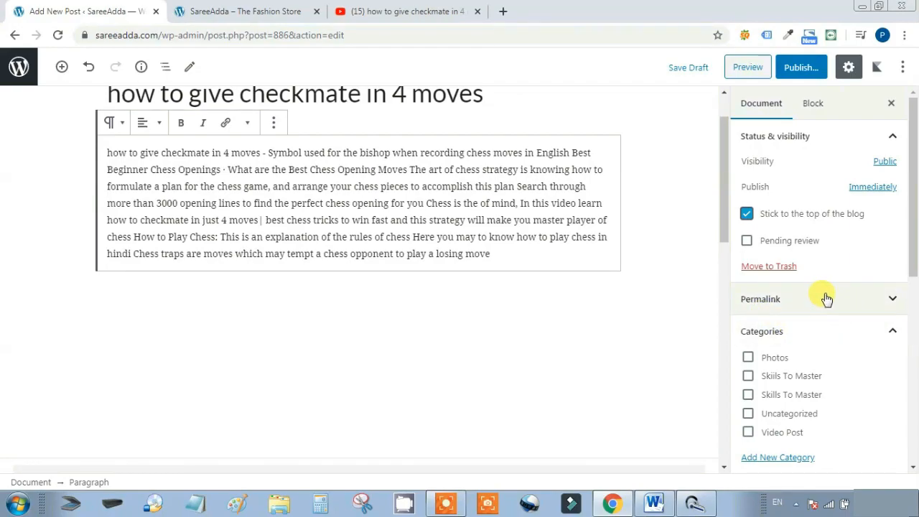
scroll(826, 299, "down", 1)
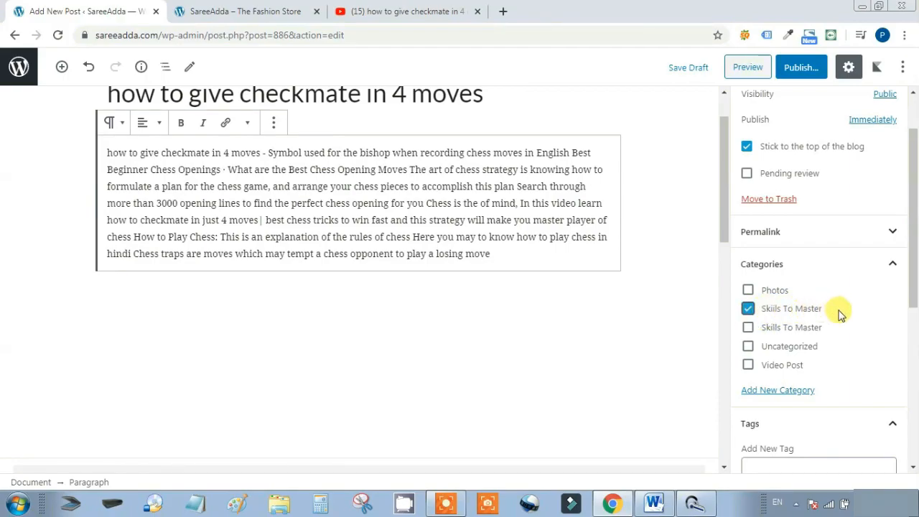
scroll(841, 314, "down", 4)
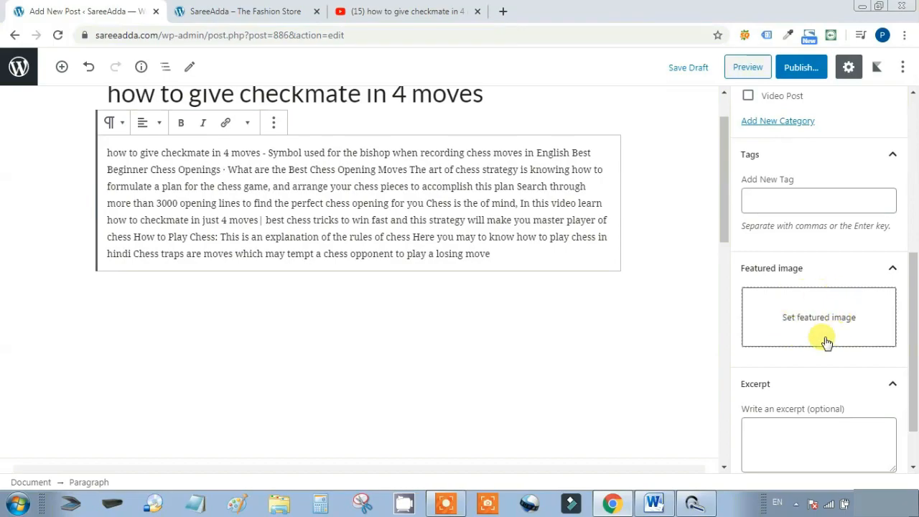
Preview the post to check the embedded checkmate video above its description
left_click(287, 7)
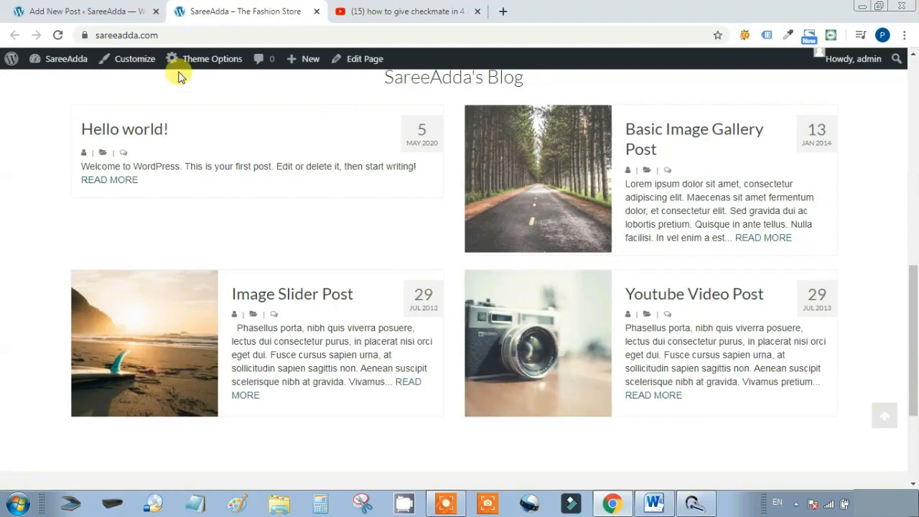
left_click(108, 11)
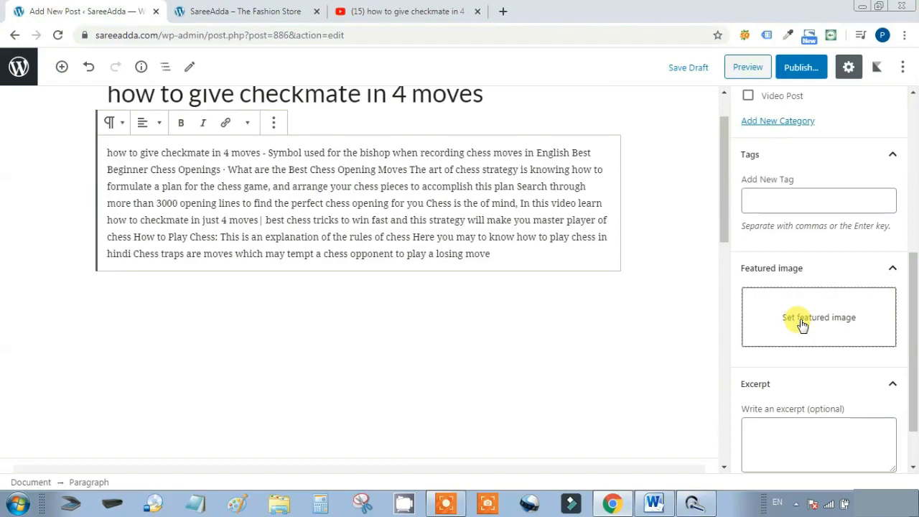
left_click(746, 69)
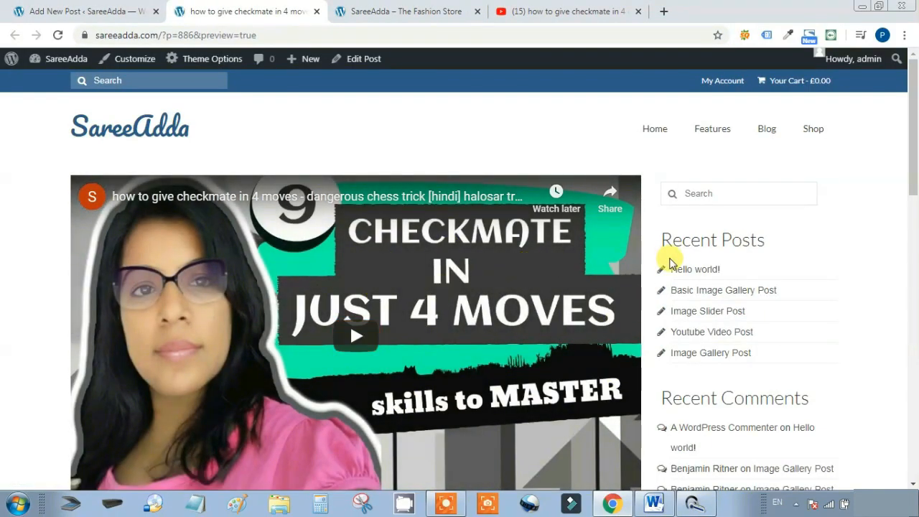
scroll(675, 262, "down", 2)
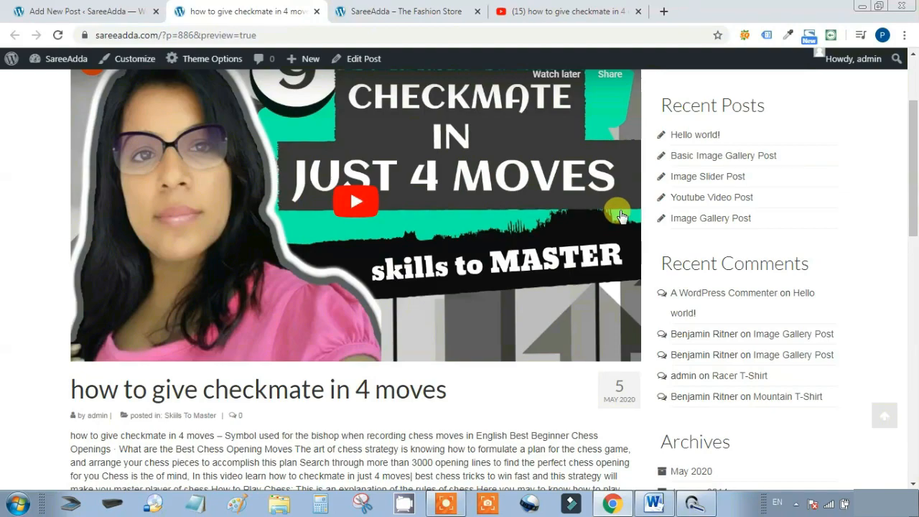
scroll(502, 179, "up", 1)
scroll(825, 203, "down", 5)
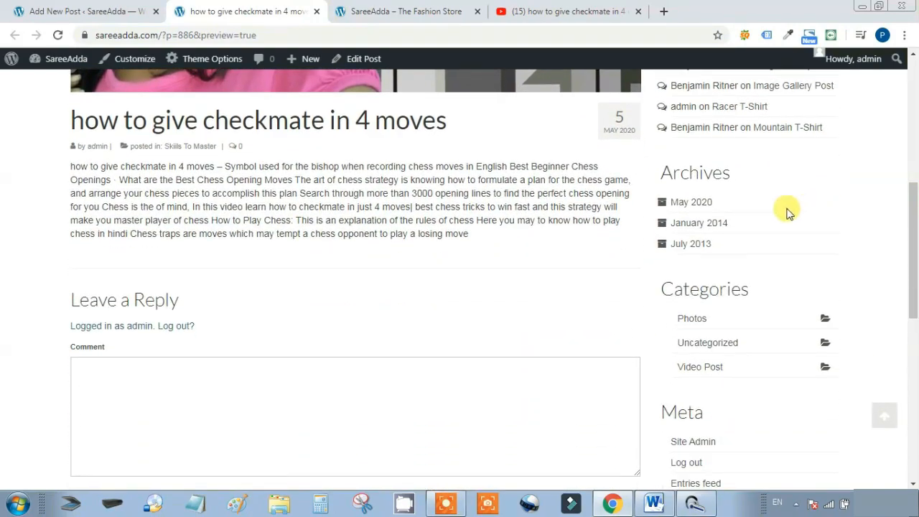
scroll(420, 180, "up", 6)
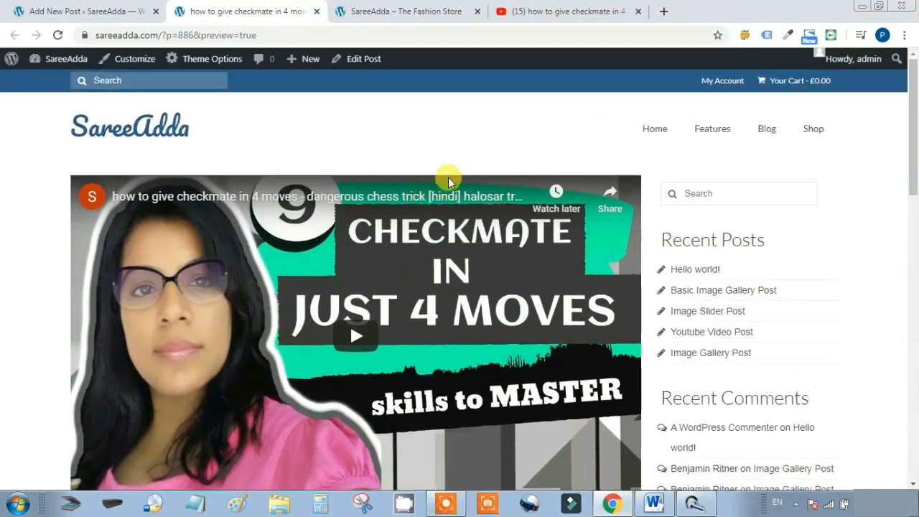
left_click(54, 11)
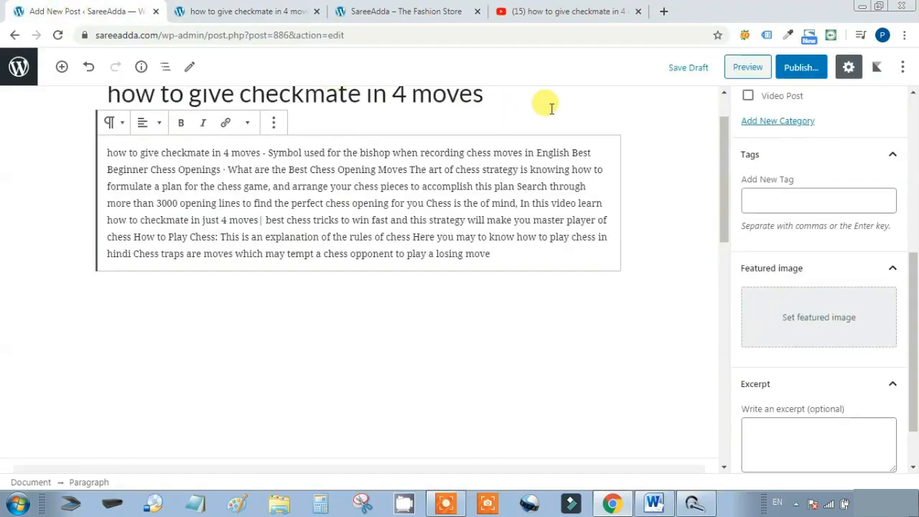
Publish the checkmate post, dismiss the confirmation, and return to All Posts
left_click(801, 70)
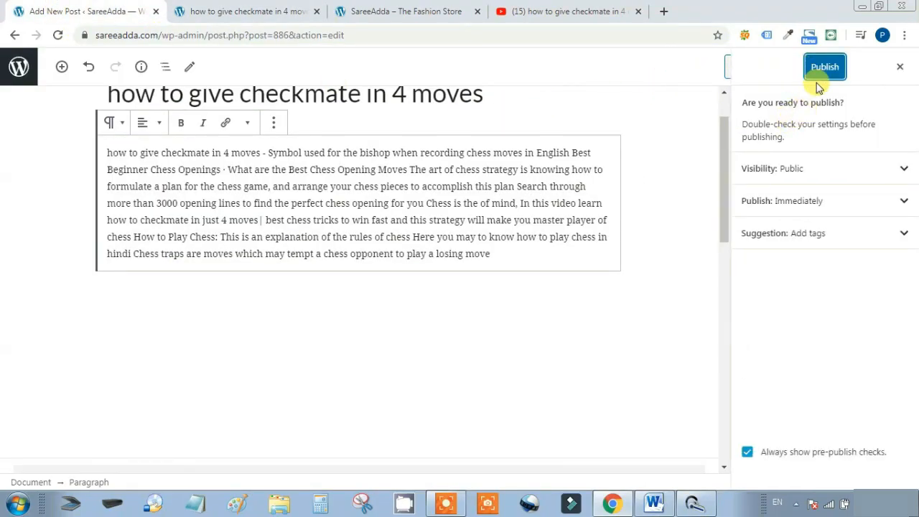
left_click(828, 66)
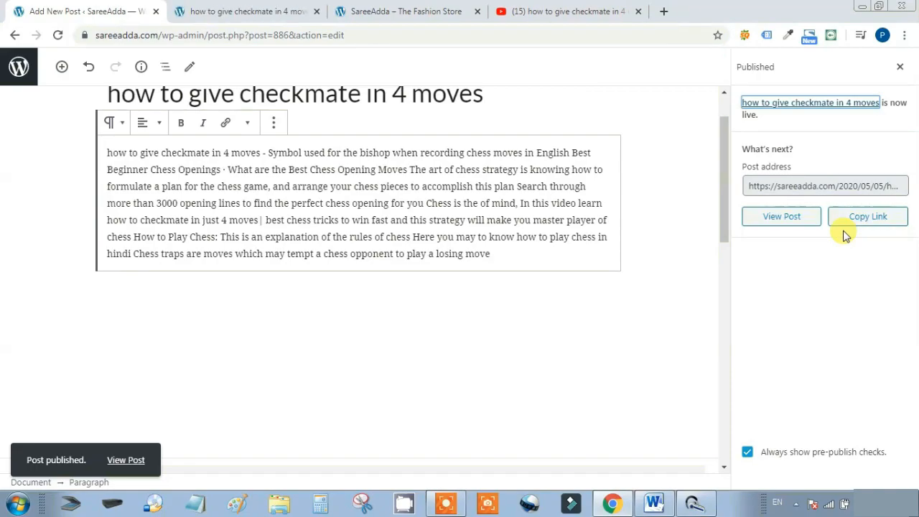
left_click(898, 67)
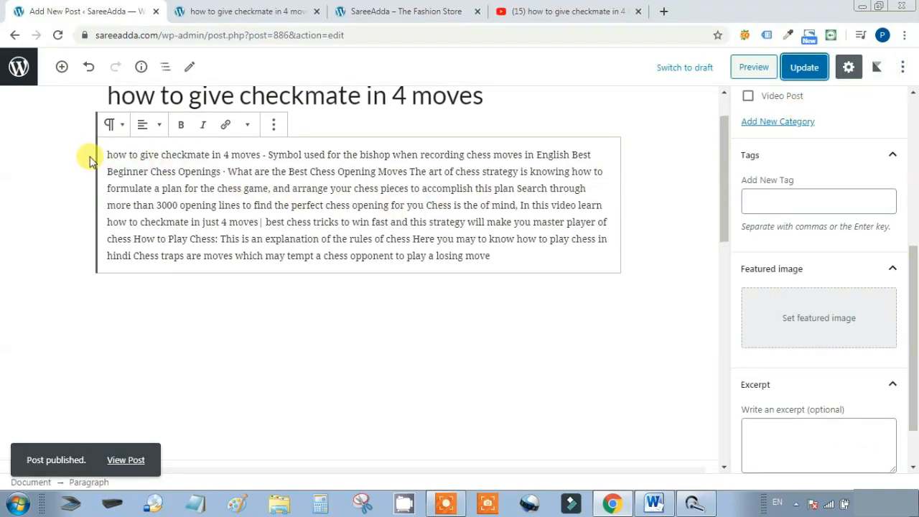
left_click(18, 67)
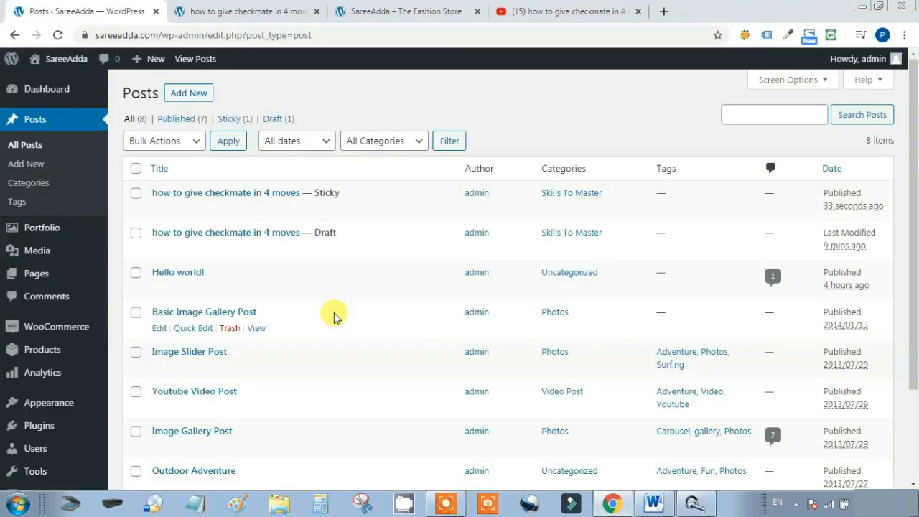
Open the Video to MP3 converter video from the StoreMazza channel's uploads
left_click(569, 9)
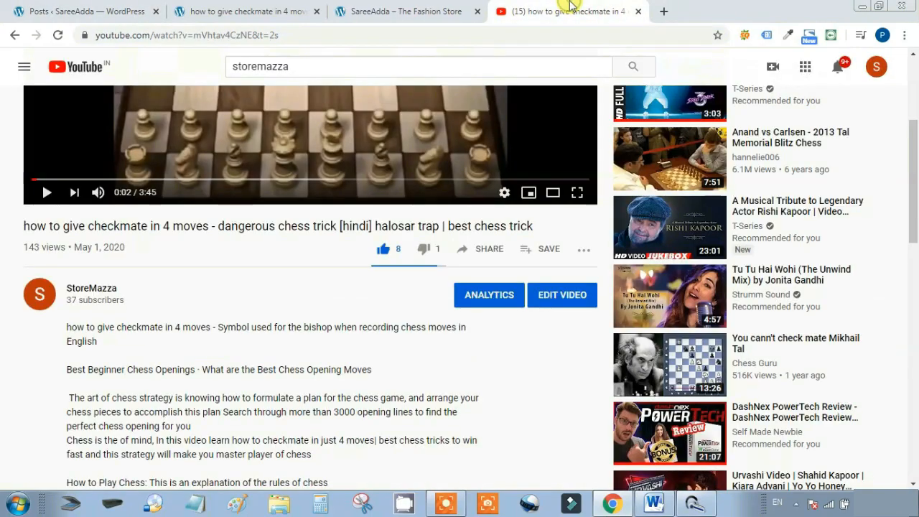
scroll(423, 264, "up", 3)
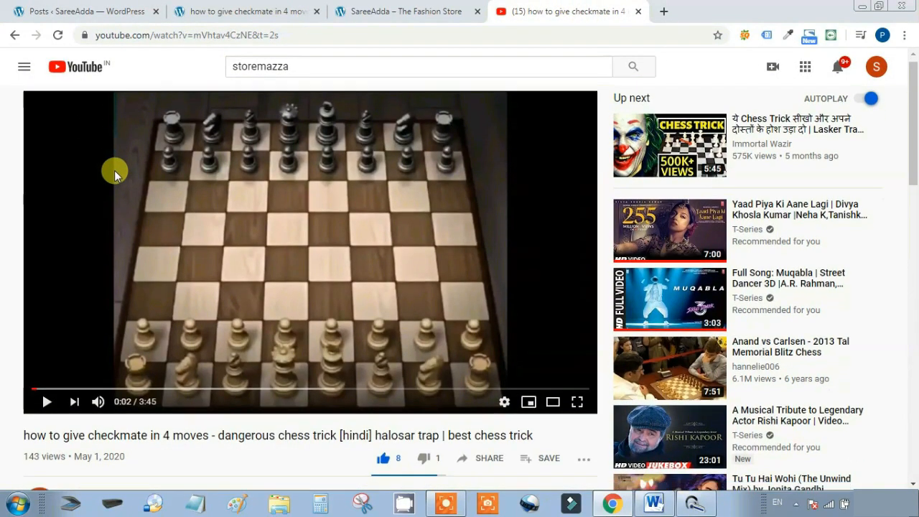
scroll(115, 170, "down", 1)
left_click(96, 443)
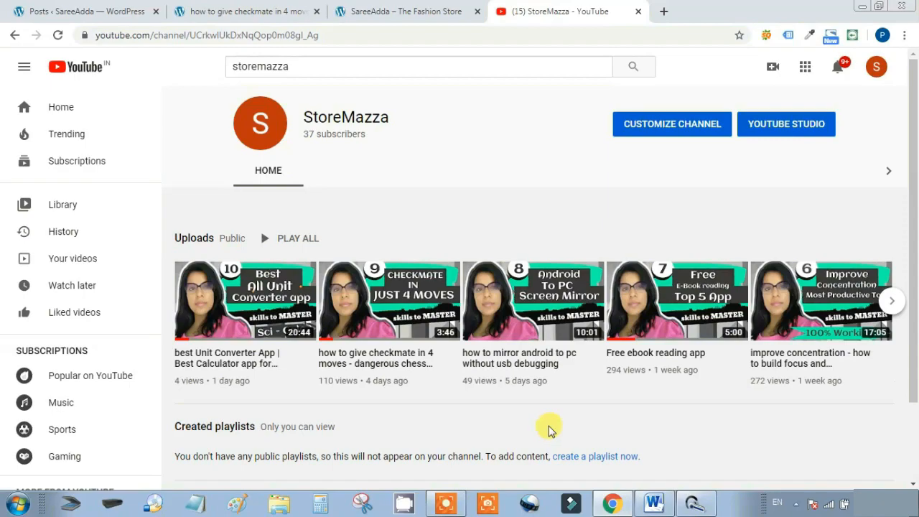
left_click(891, 301)
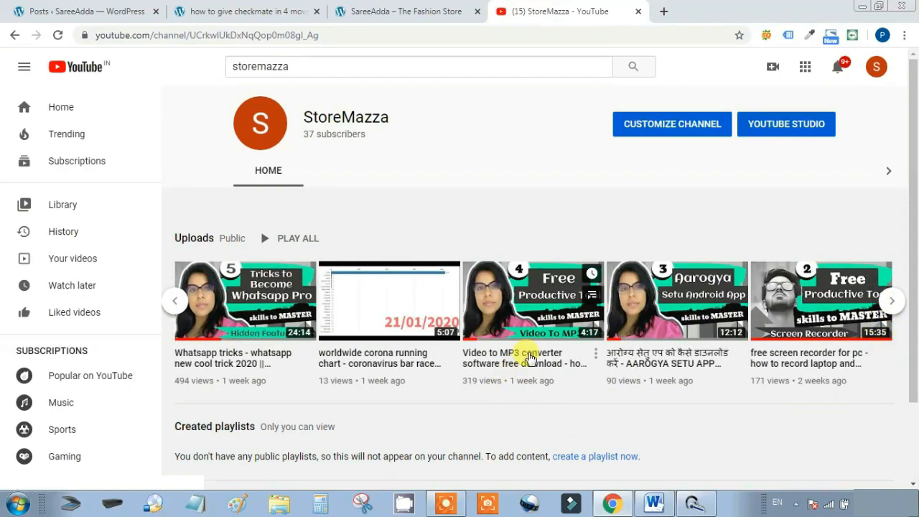
left_click(529, 359)
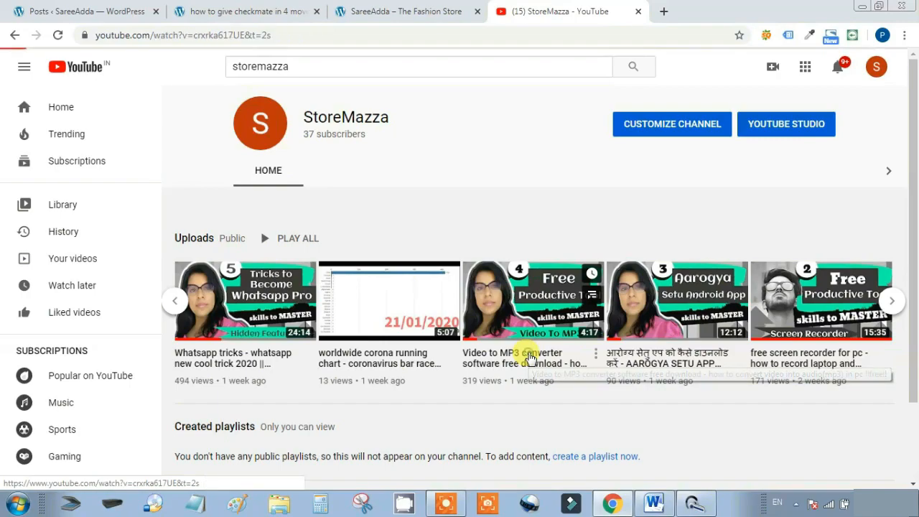
Copy 'Video to MP3 converter software free download' from the video title and start a new post
left_click(48, 412)
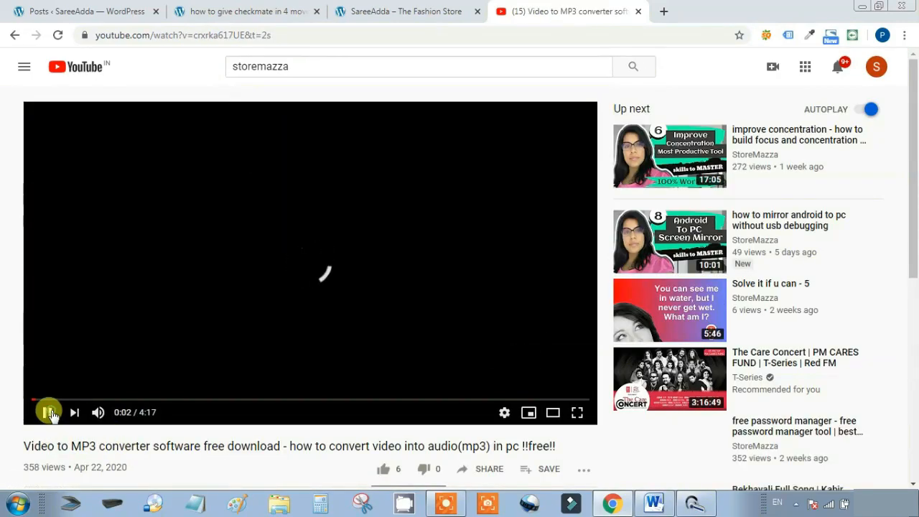
scroll(390, 386, "down", 2)
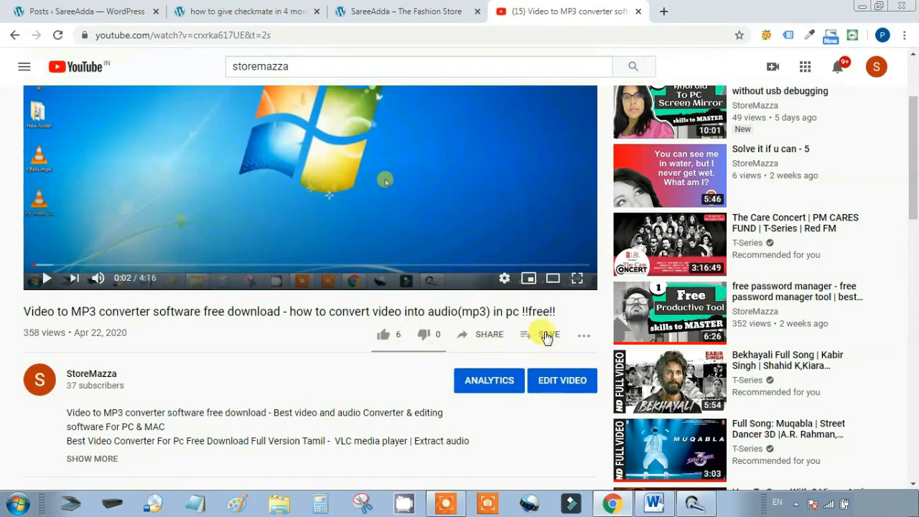
left_click_drag(280, 311, 28, 308)
key("ctrl+c")
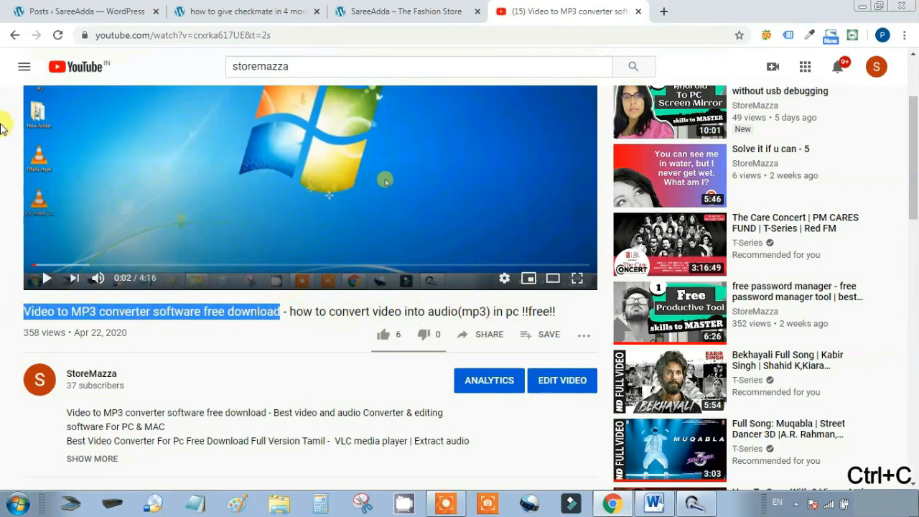
left_click(72, 10)
left_click(190, 95)
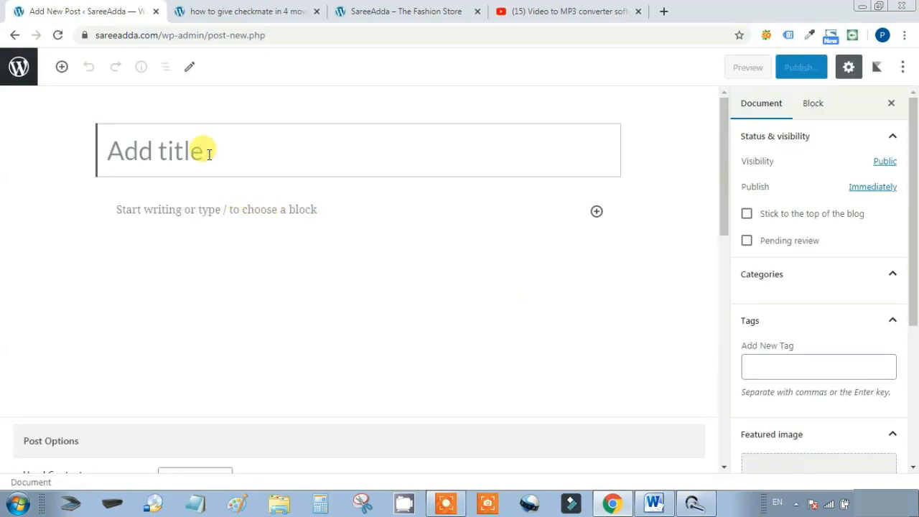
Paste 'Video to MP3 converter software free download' as the title and the full YouTube description as the body
key("ctrl+v")
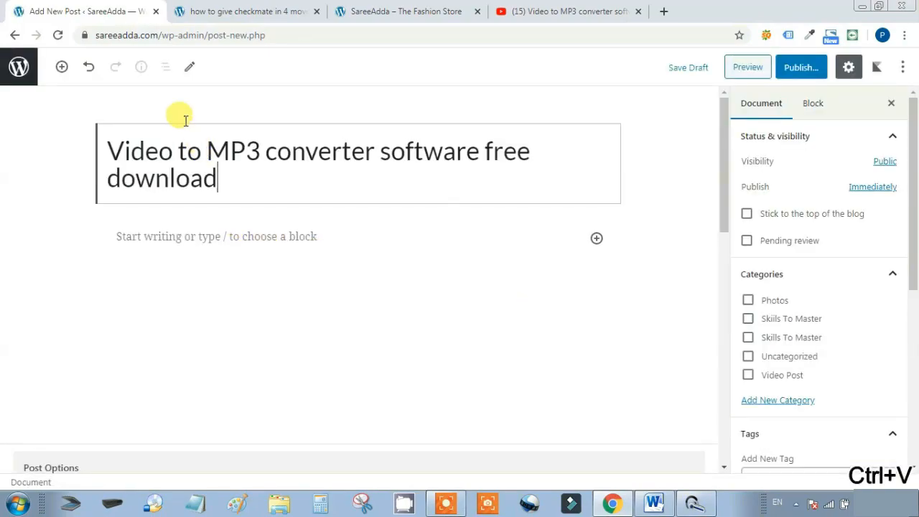
left_click(597, 7)
scroll(579, 227, "down", 2)
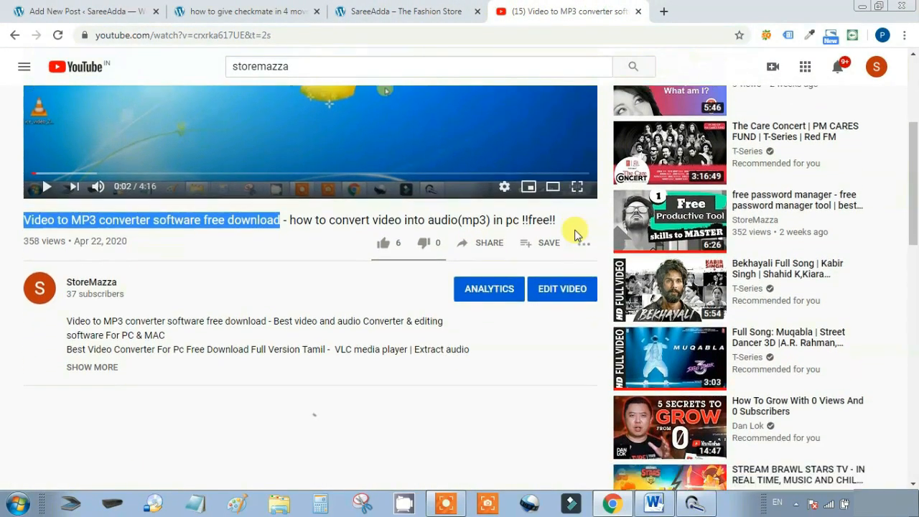
left_click(108, 325)
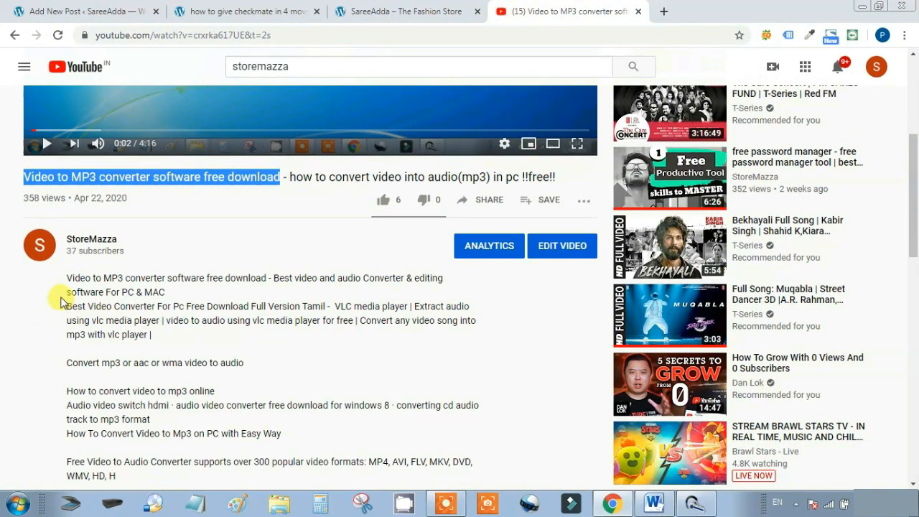
scroll(340, 377, "down", 1)
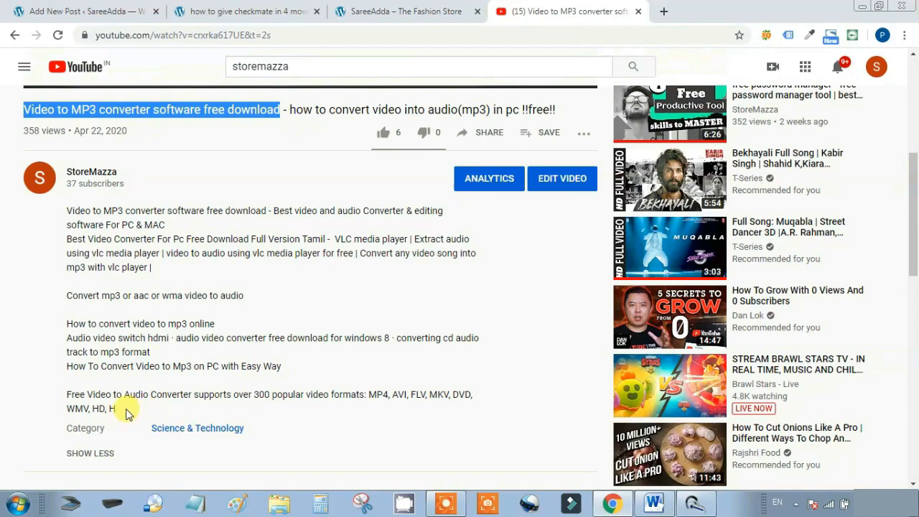
left_click_drag(119, 409, 39, 220)
key("ctrl+c")
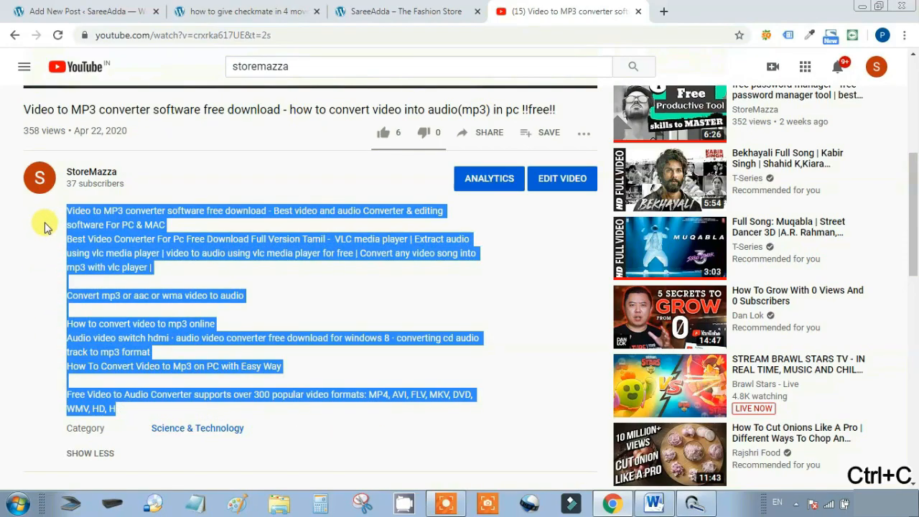
key("ctrl+1")
left_click(159, 239)
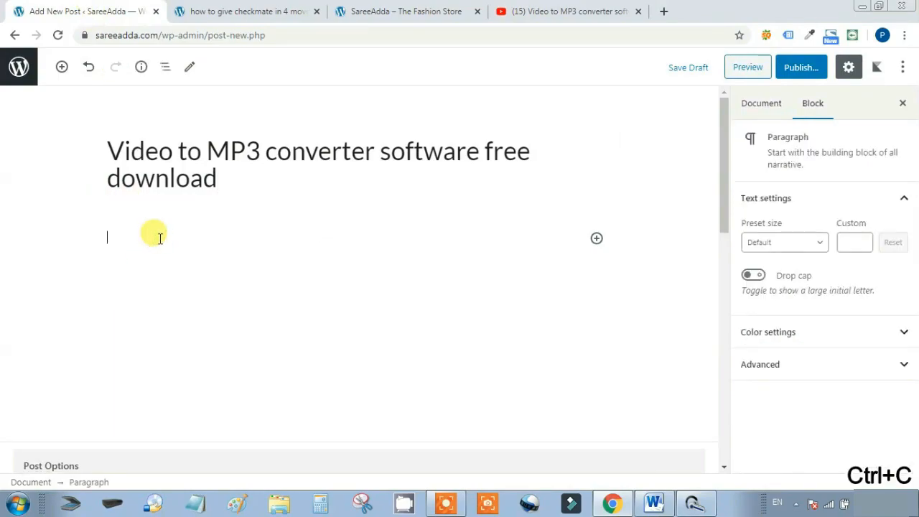
key("ctrl+v")
Set the post's Head Content option to Video
scroll(350, 266, "down", 5)
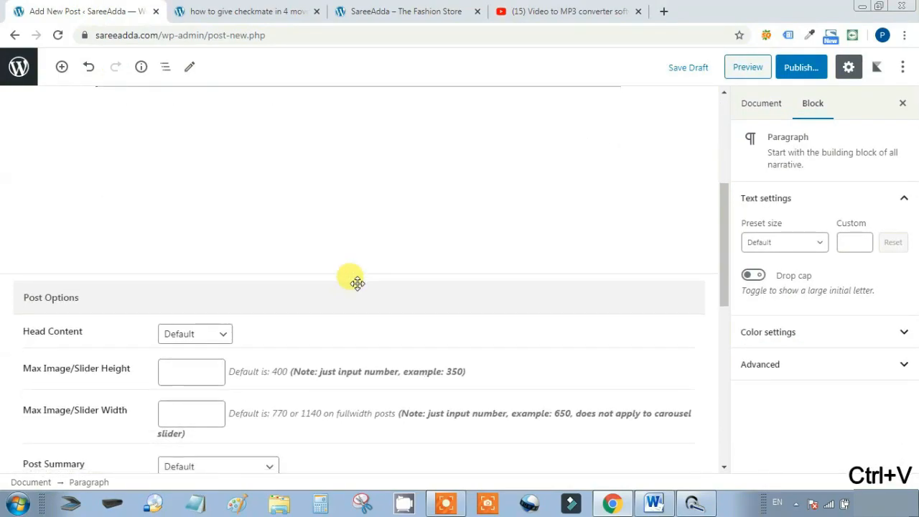
scroll(372, 288, "down", 1)
left_click(209, 132)
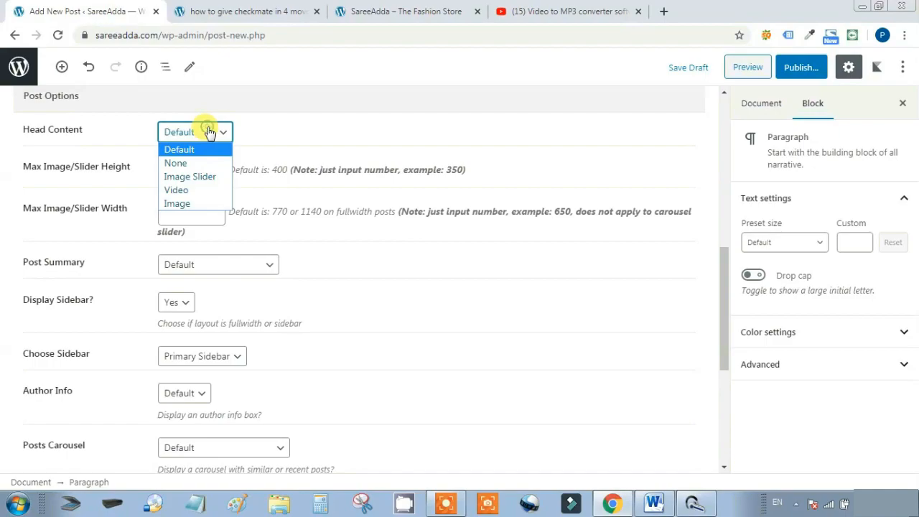
left_click(205, 189)
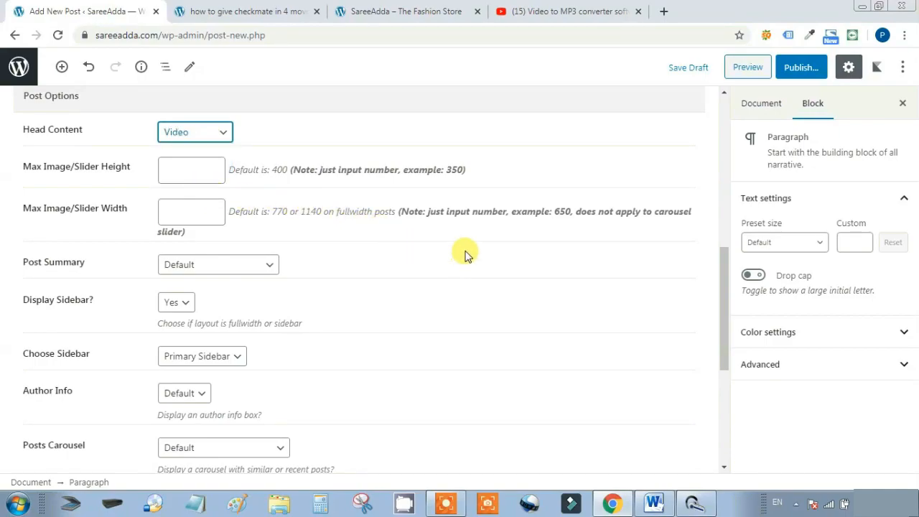
Paste the YouTube video's iframe embed code into the If Video Post field
scroll(511, 297, "down", 1)
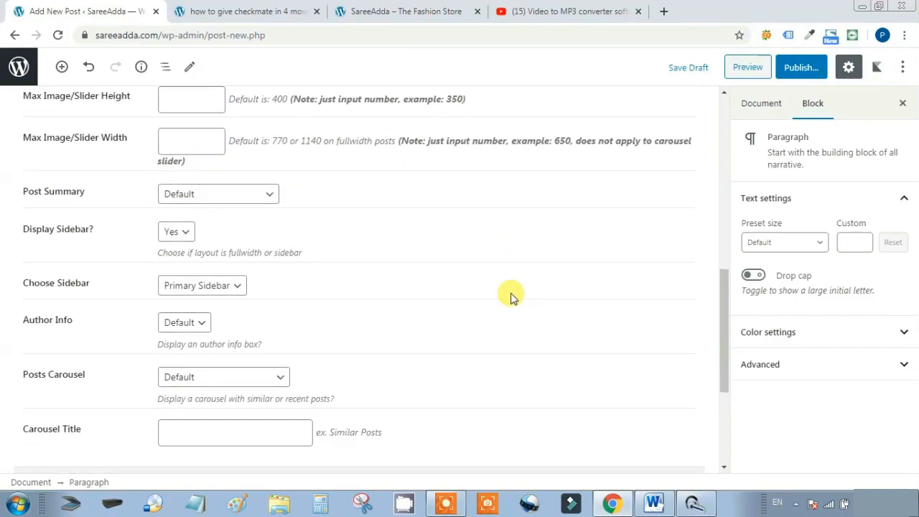
scroll(511, 297, "down", 1)
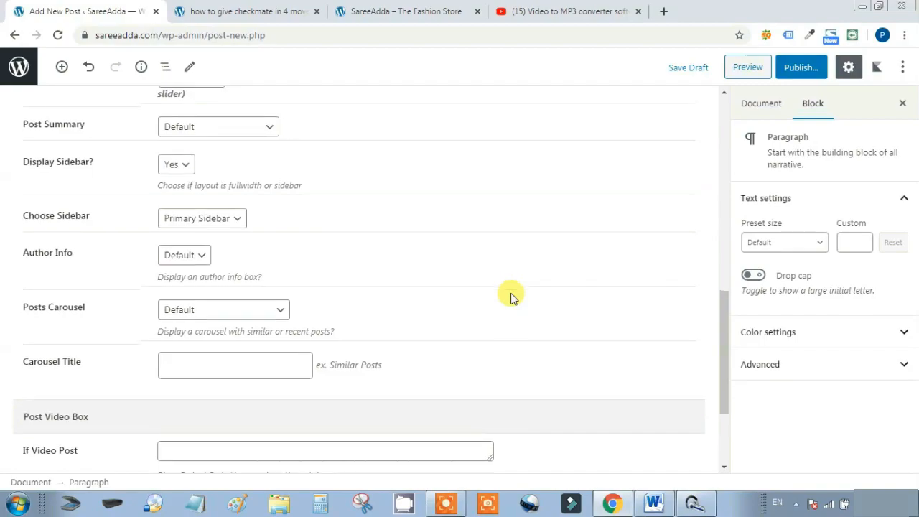
scroll(511, 296, "down", 2)
left_click(327, 321)
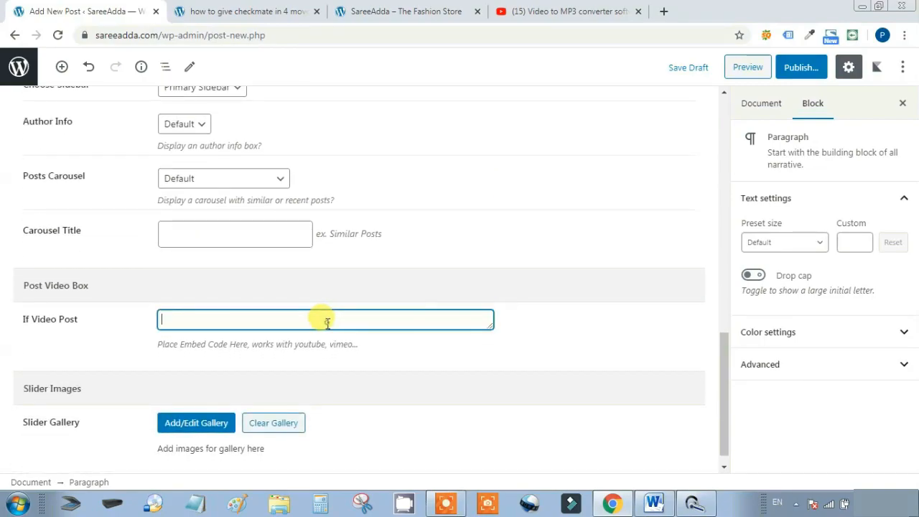
left_click(556, 11)
scroll(503, 187, "up", 2)
left_click(493, 265)
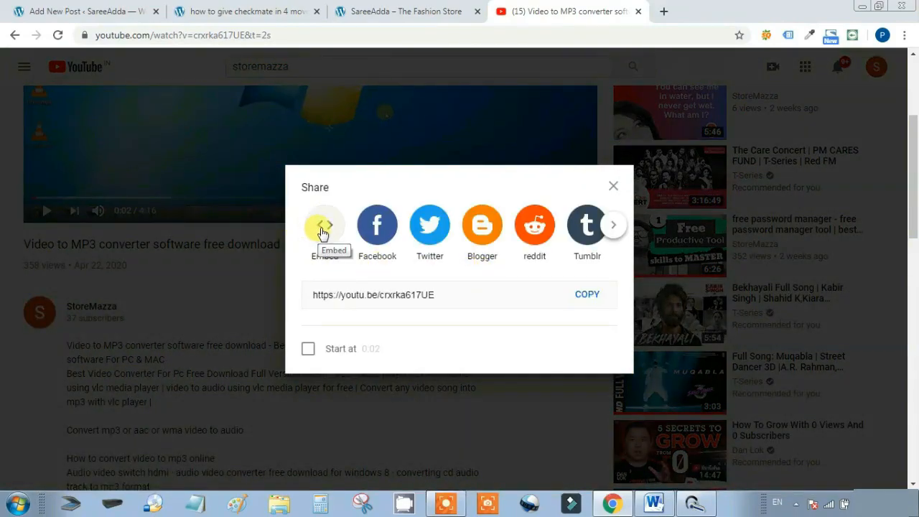
left_click(323, 231)
left_click(646, 248)
key("ctrl+c")
left_click(72, 11)
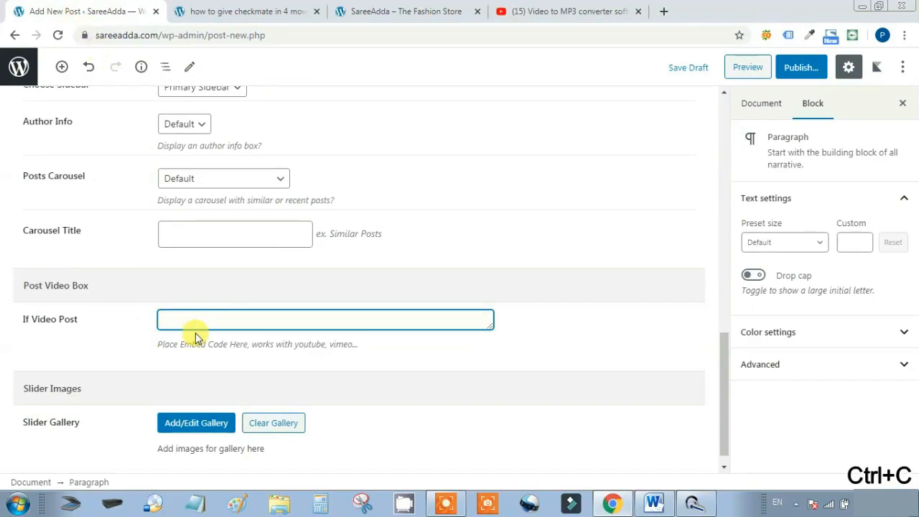
key("ctrl+v")
Check the post in a preview tab, then bring up the pre-publish checks
scroll(568, 367, "up", 15)
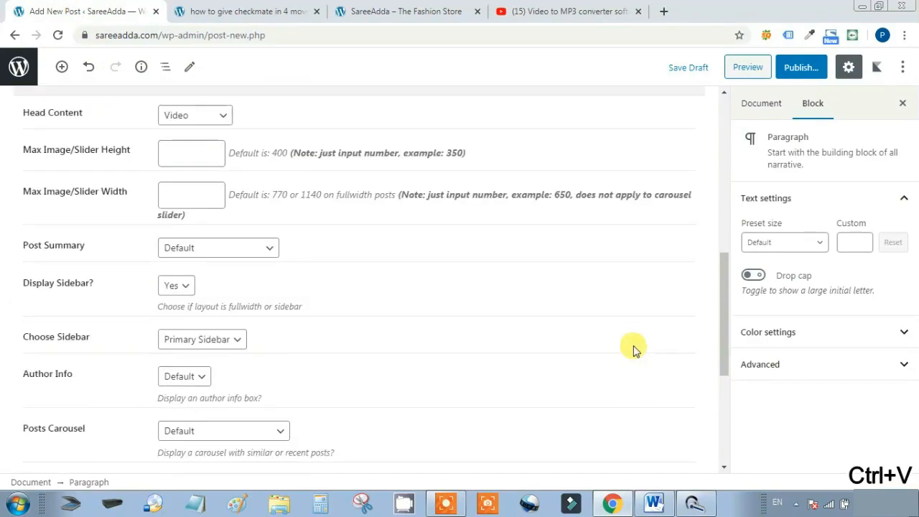
left_click(762, 103)
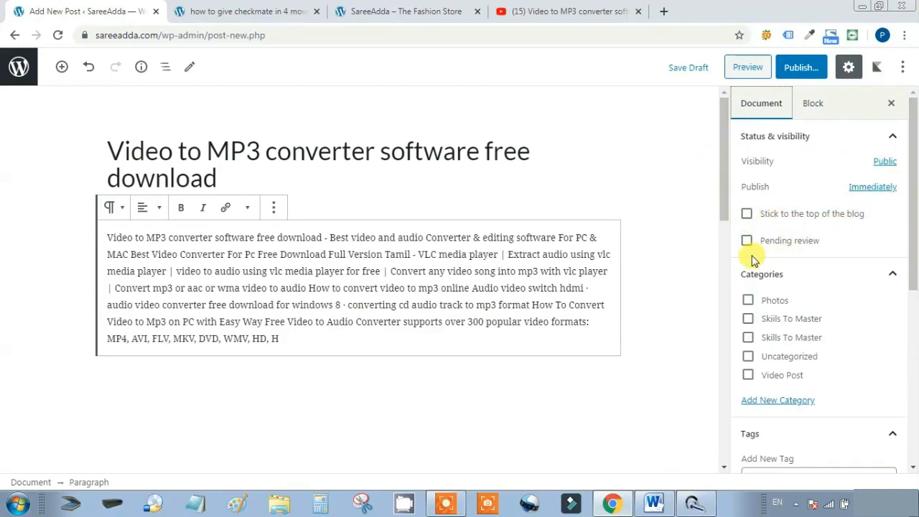
scroll(818, 244, "down", 1)
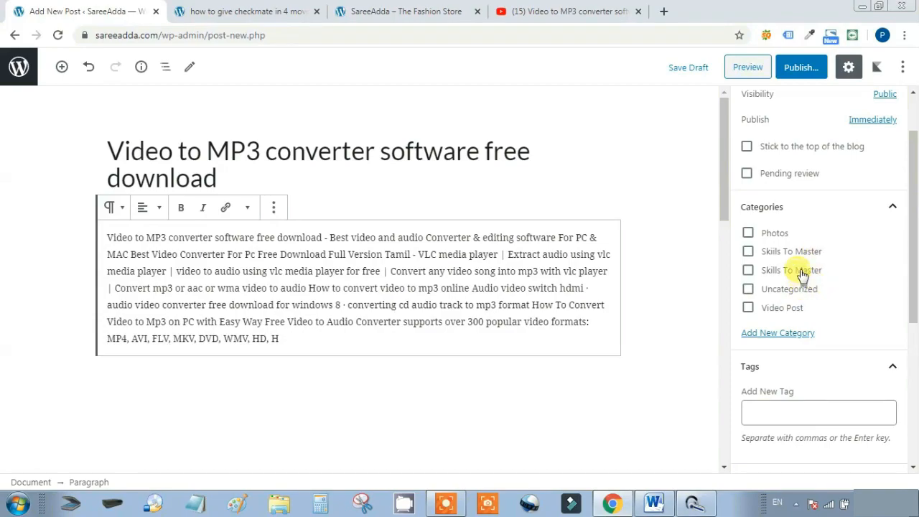
scroll(803, 275, "down", 4)
left_click(748, 67)
scroll(482, 286, "down", 1)
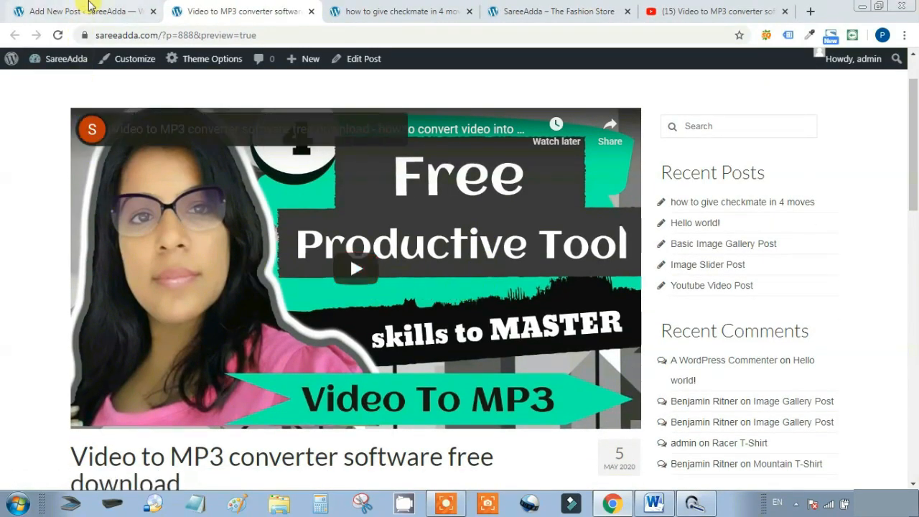
left_click(90, 5)
left_click(797, 67)
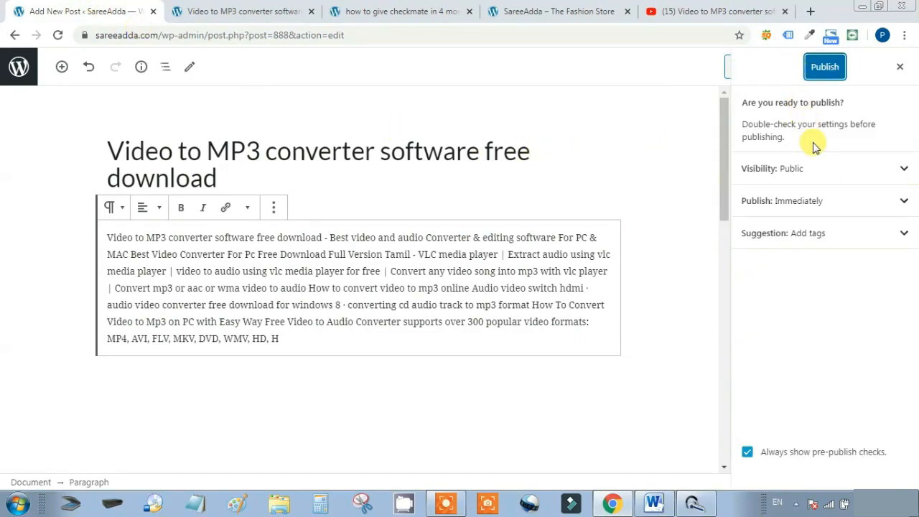
Publish the Video to MP3 converter post and view its published page
left_click(824, 67)
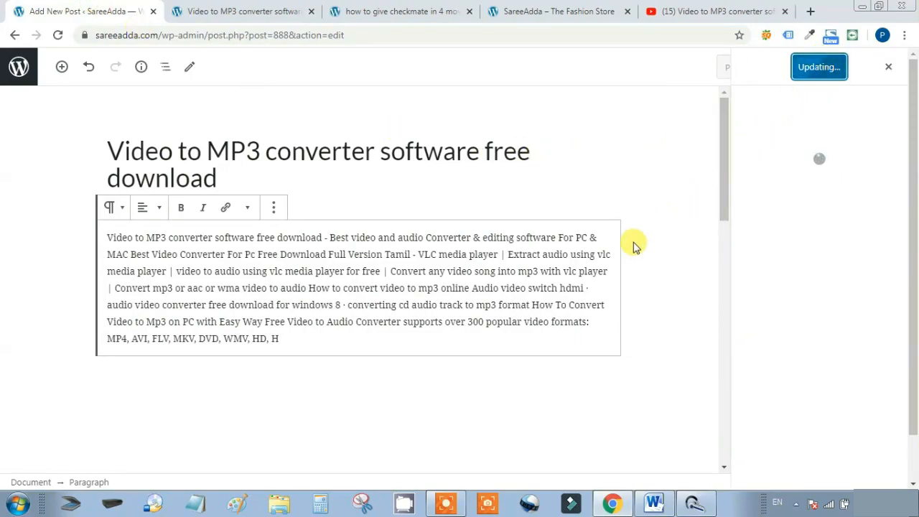
left_click(284, 10)
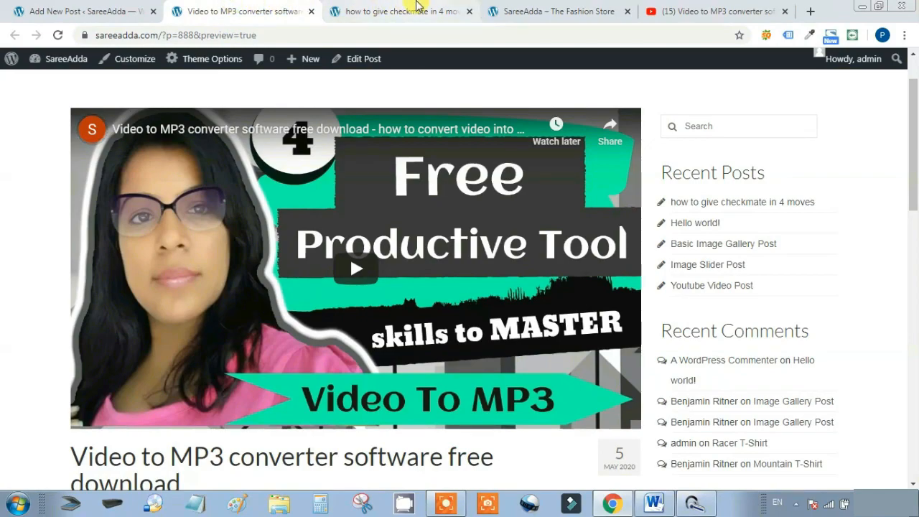
left_click(419, 7)
left_click(278, 10)
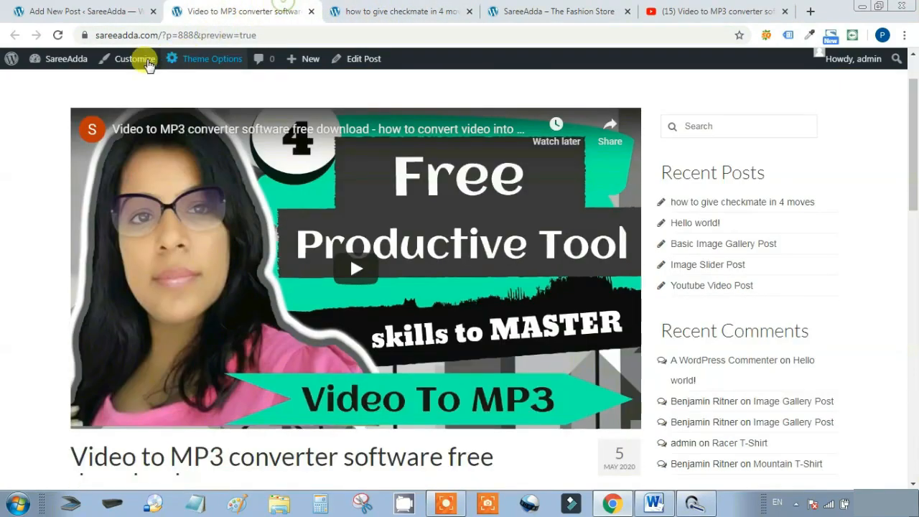
mouse_move(78, 60)
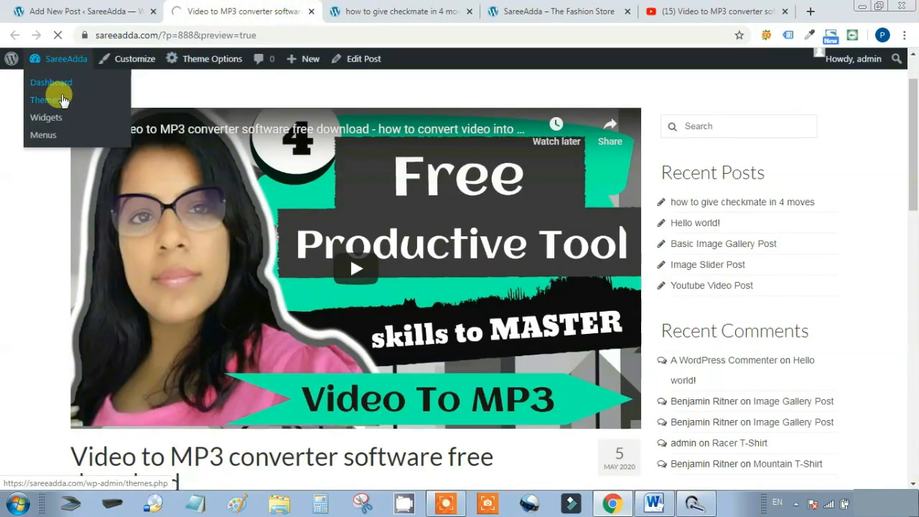
left_click(93, 8)
left_click(208, 8)
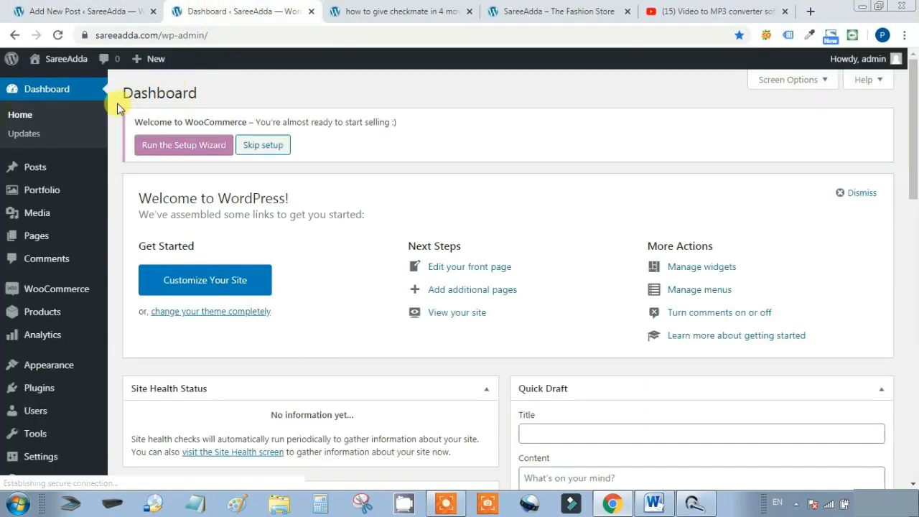
Close the extra preview tabs, check the post on the storefront, and open All Posts
left_click(402, 11)
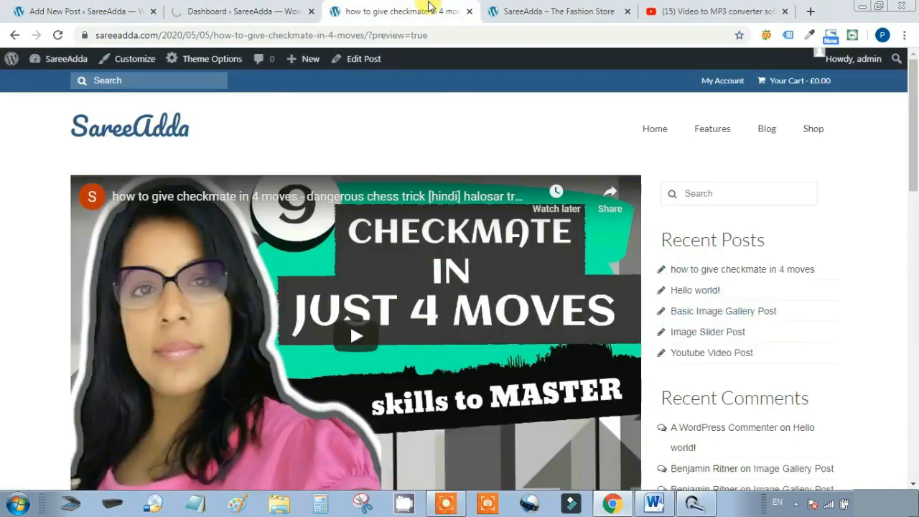
left_click(469, 11)
left_click(469, 11)
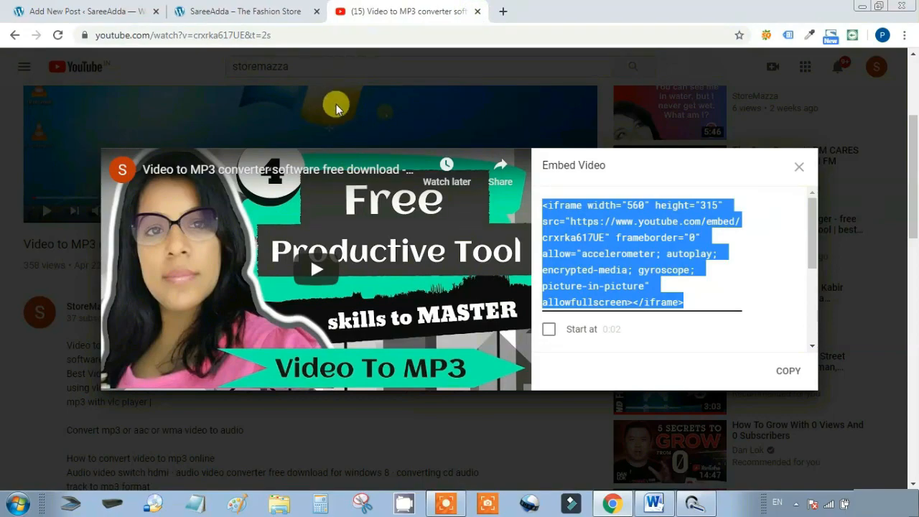
left_click(237, 11)
scroll(538, 230, "down", 10)
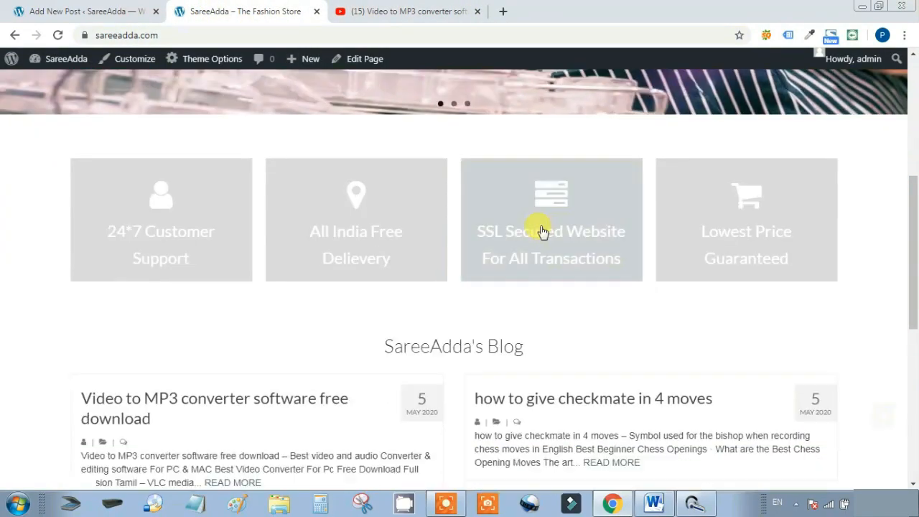
scroll(542, 229, "up", 1)
scroll(542, 229, "up", 1)
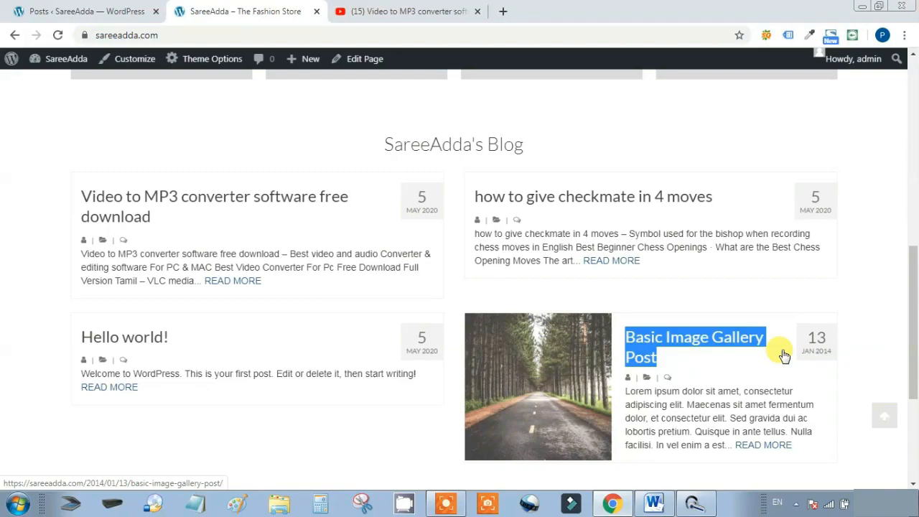
left_click(106, 7)
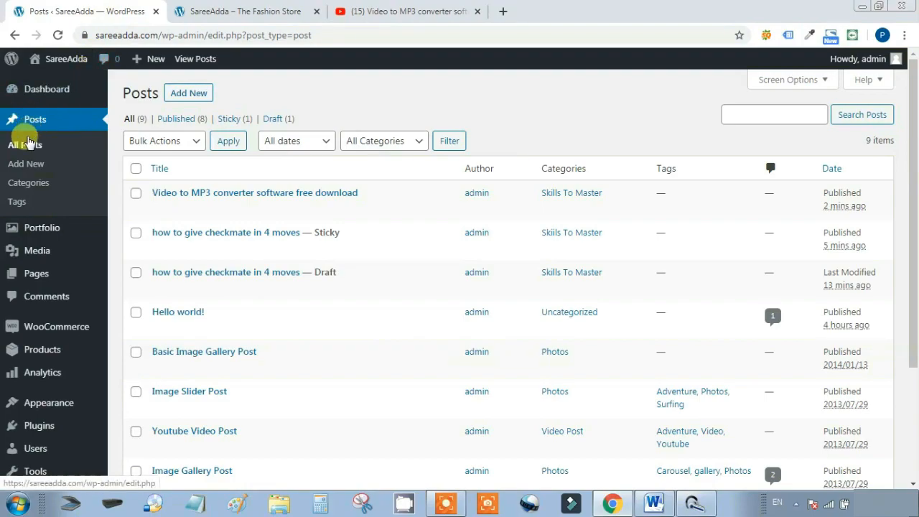
Create a new post titled 'trdbrgbtrdbetb' with the body text 'regberbertbebterbgeebgegbegbebe'
left_click(26, 166)
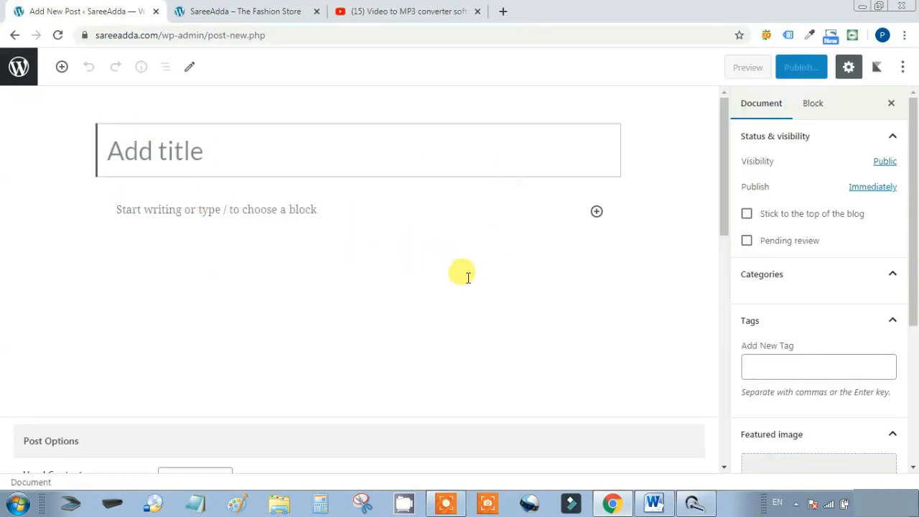
type("trdbrgbtrdbetb")
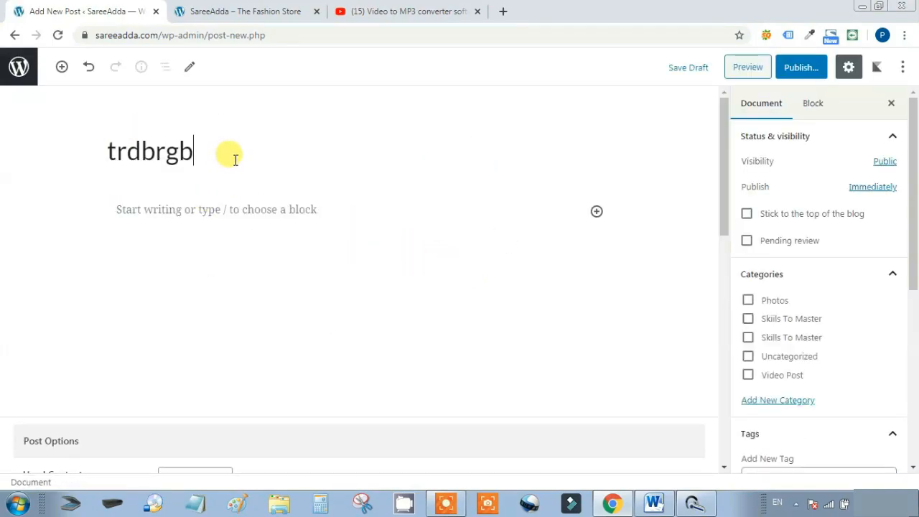
left_click(210, 210)
type("regberbertbebt")
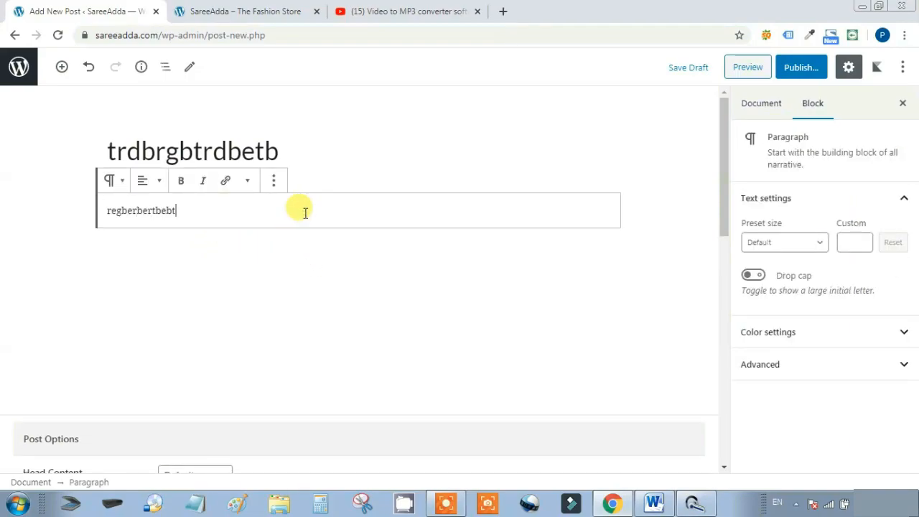
type("erbgeebgegbegbebe")
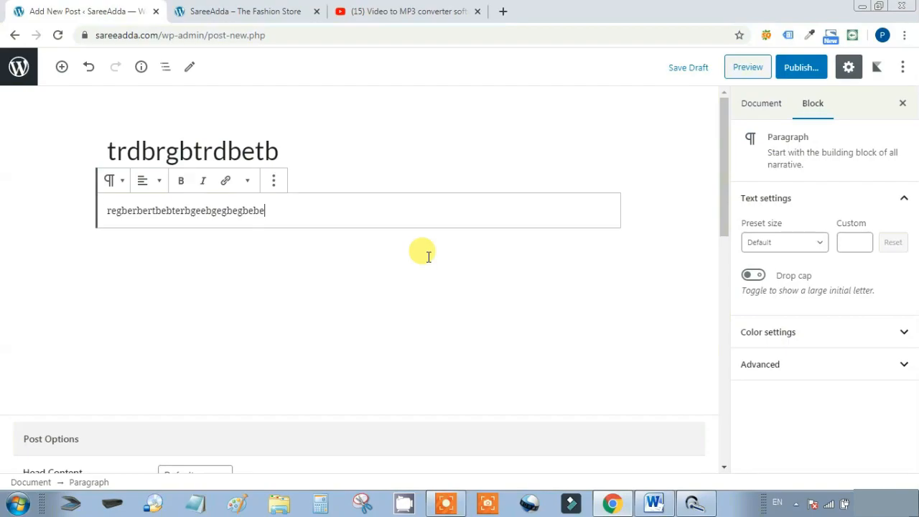
scroll(428, 256, "down", 10)
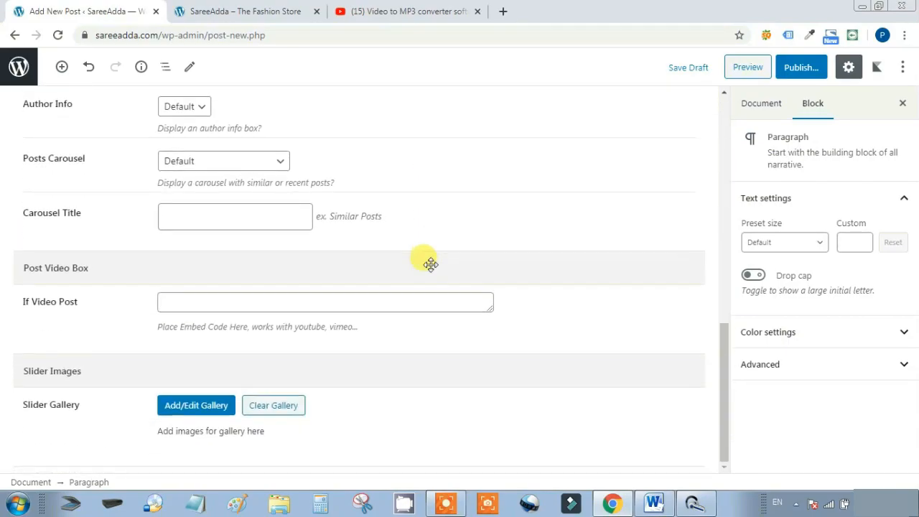
scroll(430, 264, "up", 10)
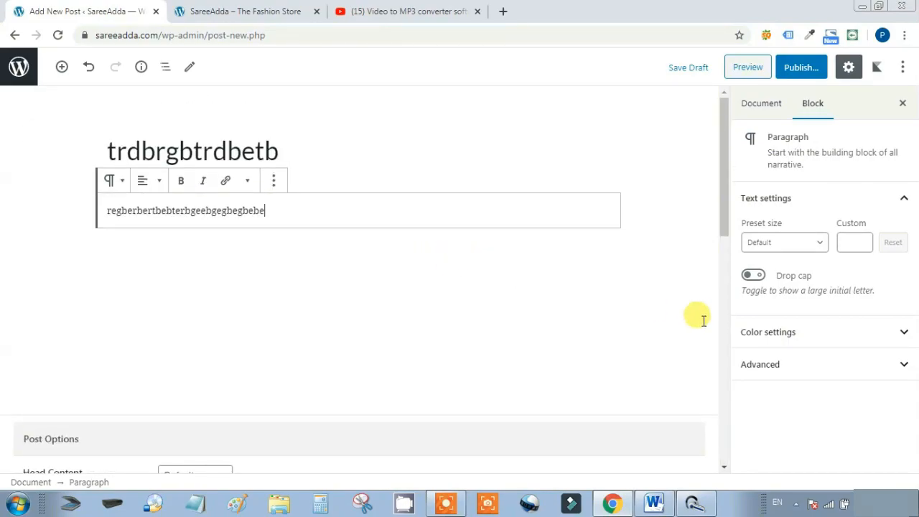
left_click(754, 105)
scroll(871, 293, "down", 1)
scroll(871, 293, "down", 3)
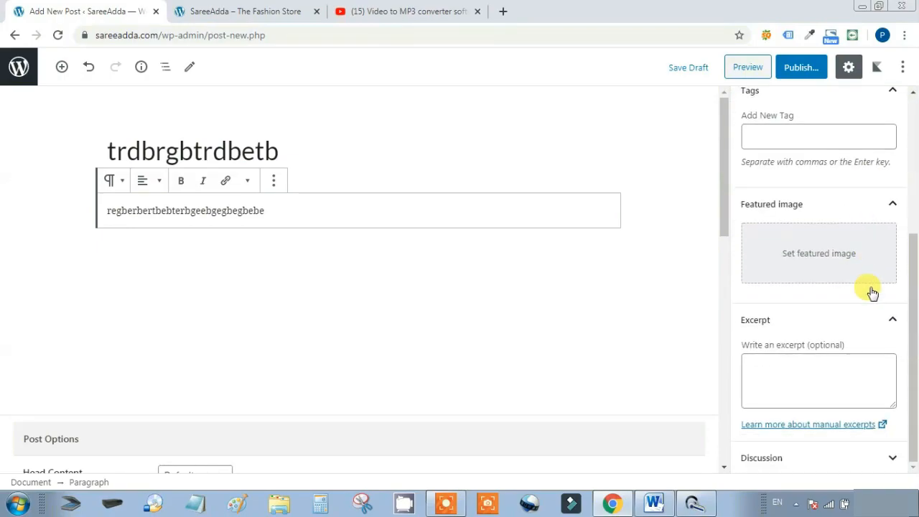
Upload the ocean_02 photo from the computer and set it as the featured image
left_click(816, 255)
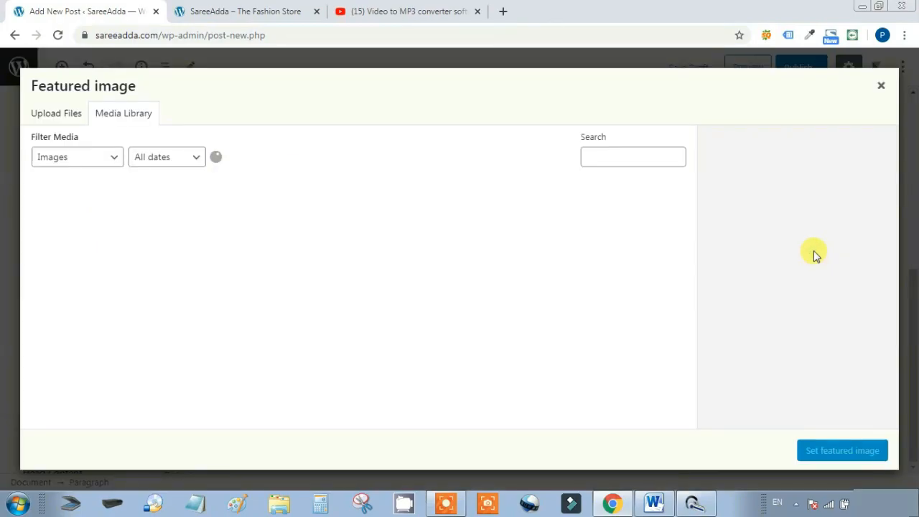
left_click(51, 114)
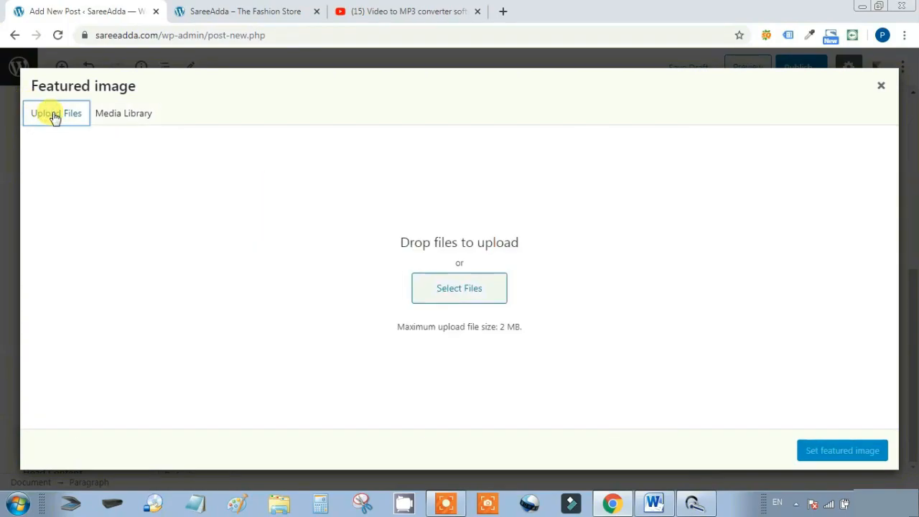
left_click(460, 286)
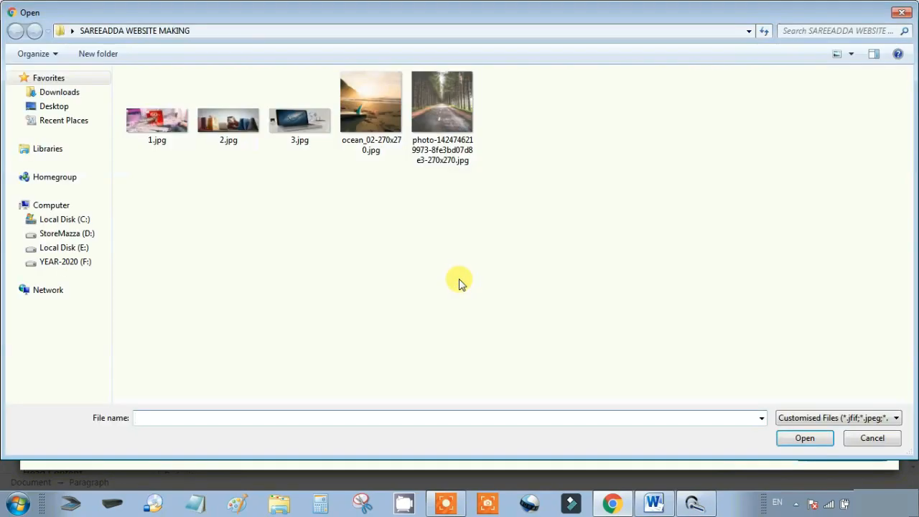
left_click(371, 100)
left_click(796, 438)
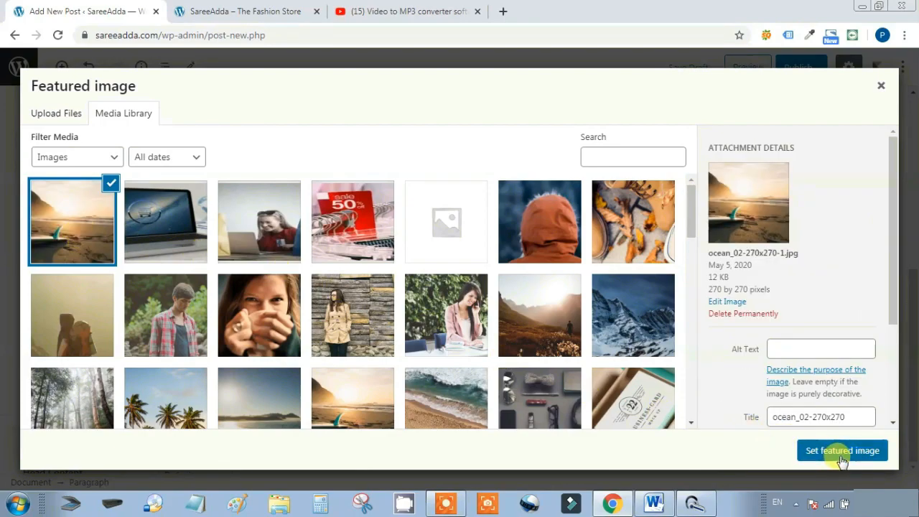
left_click(845, 453)
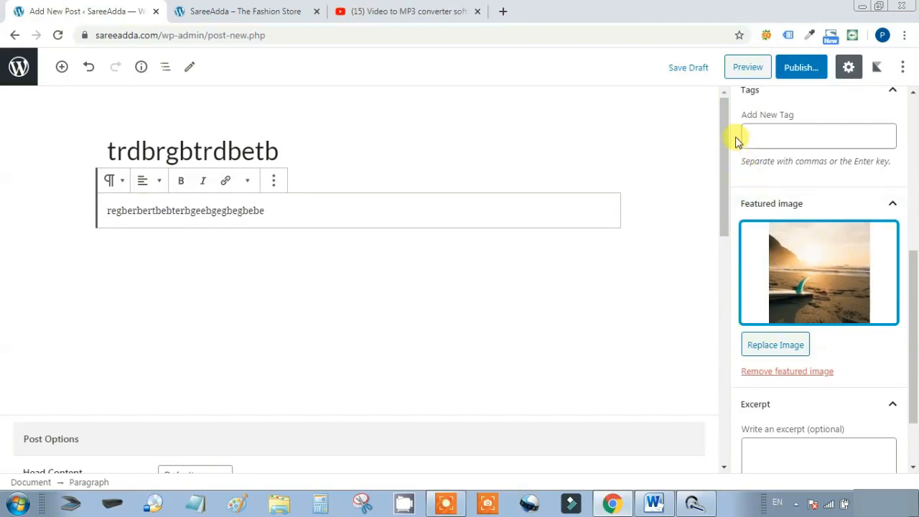
Preview the placeholder post, confirm its beach image on the storefront, then go to the posts list
left_click(747, 68)
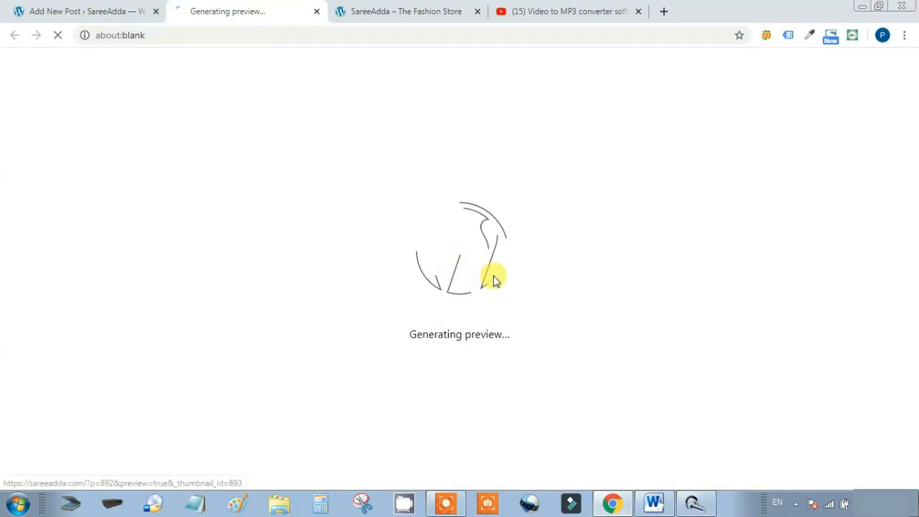
scroll(398, 260, "down", 1)
scroll(398, 260, "up", 1)
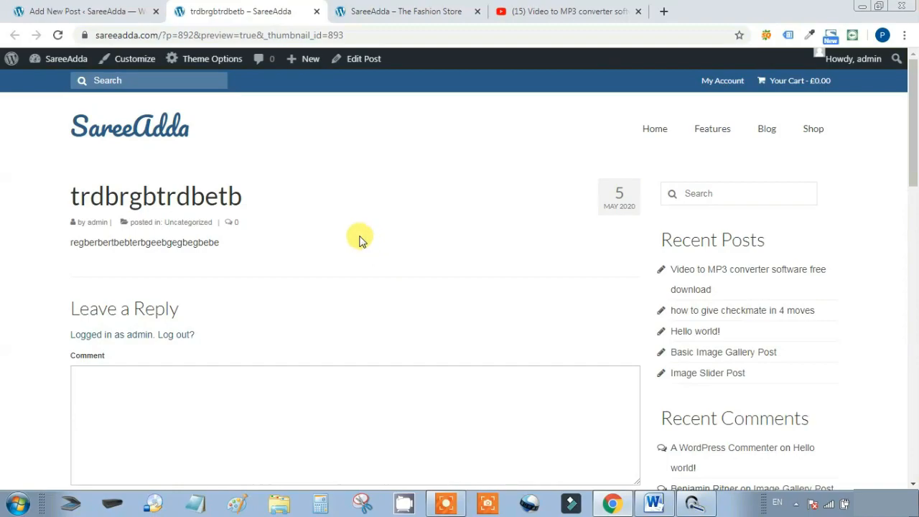
key("ctrl+Tab")
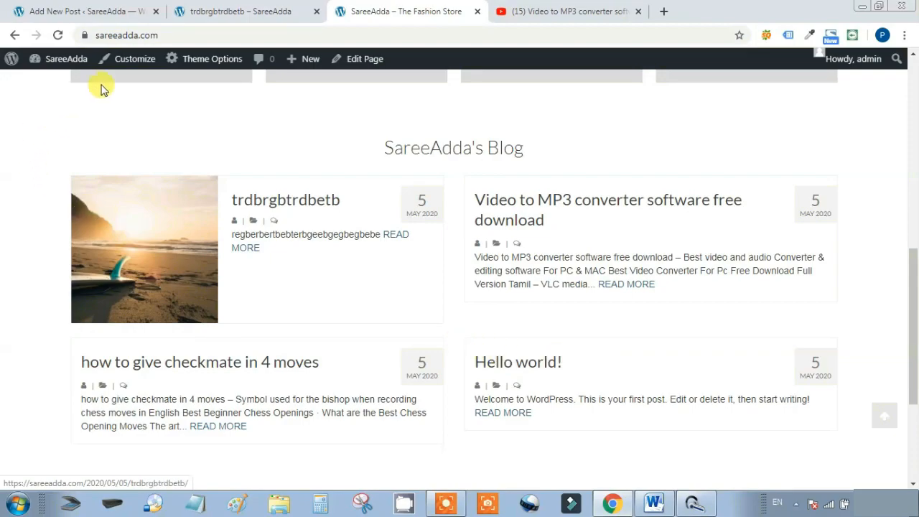
left_click(86, 12)
left_click(19, 67)
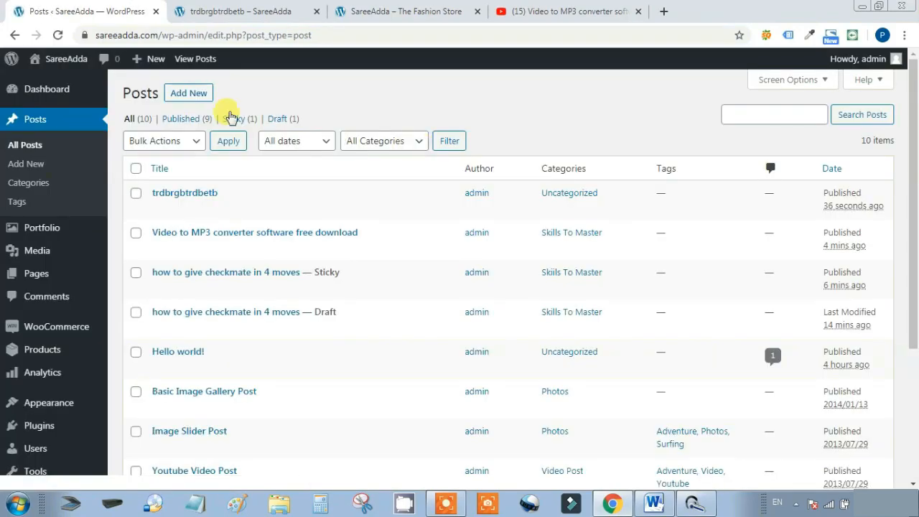
Leave the admin Dashboard and show the 'SareeAdda – The Fashion Store' homepage tab
left_click(44, 90)
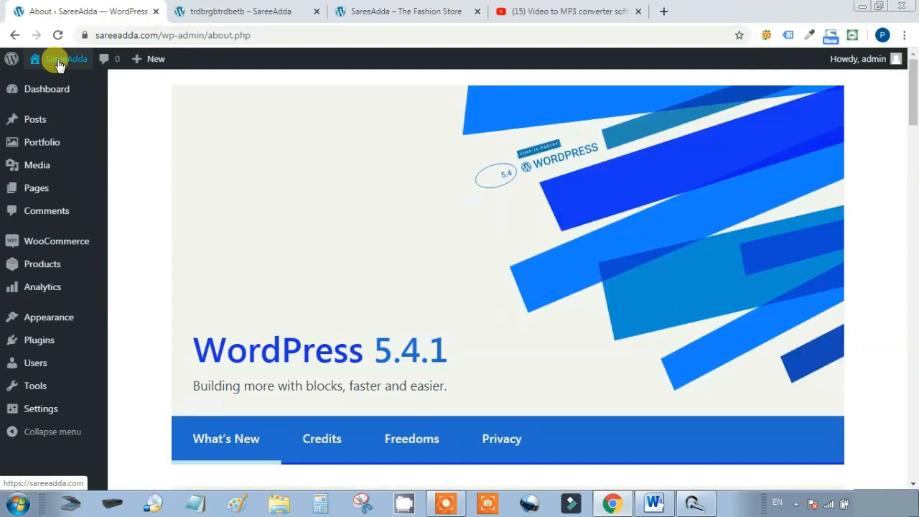
mouse_move(39, 92)
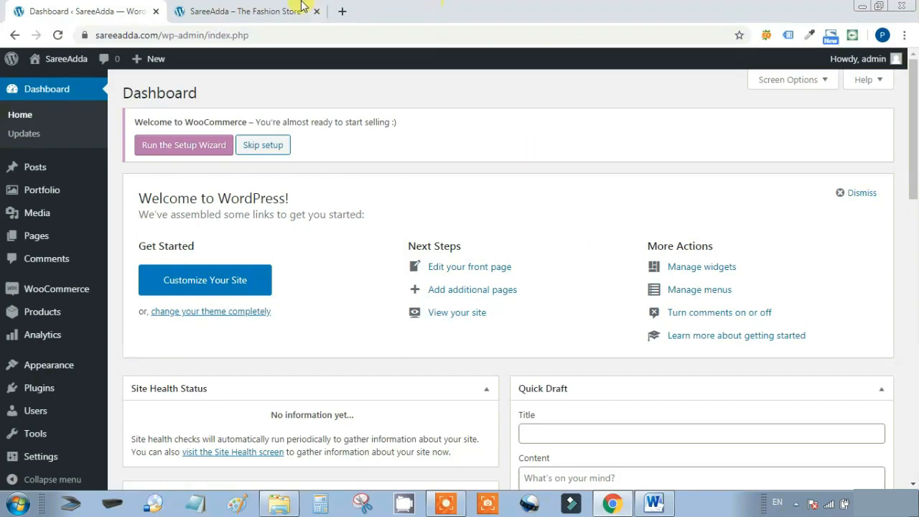
left_click(206, 15)
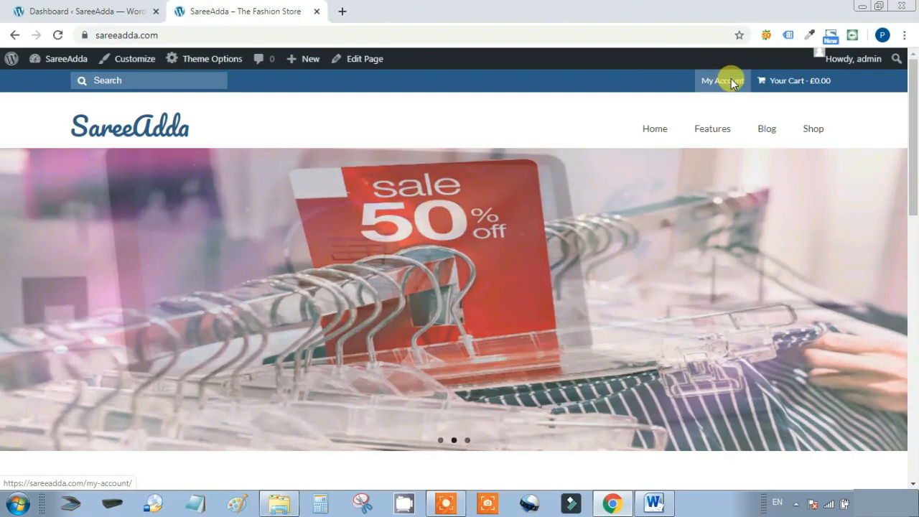
Log out from the store's My Account page, then log back in through the session-expired dialog
left_click(733, 84)
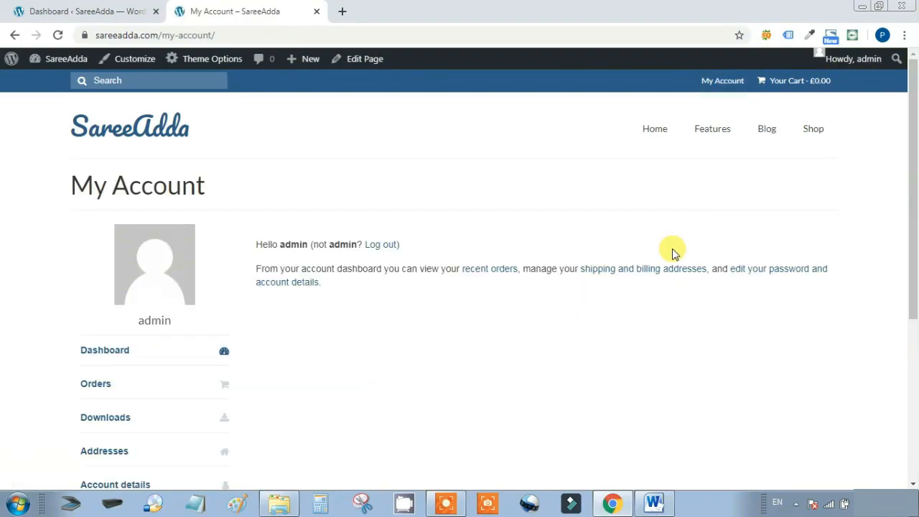
left_click(381, 245)
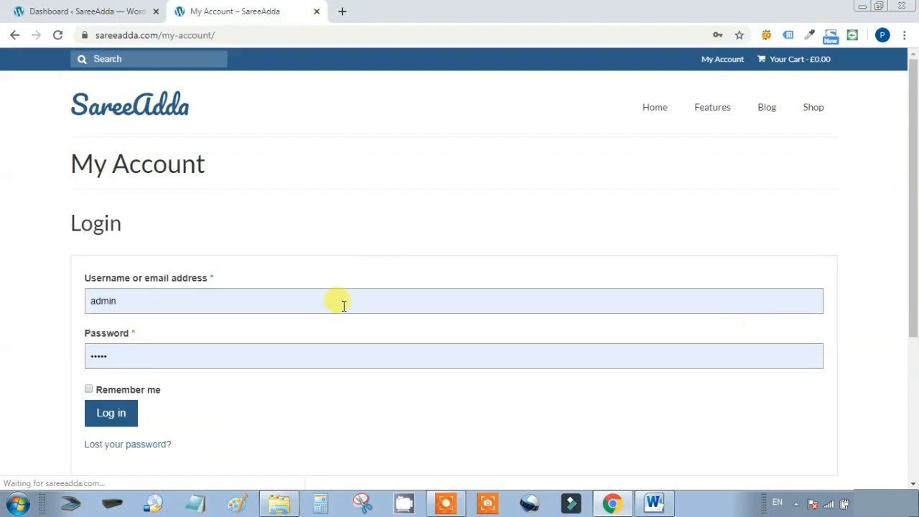
double_click(179, 232)
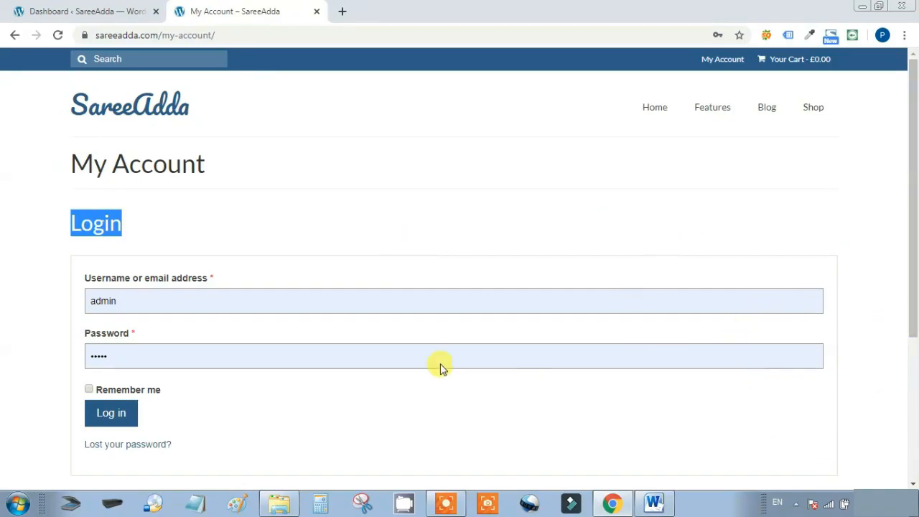
left_click(84, 11)
left_click(536, 362)
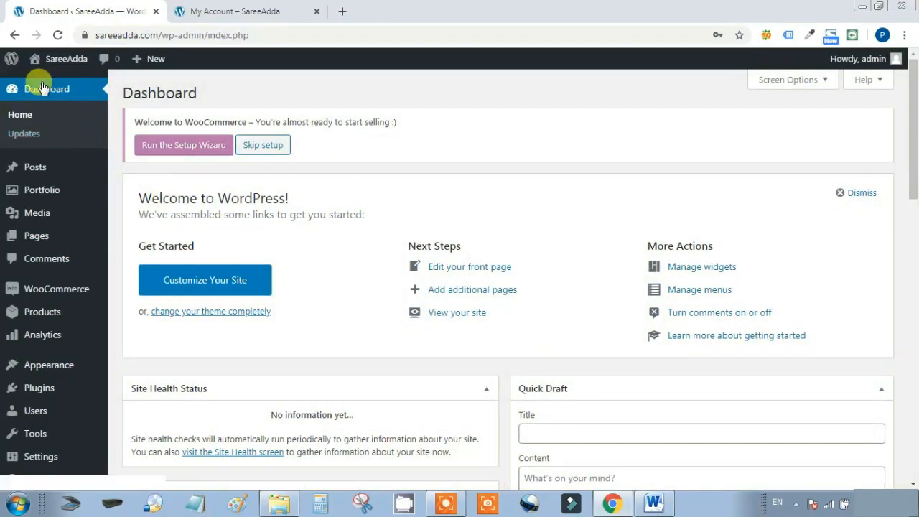
mouse_move(61, 297)
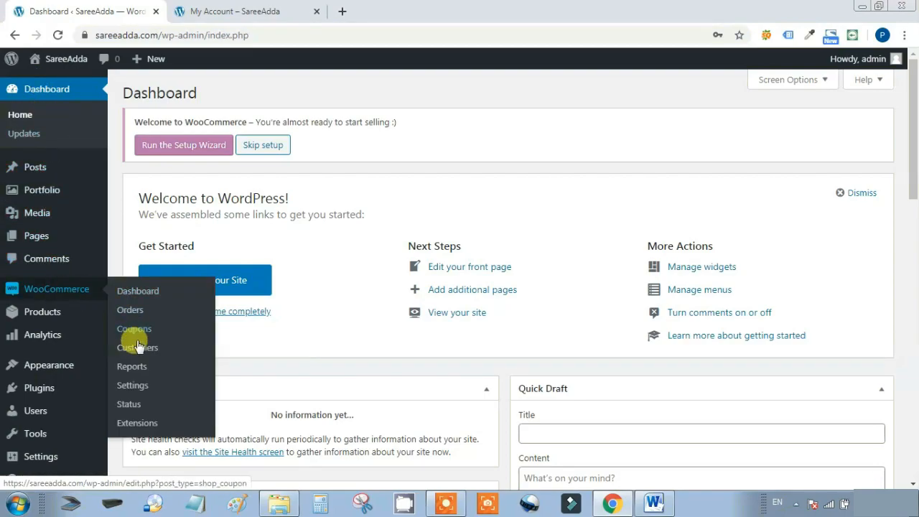
In Accounts & Privacy, enable checkout login and account creation at checkout and on My account, then save
left_click(131, 388)
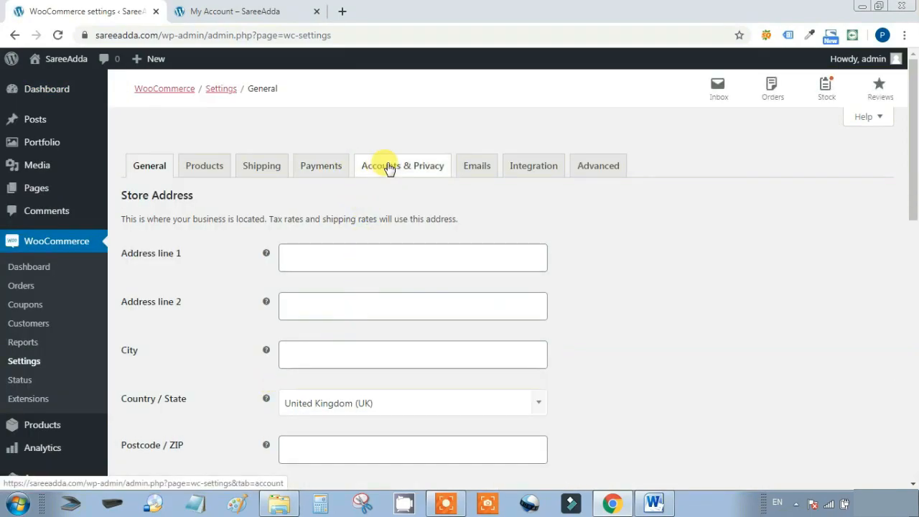
left_click(390, 167)
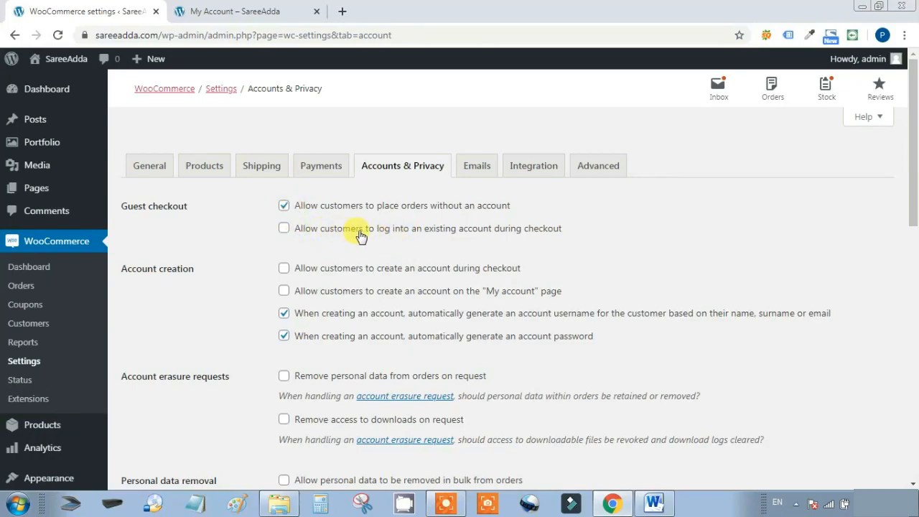
left_click(284, 228)
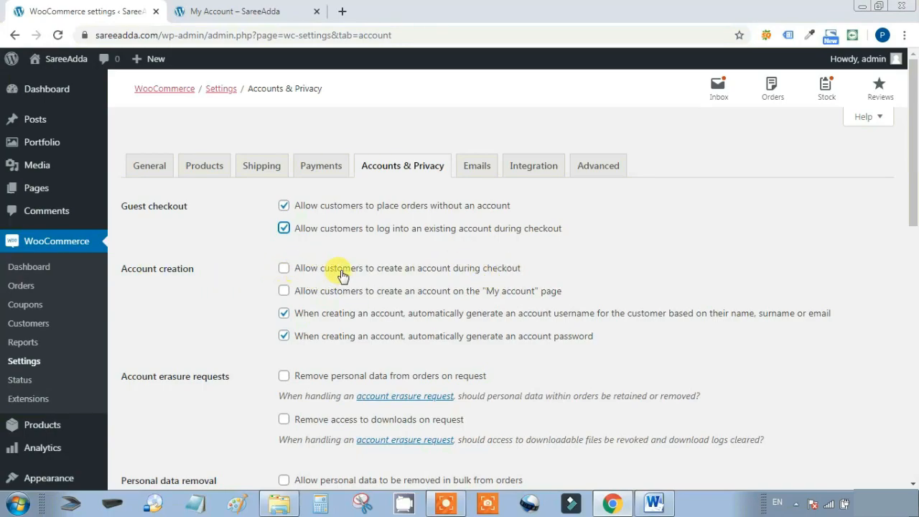
left_click(285, 270)
left_click(245, 12)
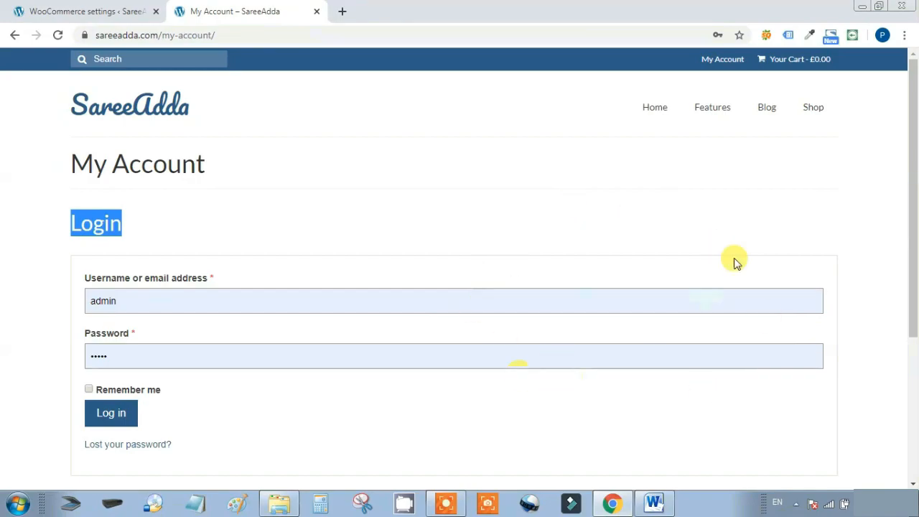
left_click(87, 10)
left_click(284, 291)
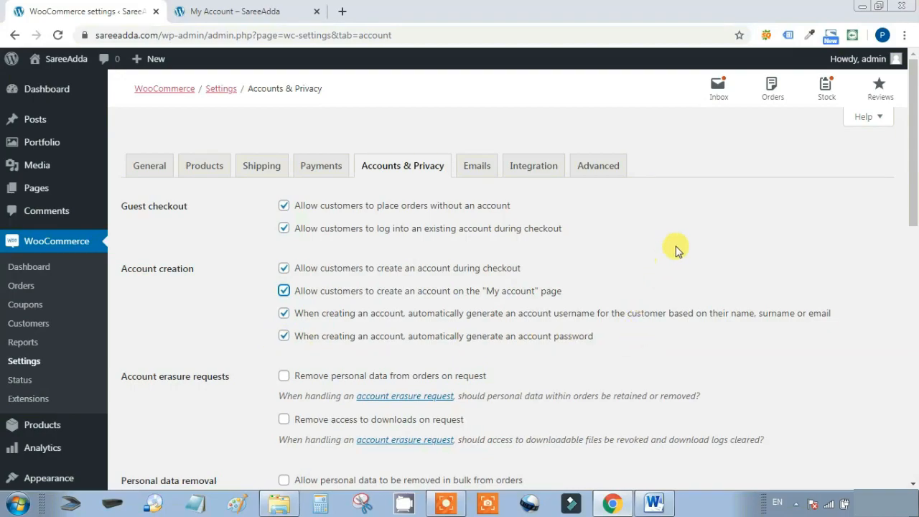
scroll(687, 232, "down", 6)
scroll(694, 231, "down", 3)
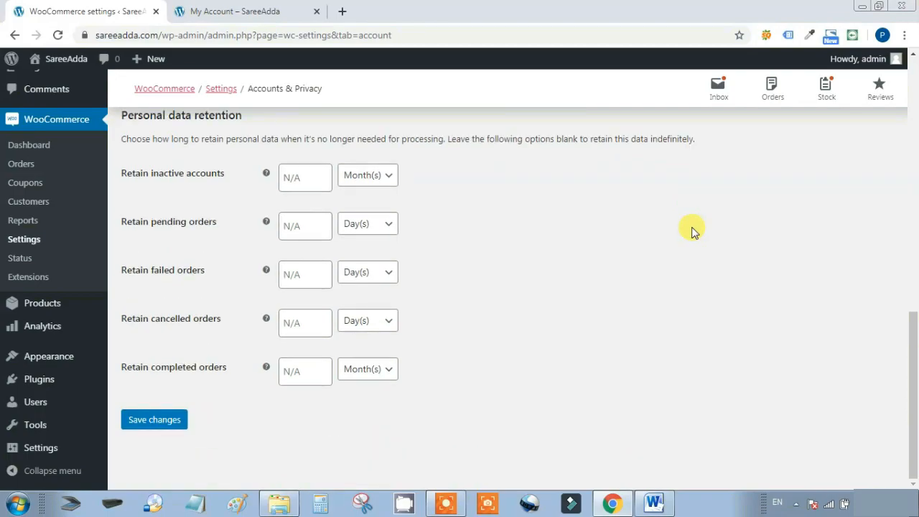
left_click(153, 422)
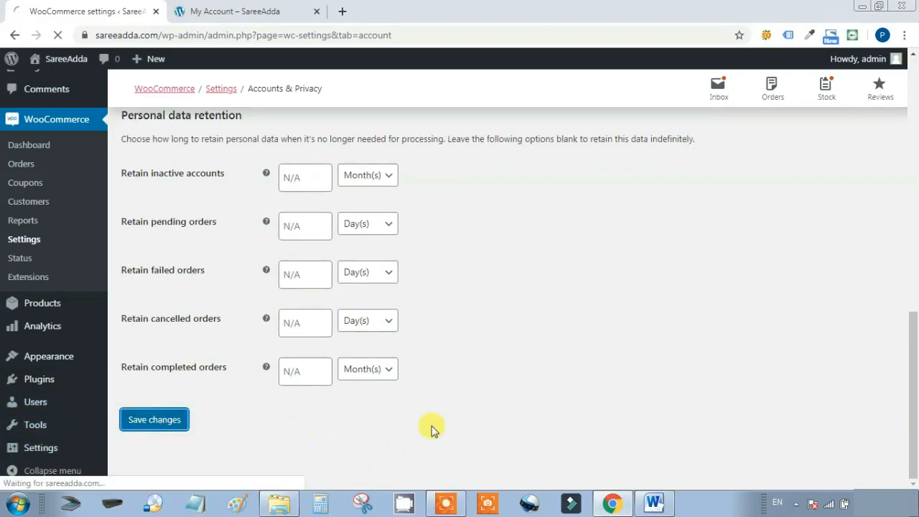
key("ctrl+Tab")
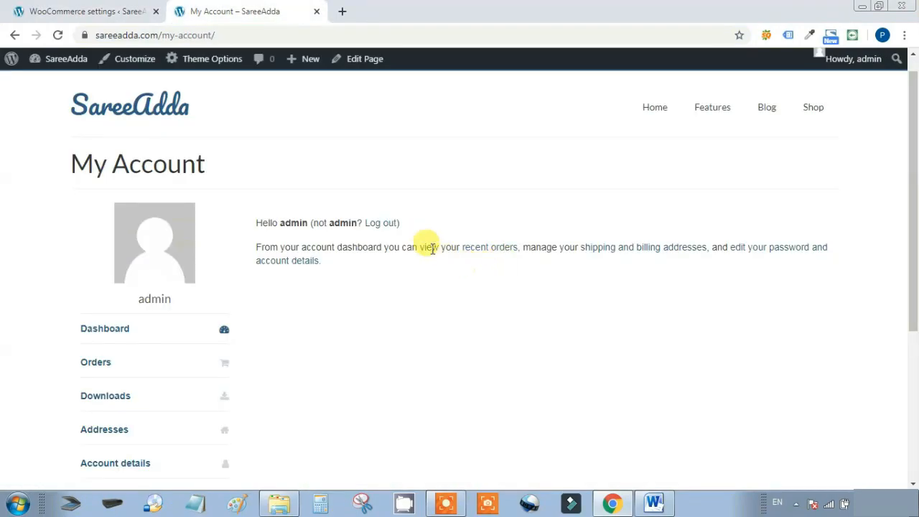
Log out of the SareeAdda storefront account from the My Account page
left_click(389, 225)
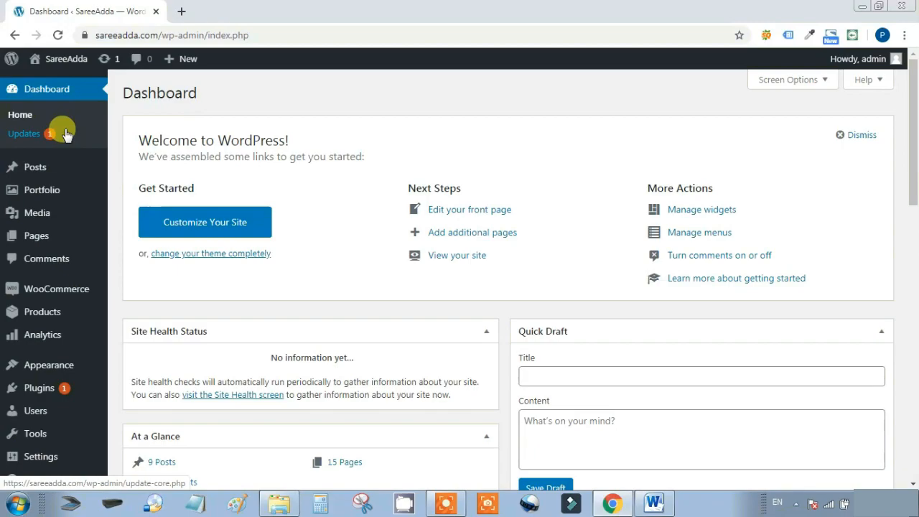
On the Updates page, select all plugins and install the WooCommerce 4.1.0 update
left_click(24, 135)
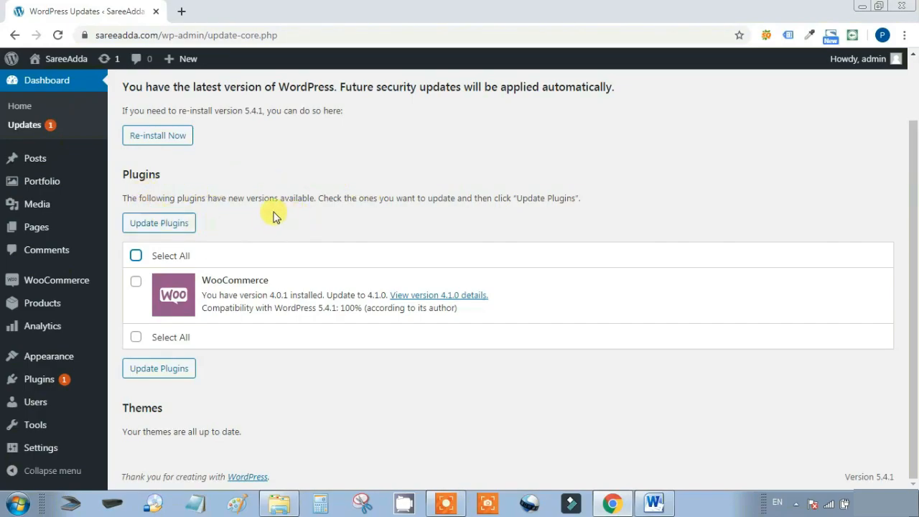
left_click(136, 255)
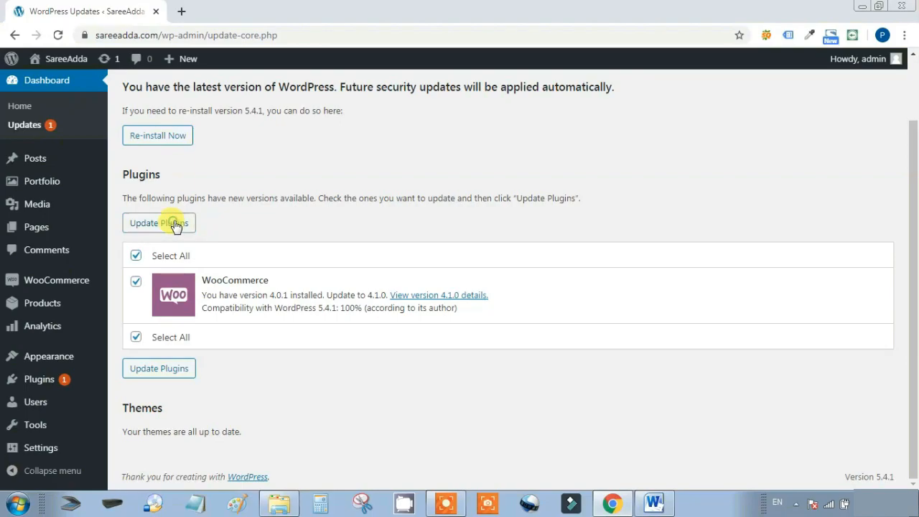
left_click(174, 226)
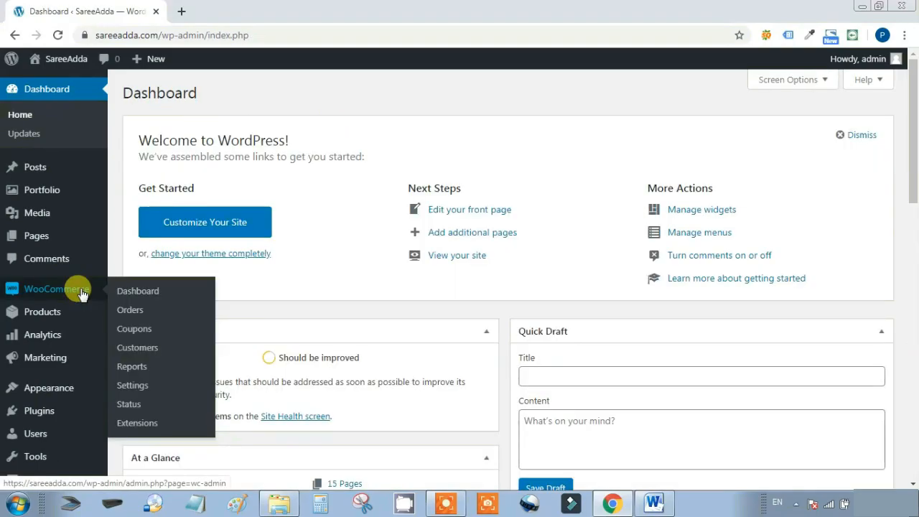
Scroll through the WooCommerce dashboard's empty Performance, Charts and Leaderboards, then go to Orders
left_click(144, 294)
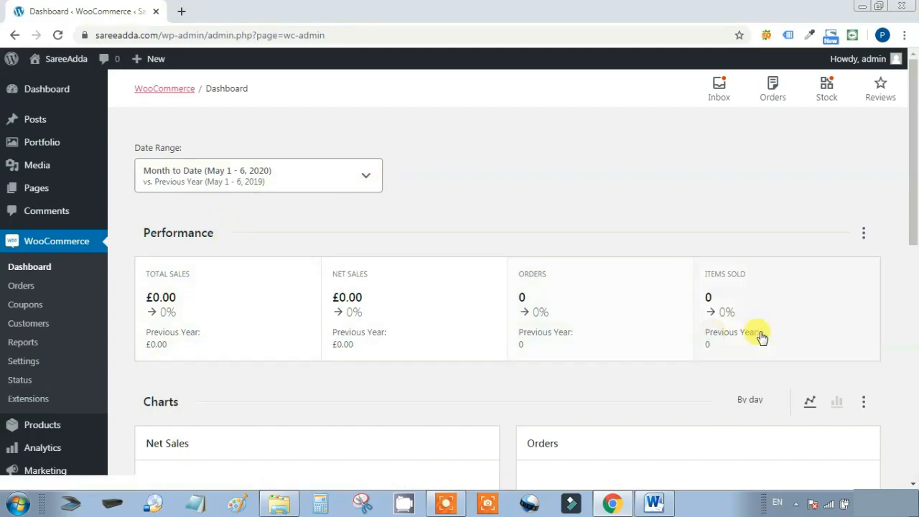
left_click_drag(910, 202, 870, 308)
mouse_move(327, 256)
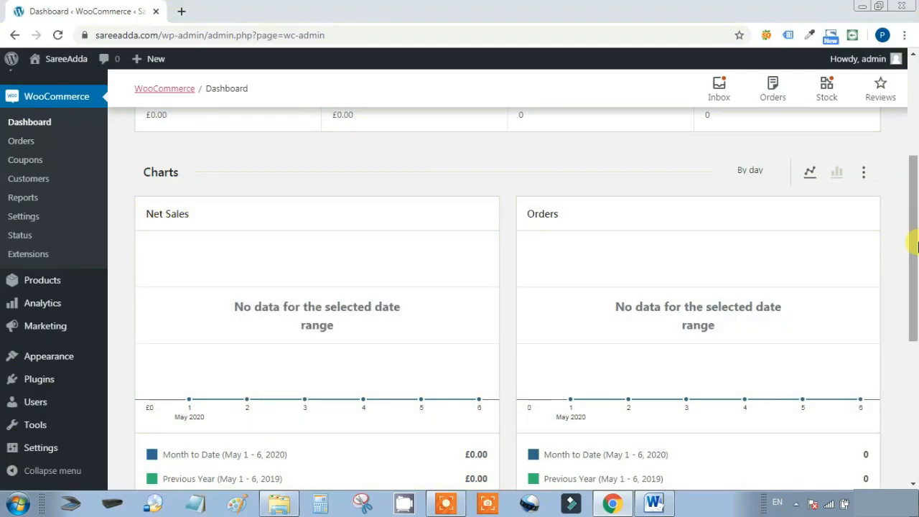
scroll(915, 251, "down", 3)
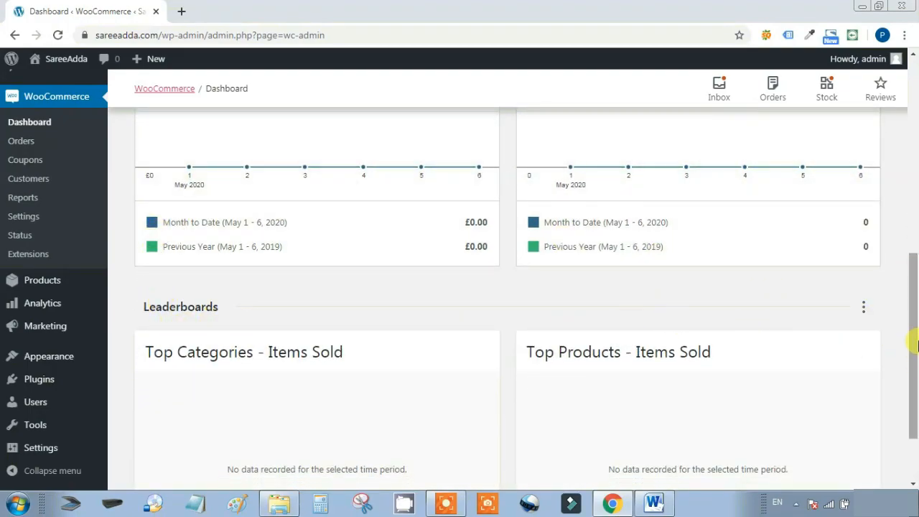
left_click_drag(915, 335, 907, 384)
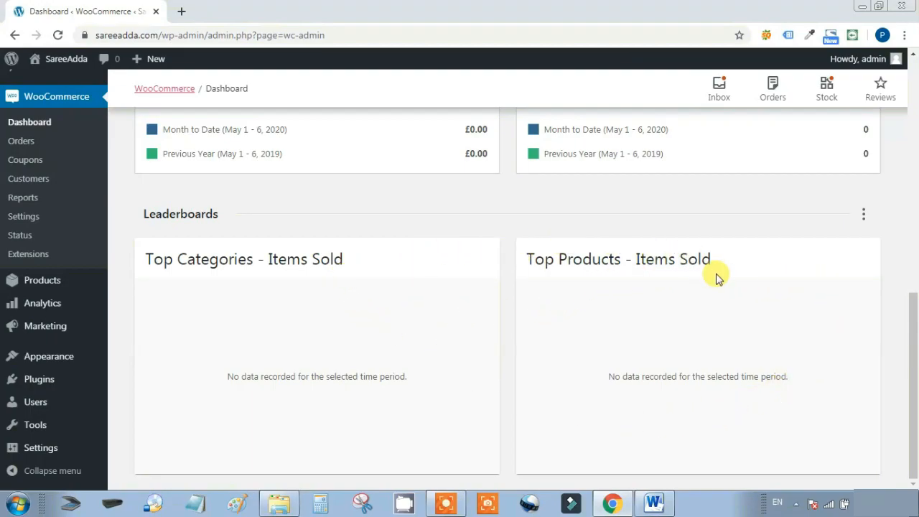
left_click(32, 143)
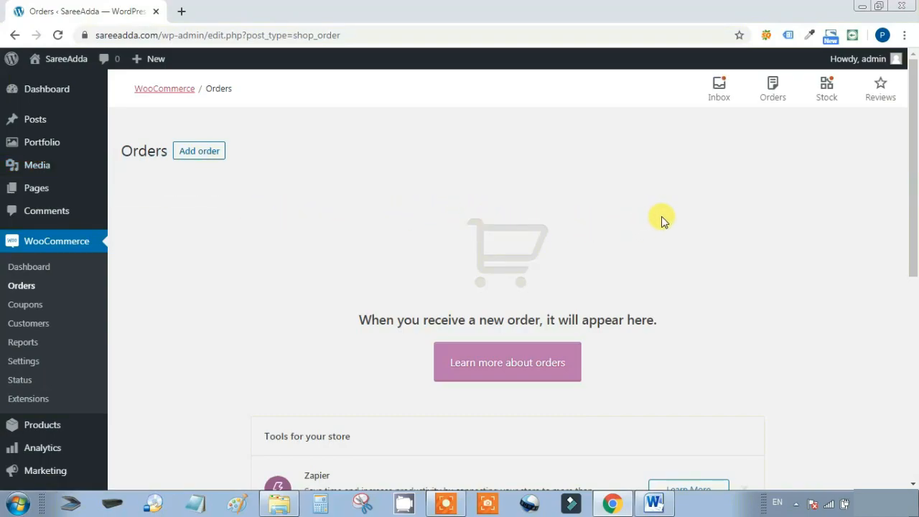
Scroll the empty Orders list, then go to the empty Coupons page
scroll(668, 219, "down", 2)
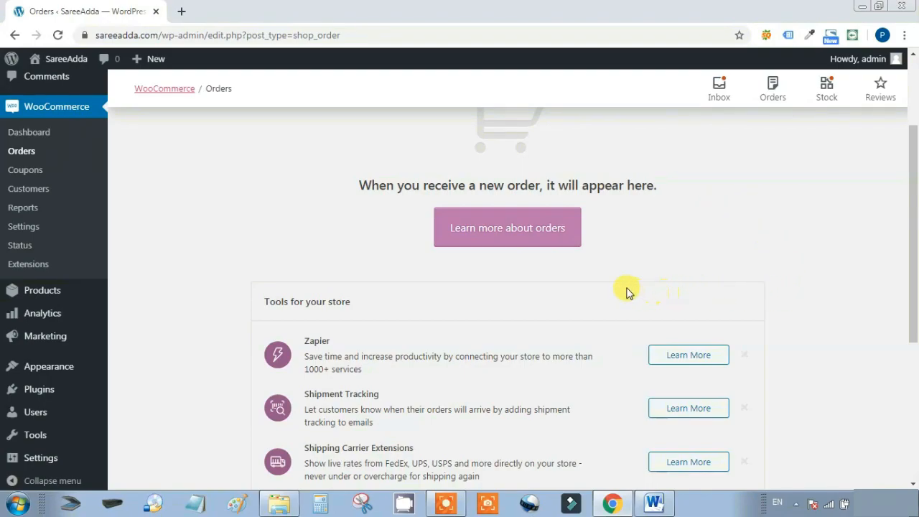
left_click(40, 173)
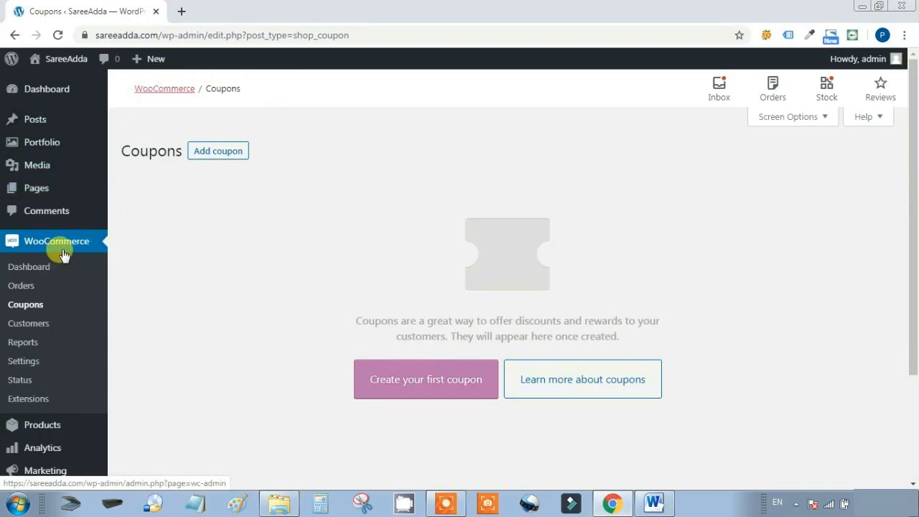
Scroll the empty Customers list, then bring up the Orders sales-by-date report
left_click(28, 324)
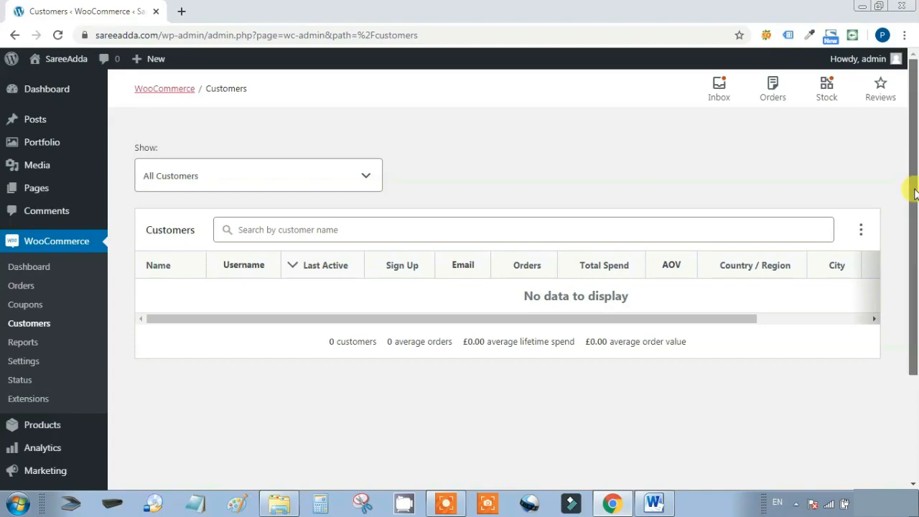
scroll(900, 226, "down", 1)
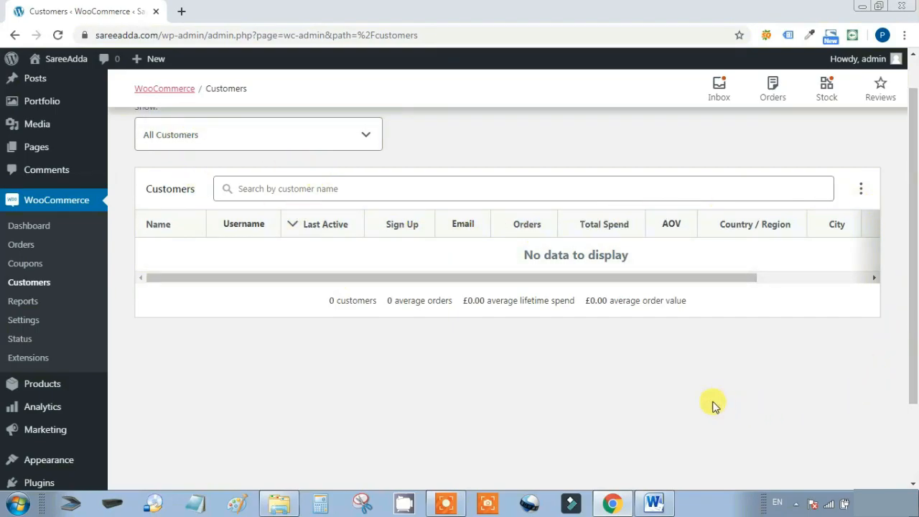
left_click(38, 304)
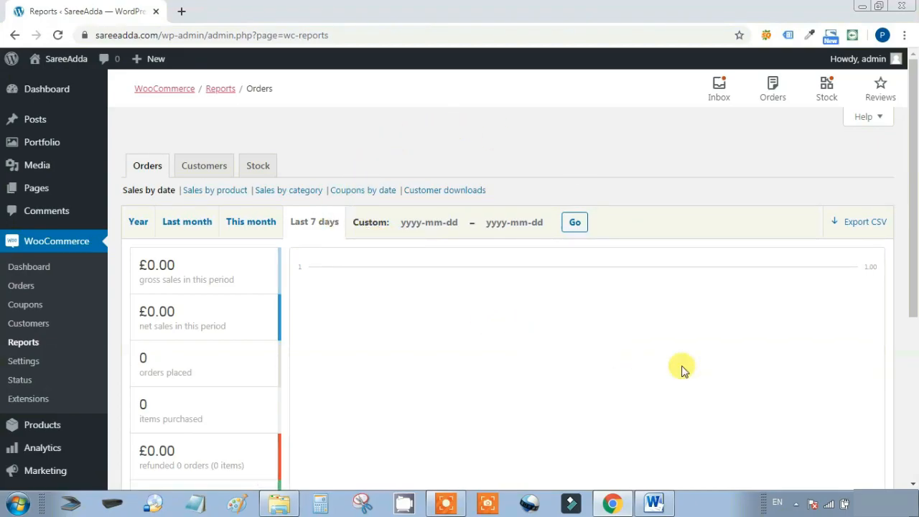
View the Customers vs. guests report for the last 7 days, showing 0 signups
scroll(788, 302, "down", 5)
scroll(799, 302, "up", 4)
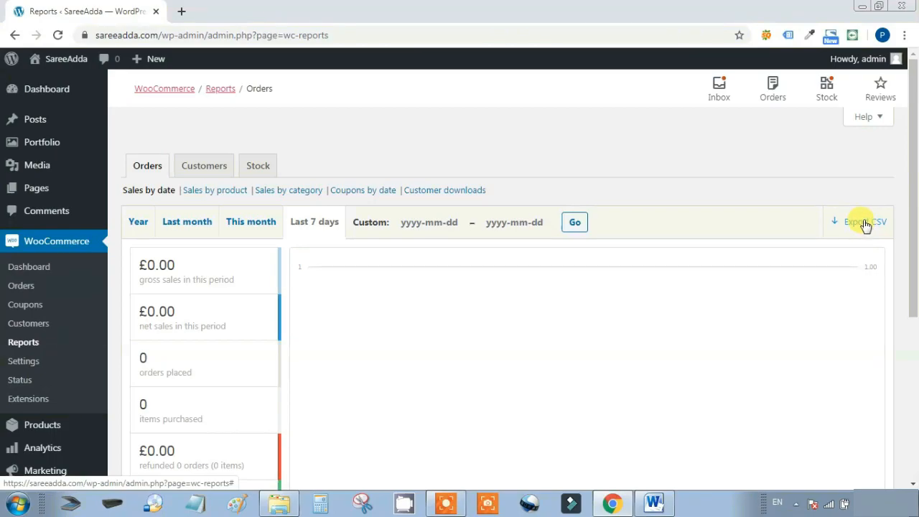
left_click(202, 167)
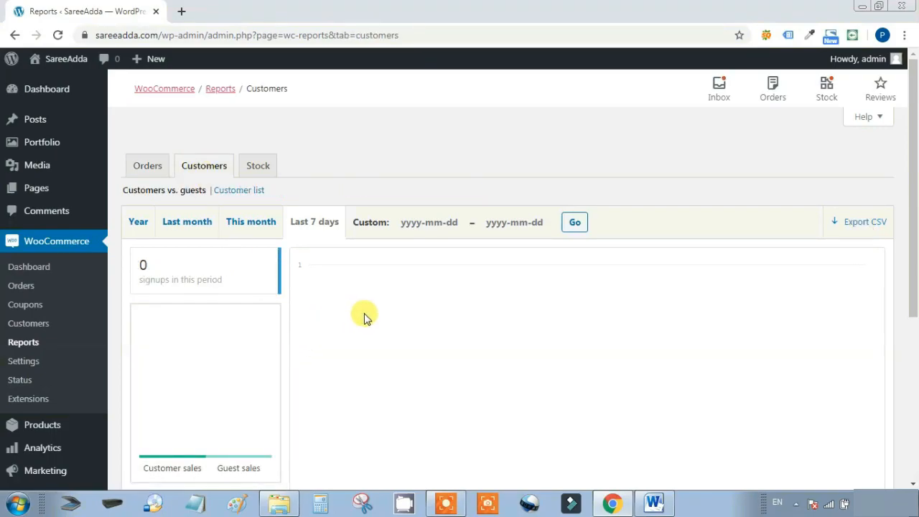
scroll(399, 324, "down", 1)
scroll(398, 323, "down", 3)
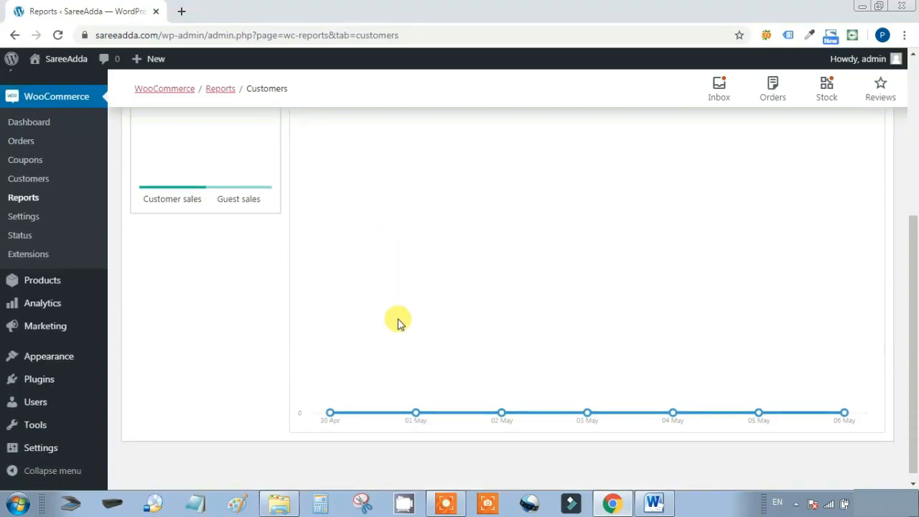
scroll(399, 324, "up", 4)
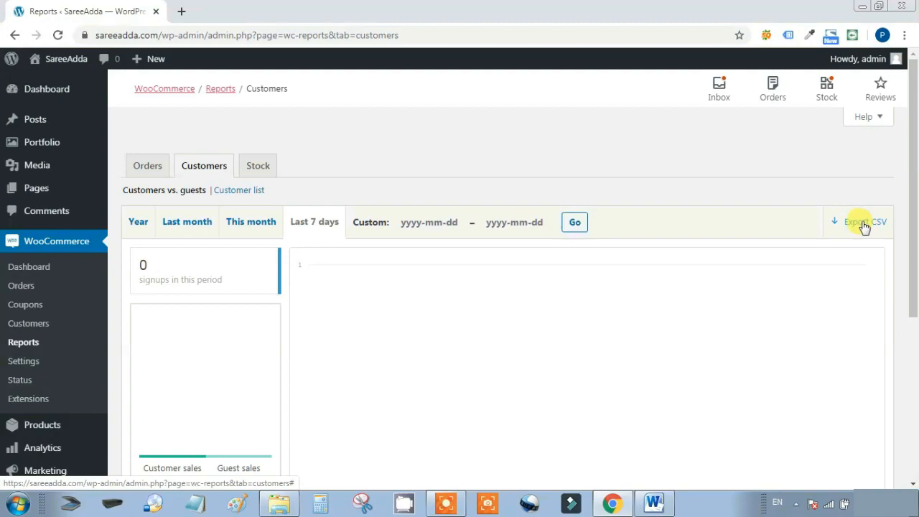
Scroll the Stock report, then go to the WooCommerce General settings page
left_click(258, 166)
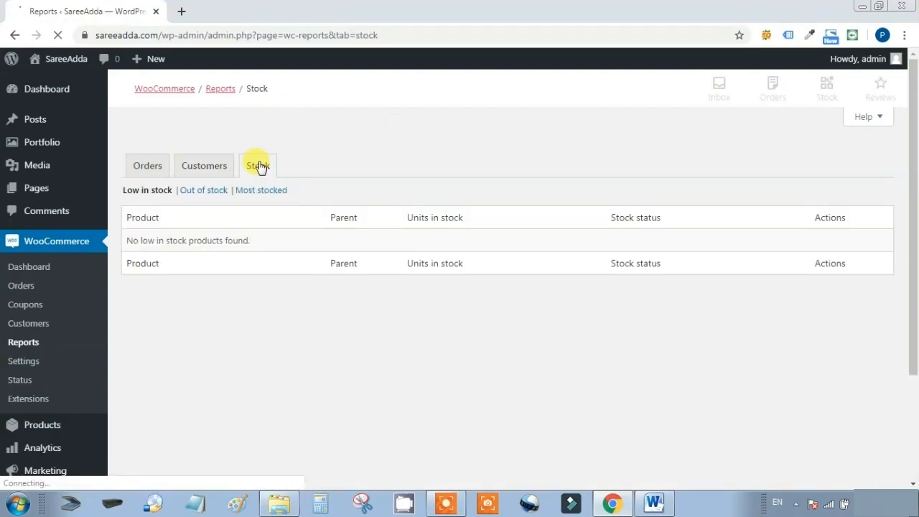
scroll(246, 218, "down", 3)
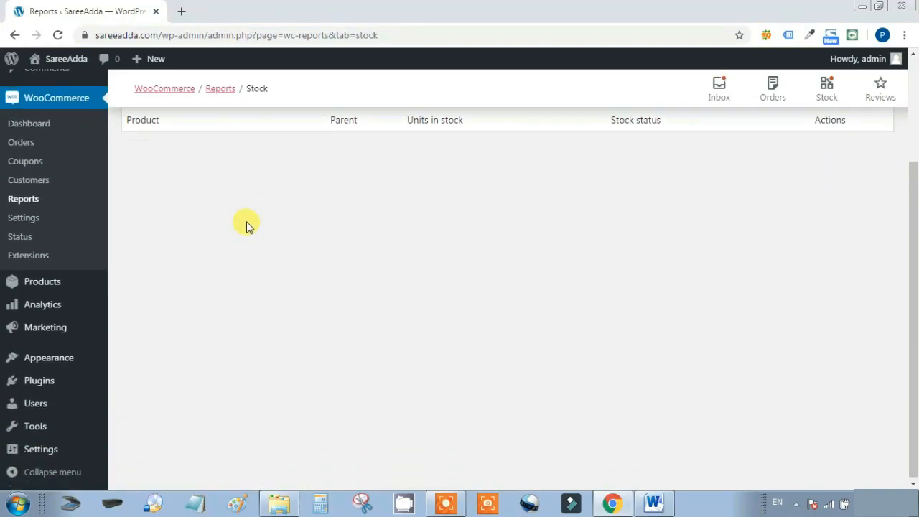
scroll(246, 226, "up", 3)
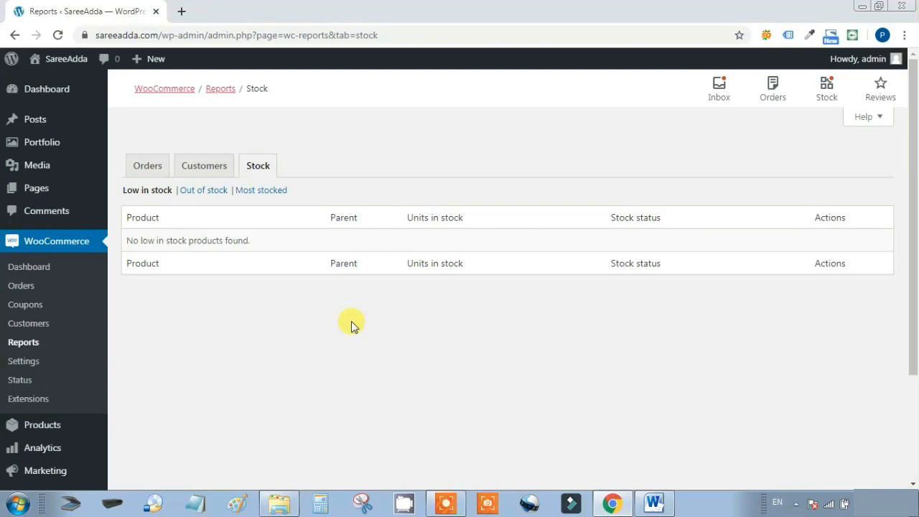
left_click(36, 365)
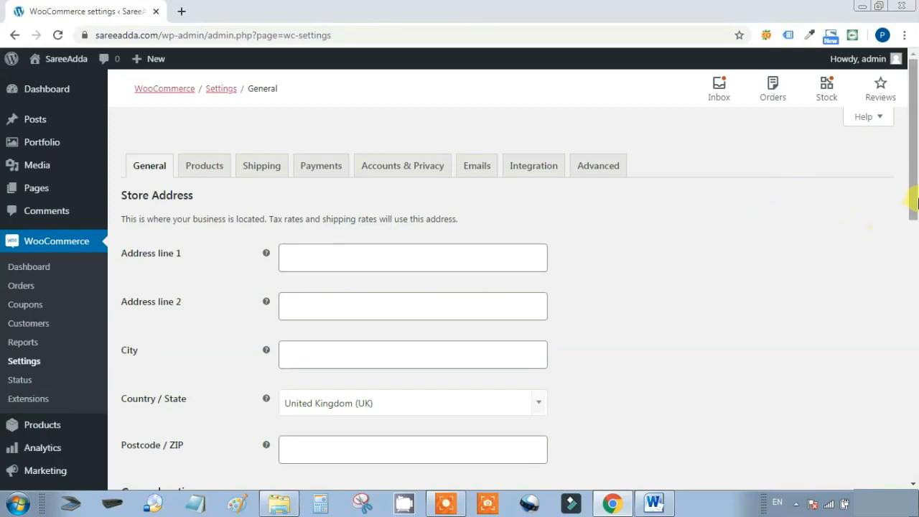
Search IND and set the store's Country / State to India — Gujarat
left_click_drag(913, 202, 913, 288)
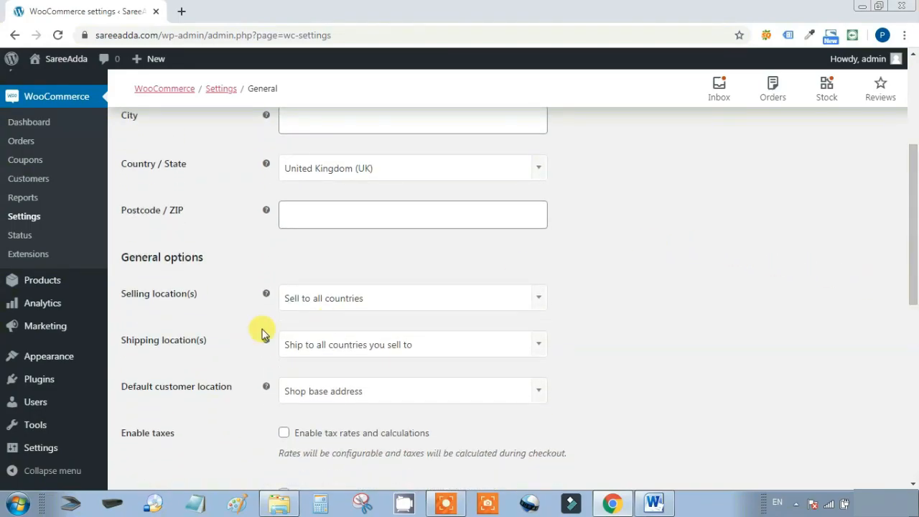
left_click(535, 169)
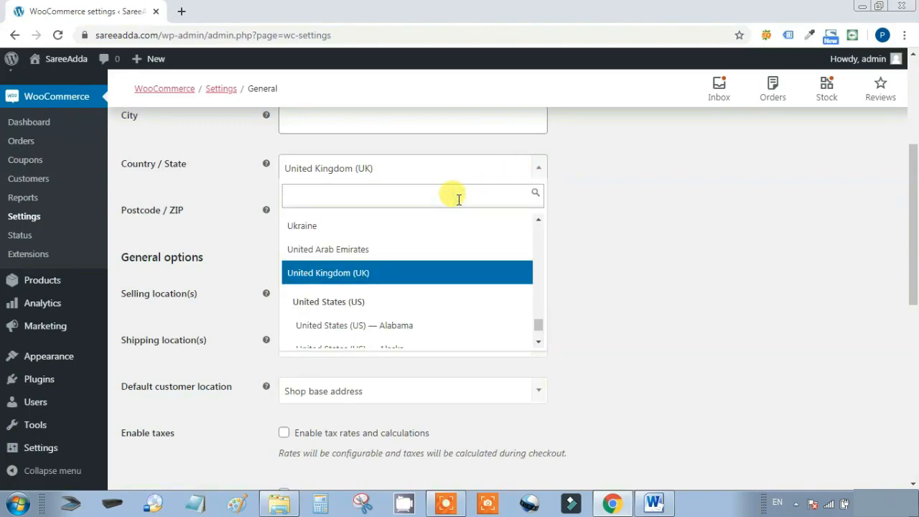
type("IND")
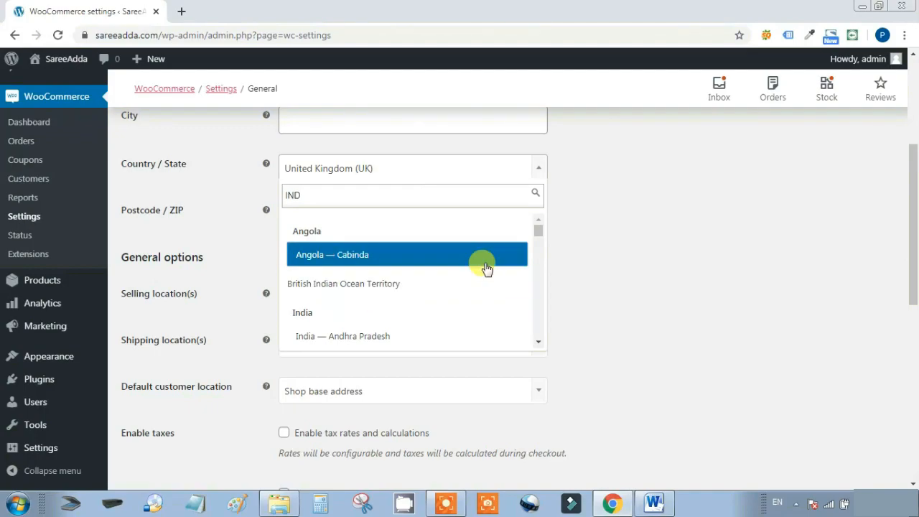
left_click_drag(542, 239, 542, 244)
left_click(372, 320)
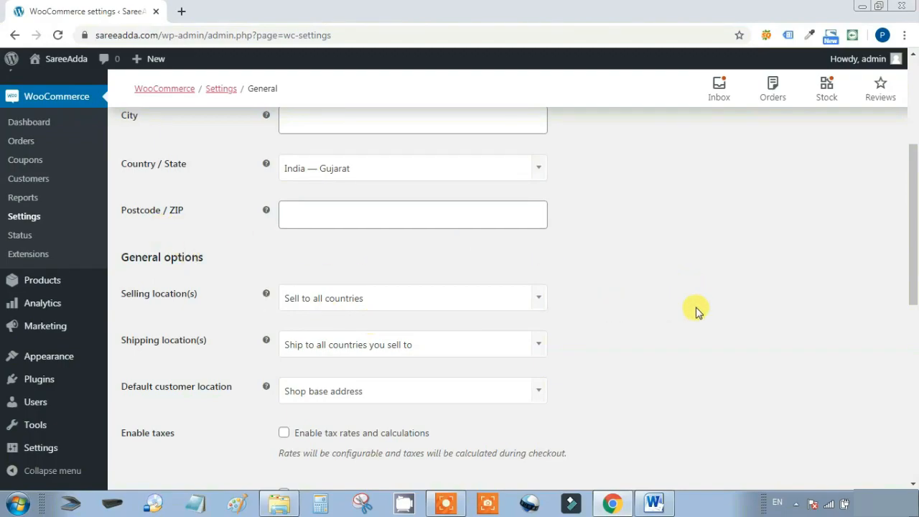
scroll(697, 310, "down", 1)
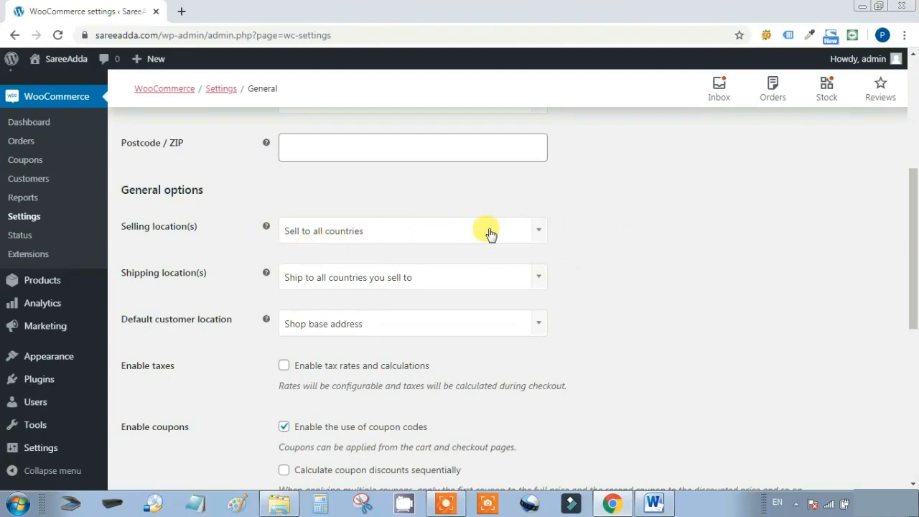
Set Selling location(s) to Sell to specific countries and add India as the only country
left_click(537, 236)
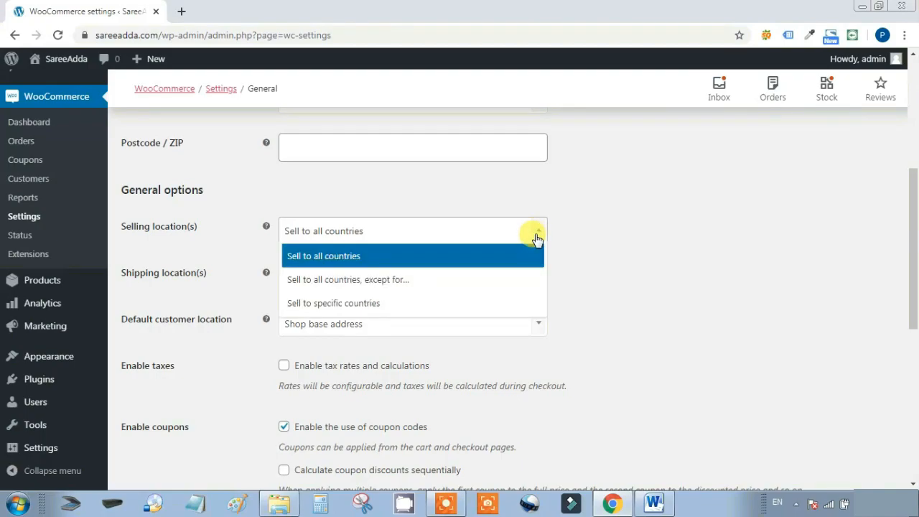
left_click(433, 312)
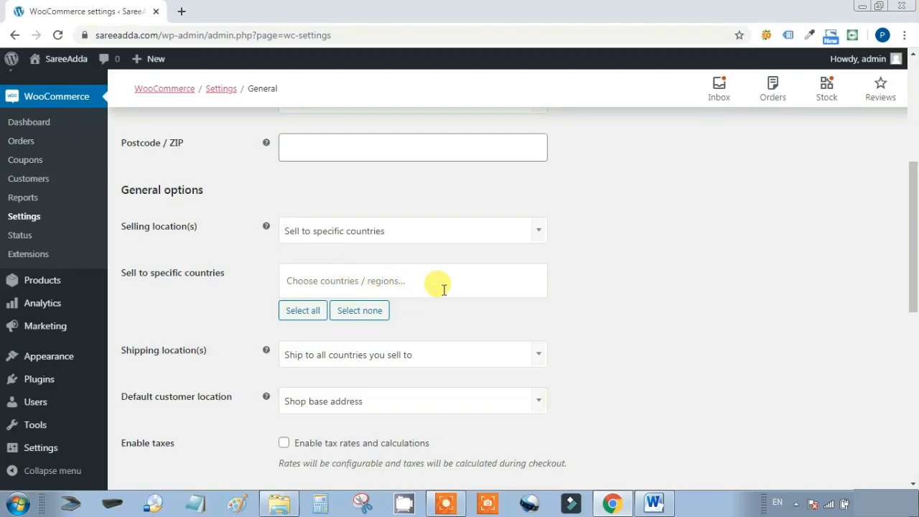
left_click(300, 284)
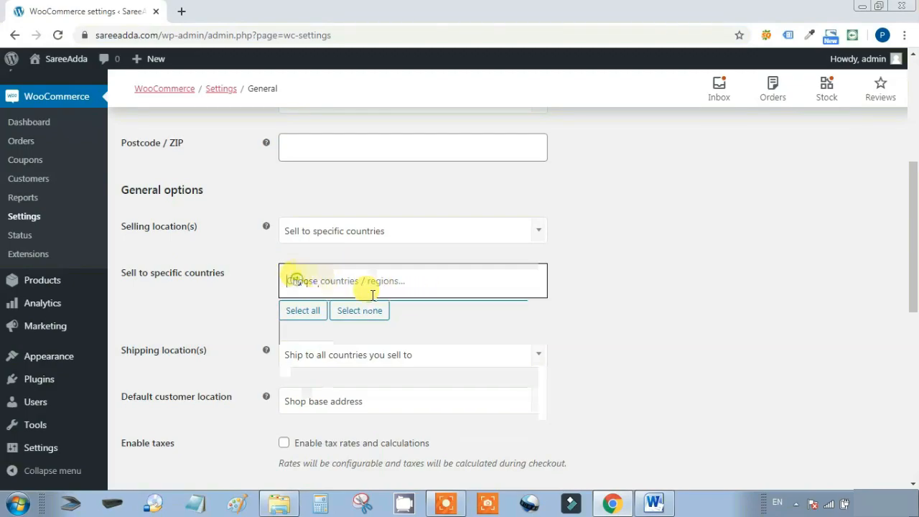
type("IND")
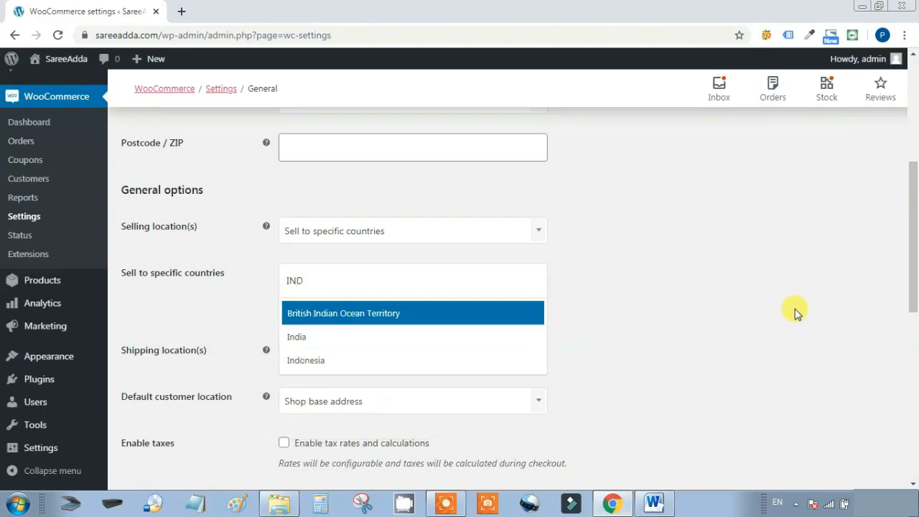
left_click(327, 339)
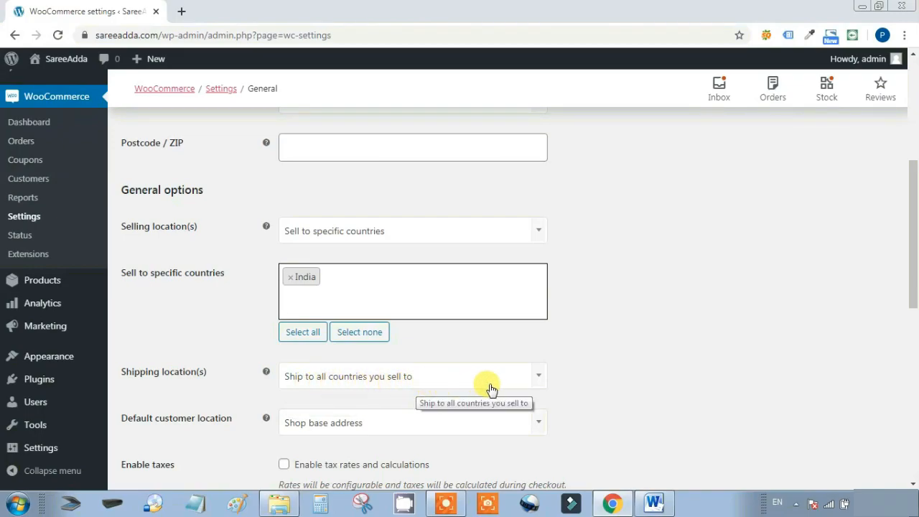
Set Shipping location(s) to Ship to specific countries only and add India as the only country
left_click(539, 384)
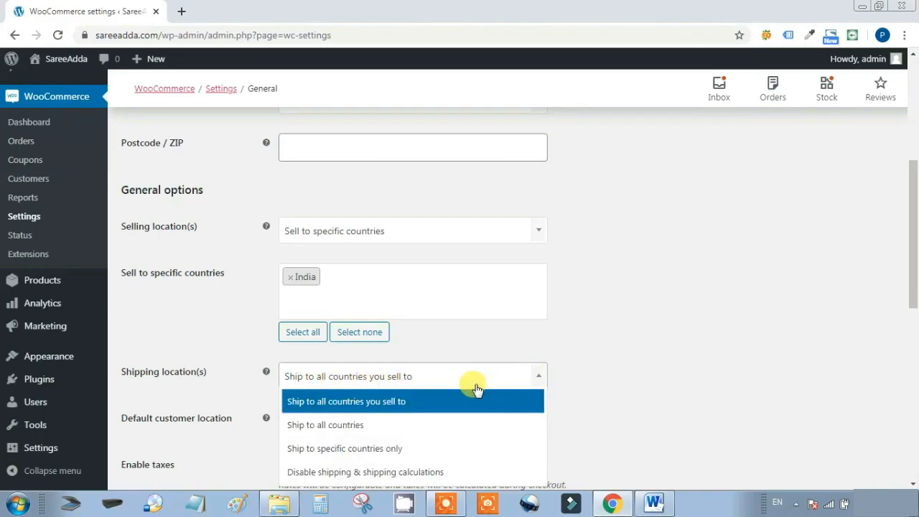
left_click(392, 449)
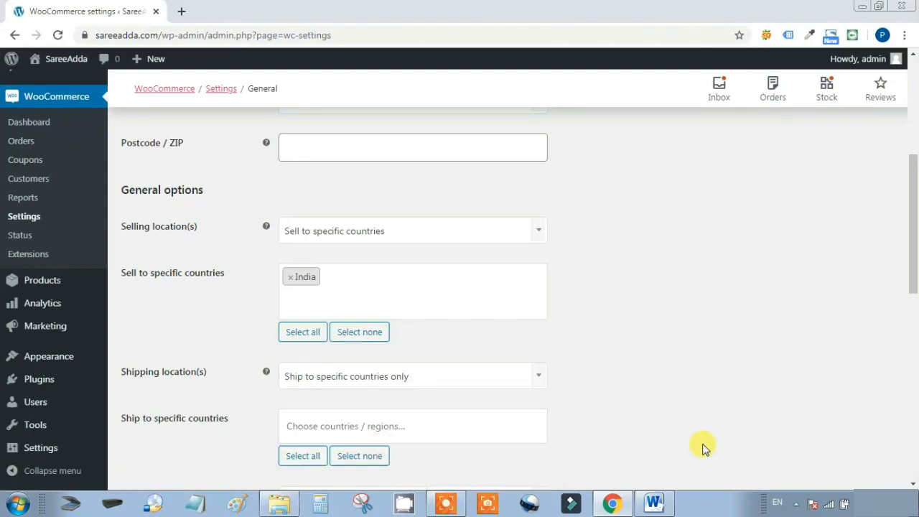
scroll(760, 410, "down", 2)
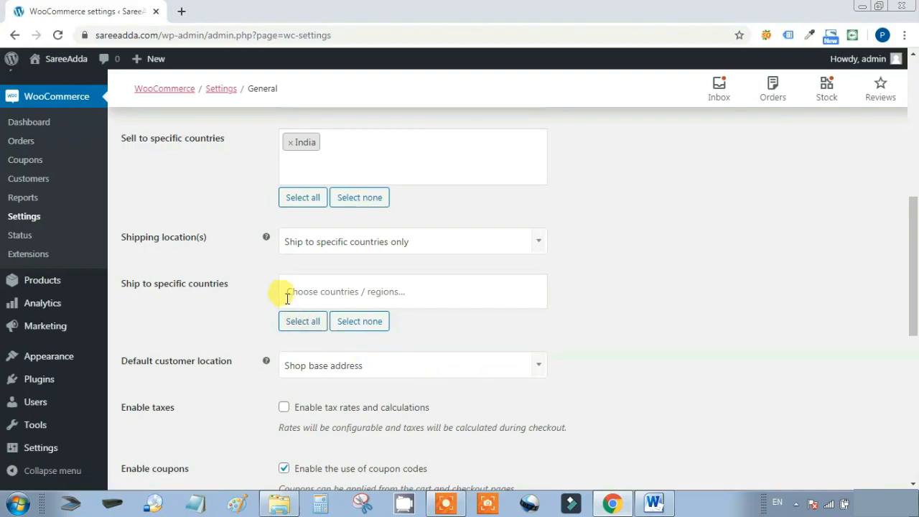
left_click(293, 293)
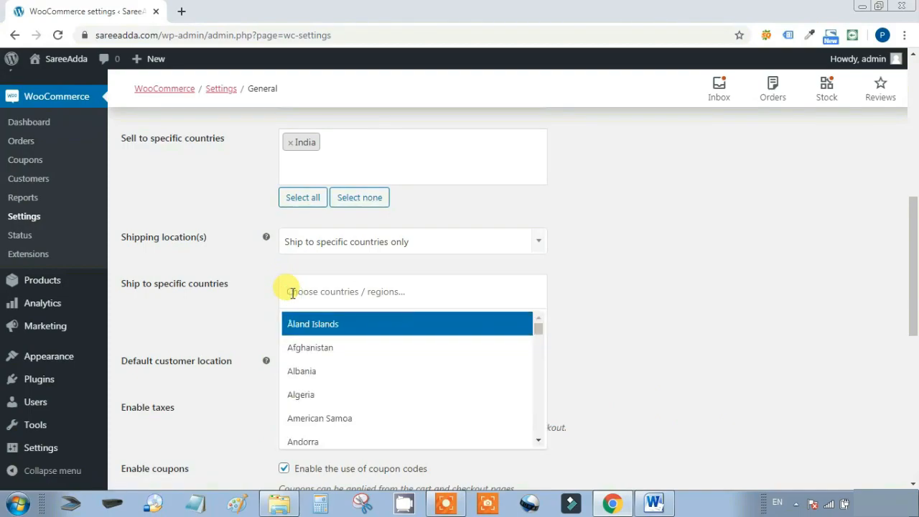
type("IND")
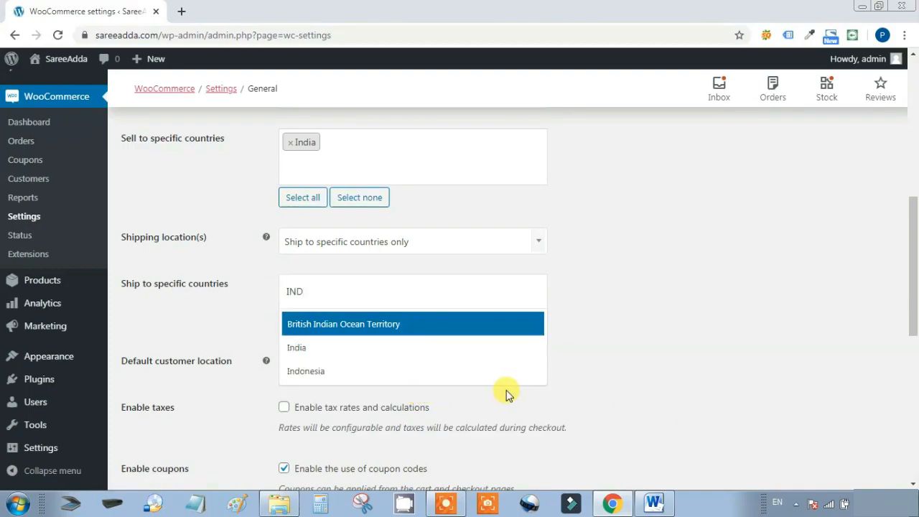
left_click(320, 352)
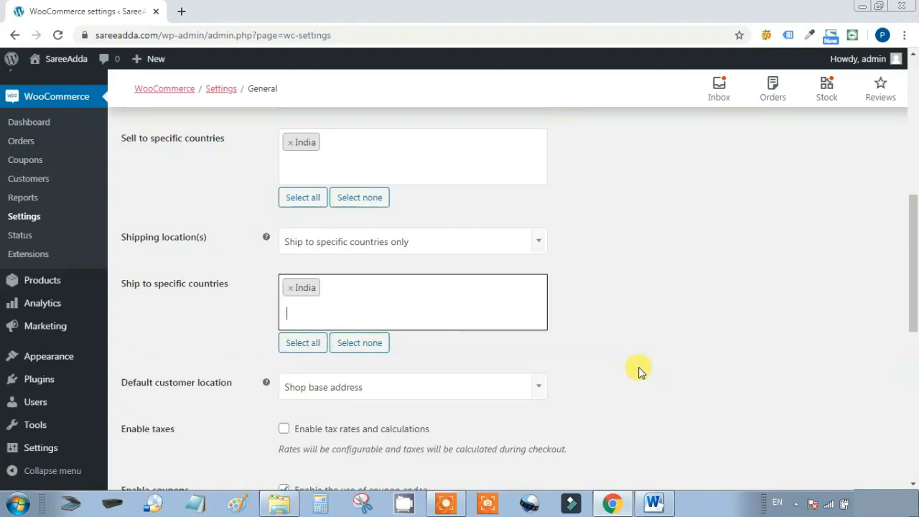
scroll(718, 377, "down", 2)
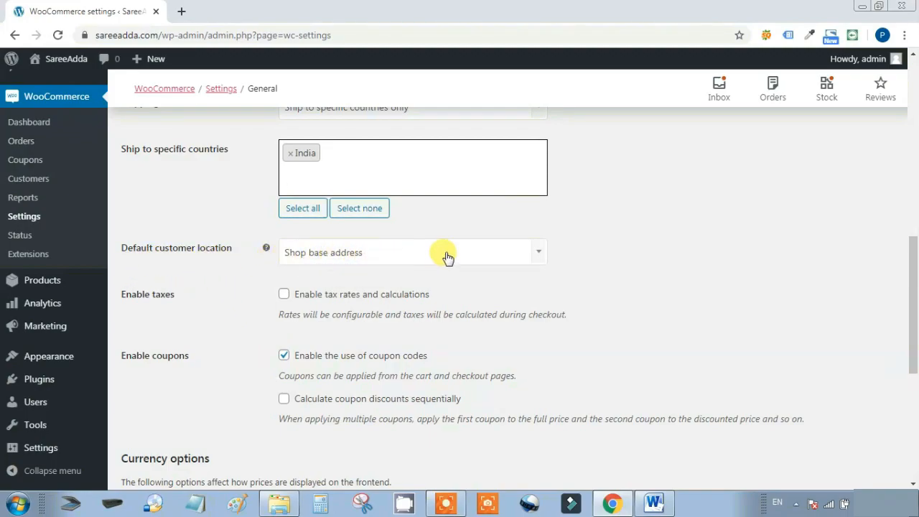
Set the Default customer location to Geolocate instead of the shop base address
left_click(540, 255)
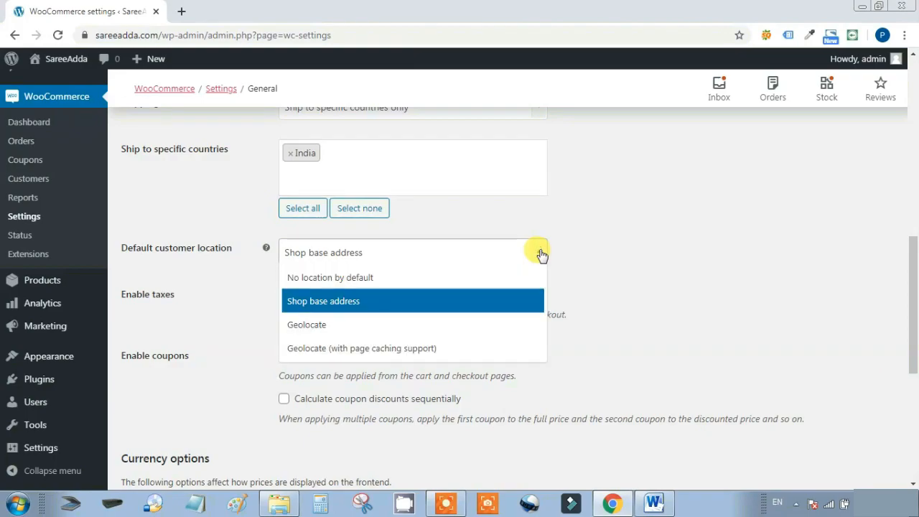
left_click(341, 332)
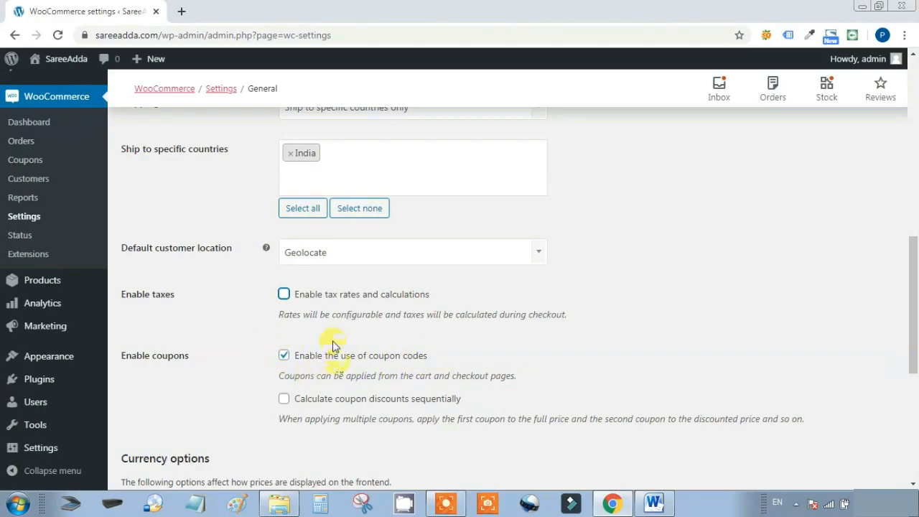
scroll(304, 365, "down", 3)
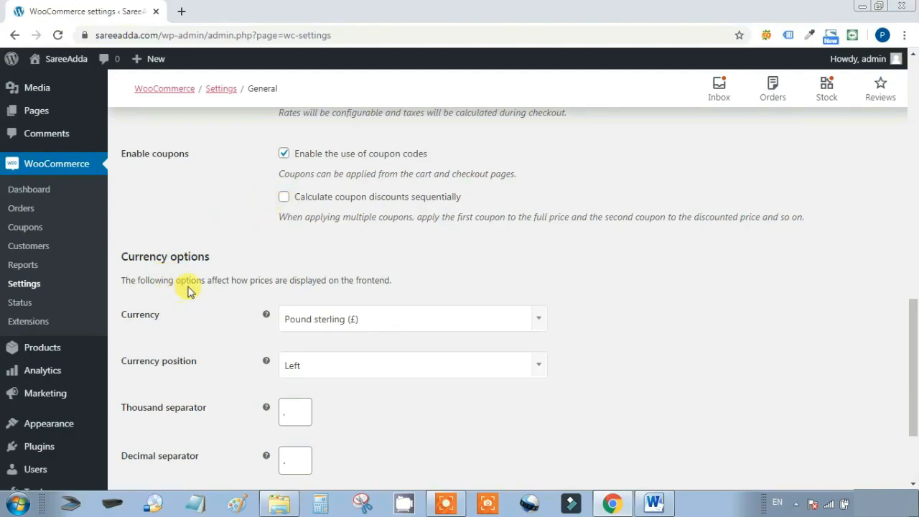
Switch the store currency to Indian rupee, keeping the currency position on Left
scroll(740, 284, "down", 2)
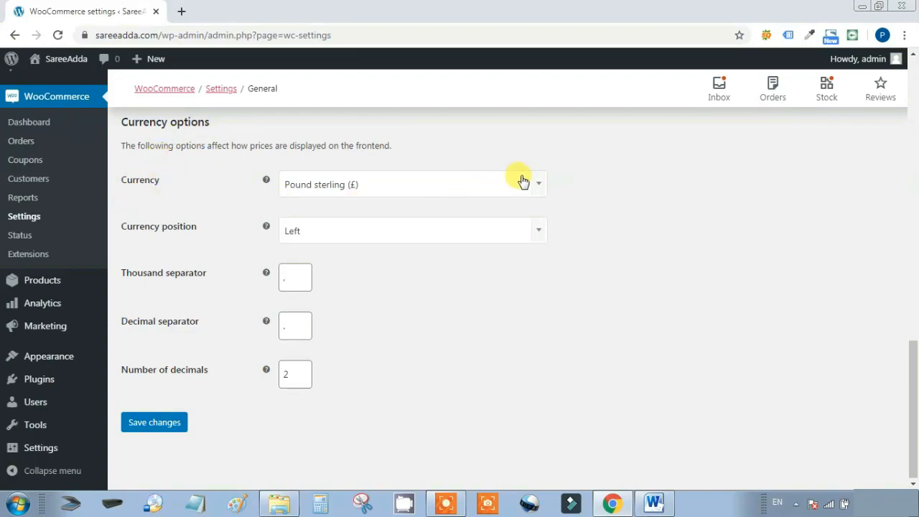
left_click(540, 188)
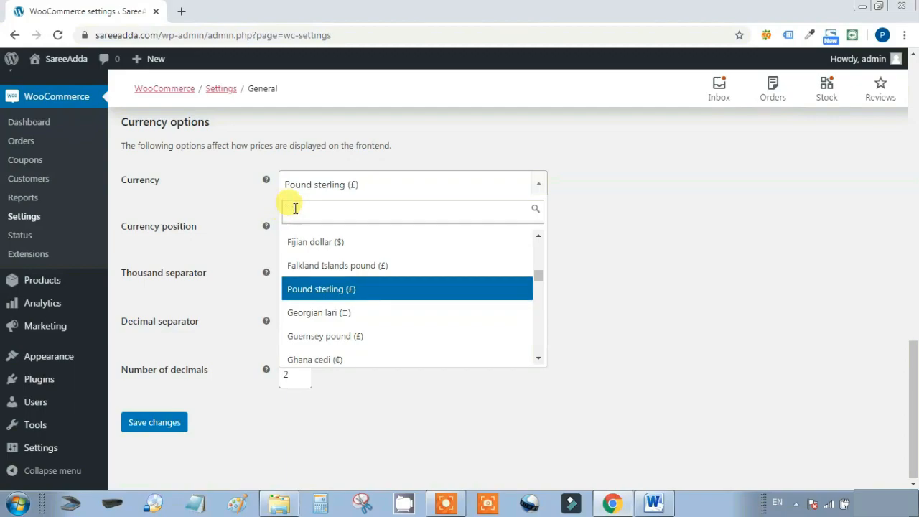
type("RUP")
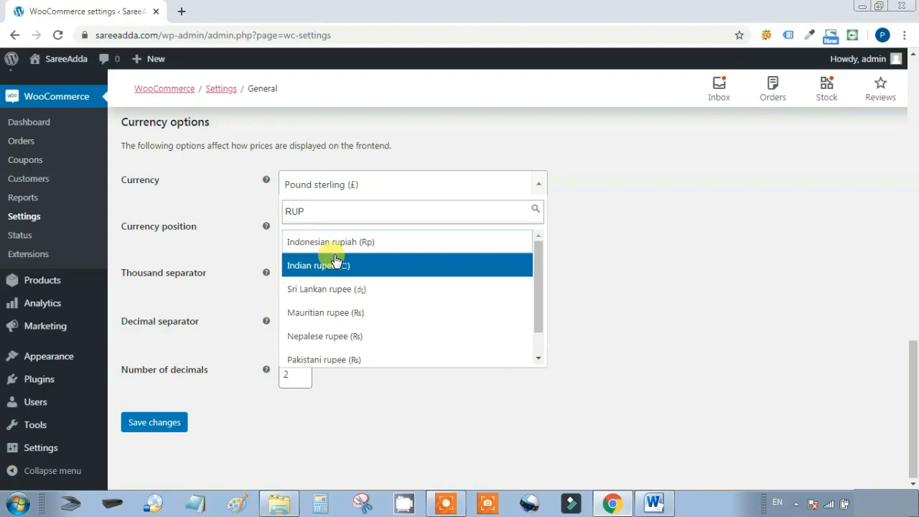
left_click(333, 266)
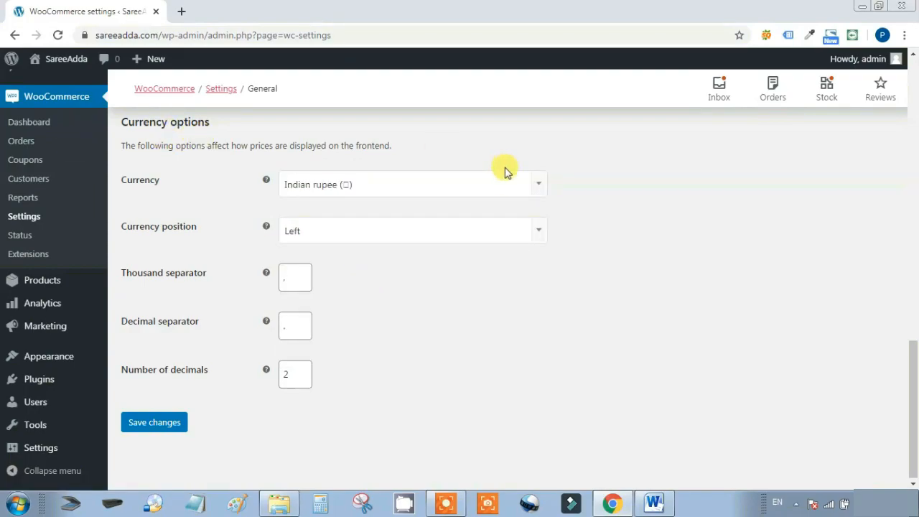
left_click(539, 187)
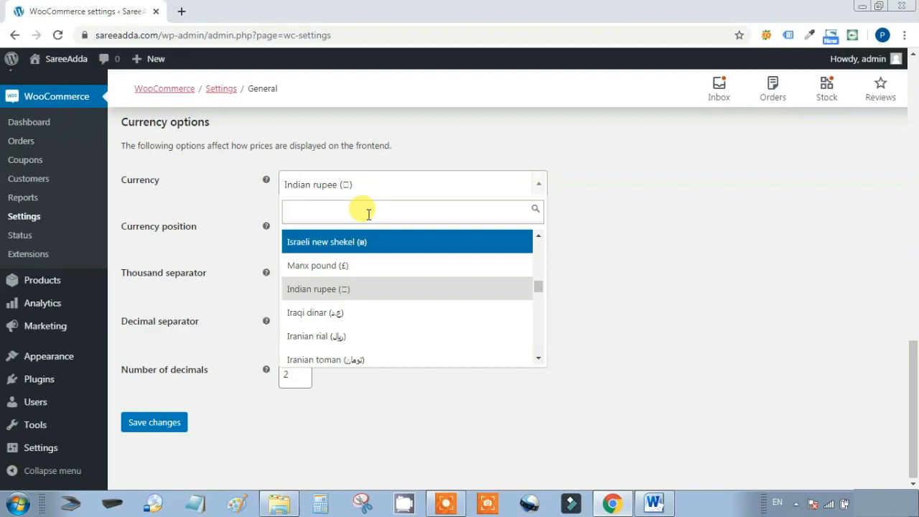
type("RU")
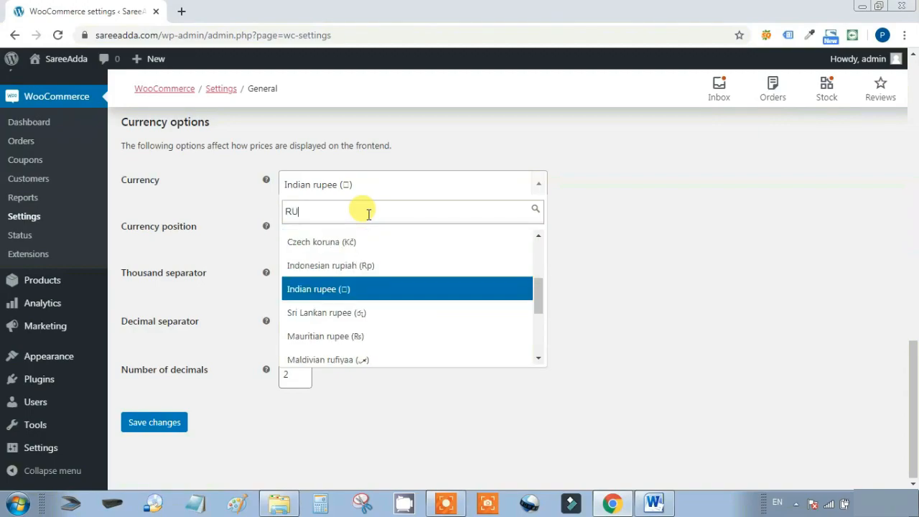
type("PE")
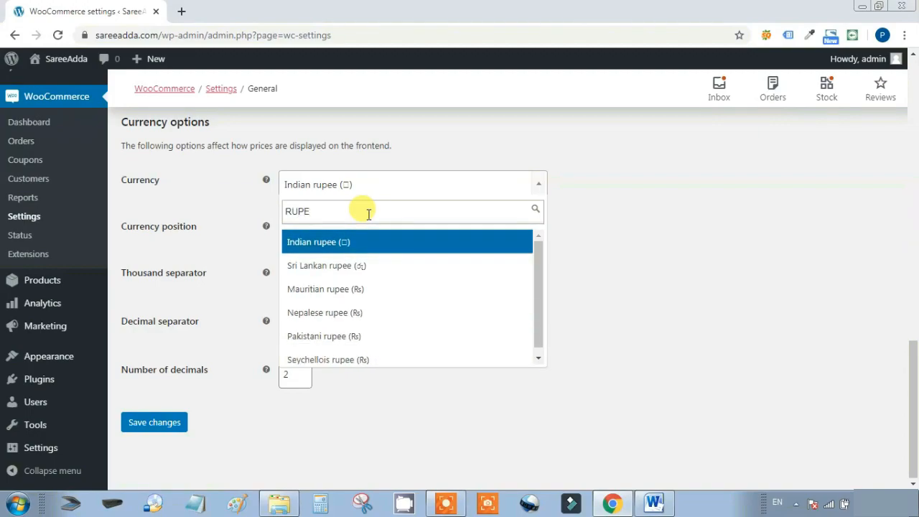
left_click(360, 244)
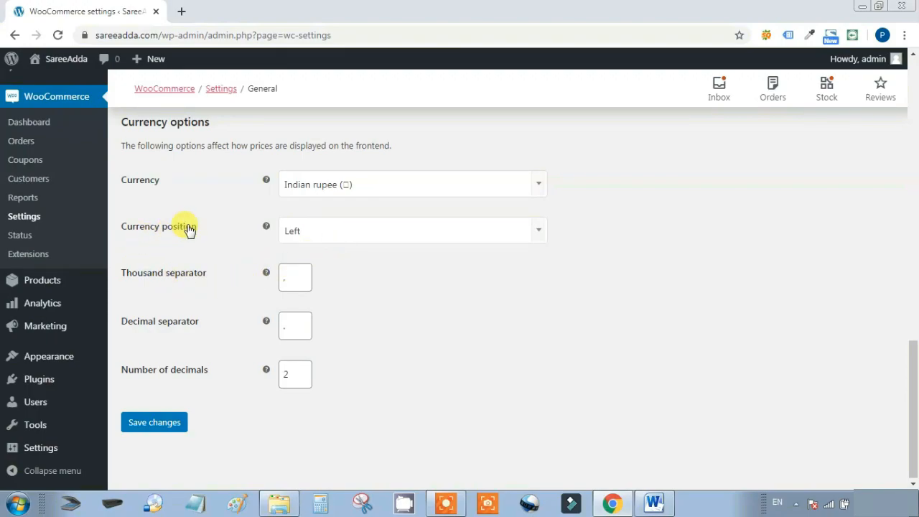
left_click(541, 234)
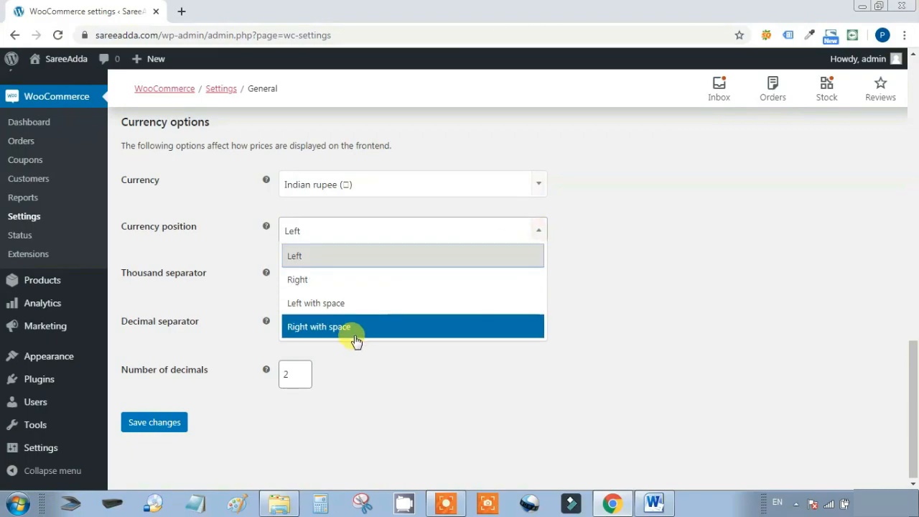
left_click(363, 364)
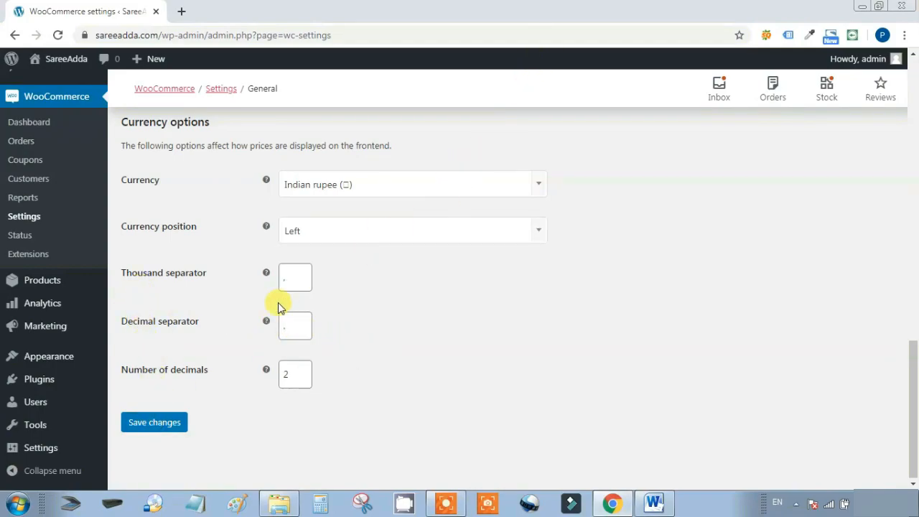
Save the Indian rupee settings and open the Products settings' General section
left_click(154, 422)
scroll(261, 248, "down", 4)
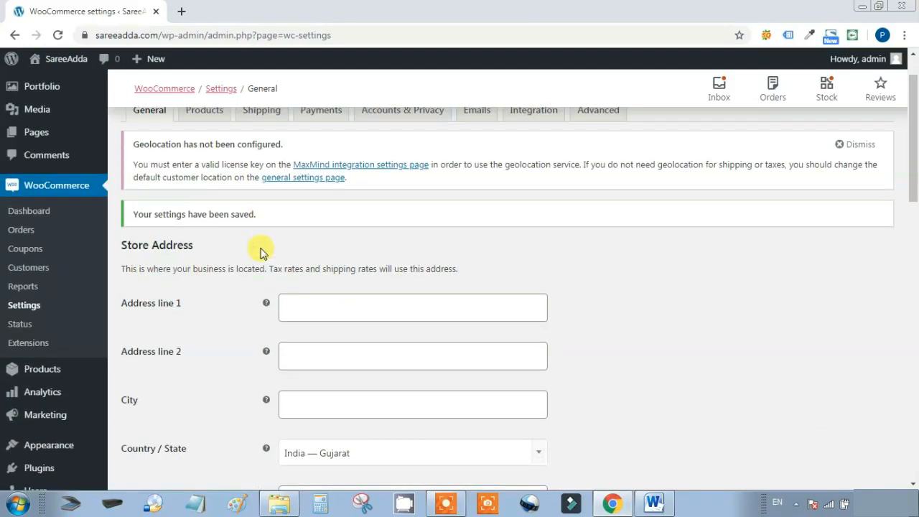
scroll(261, 256, "up", 2)
scroll(261, 262, "up", 3)
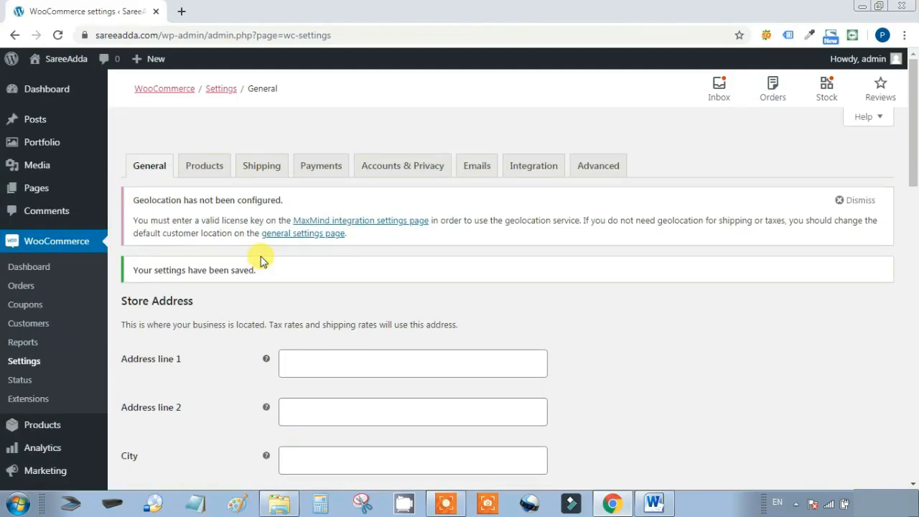
left_click(205, 165)
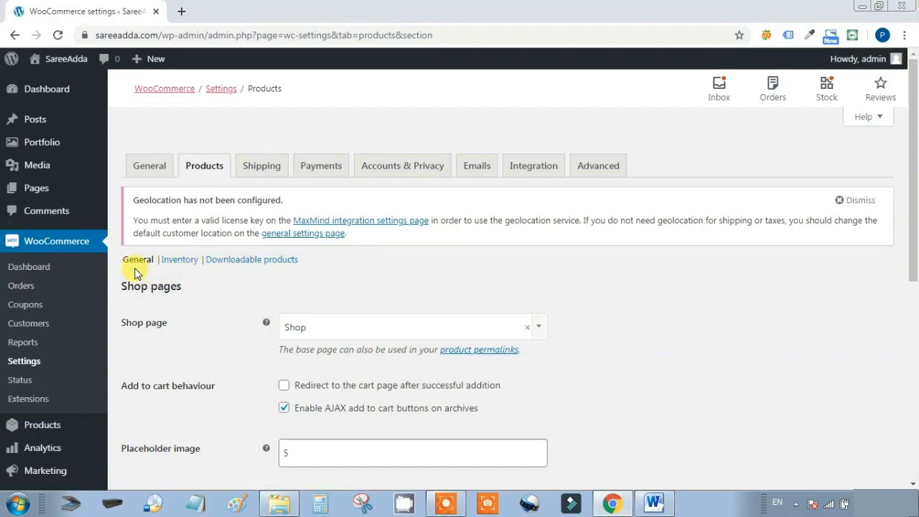
scroll(219, 279, "down", 1)
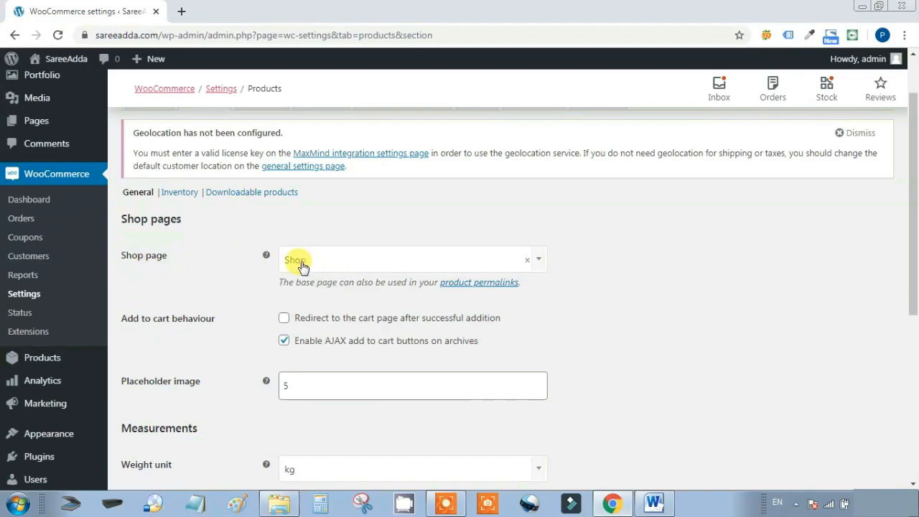
left_click(539, 263)
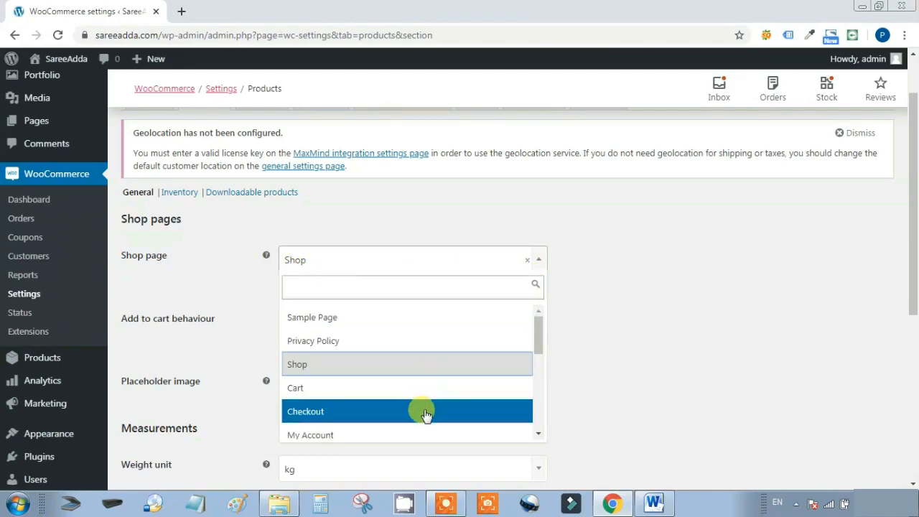
left_click_drag(539, 335, 536, 407)
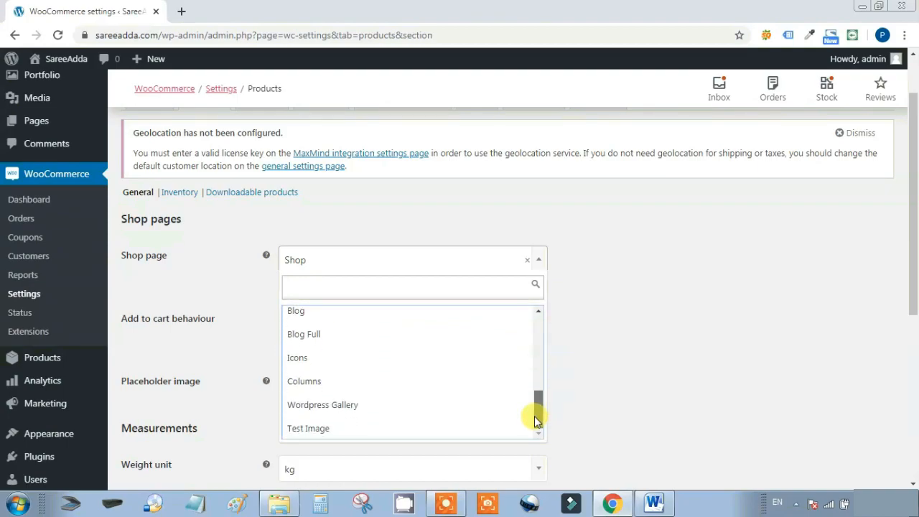
left_click(642, 301)
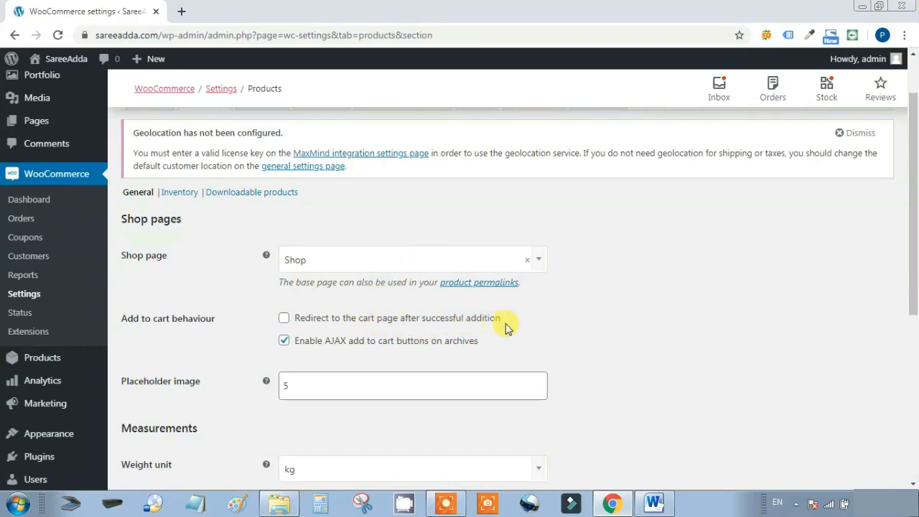
left_click(284, 341)
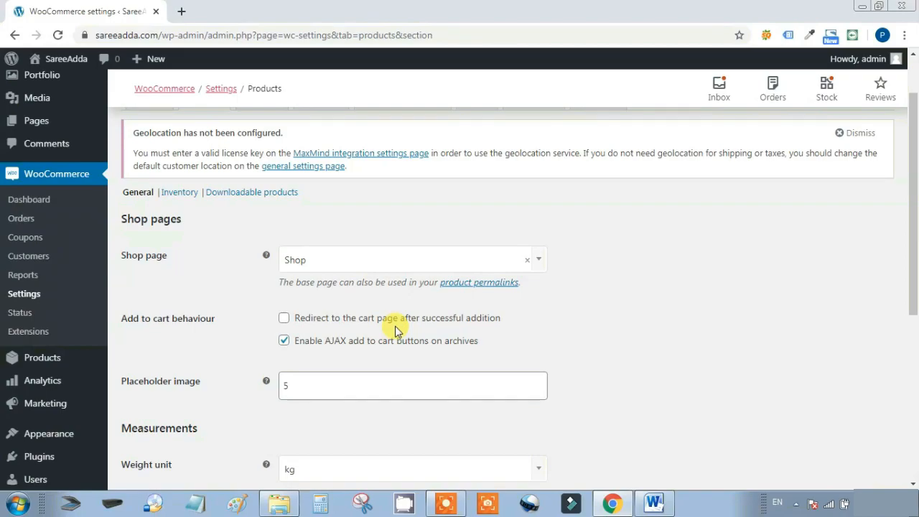
left_click(285, 318)
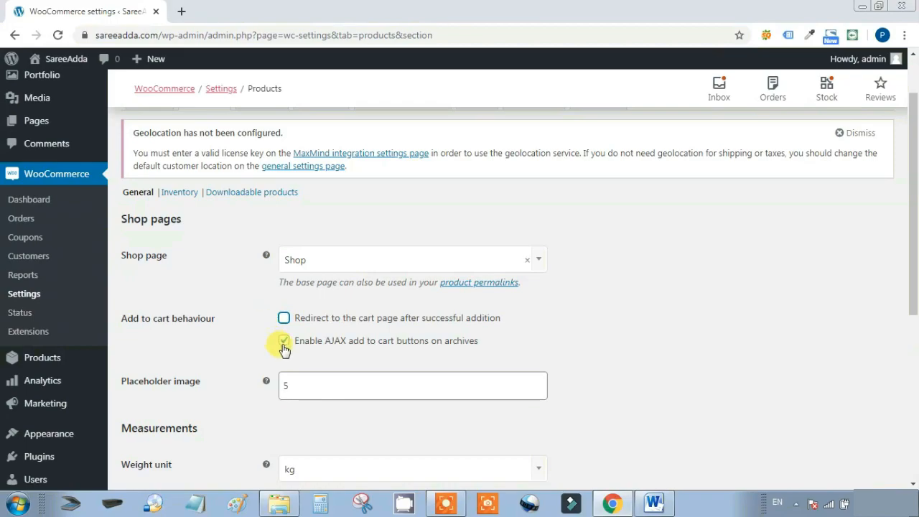
scroll(242, 334, "down", 1)
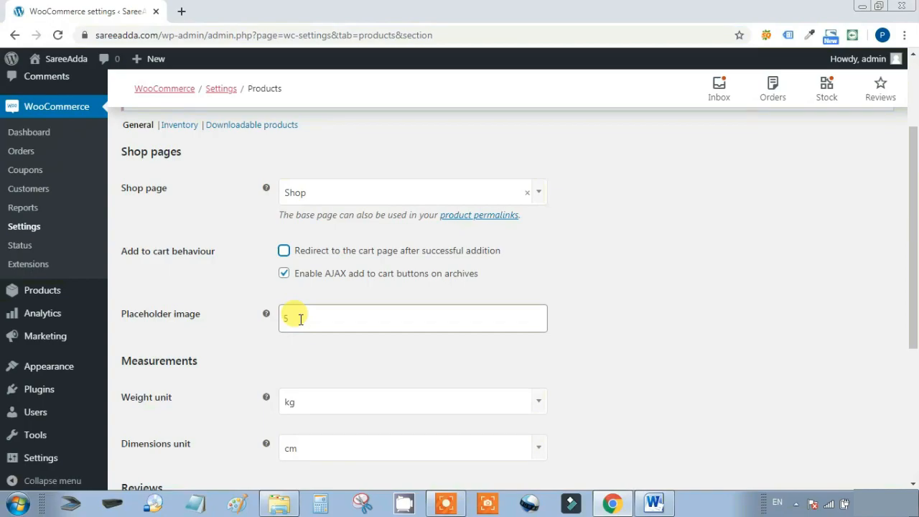
scroll(287, 316, "down", 2)
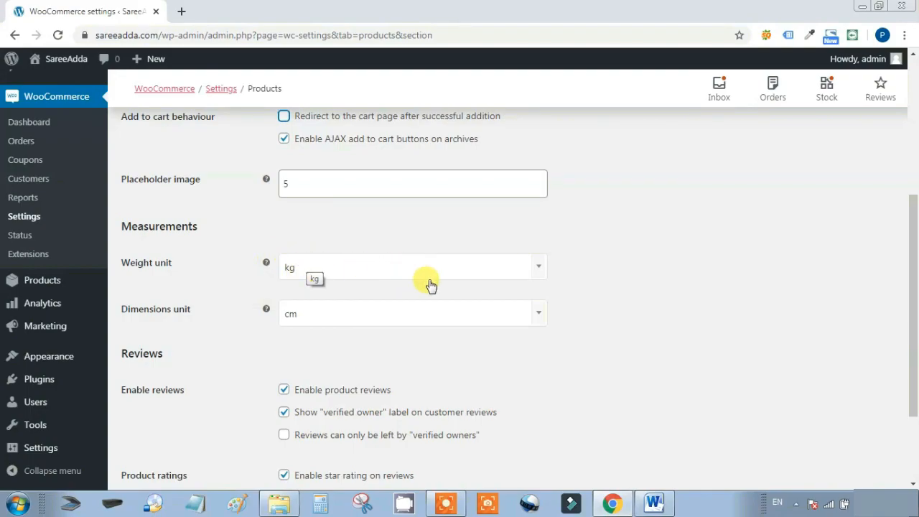
left_click(536, 269)
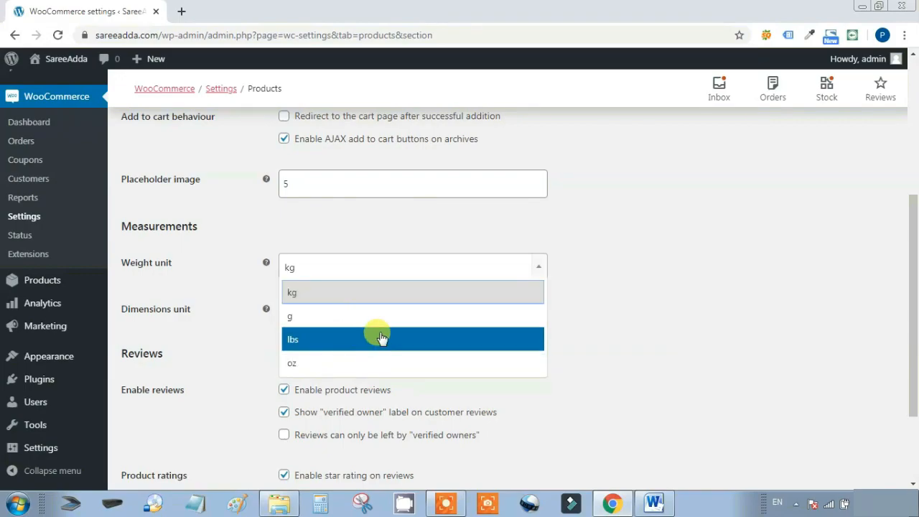
left_click(640, 327)
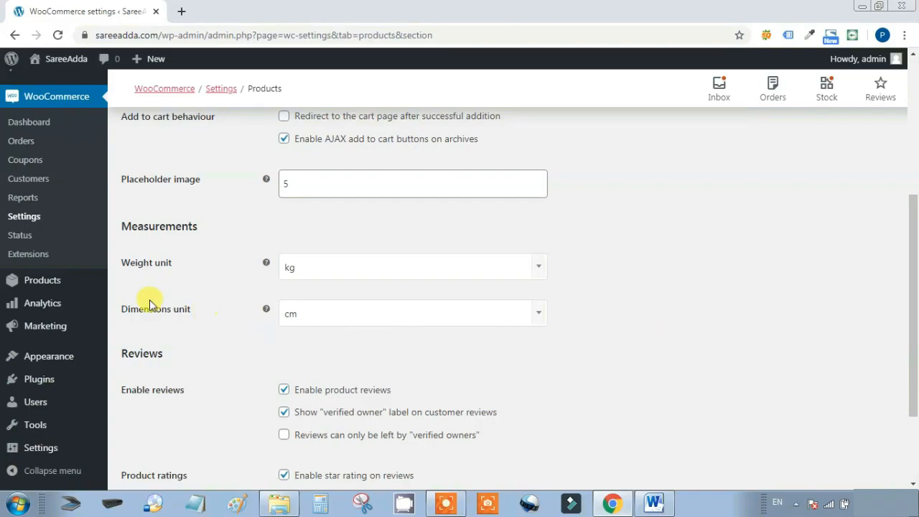
left_click(539, 314)
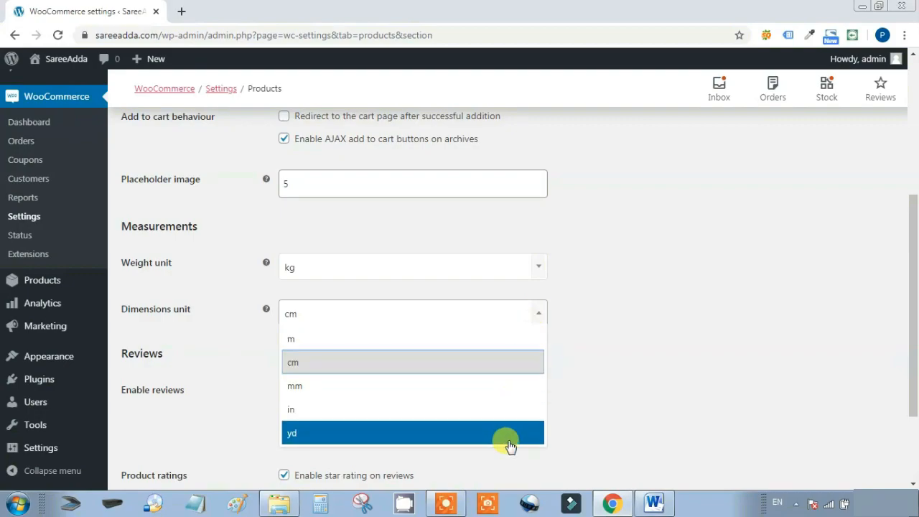
left_click(660, 378)
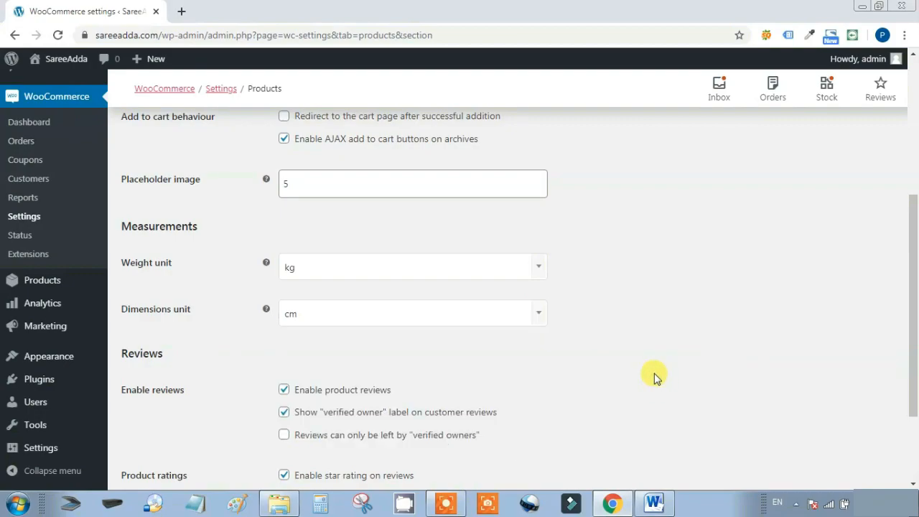
scroll(657, 380, "down", 3)
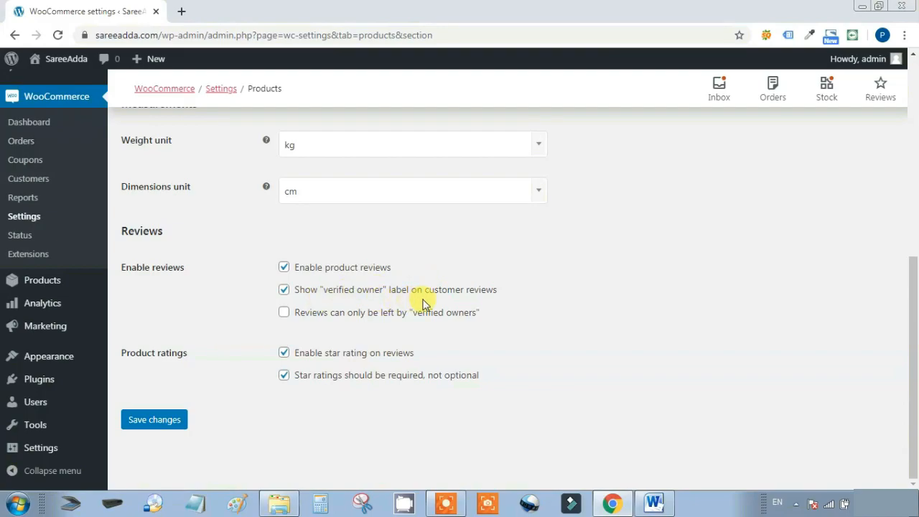
left_click(284, 290)
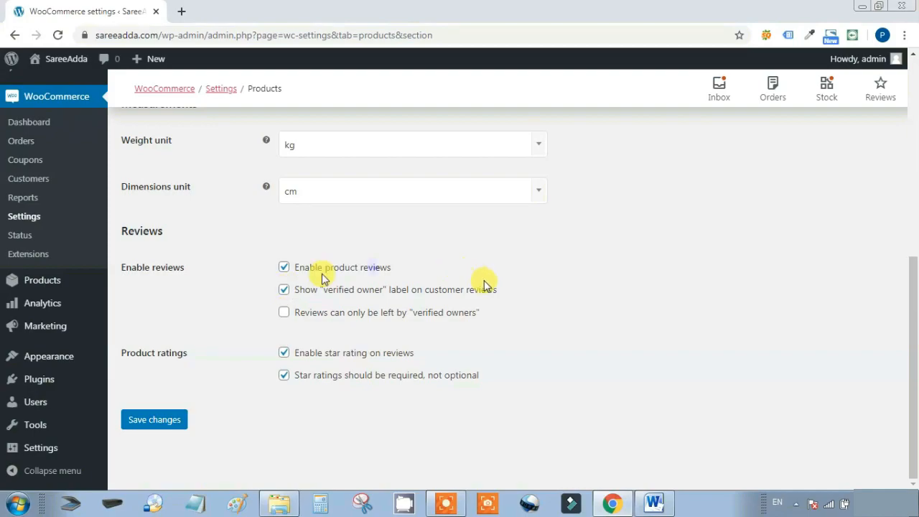
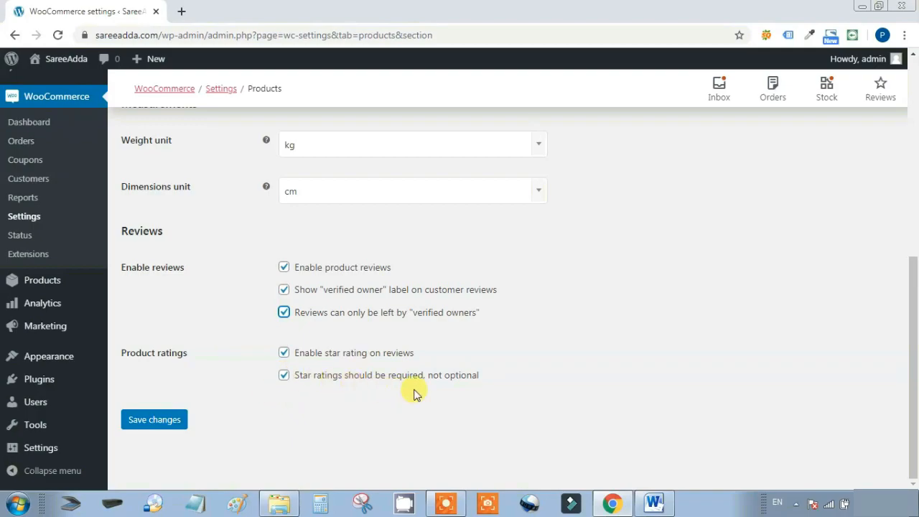
Uncheck 'Star ratings should be required' under Product ratings and save the product settings
left_click(284, 375)
scroll(605, 424, "up", 5)
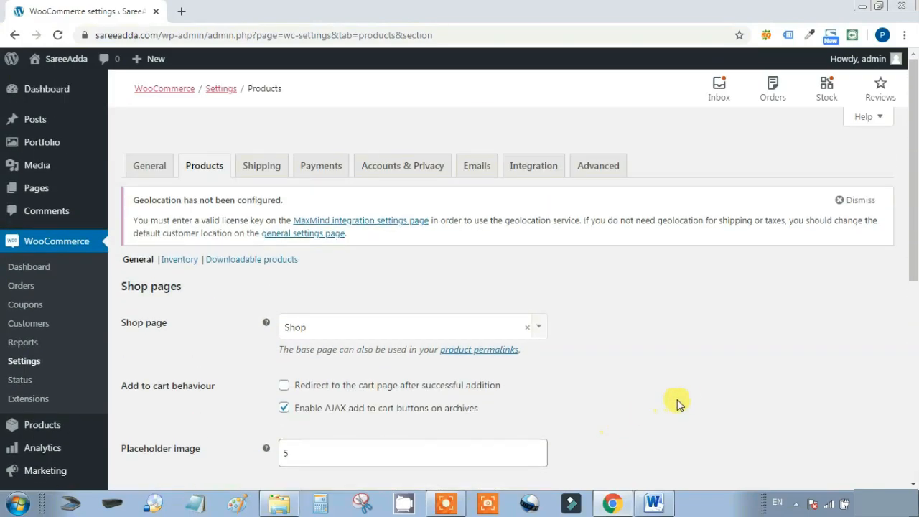
scroll(679, 404, "down", 5)
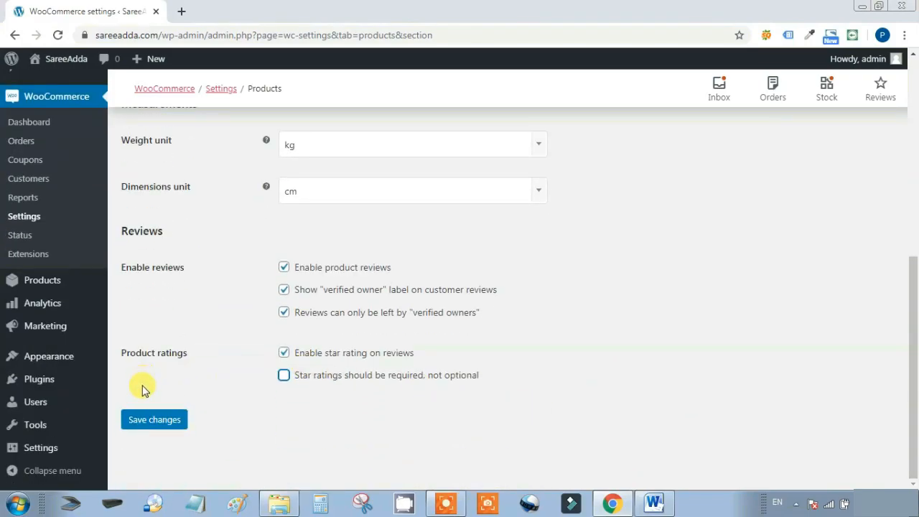
left_click(146, 421)
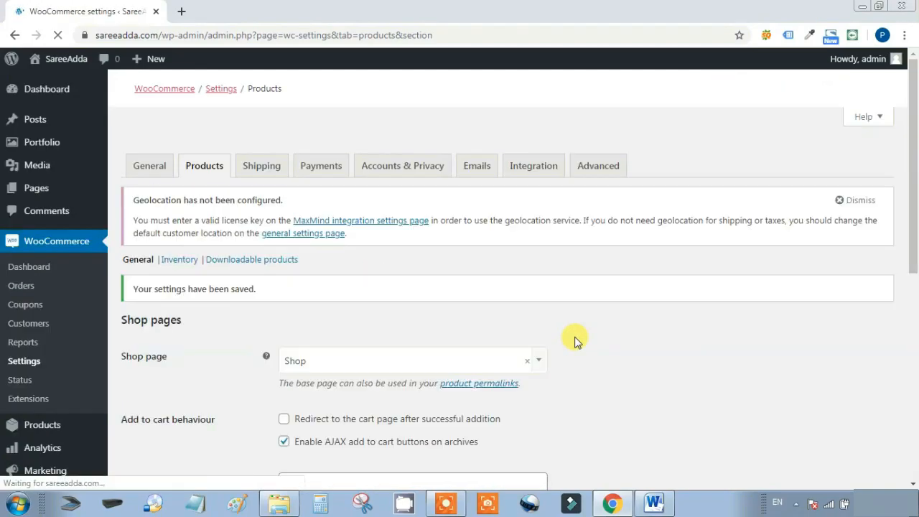
Open the Products Inventory section and review its stock management and notification options
left_click(181, 260)
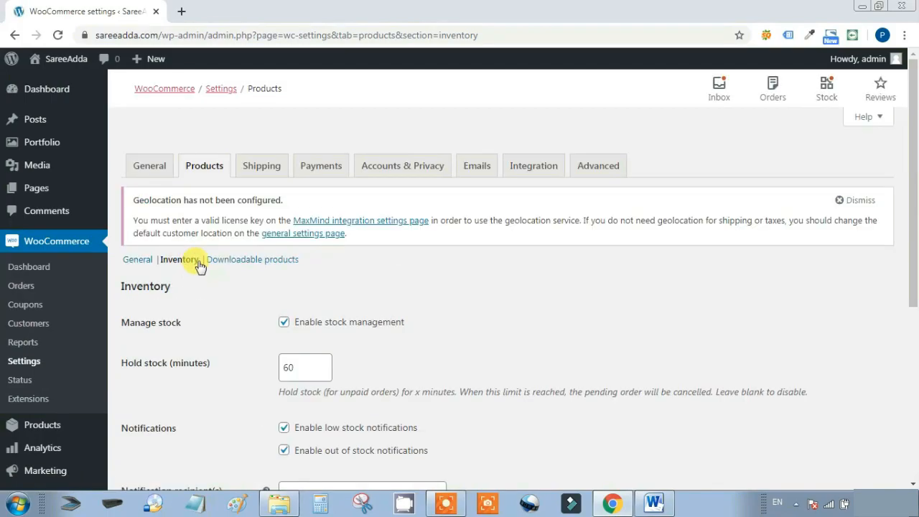
scroll(201, 269, "down", 1)
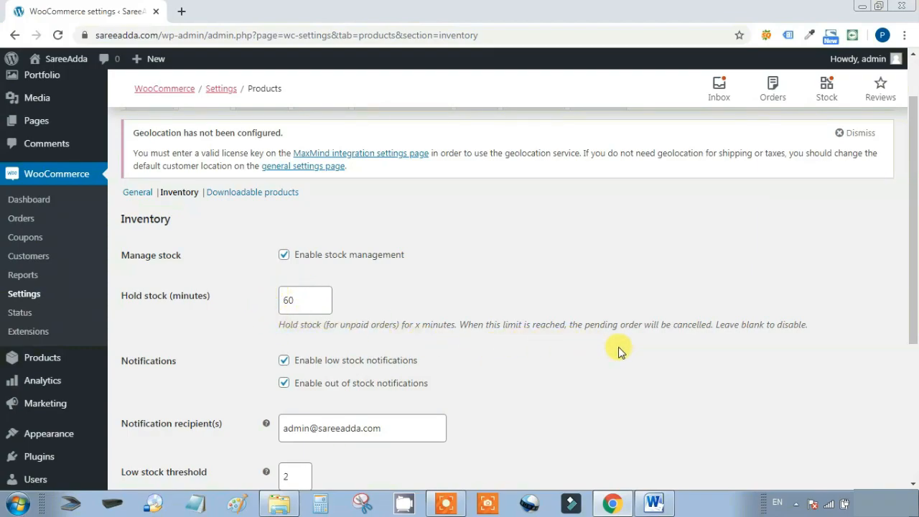
scroll(622, 348, "down", 1)
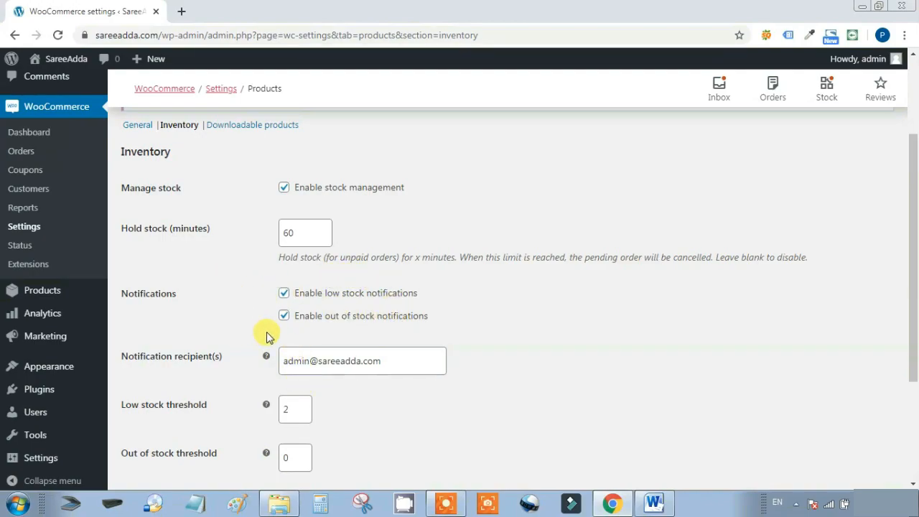
scroll(266, 332, "down", 2)
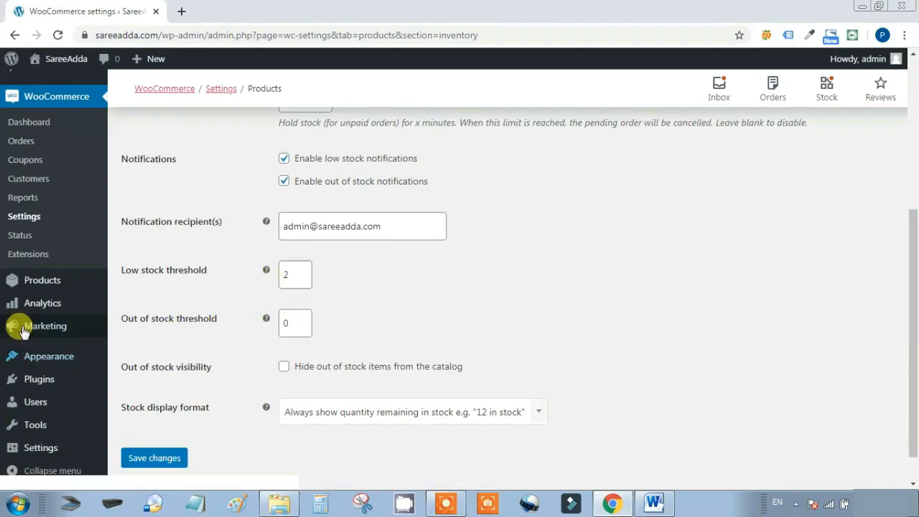
Hide out-of-stock items from the catalog, keep 'Always show quantity remaining in stock', and save
left_click(170, 278)
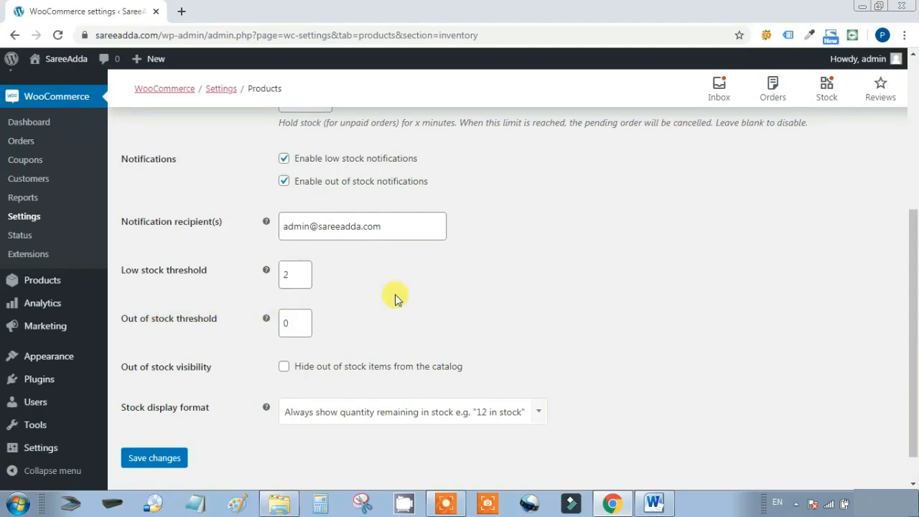
scroll(396, 291, "up", 1)
scroll(338, 345, "down", 2)
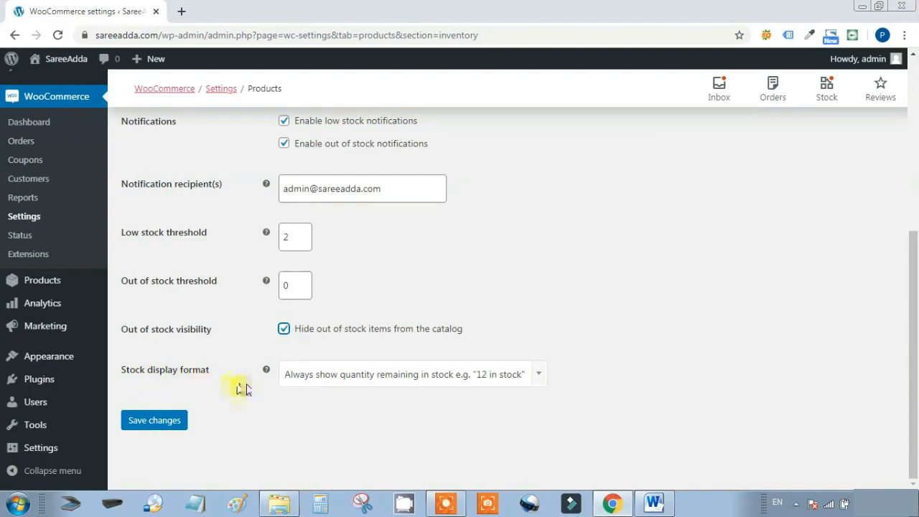
left_click(538, 382)
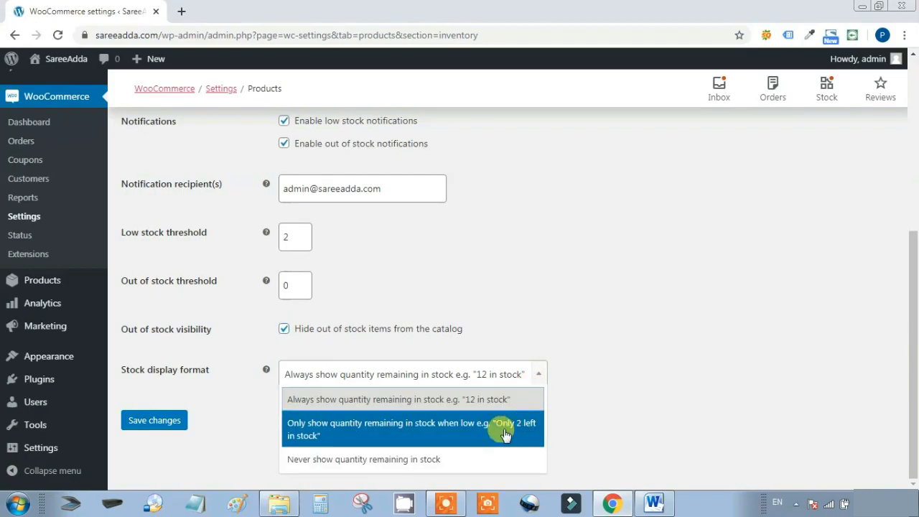
left_click(587, 391)
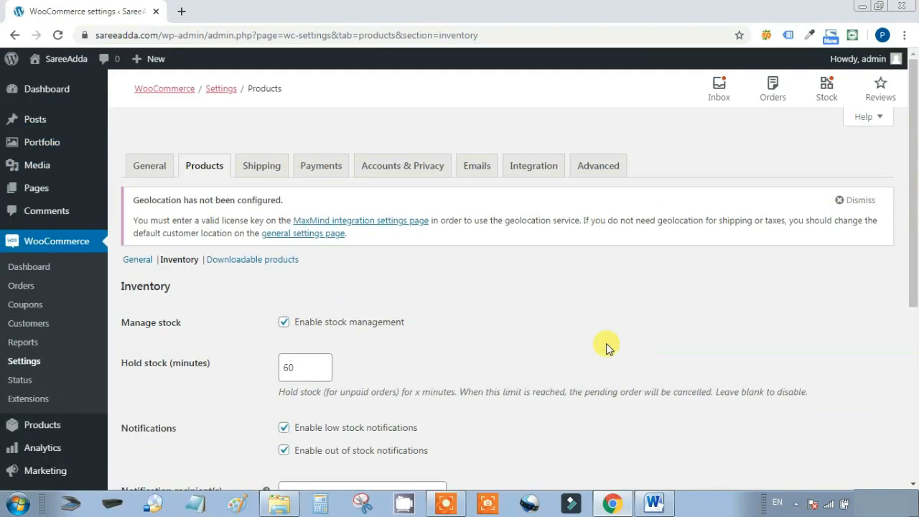
scroll(606, 347, "down", 5)
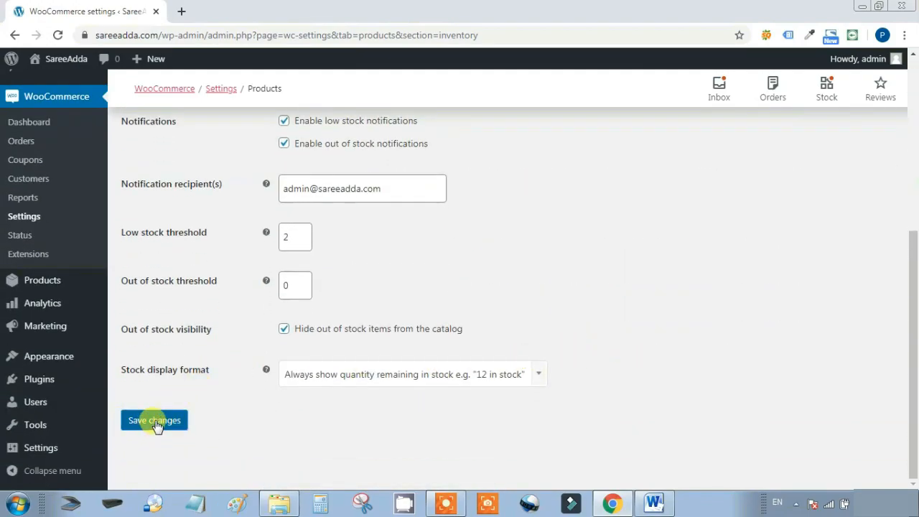
left_click(153, 424)
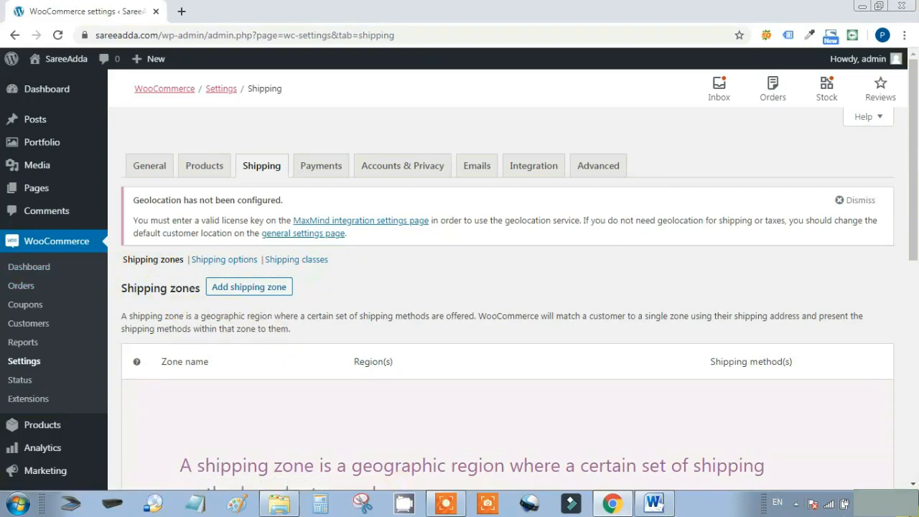
Start a new shipping zone and name it INDIA
left_click_drag(910, 244, 889, 392)
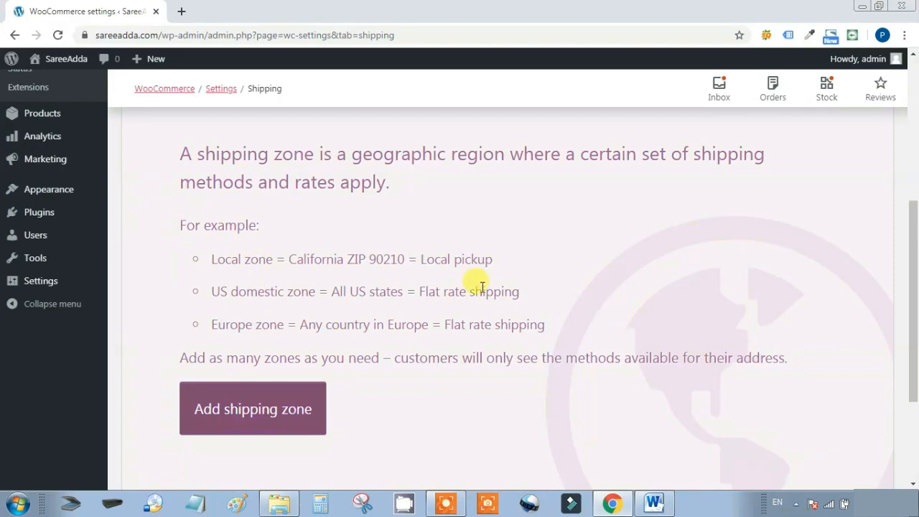
left_click(249, 411)
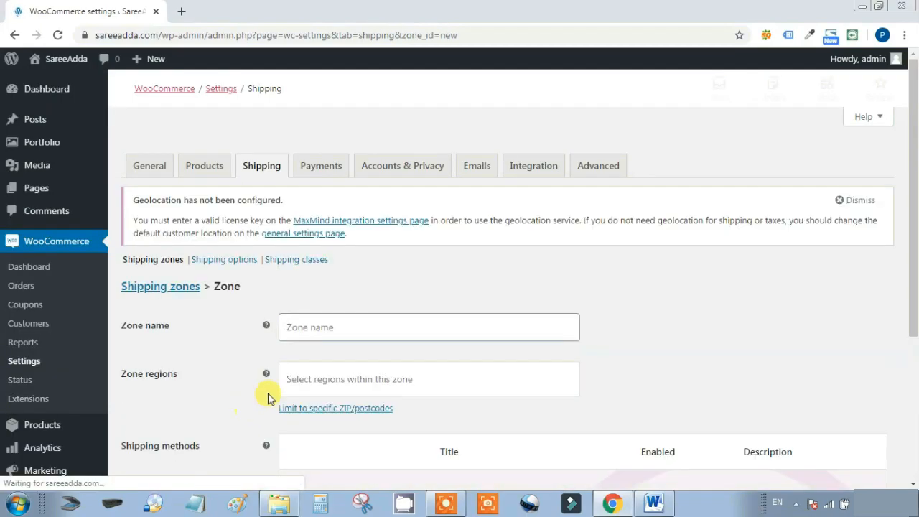
left_click(306, 328)
type("INDIA")
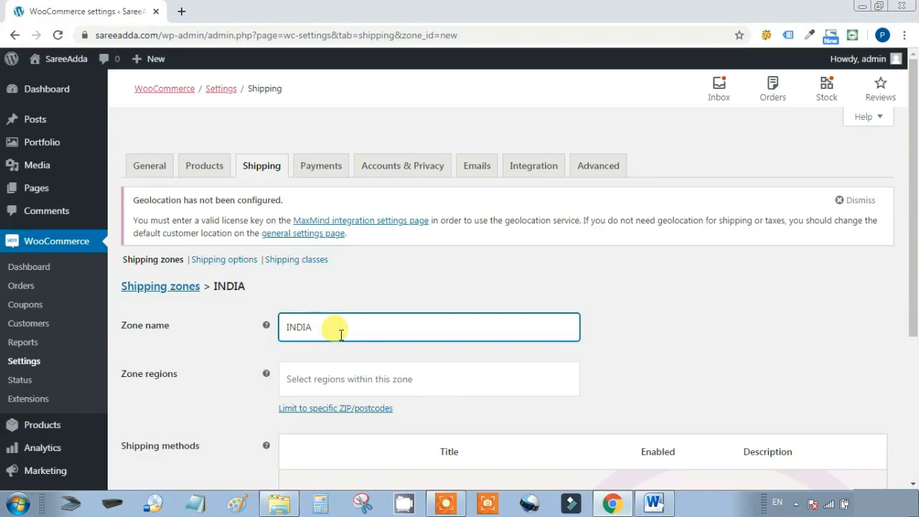
Set India as the zone's region
left_click(292, 379)
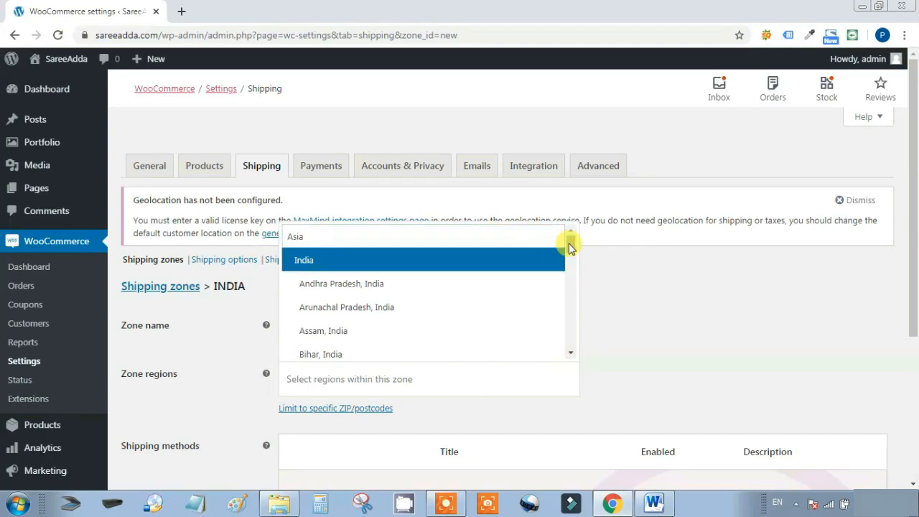
mouse_move(569, 246)
left_mouse_down()
mouse_move(565, 330)
mouse_move(576, 238)
left_mouse_up()
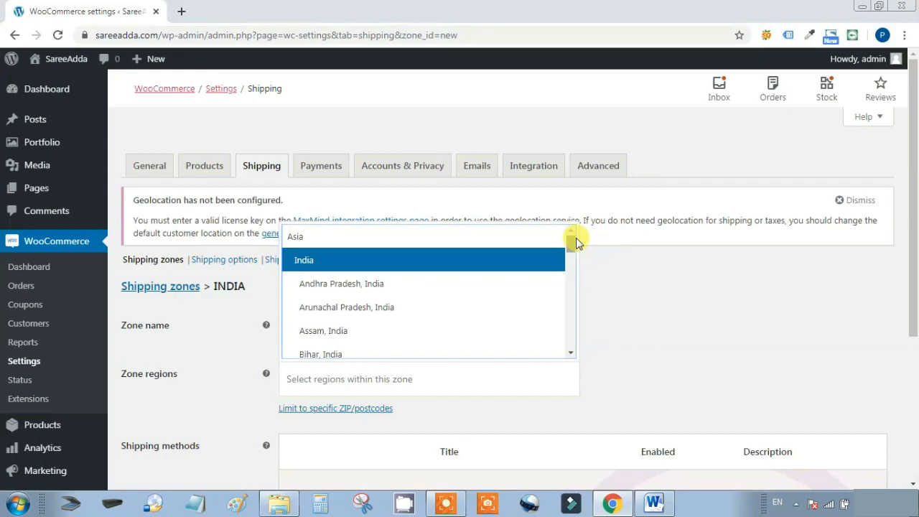
left_click(372, 263)
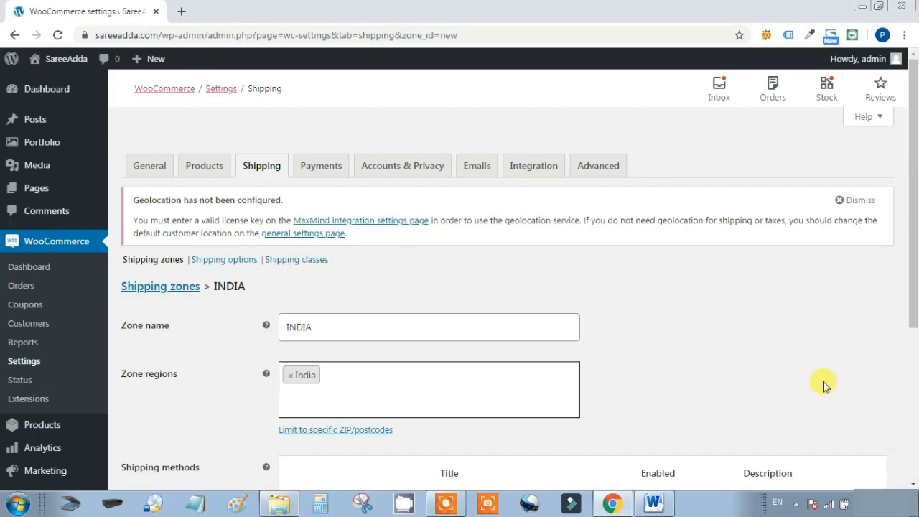
scroll(819, 355, "down", 2)
scroll(819, 355, "down", 2)
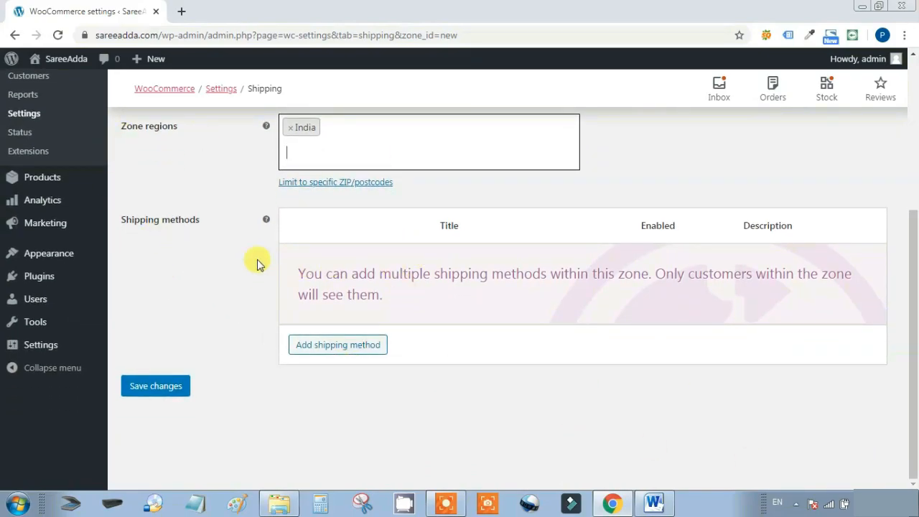
Add Free shipping as the INDIA zone's shipping method
left_click(325, 348)
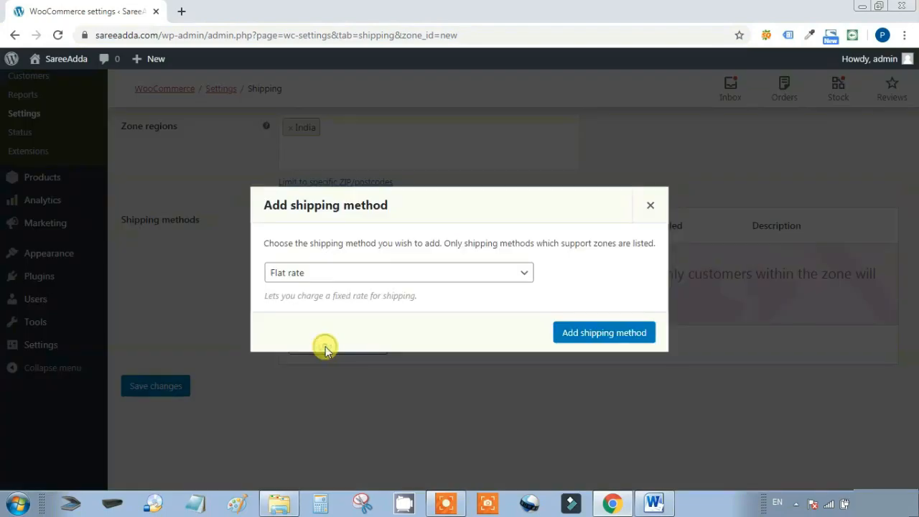
left_click(524, 276)
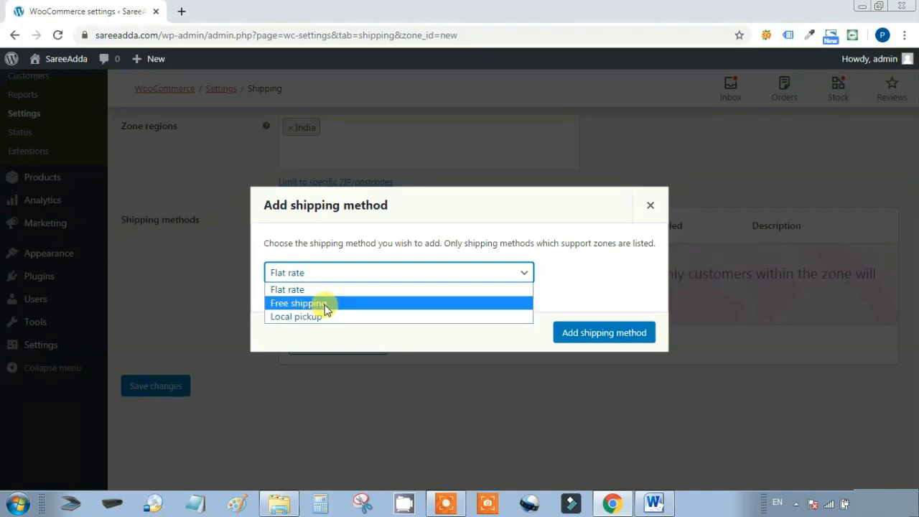
left_click(326, 304)
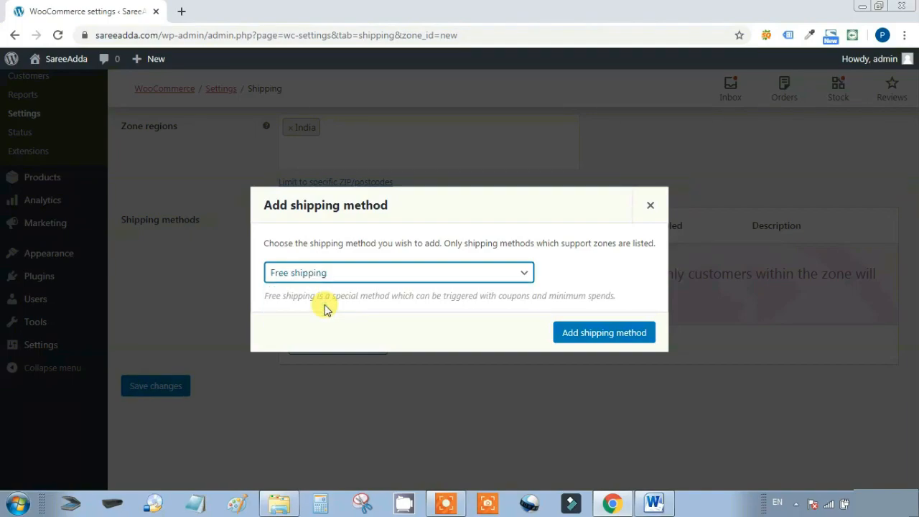
left_click(630, 333)
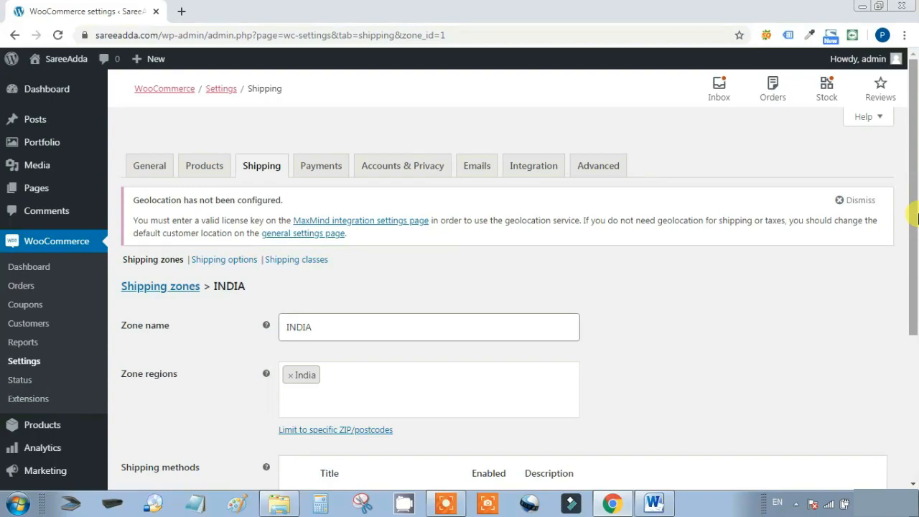
In Shipping options, turn off the cart page shipping calculator
left_click(218, 265)
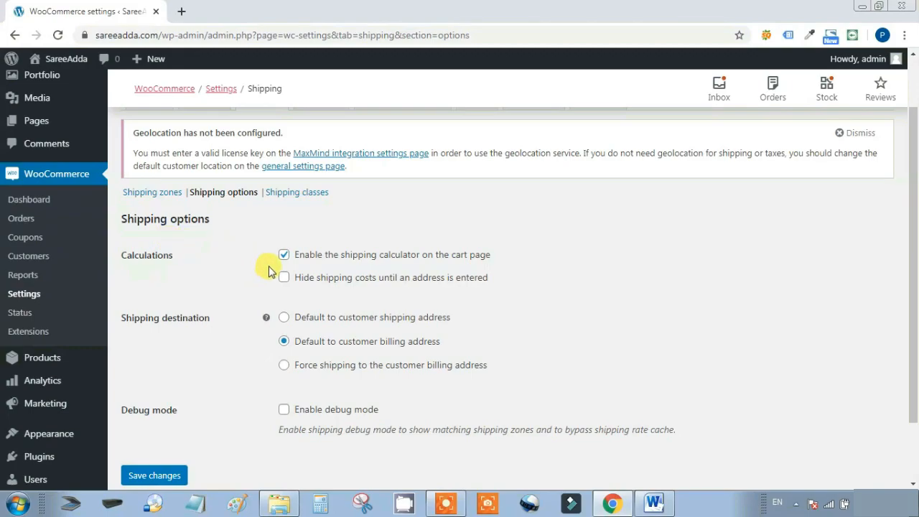
left_click(285, 257)
left_click(285, 256)
left_click(285, 257)
left_click(284, 255)
left_click(285, 255)
Hide shipping costs until an address is entered, default to the customer shipping address, and save
left_click(283, 281)
left_click(285, 318)
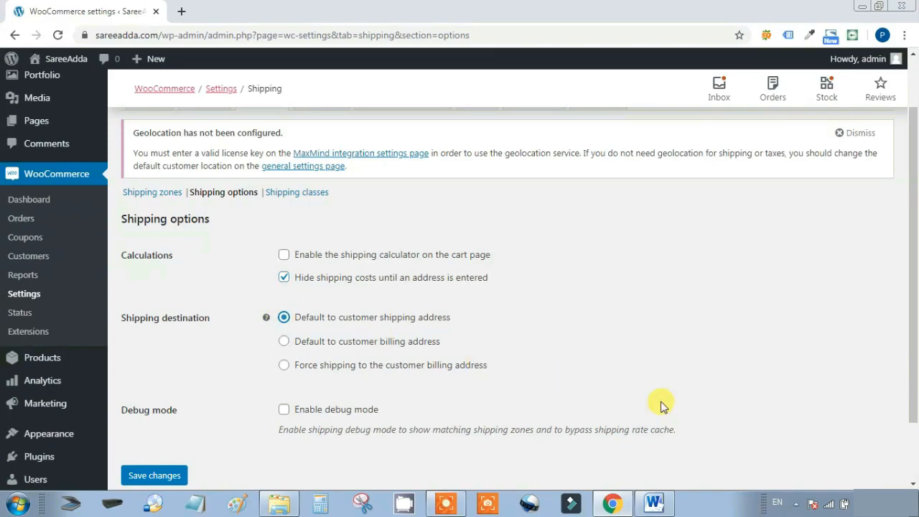
scroll(661, 405, "down", 1)
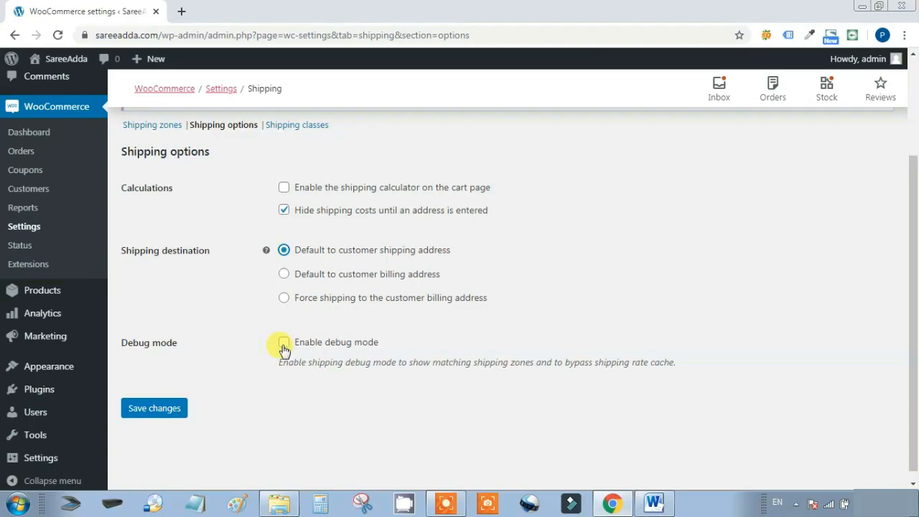
left_click(152, 408)
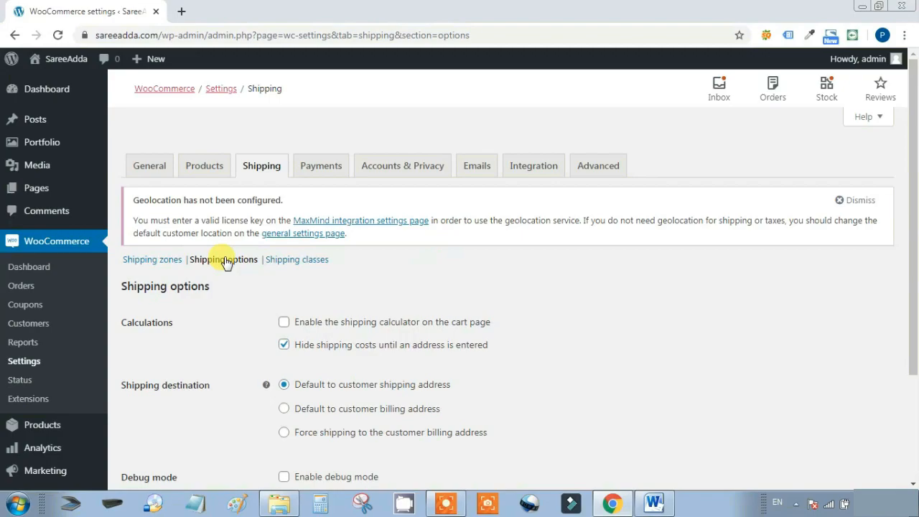
Enable direct bank transfer, check payments, cash on delivery and PayPal, then save the payment settings
left_click(313, 168)
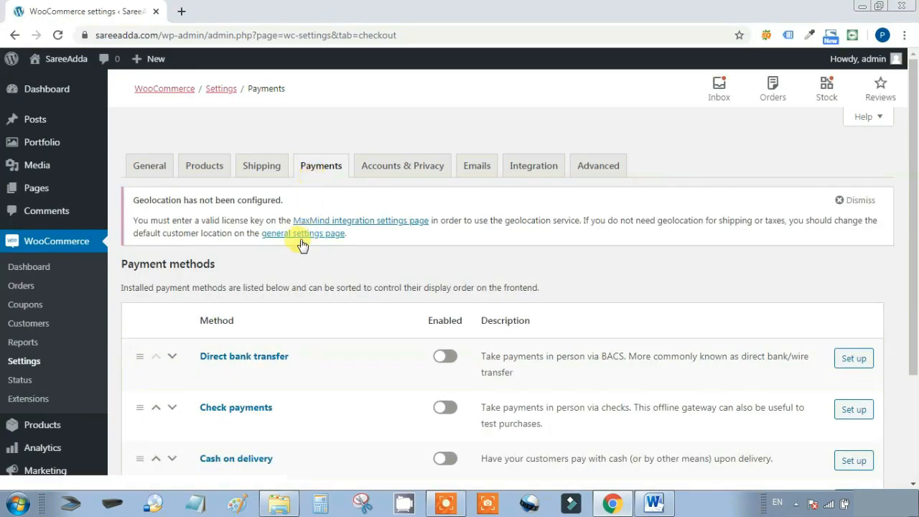
scroll(282, 262, "down", 1)
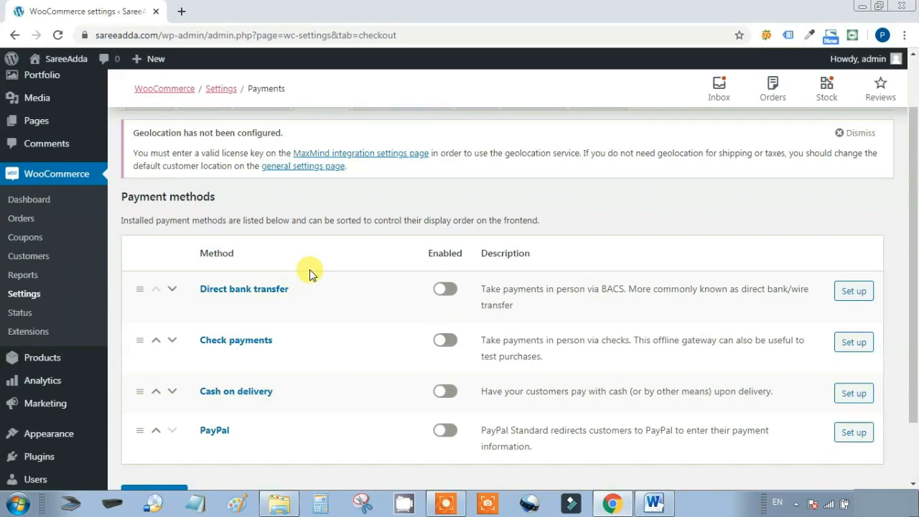
scroll(310, 271, "down", 1)
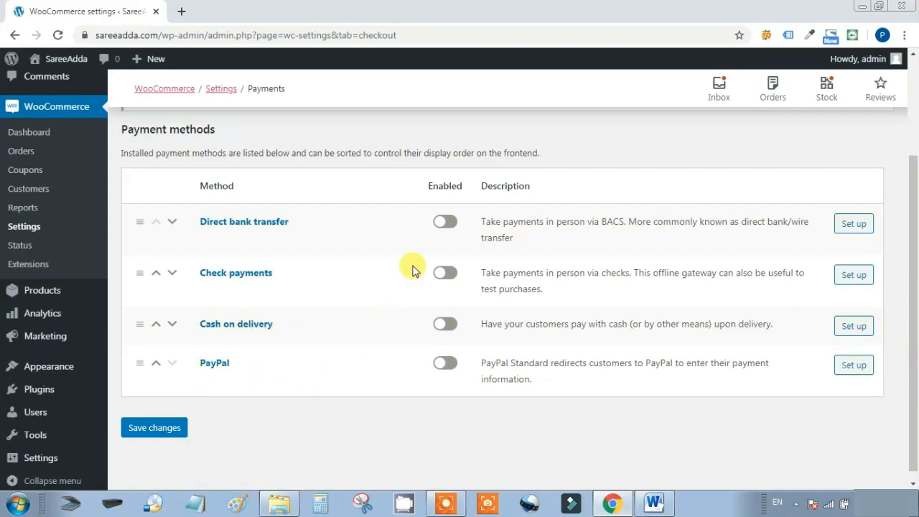
left_click(444, 227)
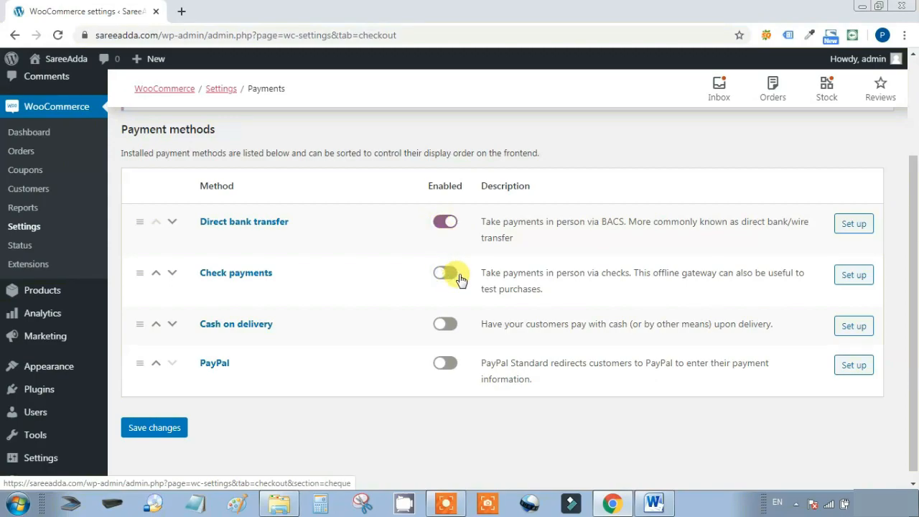
left_click(441, 276)
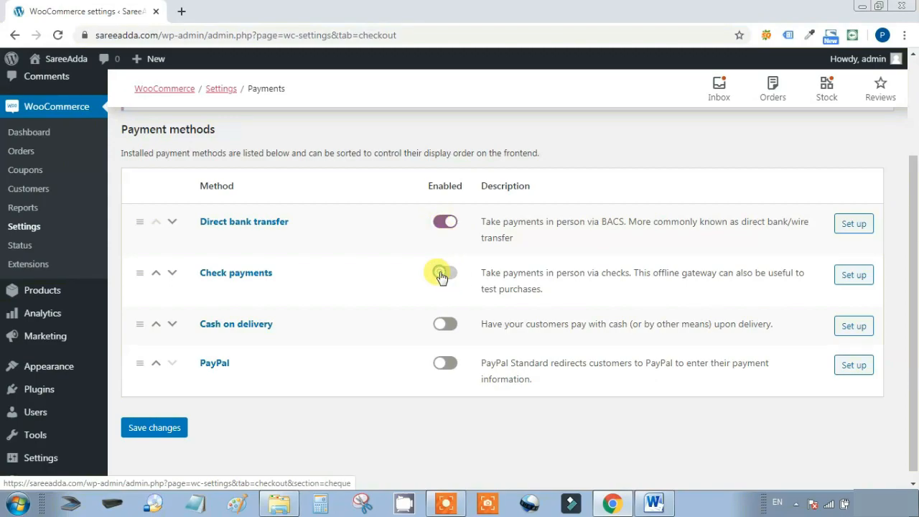
left_click(443, 327)
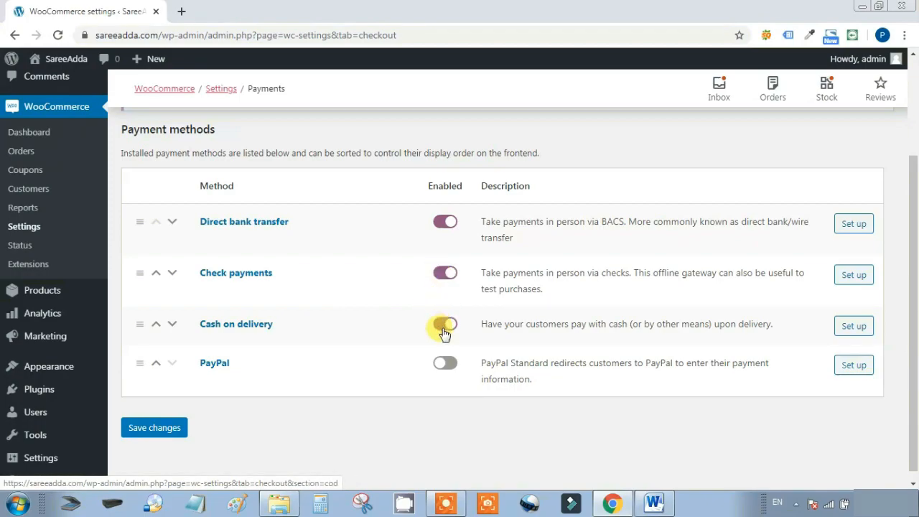
left_click(443, 366)
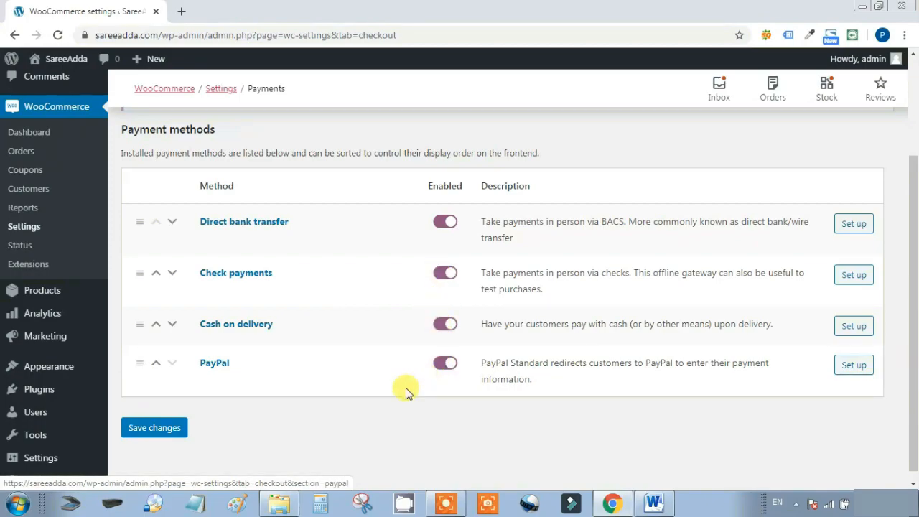
left_click(158, 437)
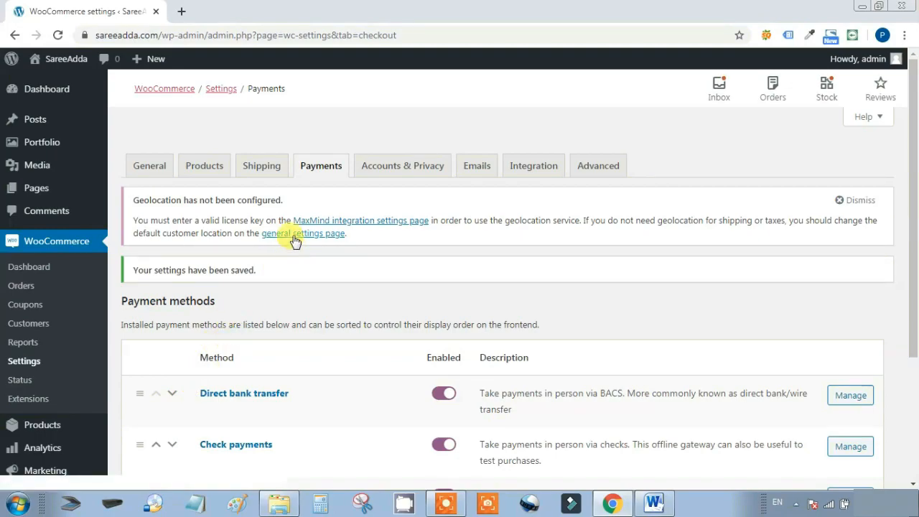
left_click(397, 167)
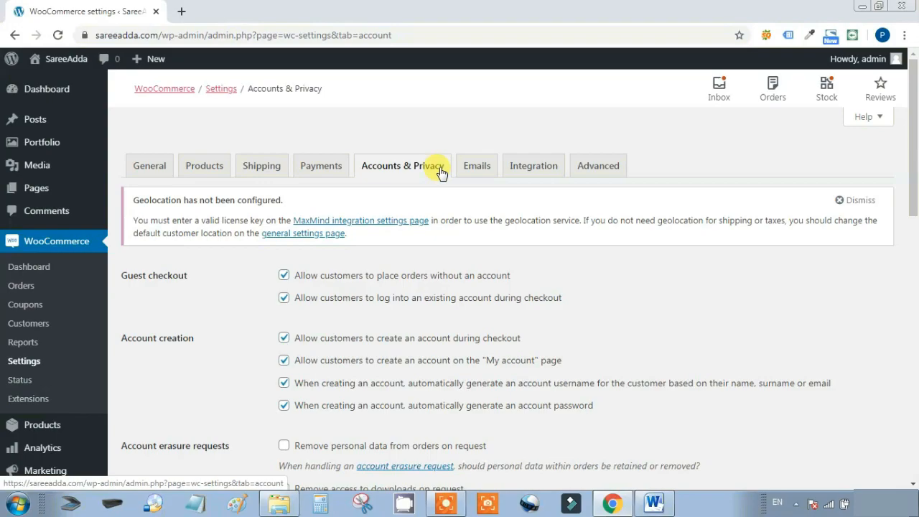
Switch from Accounts & Privacy to the Emails settings
left_click(469, 170)
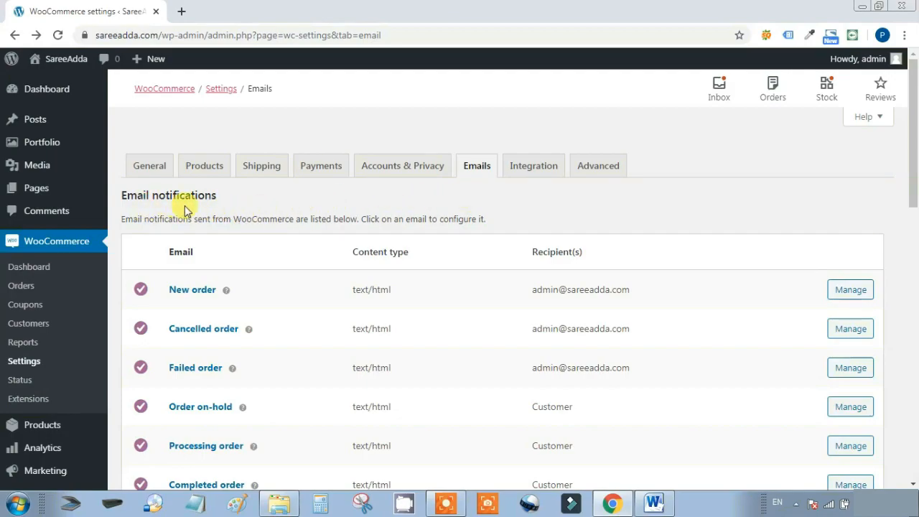
Look over email notifications, sender options and template (base color #96588a), then save unchanged
scroll(253, 200, "down", 1)
scroll(253, 199, "down", 2)
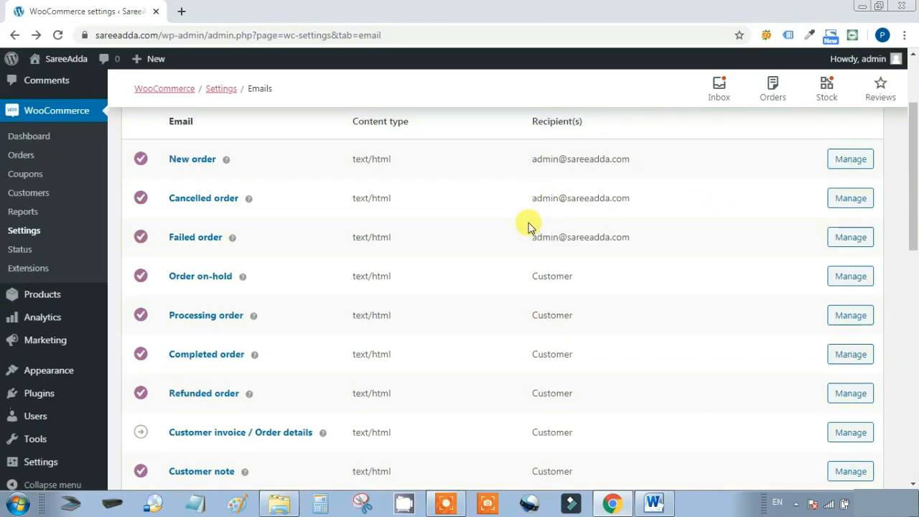
scroll(530, 222, "up", 1)
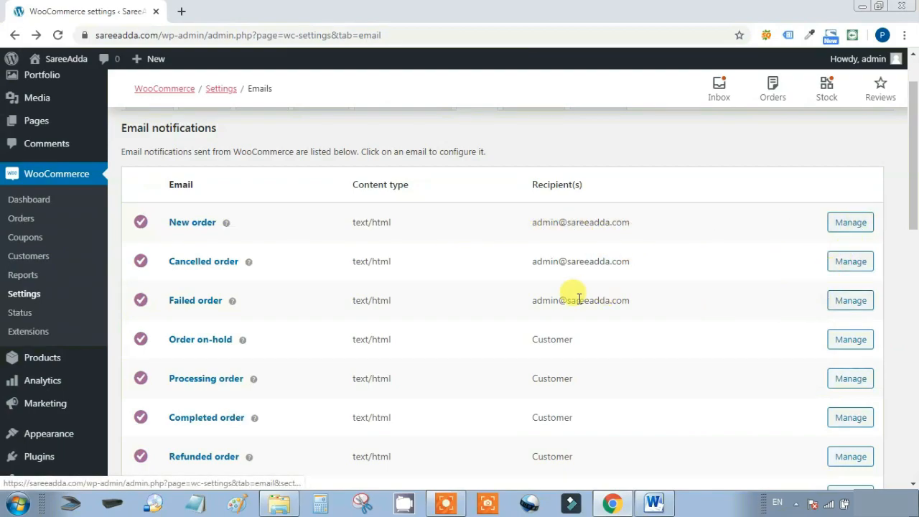
scroll(575, 294, "down", 2)
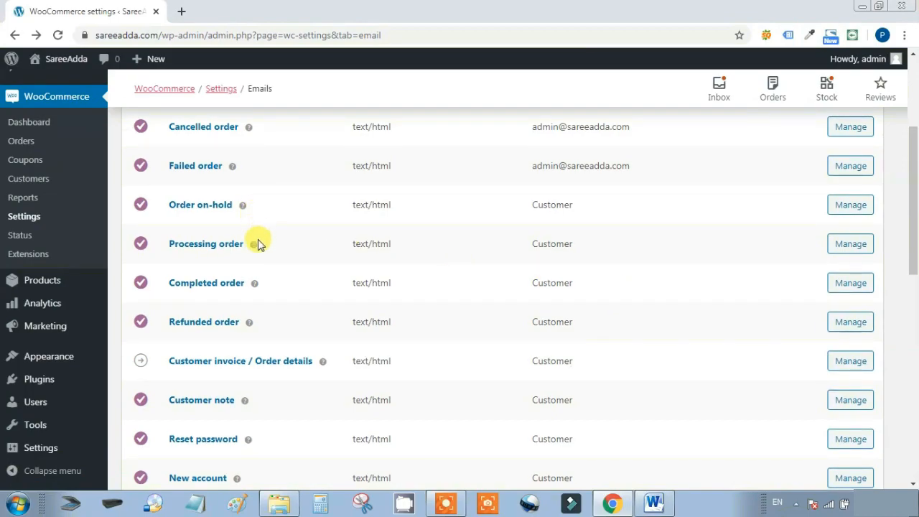
scroll(259, 248, "down", 1)
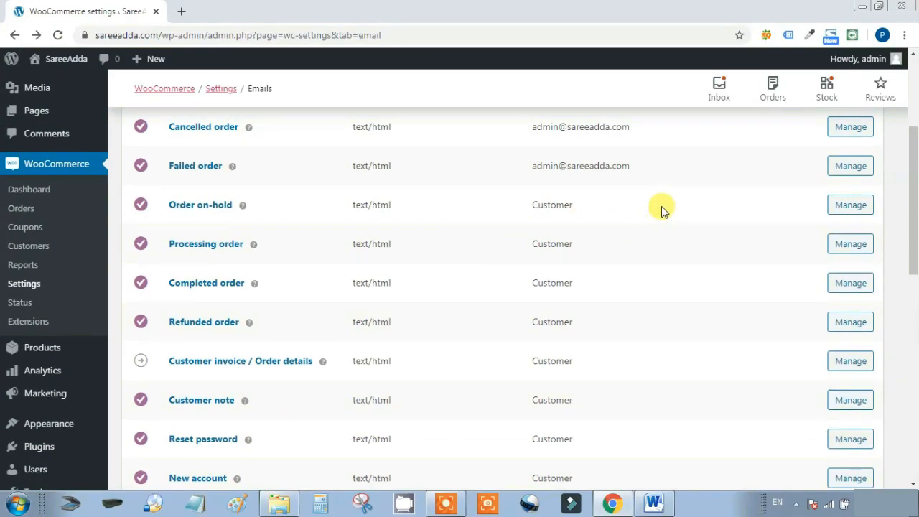
scroll(661, 208, "down", 2)
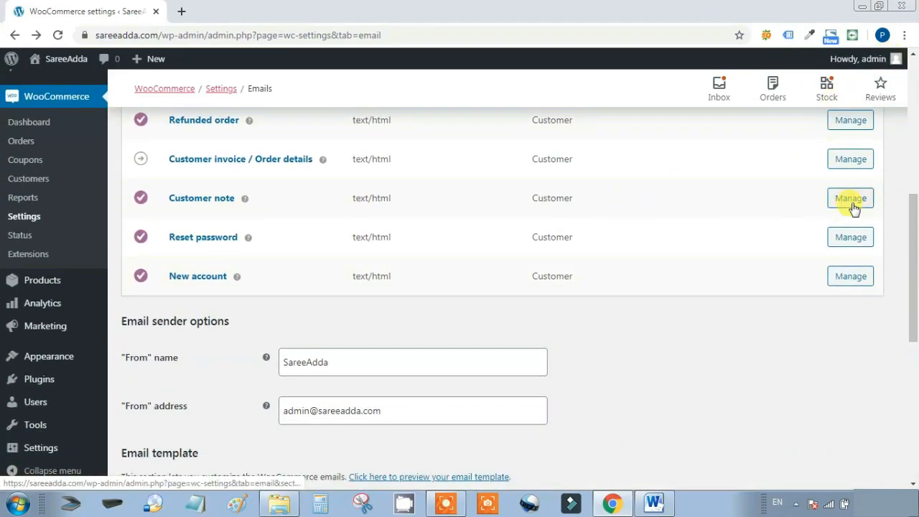
scroll(745, 277, "down", 1)
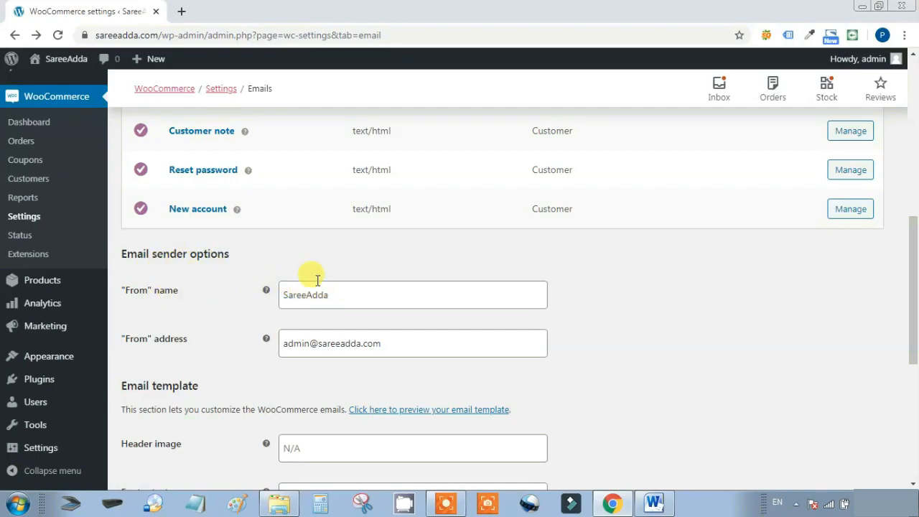
scroll(185, 322, "down", 2)
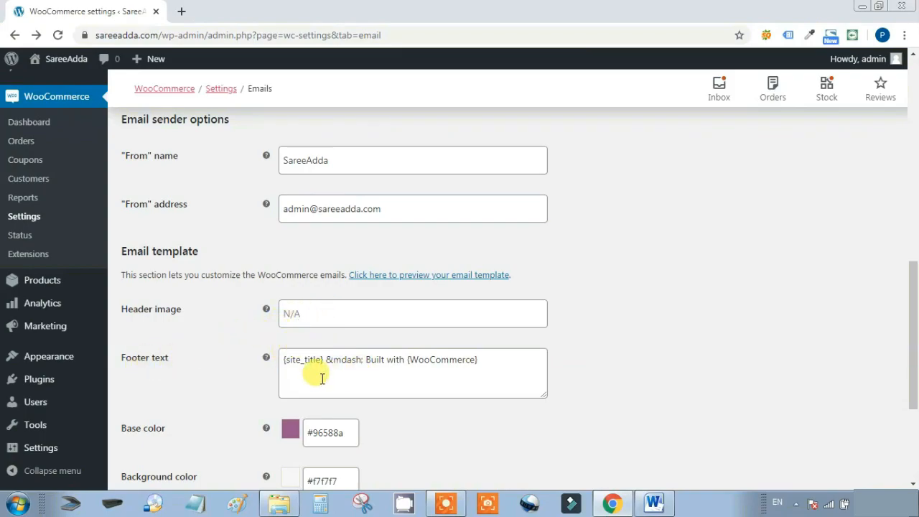
scroll(470, 384, "down", 1)
scroll(472, 392, "down", 1)
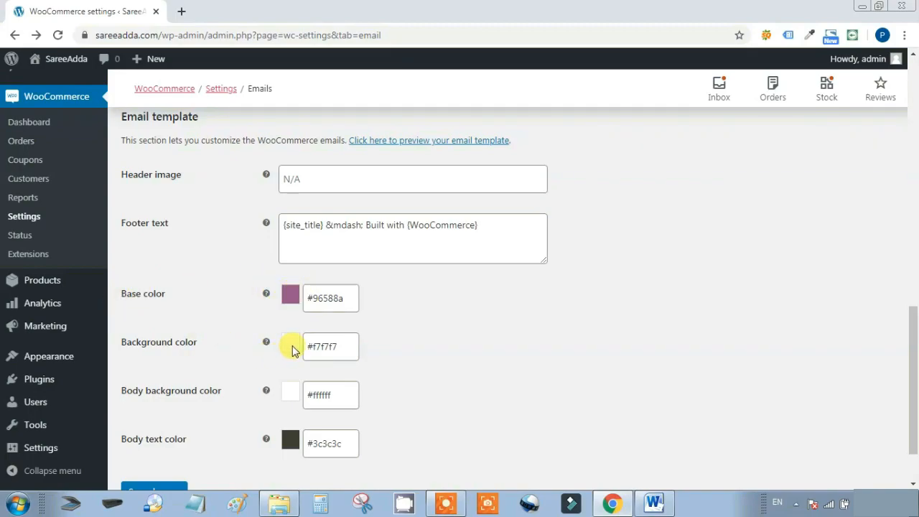
scroll(173, 394, "down", 1)
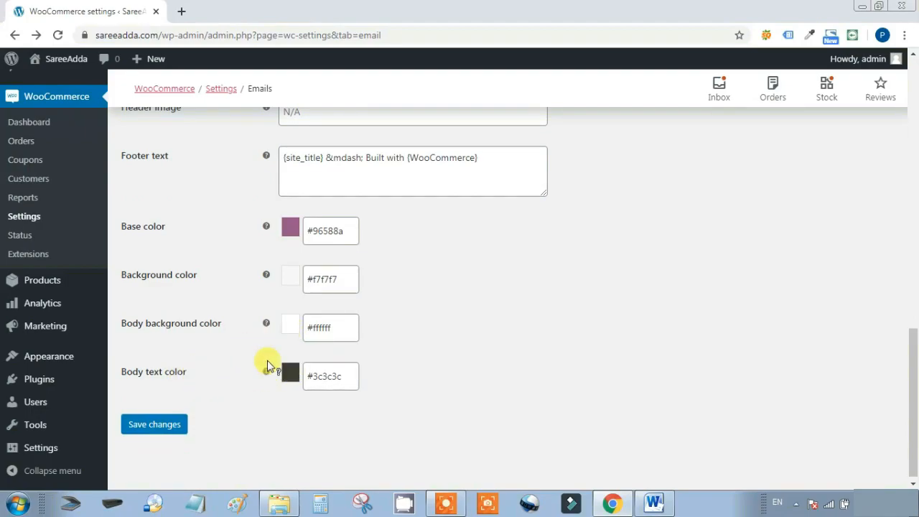
left_click(137, 428)
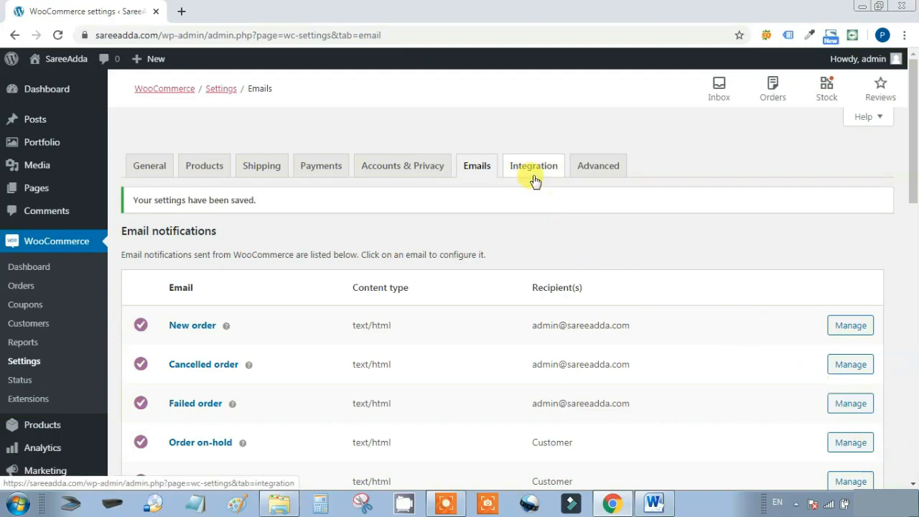
Save the MaxMind Geolocation integration with no license key, then view Advanced page setup
left_click(529, 170)
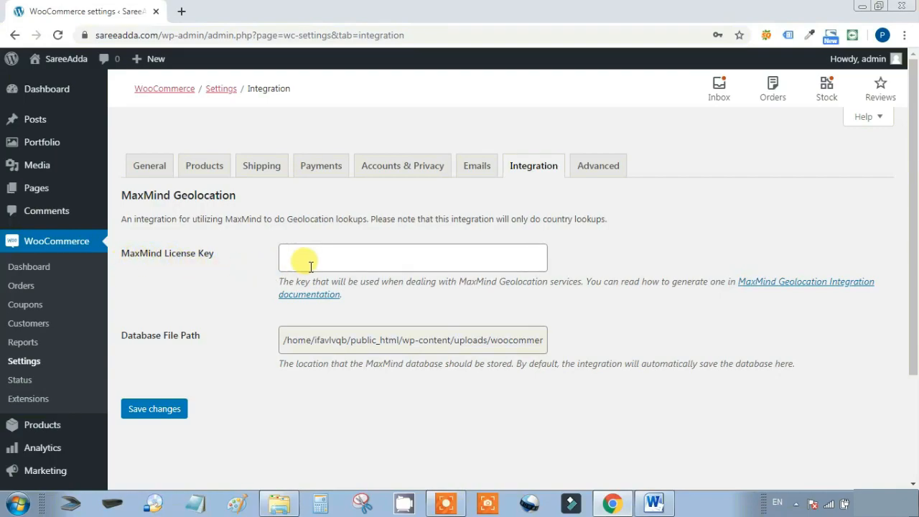
left_click(164, 409)
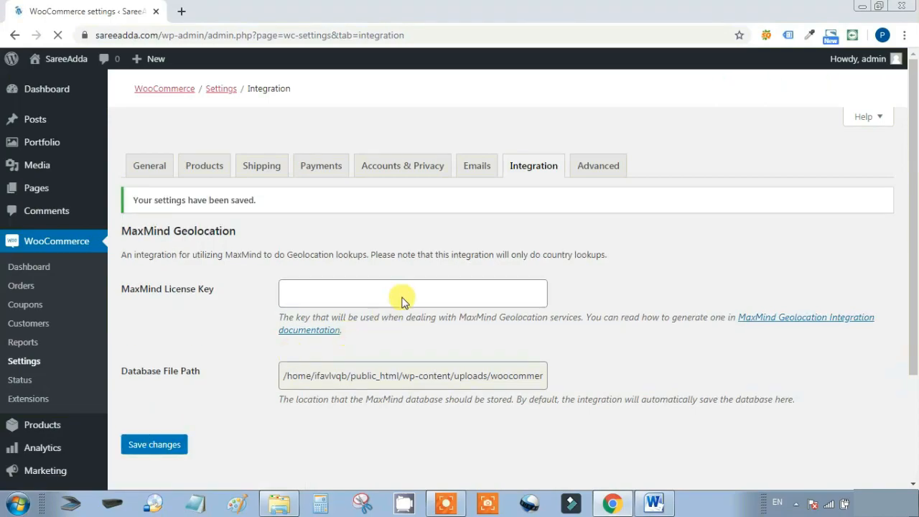
left_click(596, 170)
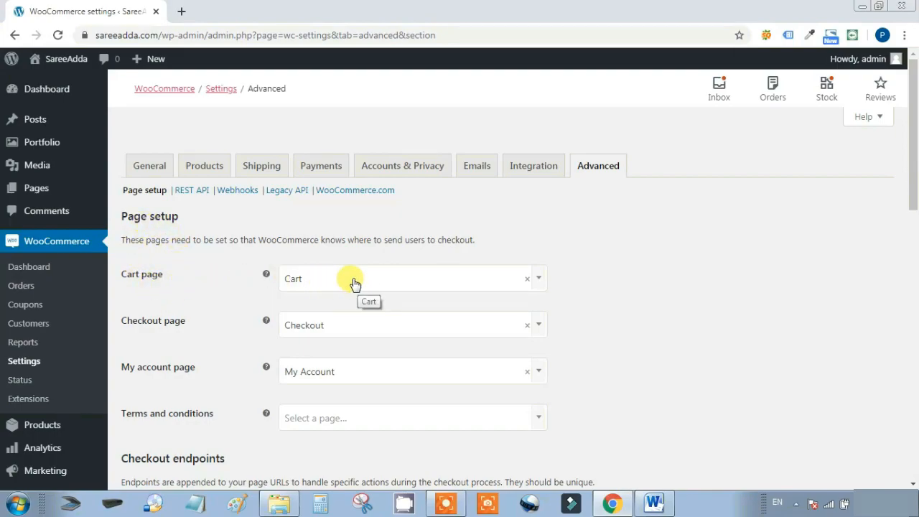
Check the Cart, Checkout and My Account page assignments and default endpoints, then save the Advanced settings
scroll(354, 283, "down", 1)
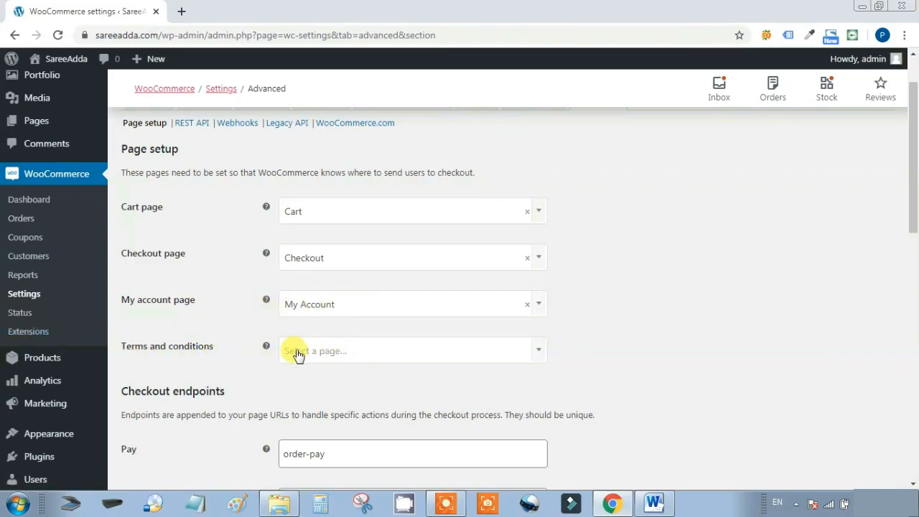
scroll(309, 345, "down", 1)
scroll(311, 278, "down", 1)
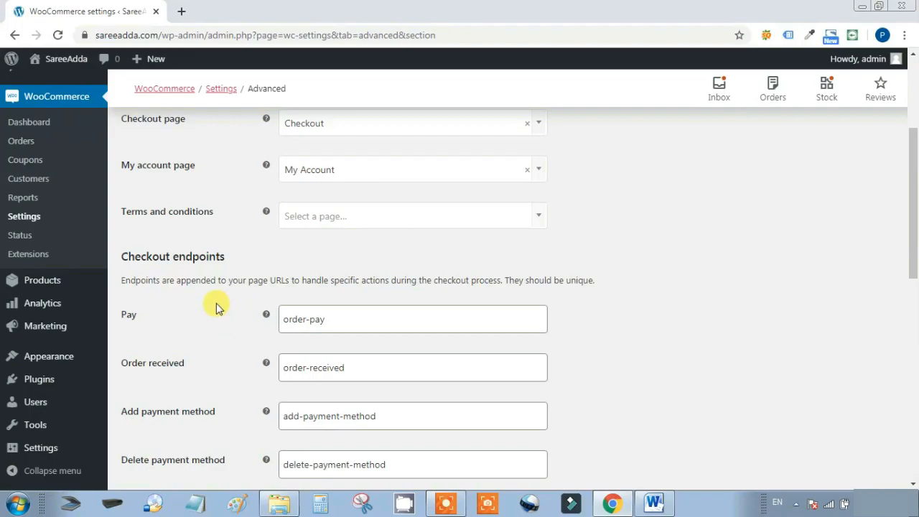
scroll(219, 307, "down", 1)
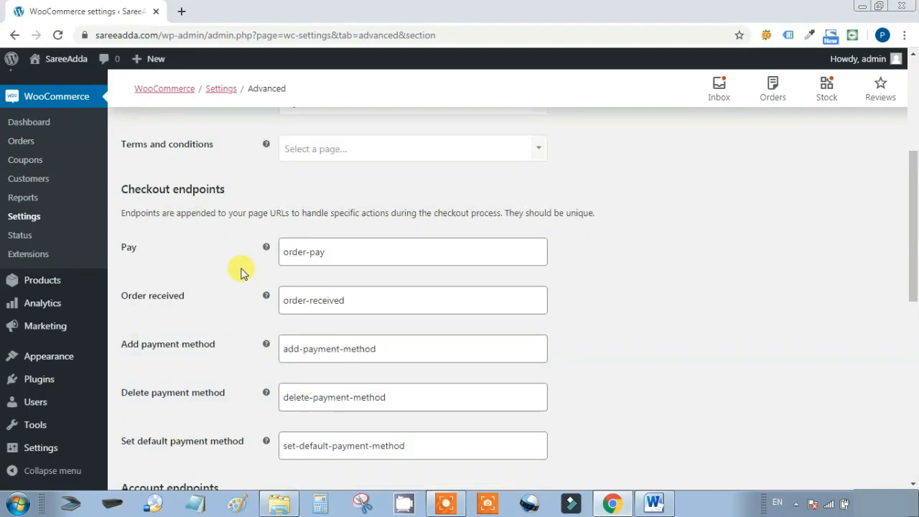
scroll(199, 303, "down", 1)
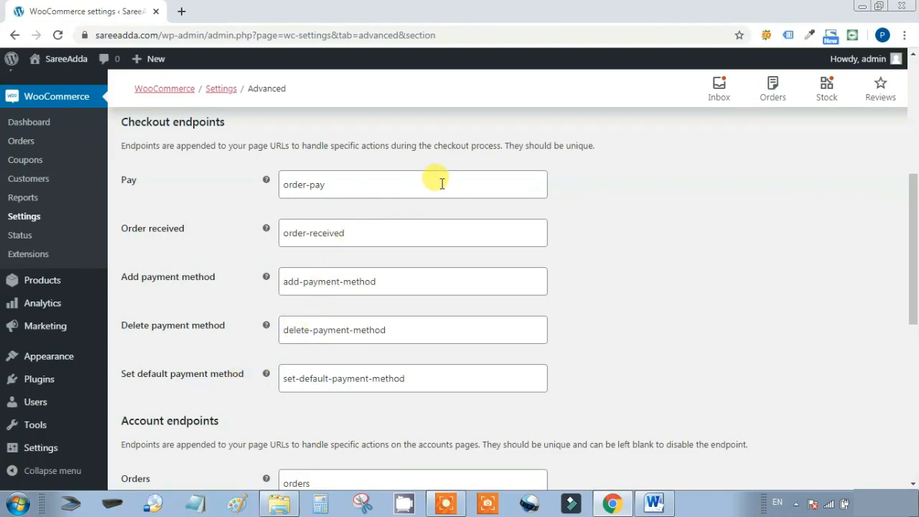
scroll(748, 379, "down", 1)
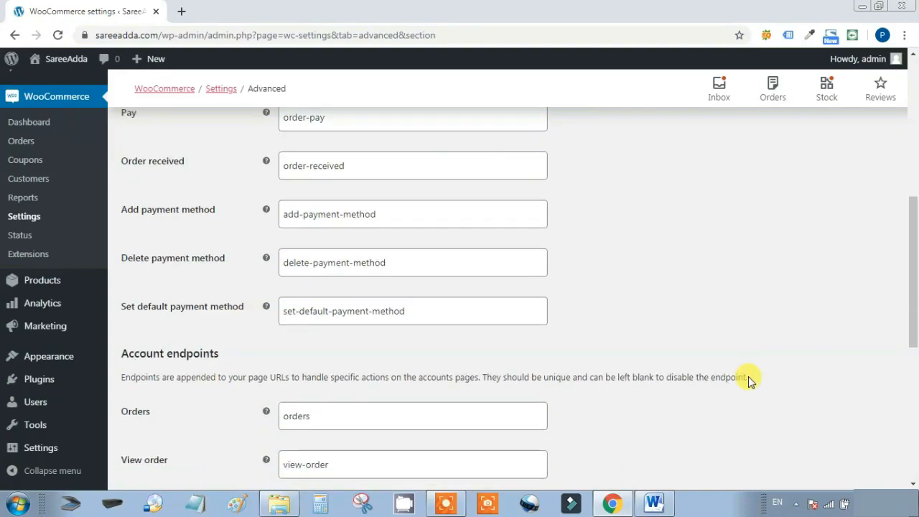
scroll(748, 376, "down", 2)
scroll(749, 376, "down", 1)
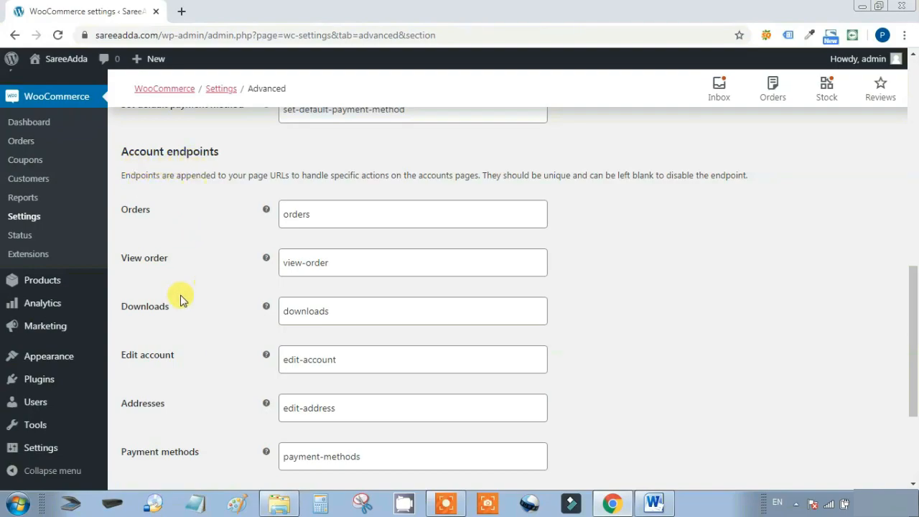
scroll(691, 300, "down", 3)
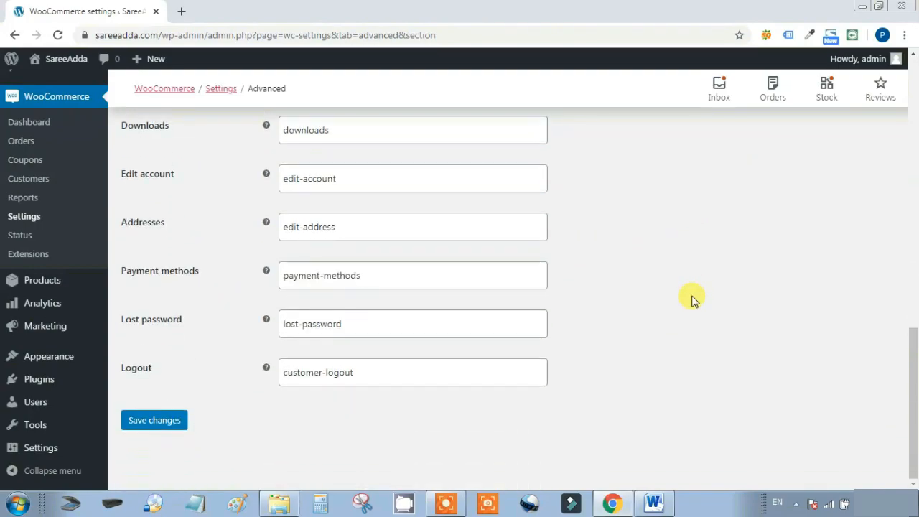
left_click(159, 423)
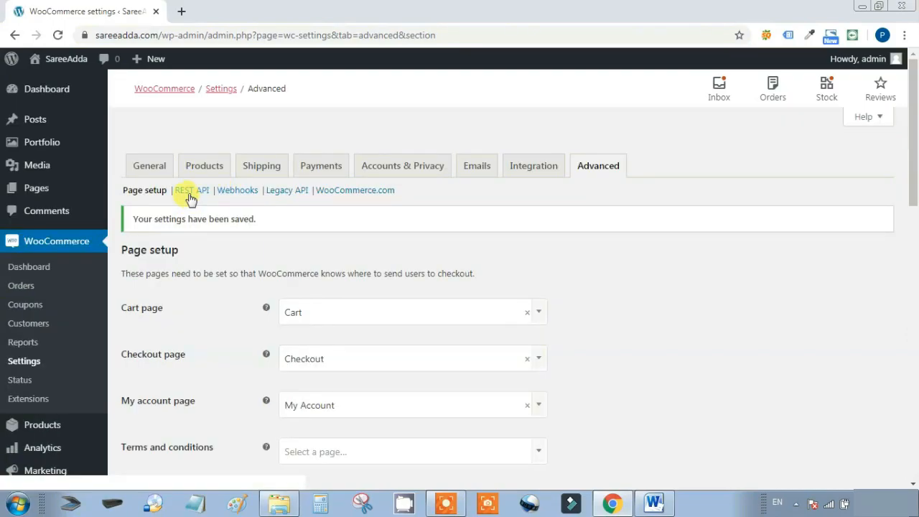
Start a new REST API key with its permission left at Read, then go to Webhooks
left_click(191, 196)
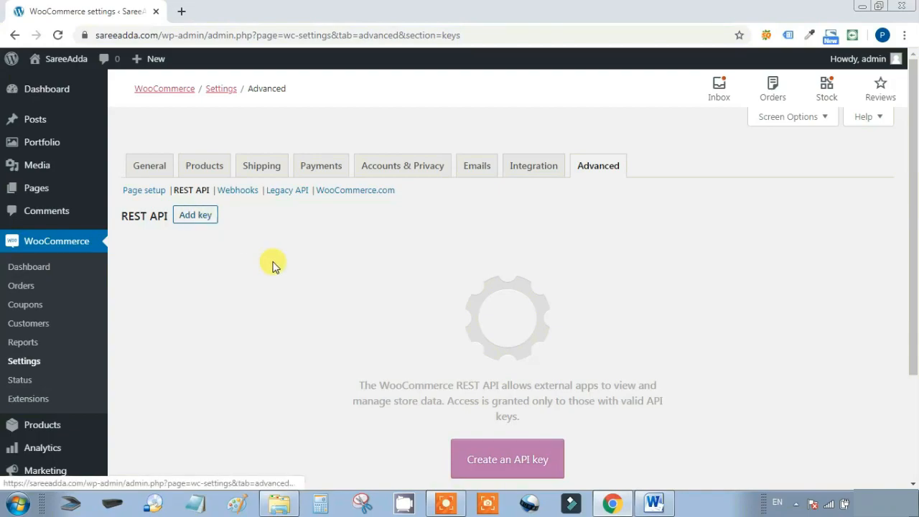
left_click(504, 466)
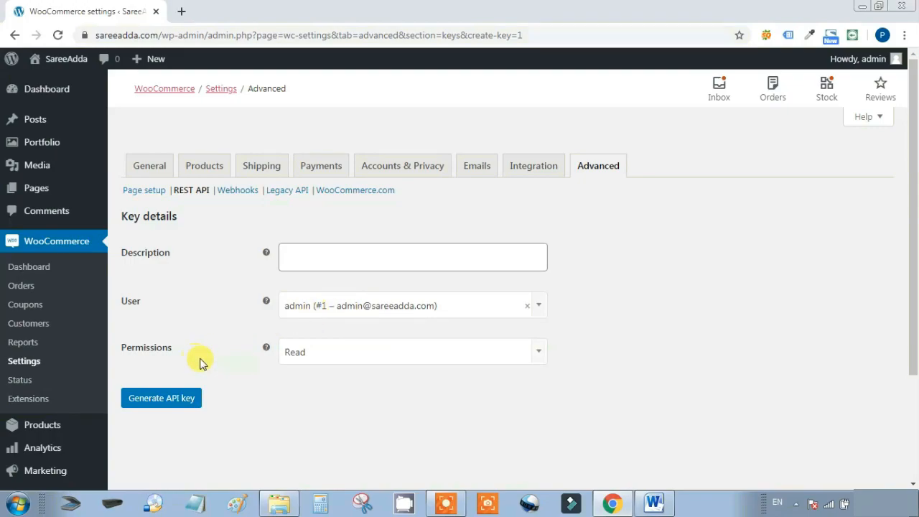
left_click(539, 352)
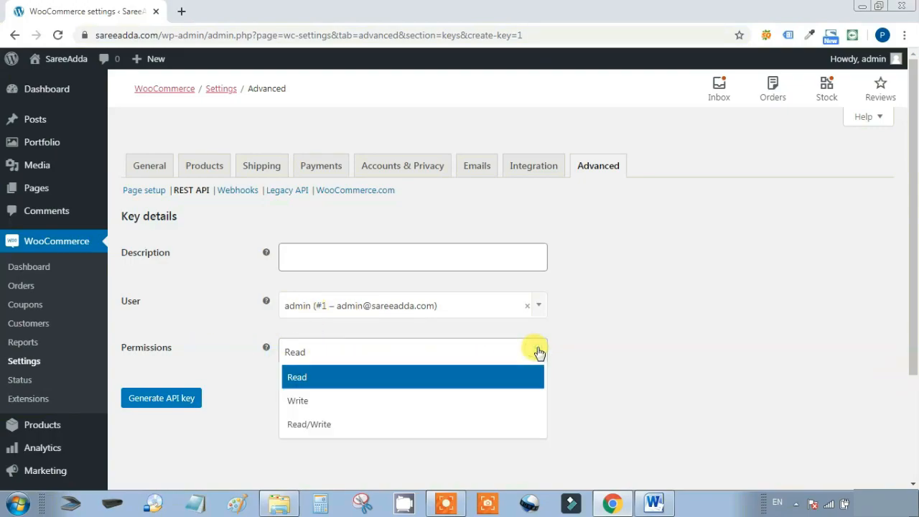
left_click(642, 400)
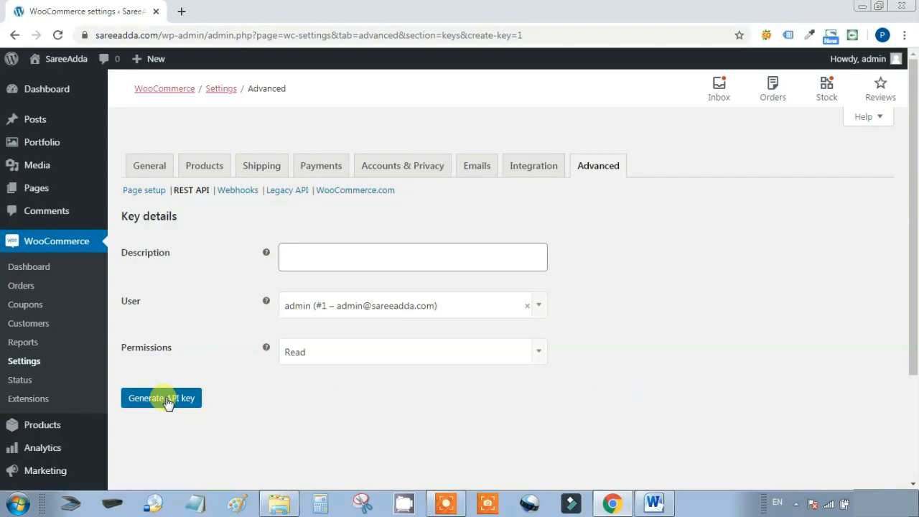
left_click(239, 191)
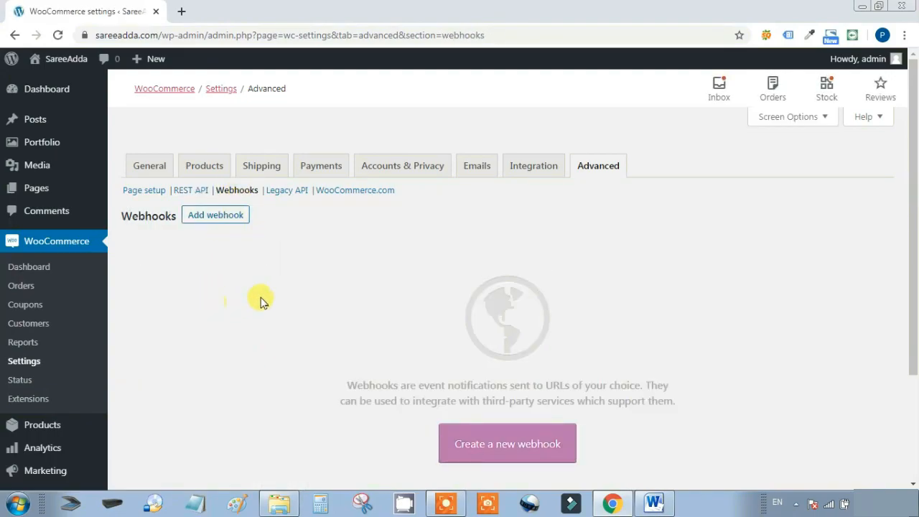
Look over the Legacy API settings section
scroll(918, 247, "down", 2)
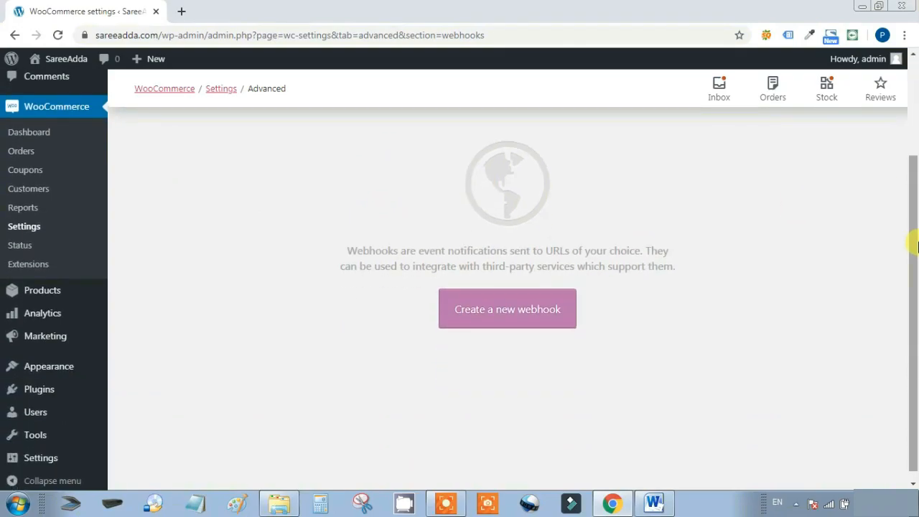
scroll(917, 244, "up", 2)
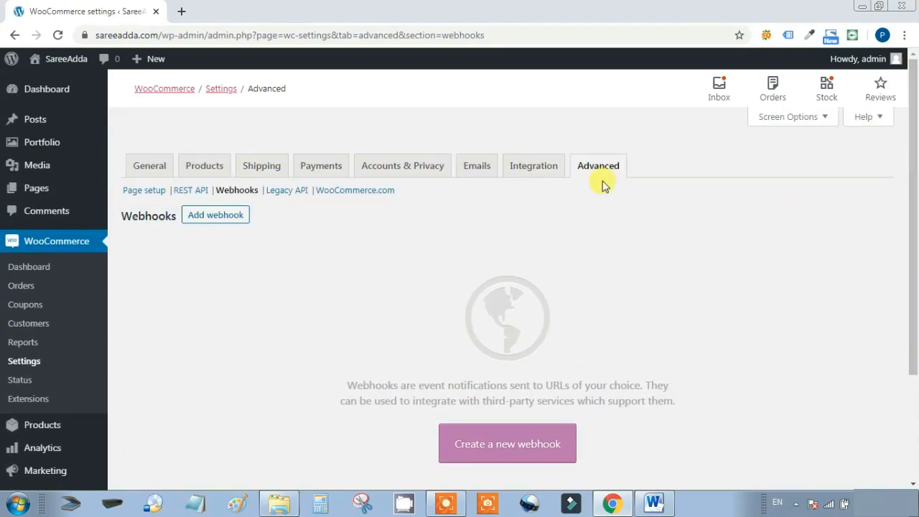
left_click(286, 196)
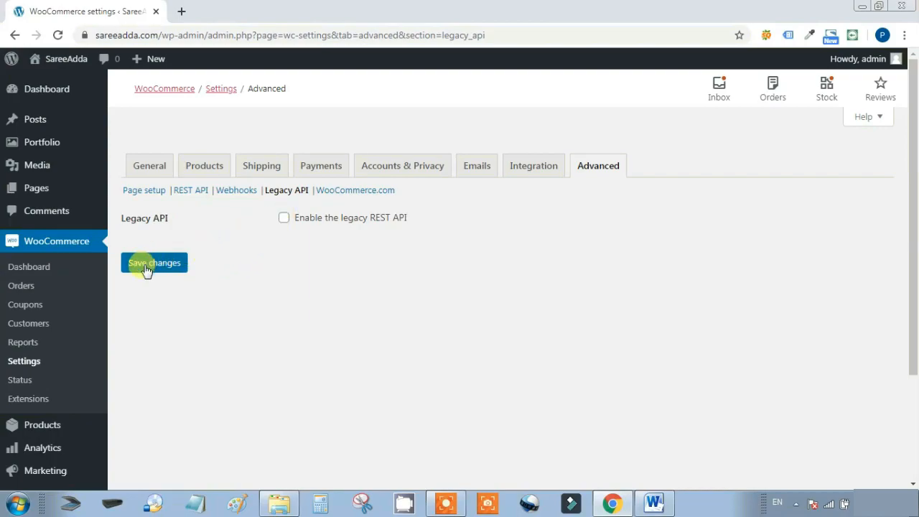
Save the WooCommerce.com settings with usage tracking off and marketplace suggestions on
left_click(344, 193)
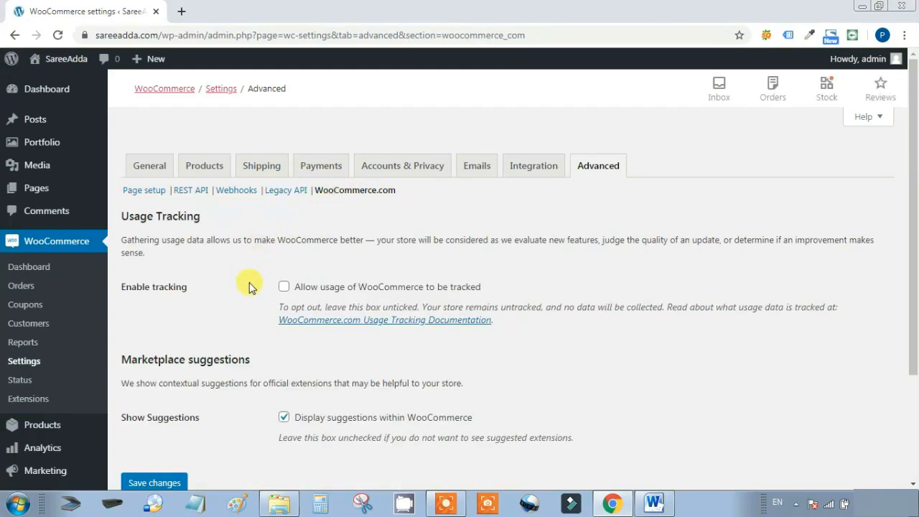
scroll(251, 287, "down", 1)
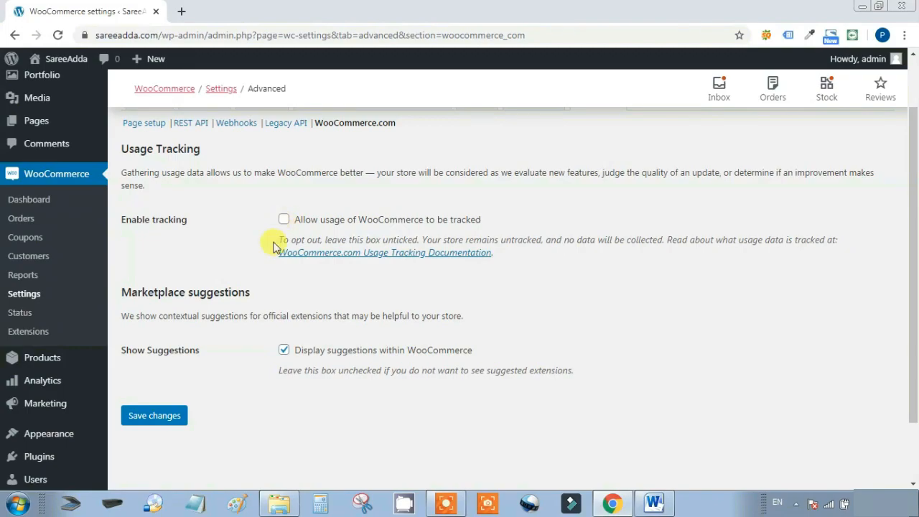
left_click(154, 416)
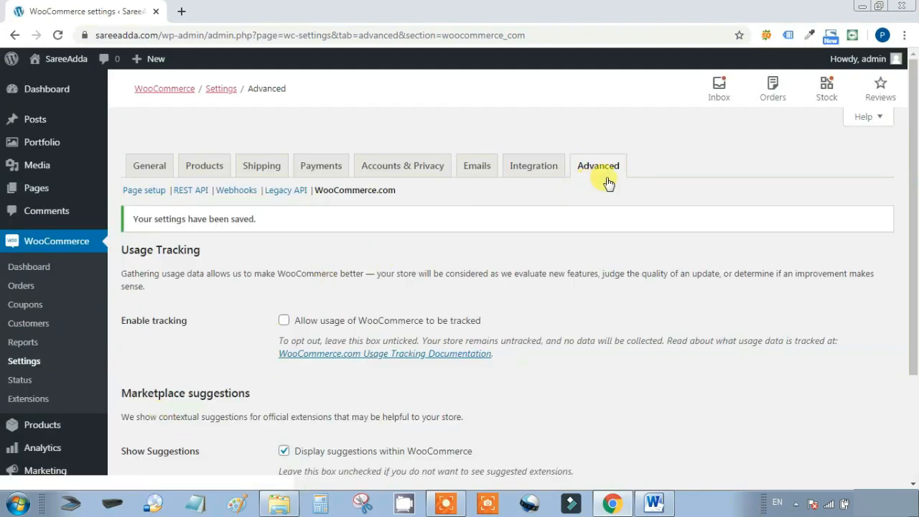
left_click_drag(911, 325, 910, 402)
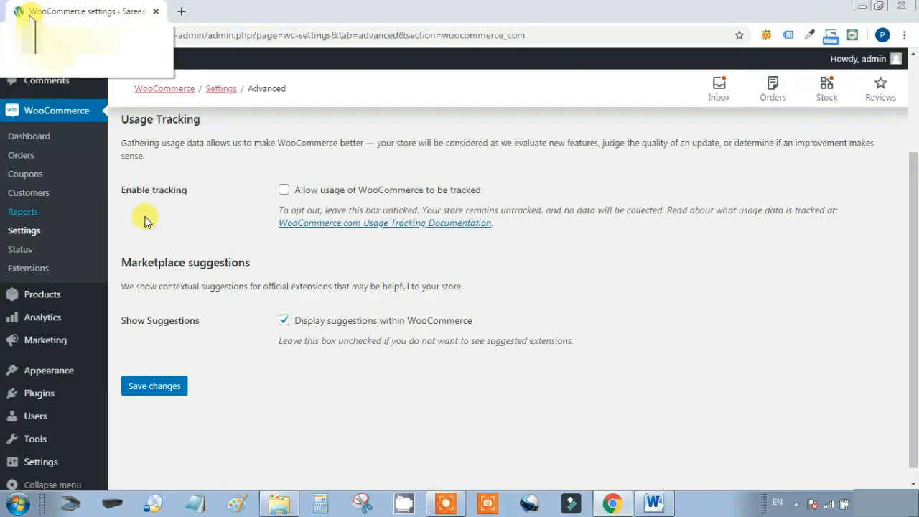
Go back to the admin Dashboard through the left admin menu
left_click(49, 97)
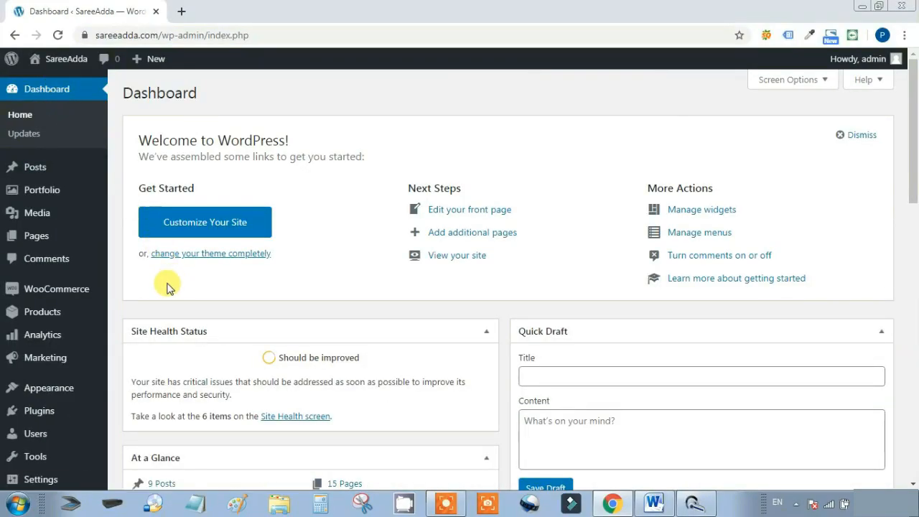
mouse_move(56, 315)
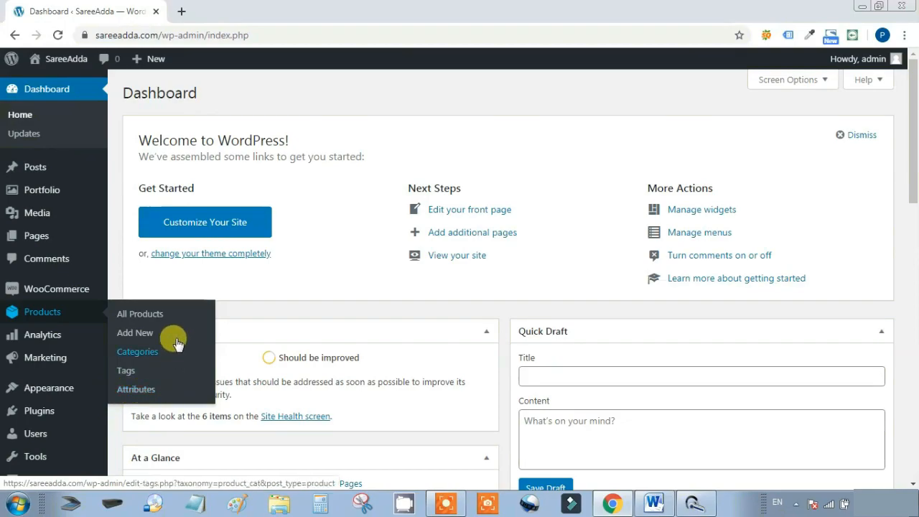
Add a new product and review the product type list, leaving it as Simple product
left_click(133, 334)
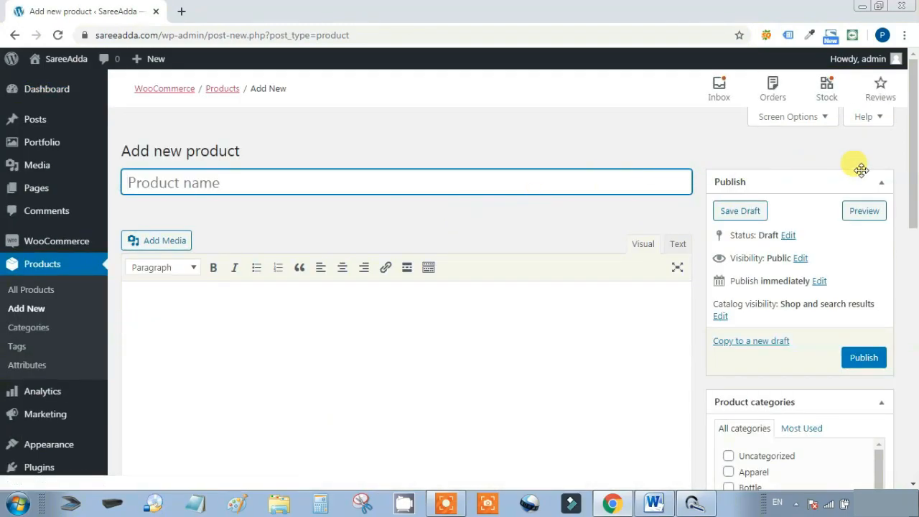
mouse_move(916, 181)
left_mouse_down()
mouse_move(915, 437)
mouse_move(916, 185)
left_mouse_up()
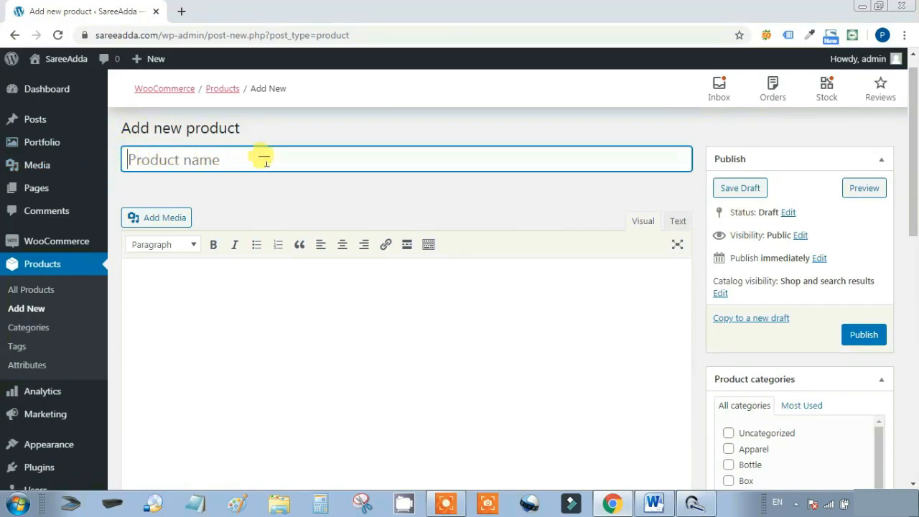
scroll(209, 359, "down", 1)
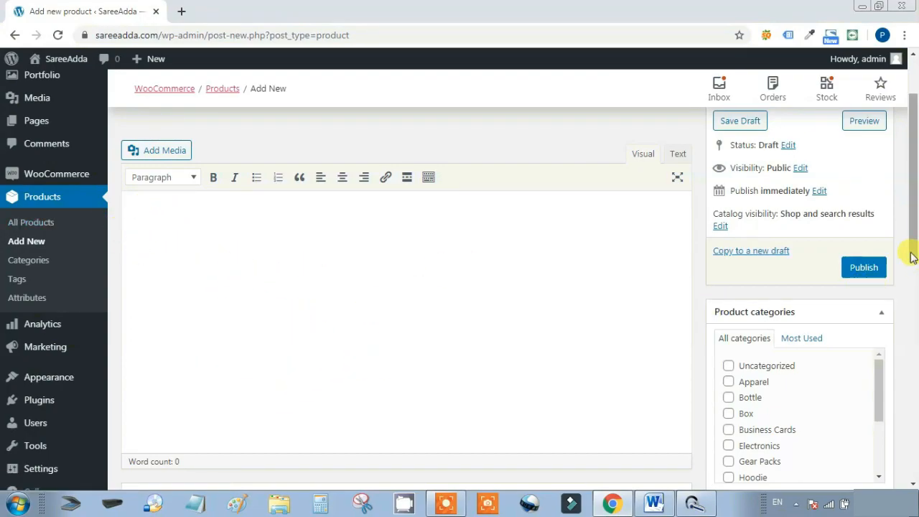
left_click_drag(912, 256, 910, 358)
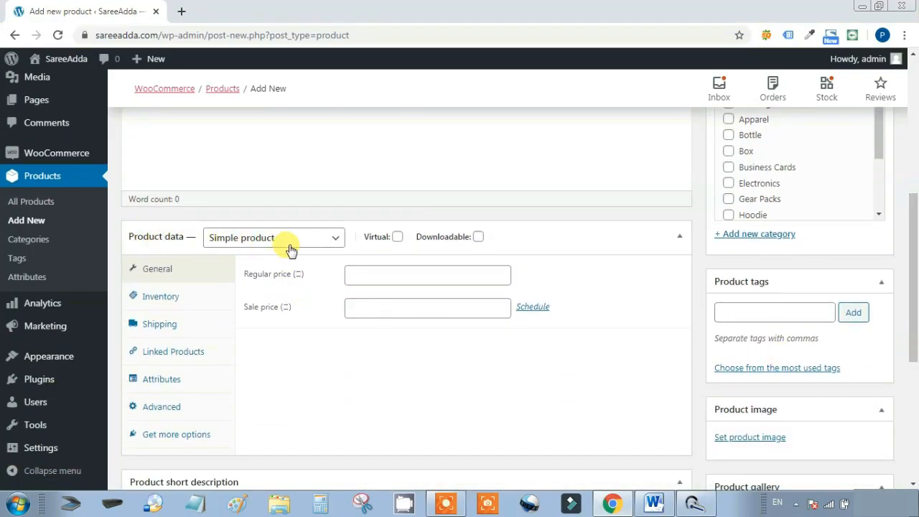
left_click(333, 241)
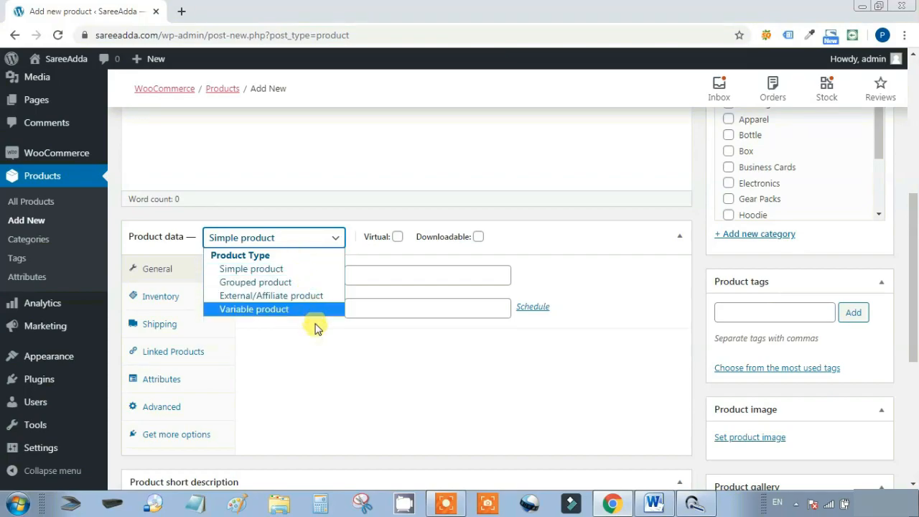
left_click(317, 366)
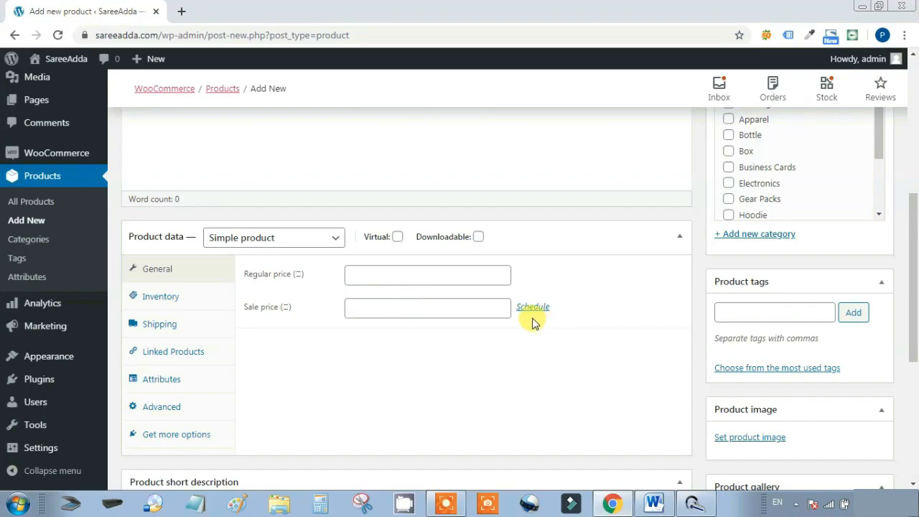
Review the new product's Inventory options, keeping stock status at In stock
left_click(165, 297)
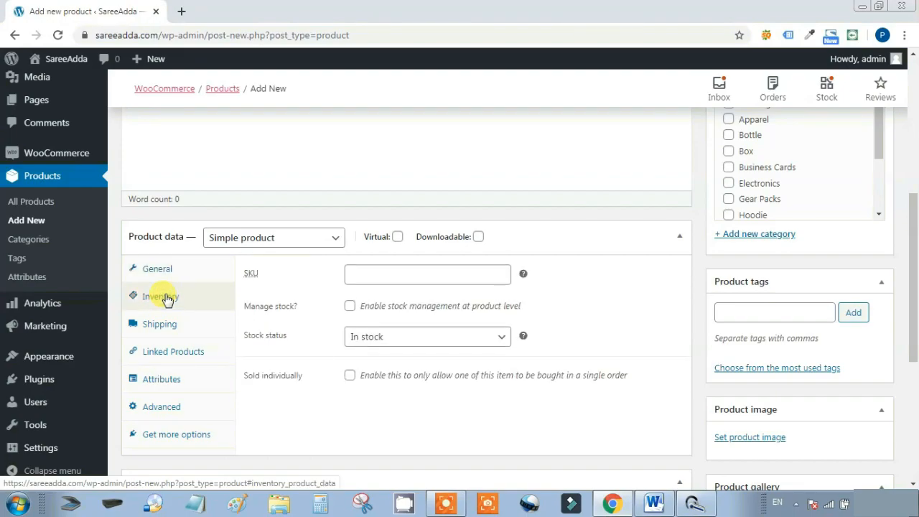
left_click(357, 270)
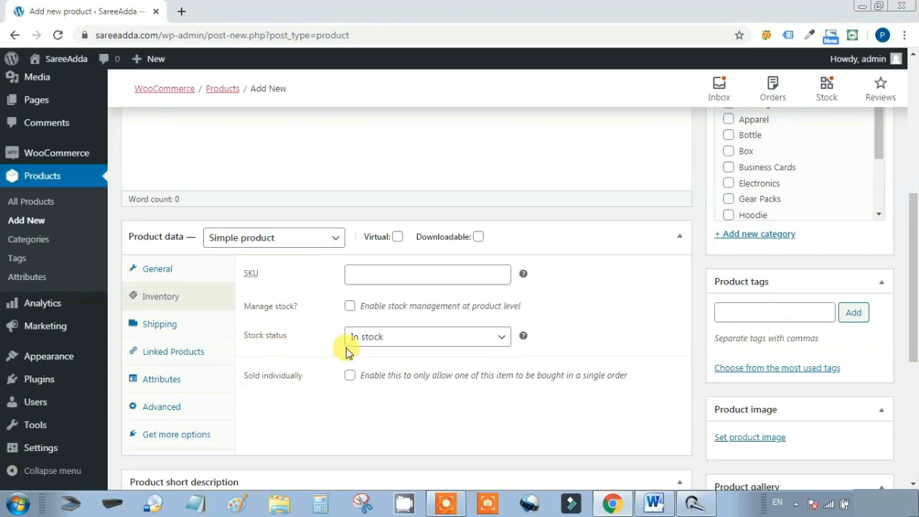
left_click(501, 341)
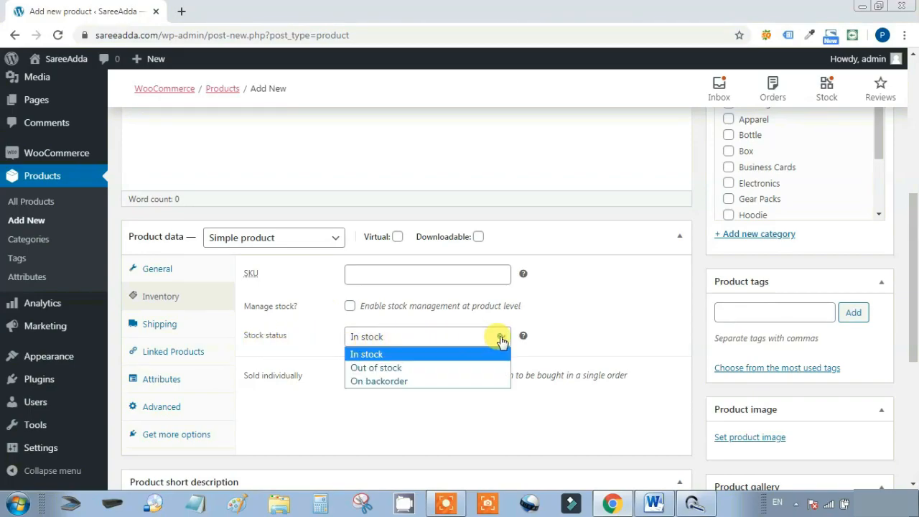
left_click(411, 407)
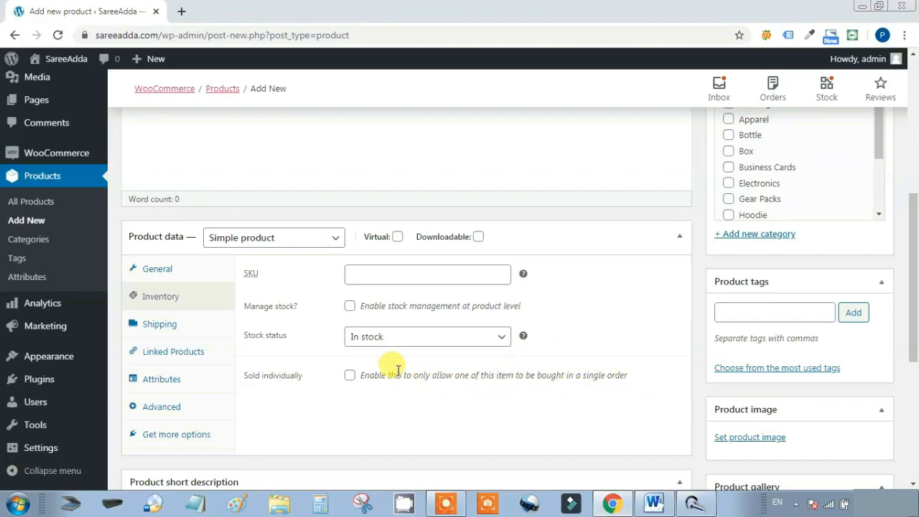
Look through the Shipping, Linked Products, Attributes and Advanced tabs, ending at recommended extensions
left_click(185, 331)
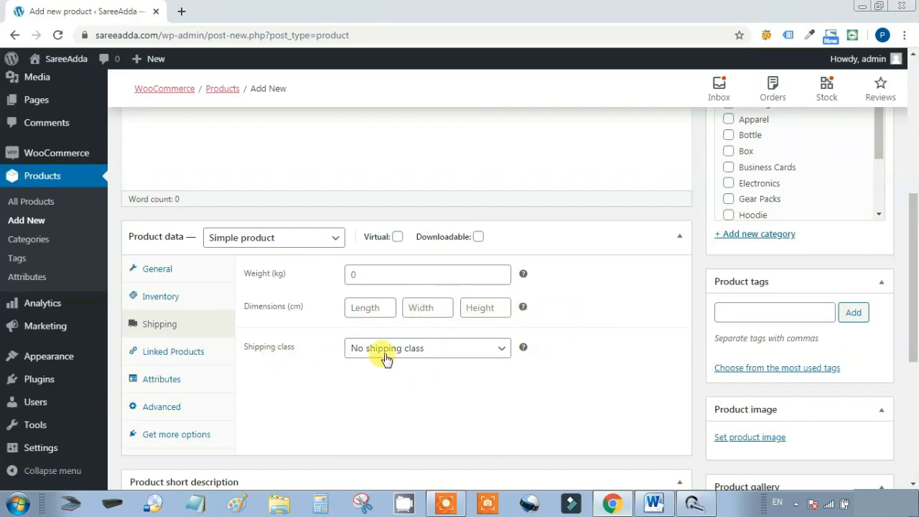
left_click(175, 356)
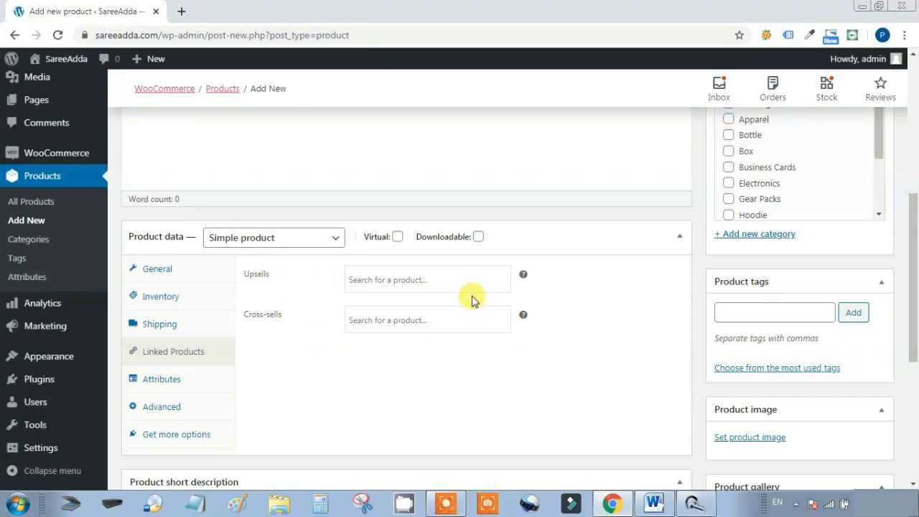
left_click(172, 383)
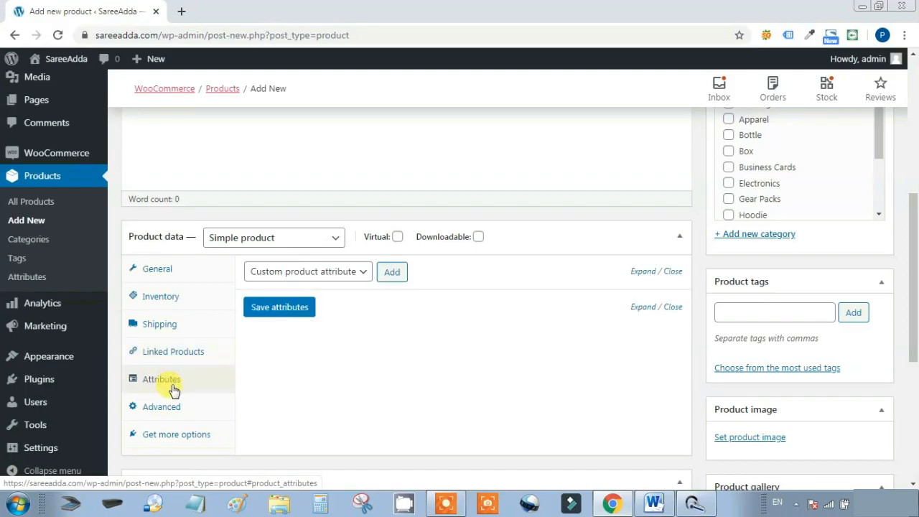
left_click(363, 274)
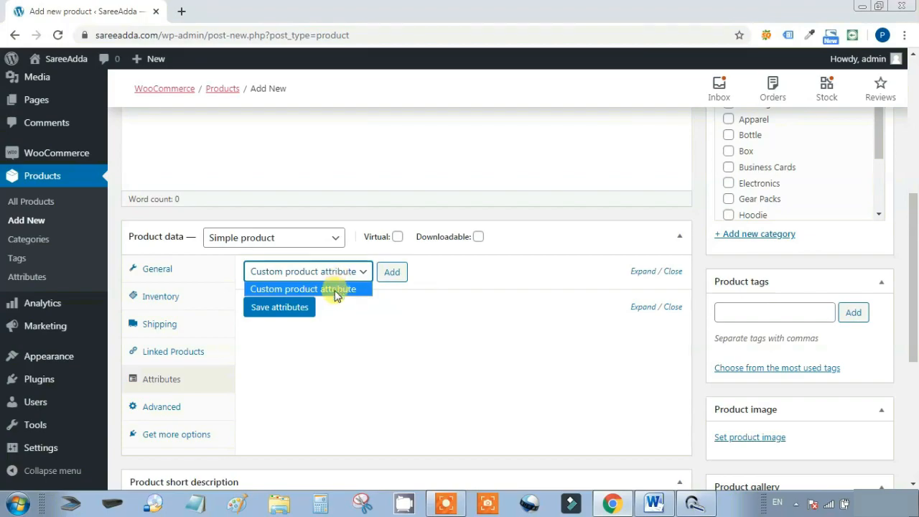
left_click(386, 330)
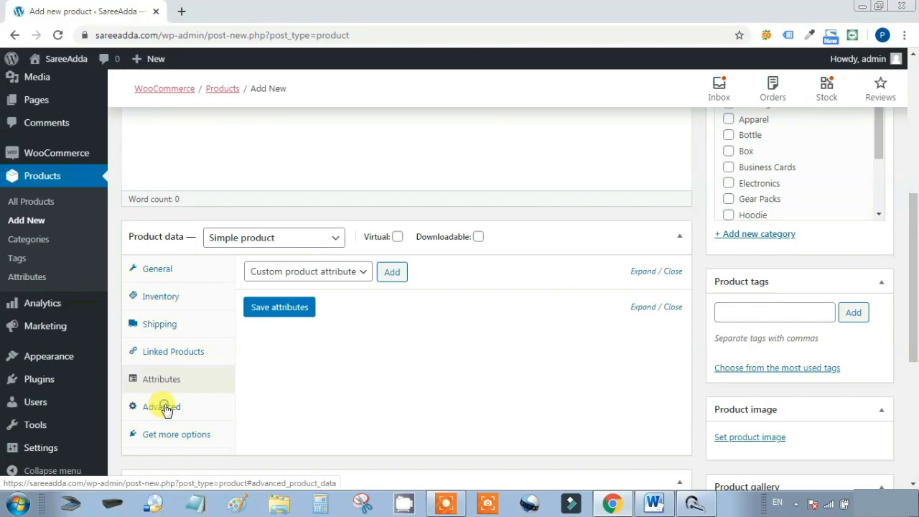
left_click(165, 409)
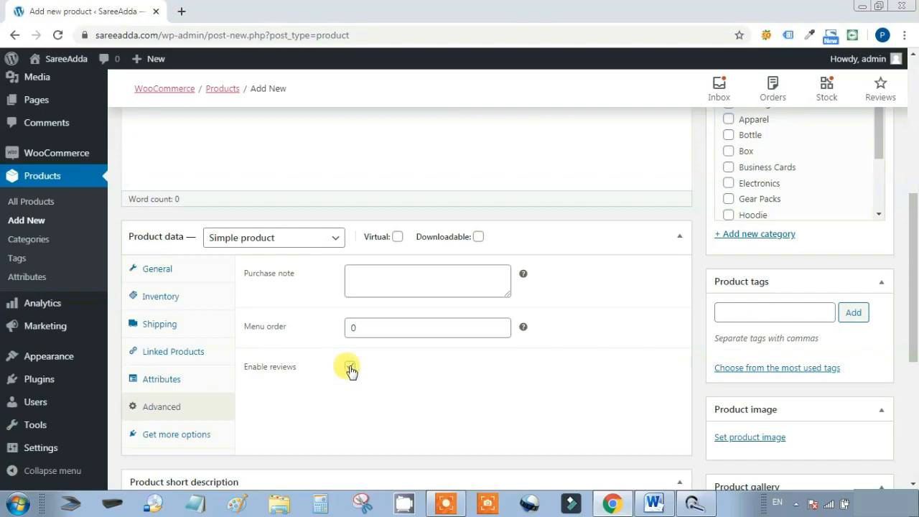
left_click(175, 436)
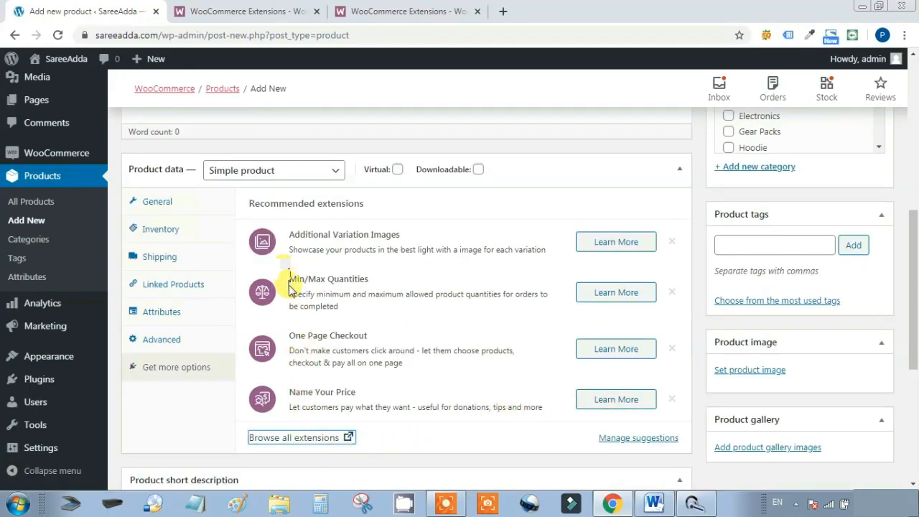
Glance at the WooCommerce extensions store, then return to the top of the Add new product form
left_click(291, 438)
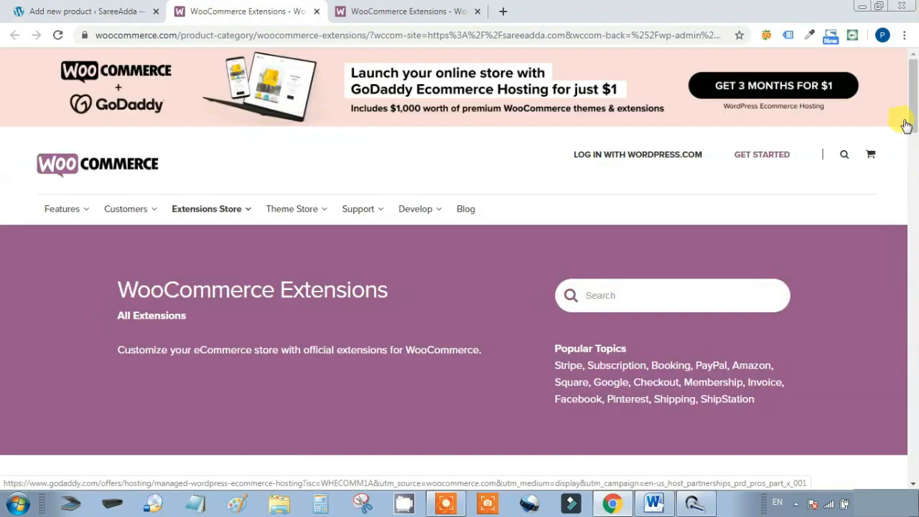
left_click_drag(913, 116, 289, 8)
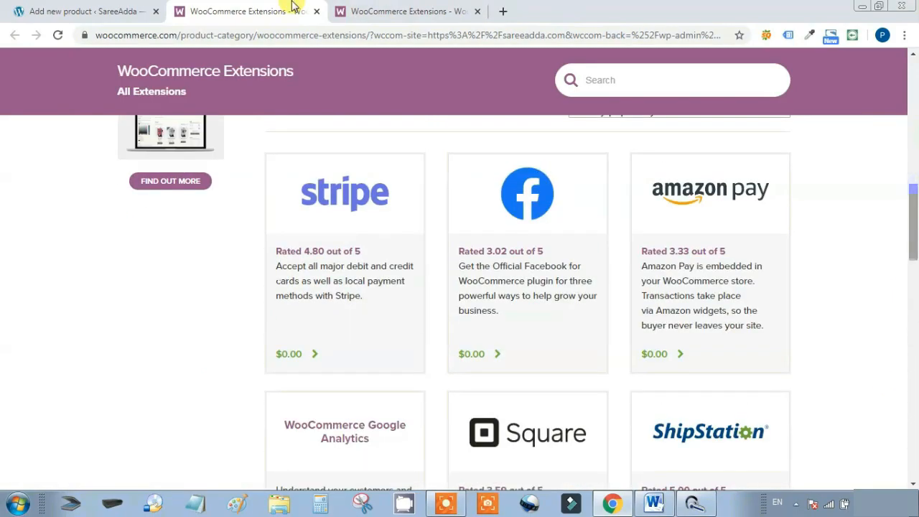
left_click(99, 9)
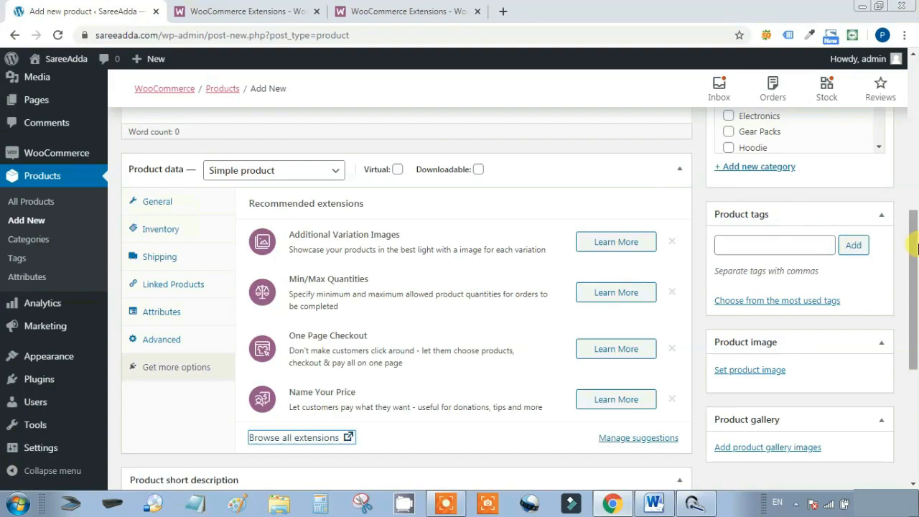
left_click_drag(914, 257, 914, 86)
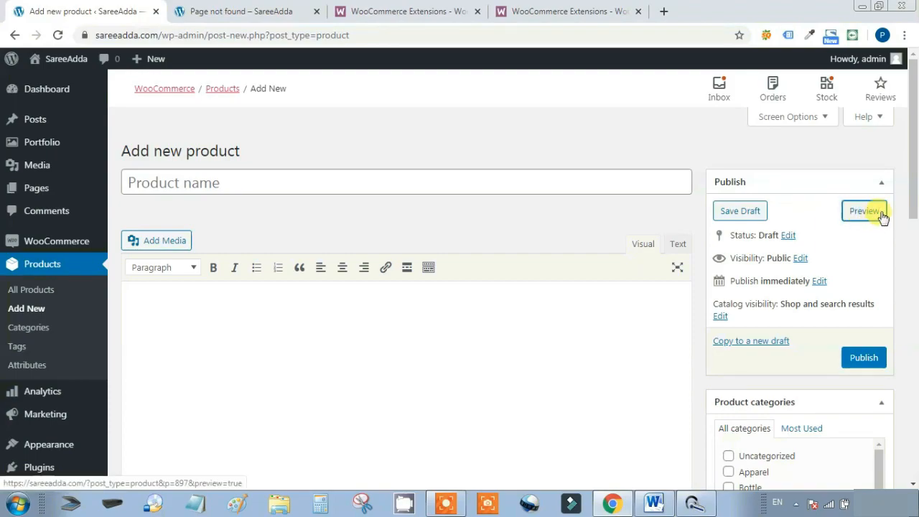
Scroll the blank product form, then open the All Products list showing 20 items
left_click_drag(915, 205, 914, 318)
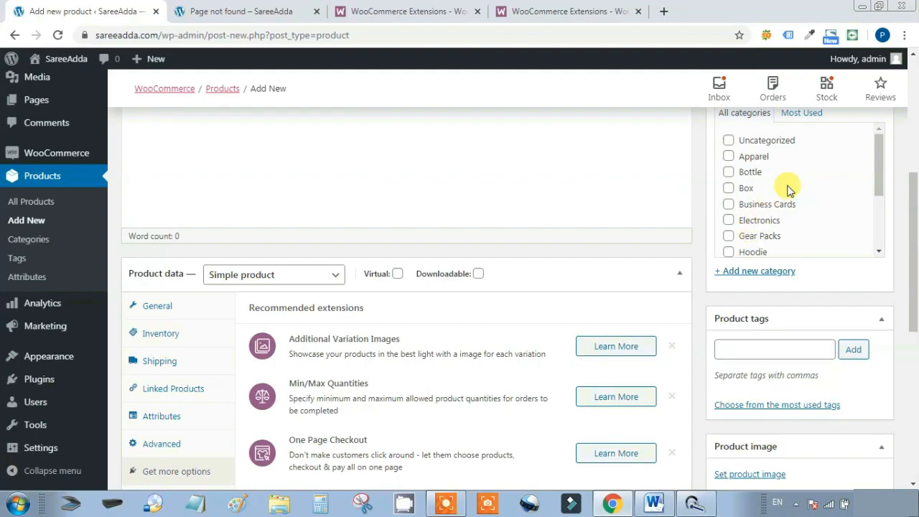
left_click_drag(876, 167, 903, 154)
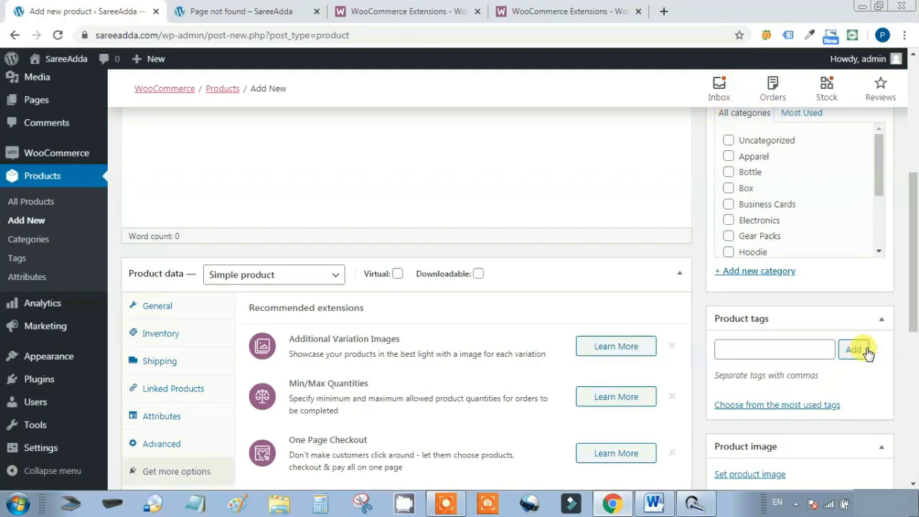
left_click_drag(916, 302, 915, 373)
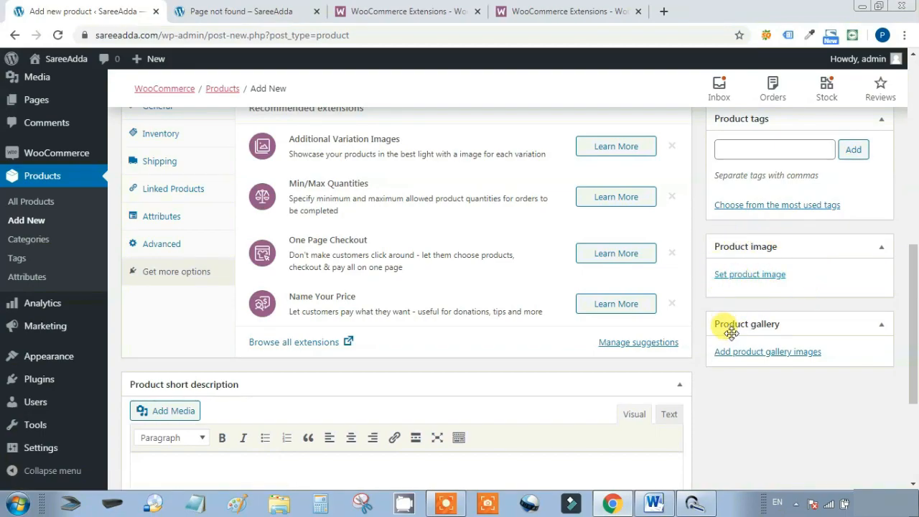
left_click_drag(911, 364, 903, 148)
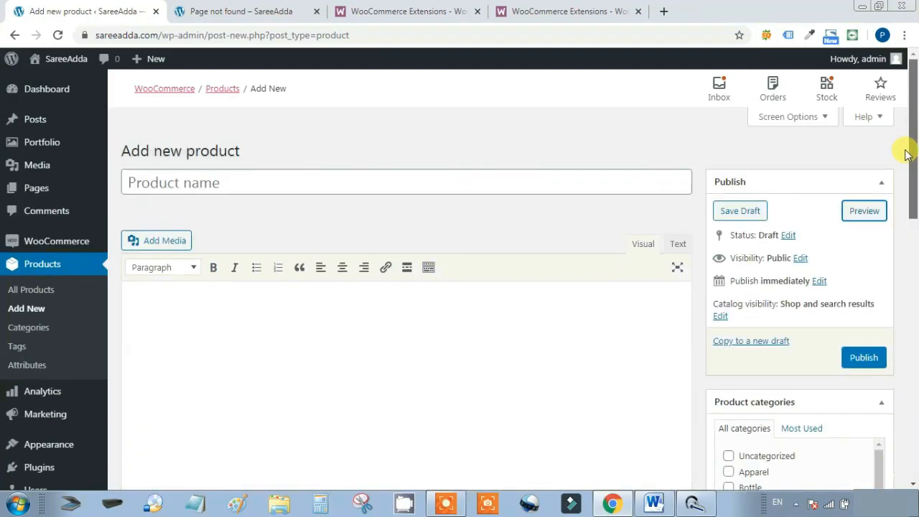
left_click(54, 291)
left_click_drag(909, 181, 909, 108)
Open the Mountainware Hoodie for editing and scroll down to its Product data
mouse_move(129, 323)
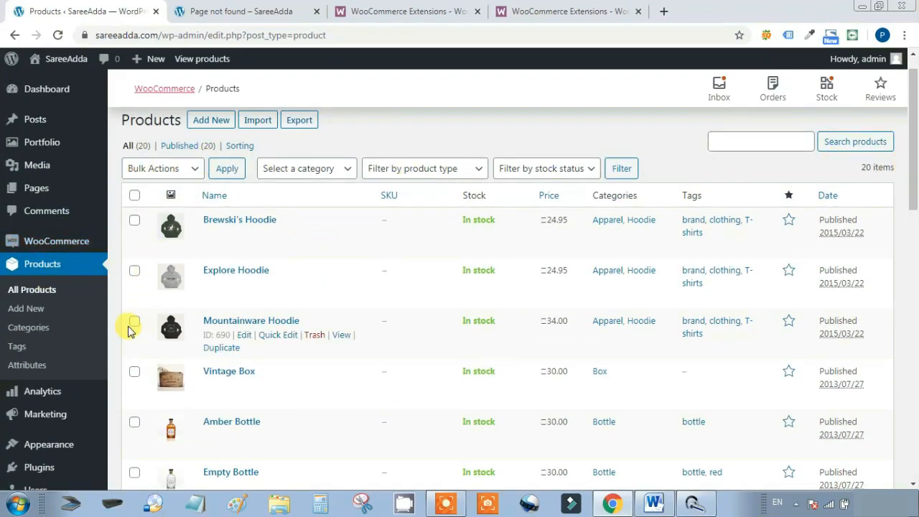
left_click(246, 336)
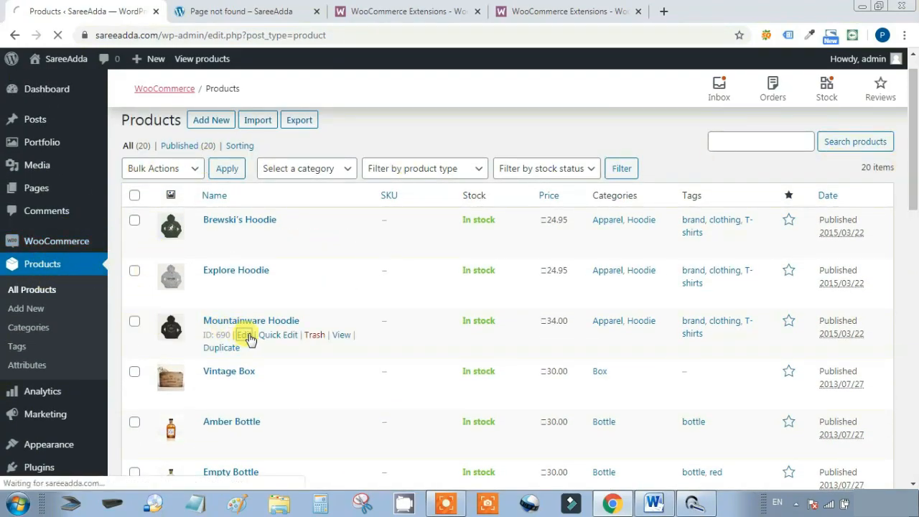
left_click_drag(912, 187, 916, 124)
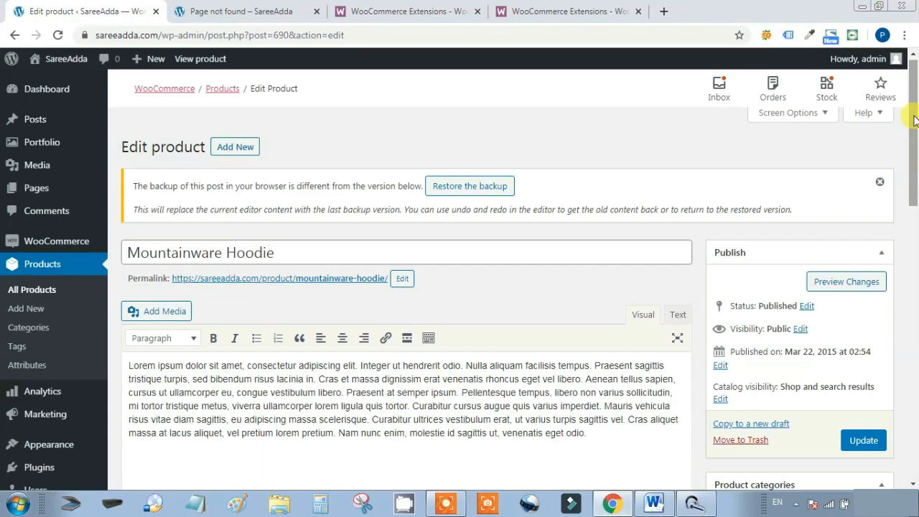
left_click_drag(914, 120, 917, 137)
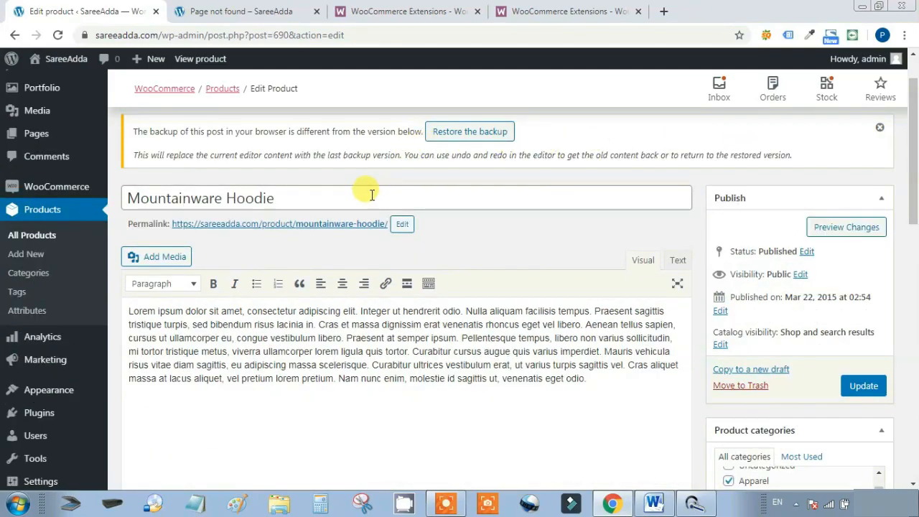
left_click_drag(915, 199, 912, 300)
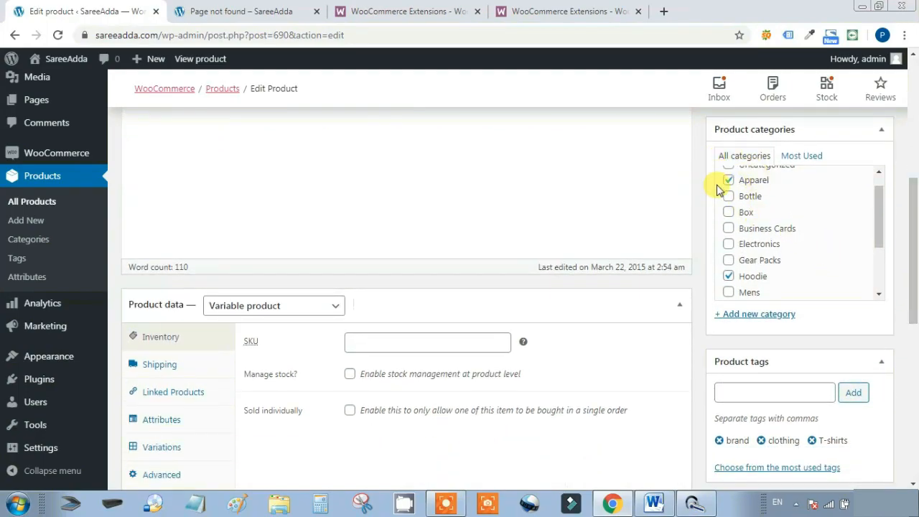
scroll(913, 266, "down", 2)
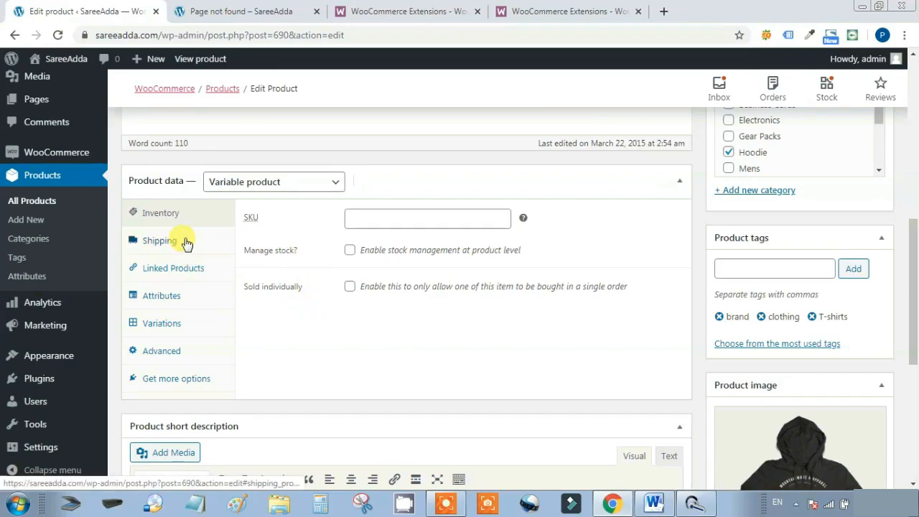
Check the hoodie's shipping, linked products, and Brand and Color attribute values
left_click(186, 244)
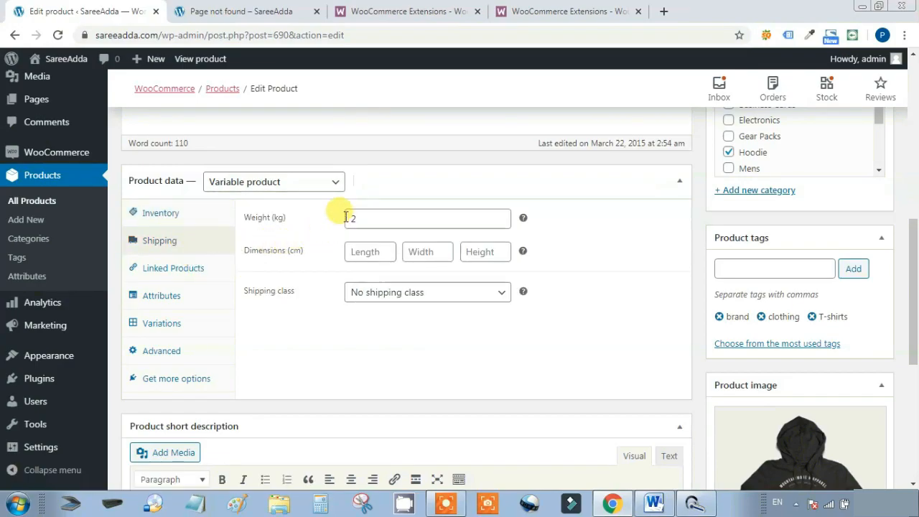
left_click(188, 274)
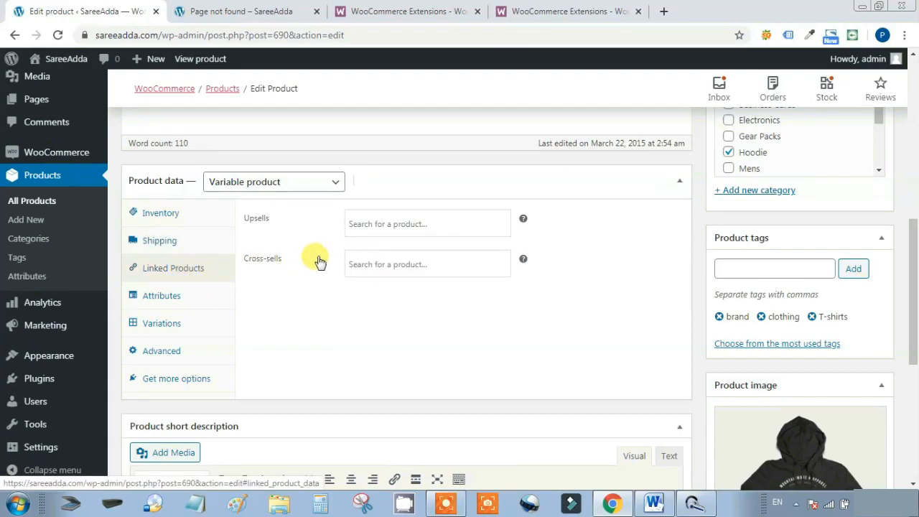
scroll(320, 259, "down", 1)
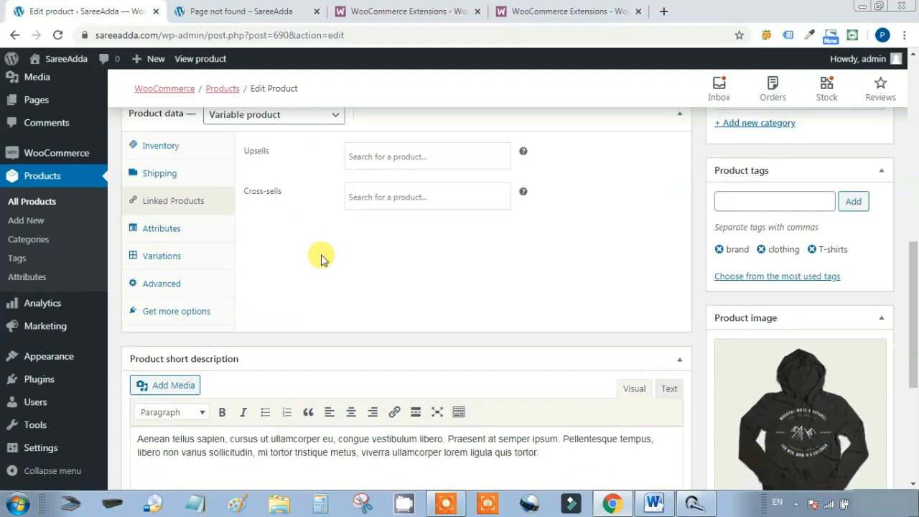
left_click(193, 236)
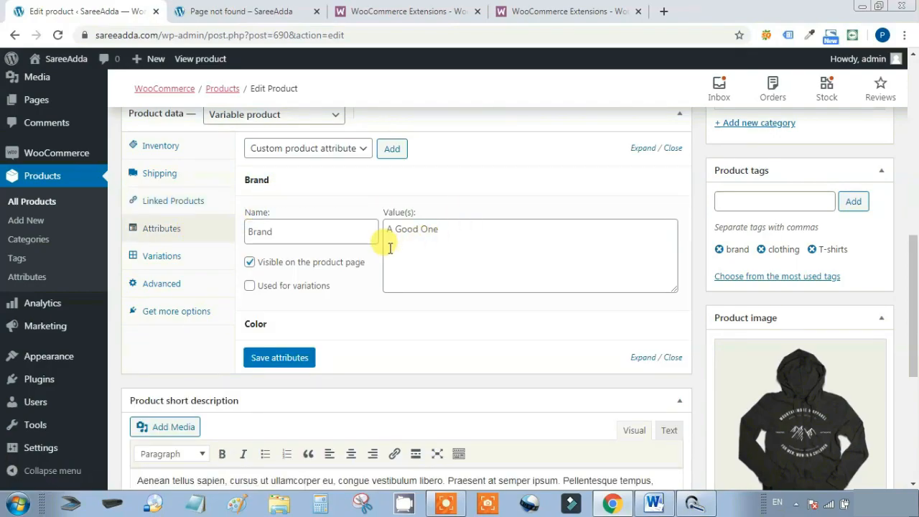
left_click(257, 327)
scroll(262, 332, "down", 2)
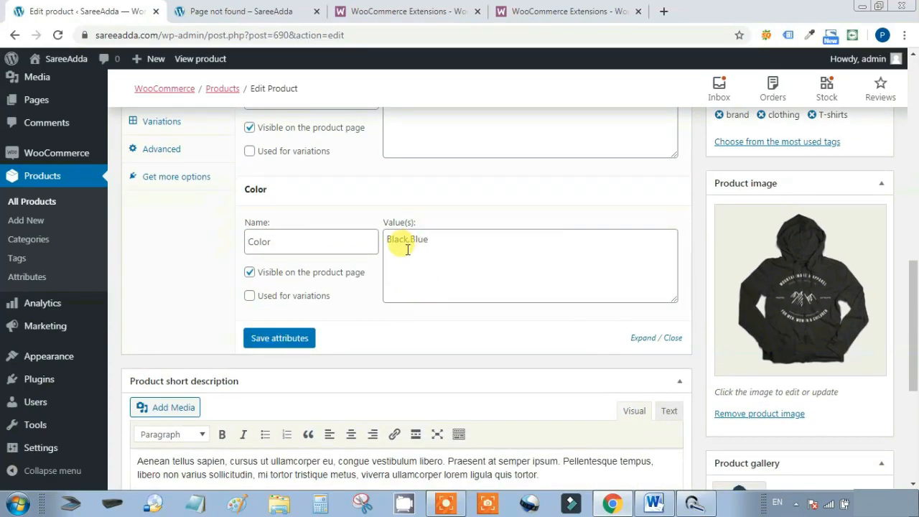
scroll(395, 246, "up", 1)
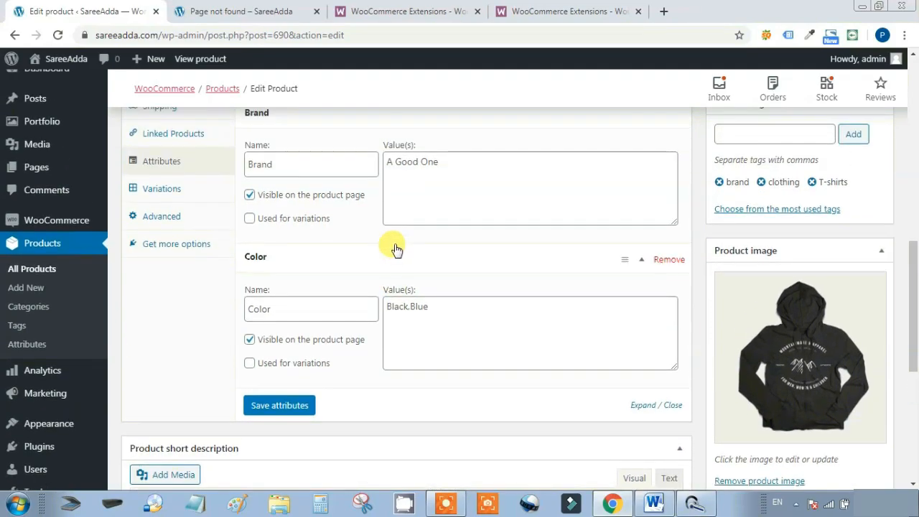
Review the hoodie's Advanced and Variations settings, then preview its product page
left_click(163, 217)
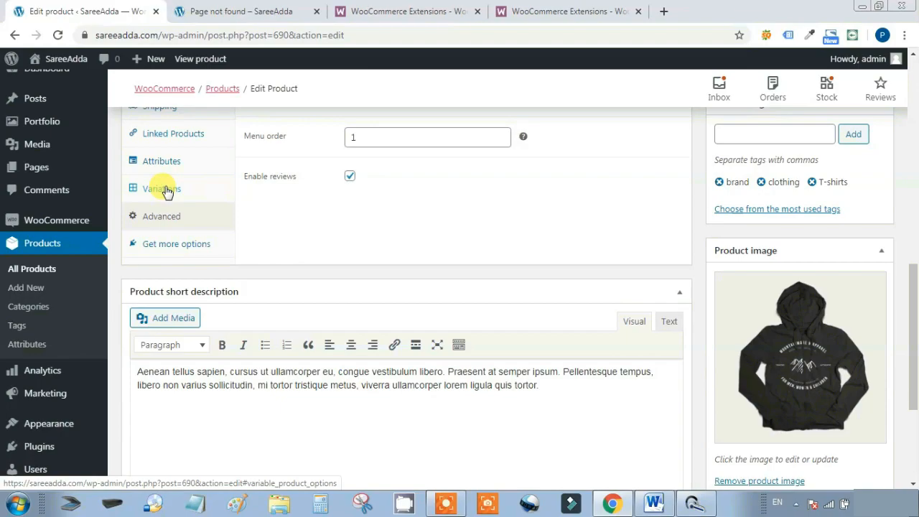
left_click(163, 189)
scroll(450, 179, "up", 2)
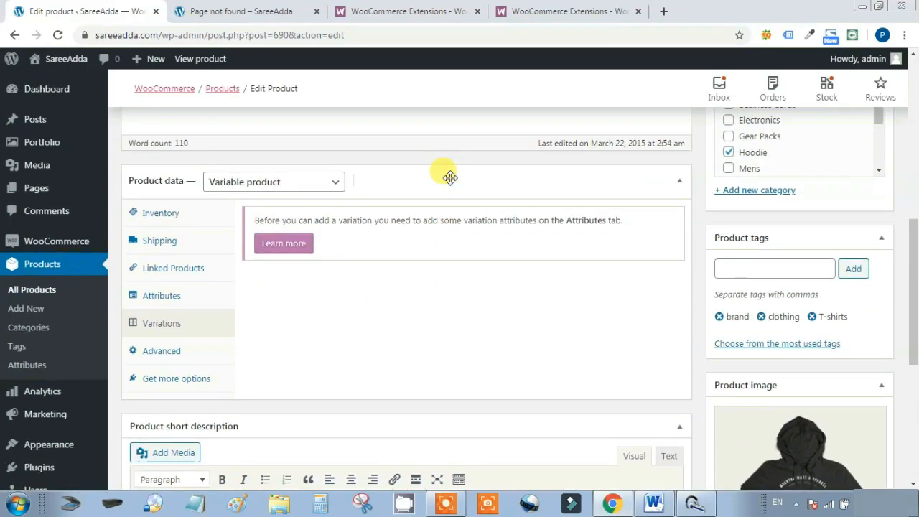
left_click(182, 354)
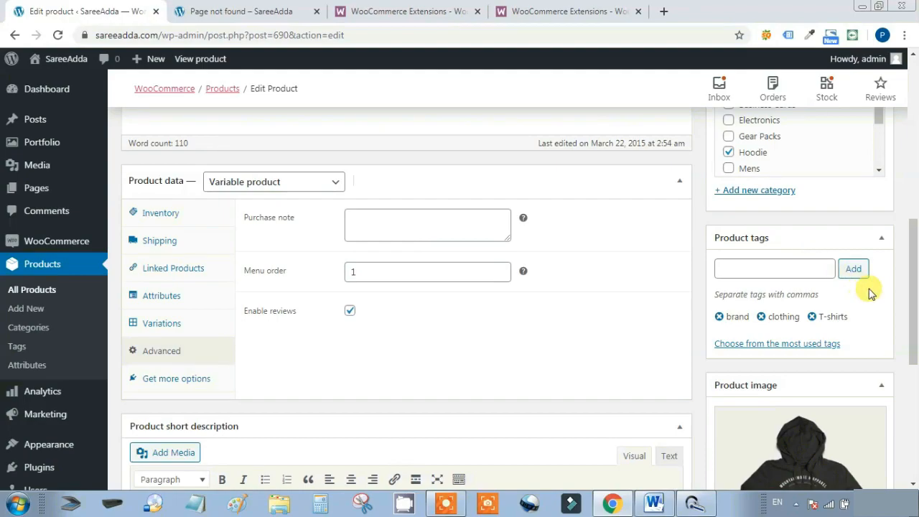
left_click_drag(912, 308, 908, 332)
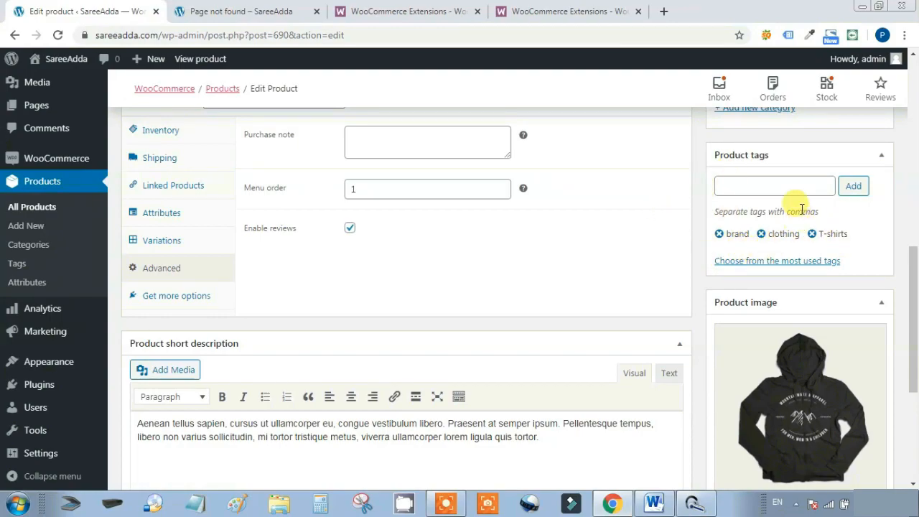
left_click_drag(913, 301, 914, 441)
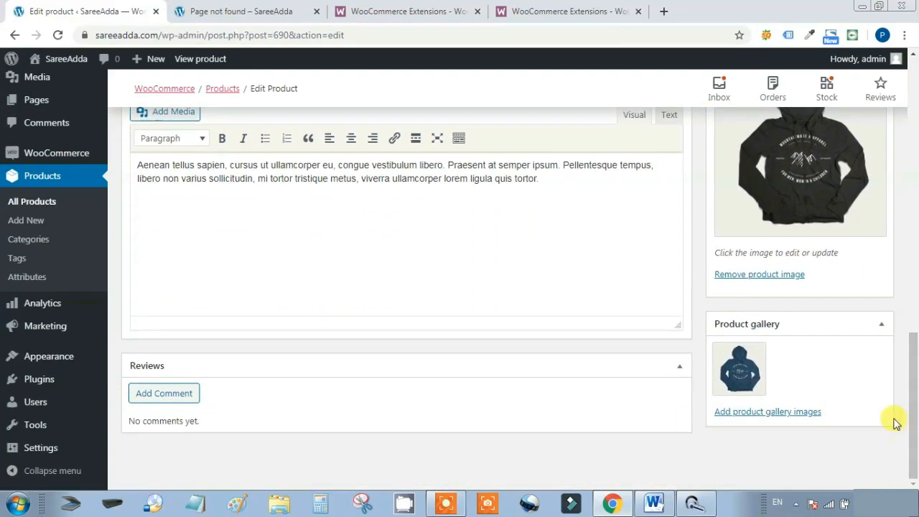
mouse_move(740, 352)
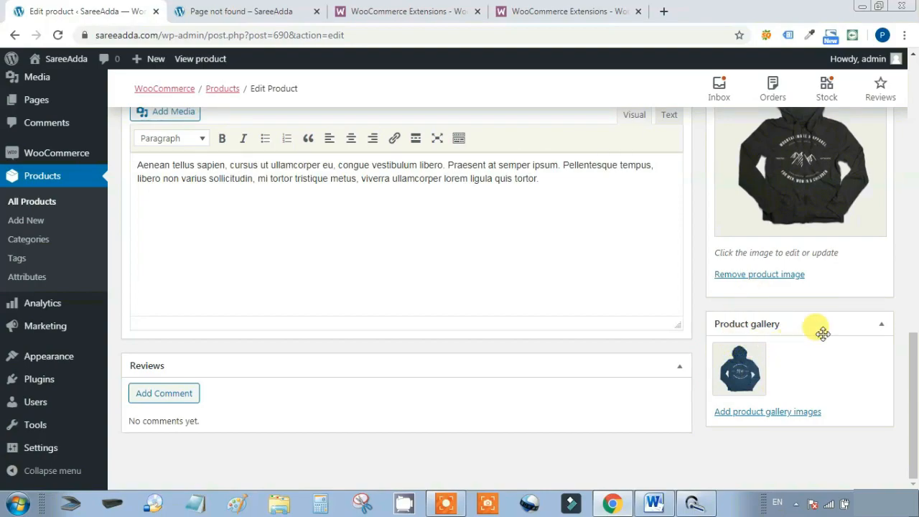
left_click_drag(916, 385, 916, 106)
left_click(841, 285)
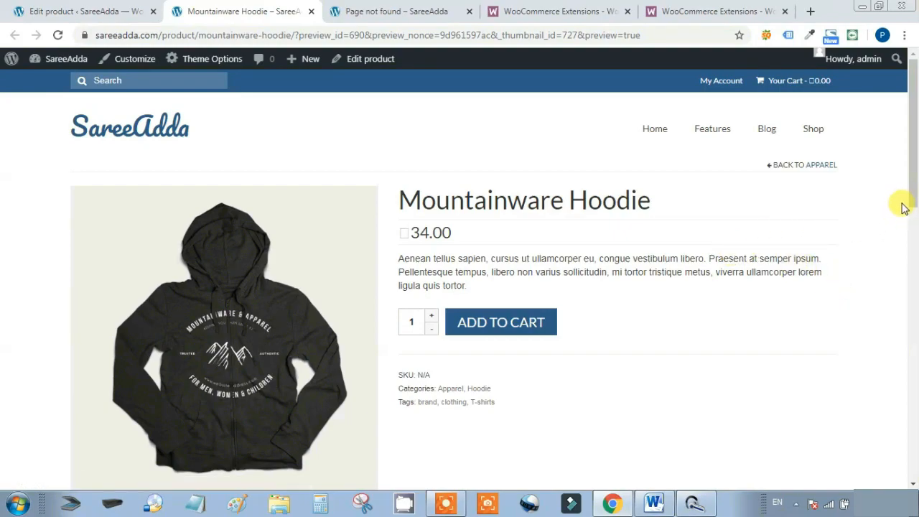
Switch from the hoodie preview back to the WordPress Dashboard tab
left_click_drag(909, 191, 915, 153)
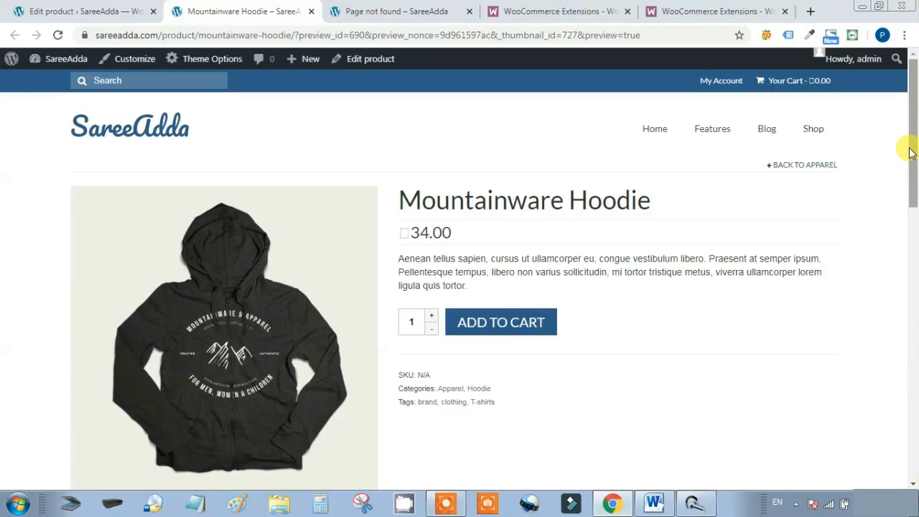
left_click(79, 11)
mouse_move(72, 325)
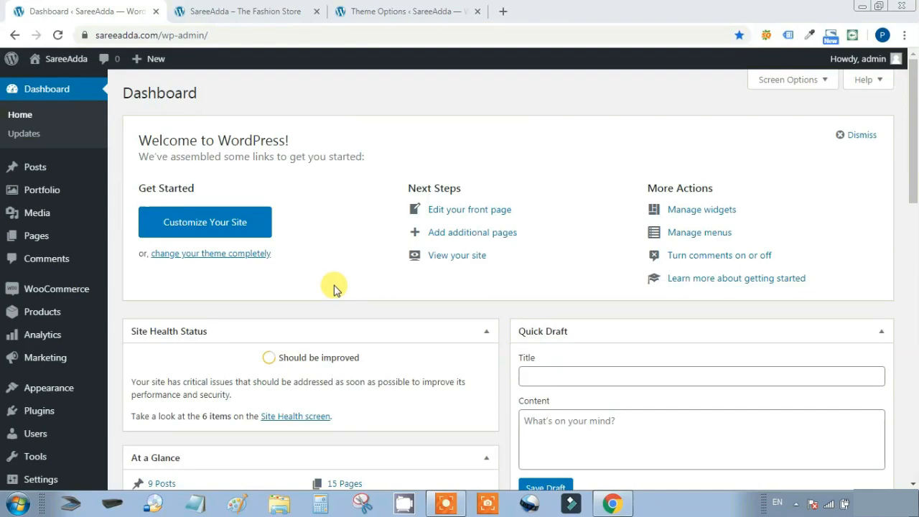
Move Page Content into the enabled home sections, save Theme Options, and close that tab
mouse_move(54, 394)
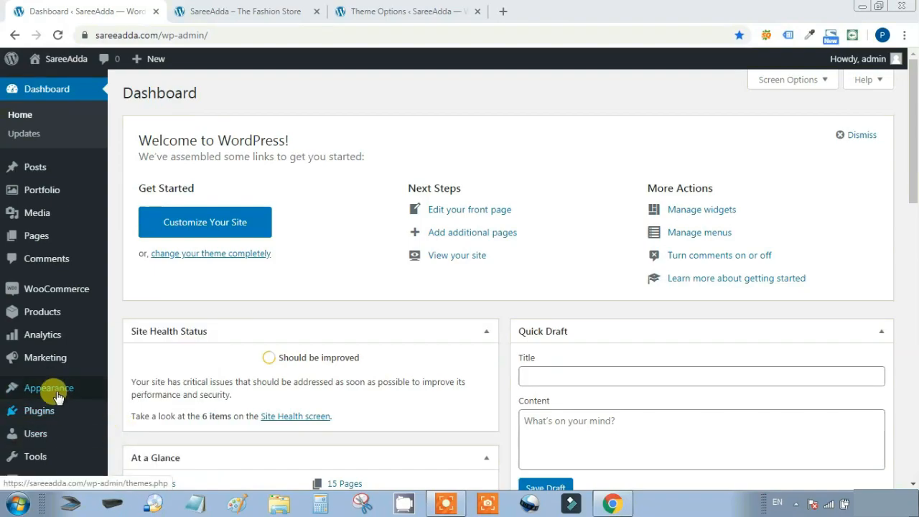
left_click(126, 434)
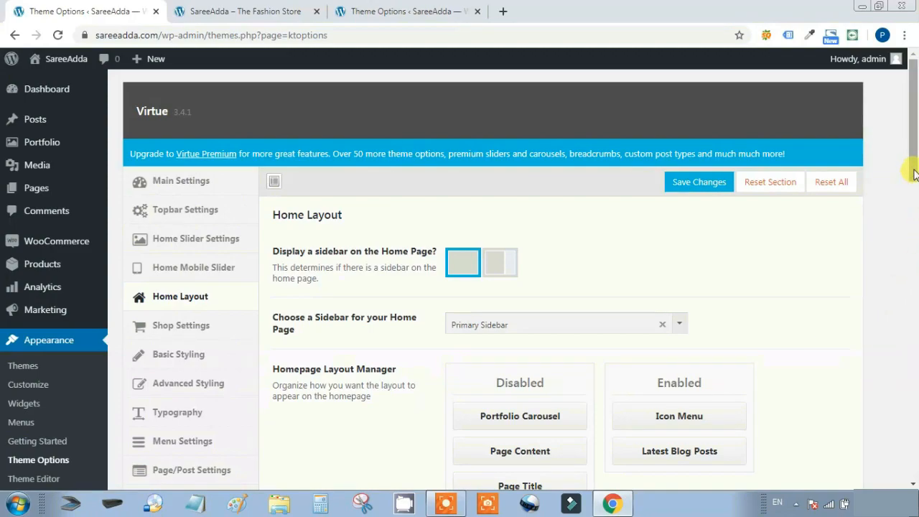
scroll(912, 208, "down", 3)
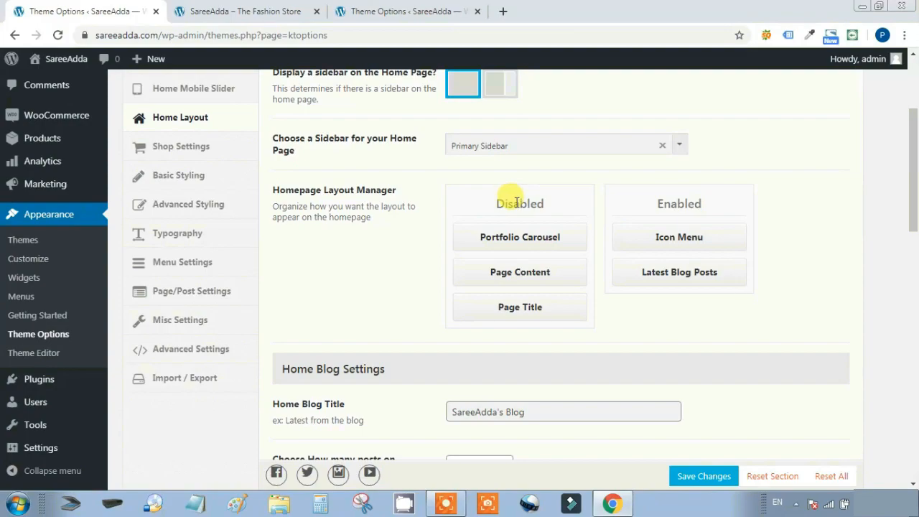
left_click_drag(507, 273, 666, 307)
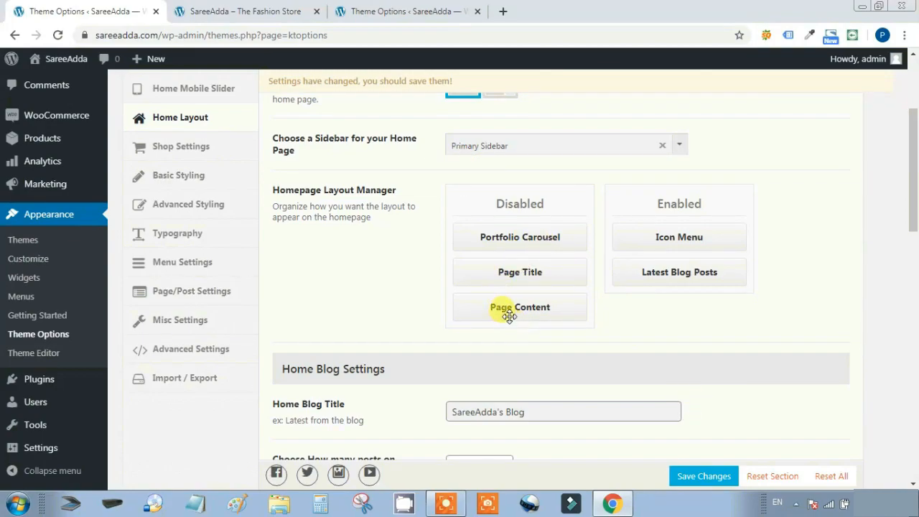
left_click_drag(520, 308, 687, 240)
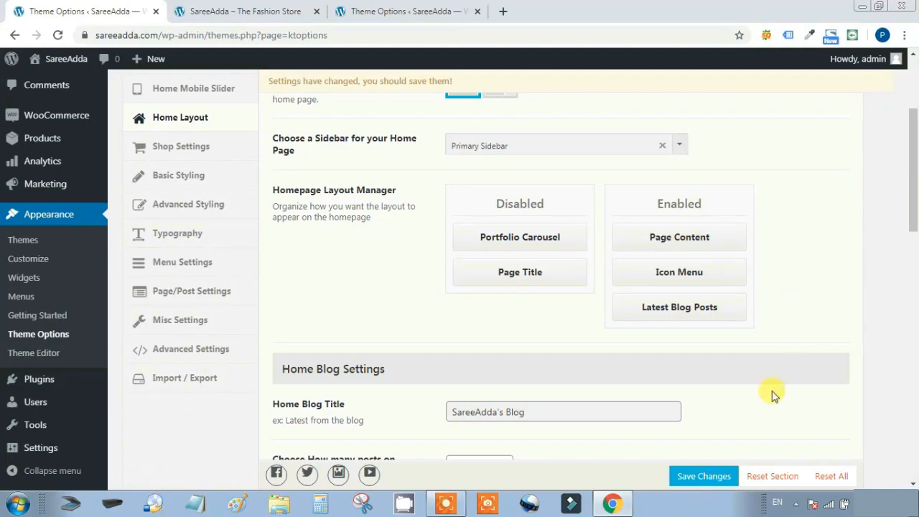
left_click(711, 480)
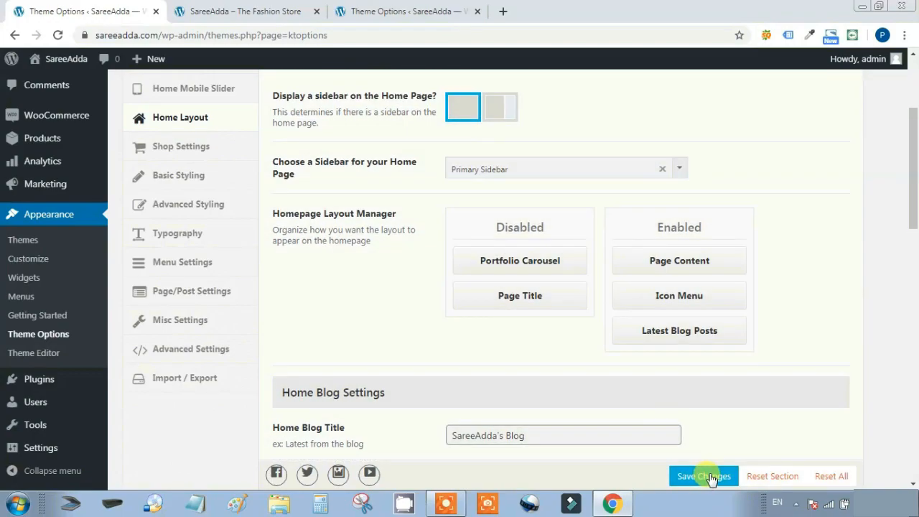
key("ctrl+w")
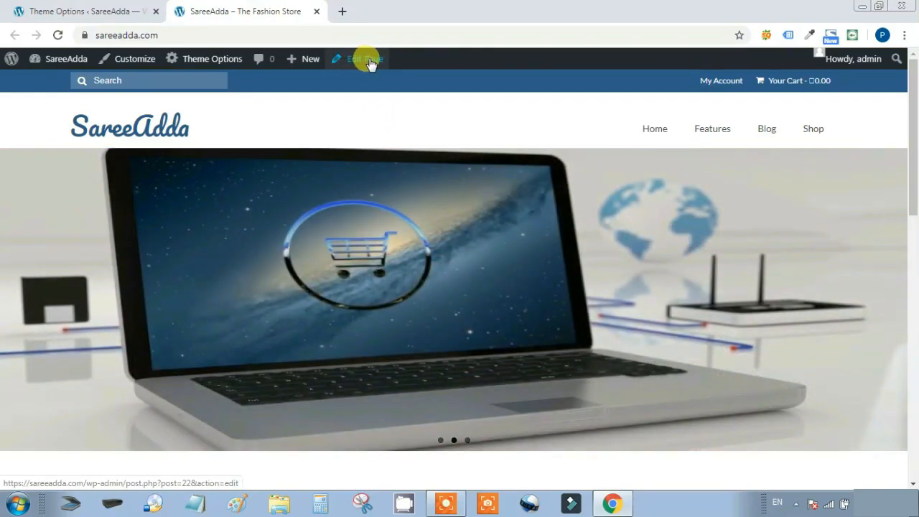
Open the Home page in the block editor from the storefront's Edit Page link
left_click(369, 63)
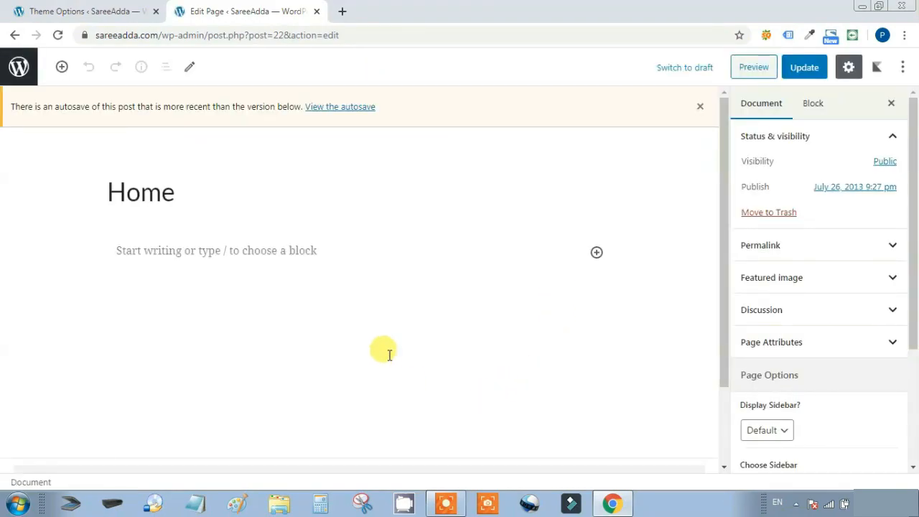
Add an empty Advanced Heading block followed by a WooCommerce Best Selling Products block
left_click(597, 253)
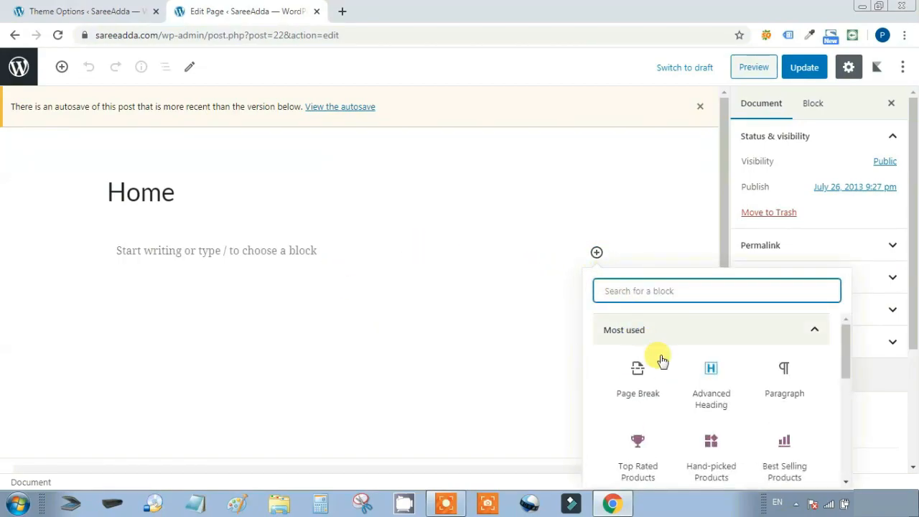
left_click(714, 386)
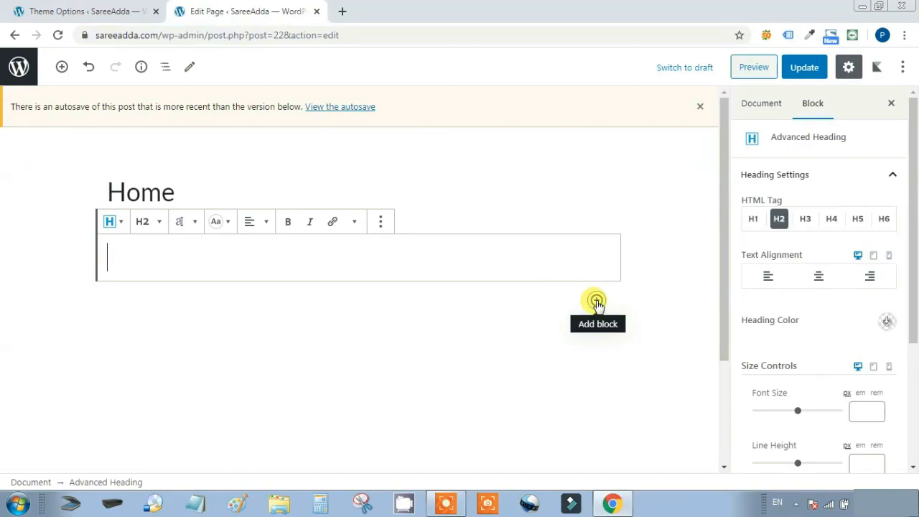
left_click(596, 300)
left_click_drag(845, 140, 845, 242)
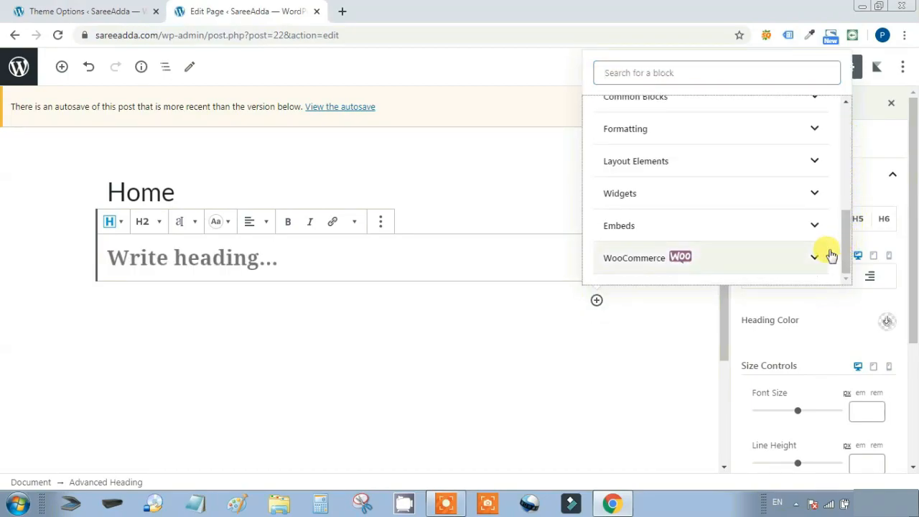
left_click(815, 260)
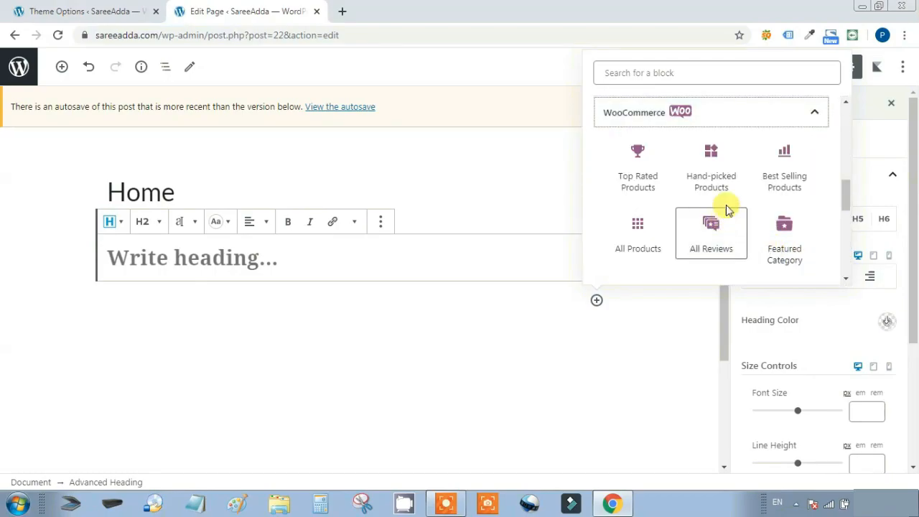
scroll(747, 195, "up", 3)
scroll(751, 197, "down", 3)
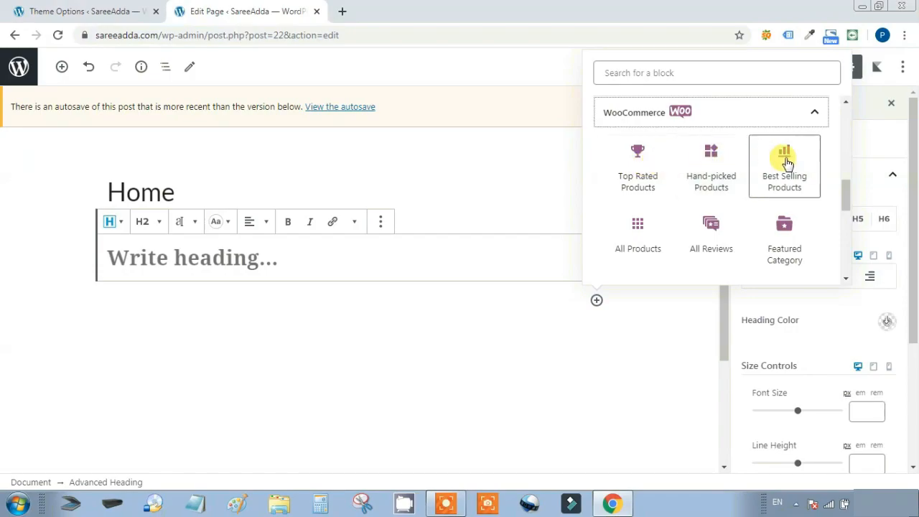
scroll(776, 206, "down", 3)
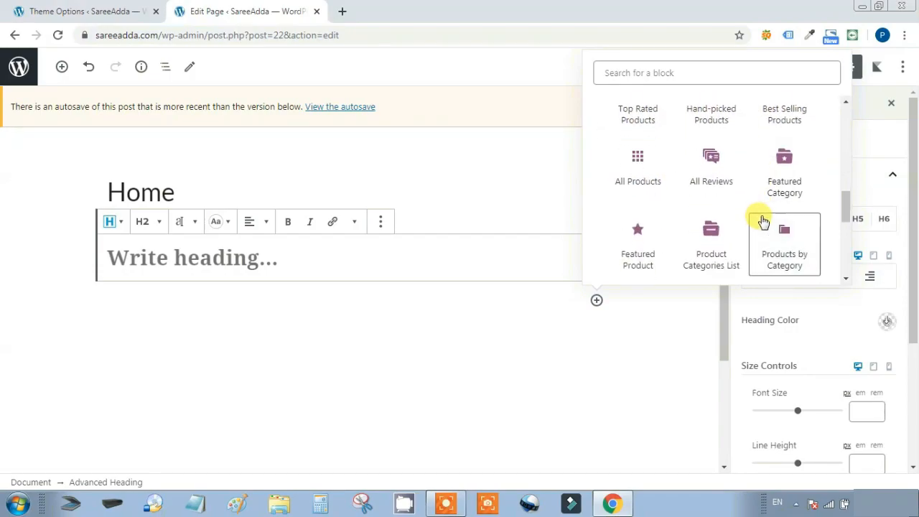
scroll(747, 214, "down", 2)
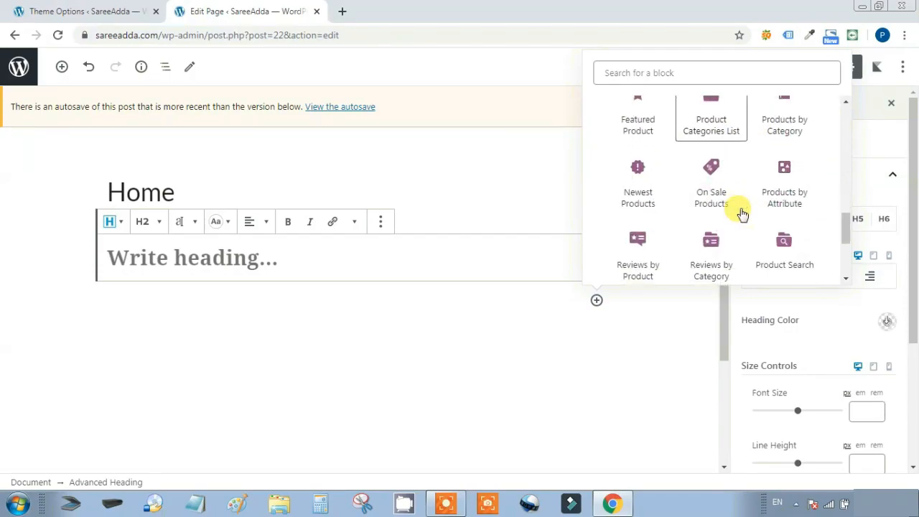
scroll(742, 214, "down", 2)
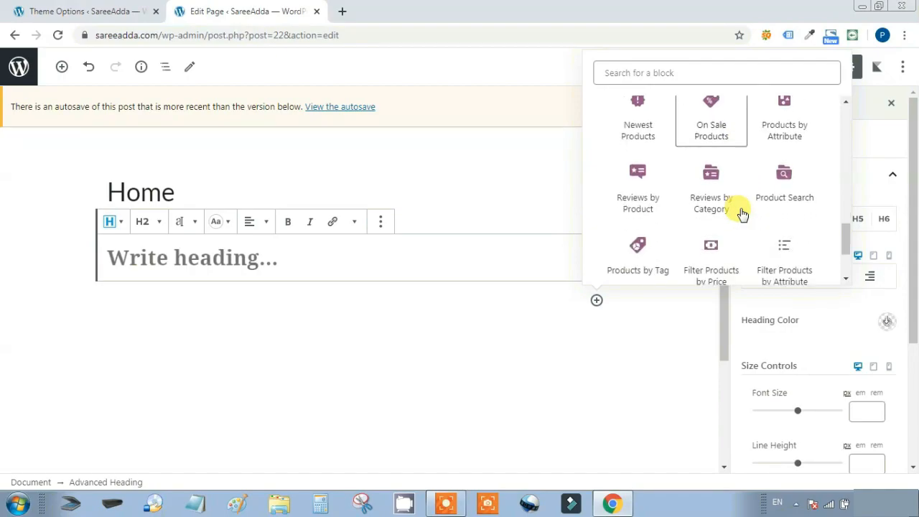
scroll(742, 214, "down", 2)
scroll(742, 214, "down", 1)
scroll(742, 214, "up", 5)
scroll(742, 214, "up", 1)
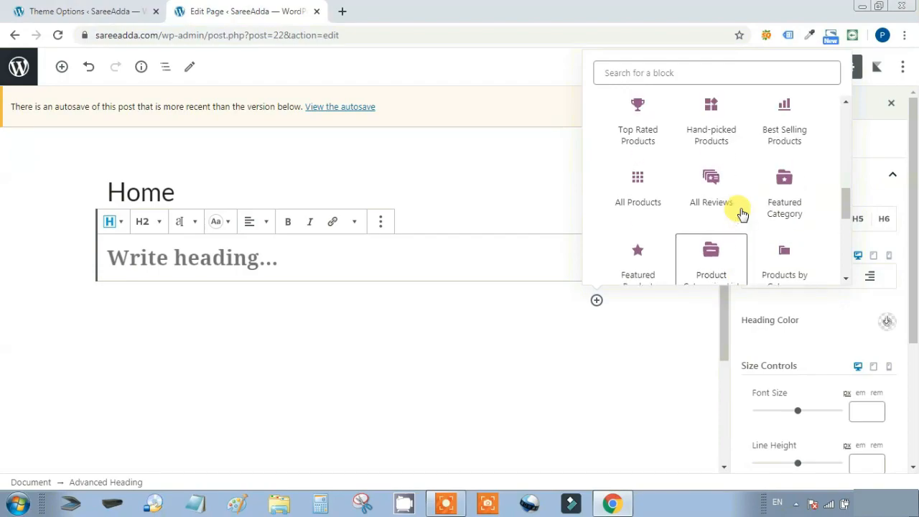
scroll(742, 214, "up", 1)
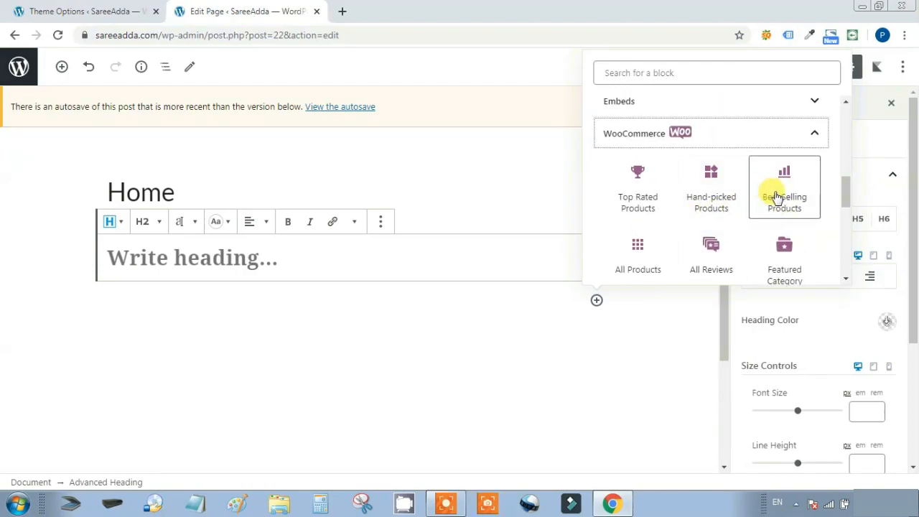
left_click(783, 198)
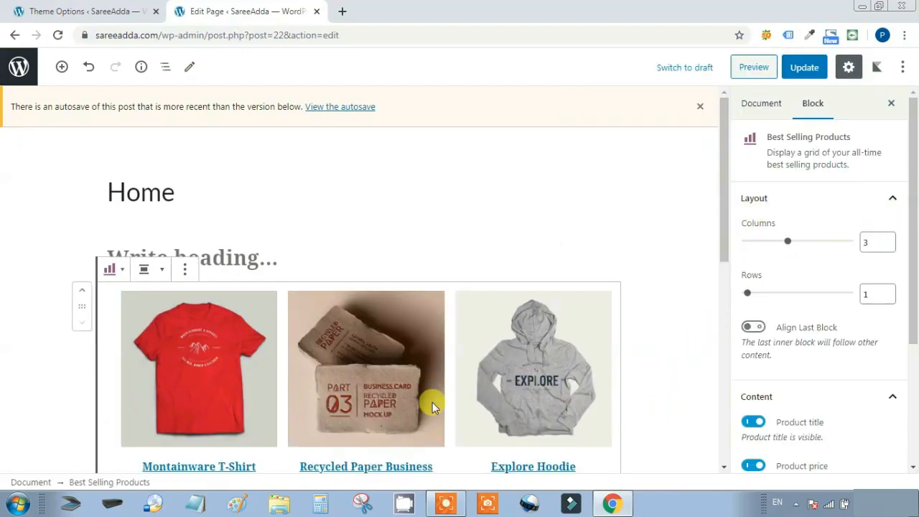
Set the Best Selling Products grid to 4 columns and 2 rows
scroll(599, 351, "down", 2)
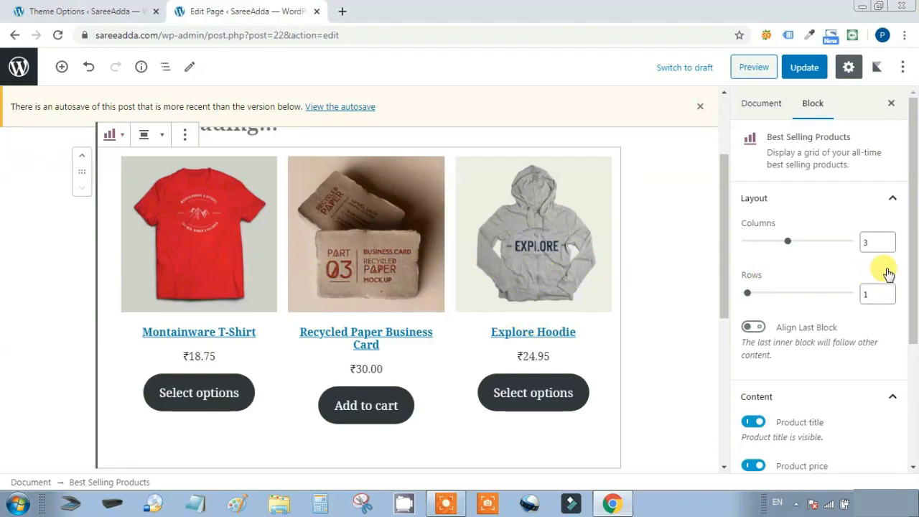
left_click_drag(797, 244, 807, 242)
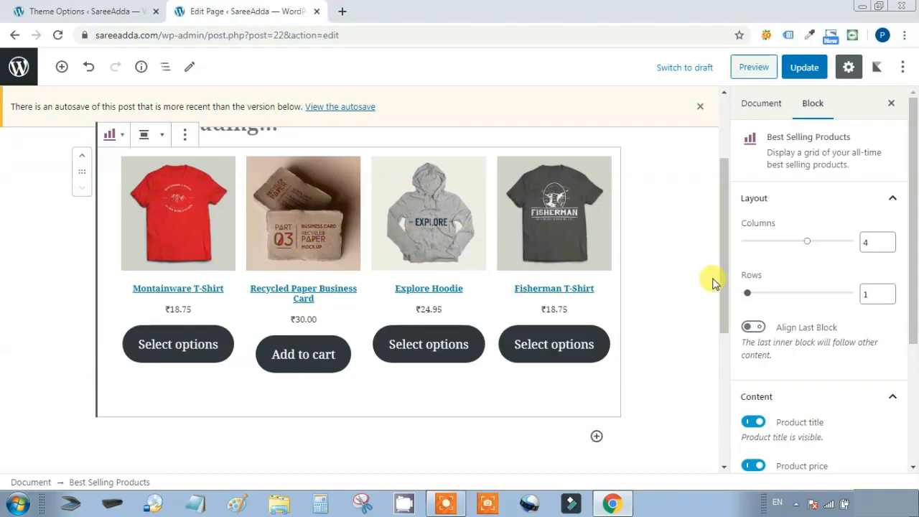
left_click_drag(748, 296, 760, 297)
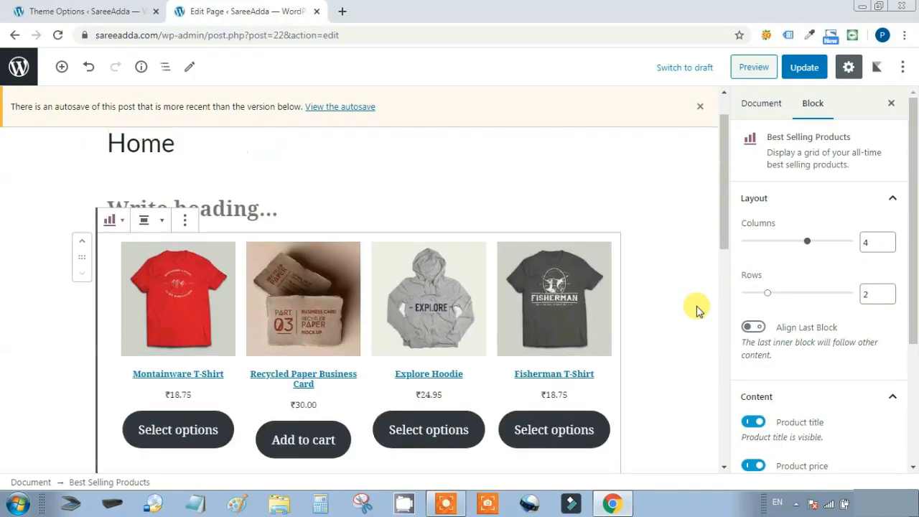
Type 'Best Selling Products' into the empty heading above the product grid
left_click(244, 255)
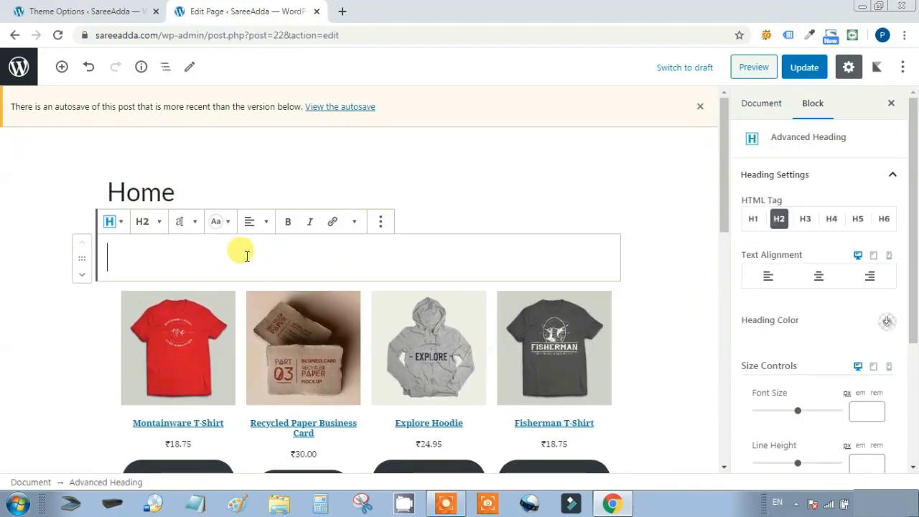
type("Best Selling Products")
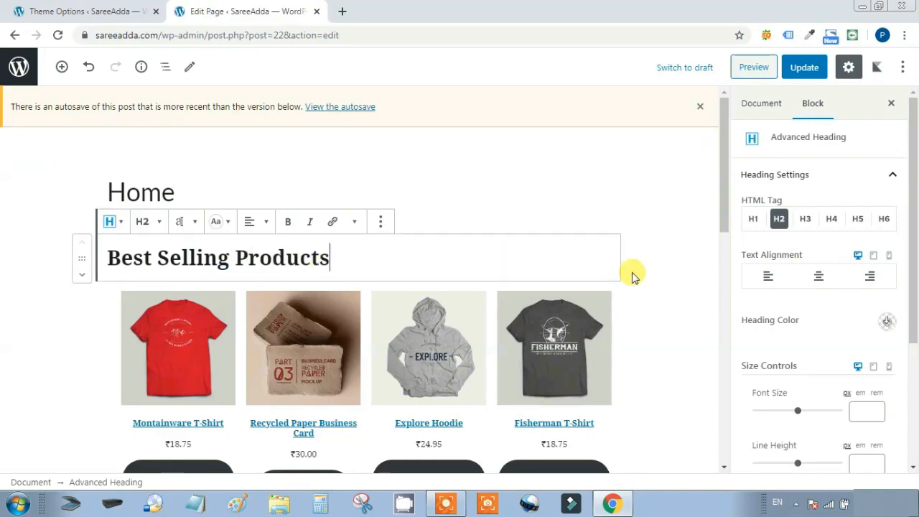
scroll(668, 277, "down", 6)
scroll(668, 276, "down", 3)
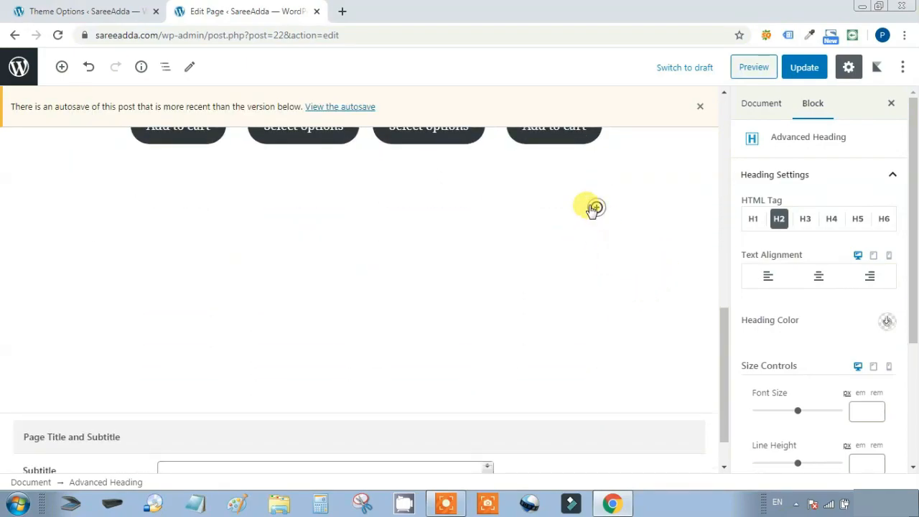
left_click(595, 207)
Add a new heading and a Top Rated Products grid with 4 columns and 2 rows
left_click(701, 340)
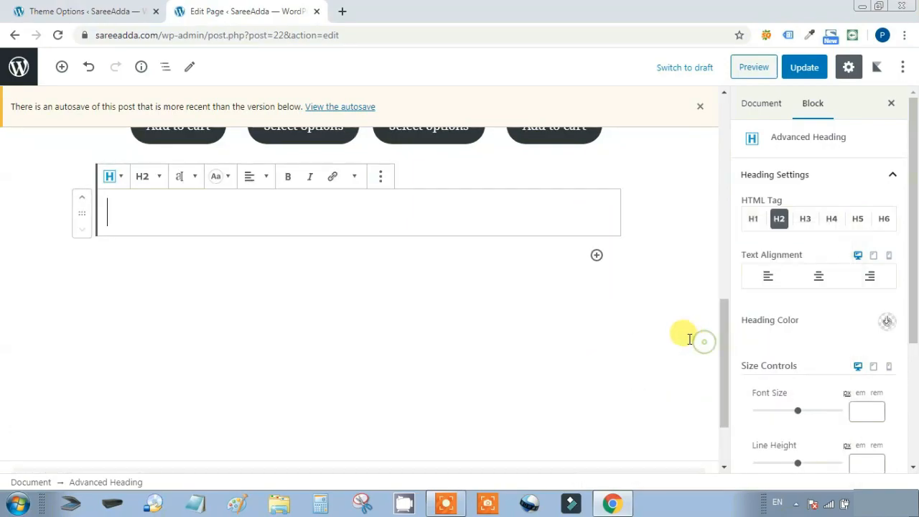
left_click(597, 256)
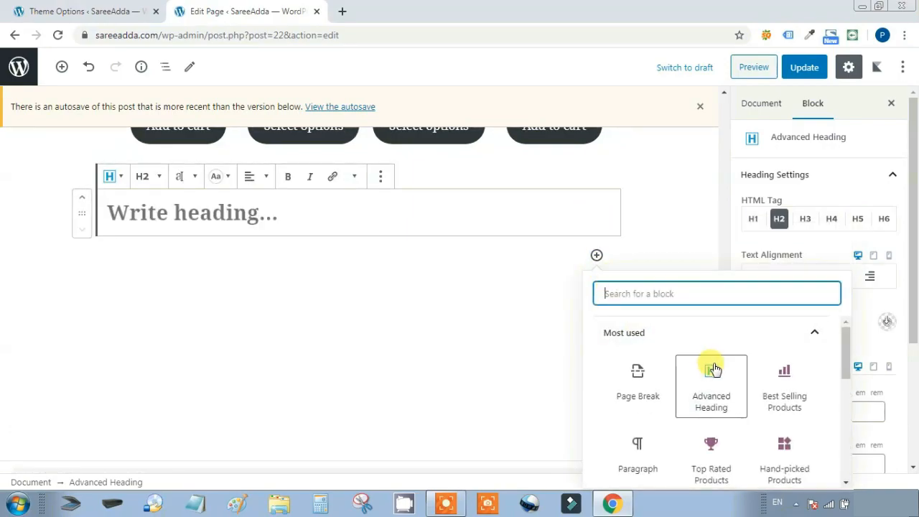
scroll(711, 370, "down", 10)
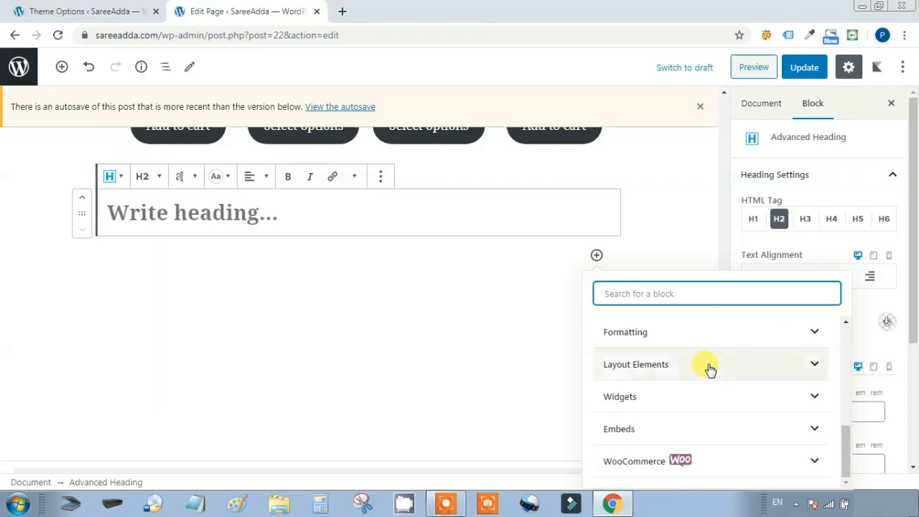
left_click(810, 464)
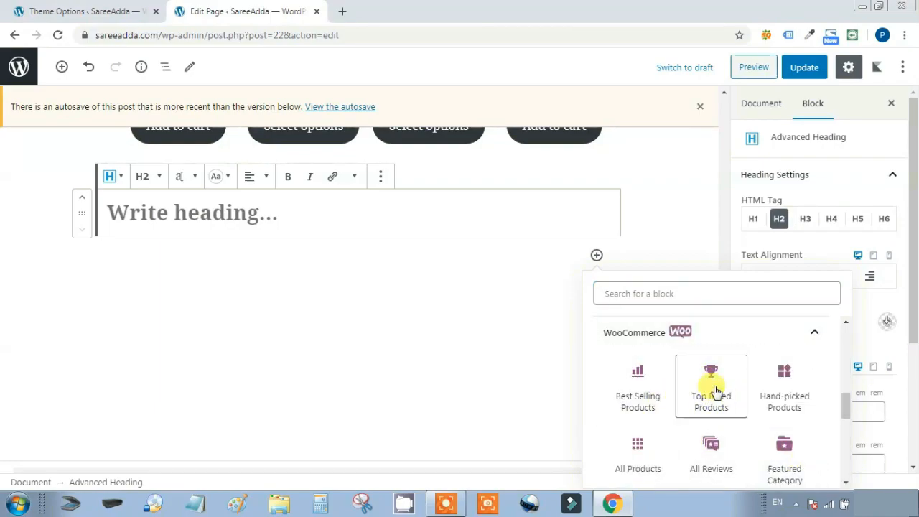
left_click(711, 388)
left_click_drag(788, 241, 815, 246)
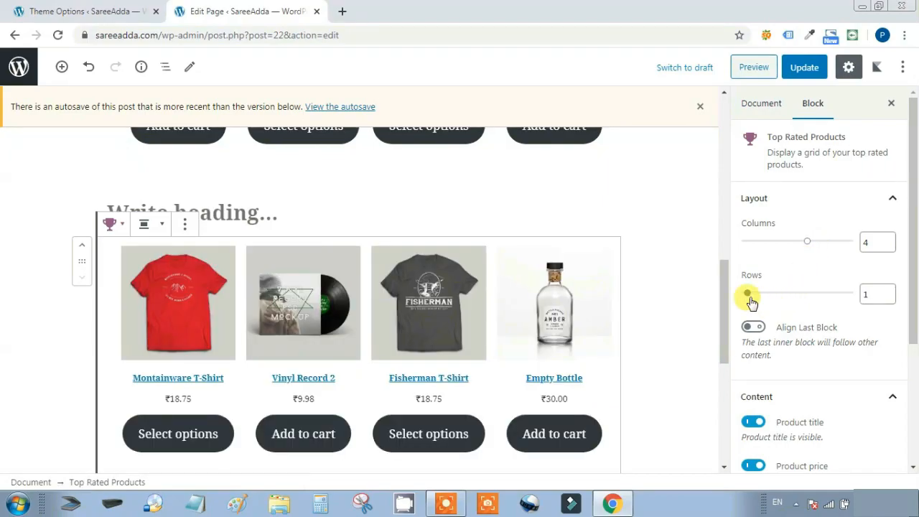
left_click_drag(755, 297, 766, 294)
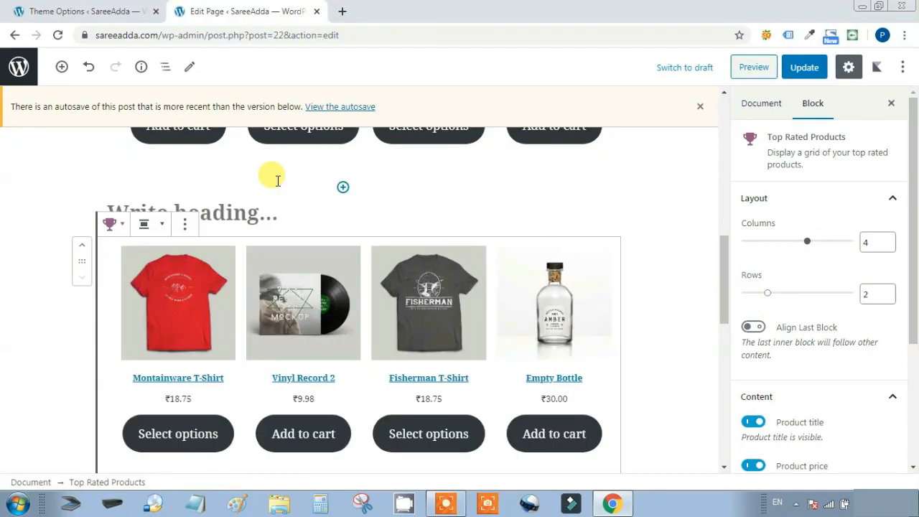
Title the heading above the grid 'Top Rated Product'
left_click(236, 209)
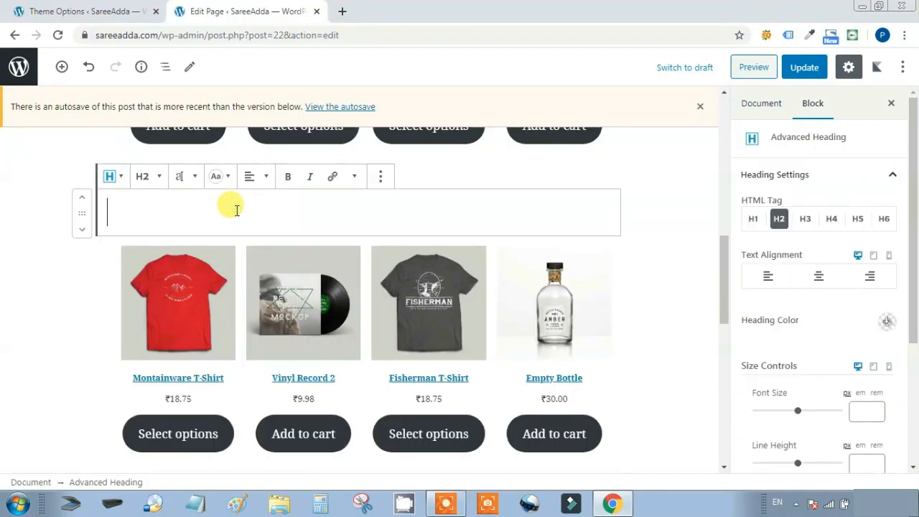
type("Top Rated Products")
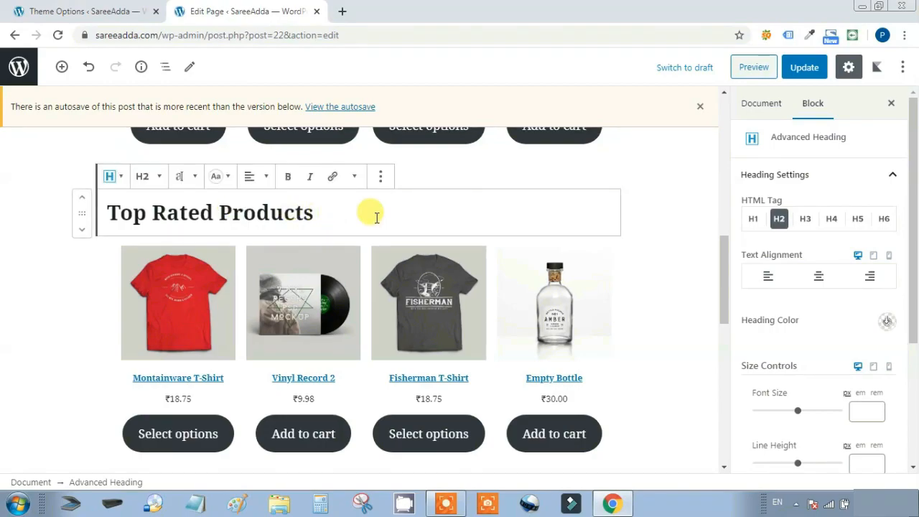
scroll(462, 263, "down", 7)
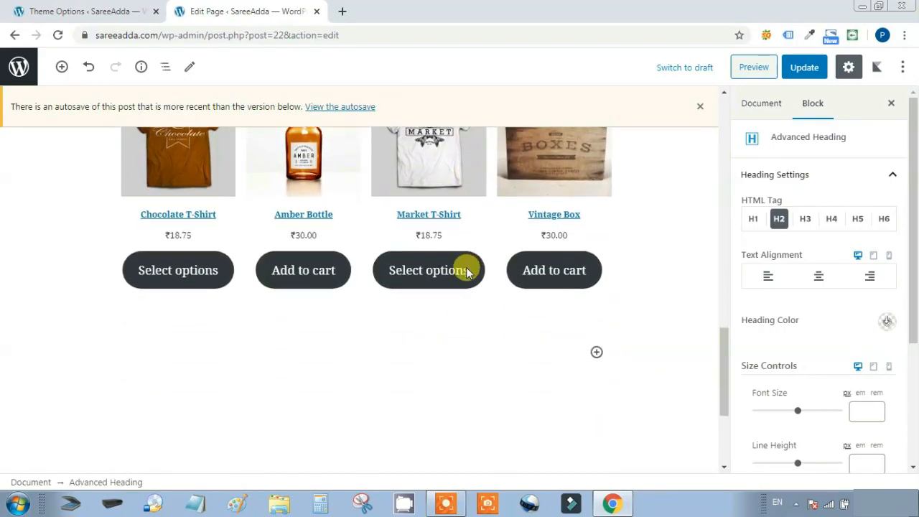
left_click(596, 286)
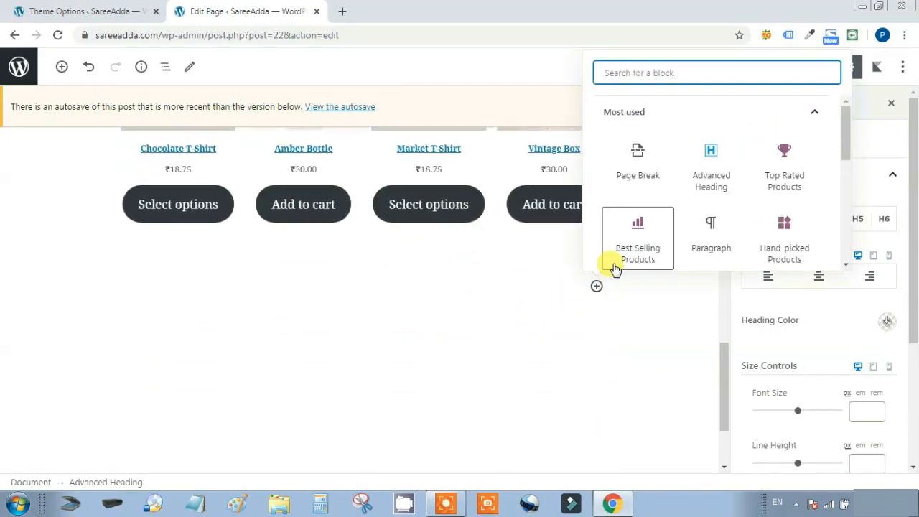
Insert an empty Advanced Heading and a Hand-picked Products block beneath it
left_click(710, 171)
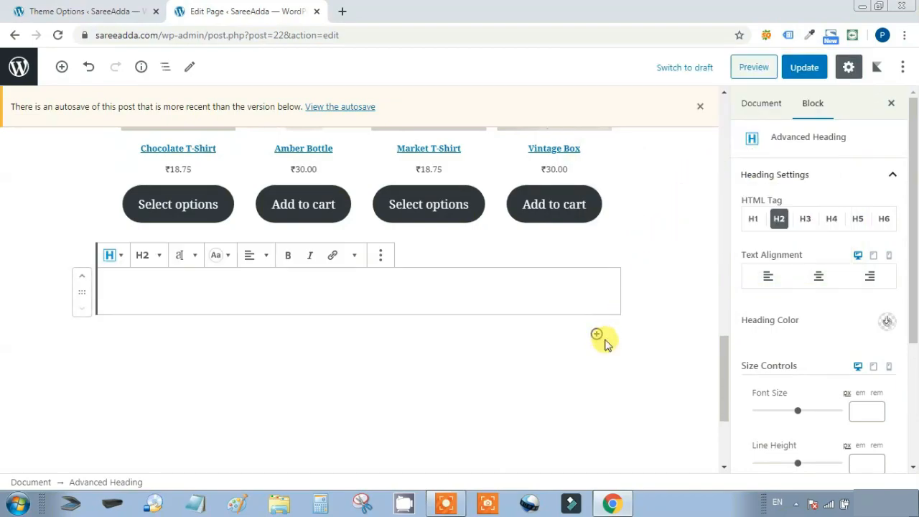
left_click(597, 334)
scroll(694, 230, "down", 6)
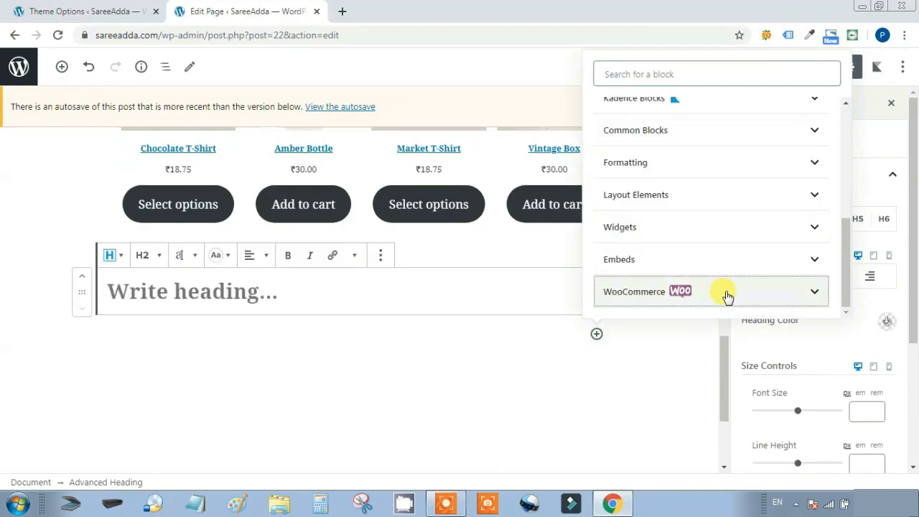
left_click(725, 293)
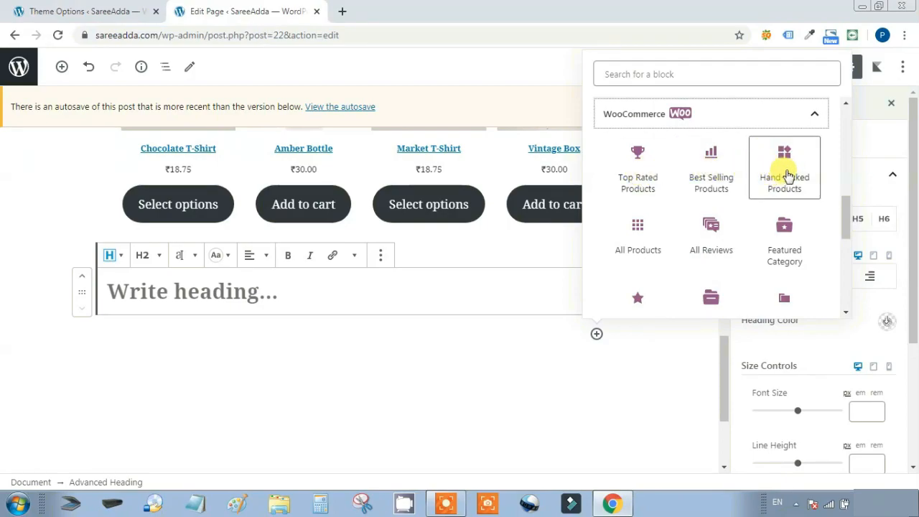
left_click(788, 176)
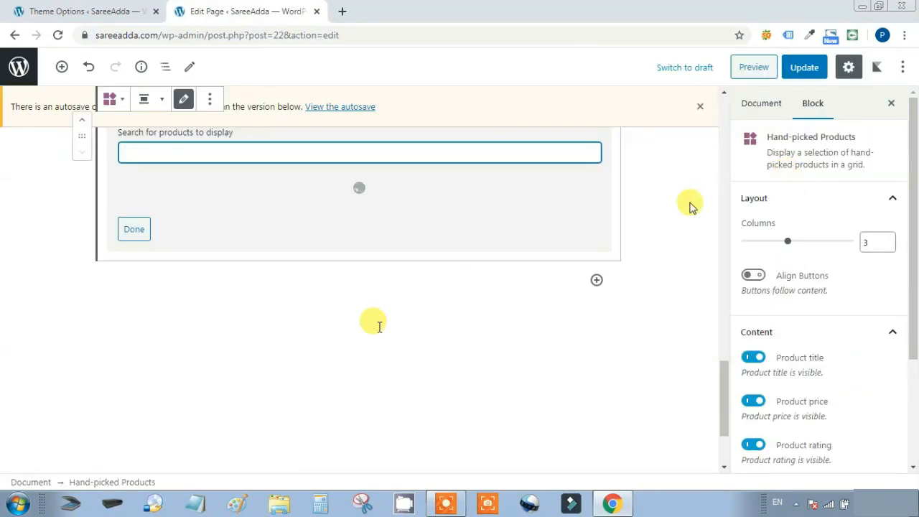
Choose only Chocolate T-Shirt for the Hand-picked Products block
scroll(395, 322, "down", 2)
scroll(396, 322, "down", 3)
scroll(395, 322, "up", 5)
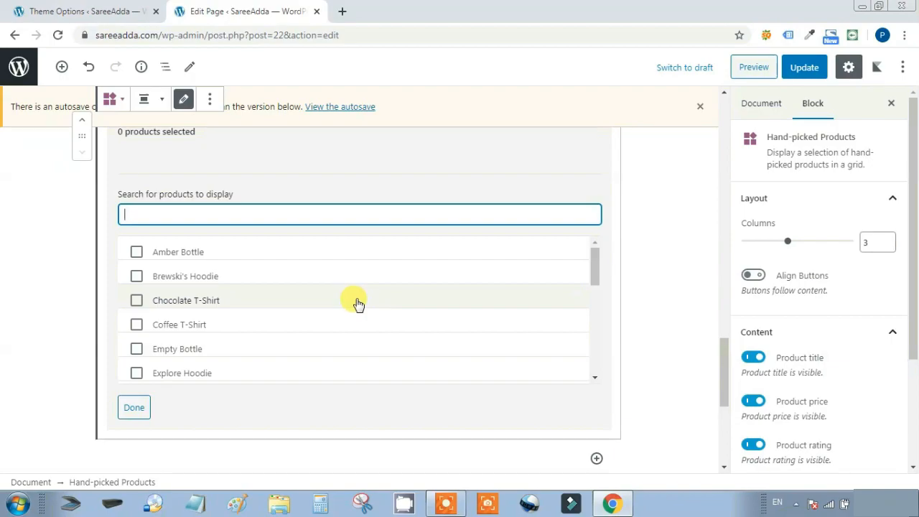
left_click(357, 302)
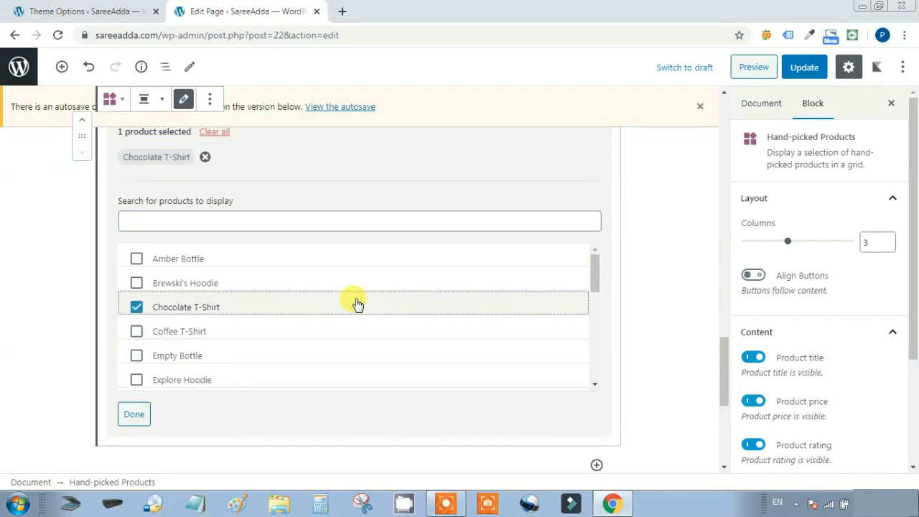
left_click(133, 414)
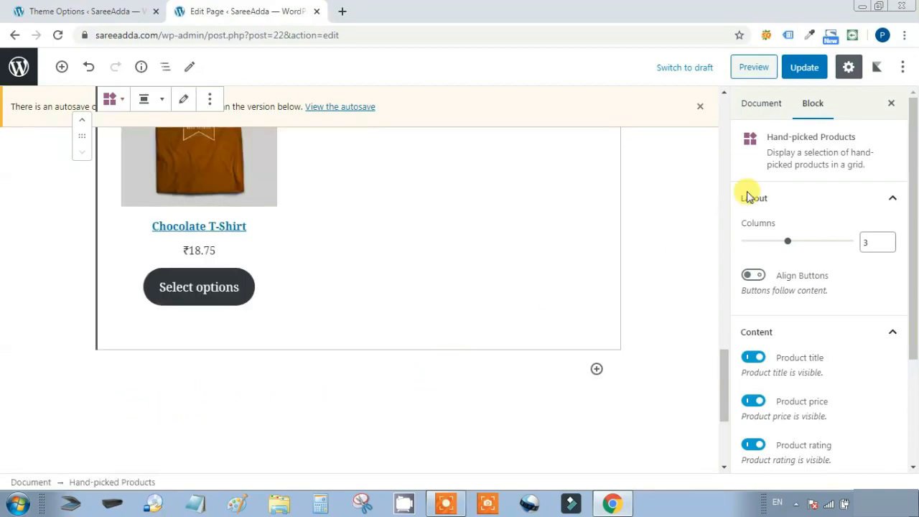
Preview the Home page, confirm Chocolate T-Shirt shows, then return to the editor
left_click(755, 68)
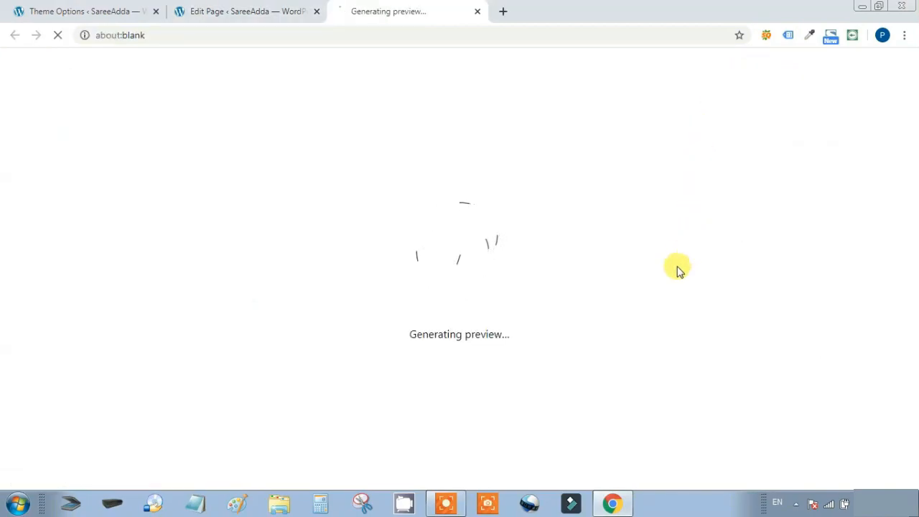
scroll(678, 267, "down", 7)
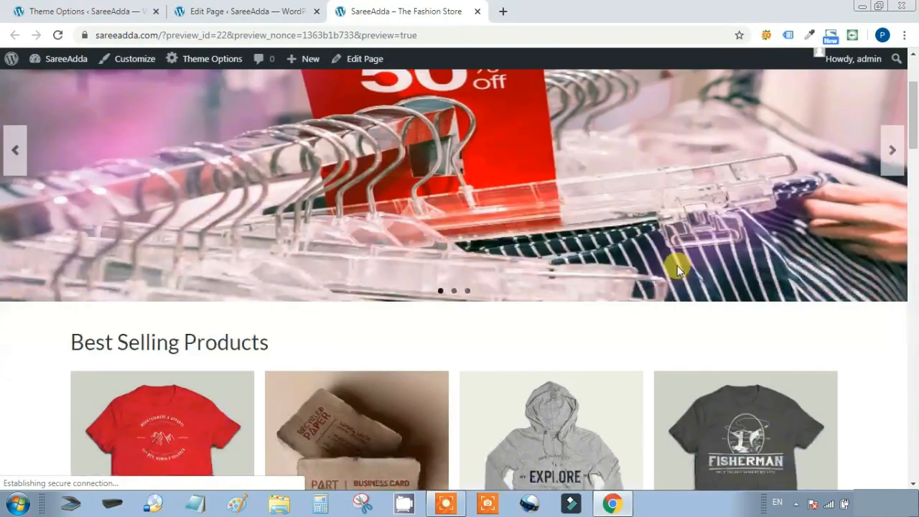
scroll(559, 250, "down", 4)
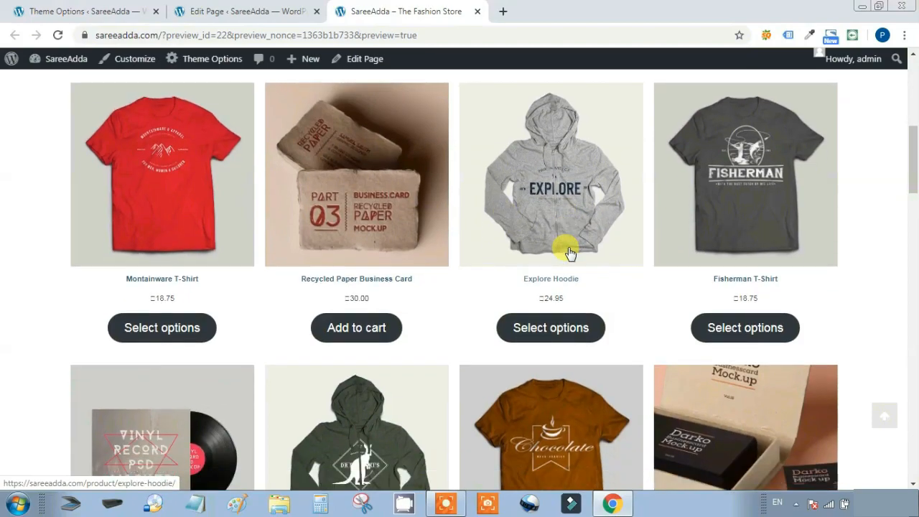
scroll(613, 246, "down", 4)
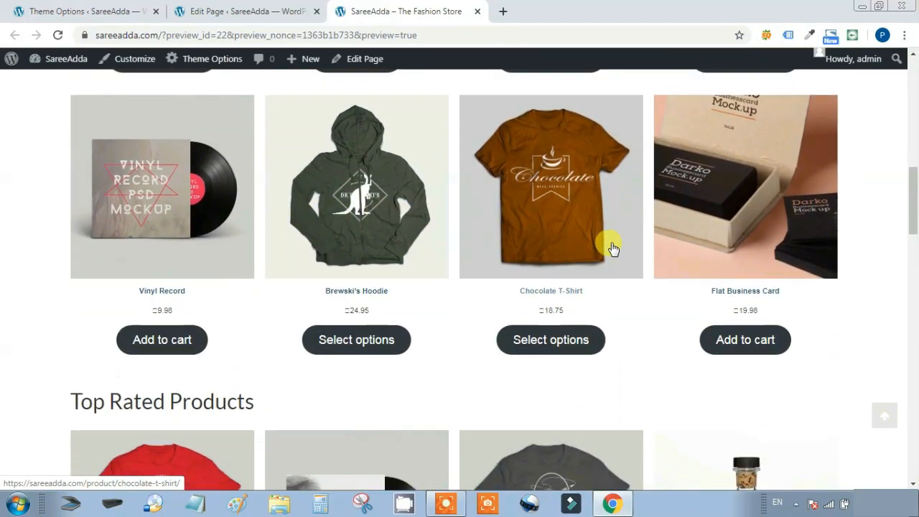
scroll(671, 221, "down", 8)
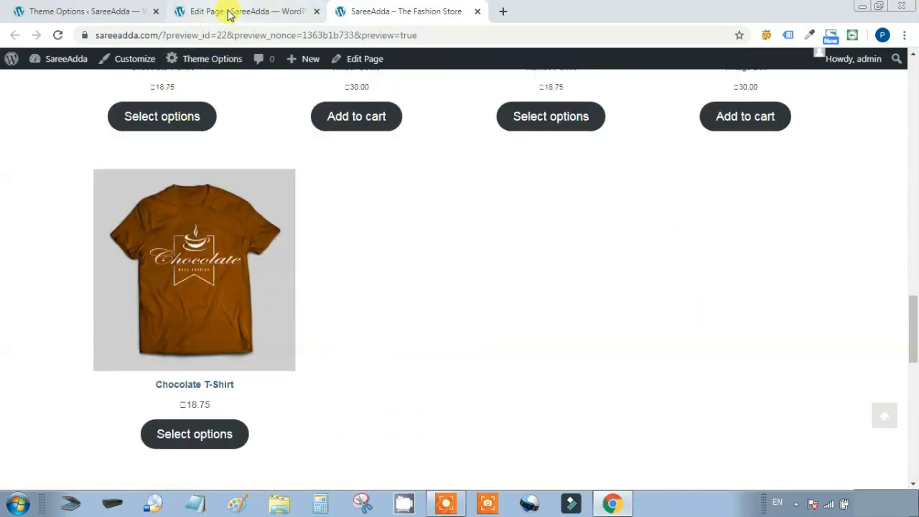
left_click(260, 13)
scroll(453, 285, "up", 2)
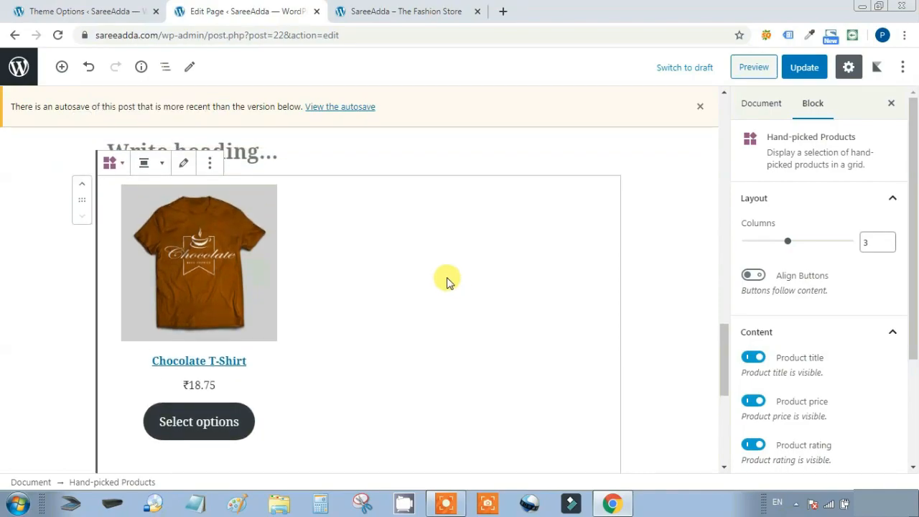
scroll(440, 279, "up", 2)
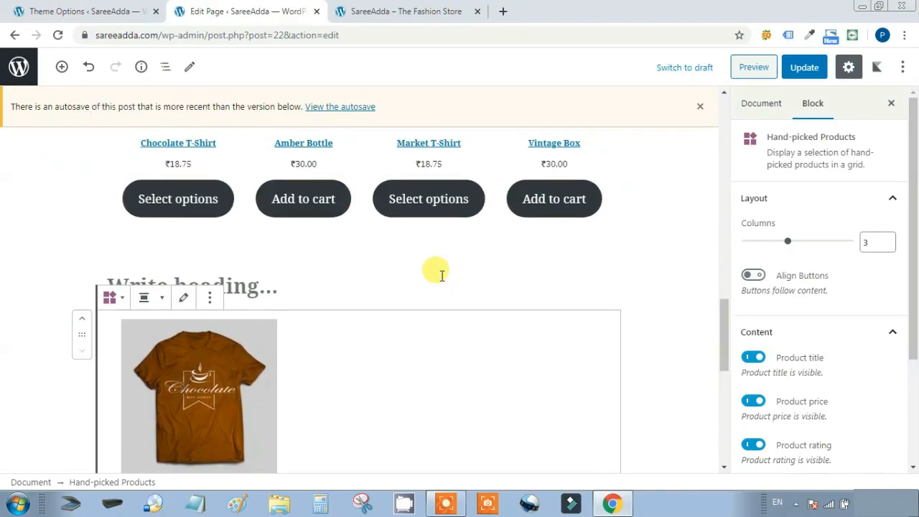
Title the empty heading 'Our Hand Picked Products'
scroll(428, 285, "down", 1)
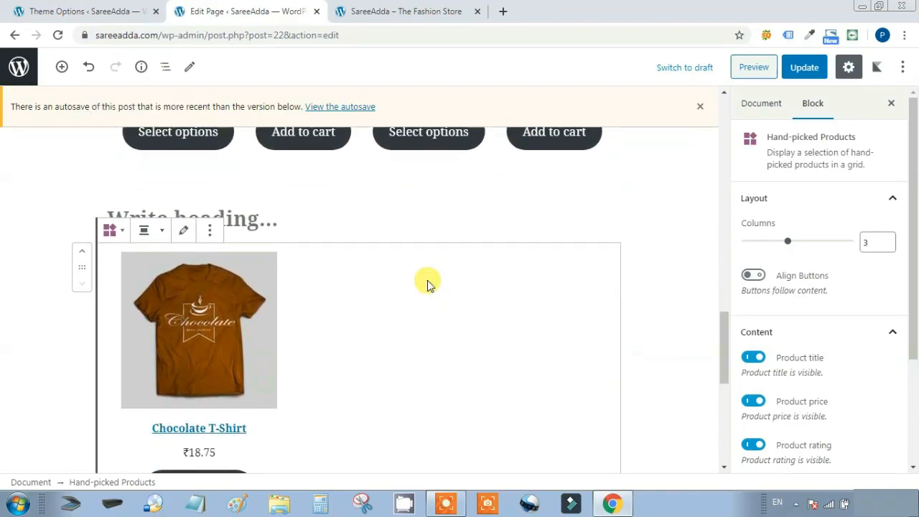
left_click(249, 219)
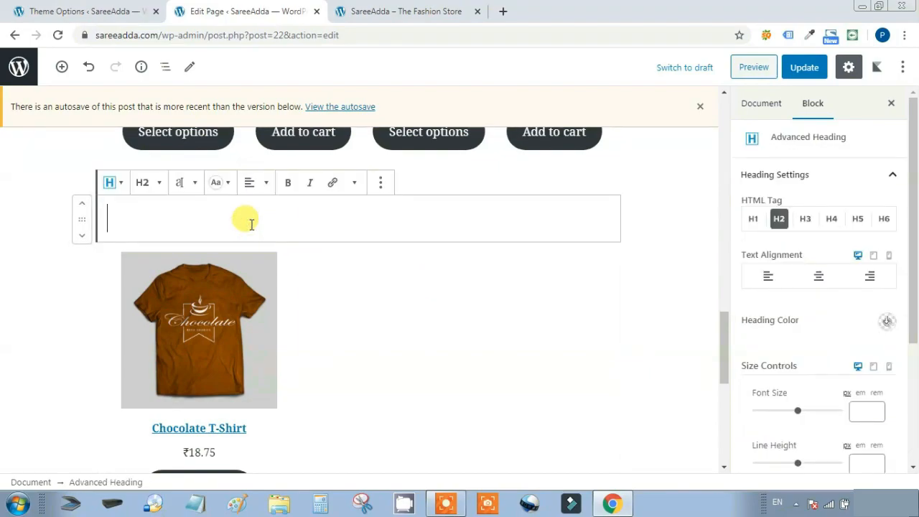
type("Our Hand Picked Products")
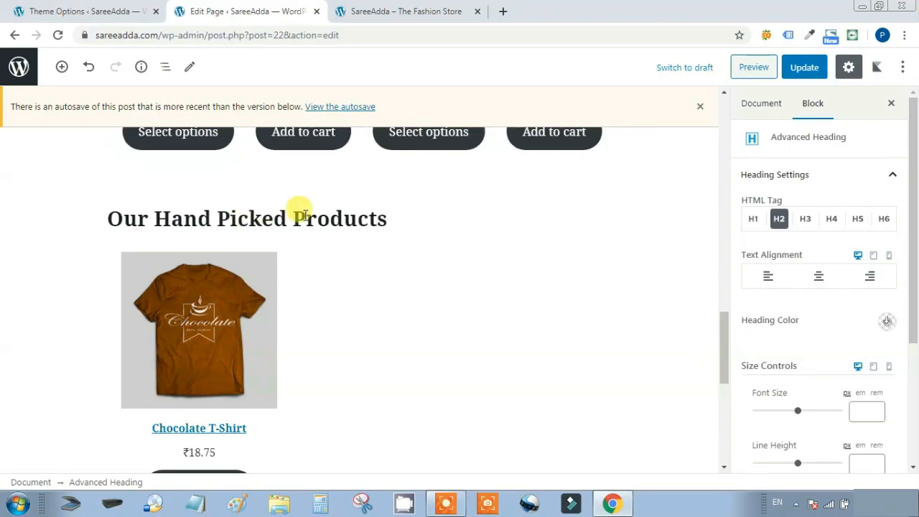
Remove the existing Hand-picked Products block
left_click(367, 298)
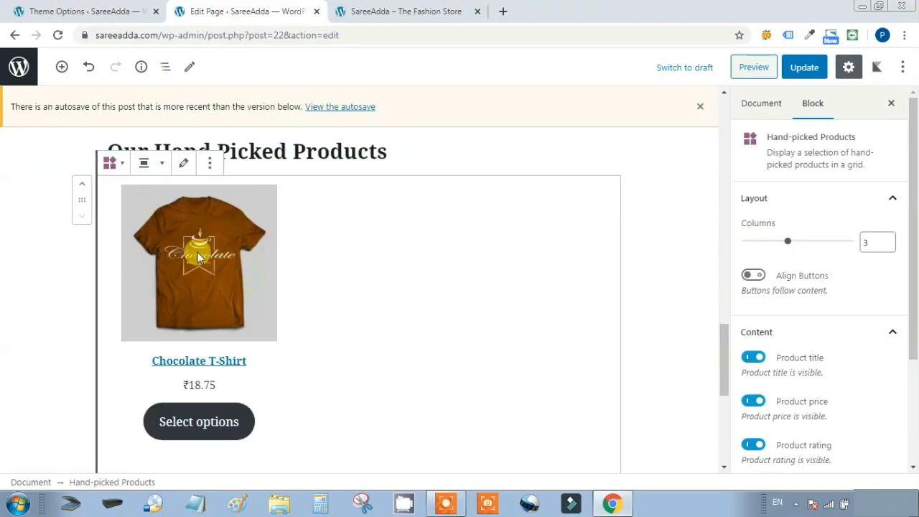
left_click(209, 163)
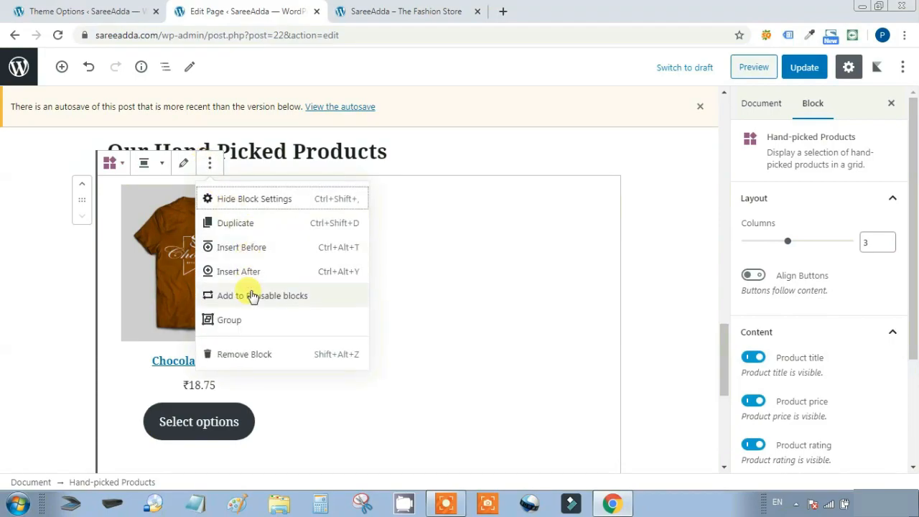
left_click(251, 355)
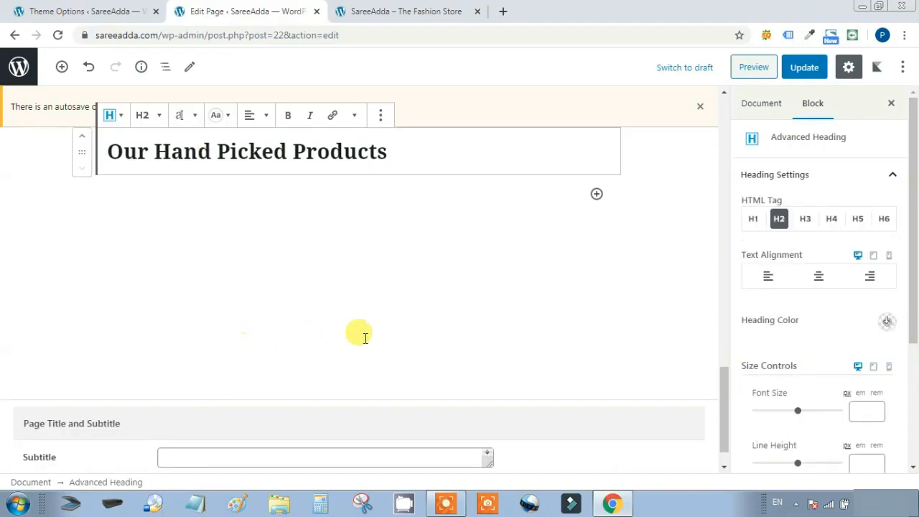
Insert a new Hand-picked Products block below the heading
left_click(596, 193)
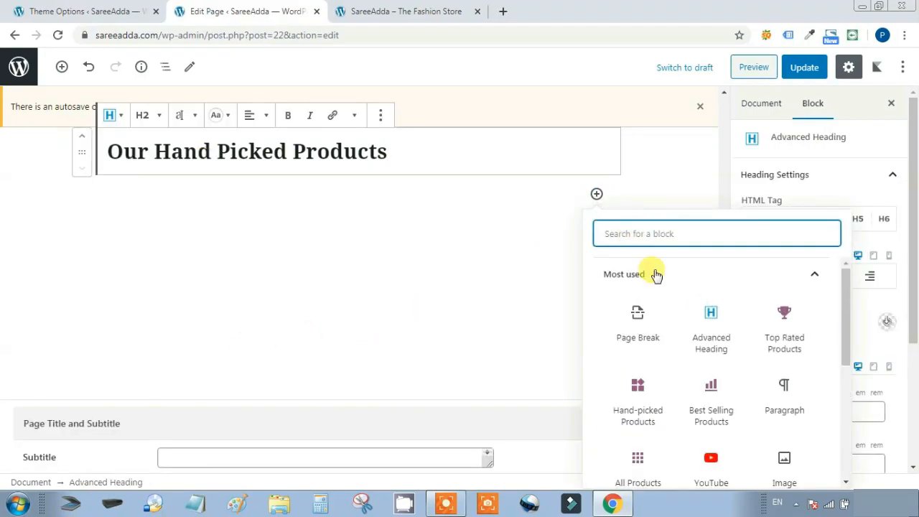
scroll(688, 322, "down", 3)
scroll(689, 330, "down", 1)
left_click(692, 464)
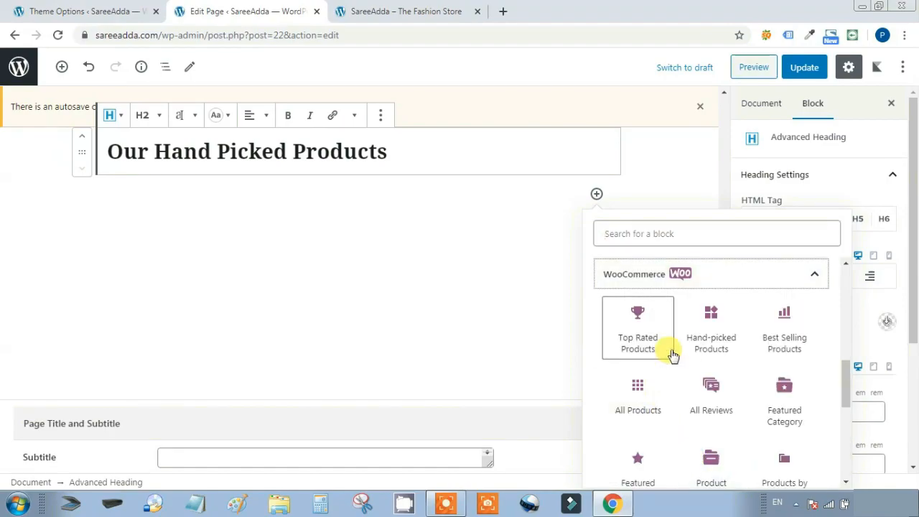
left_click(712, 320)
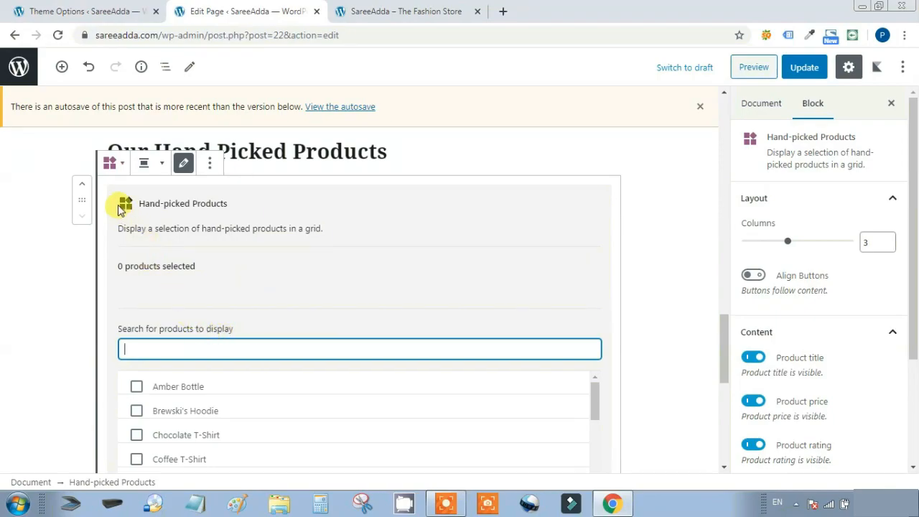
scroll(374, 290, "down", 2)
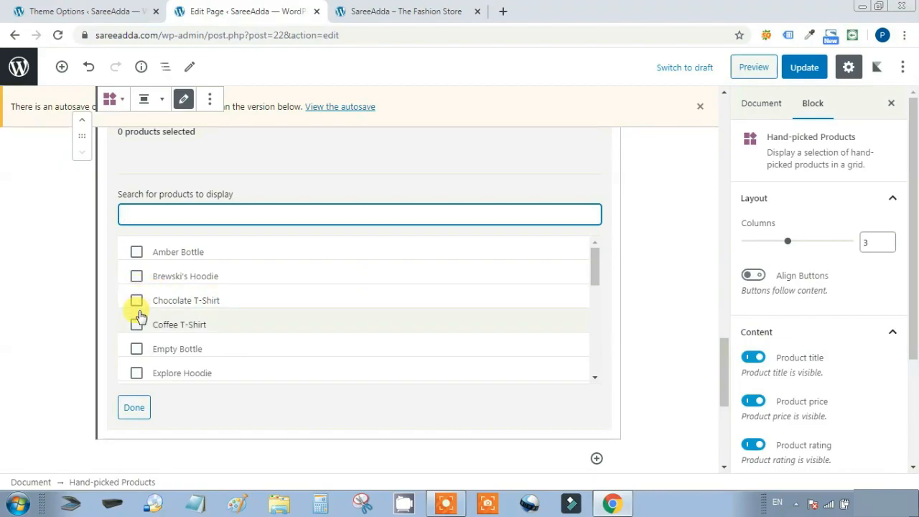
Pick Chocolate T-Shirt, Coffee T-Shirt, Brewski's Hoodie, Flat Business Card, Montainware T-Shirt and Racer Hoodie
left_click(137, 325)
left_click(136, 307)
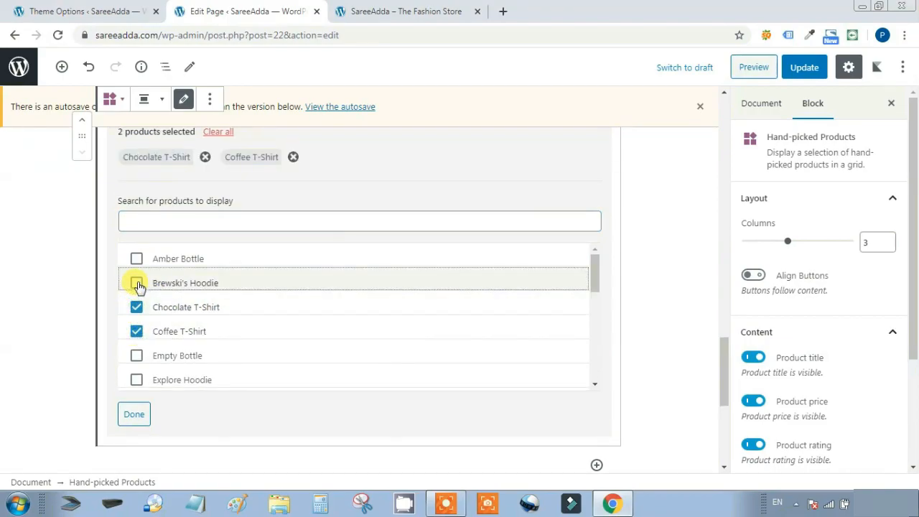
left_click(136, 283)
scroll(301, 306, "down", 2)
left_click(137, 294)
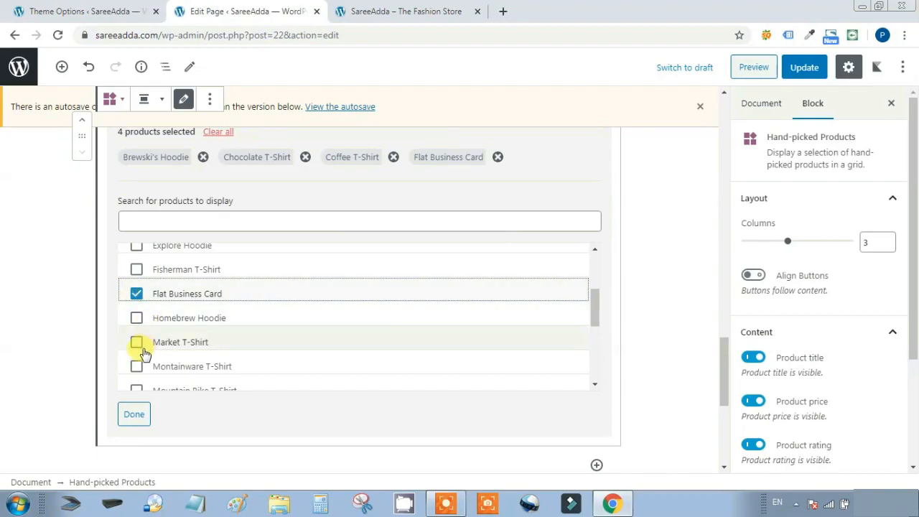
left_click(137, 367)
scroll(316, 336, "down", 2)
left_click(137, 354)
left_click(134, 440)
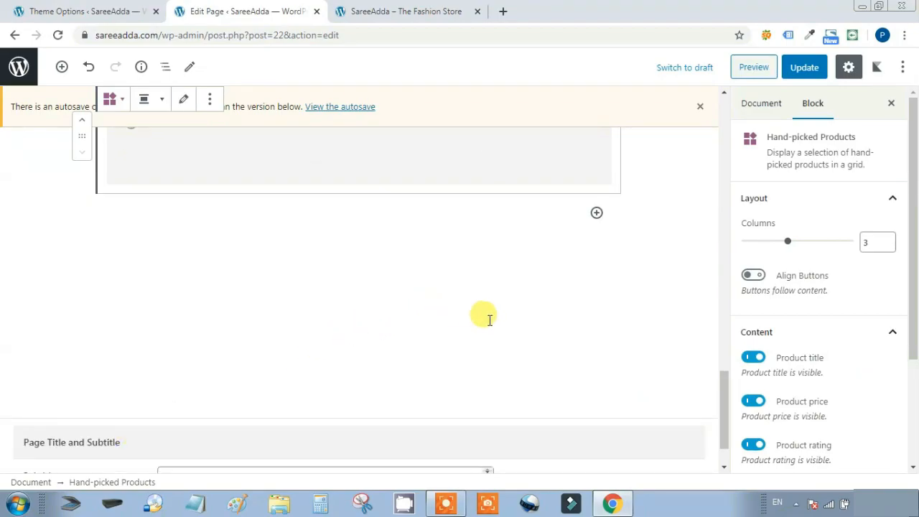
scroll(549, 333, "up", 4)
scroll(552, 334, "down", 1)
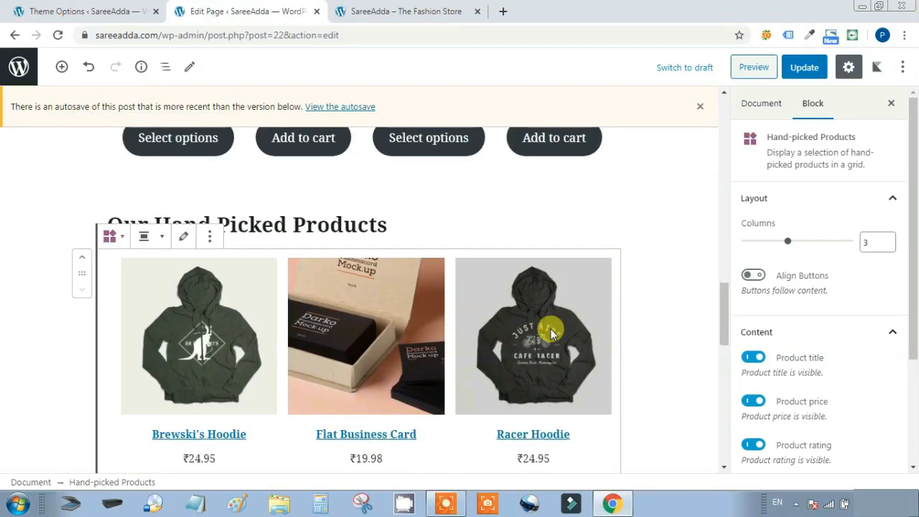
scroll(552, 334, "down", 10)
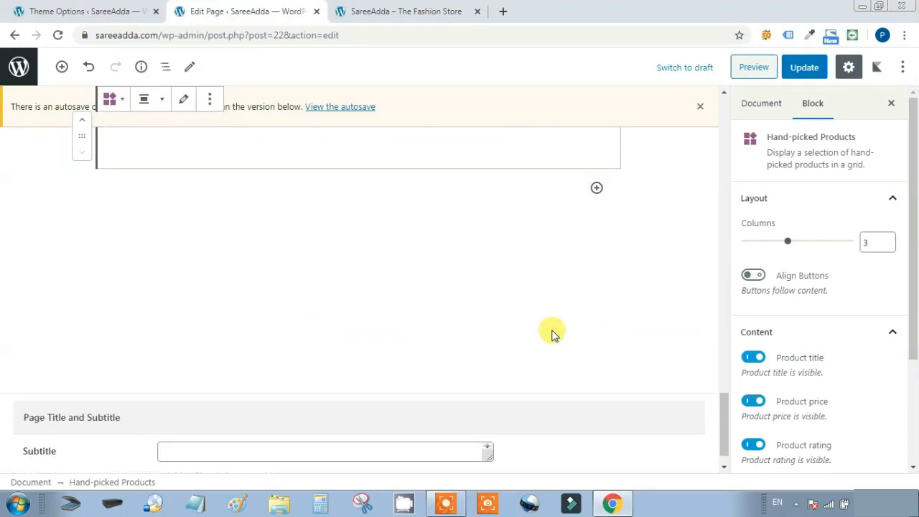
Add a heading reading 'All Products'
left_click(597, 189)
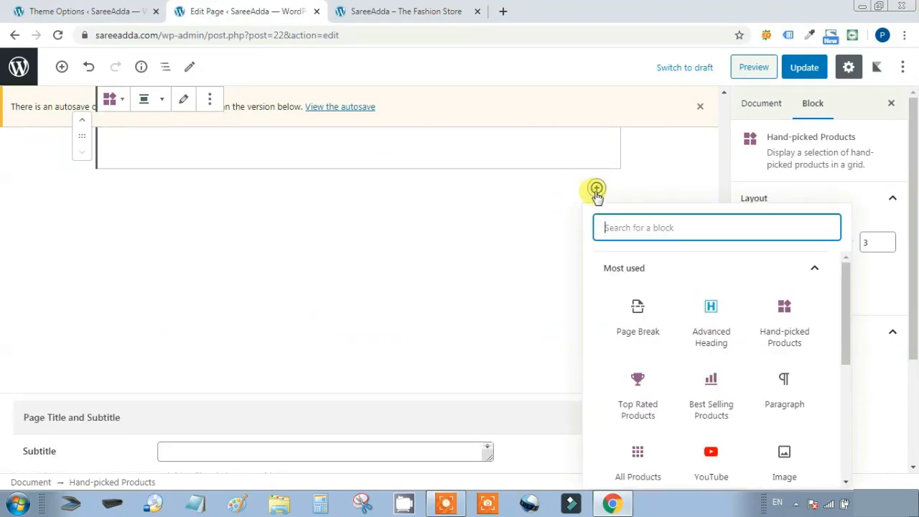
left_click(707, 305)
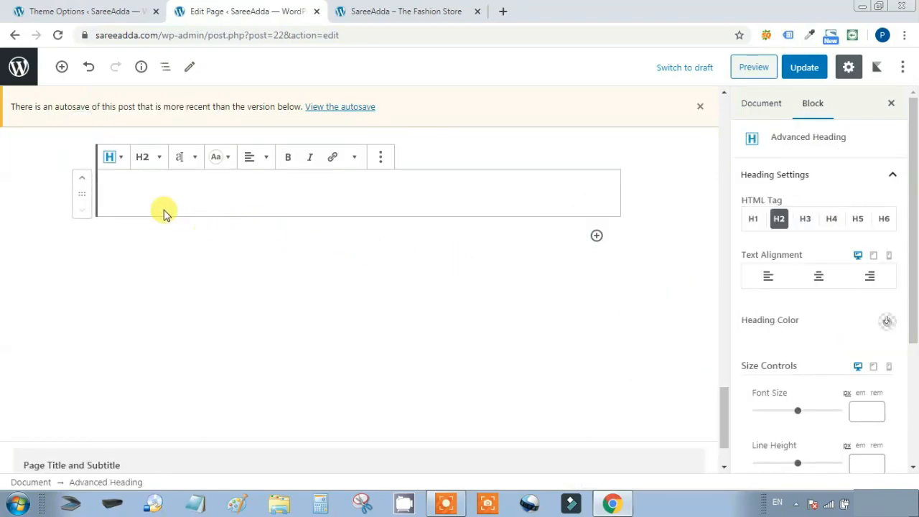
type("All Products")
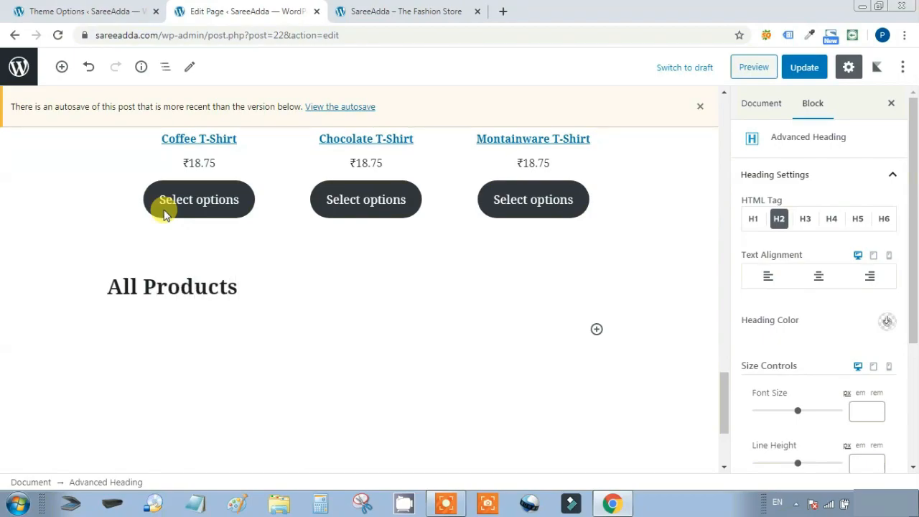
Insert an All Products block set to 5 columns and 2 rows, then preview the page
left_click(321, 379)
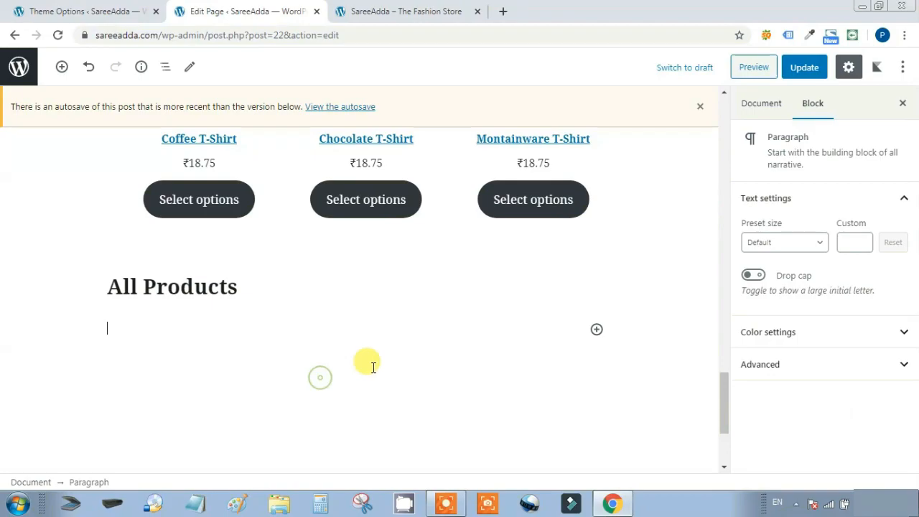
left_click(596, 329)
scroll(782, 208, "down", 5)
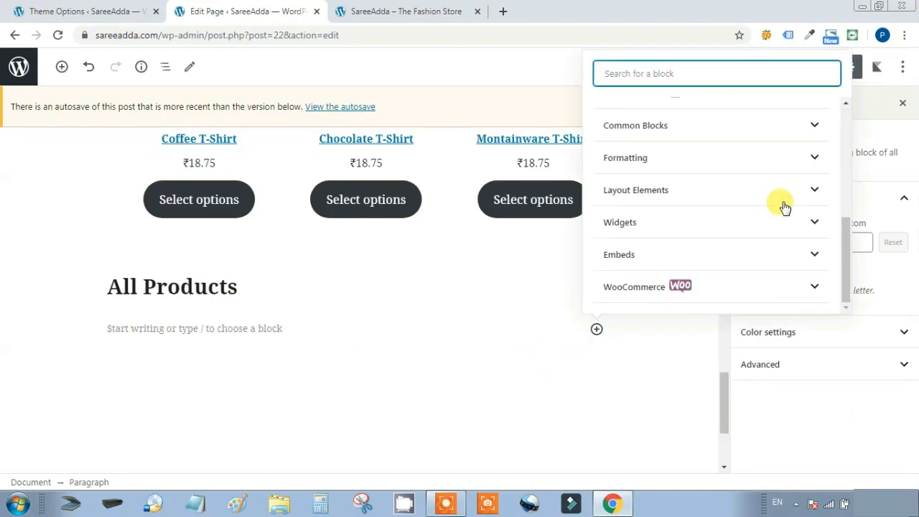
left_click(755, 293)
scroll(755, 263, "down", 1)
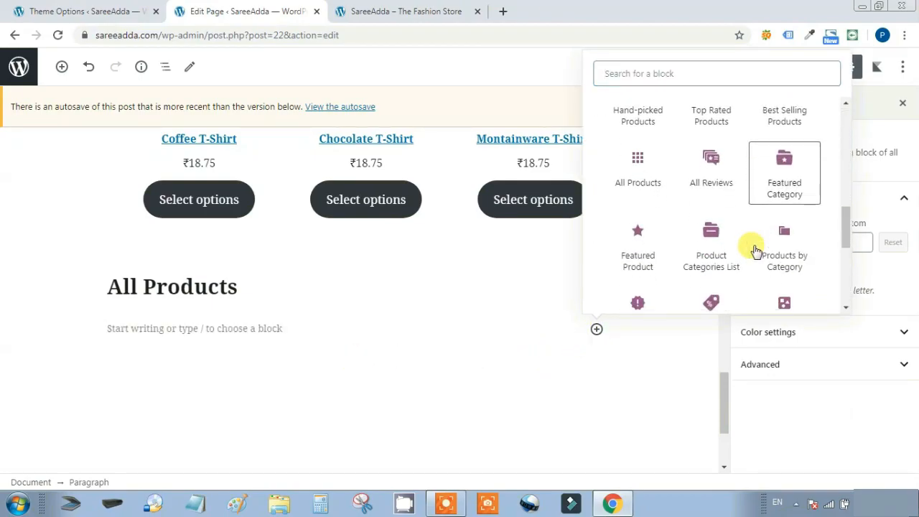
left_click(639, 172)
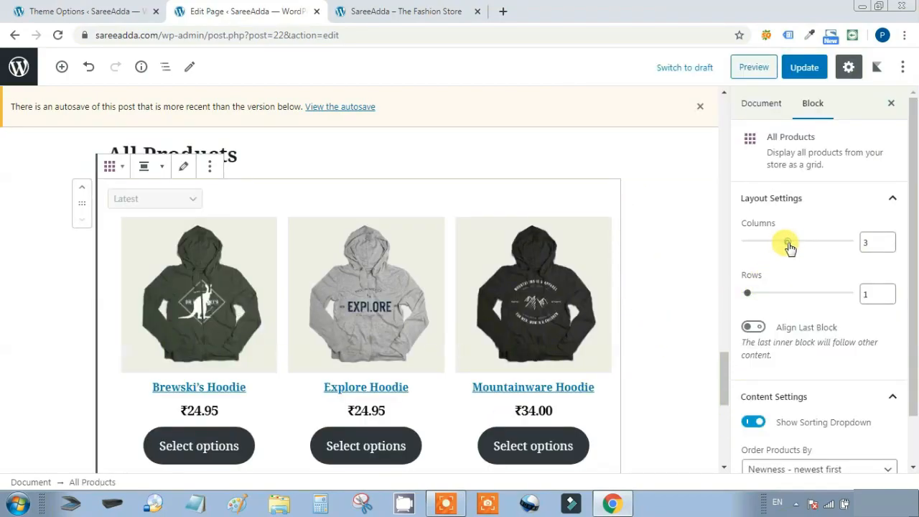
left_click_drag(790, 246, 807, 242)
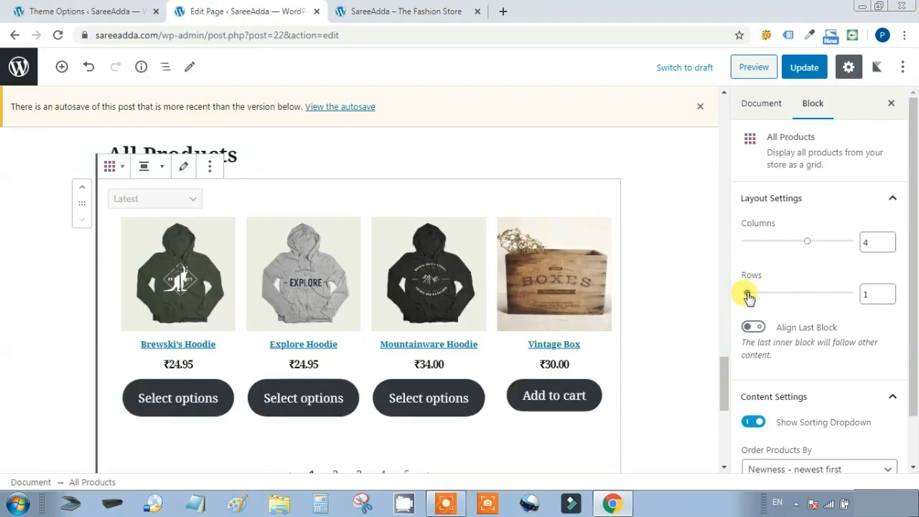
left_click_drag(762, 297, 774, 296)
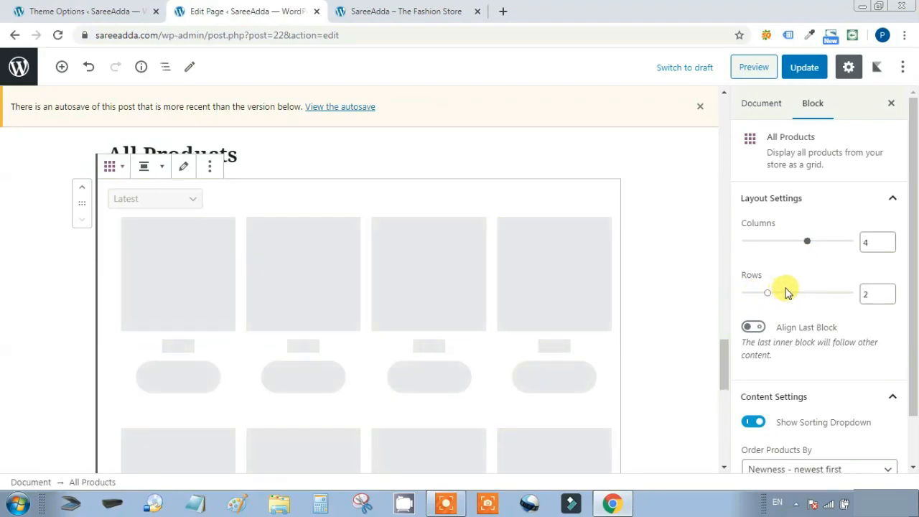
left_click_drag(820, 246, 827, 242)
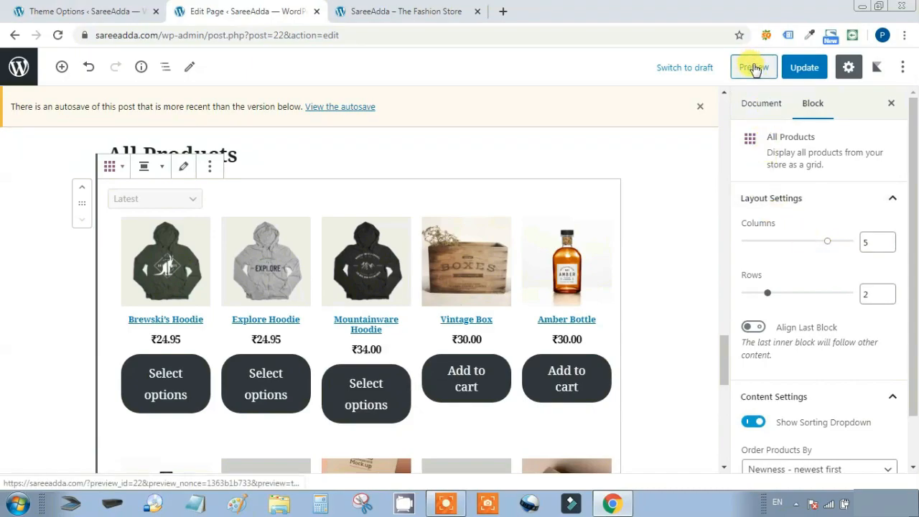
left_click(755, 69)
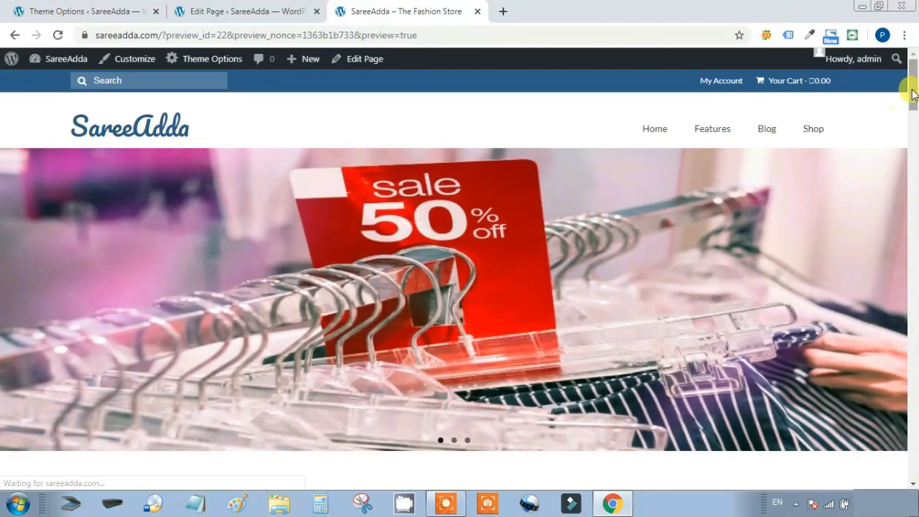
Check the previewed All Products grid, five per row, then return to the page editor
left_click_drag(912, 84, 916, 117)
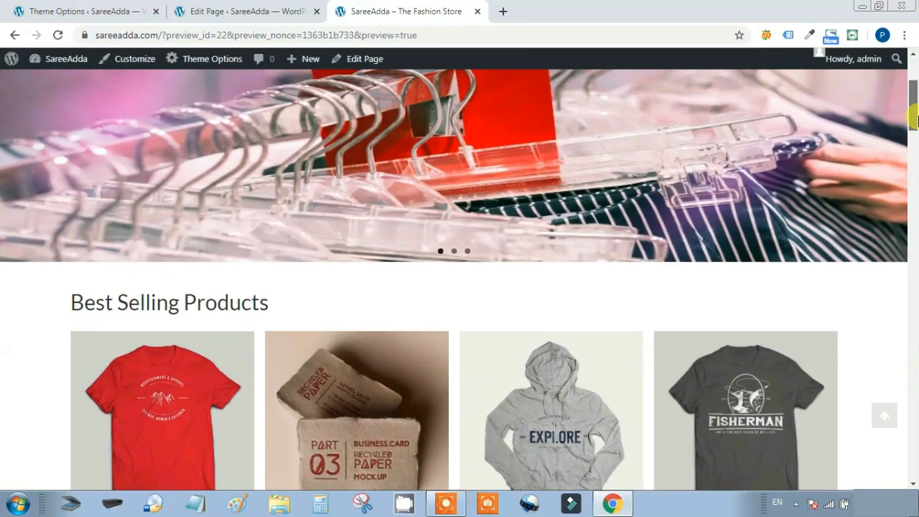
left_click(265, 11)
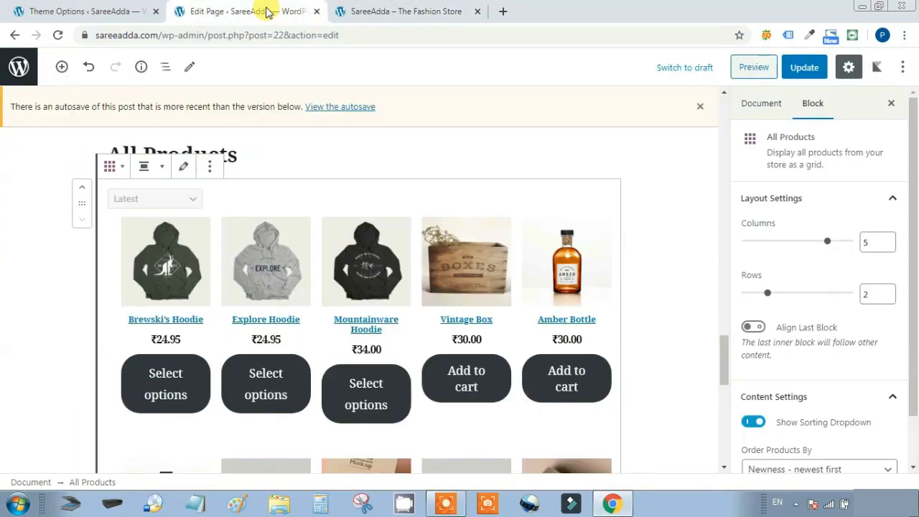
Set the Best Selling and Top Rated Products blocks to 5 columns
left_click(691, 256)
left_click_drag(721, 353, 725, 119)
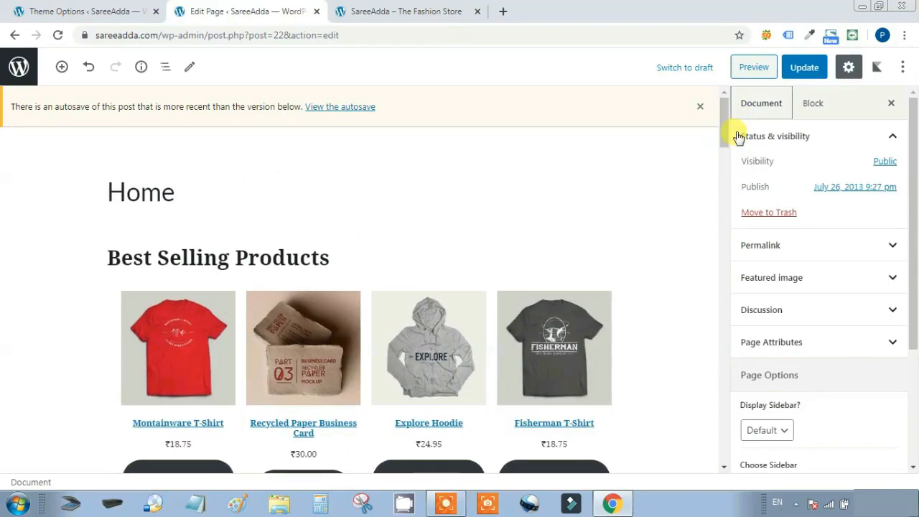
scroll(568, 221, "down", 1)
left_click(283, 285)
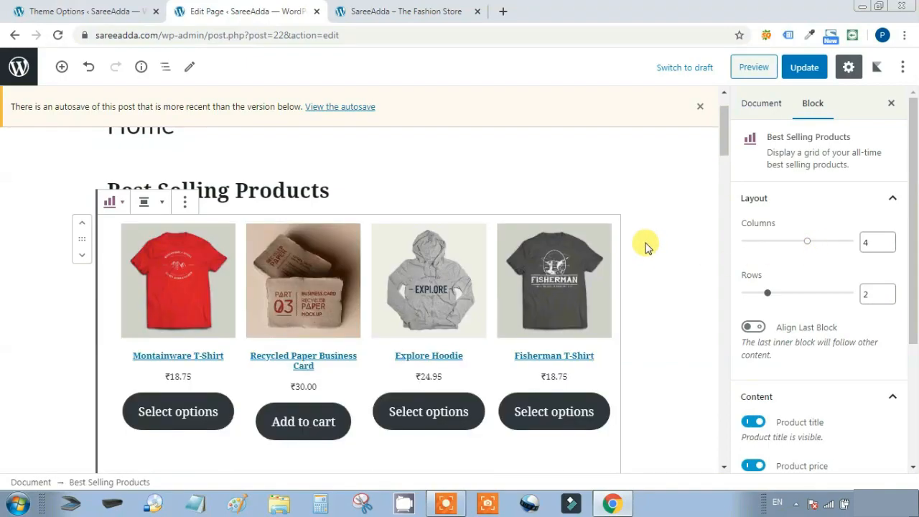
scroll(645, 247, "down", 4)
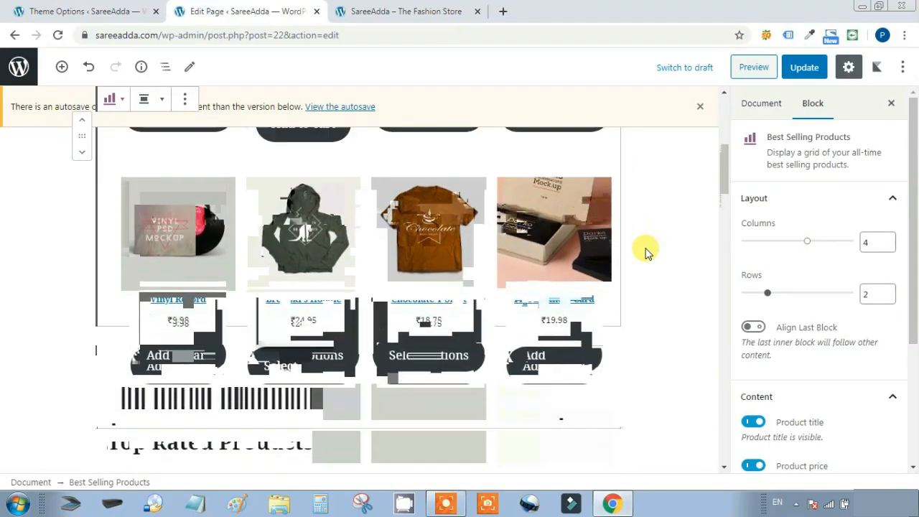
scroll(645, 252, "up", 5)
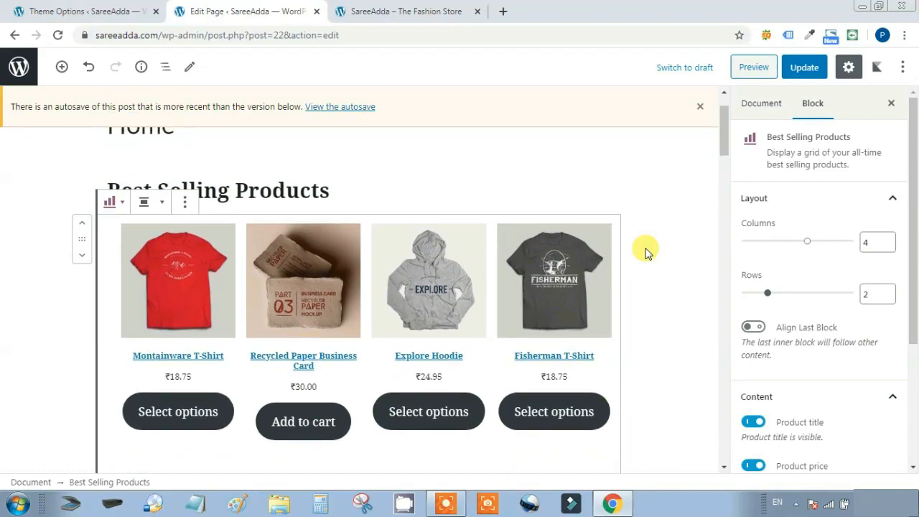
scroll(645, 252, "down", 2)
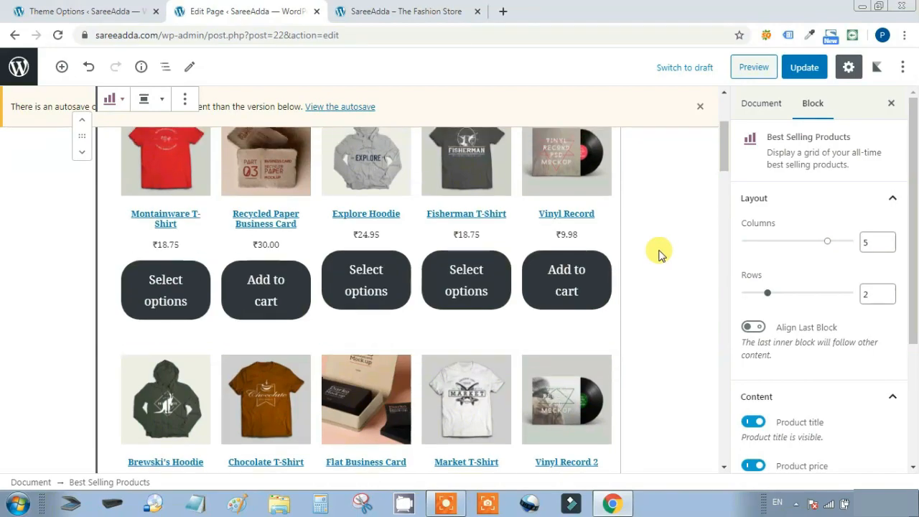
scroll(659, 253, "up", 3)
scroll(655, 251, "down", 8)
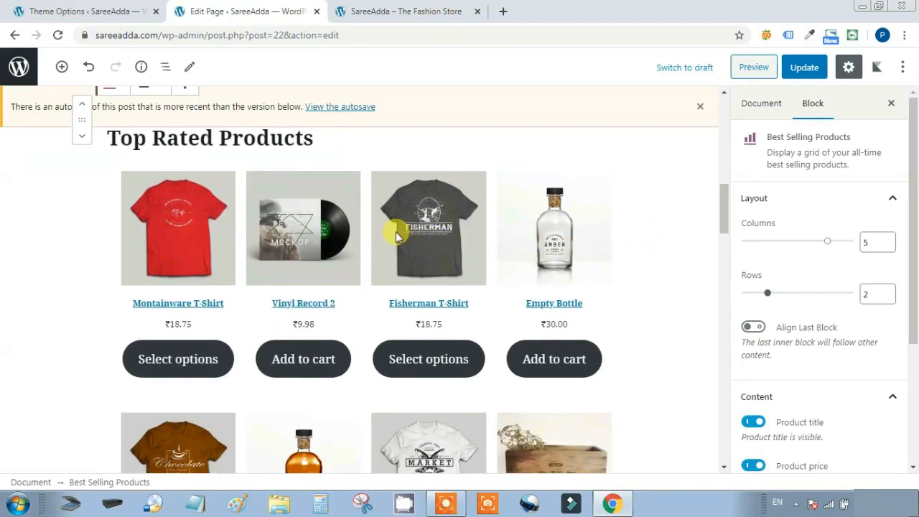
left_click(396, 236)
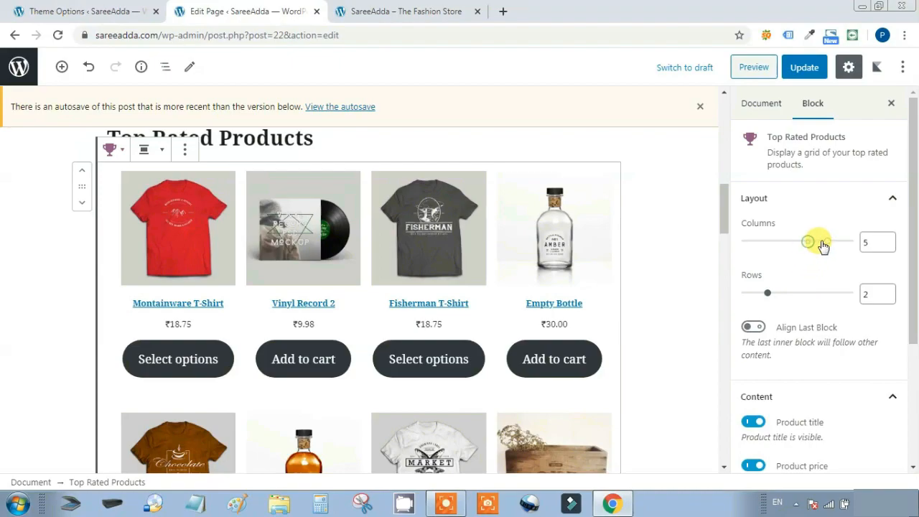
left_click(824, 247)
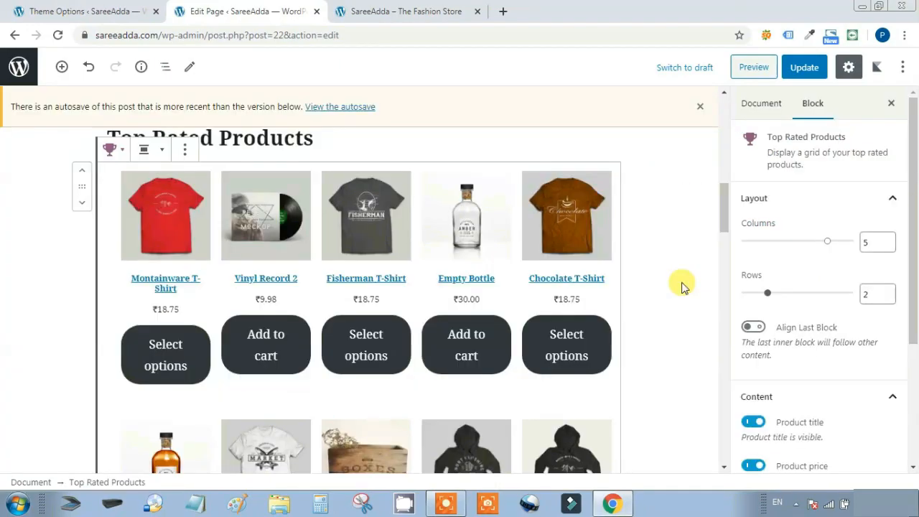
left_click_drag(725, 225, 749, 294)
Add Homebrew Hoodie and Mountainware Hoodie to the Hand-picked Products block
left_click(298, 232)
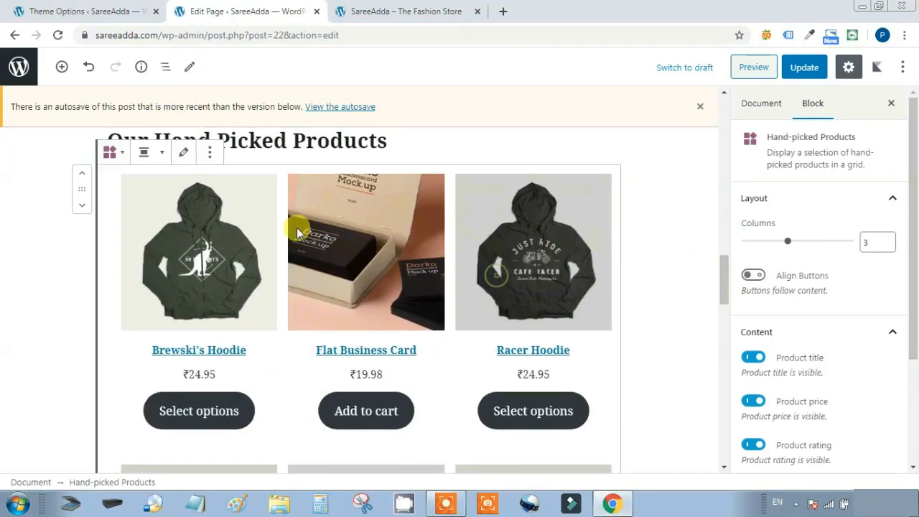
left_click(184, 154)
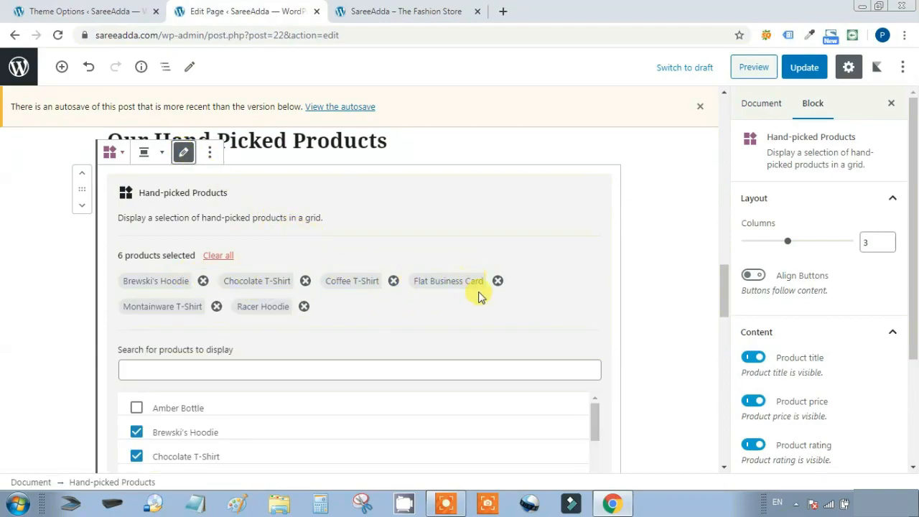
scroll(478, 302, "down", 5)
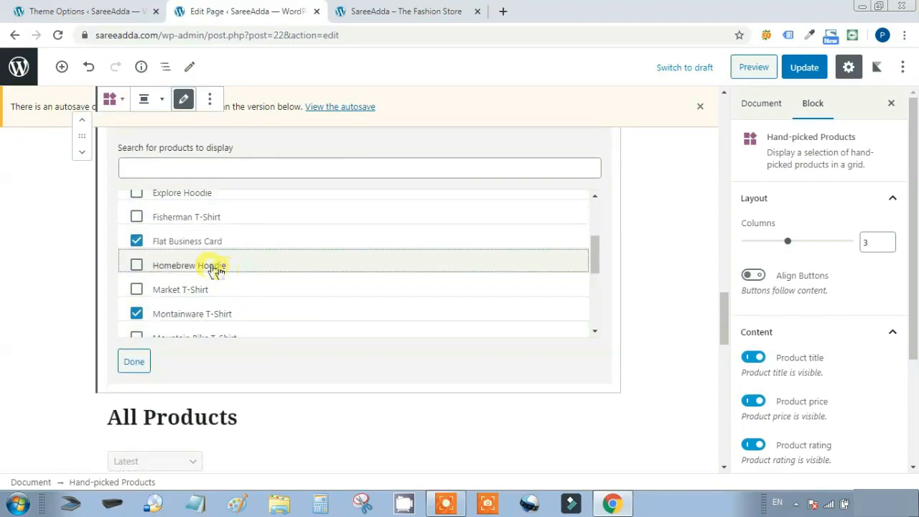
left_click(332, 268)
scroll(374, 277, "down", 3)
left_click(257, 271)
left_click(211, 250)
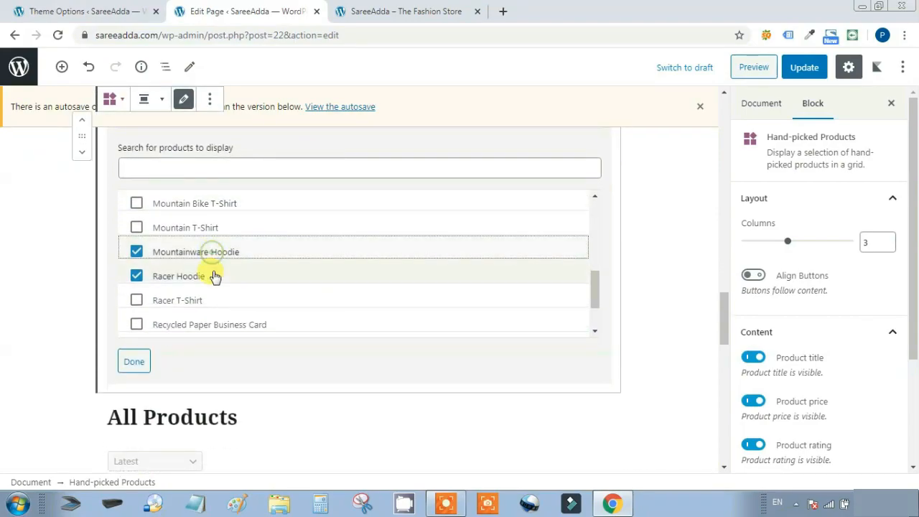
left_click(143, 364)
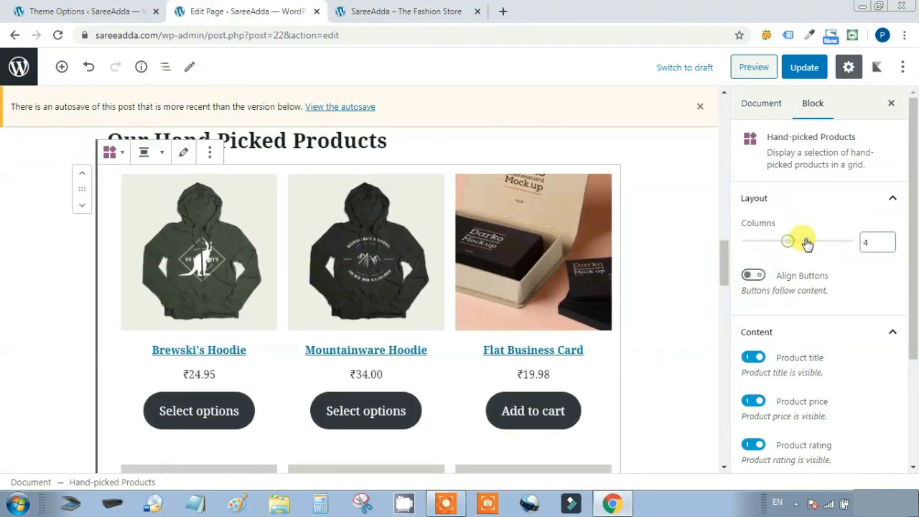
Show the Hand-picked Products block in 4 columns
left_click_drag(807, 242, 806, 240)
scroll(640, 265, "down", 2)
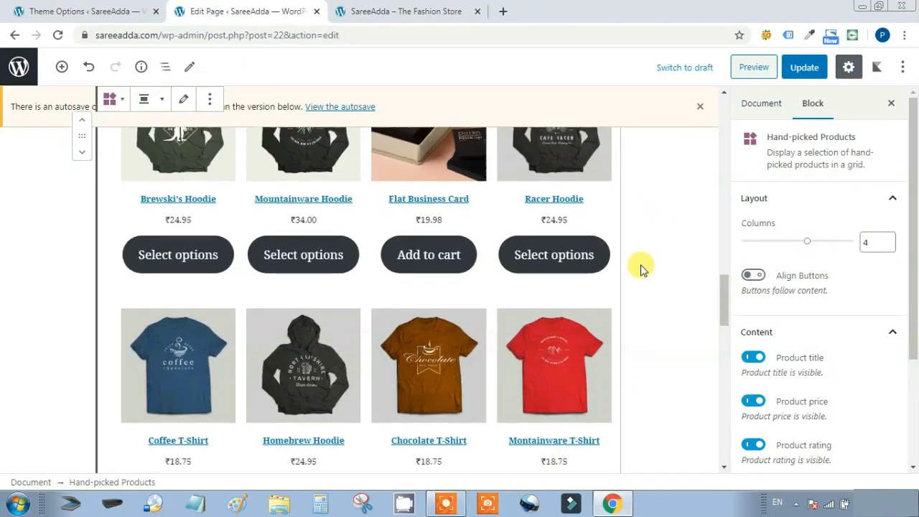
scroll(642, 268, "up", 3)
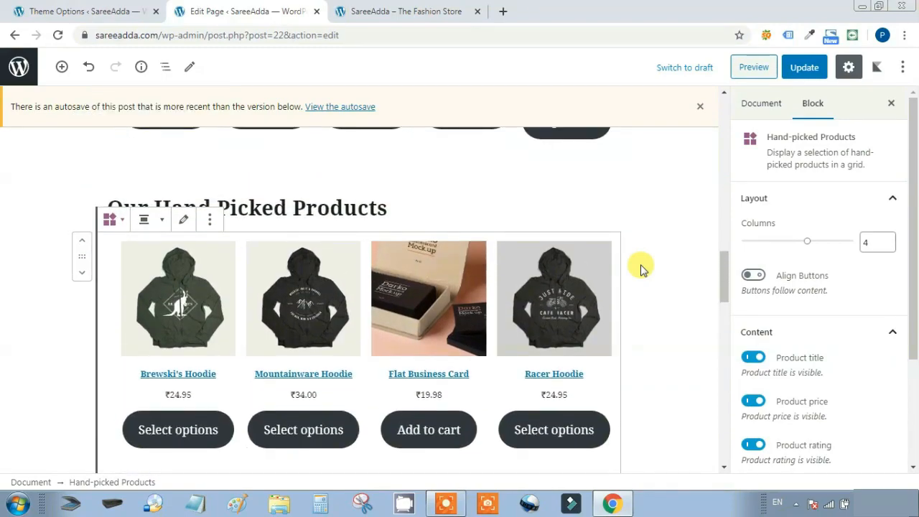
scroll(641, 268, "up", 8)
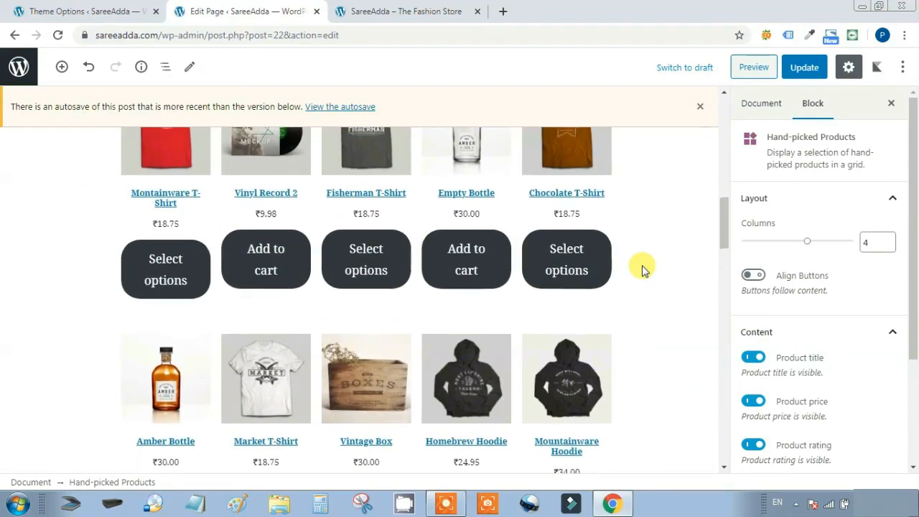
scroll(641, 268, "up", 3)
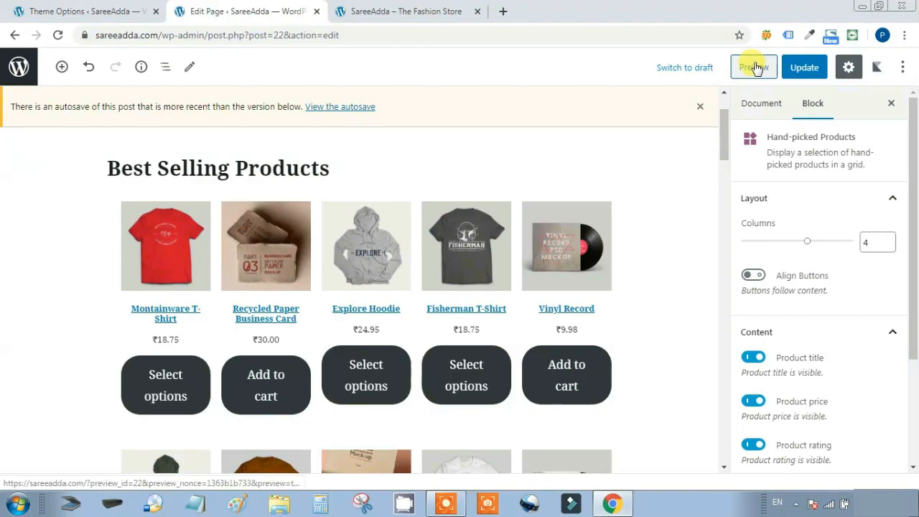
left_click(754, 67)
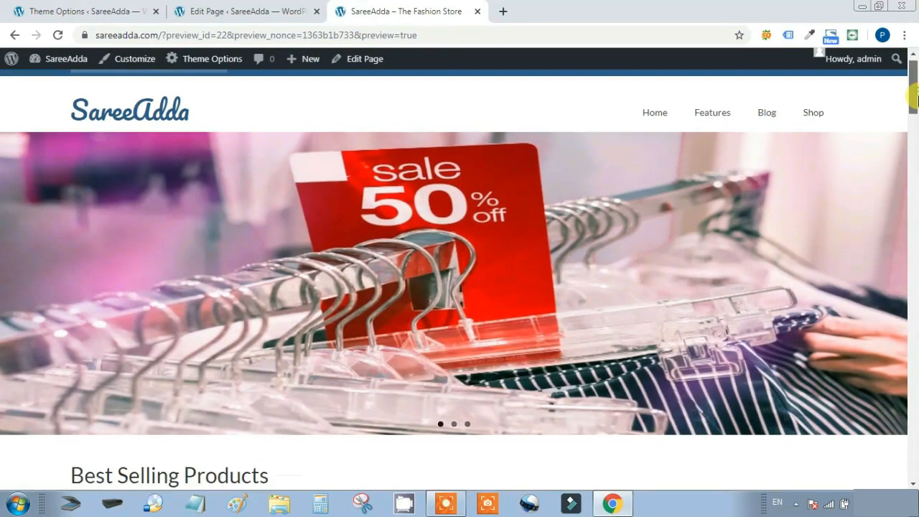
left_click_drag(914, 97, 915, 135)
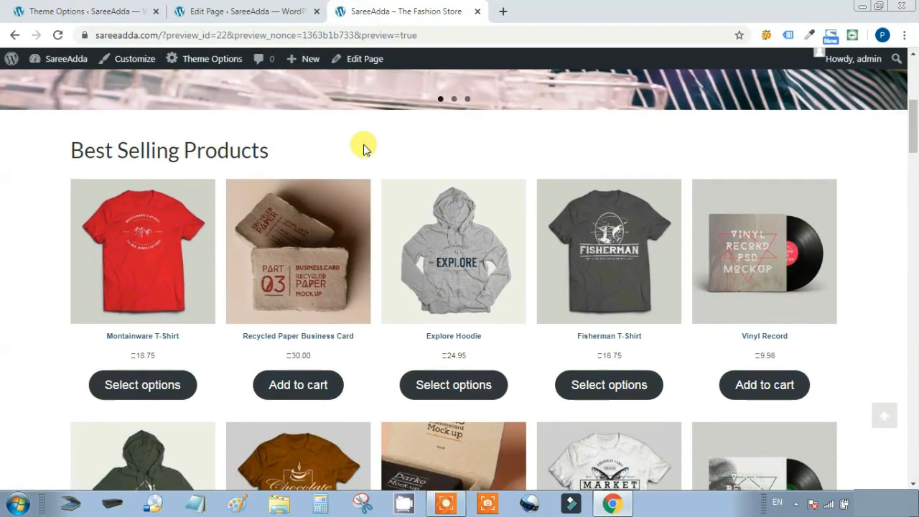
scroll(441, 232, "down", 7)
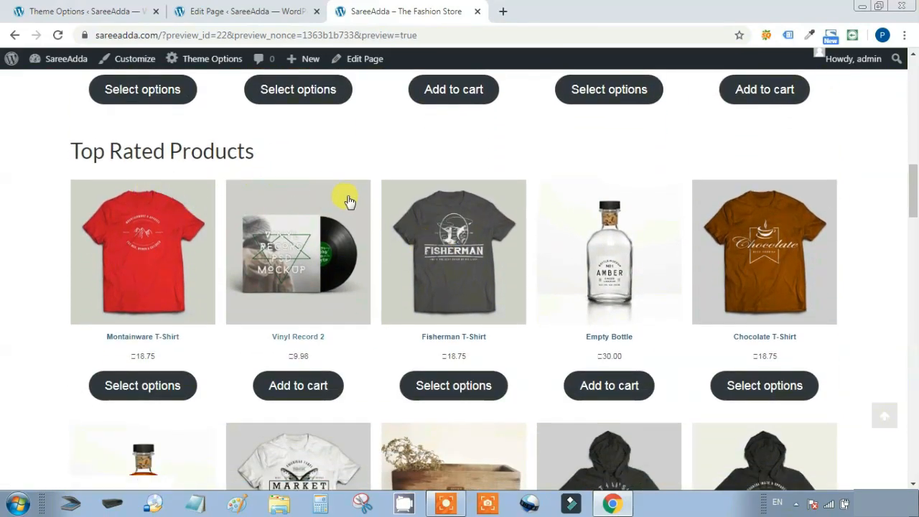
scroll(349, 201, "down", 7)
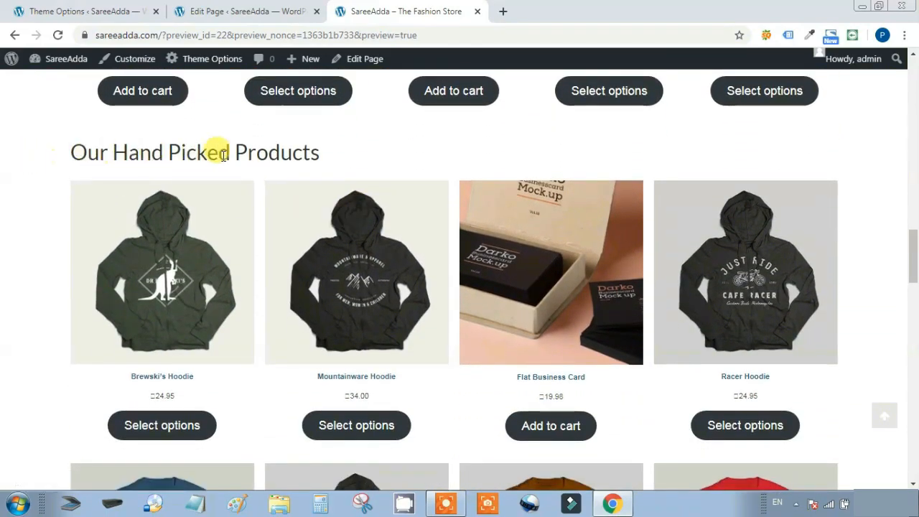
scroll(376, 165, "down", 5)
scroll(395, 212, "down", 8)
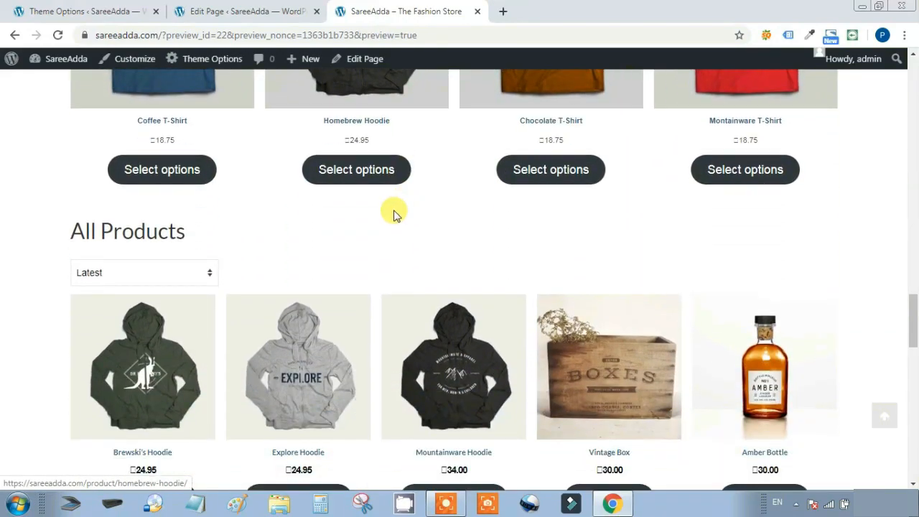
scroll(325, 240, "up", 4)
scroll(188, 274, "up", 3)
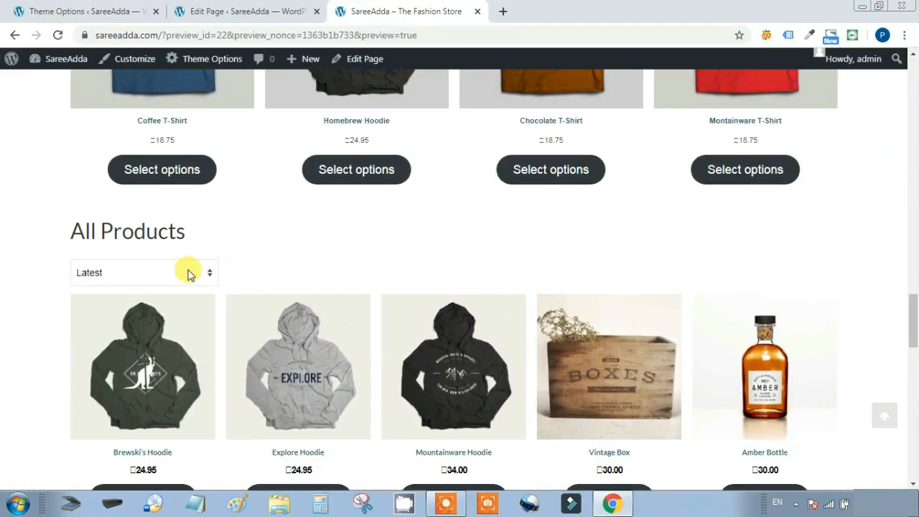
left_click(208, 276)
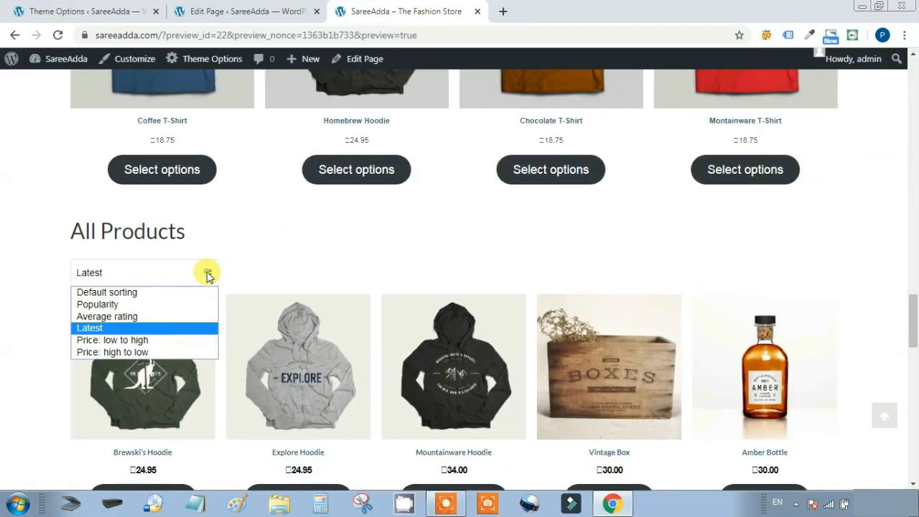
left_click(150, 294)
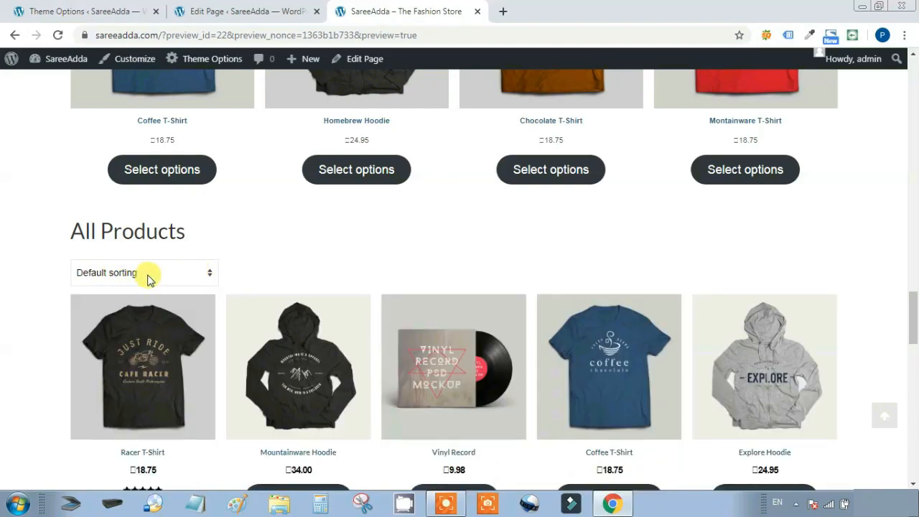
left_click(208, 274)
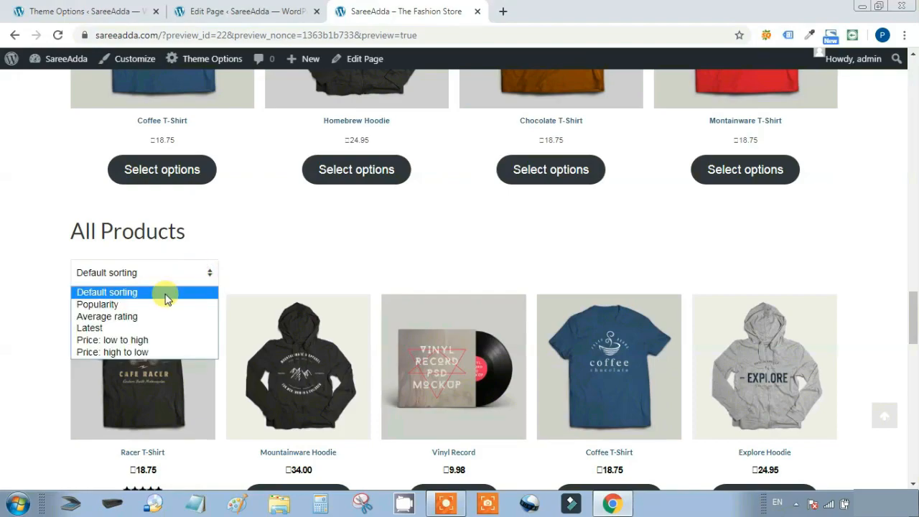
left_click(146, 341)
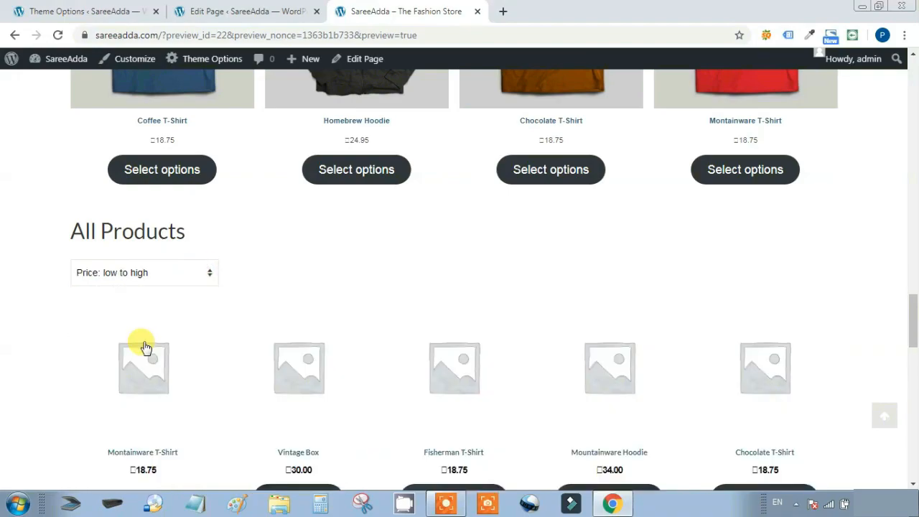
left_click(205, 272)
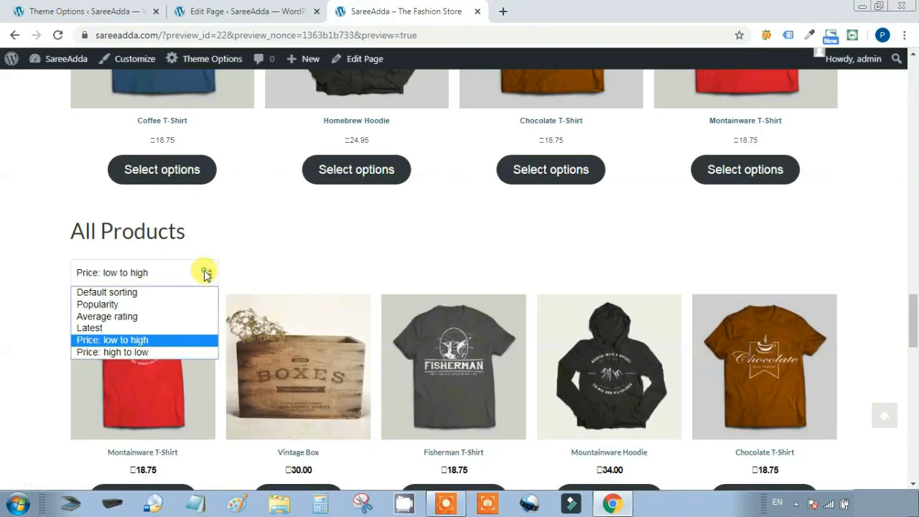
left_click(135, 352)
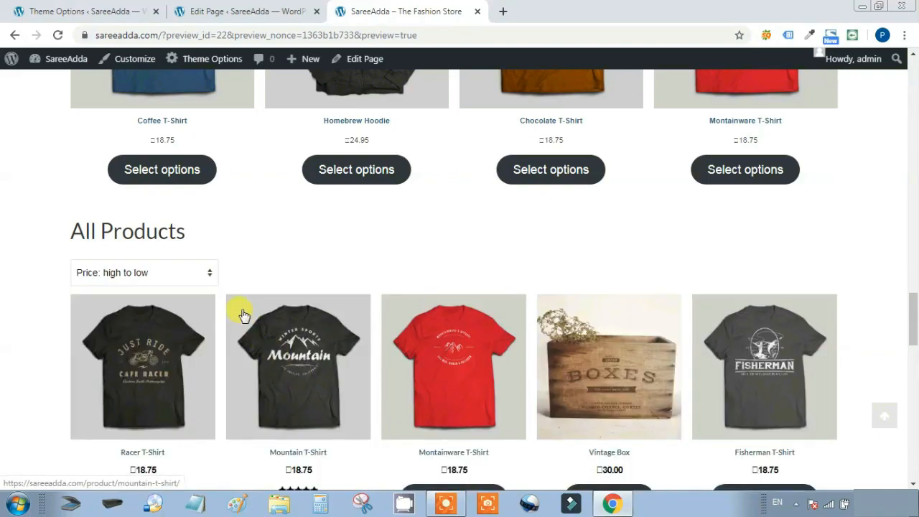
left_click(212, 272)
left_click(161, 332)
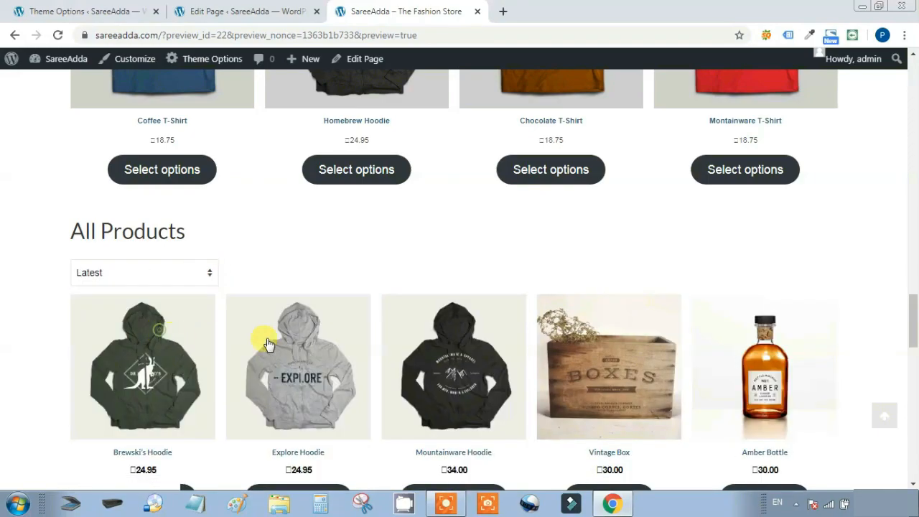
scroll(913, 338, "down", 3)
Browse the Kadence Blocks and Layout Elements categories without adding a block, then update the Home page
left_click_drag(915, 352, 917, 405)
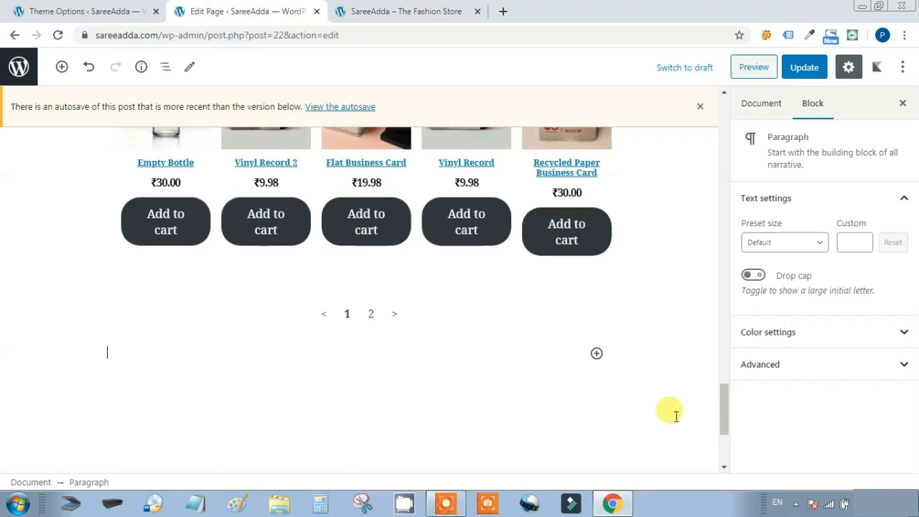
left_click_drag(723, 416, 709, 432)
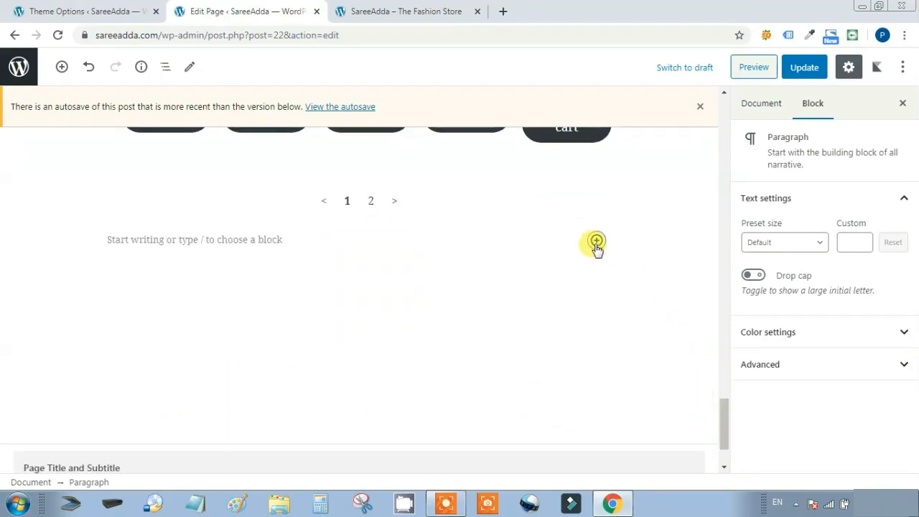
left_click(597, 242)
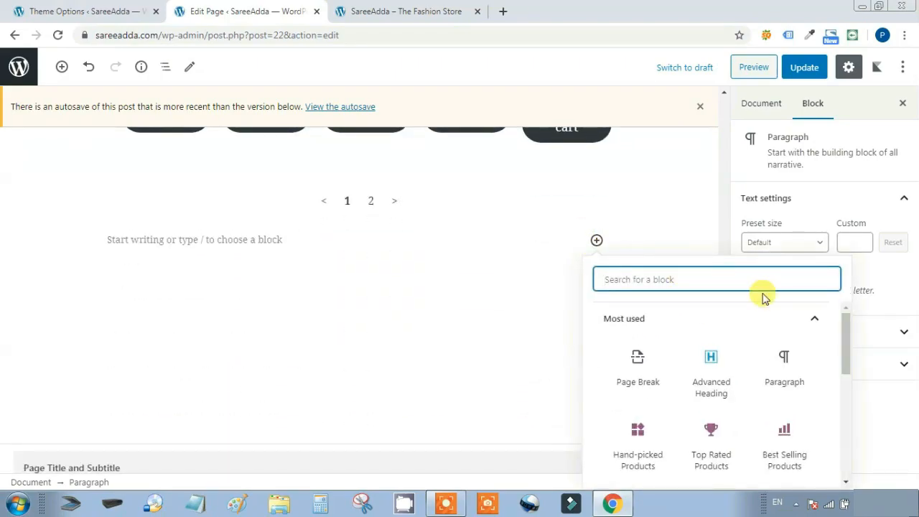
left_click_drag(841, 349, 831, 410)
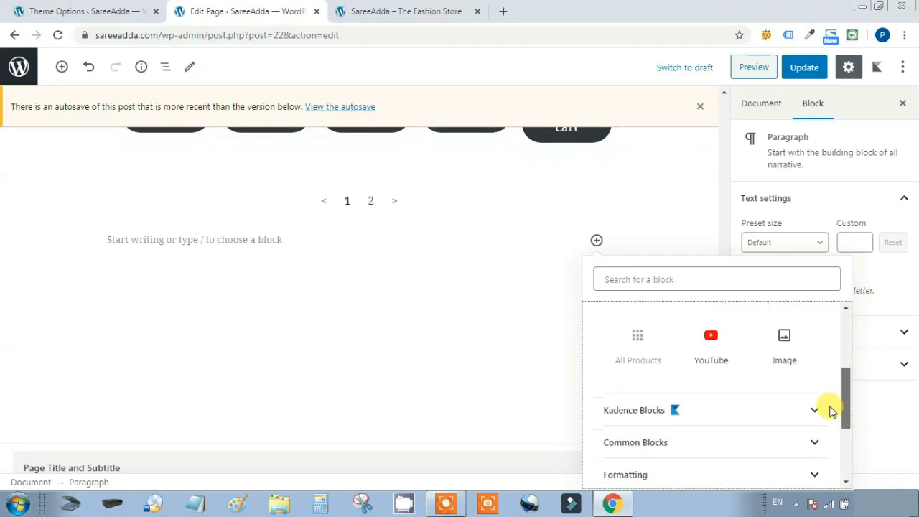
left_click(754, 400)
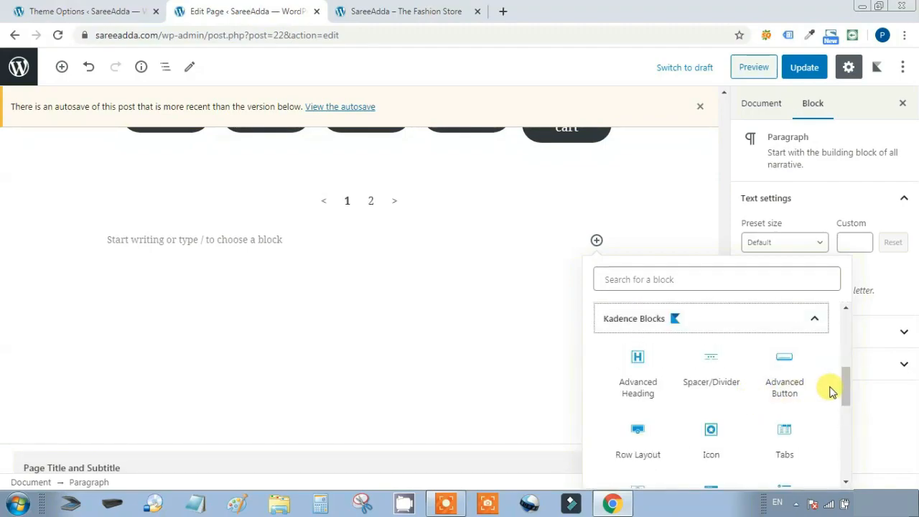
left_click_drag(840, 385, 838, 446)
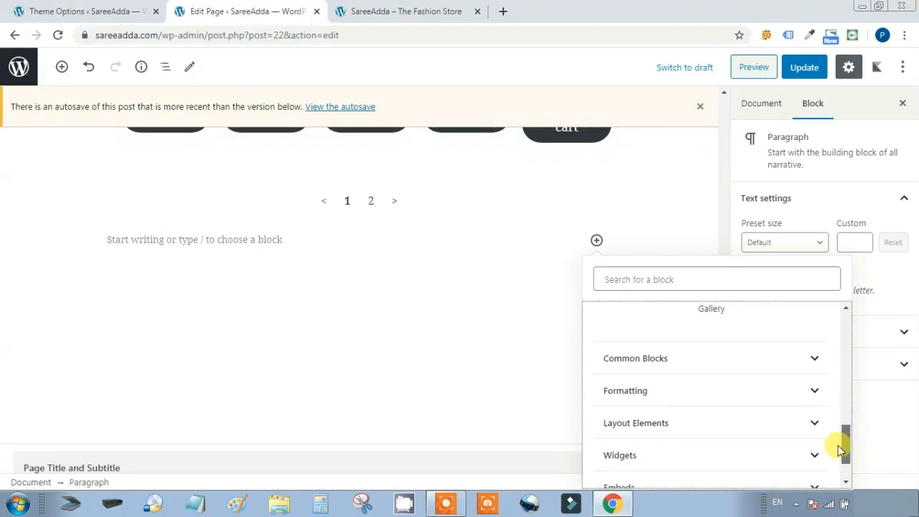
left_click(751, 423)
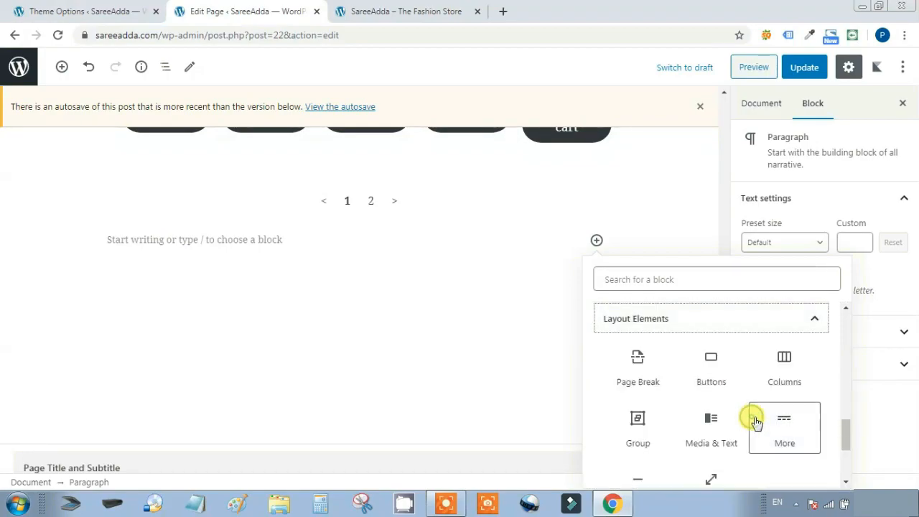
left_click_drag(845, 422, 844, 463)
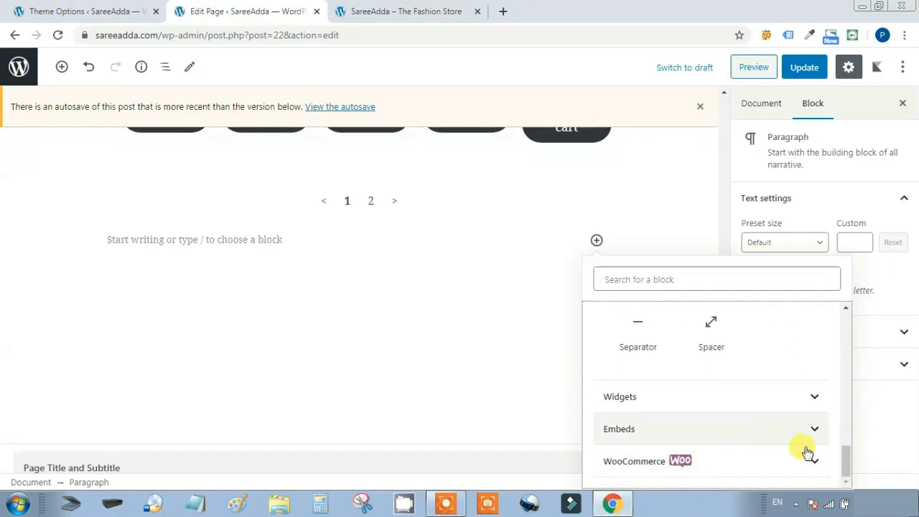
left_click_drag(848, 471, 858, 309)
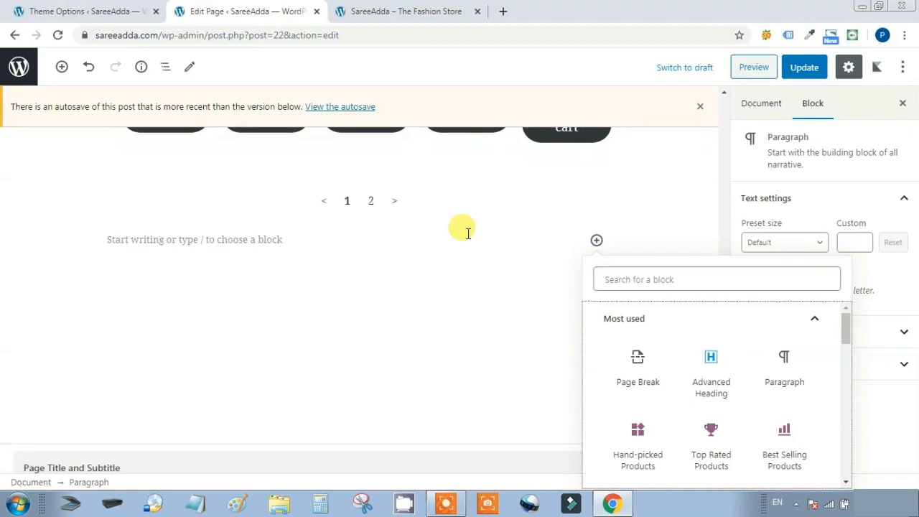
left_click(805, 67)
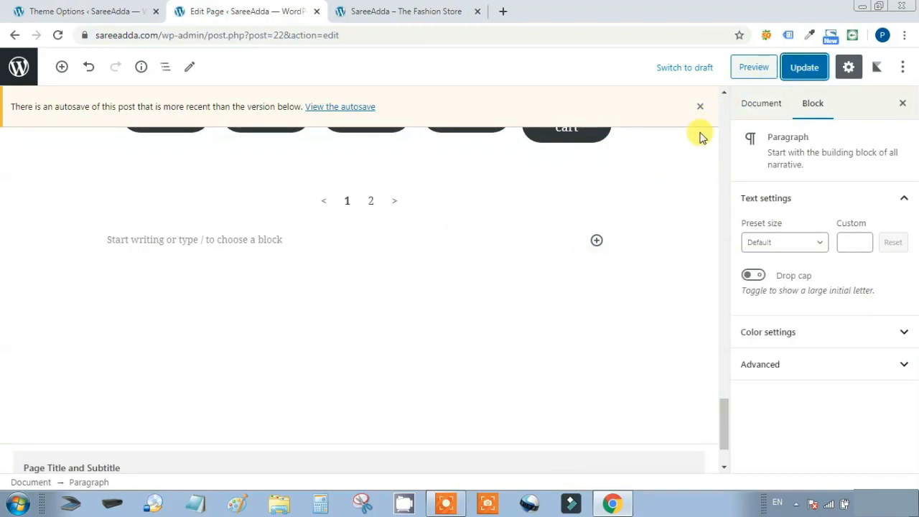
left_click(812, 66)
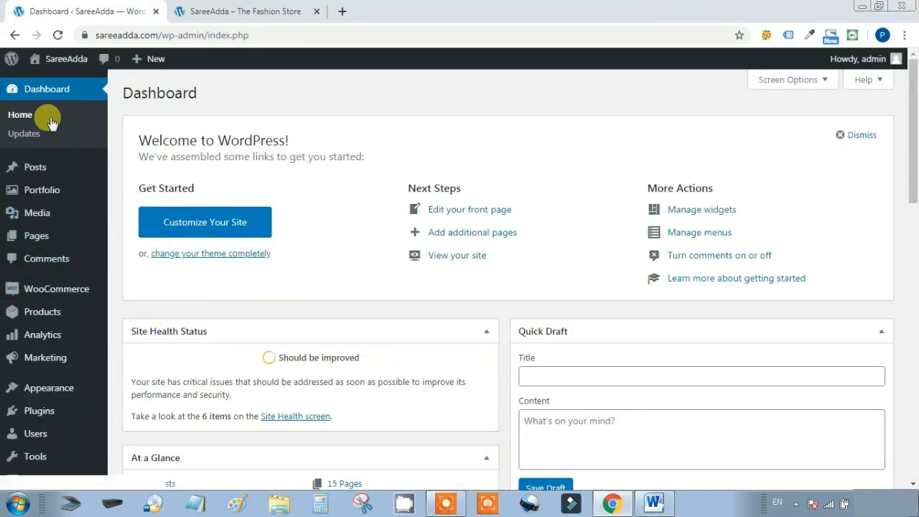
Review the live SareeAdda home page's product sections, then return to the admin Dashboard
left_click(59, 57)
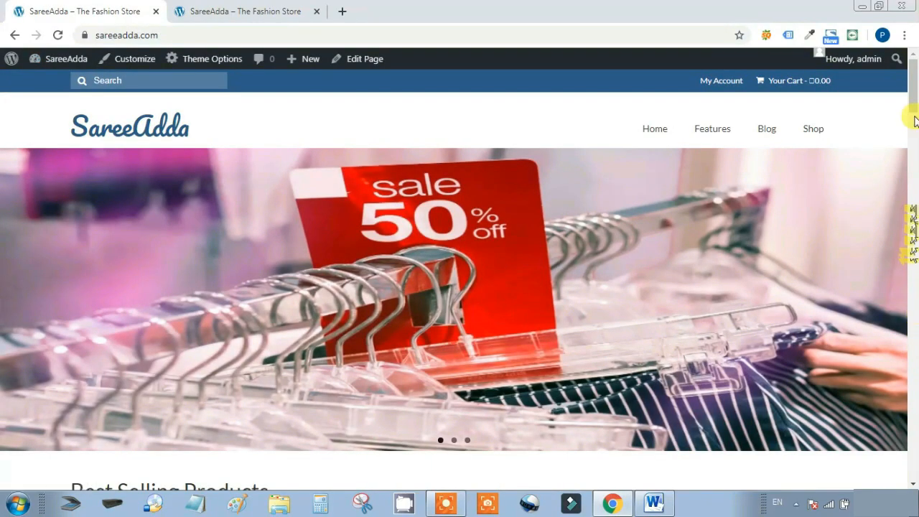
scroll(911, 103, "down", 9)
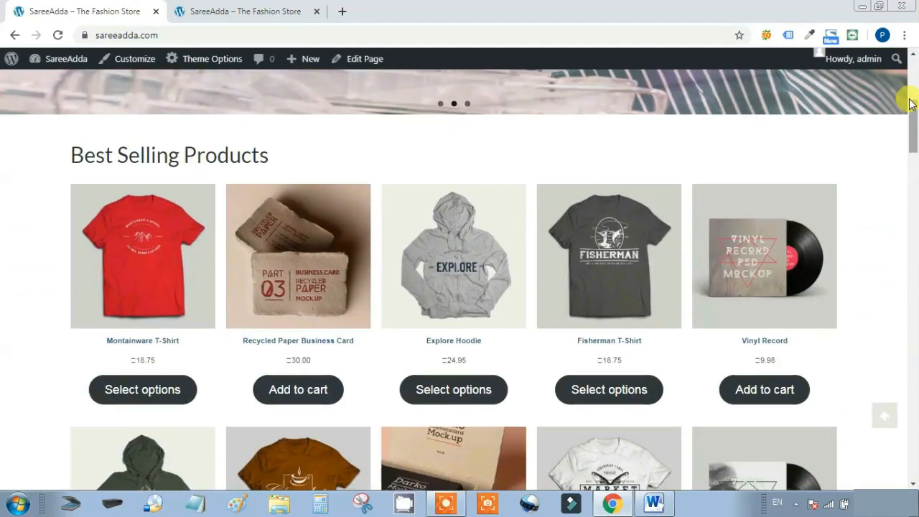
scroll(911, 103, "down", 8)
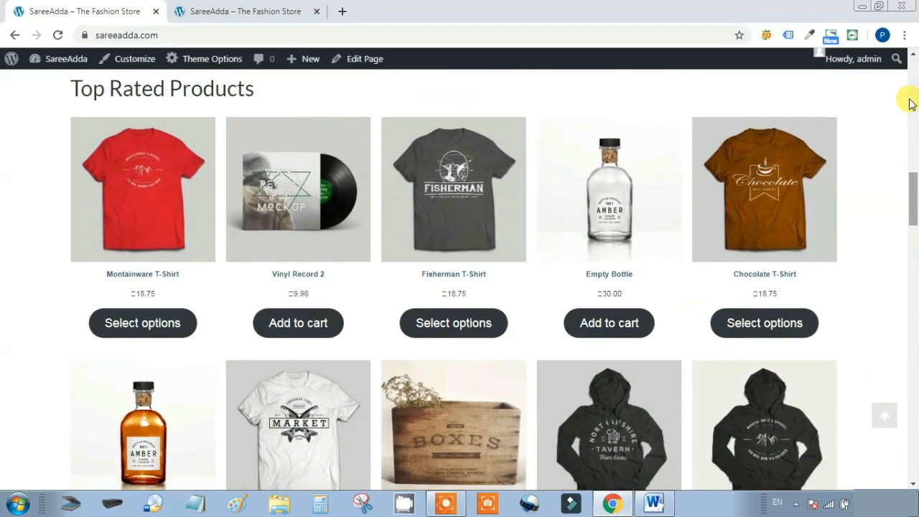
scroll(911, 104, "down", 10)
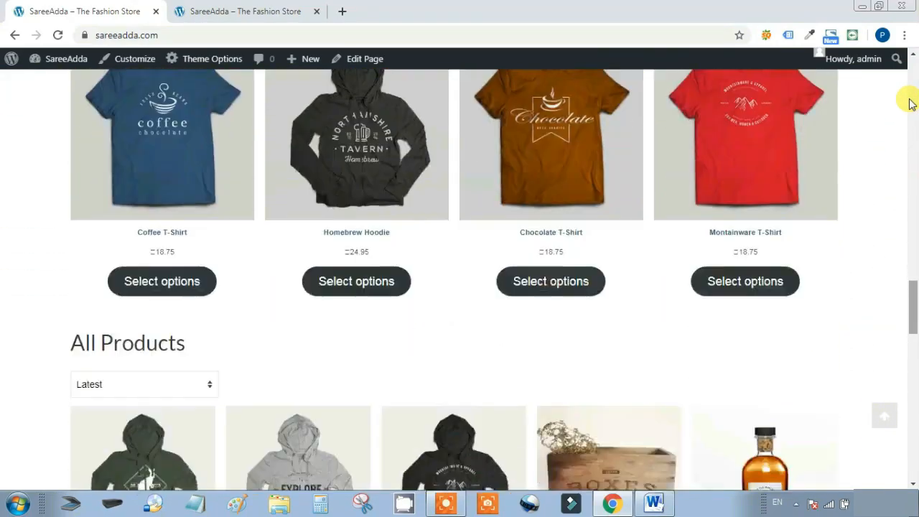
scroll(911, 103, "down", 10)
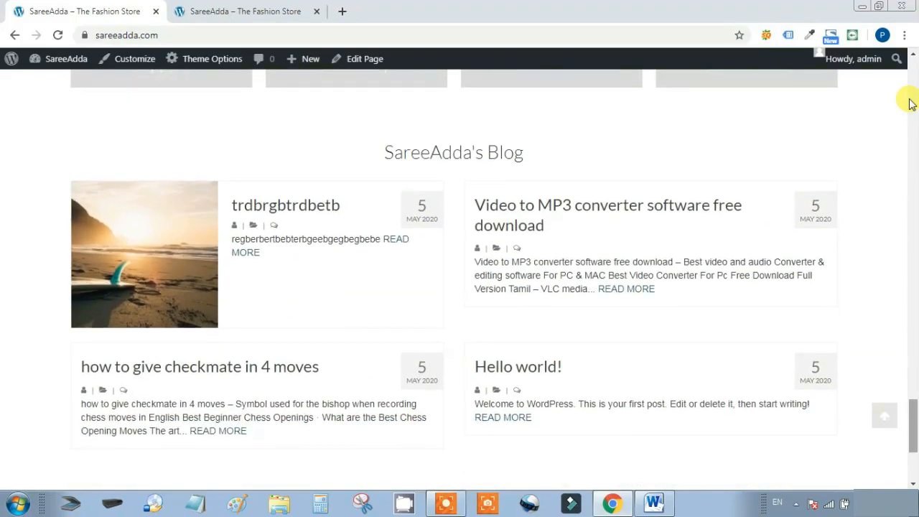
scroll(909, 104, "up", 12)
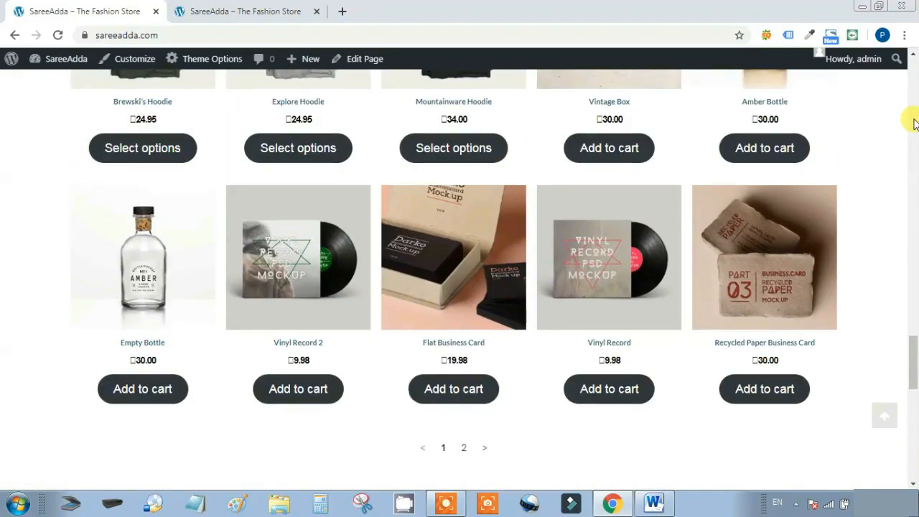
scroll(914, 123, "up", 10)
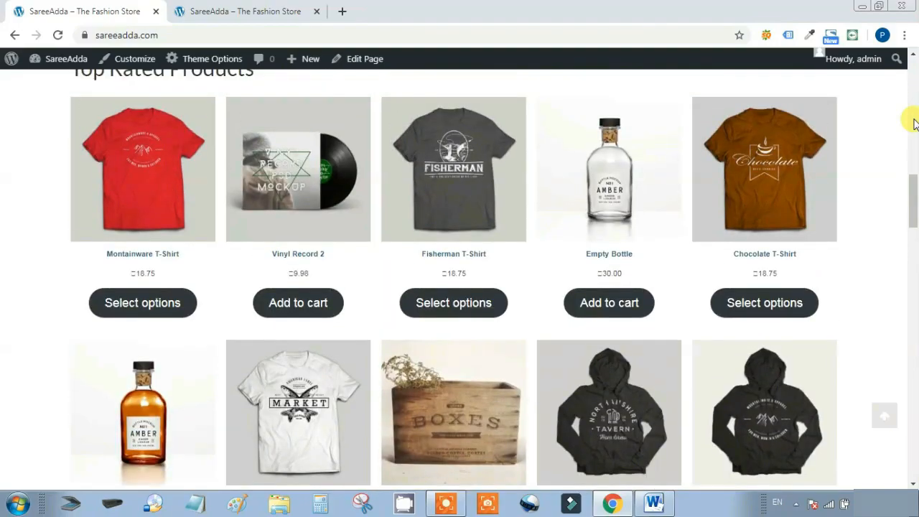
scroll(914, 124, "up", 8)
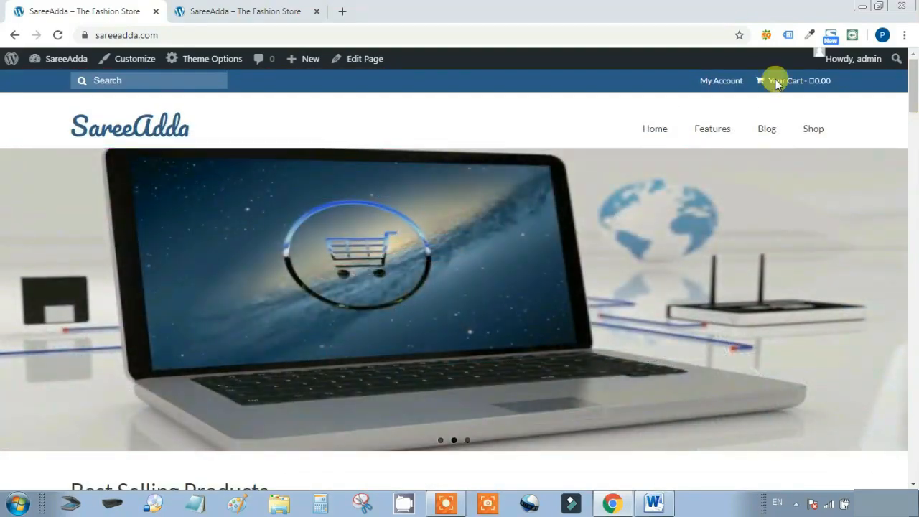
mouse_move(64, 59)
left_click(52, 84)
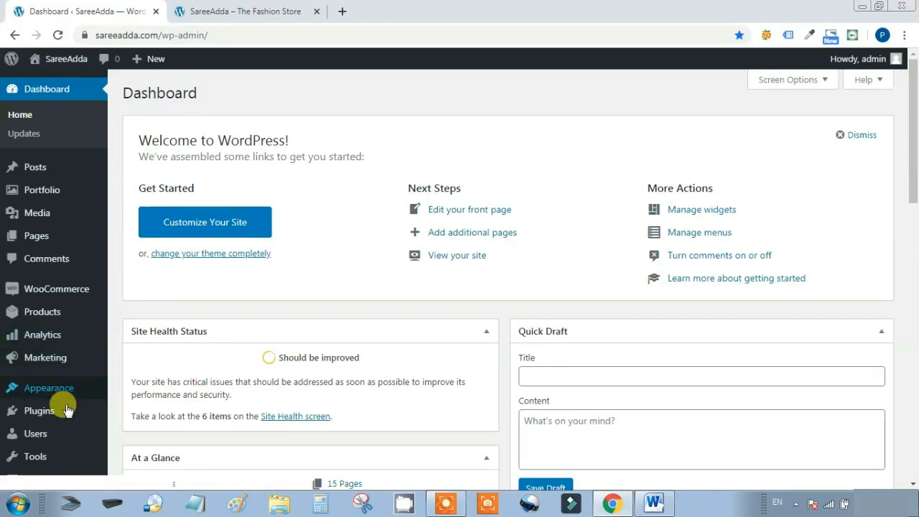
Bring up the Plugins entry in the admin Dashboard's left sidebar
mouse_move(63, 415)
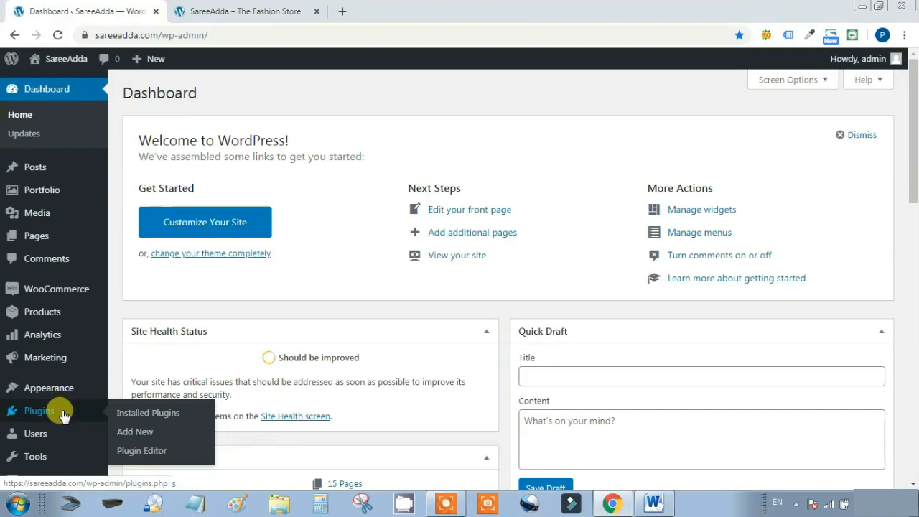
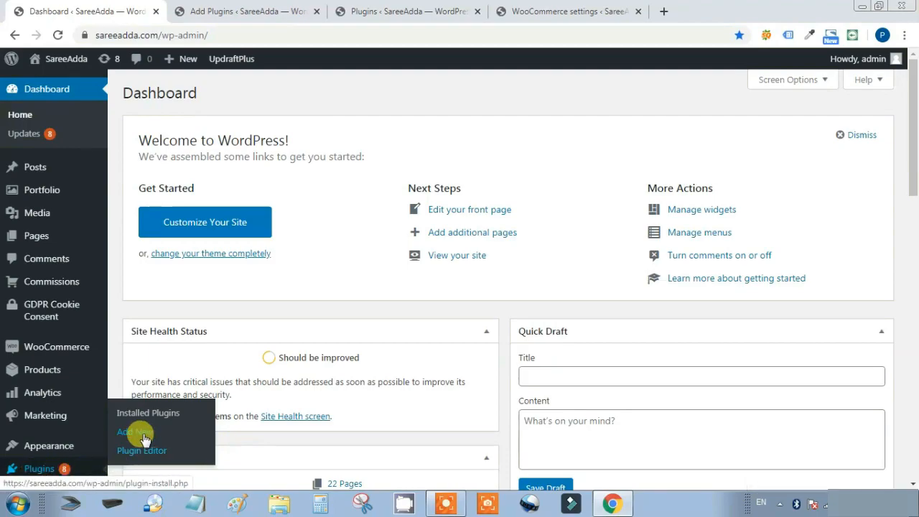
Confirm the Marketplace for WooCommerce search result shows Active, then move on to its Vendors Options settings
left_click(262, 8)
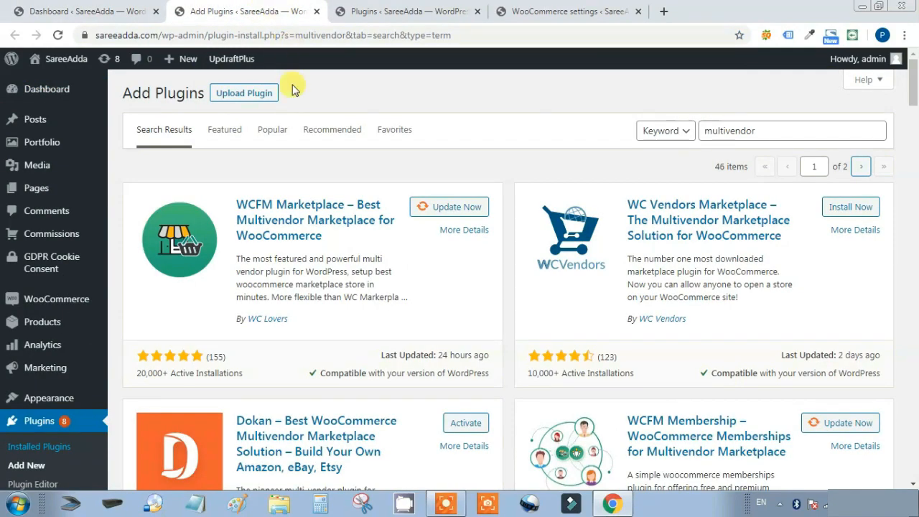
left_click(767, 130)
left_click_drag(776, 123, 691, 129)
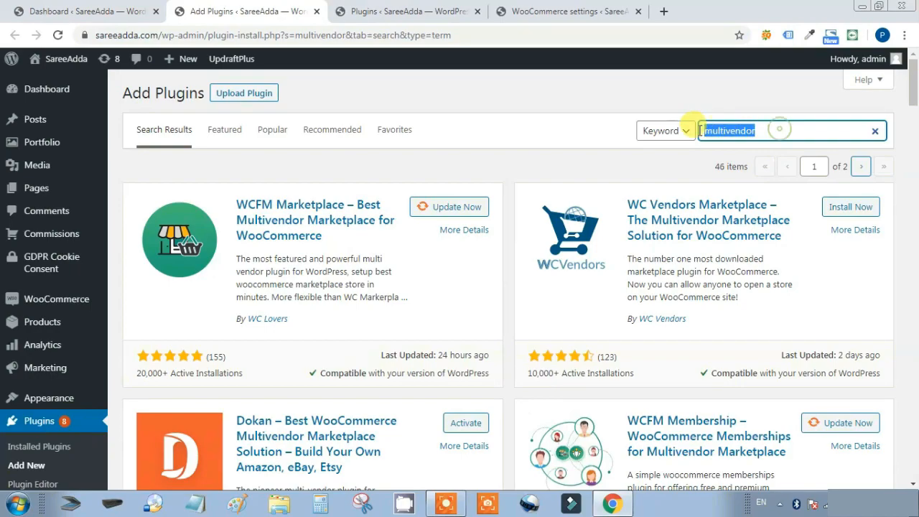
left_click_drag(914, 97, 914, 320)
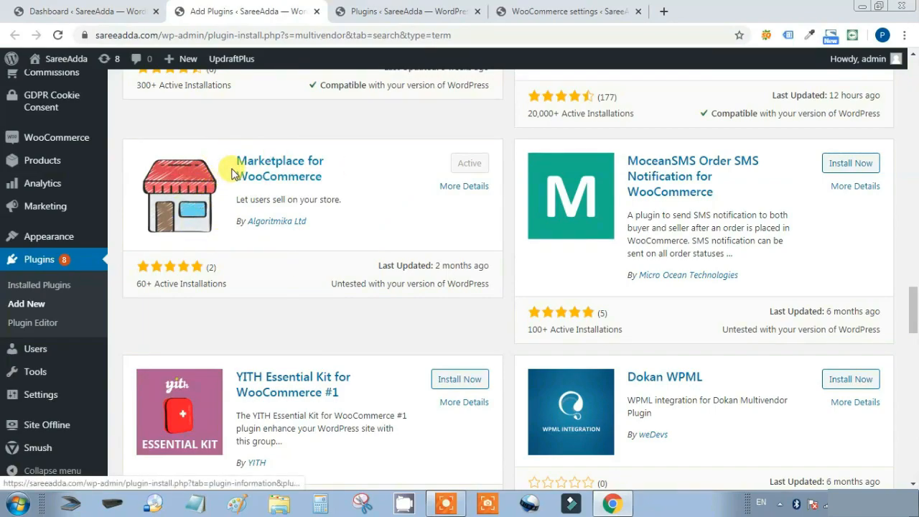
left_click_drag(233, 162, 392, 186)
left_click(392, 186)
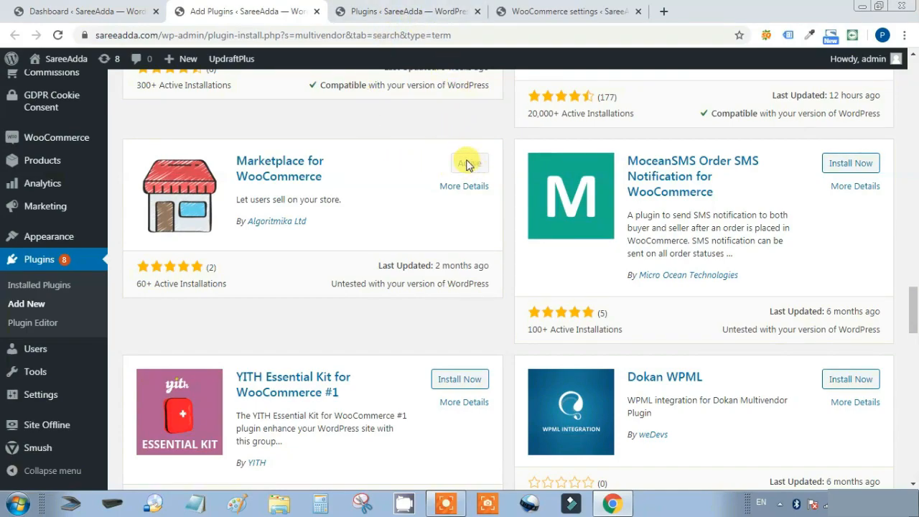
key("ctrl+Tab")
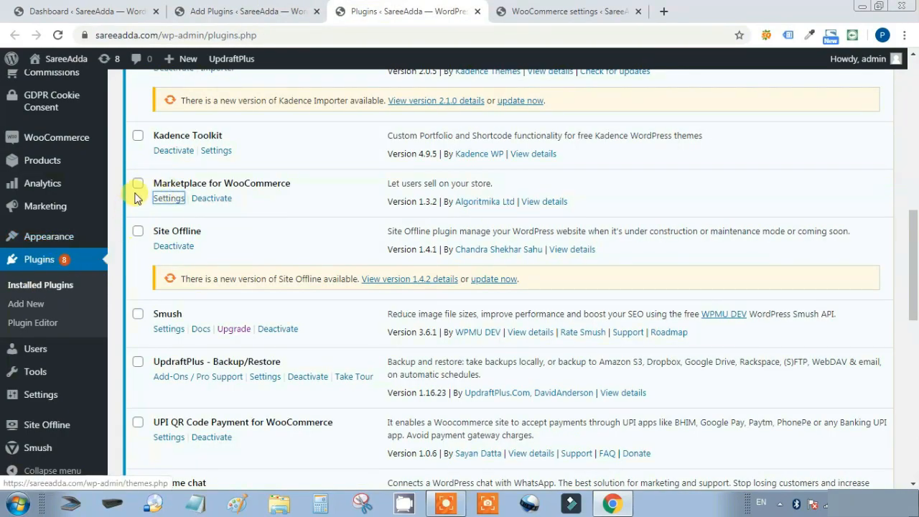
key("ctrl+Tab")
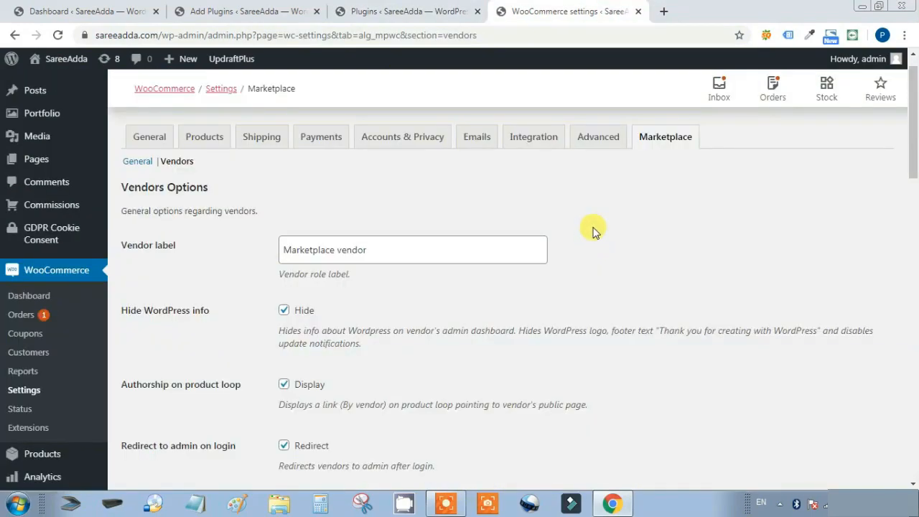
In Marketplace General options, keep Unpaid as the default commission status
left_click(132, 161)
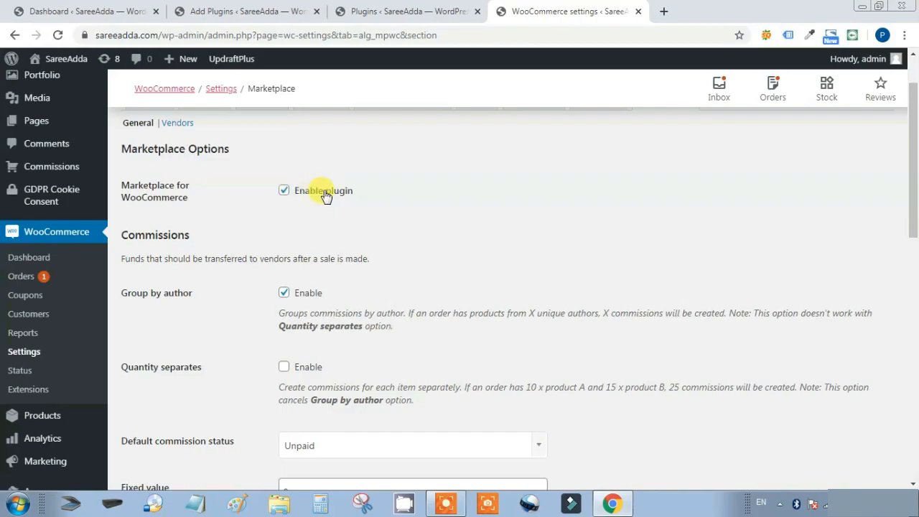
scroll(535, 194, "down", 1)
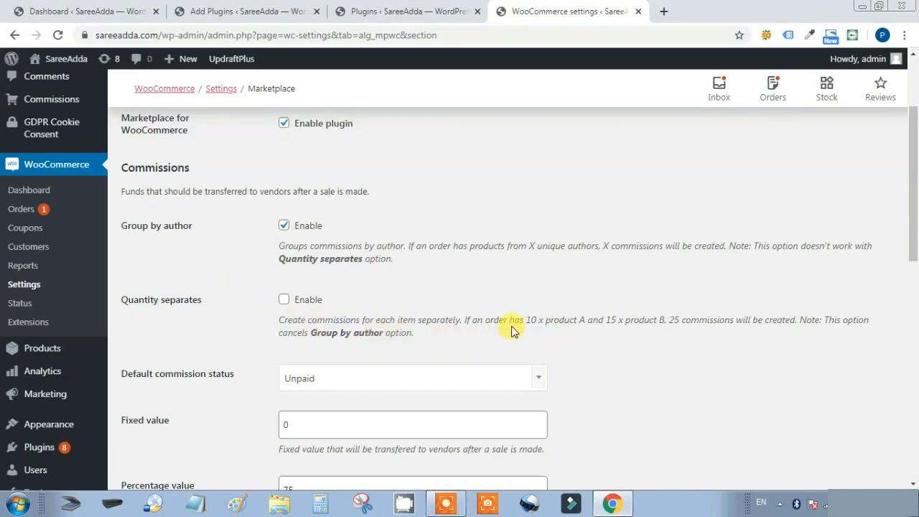
left_click_drag(459, 319, 797, 320)
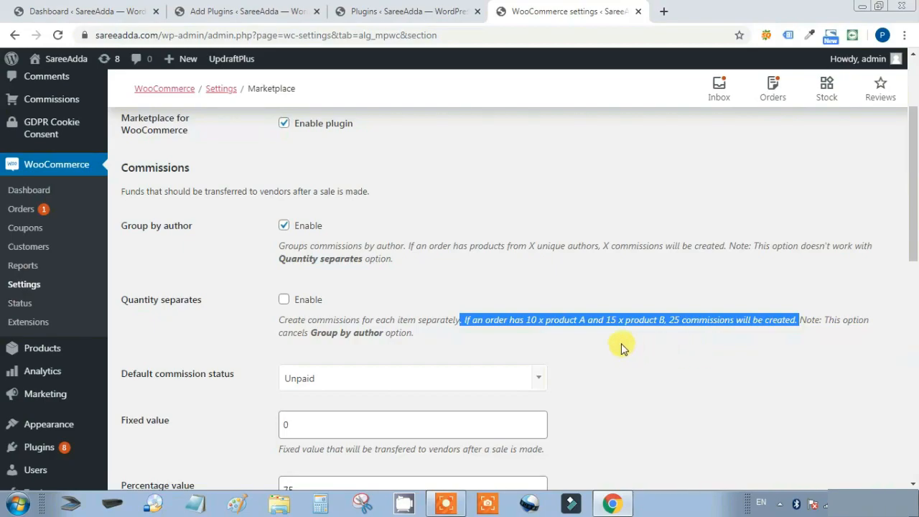
left_click(658, 347)
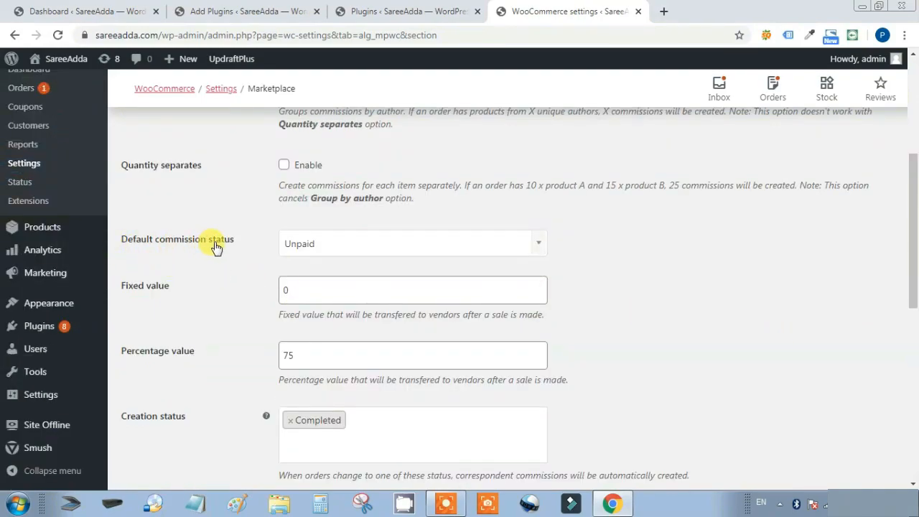
left_click(541, 242)
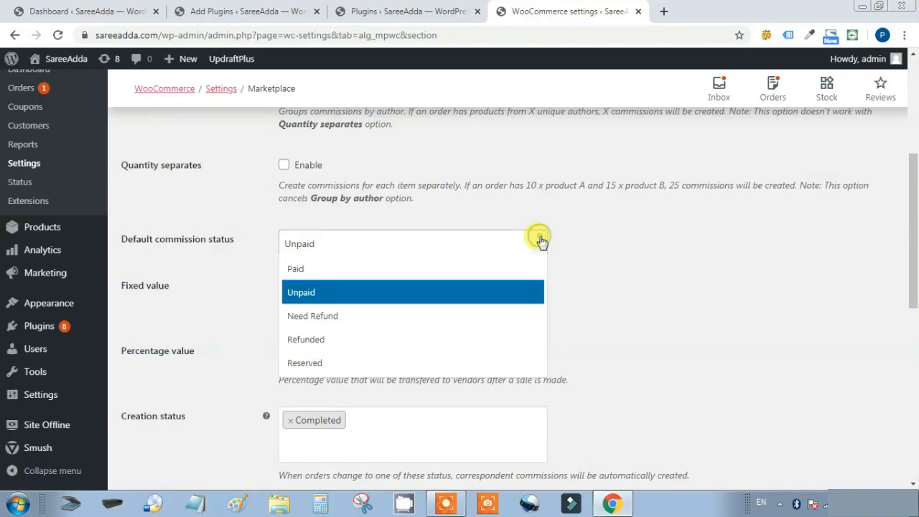
left_click(300, 294)
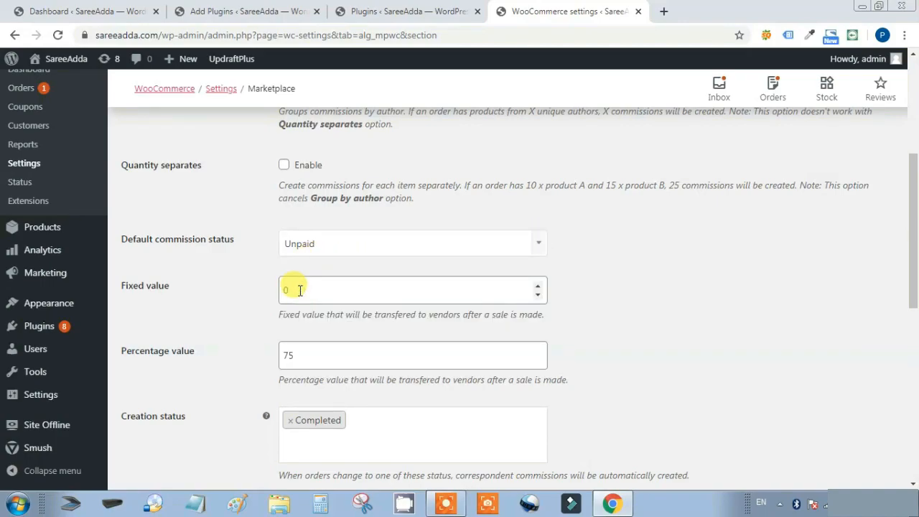
left_click(532, 239)
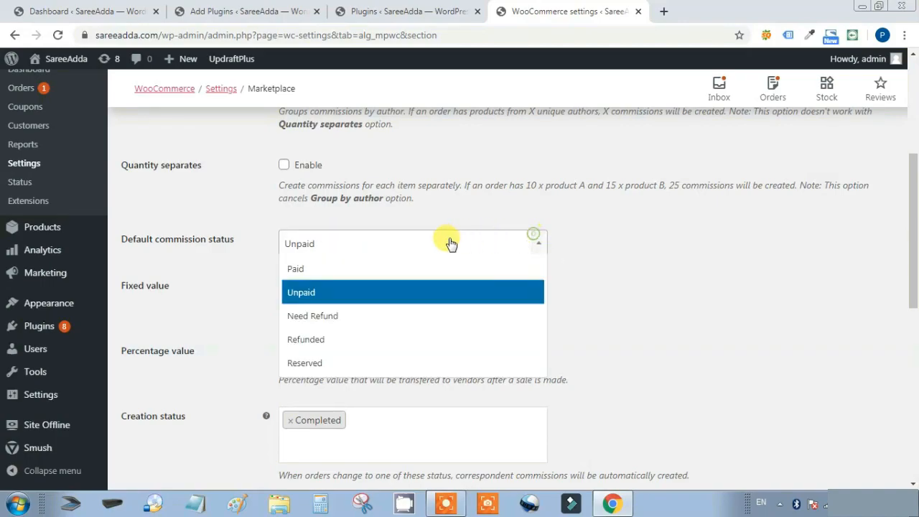
left_click(354, 288)
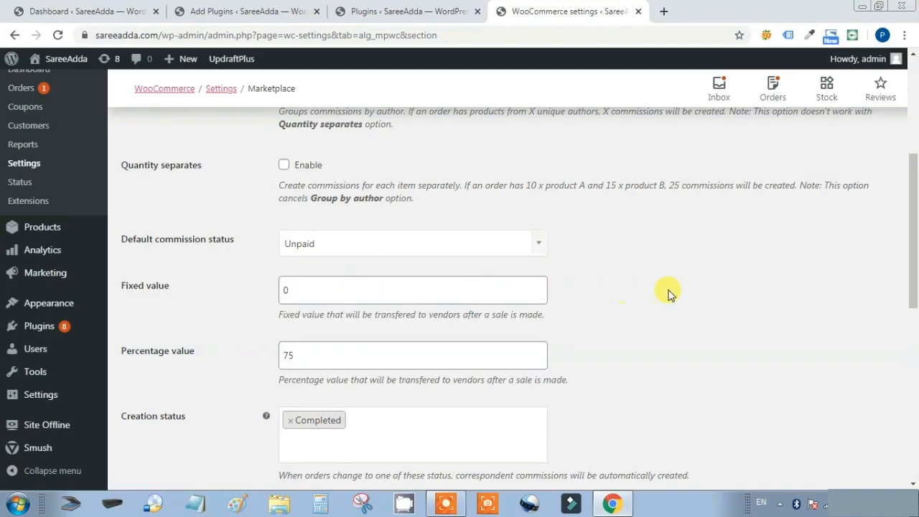
Clear the fixed commission value, leave the percentage at 75, and save the changes
scroll(668, 295, "down", 1)
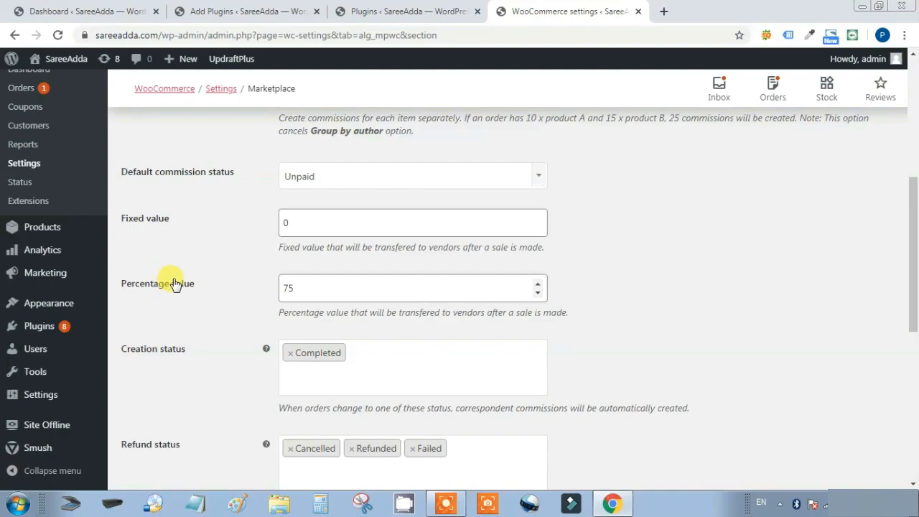
left_click_drag(318, 227, 277, 227)
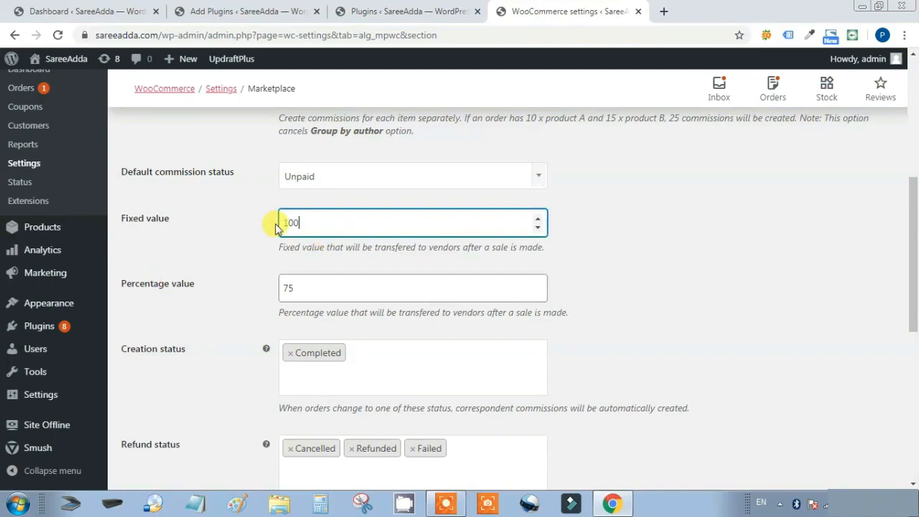
left_click(663, 222)
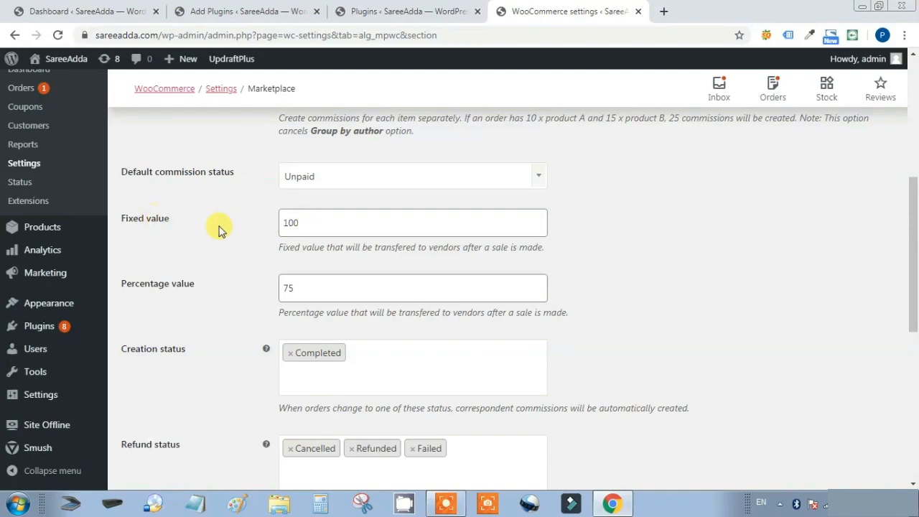
double_click(306, 225)
key("BackSpace")
left_click(324, 288)
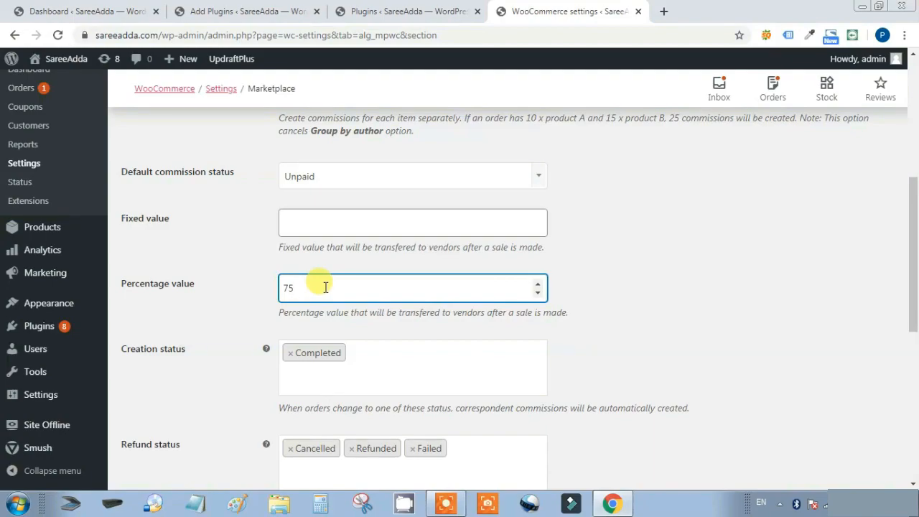
left_click(354, 314)
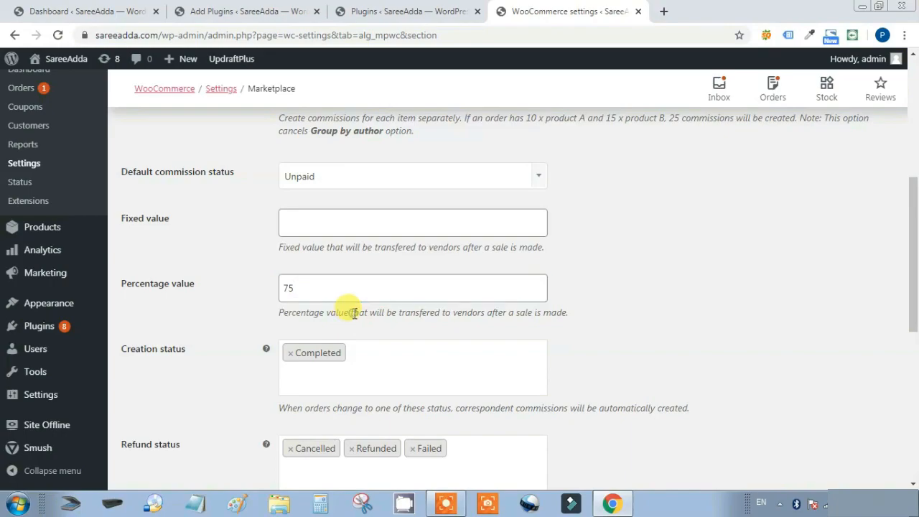
left_click_drag(277, 313, 320, 313)
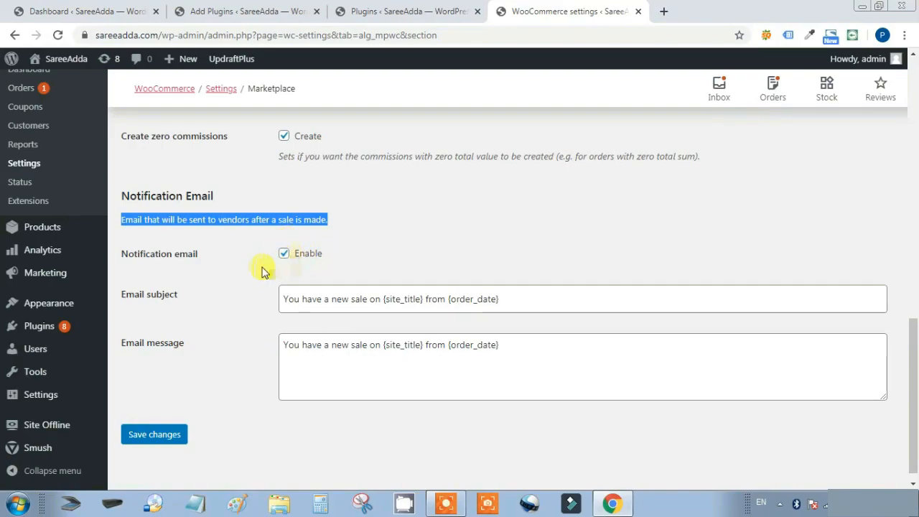
left_click(153, 436)
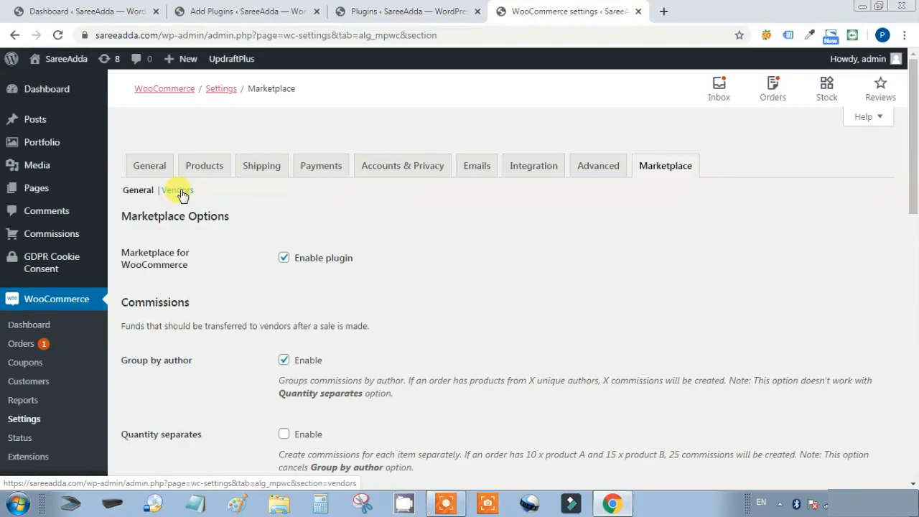
left_click(177, 191)
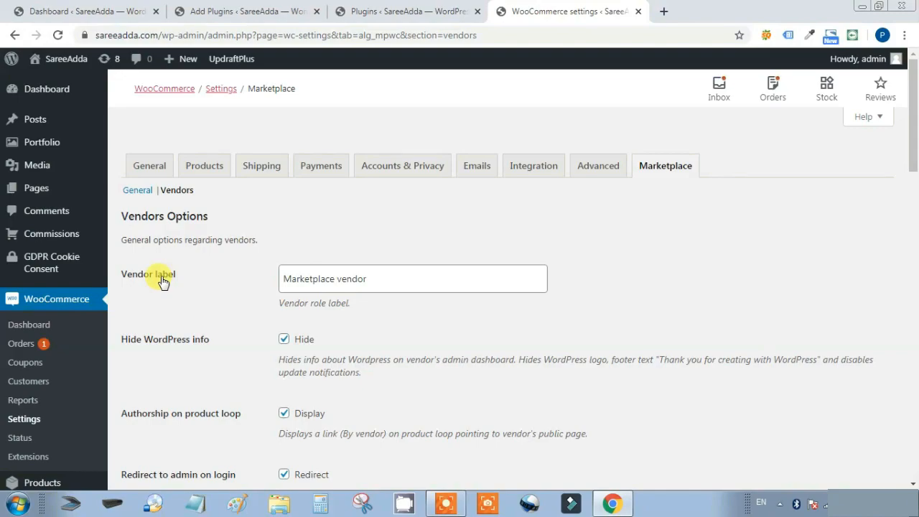
triple_click(406, 279)
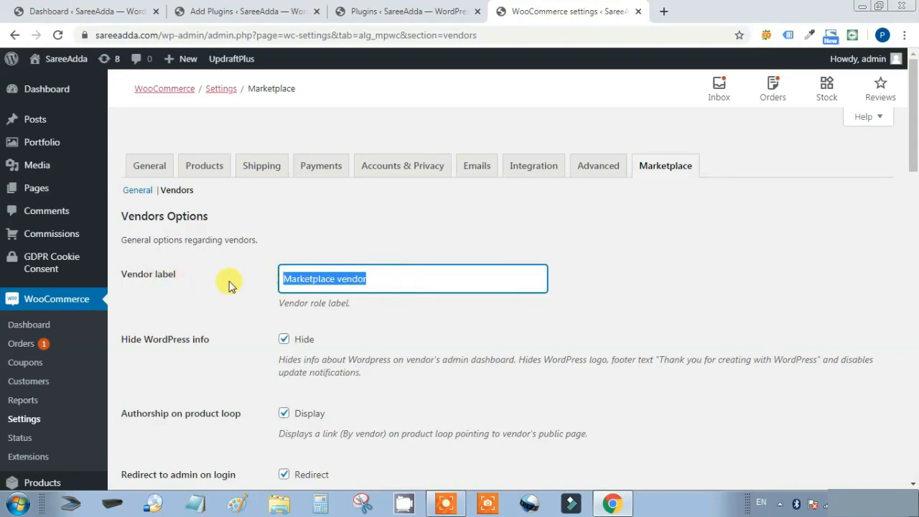
left_click(619, 277)
scroll(646, 270, "down", 1)
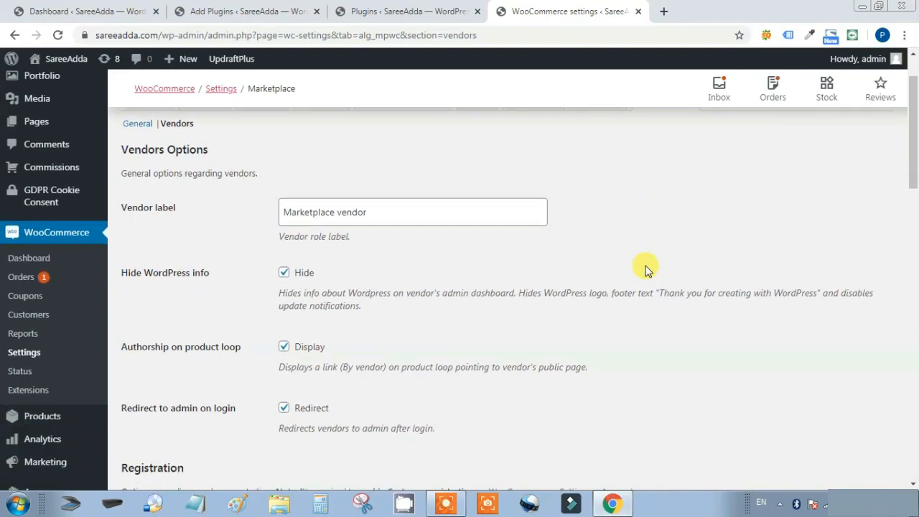
triple_click(413, 212)
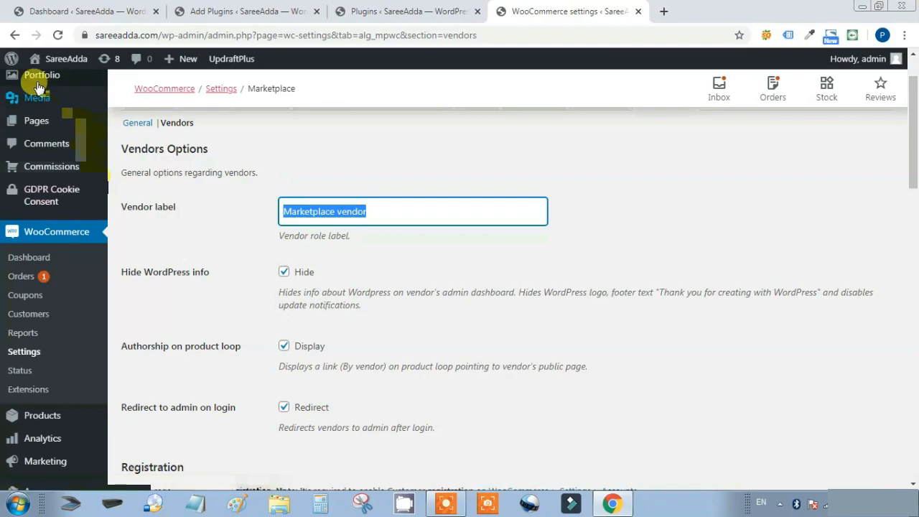
mouse_move(11, 59)
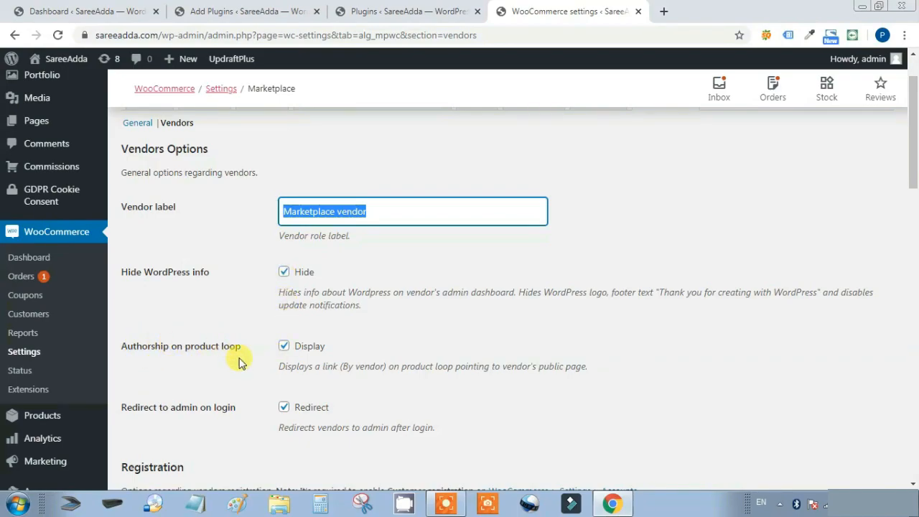
left_click_drag(273, 368, 601, 370)
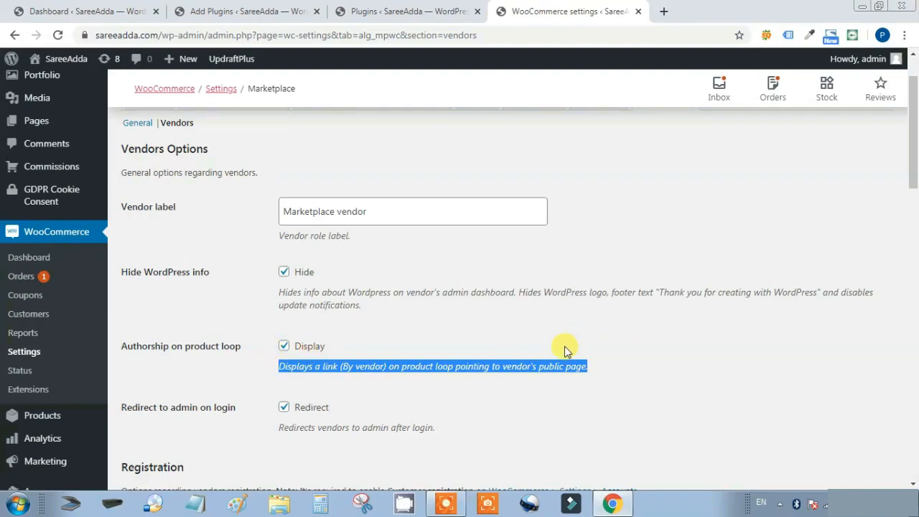
scroll(677, 349, "down", 1)
scroll(676, 349, "down", 2)
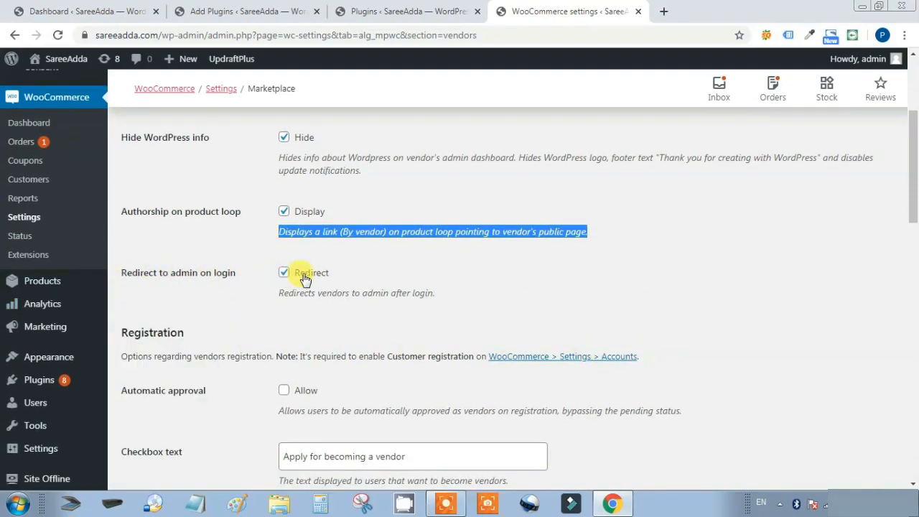
left_click_drag(275, 302, 448, 312)
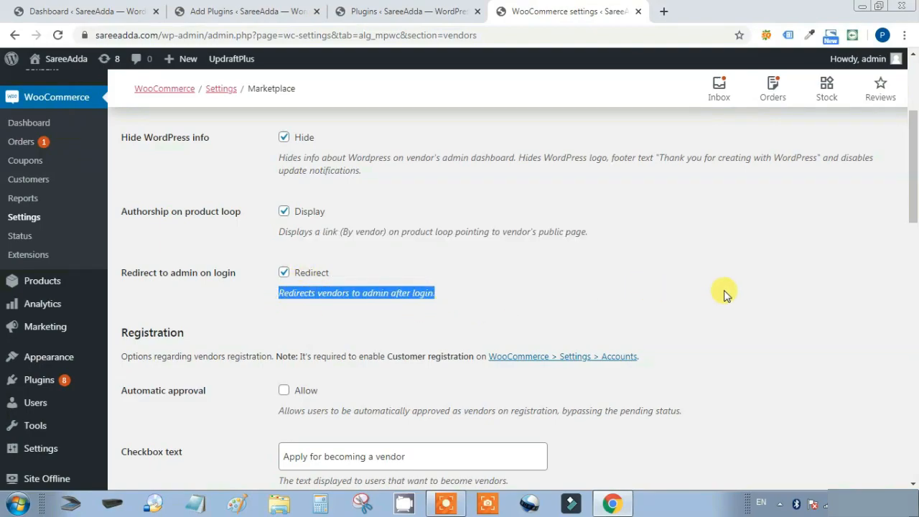
scroll(723, 293, "down", 2)
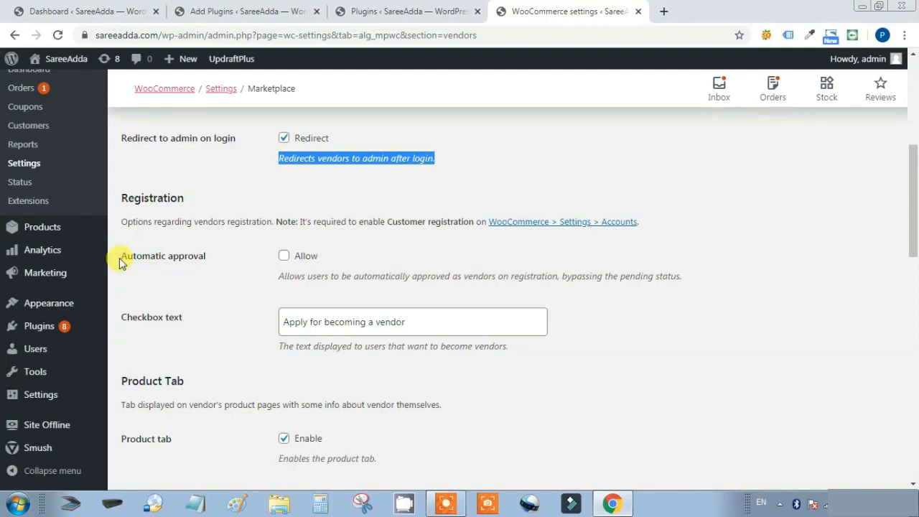
left_click_drag(120, 263, 213, 263)
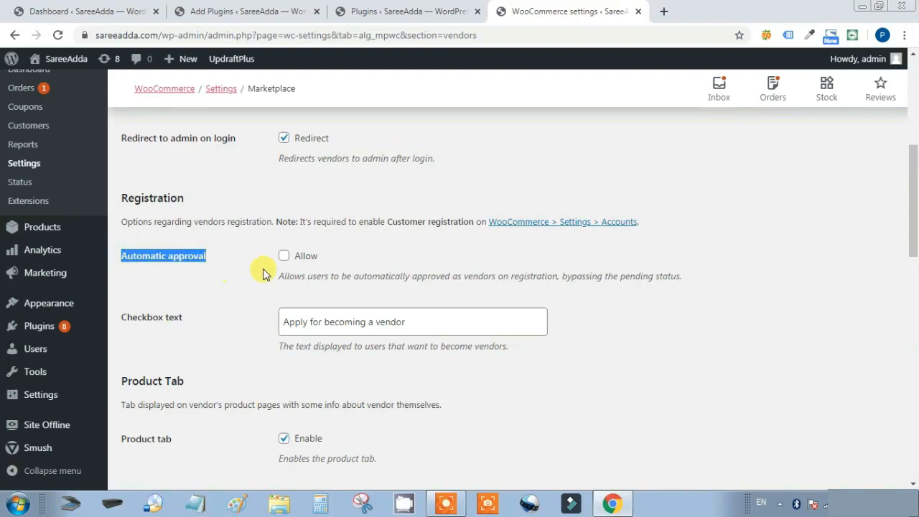
left_click(285, 258)
left_click(285, 258)
left_click(247, 261)
left_click(283, 258)
left_click(283, 257)
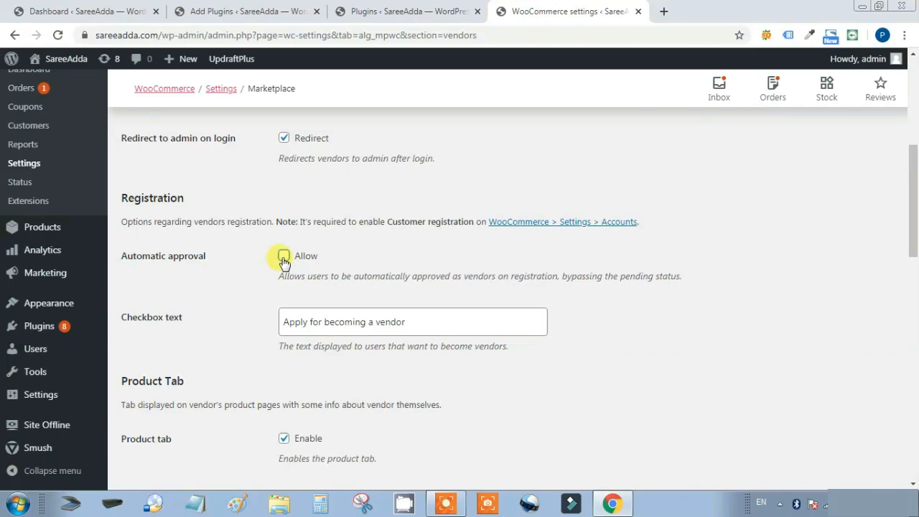
key("Tab")
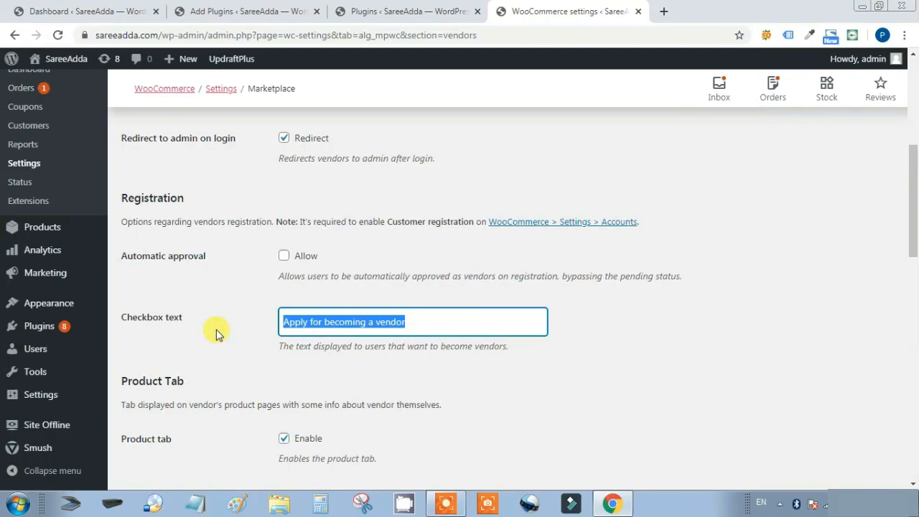
left_click(255, 332)
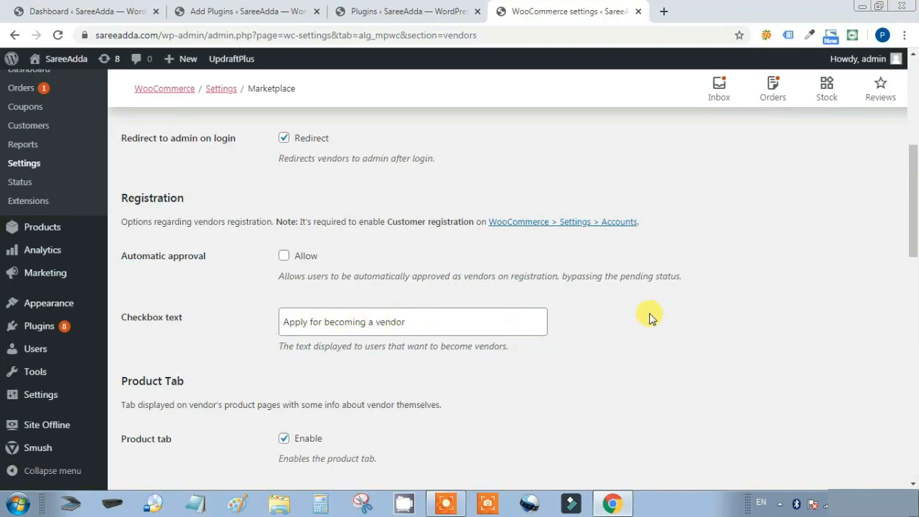
scroll(654, 316, "down", 10)
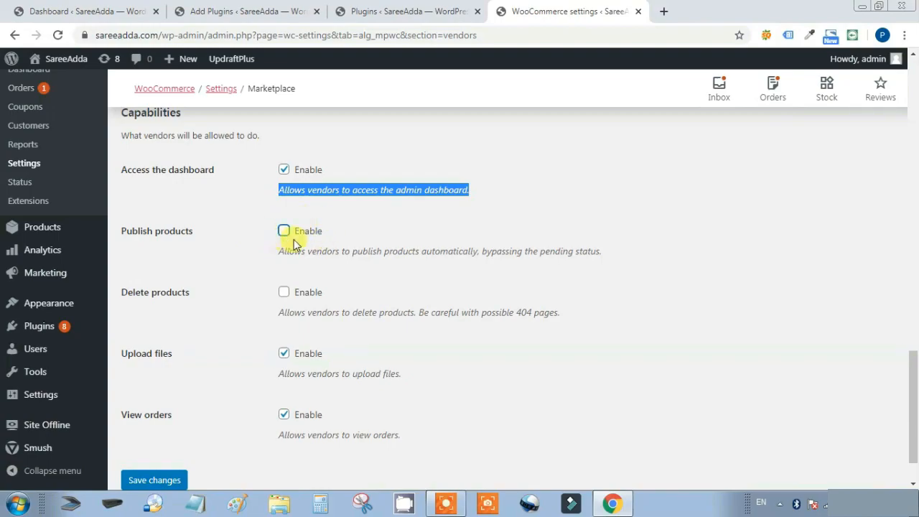
left_click(351, 236)
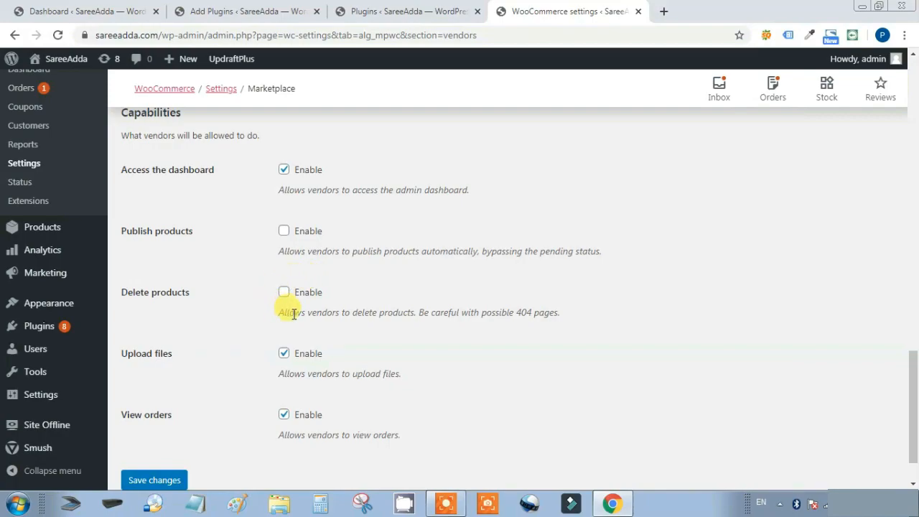
left_click_drag(566, 318, 281, 324)
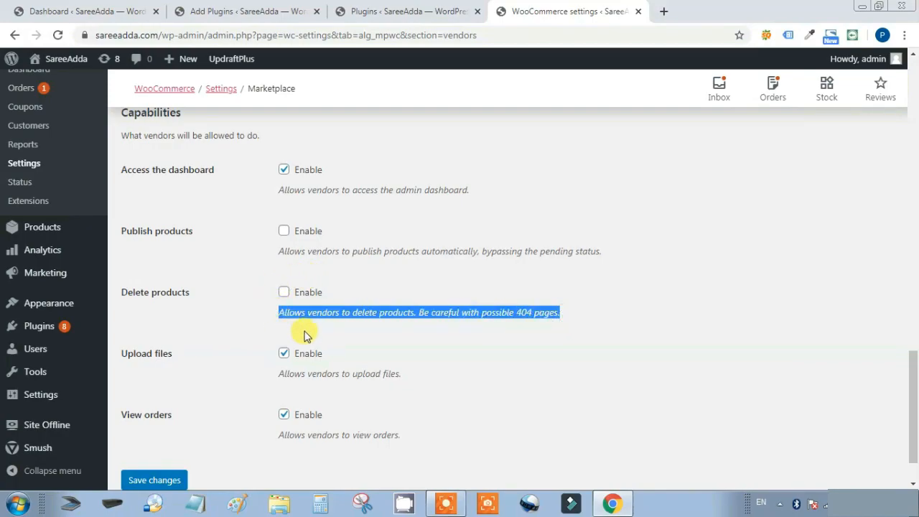
left_click(462, 348)
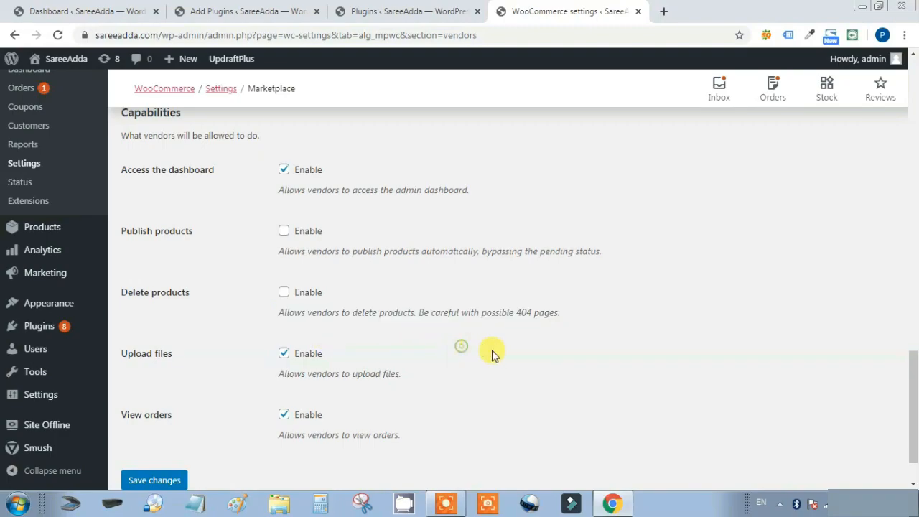
scroll(503, 361, "down", 1)
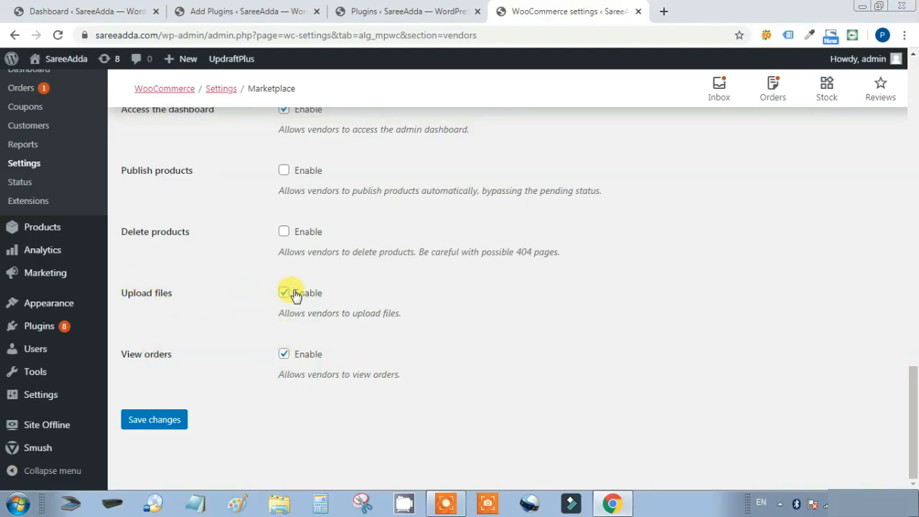
left_click(158, 429)
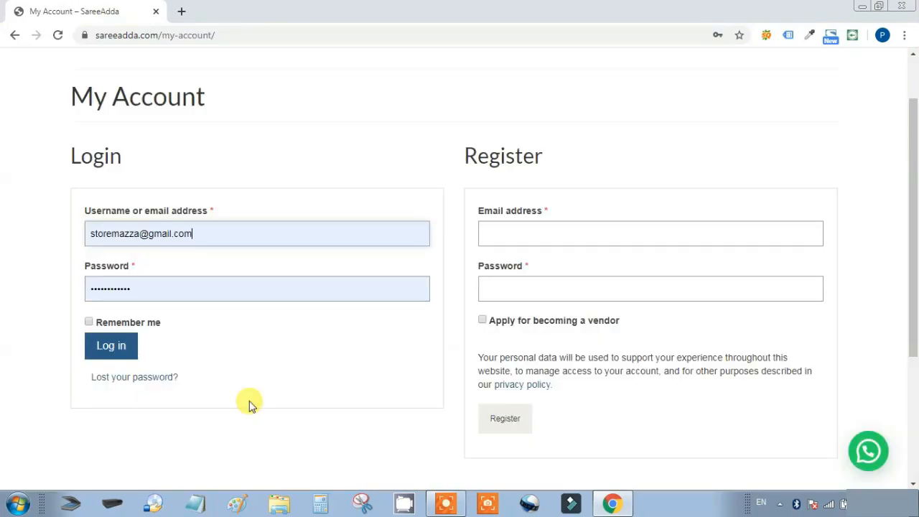
Log in with the vendor account's credentials to reach its limited dashboard
left_click(115, 348)
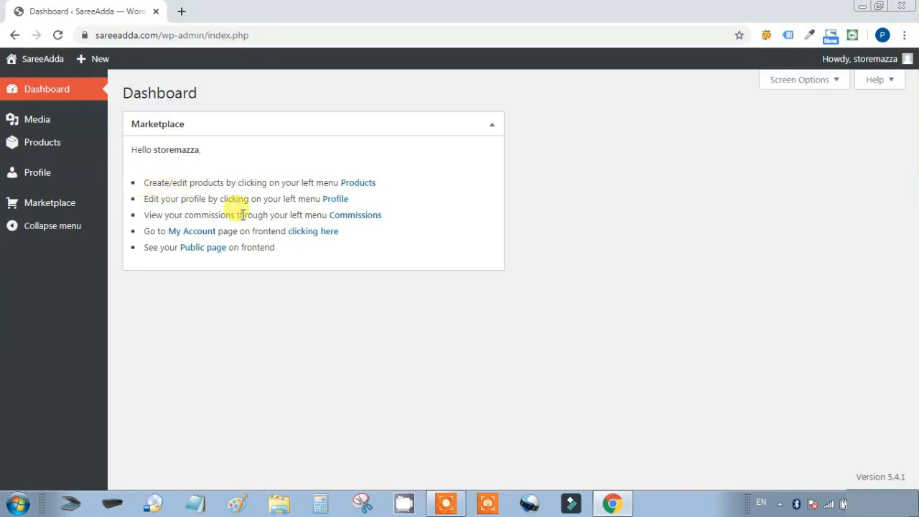
mouse_move(47, 142)
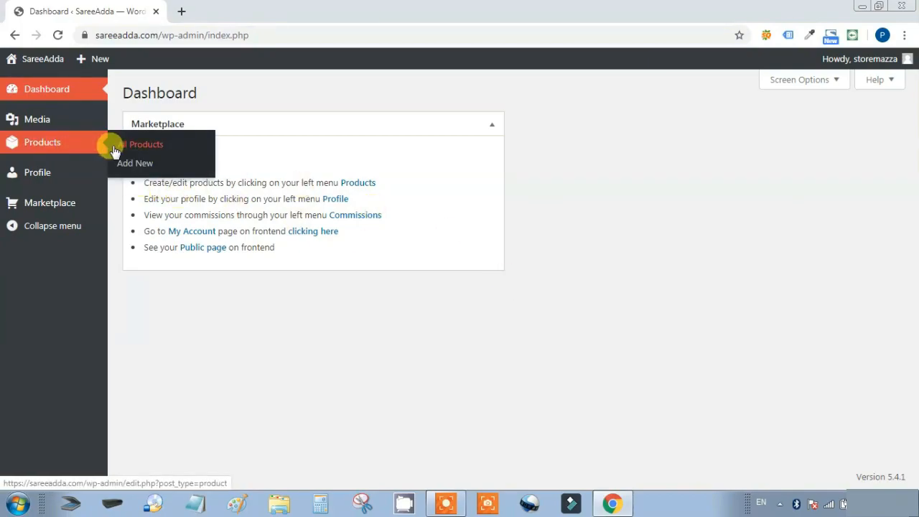
Scroll through the vendor's Add New product form, then list all three vendor products
left_click(130, 163)
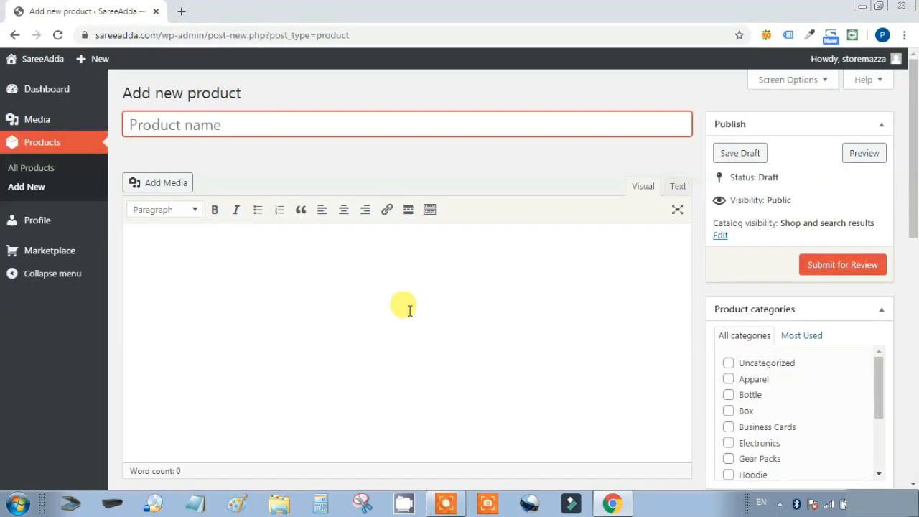
scroll(337, 303, "down", 3)
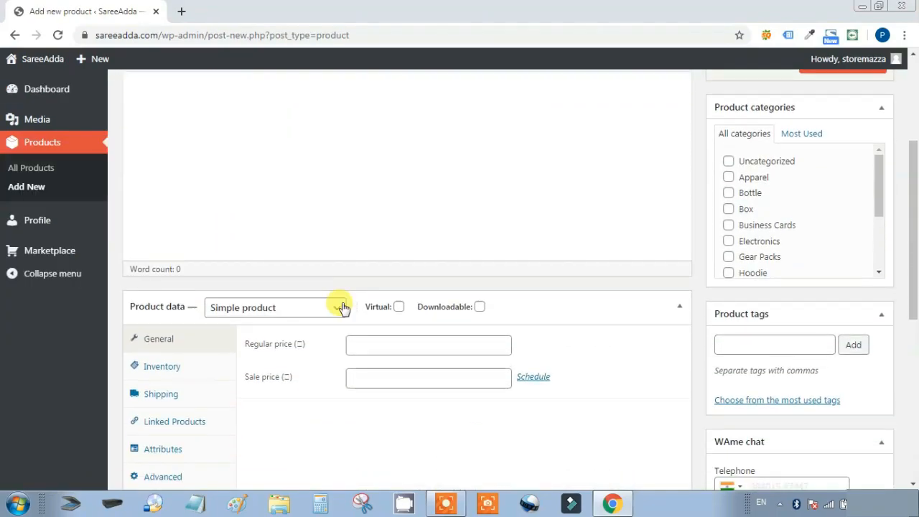
scroll(370, 294, "down", 5)
scroll(378, 296, "up", 7)
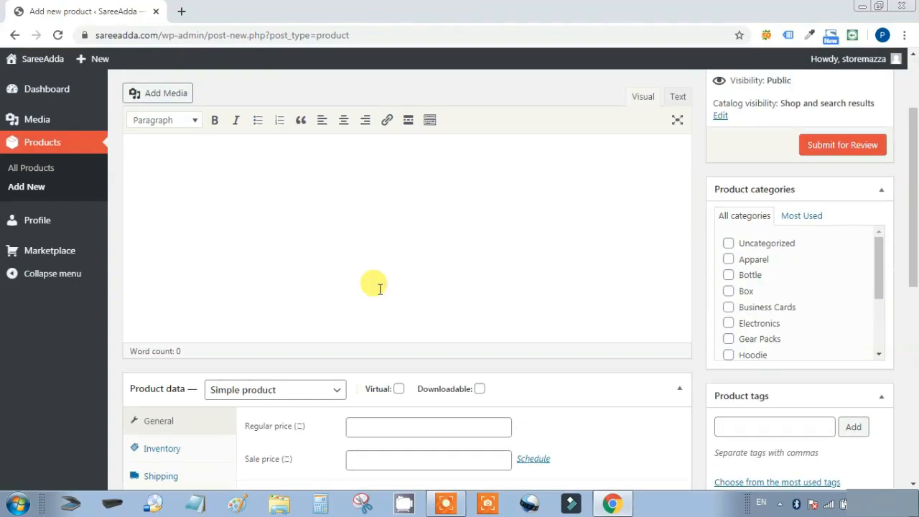
scroll(380, 288, "up", 2)
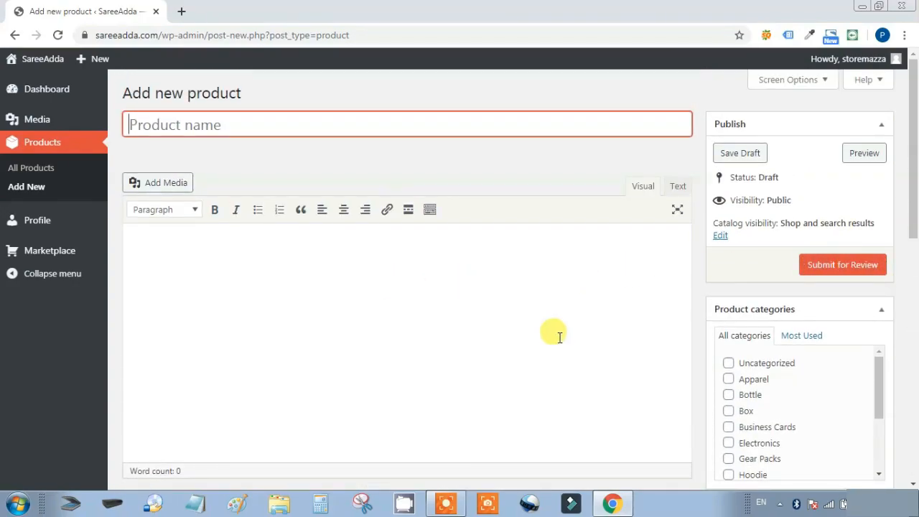
left_click(42, 172)
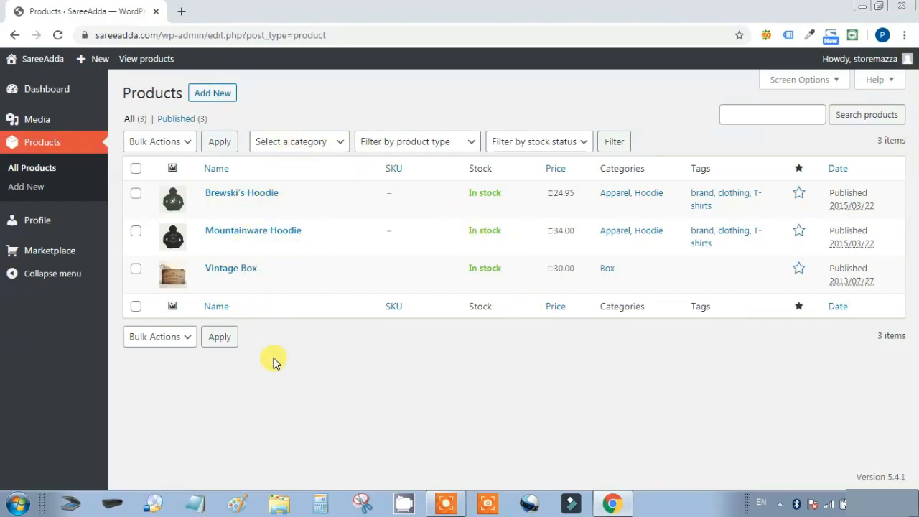
Open the vendor profile and switch the admin colour scheme to Light, then back to Midnight
left_click(40, 221)
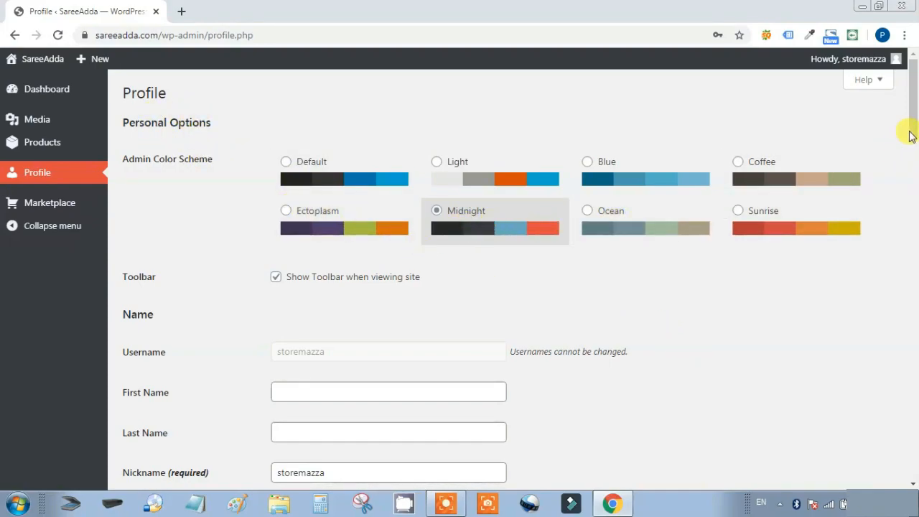
scroll(653, 277, "down", 1)
left_click(437, 141)
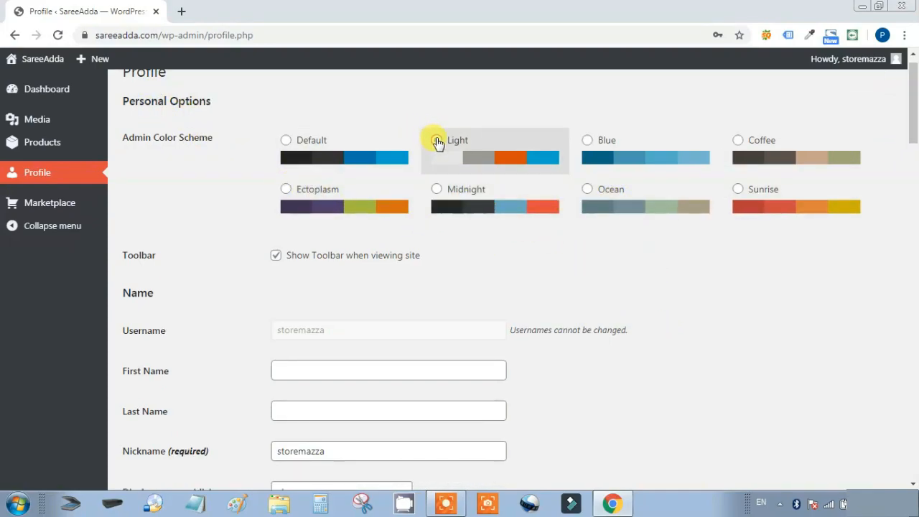
left_click(437, 190)
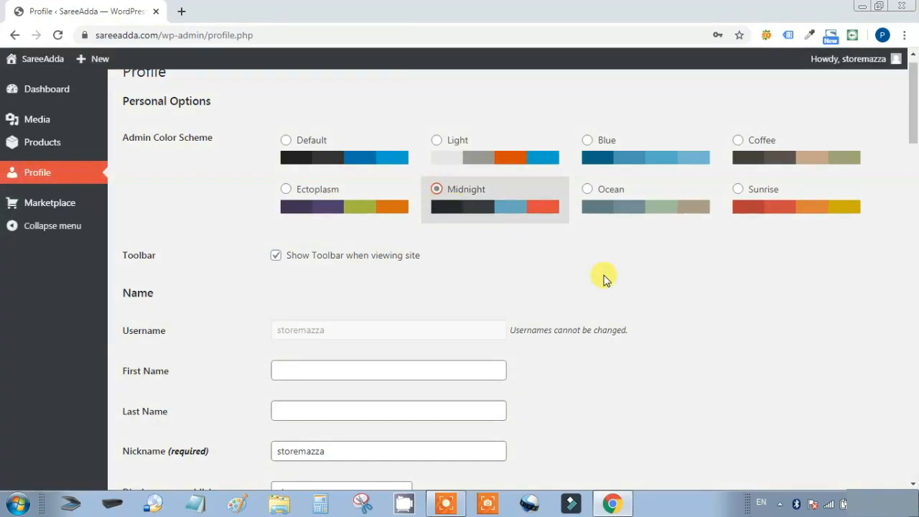
Review the store name, description, address, empty payment details and 95% commission fields
scroll(684, 291, "down", 3)
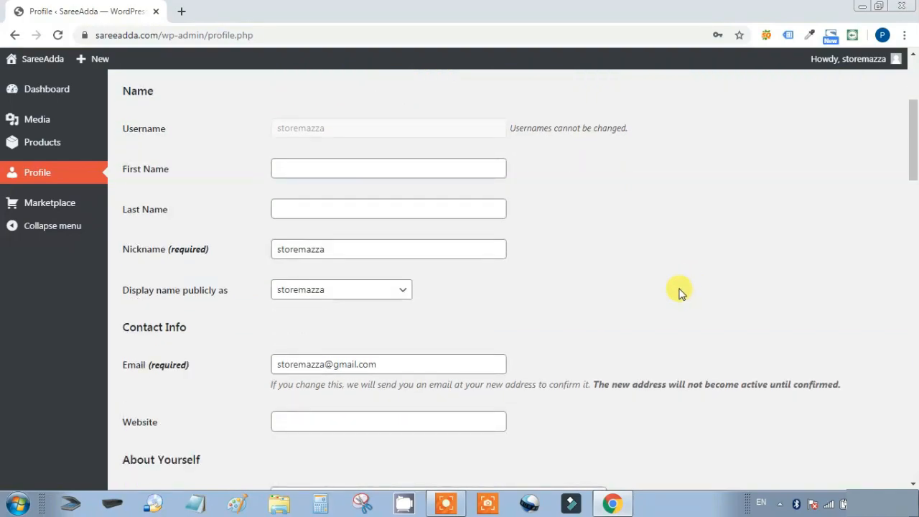
scroll(681, 291, "down", 1)
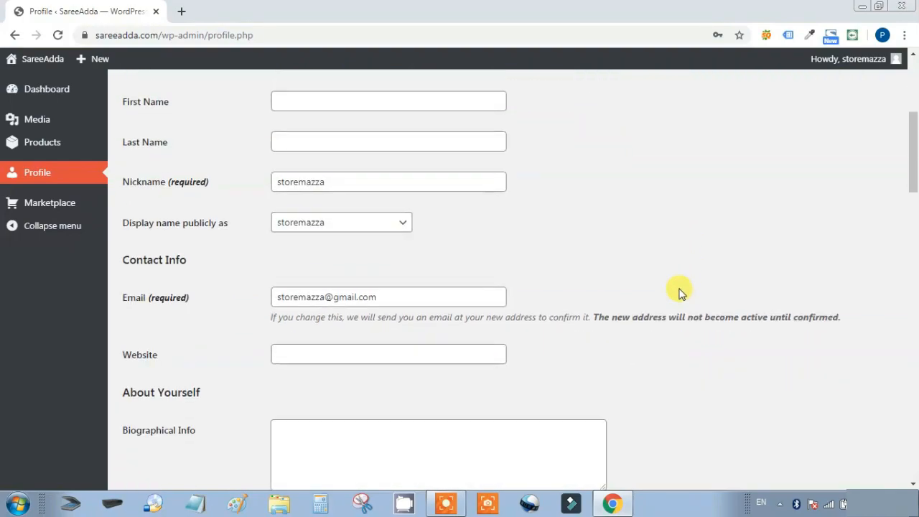
scroll(681, 291, "down", 3)
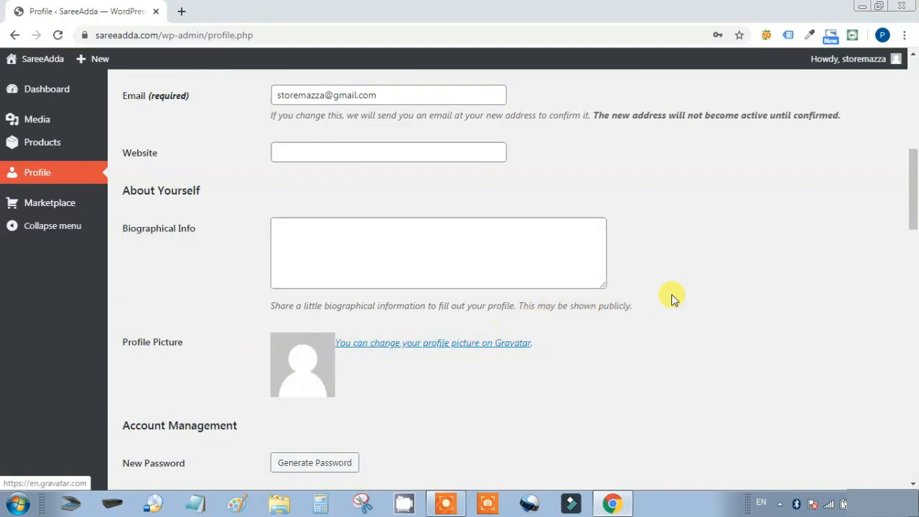
scroll(671, 297, "down", 4)
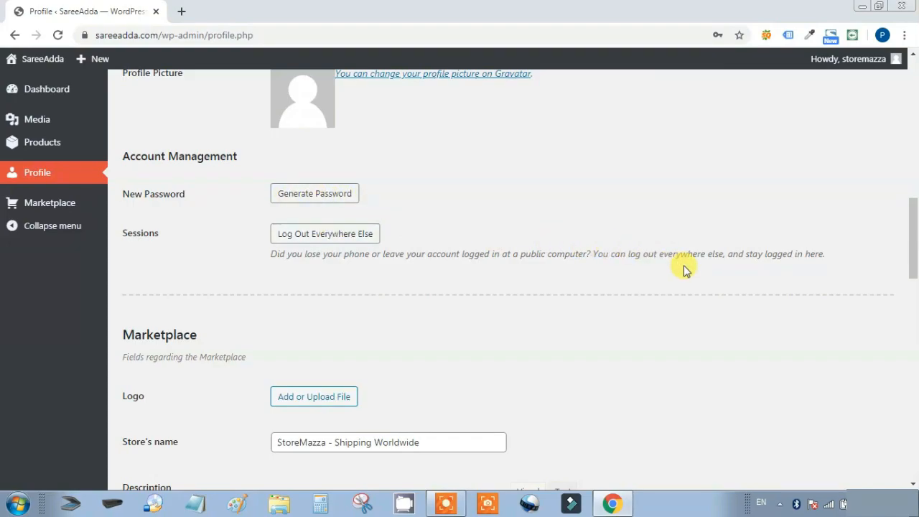
scroll(683, 269, "down", 3)
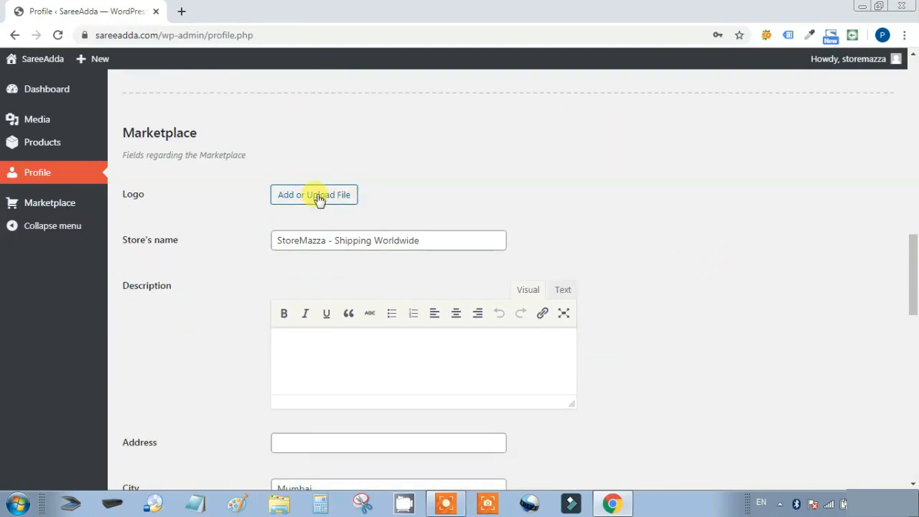
left_click(447, 240)
scroll(770, 280, "down", 2)
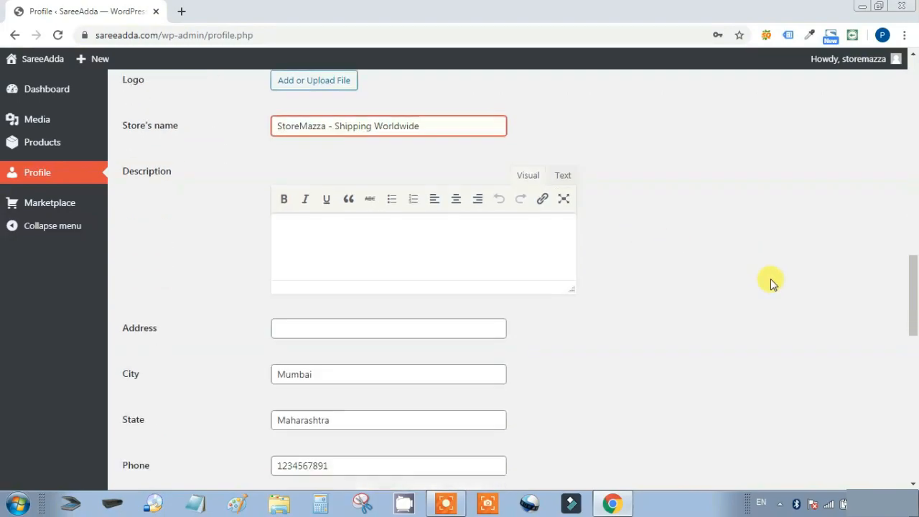
left_click(372, 213)
scroll(708, 236, "down", 1)
left_click(380, 242)
scroll(714, 246, "down", 5)
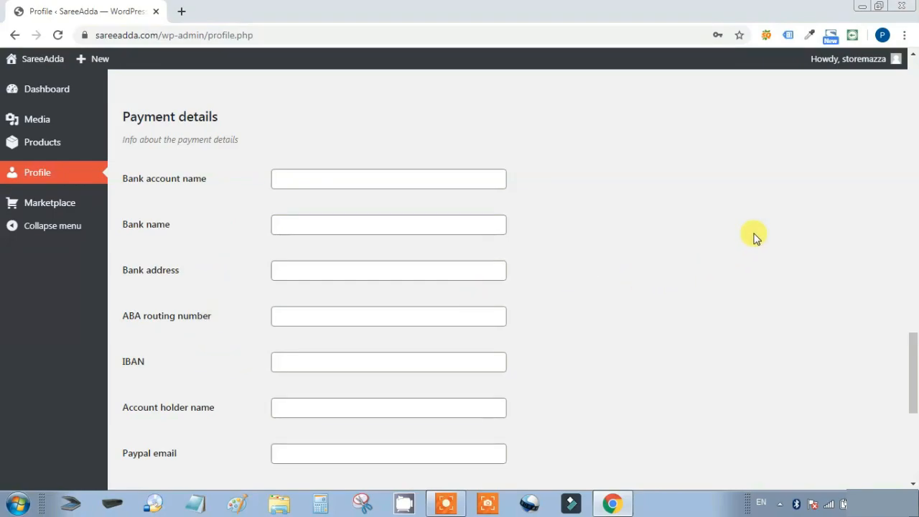
scroll(754, 237, "down", 5)
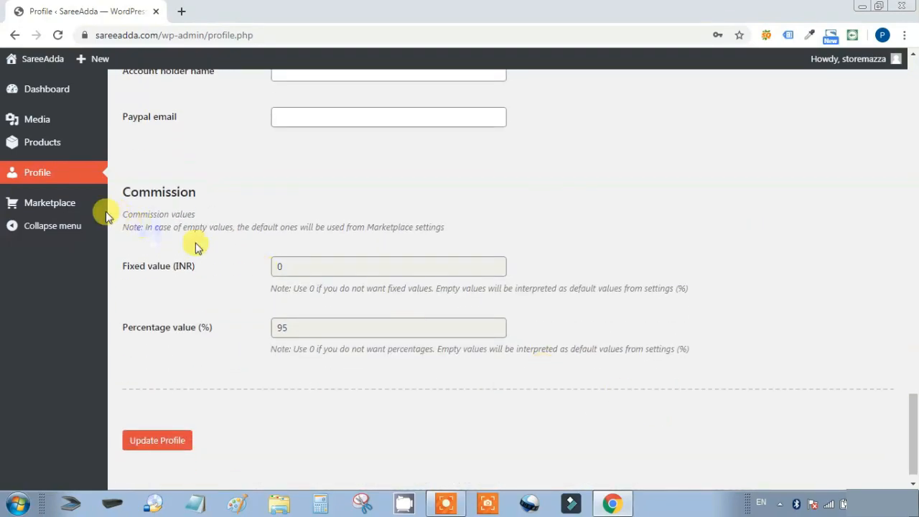
mouse_move(56, 211)
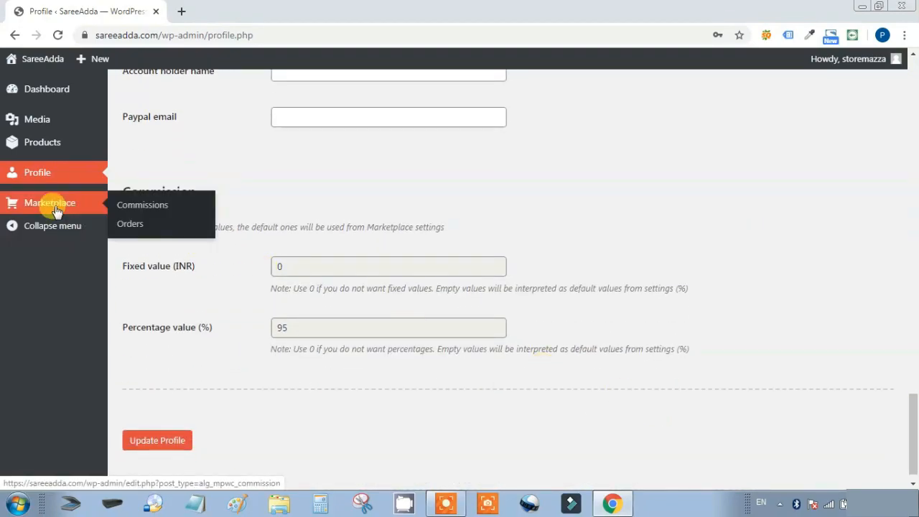
left_click(133, 226)
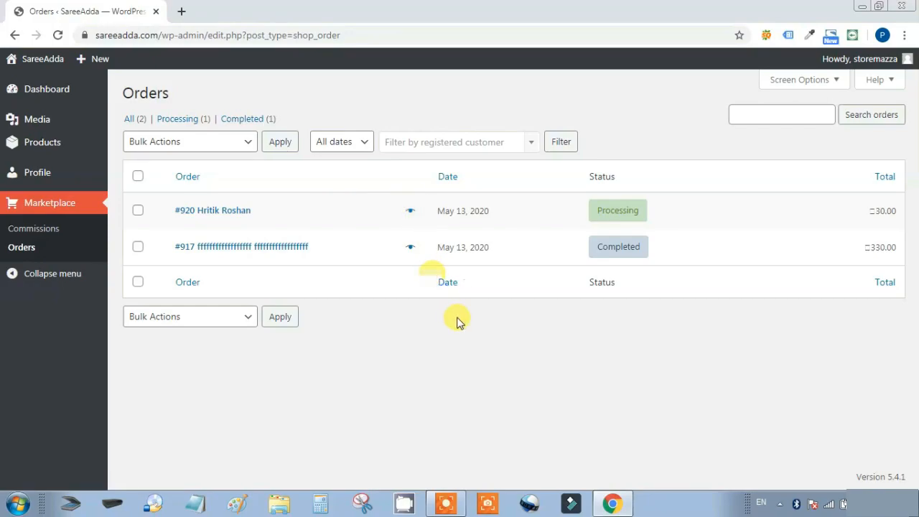
Open Marketplace Commissions showing the unpaid 313.50 INR Vintage Box commission at 95%
left_click(46, 203)
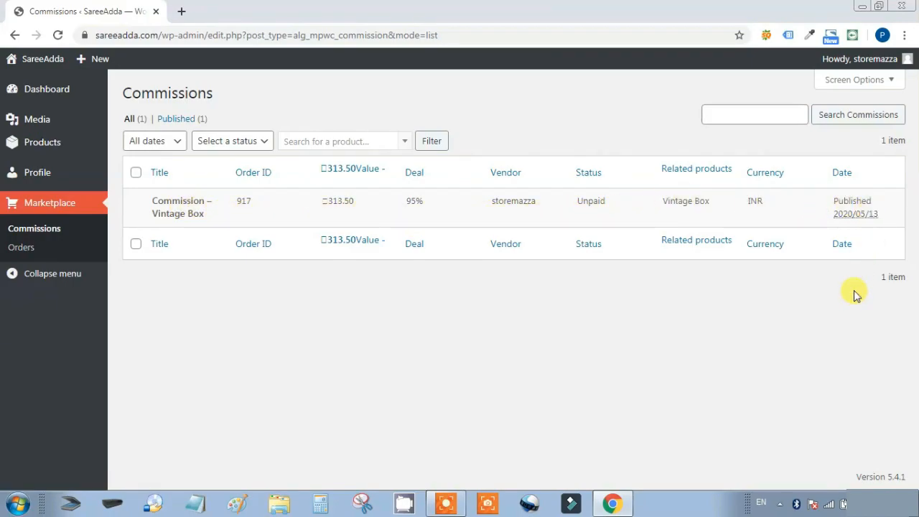
Check the All dates, Select a status and product filters on the Commissions list
left_click(174, 142)
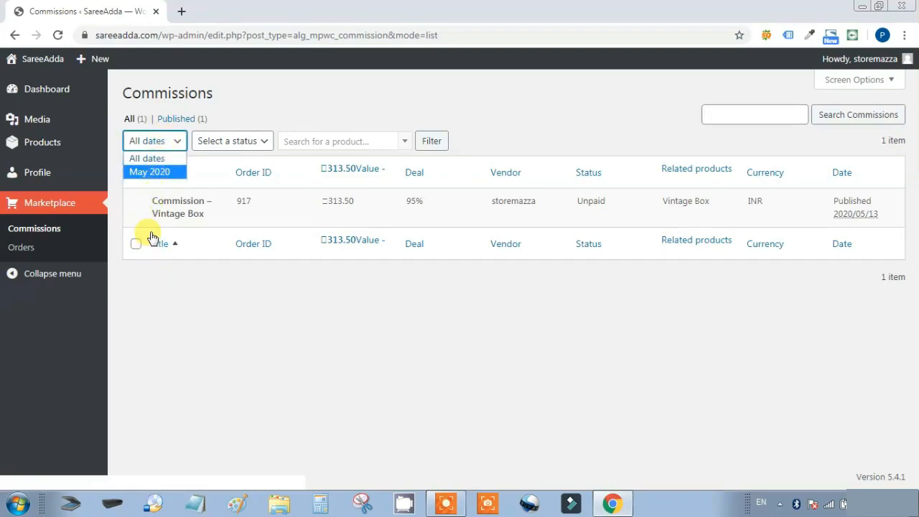
left_click(259, 141)
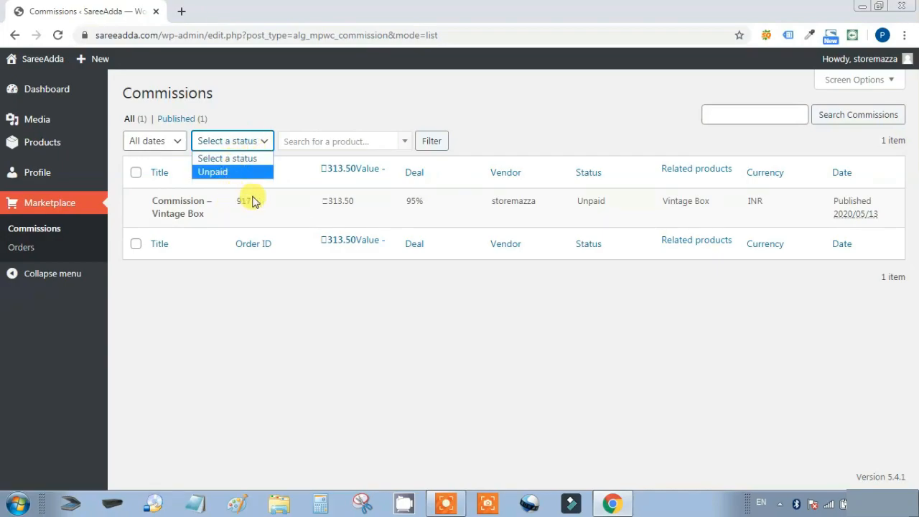
left_click(405, 142)
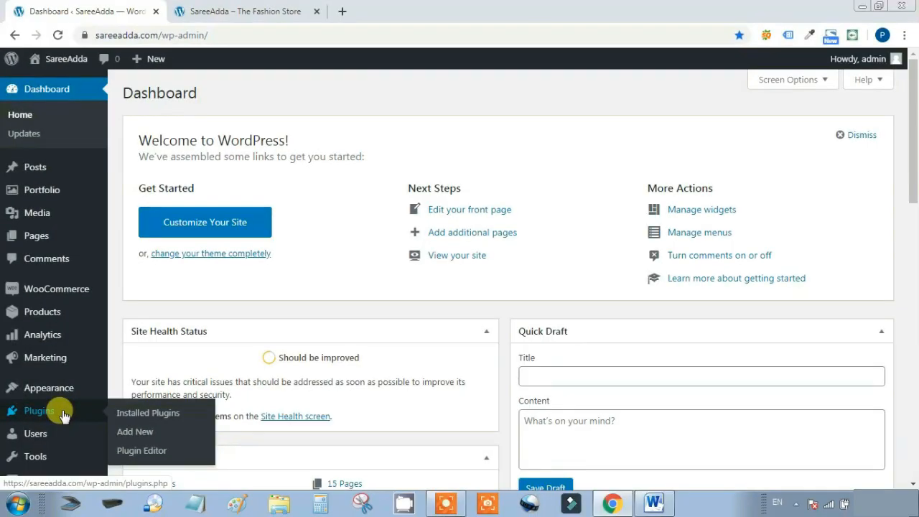
Activate Jetpack from Installed Plugins and go to its Set up Jetpack page
left_click(130, 415)
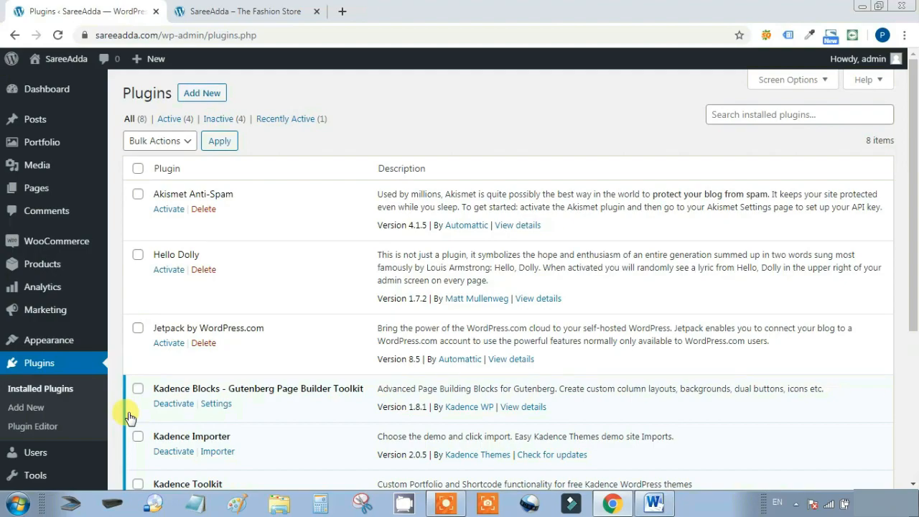
left_click(168, 345)
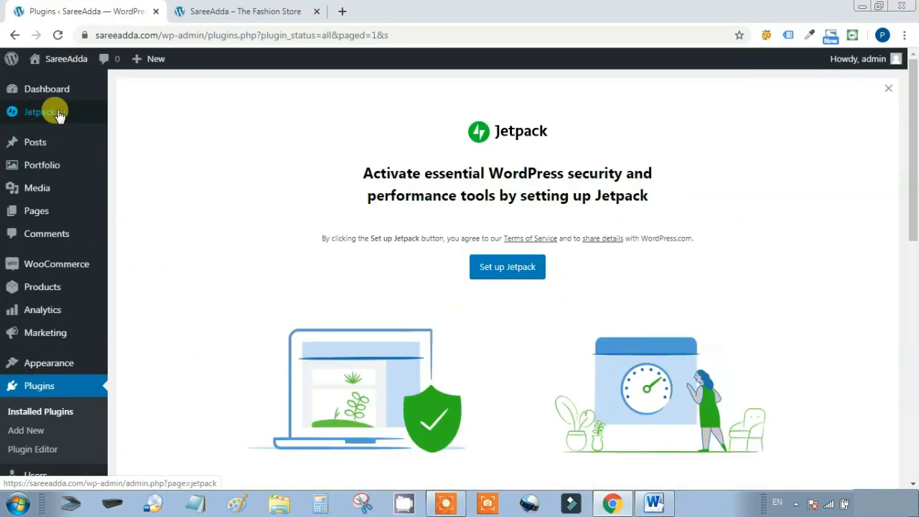
left_click(55, 113)
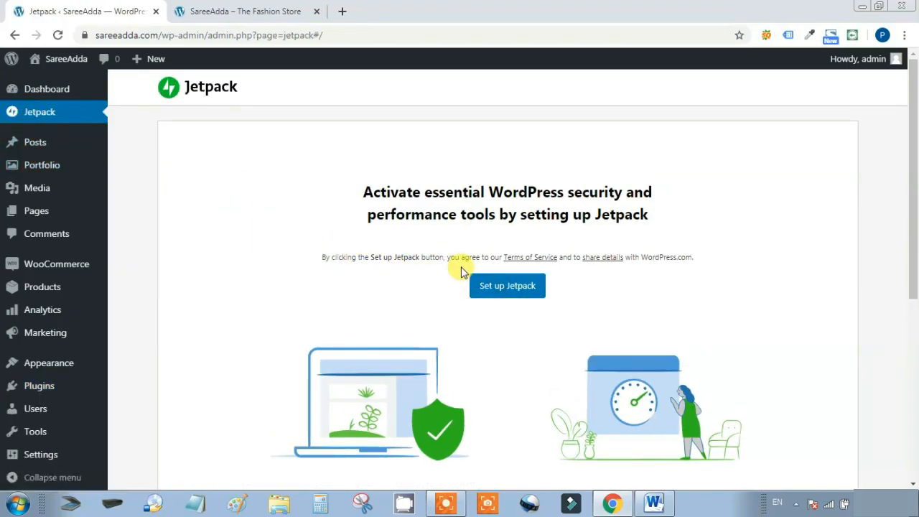
Start Set up Jetpack and wait for the WordPress.com or Google account choice
scroll(414, 279, "down", 1)
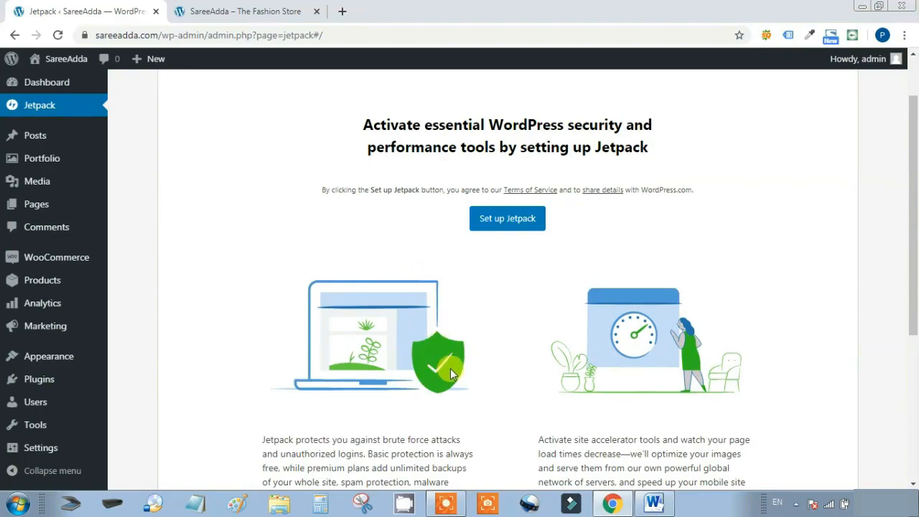
scroll(467, 353, "down", 1)
scroll(468, 353, "up", 1)
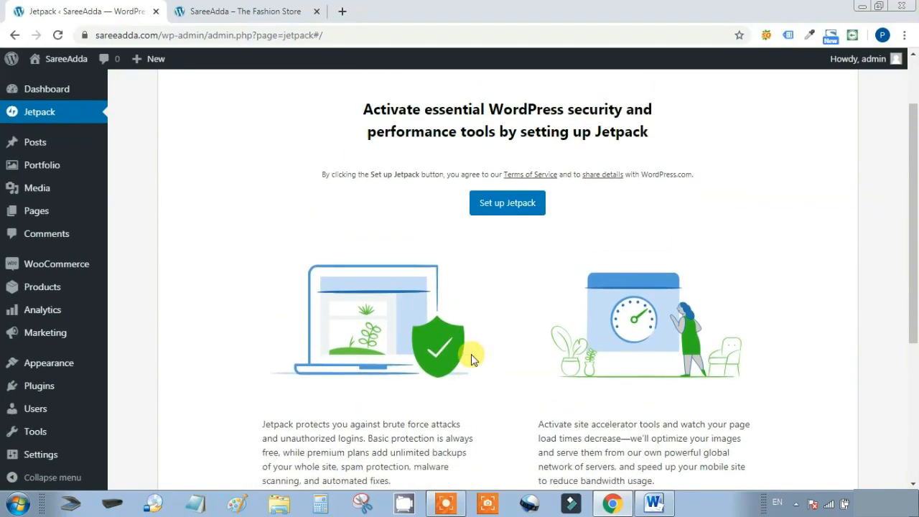
left_click_drag(643, 190, 712, 191)
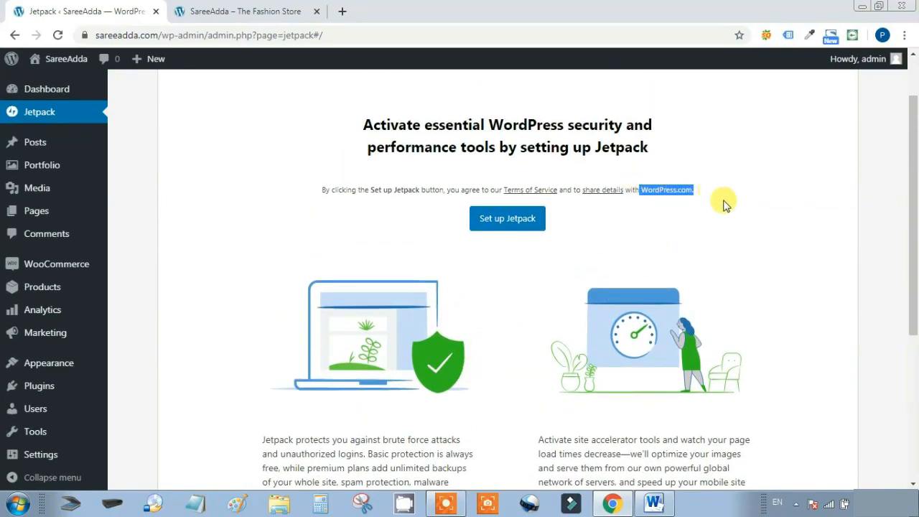
scroll(740, 215, "down", 2)
scroll(614, 236, "up", 2)
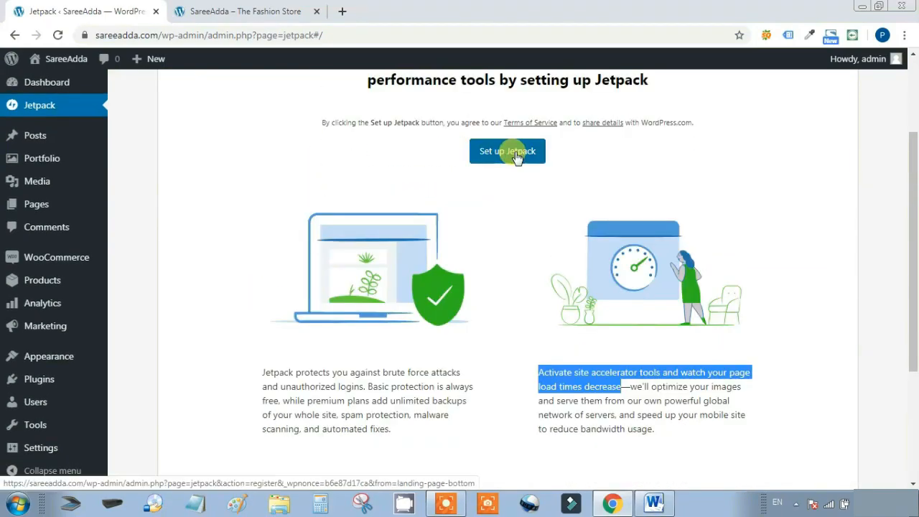
left_click(515, 157)
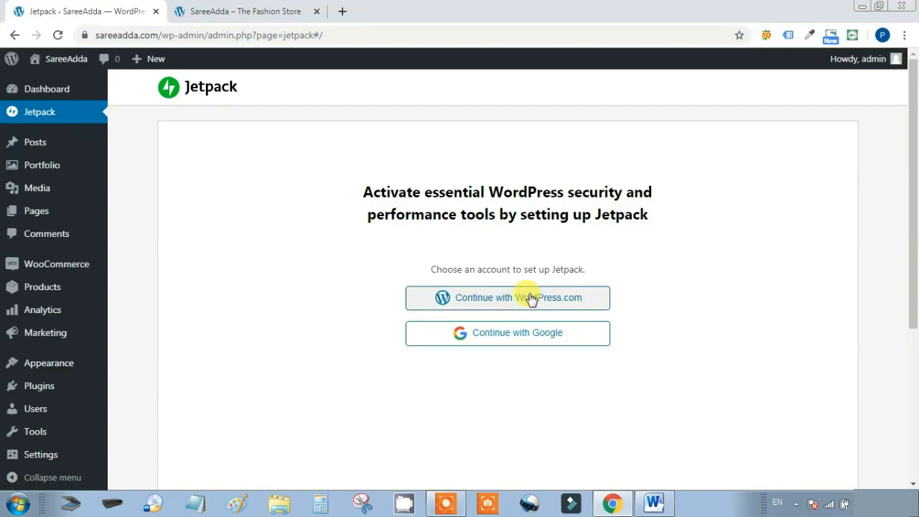
mouse_move(11, 59)
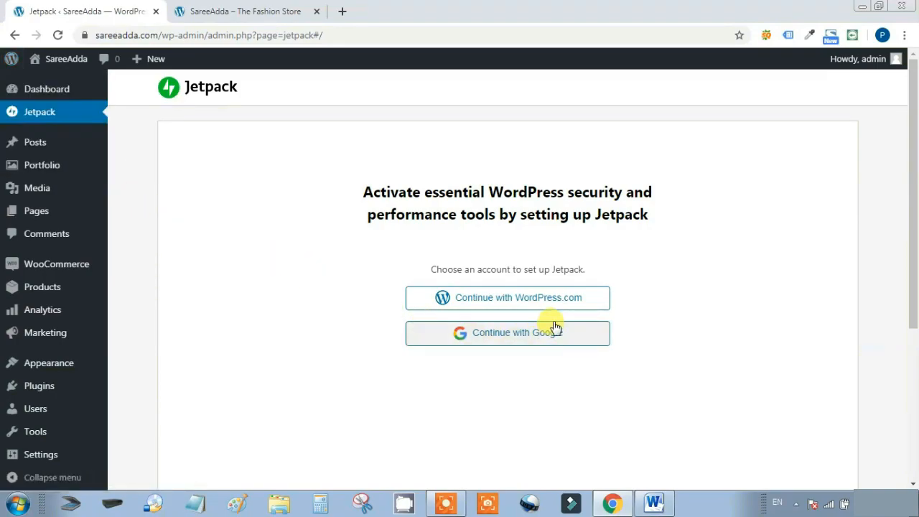
Connect via WordPress.com, compare the $39, $99 and $299 plans, and start with the free plan
left_click(527, 301)
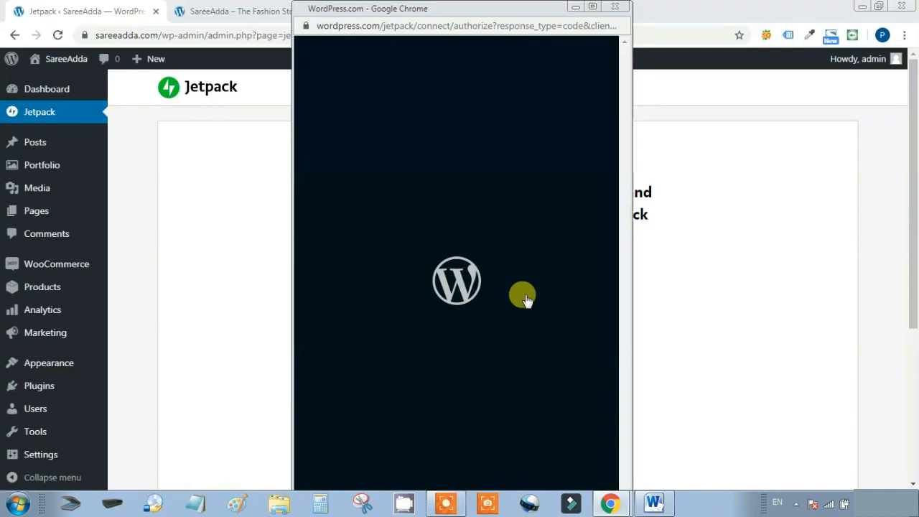
scroll(602, 260, "down", 1)
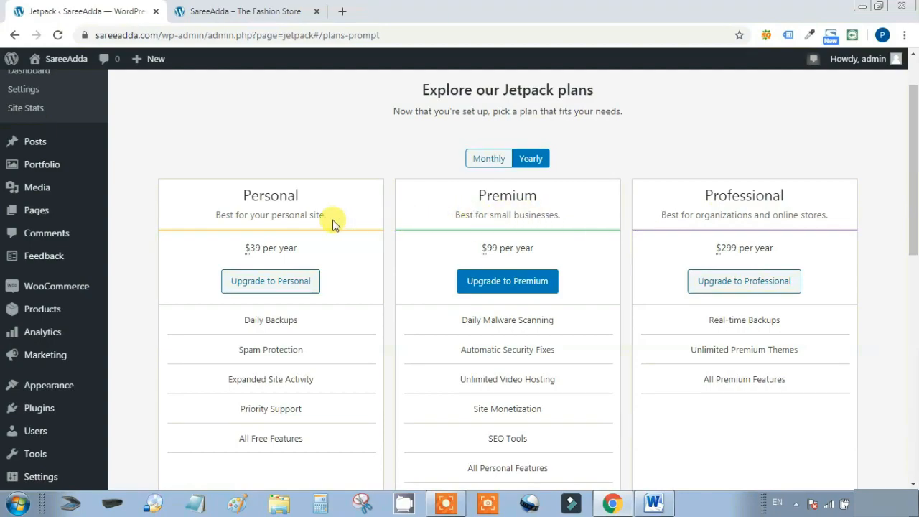
scroll(660, 269, "down", 4)
scroll(661, 271, "up", 5)
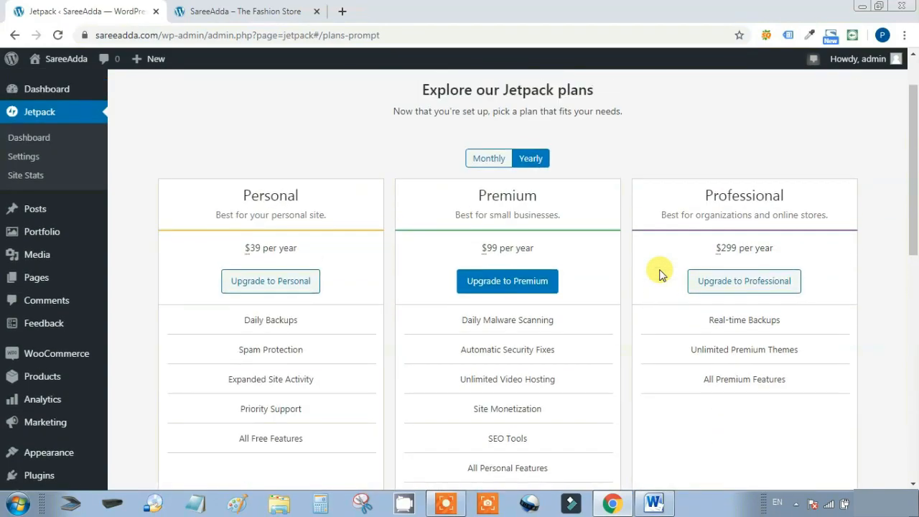
left_click_drag(242, 248, 302, 251)
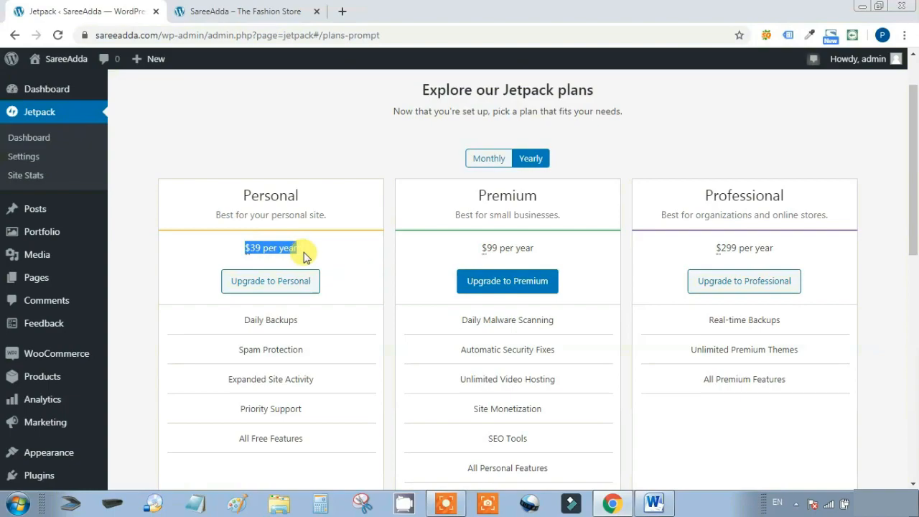
left_click_drag(467, 248, 564, 250)
left_click_drag(696, 246, 817, 247)
scroll(808, 276, "down", 5)
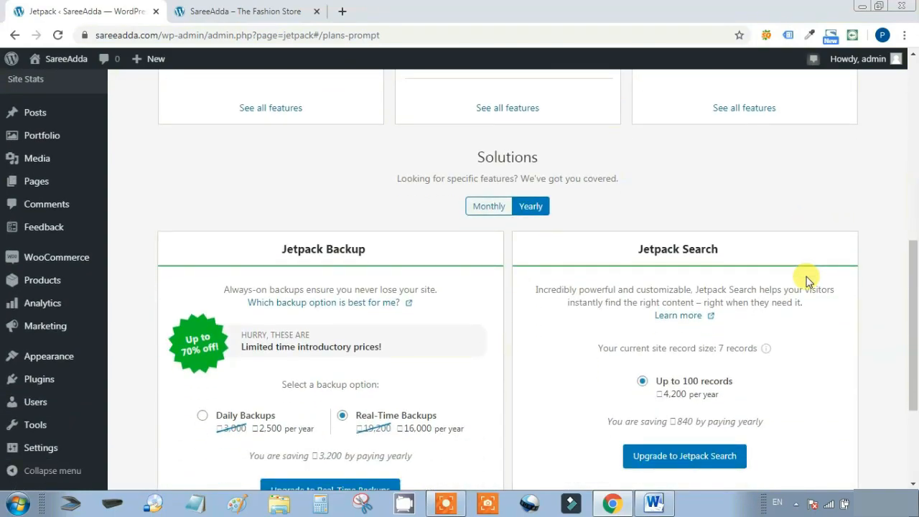
scroll(808, 280, "down", 2)
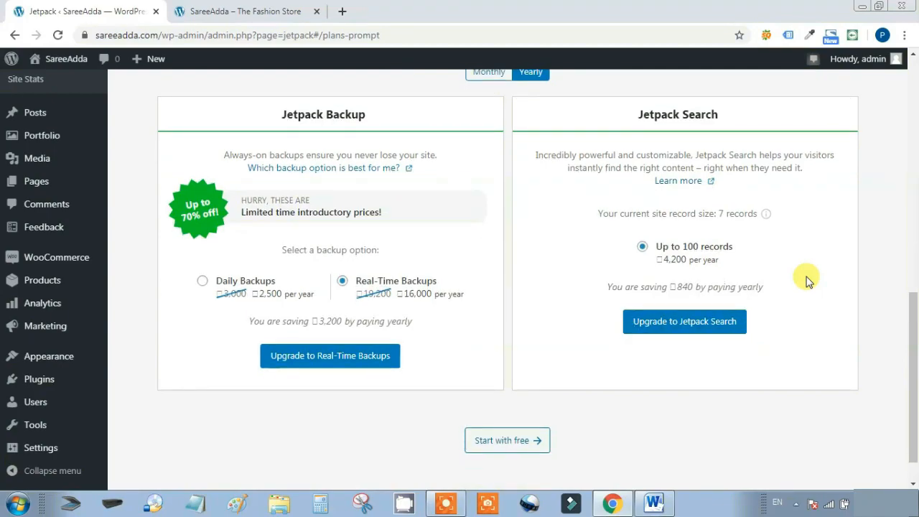
scroll(806, 281, "down", 1)
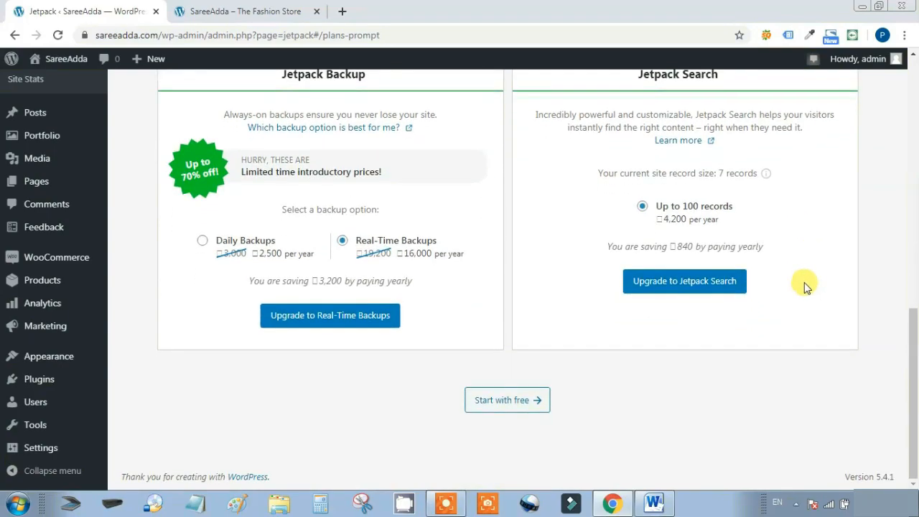
left_click(509, 405)
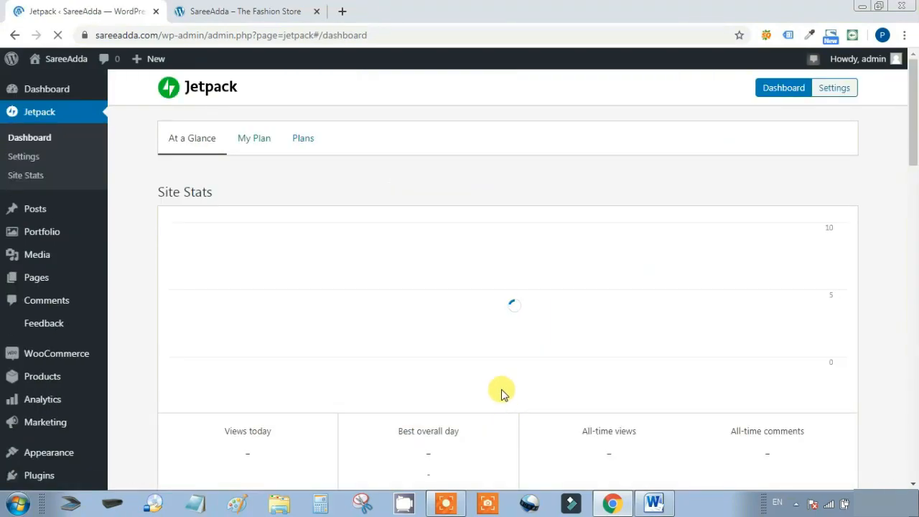
View Site Stats by week, month and day, noting 9 all-time views
scroll(358, 288, "down", 2)
mouse_move(364, 289)
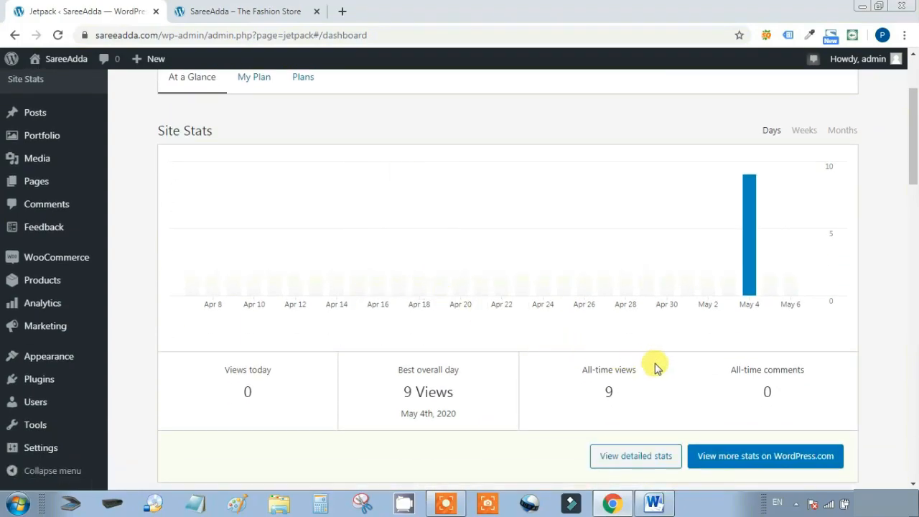
mouse_move(749, 276)
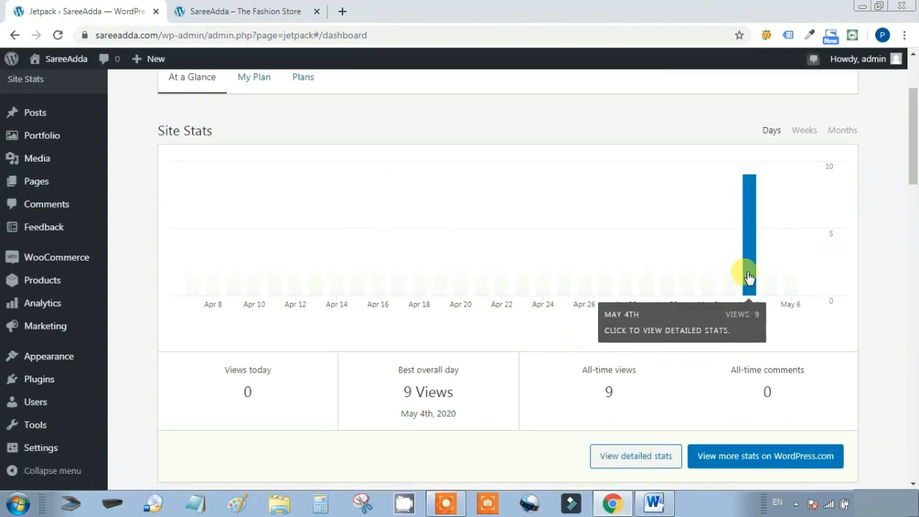
left_click_drag(575, 369, 654, 374)
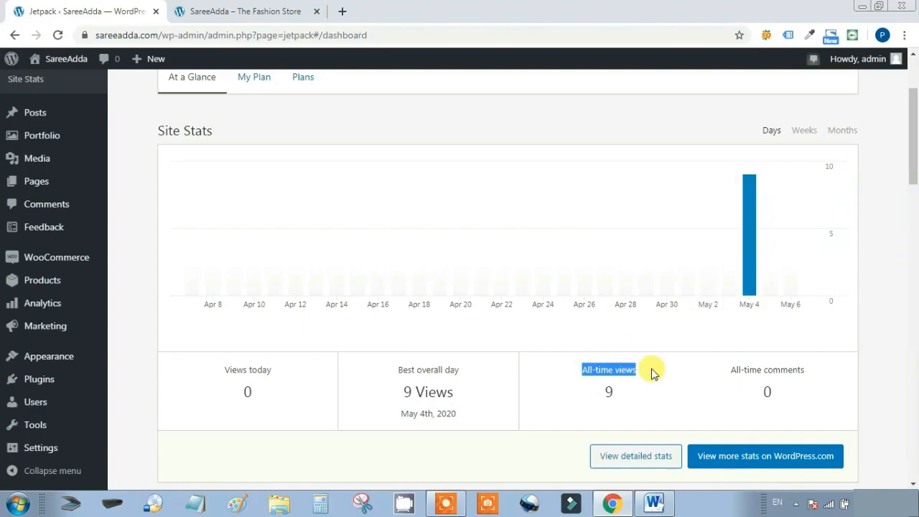
left_click(804, 131)
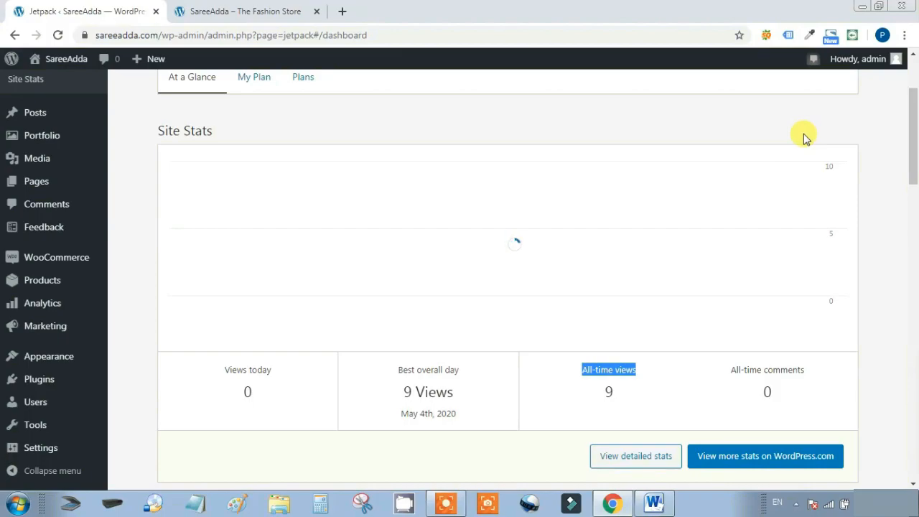
left_click(843, 129)
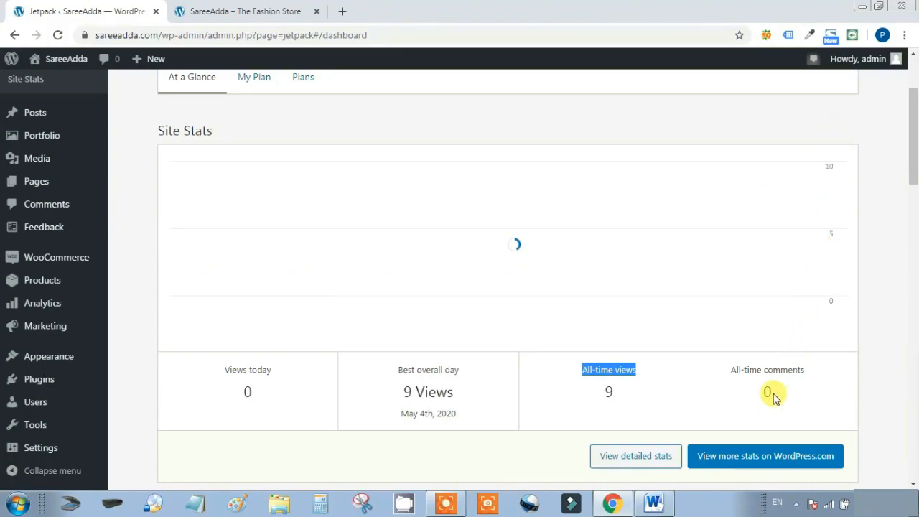
mouse_move(775, 251)
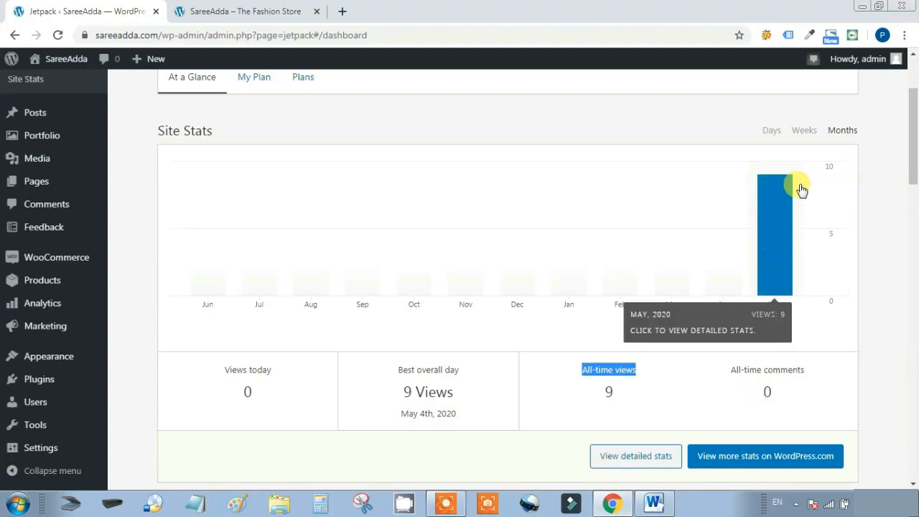
left_click(771, 131)
scroll(694, 199, "down", 2)
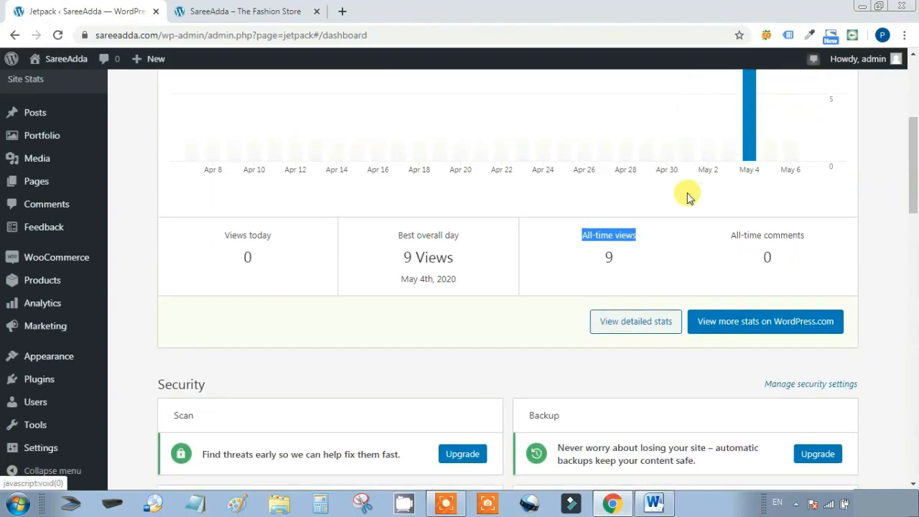
Scroll down the Jetpack dashboard and point out the already active Protect feature
scroll(685, 198, "down", 1)
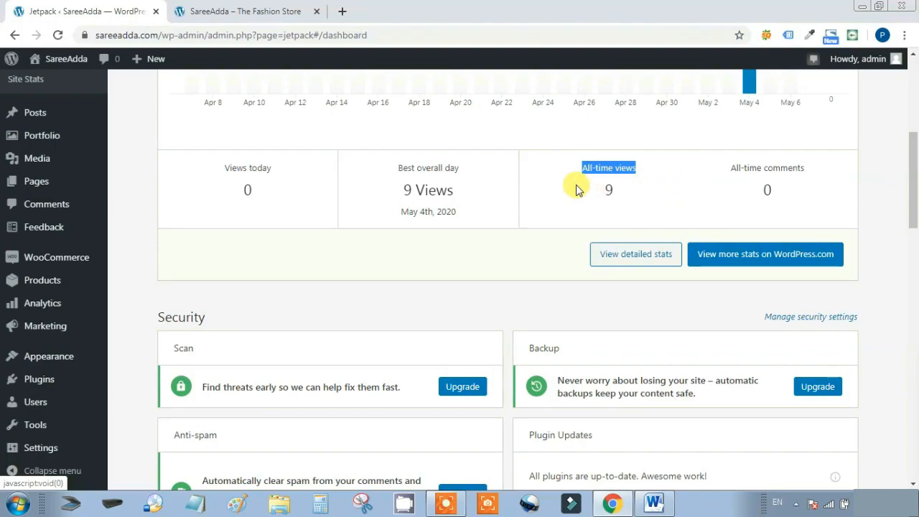
scroll(576, 189, "down", 3)
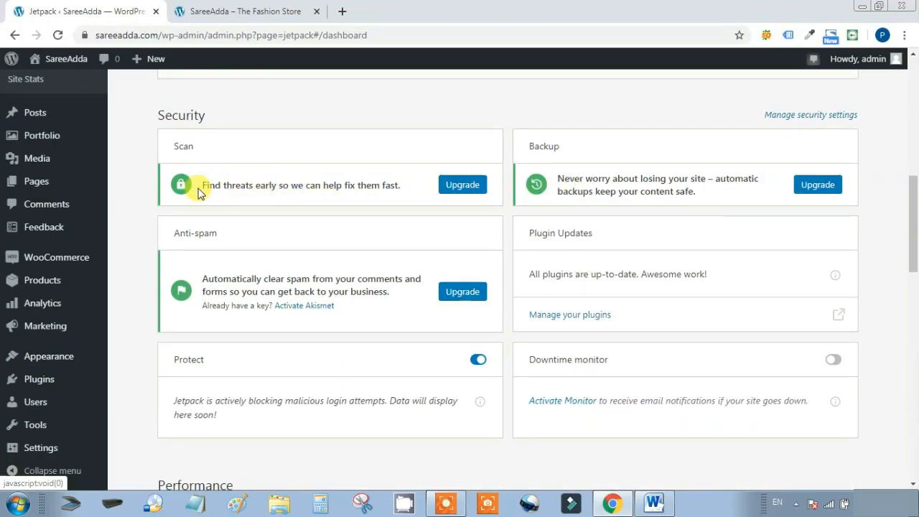
scroll(216, 202, "down", 3)
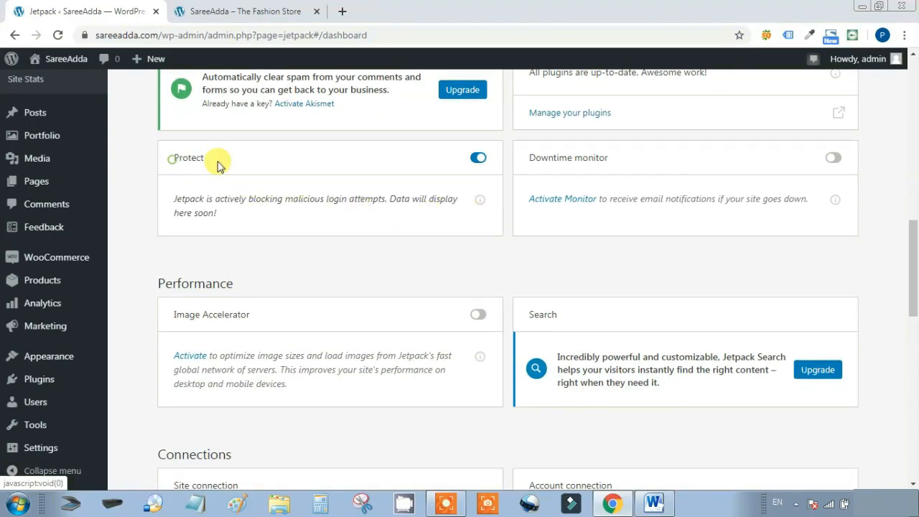
left_click_drag(214, 159, 179, 169)
left_click(164, 171)
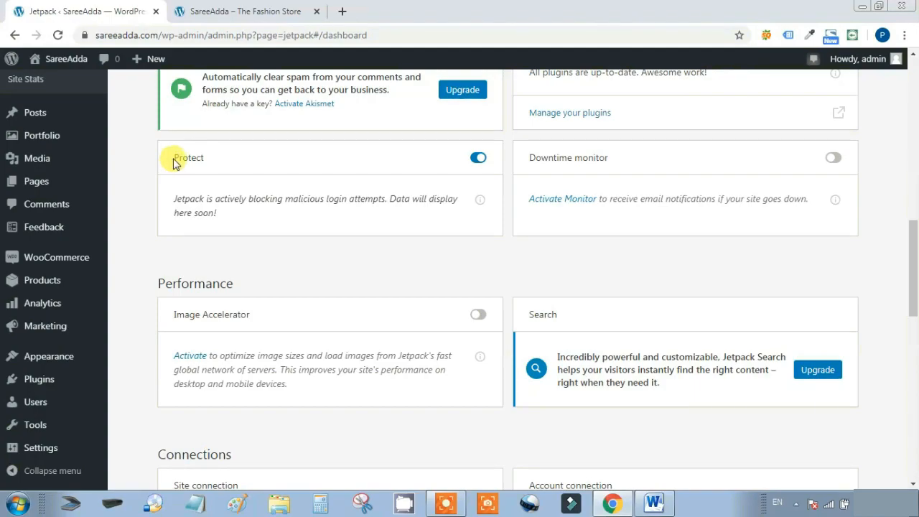
triple_click(170, 207)
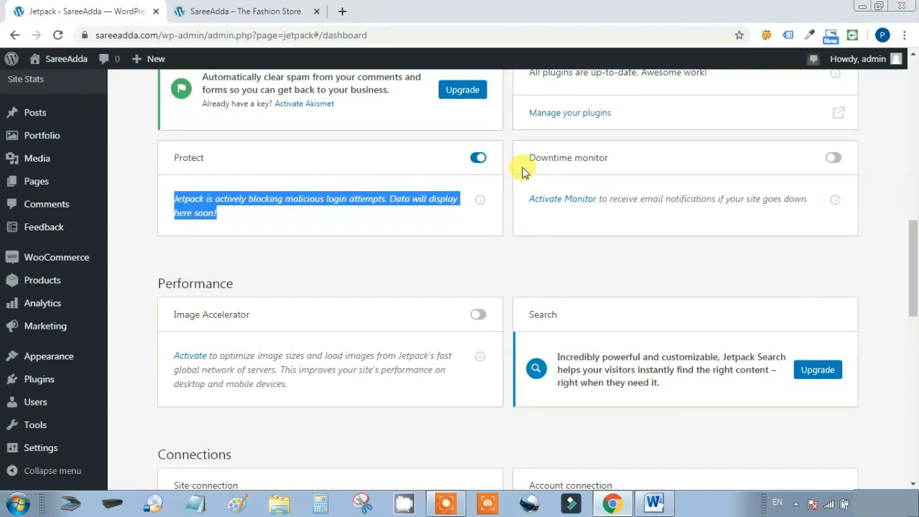
Switch on the Downtime monitor and Image Accelerator toggles
left_click_drag(528, 198, 806, 177)
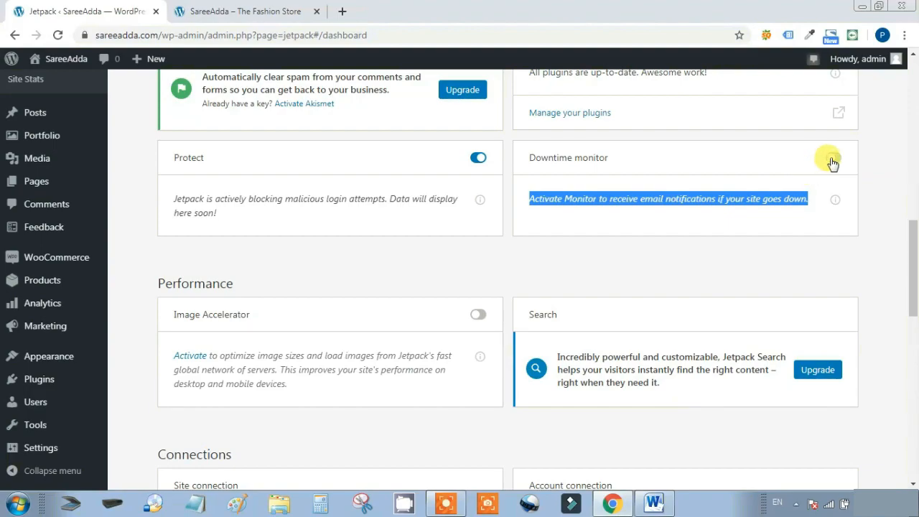
left_click(833, 161)
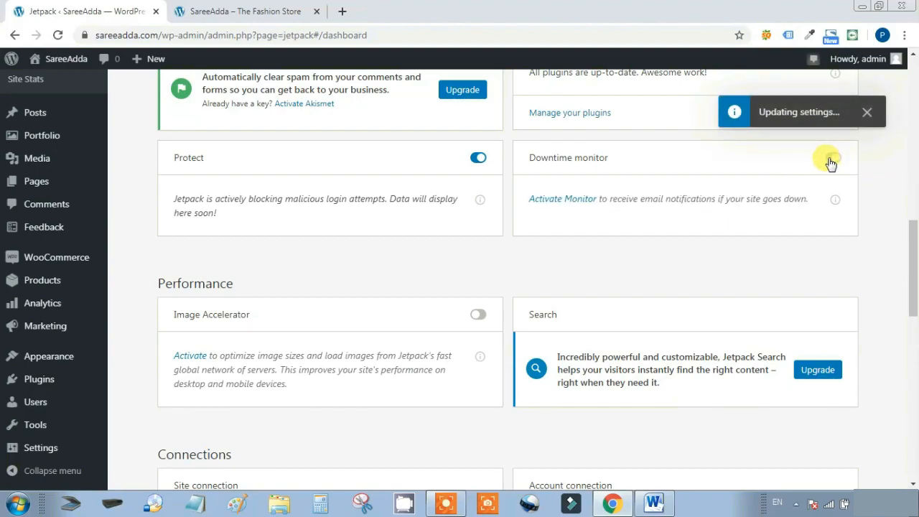
left_click_drag(253, 317, 176, 318)
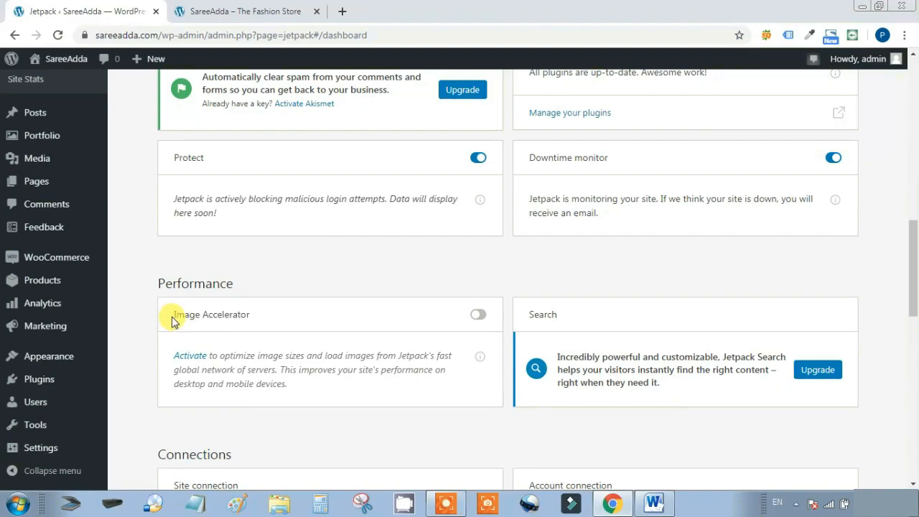
left_click(478, 315)
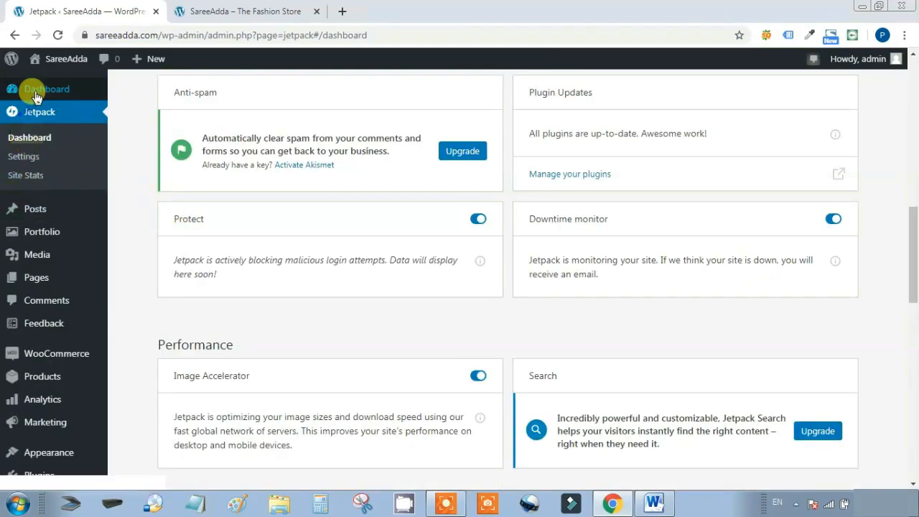
Search Plugins > Add New for 'smush', then install and activate Smush 3.6.1
left_click(45, 92)
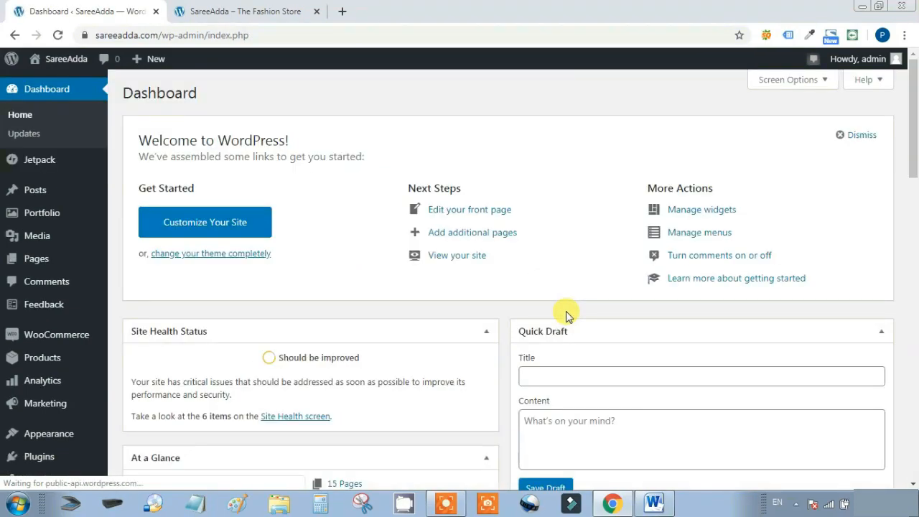
mouse_move(40, 456)
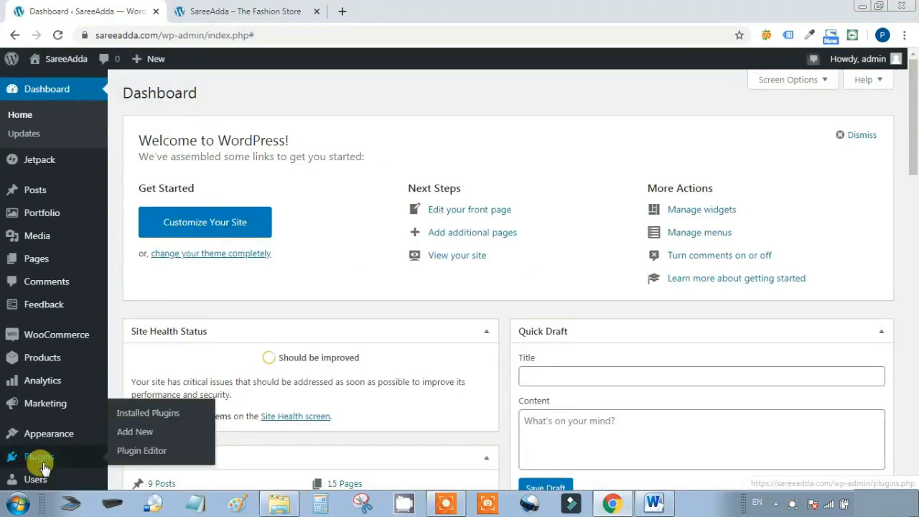
left_click(141, 433)
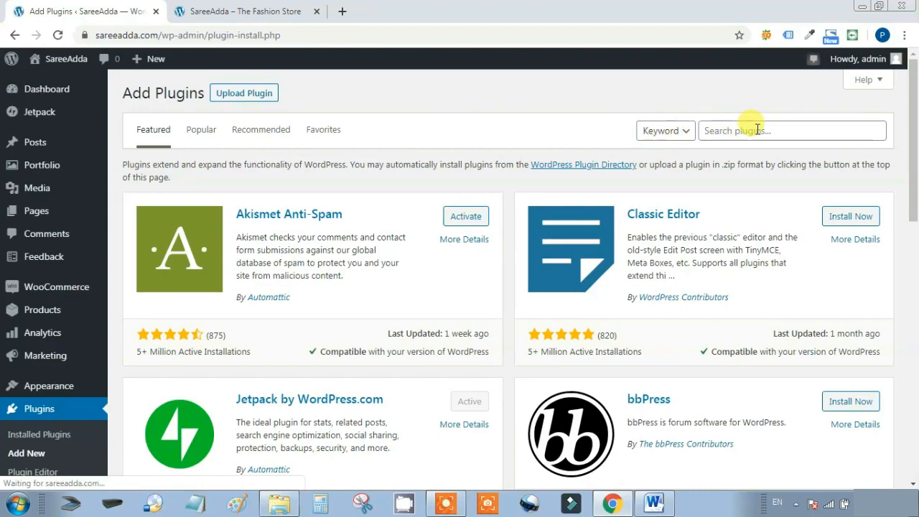
left_click(754, 130)
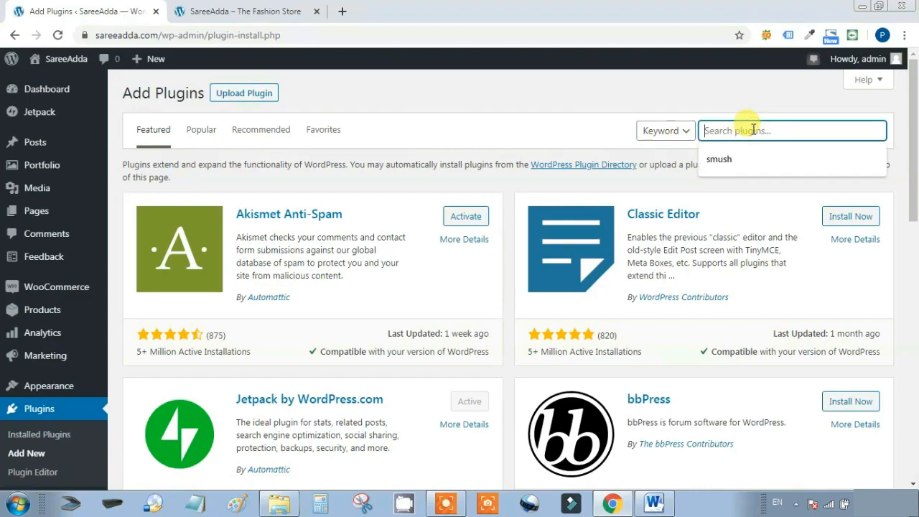
type("smush")
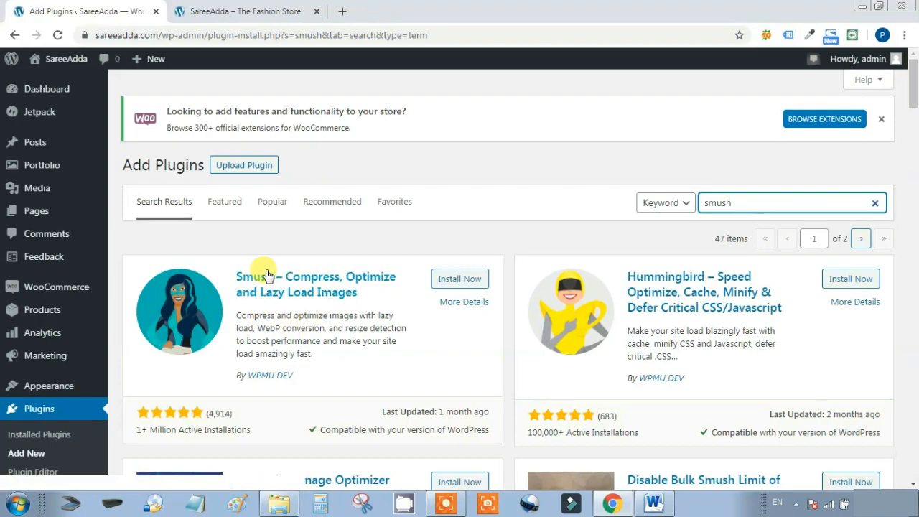
left_click(462, 282)
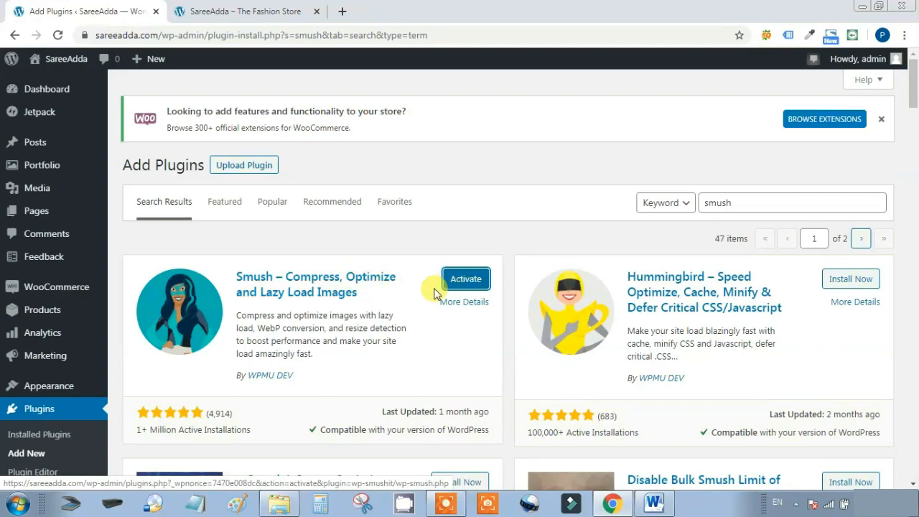
left_click(460, 282)
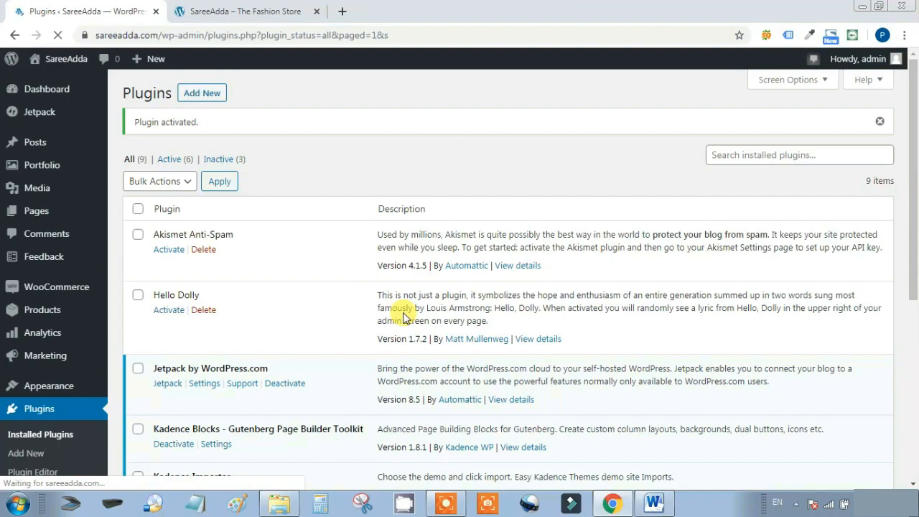
scroll(304, 294, "down", 4)
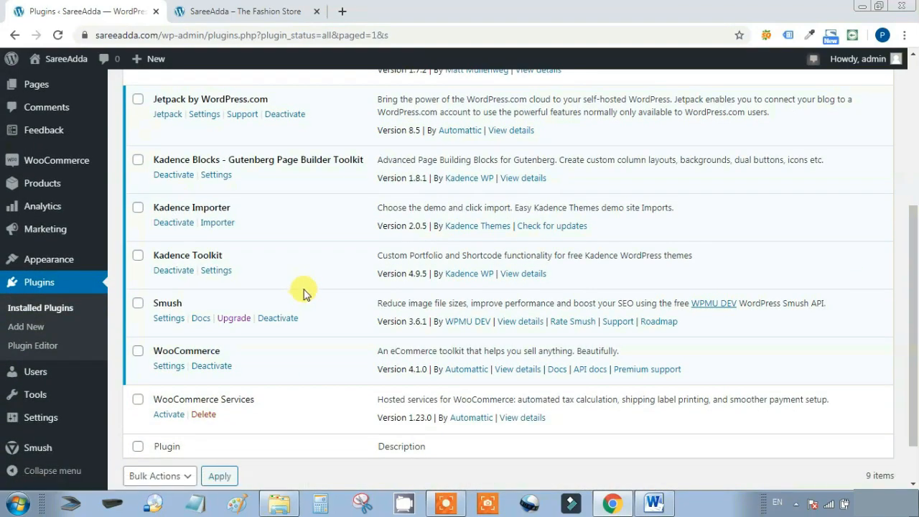
Open the Smush Dashboard and scroll down to its settings
mouse_move(43, 450)
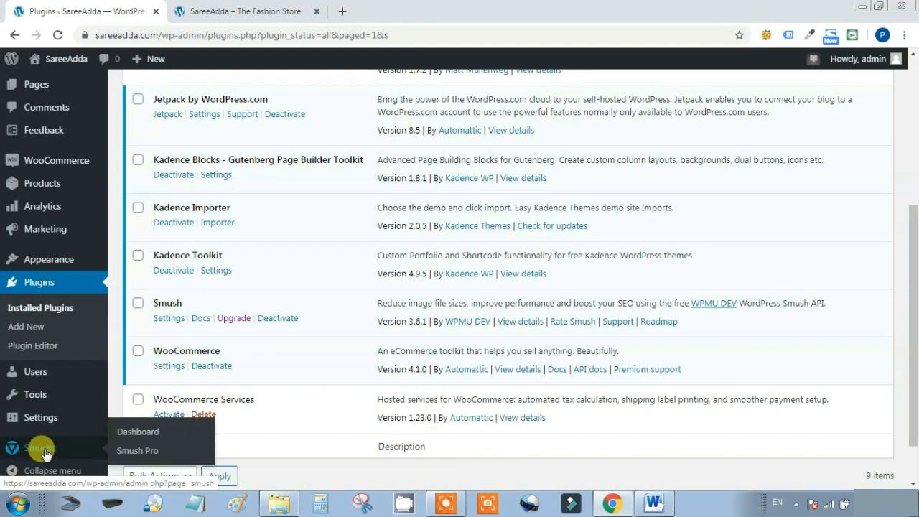
left_click(134, 434)
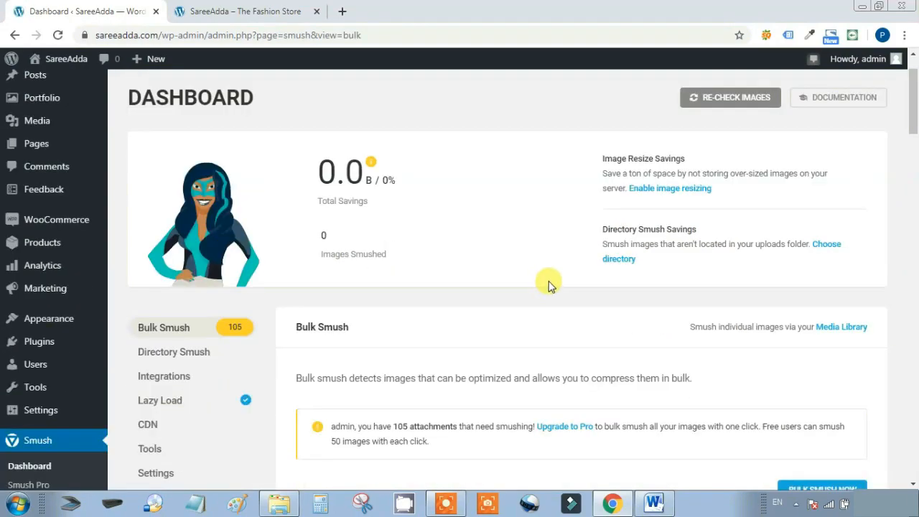
scroll(508, 267, "down", 3)
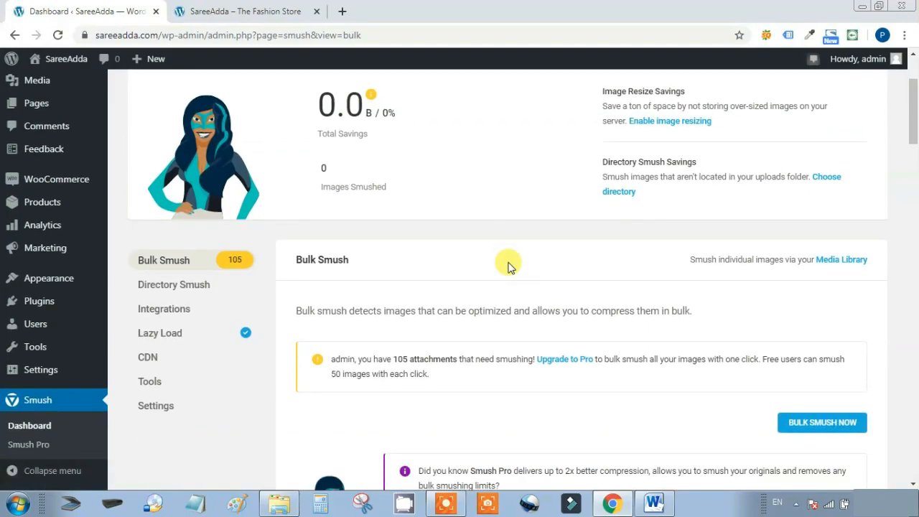
scroll(508, 266, "down", 4)
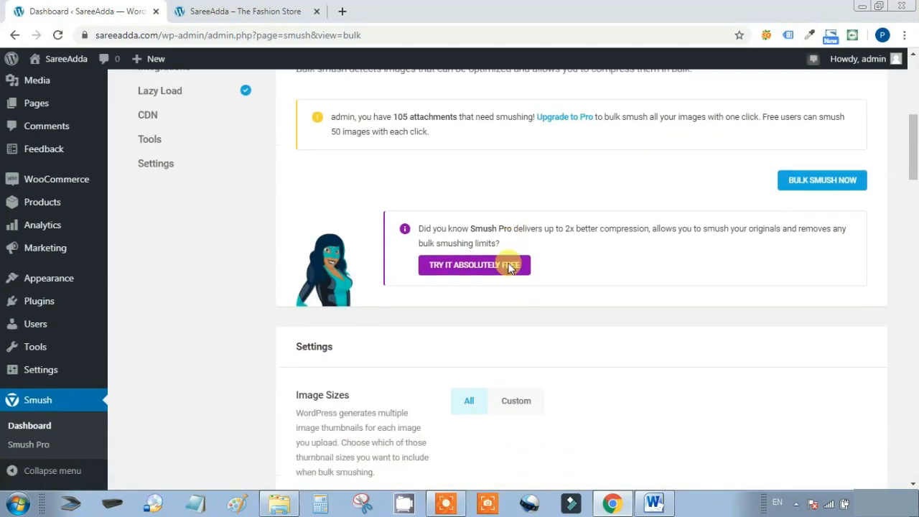
scroll(508, 266, "down", 1)
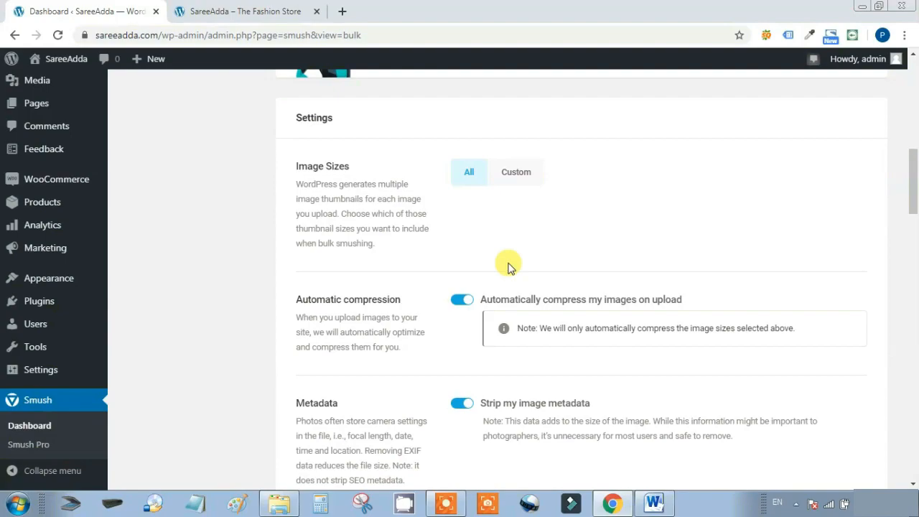
scroll(506, 273, "down", 1)
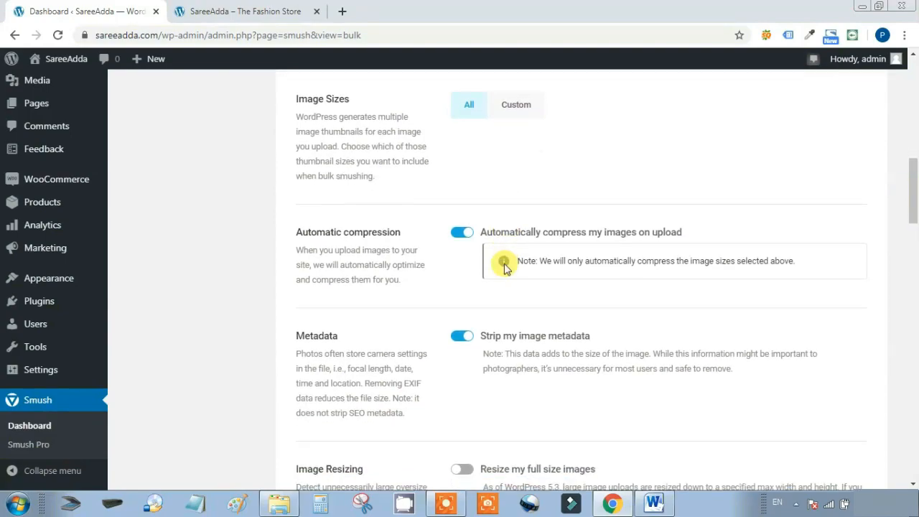
Point out the Automatic compression and Image Resizing settings and their descriptions
triple_click(298, 234)
left_click(297, 235)
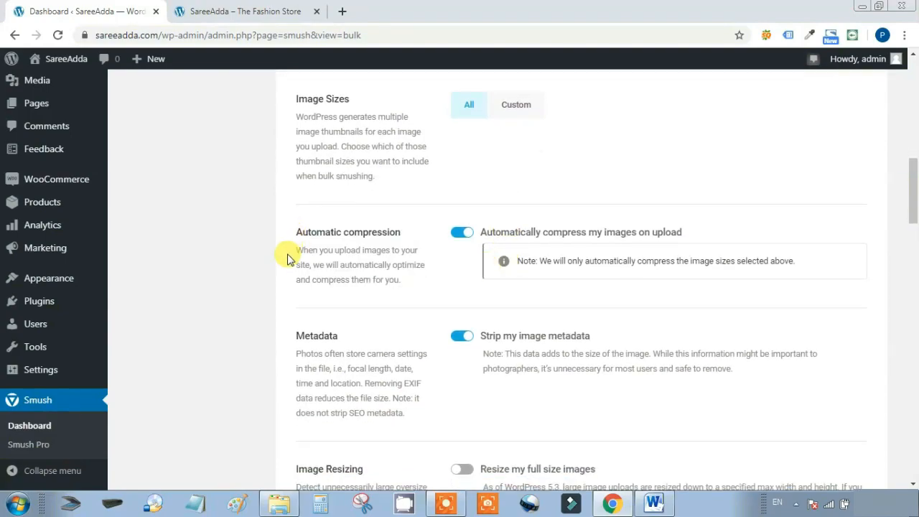
left_click_drag(401, 237, 298, 237)
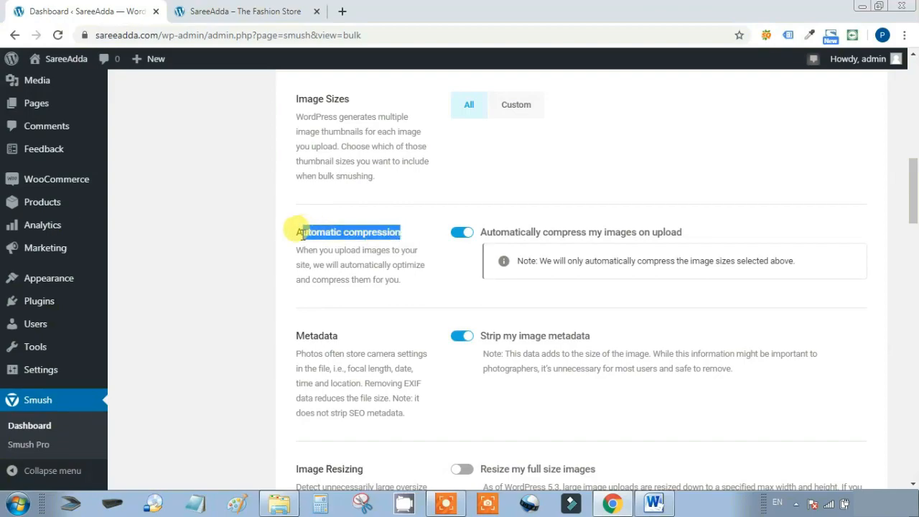
triple_click(299, 246)
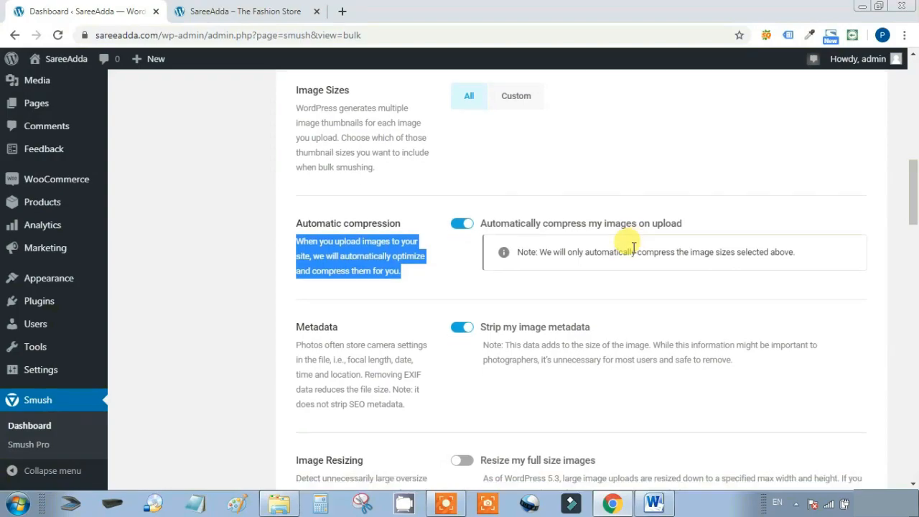
scroll(632, 251, "down", 3)
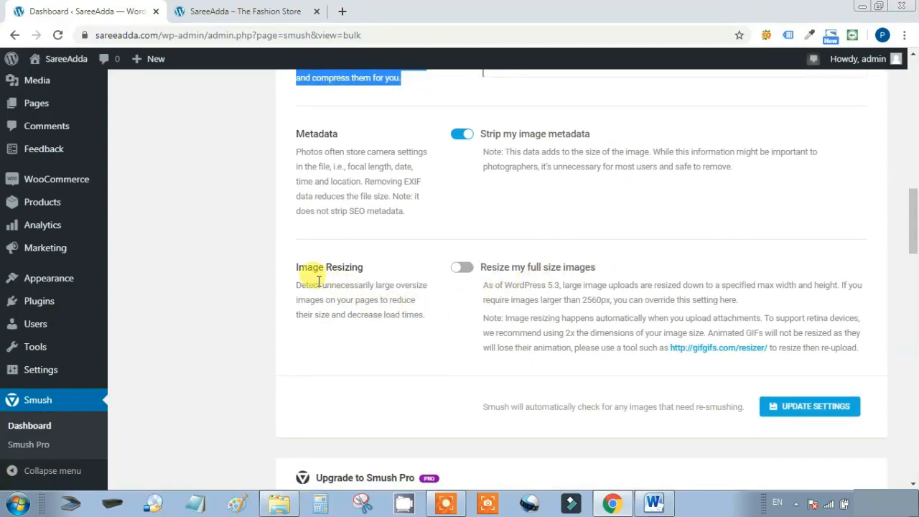
left_click_drag(363, 267, 297, 267)
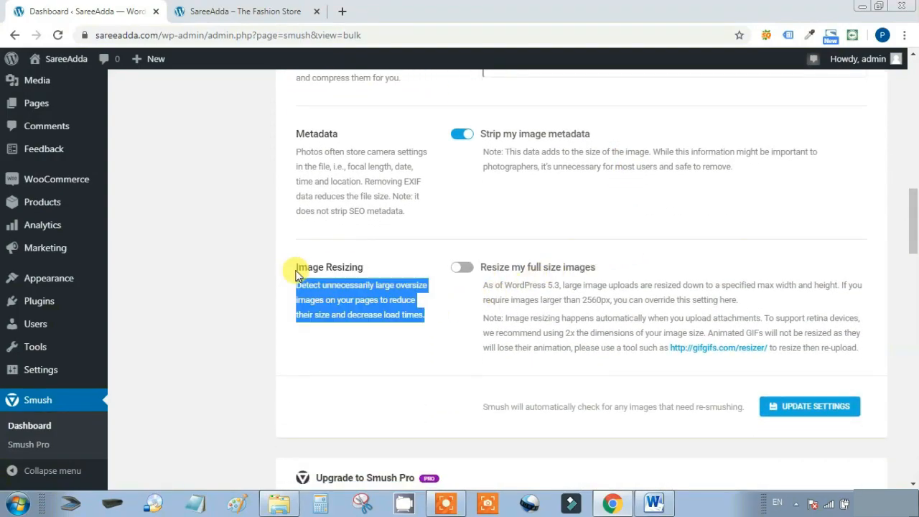
left_click(378, 272)
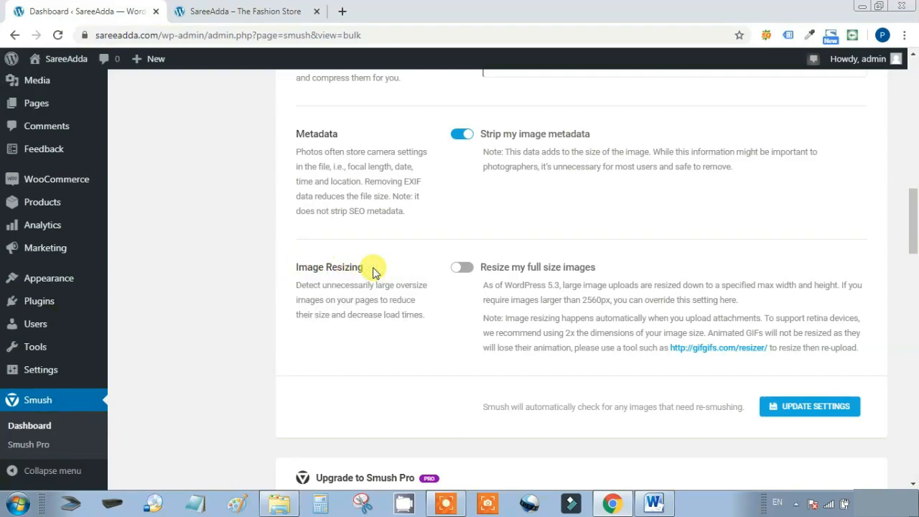
scroll(373, 272, "up", 5)
scroll(373, 271, "up", 6)
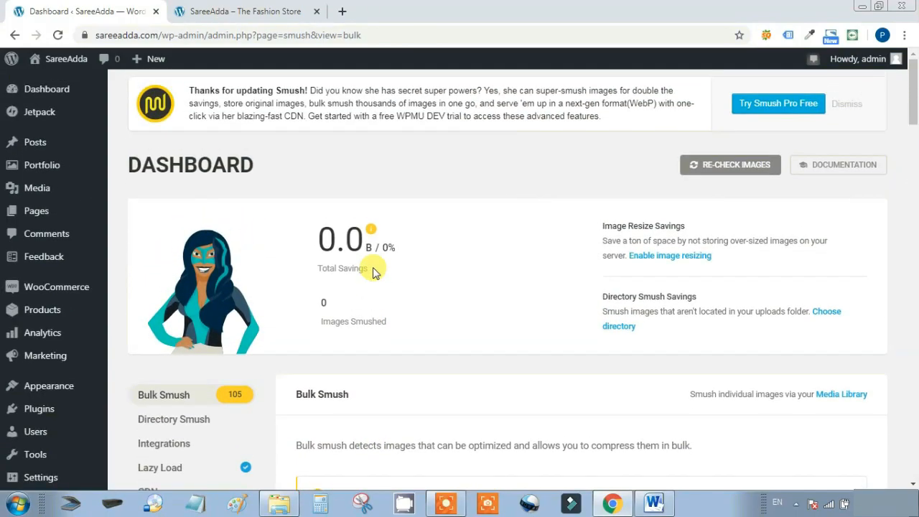
scroll(373, 271, "down", 1)
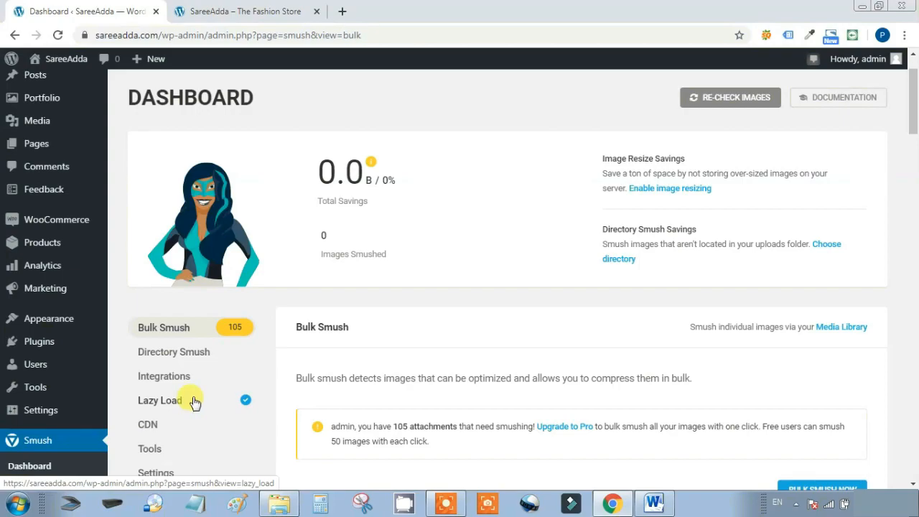
Turn on 'Resize my full size images' under Smush's Image Resizing
scroll(484, 325, "down", 12)
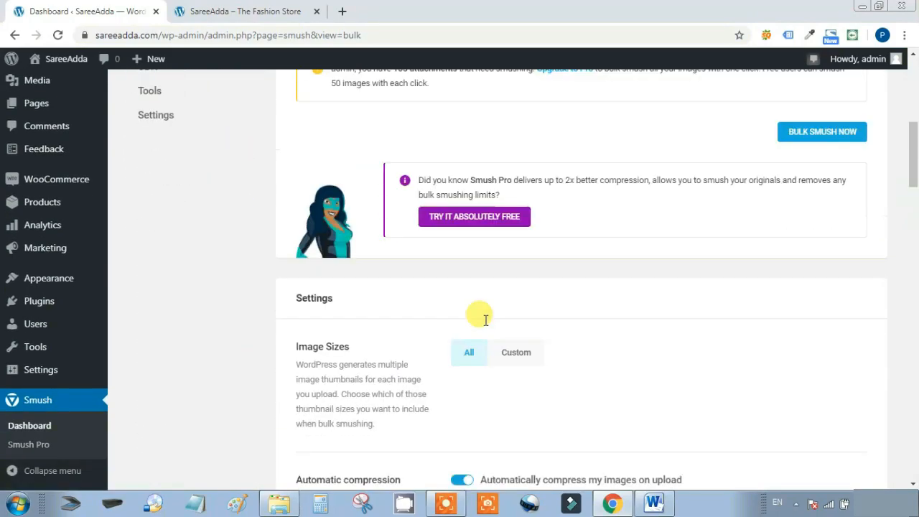
scroll(485, 325, "down", 2)
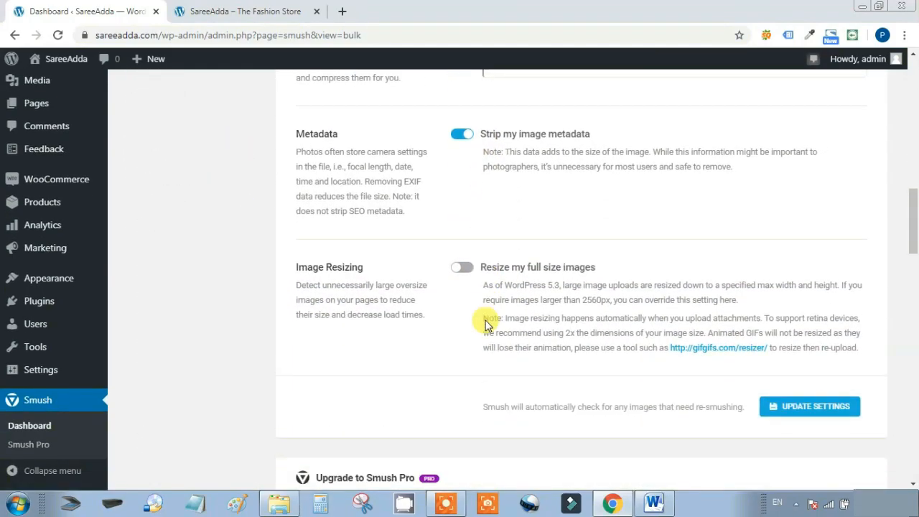
left_click_drag(364, 271, 378, 350)
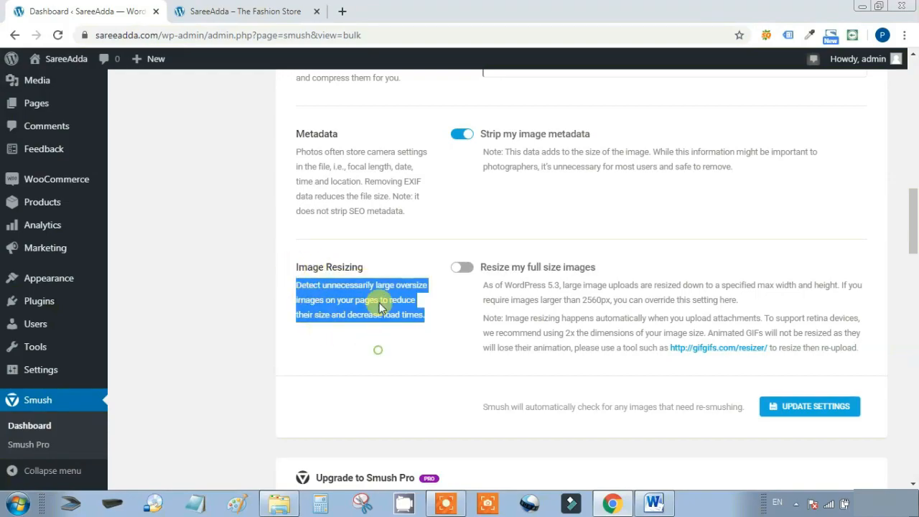
left_click(371, 265)
left_click_drag(367, 273, 298, 266)
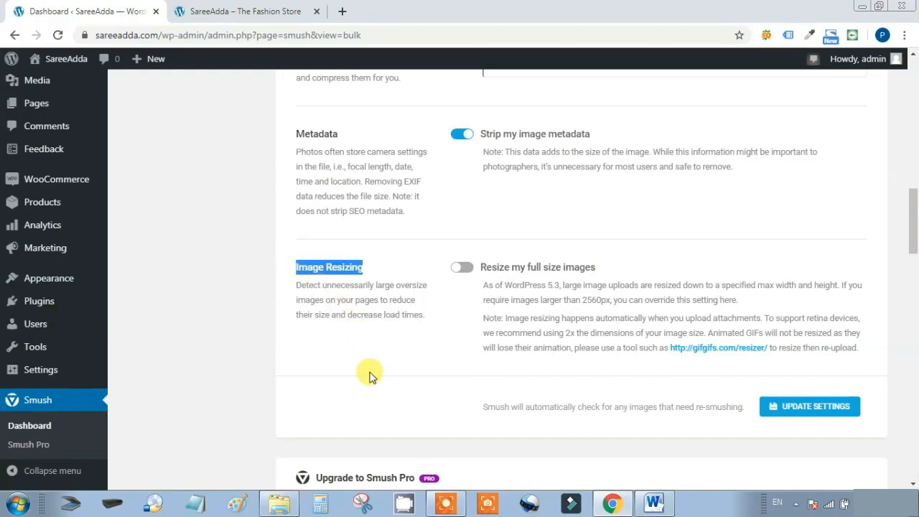
left_click(465, 269)
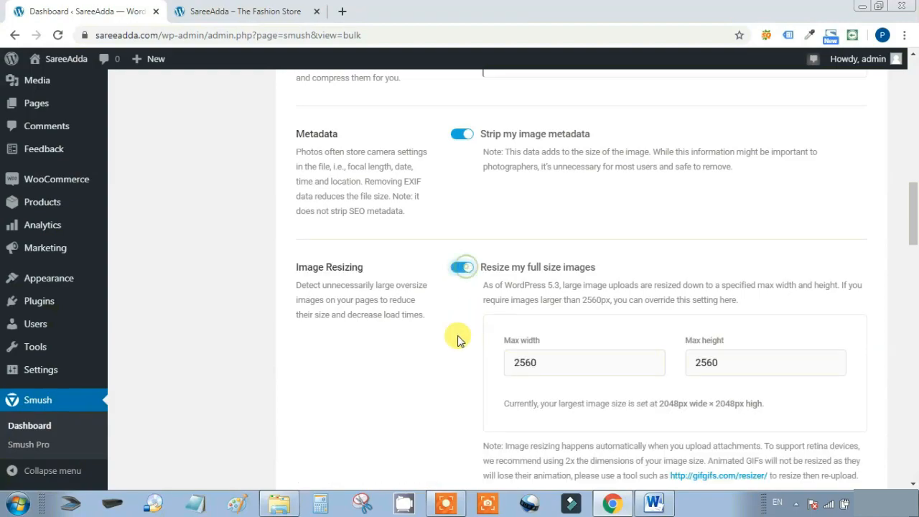
Save the Smush settings, noting 105 attachments still need smushing
scroll(364, 370, "down", 2)
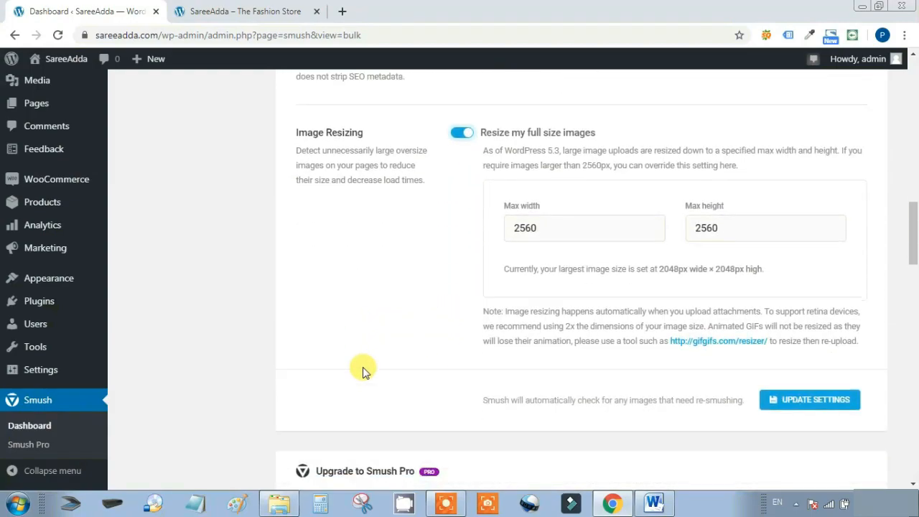
left_click(819, 403)
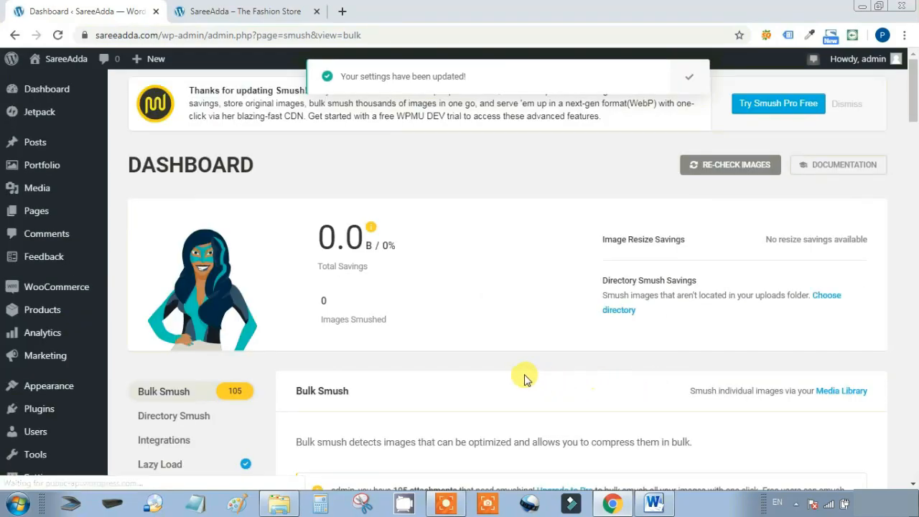
scroll(525, 380, "down", 1)
scroll(524, 379, "down", 2)
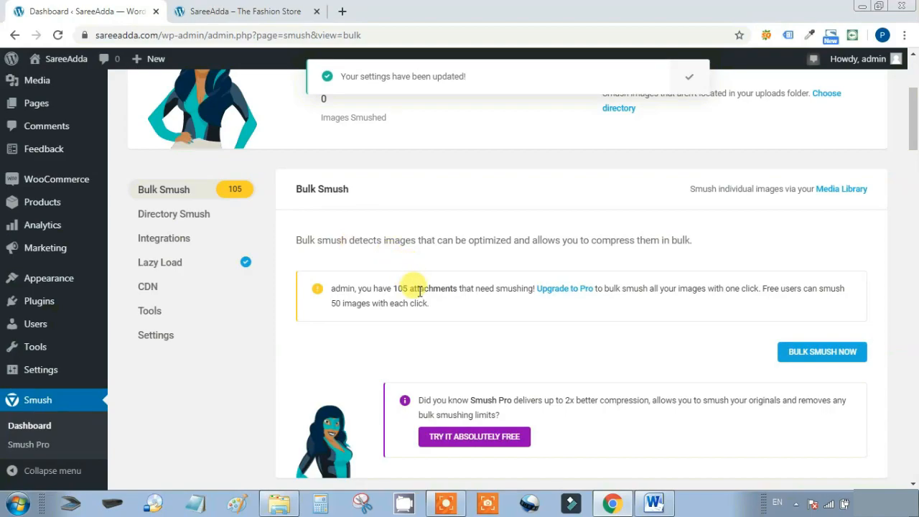
left_click_drag(324, 288, 529, 298)
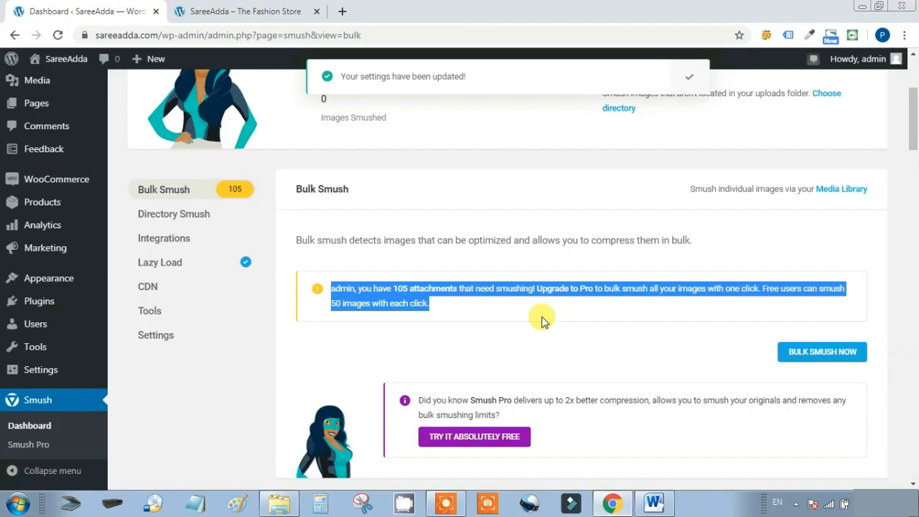
Run Bulk Smush, resuming after the 50-image pause, for 227.9 KB total savings
left_click(826, 352)
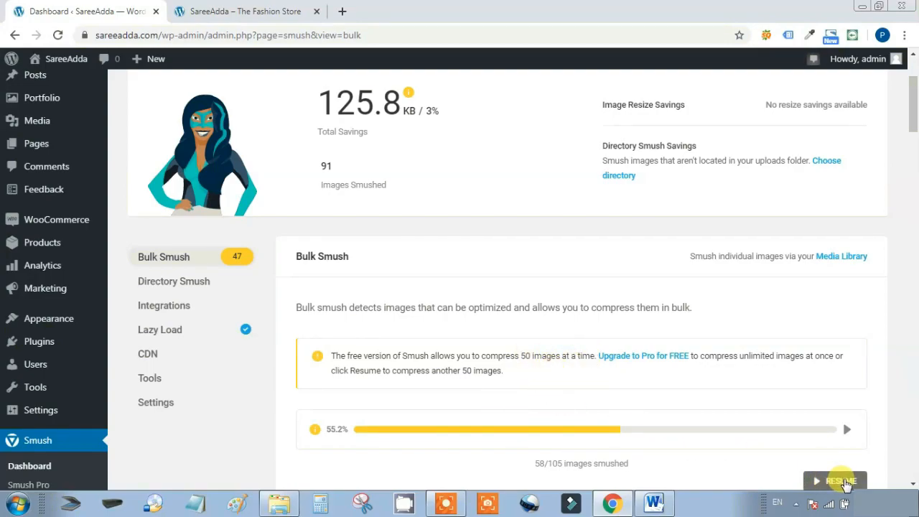
left_click(846, 482)
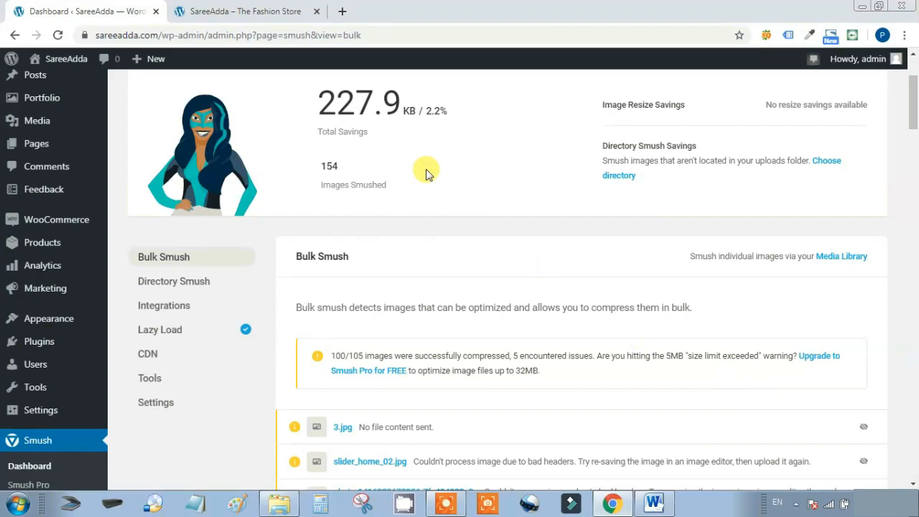
left_click_drag(427, 171, 491, 211)
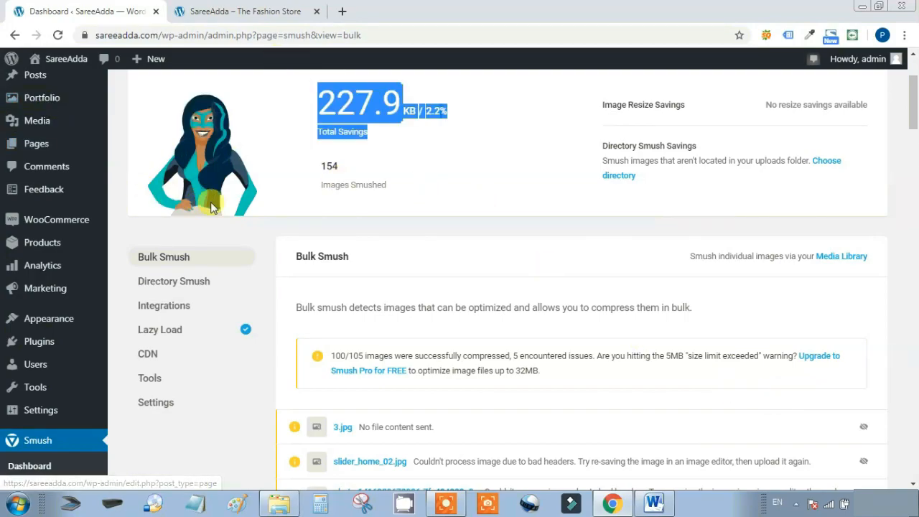
scroll(251, 210, "up", 3)
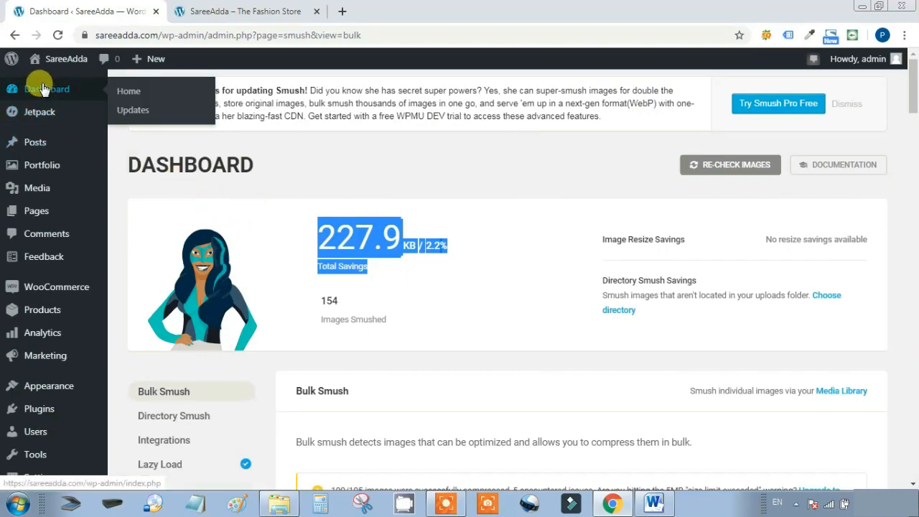
Search the plugin directory for 'GDPR' and install GDPR Cookie Consent 1.8.7
left_click(43, 89)
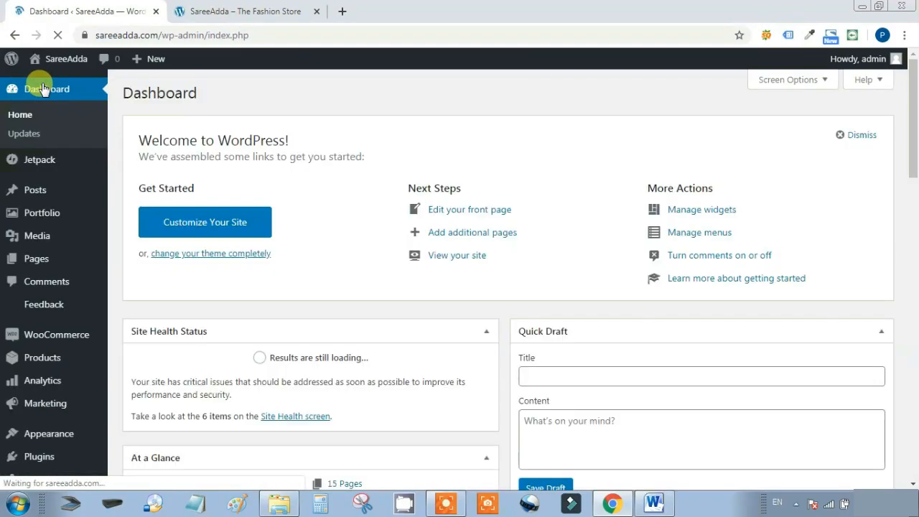
left_click(131, 427)
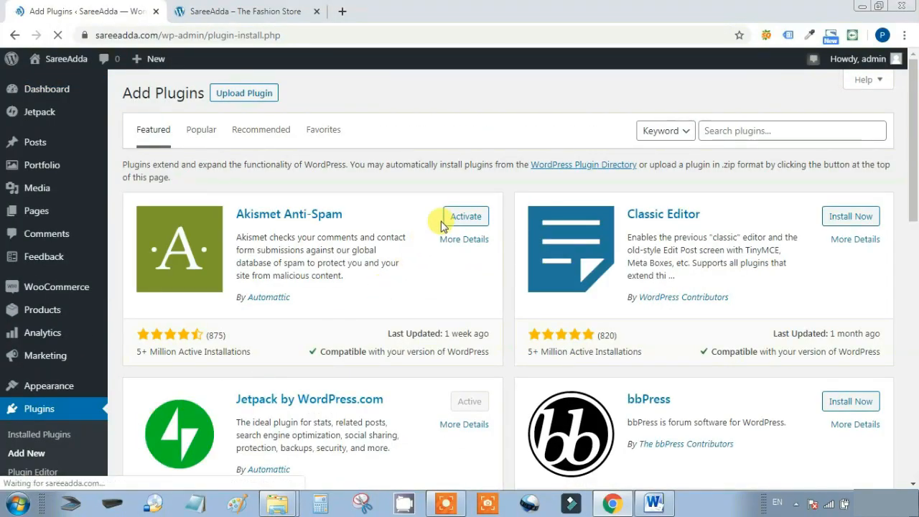
left_click(758, 129)
left_click(744, 183)
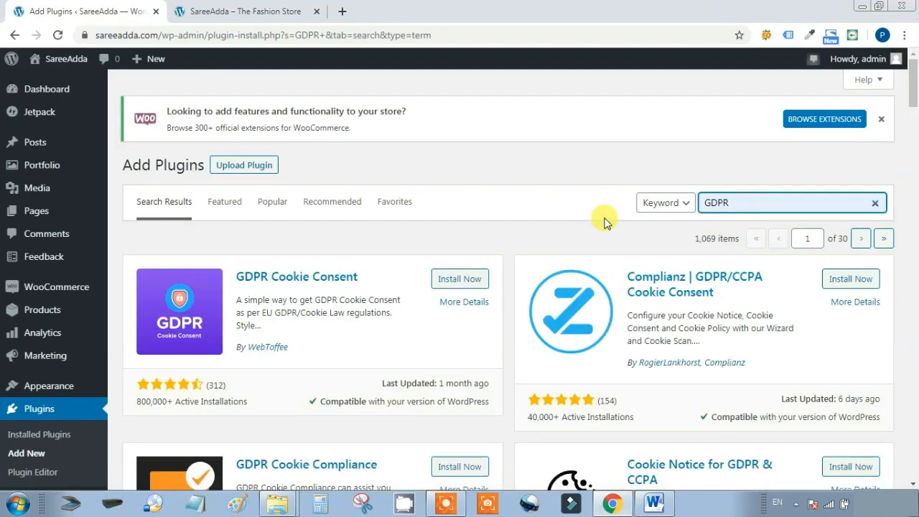
scroll(607, 222, "down", 1)
left_click(458, 213)
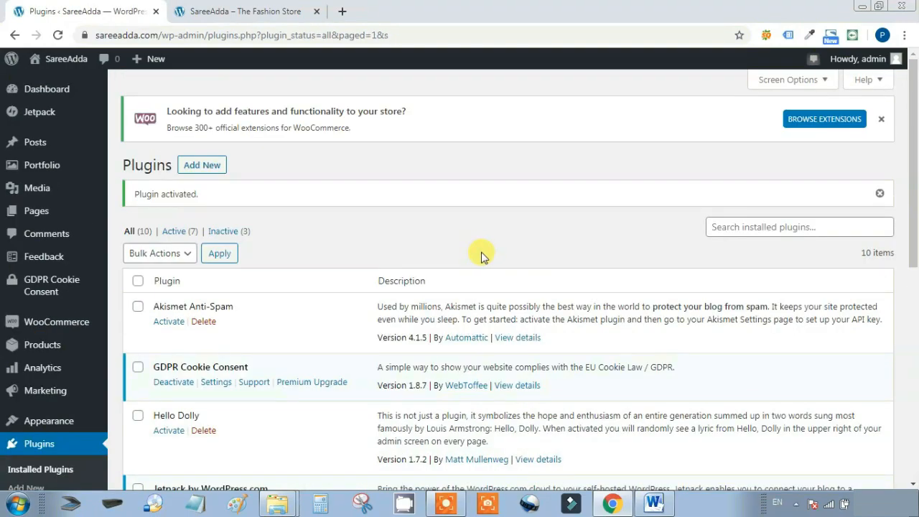
Save the GDPR Cookie Consent cookie bar settings with Update Settings
left_click(216, 382)
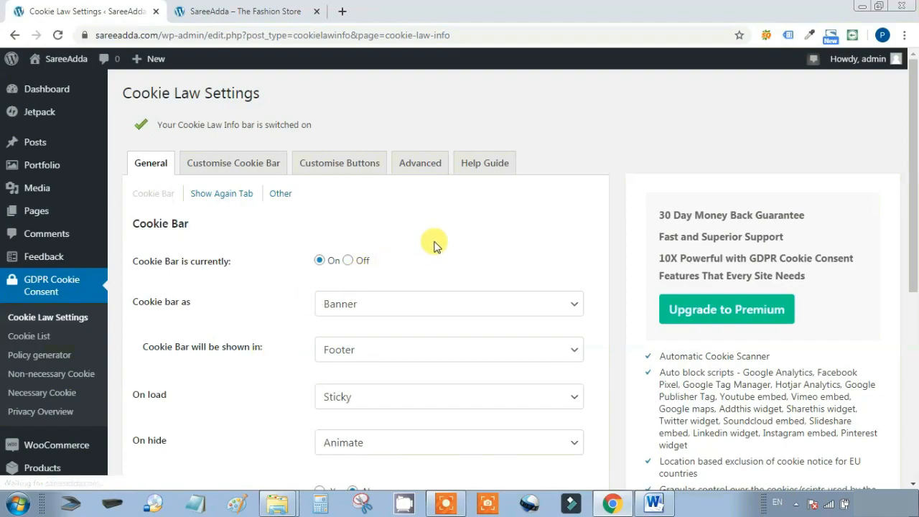
scroll(455, 240, "down", 1)
scroll(461, 243, "down", 1)
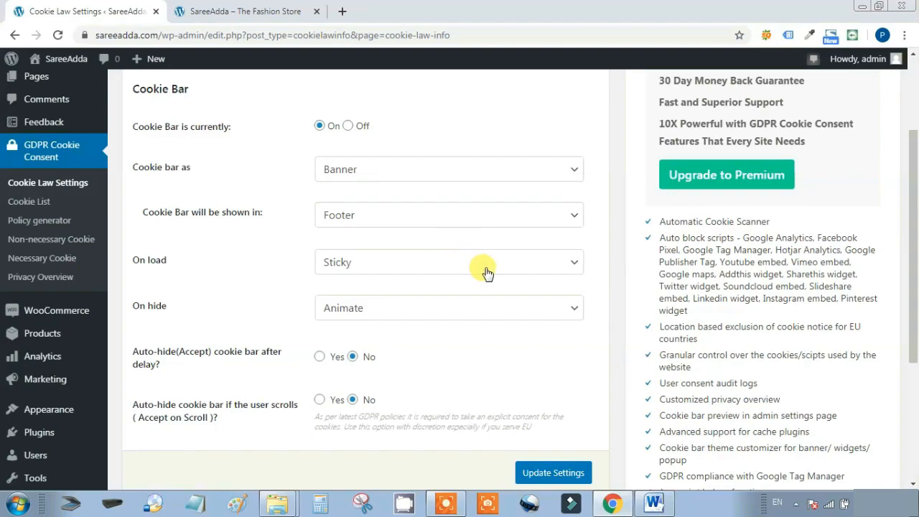
scroll(488, 273, "down", 1)
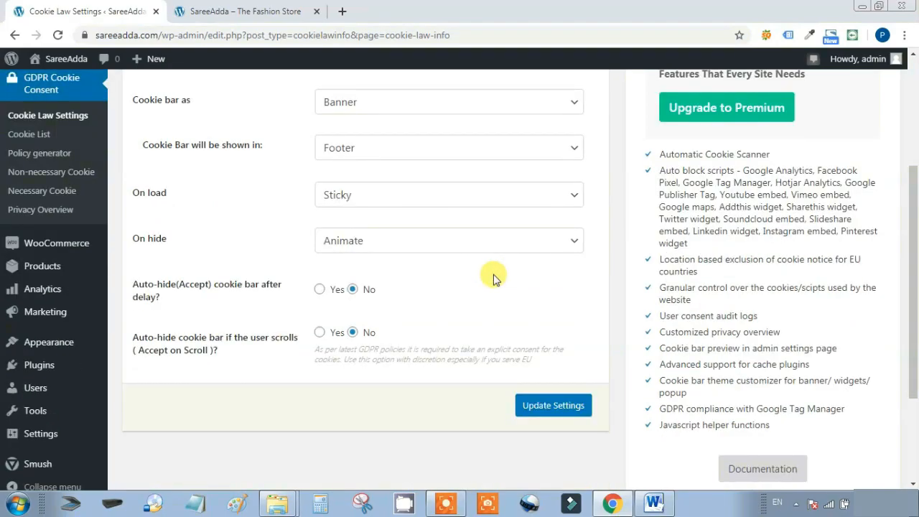
left_click(550, 406)
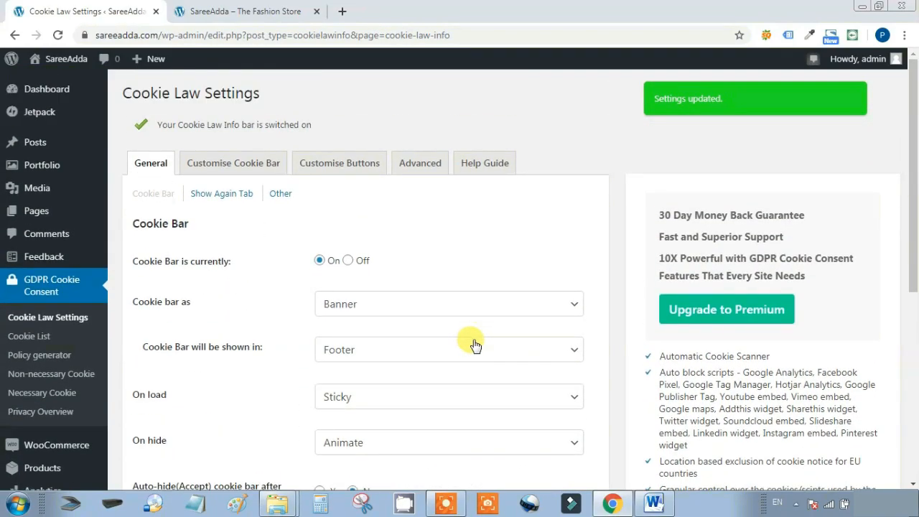
Open the live store in a new tab, accept its cookie notice, and return to admin
left_click(317, 12)
mouse_move(57, 62)
right_click(53, 84)
left_click(108, 91)
left_click(273, 6)
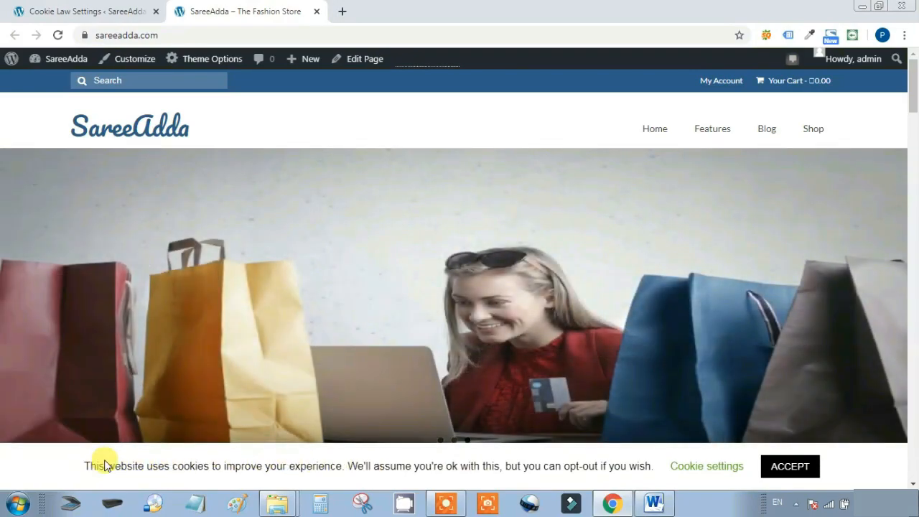
left_click_drag(81, 468, 651, 465)
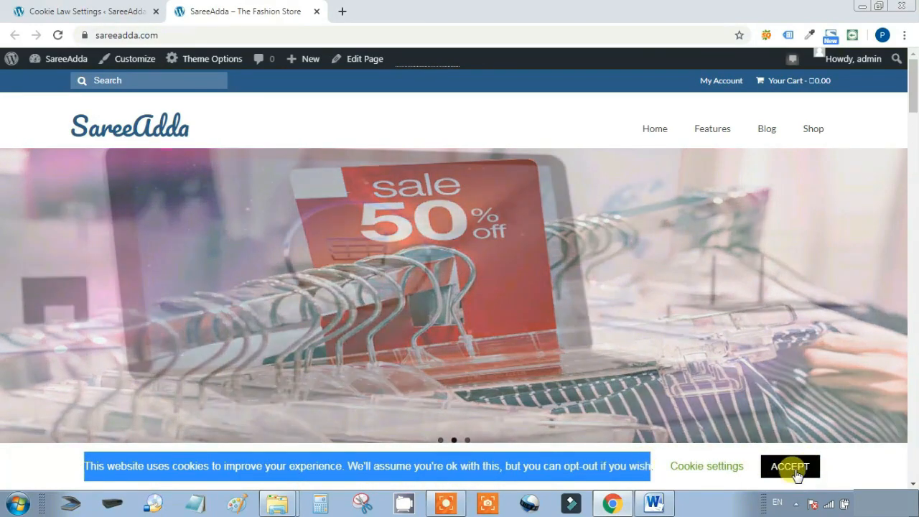
left_click(809, 467)
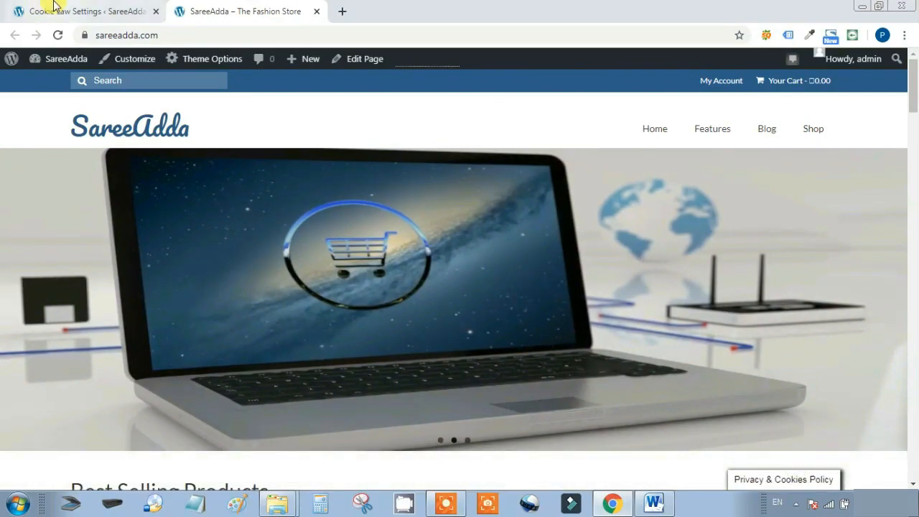
left_click(28, 9)
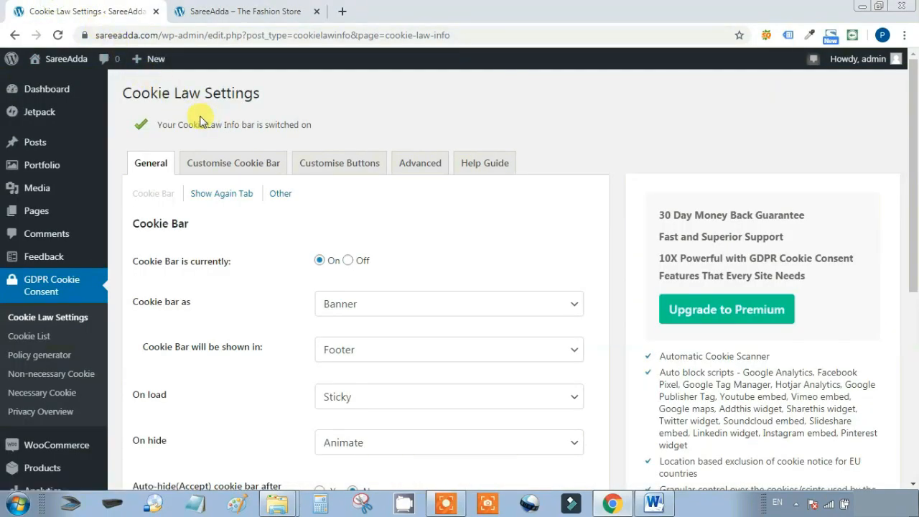
Set the cookie bar to display as a Popup and save
scroll(445, 179, "down", 1)
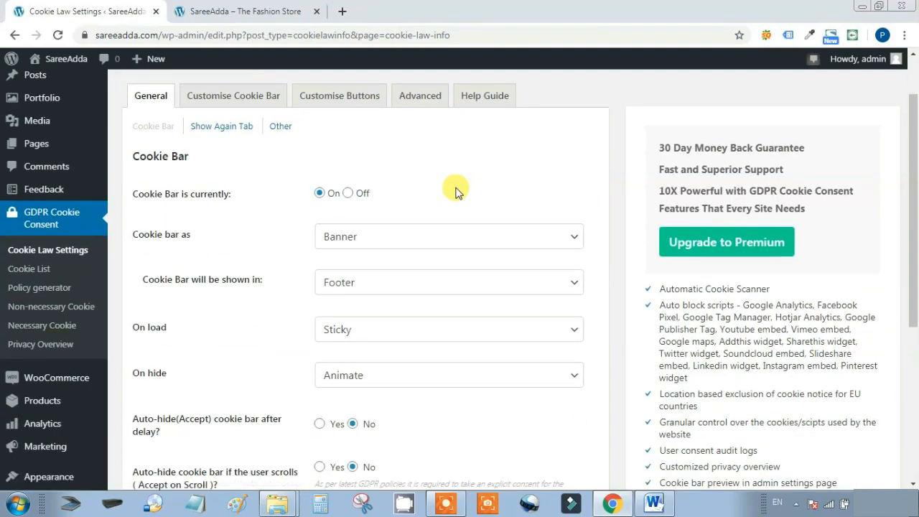
left_click(434, 239)
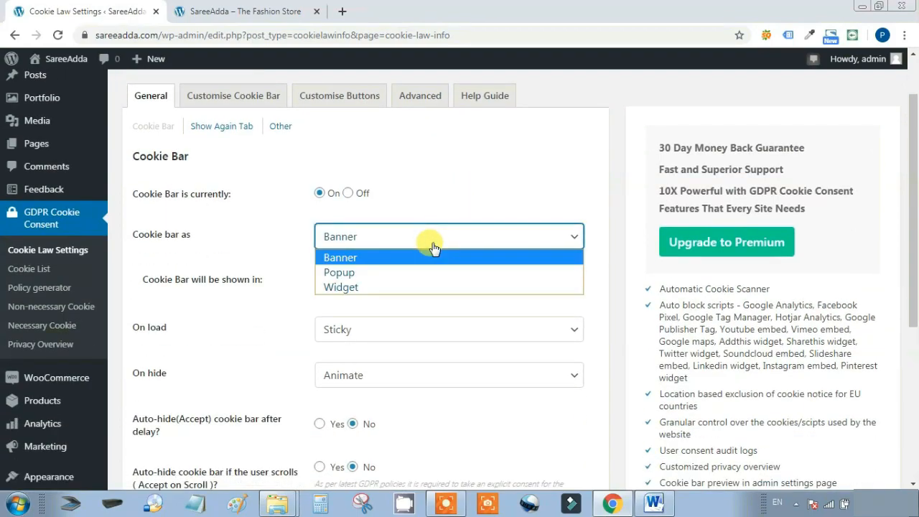
left_click(431, 272)
scroll(425, 271, "down", 4)
left_click(535, 272)
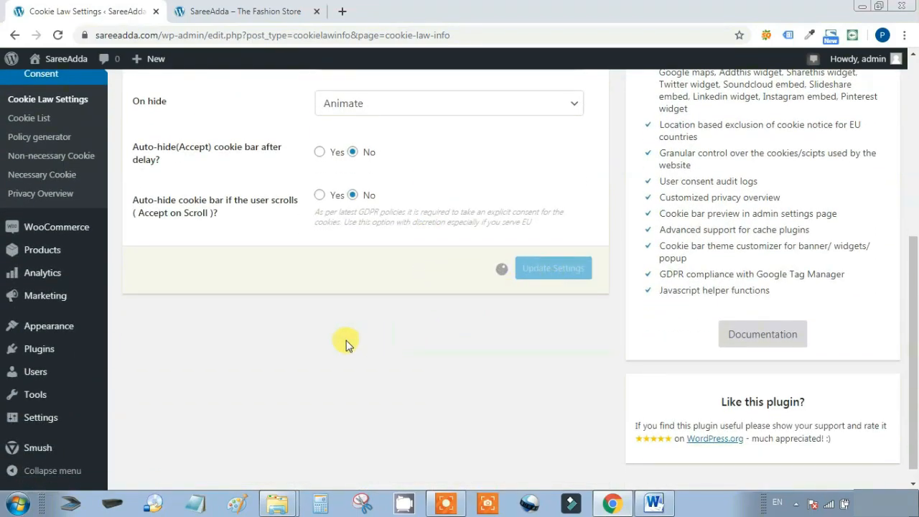
scroll(312, 338, "up", 5)
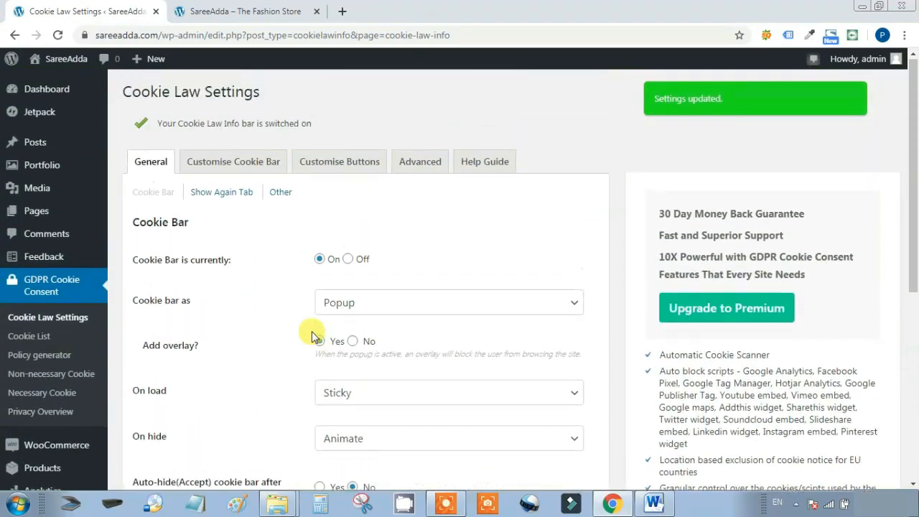
Reload the storefront in a fresh tab, accept the cookie popup, reopen it, then return to settings
mouse_move(61, 66)
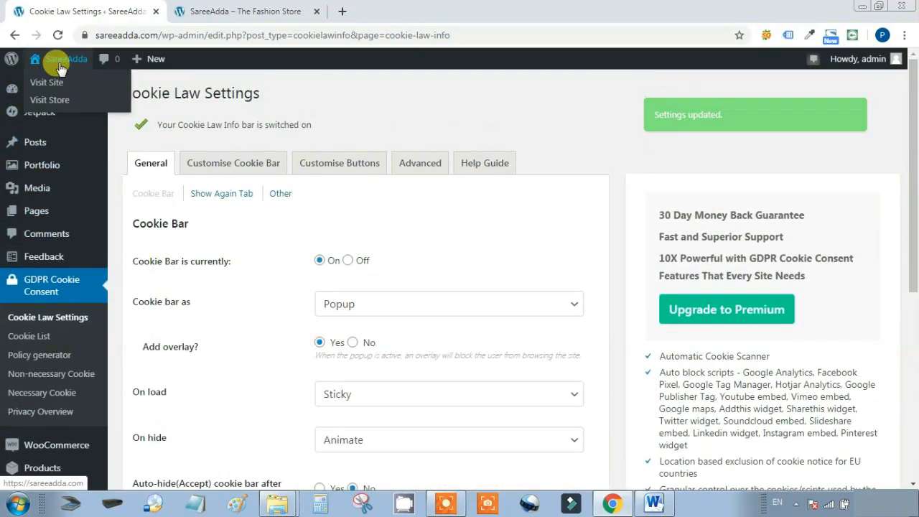
right_click(50, 82)
left_click(79, 88)
left_click(288, 12)
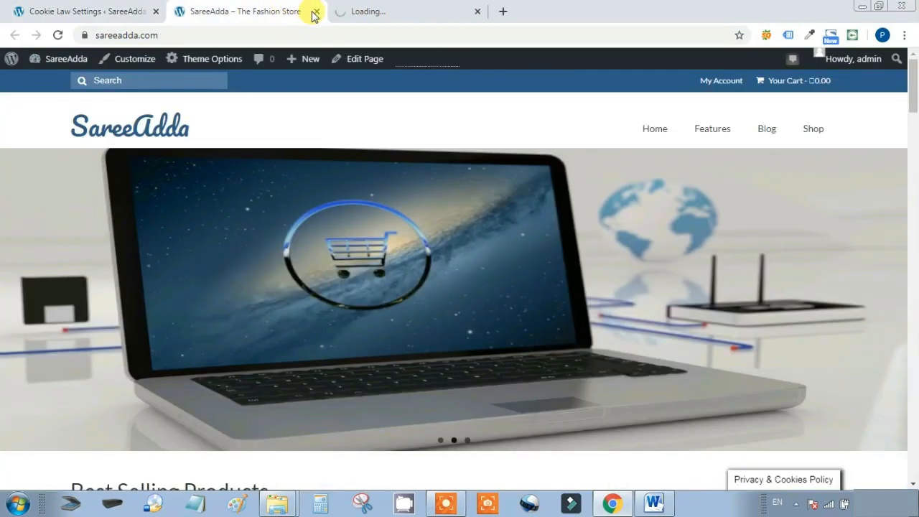
left_click(314, 12)
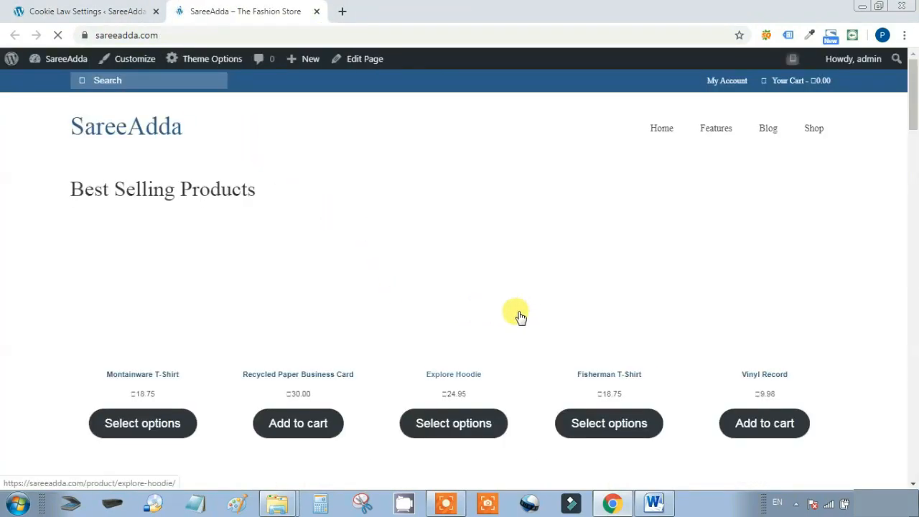
scroll(519, 311, "down", 10)
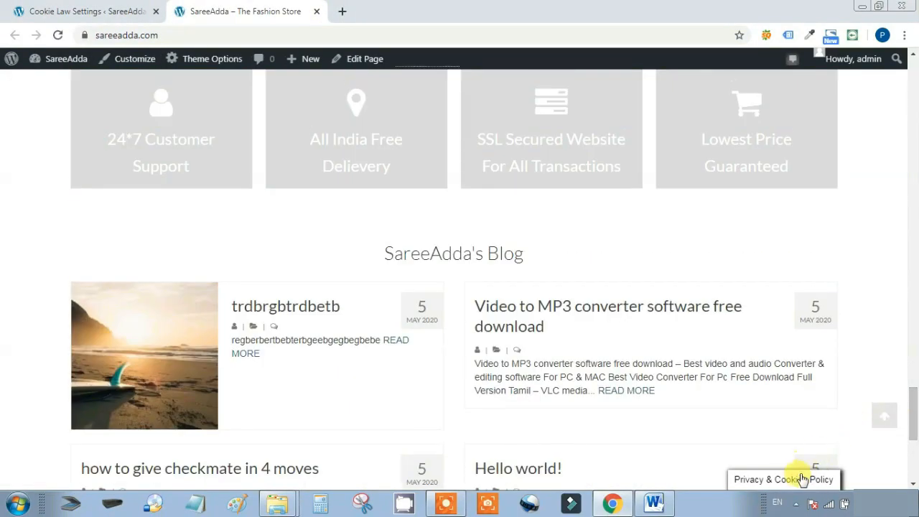
left_click(799, 479)
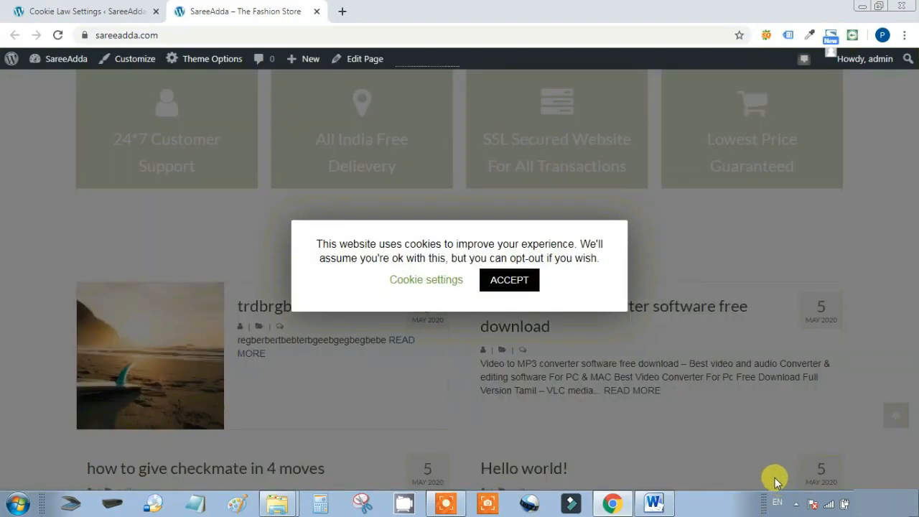
left_click(509, 279)
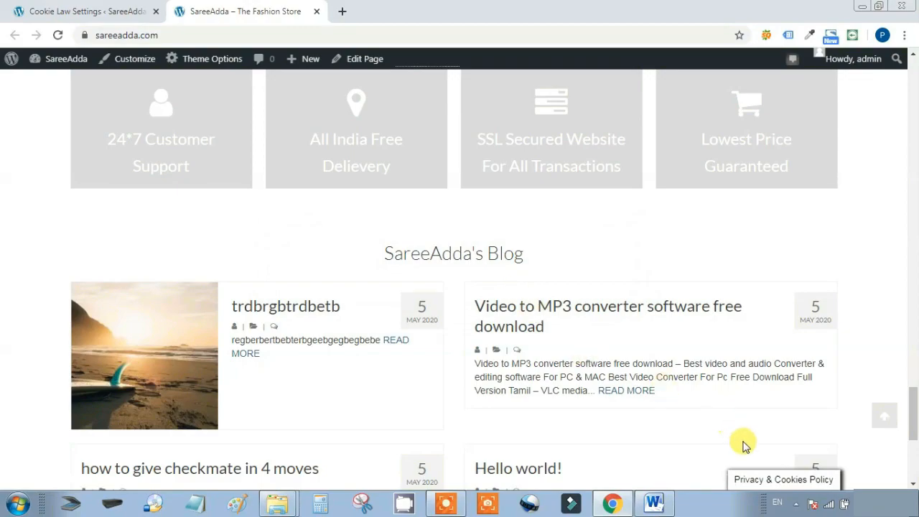
left_click(767, 478)
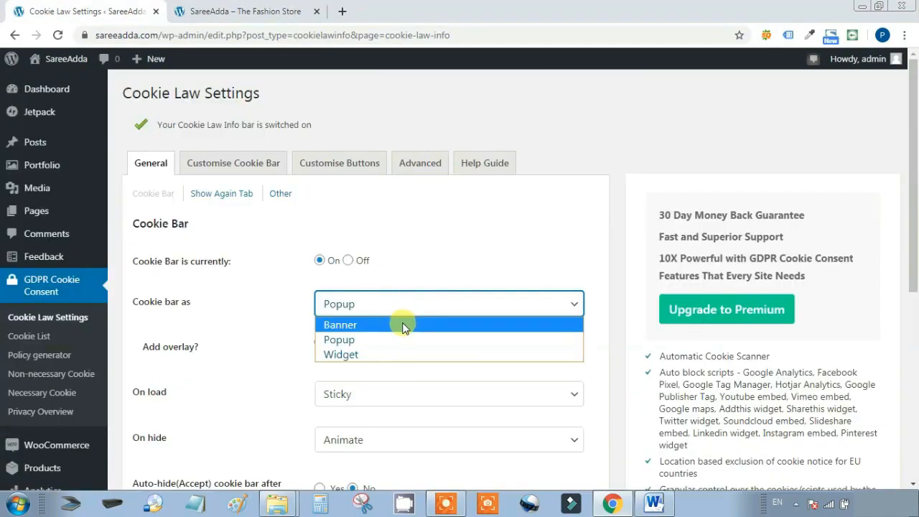
left_click(402, 322)
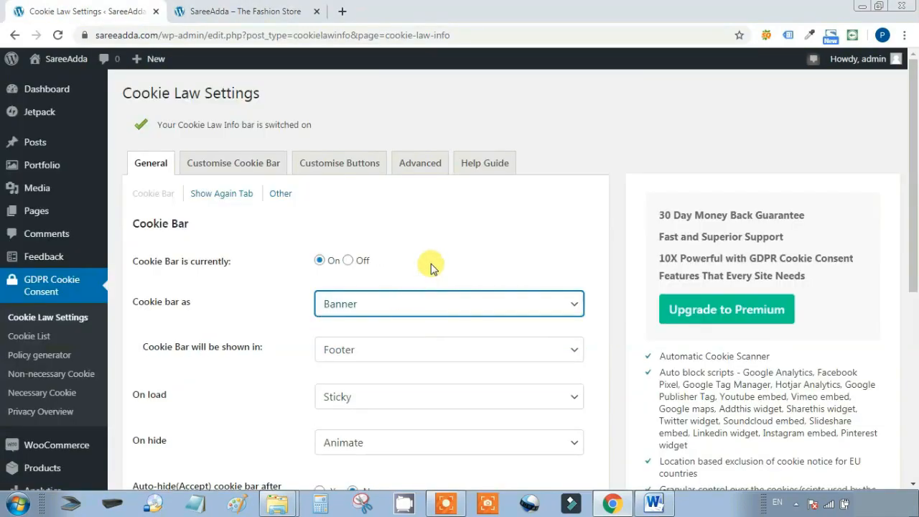
Keep the cookie bar in the Footer, set On load to Animate, and save
scroll(431, 266, "down", 2)
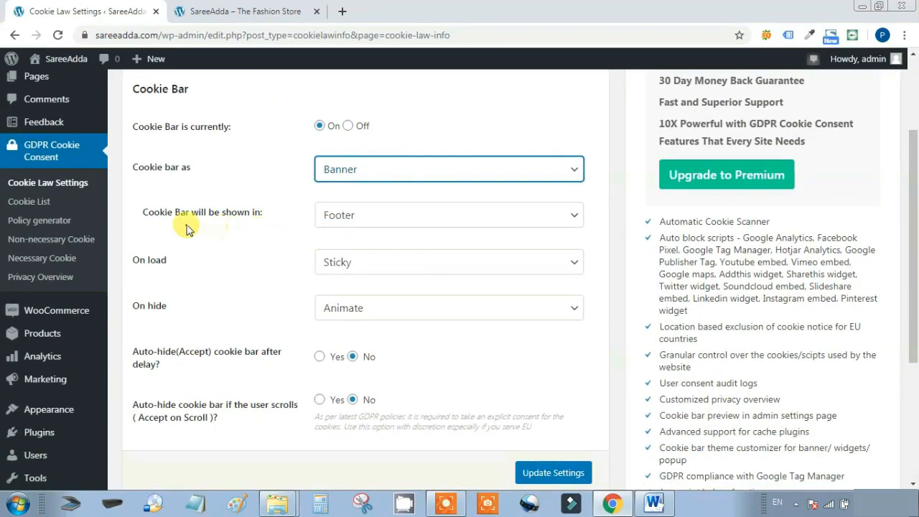
left_click(381, 215)
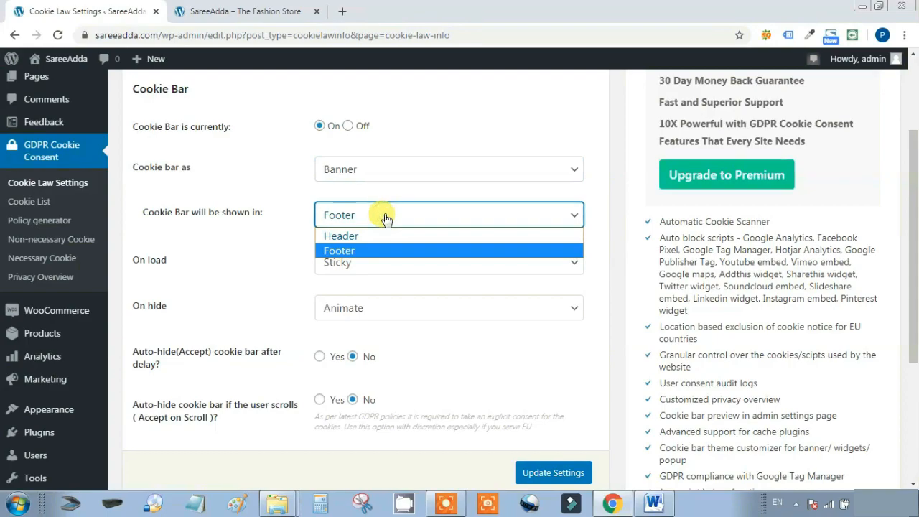
left_click(377, 251)
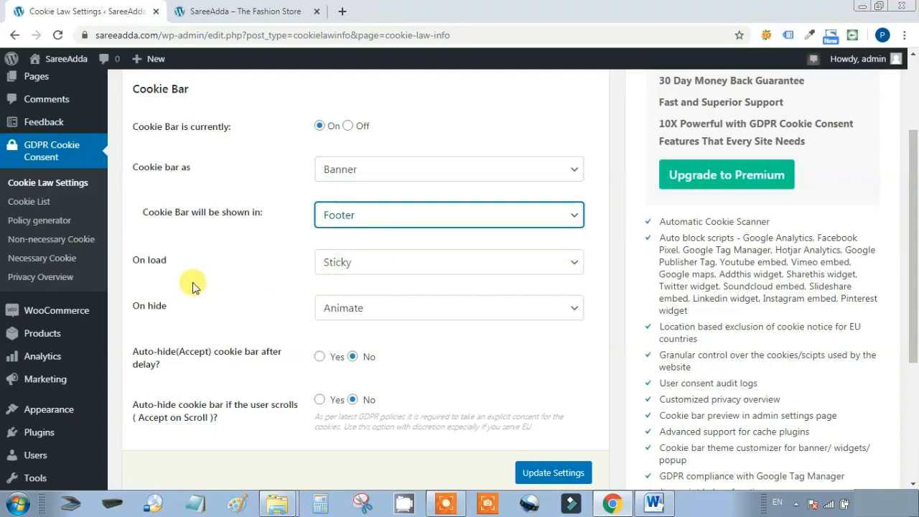
left_click(352, 263)
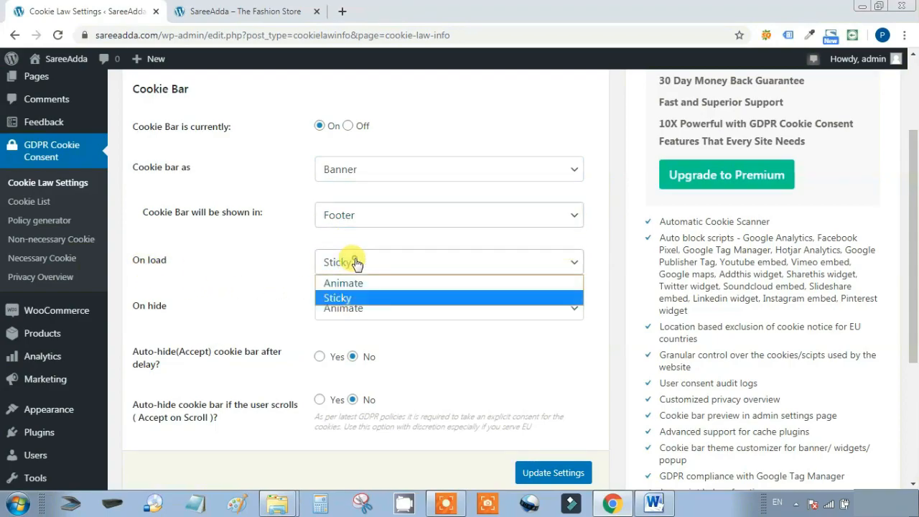
left_click(352, 284)
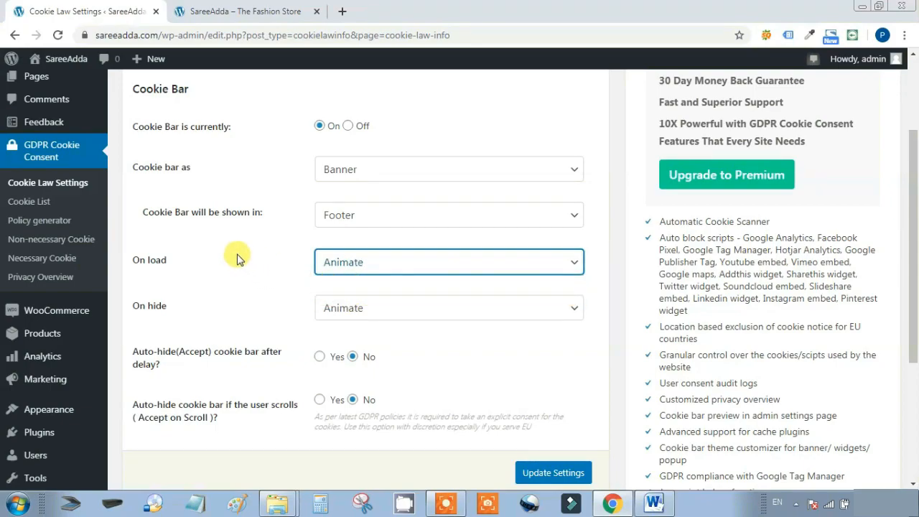
scroll(240, 259, "down", 1)
left_click(525, 404)
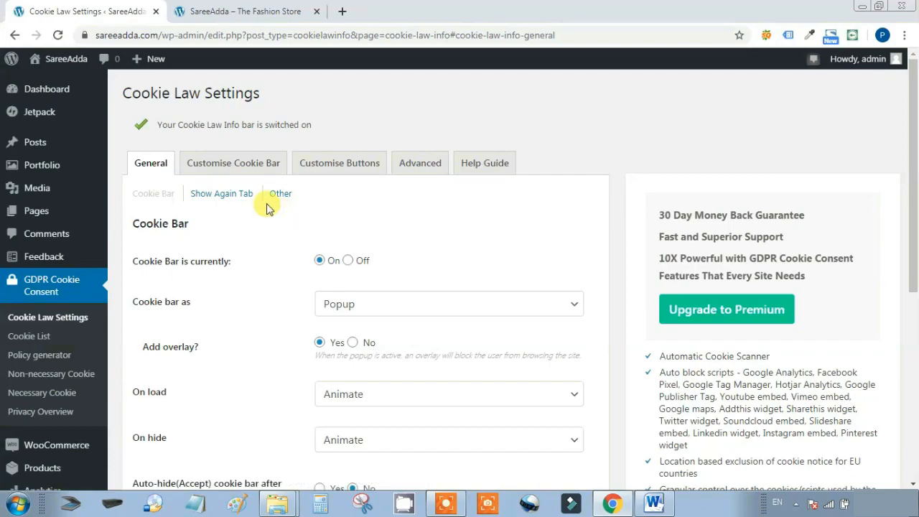
Look through the bar, button, advanced and help tabs, then save the general settings again
left_click(247, 164)
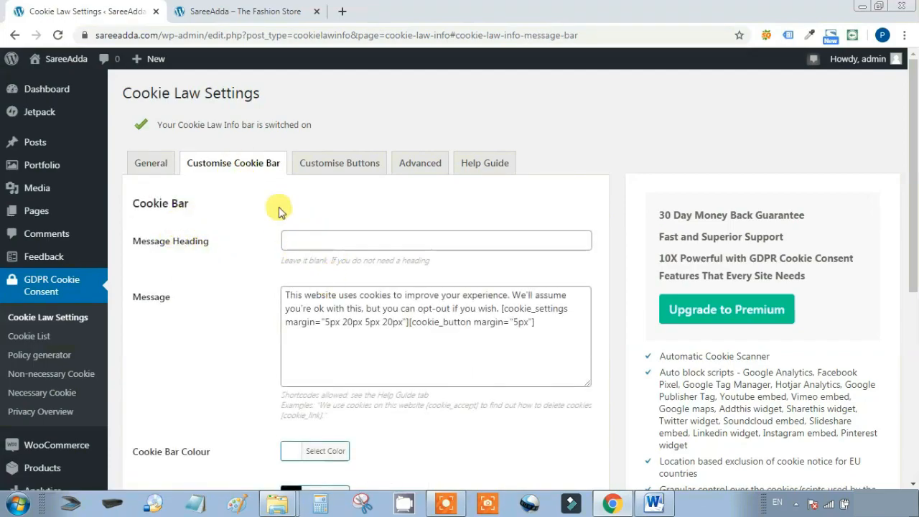
left_click(344, 162)
left_click(416, 163)
left_click(483, 161)
left_click(419, 162)
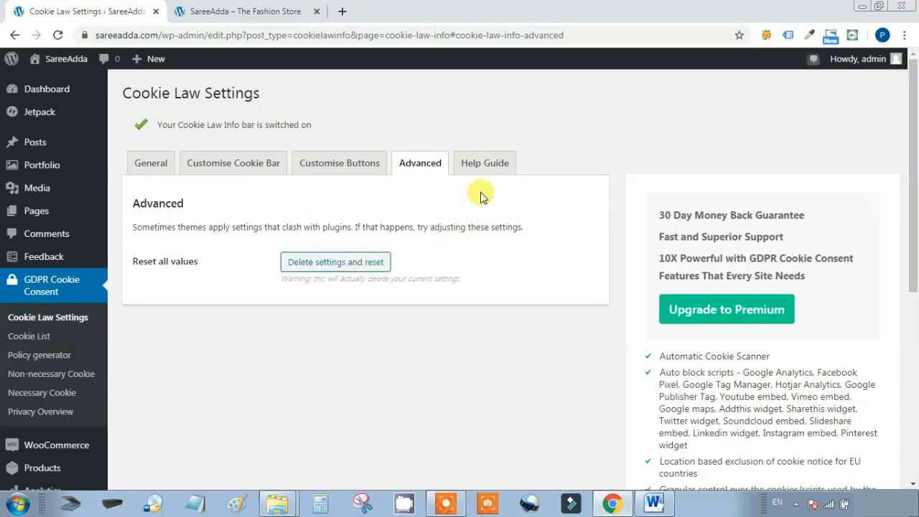
left_click(172, 164)
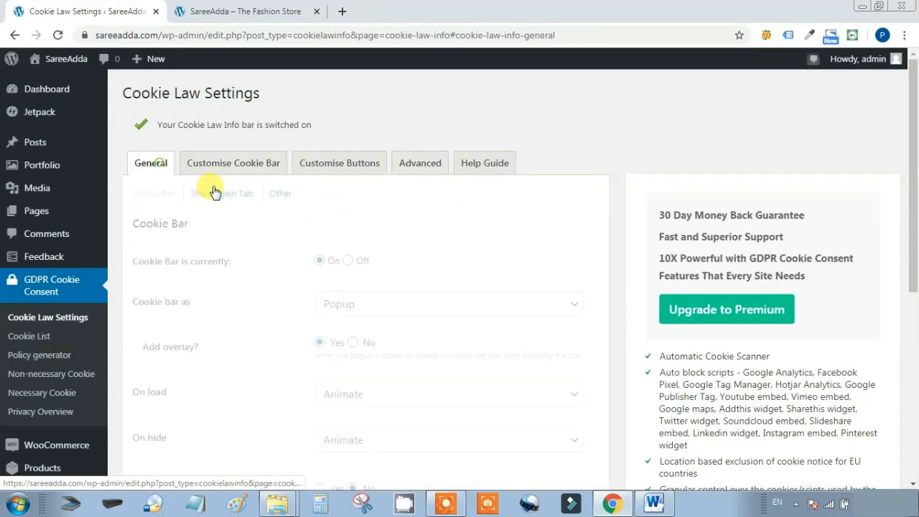
scroll(438, 297, "down", 3)
left_click(534, 267)
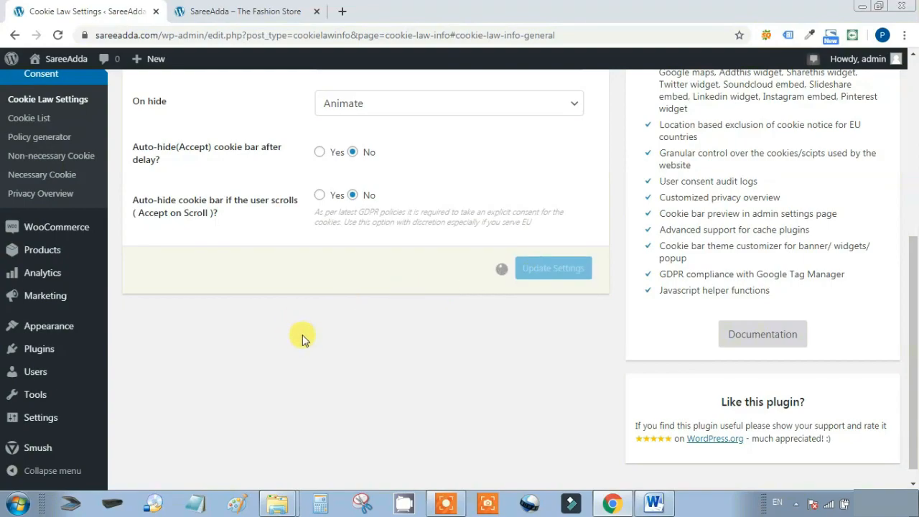
Return to the WordPress Dashboard and go to Plugins > Add New
left_click(28, 89)
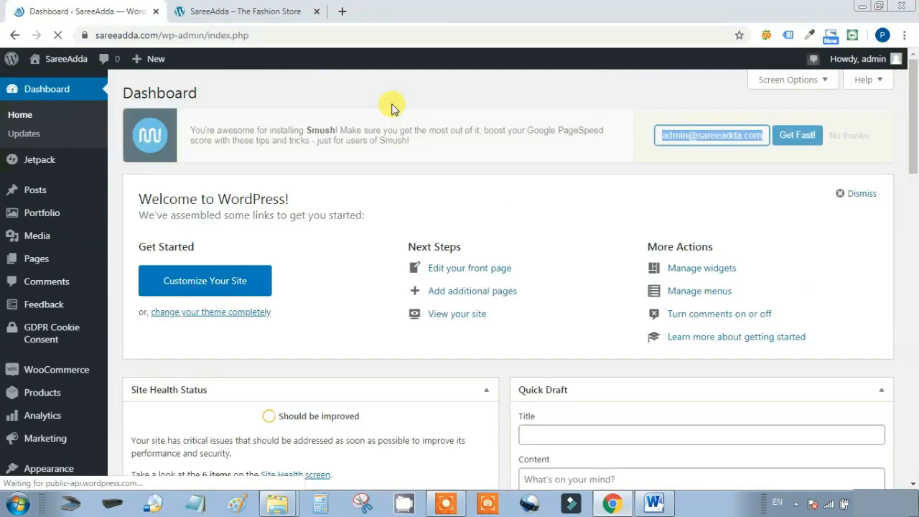
scroll(467, 357, "down", 1)
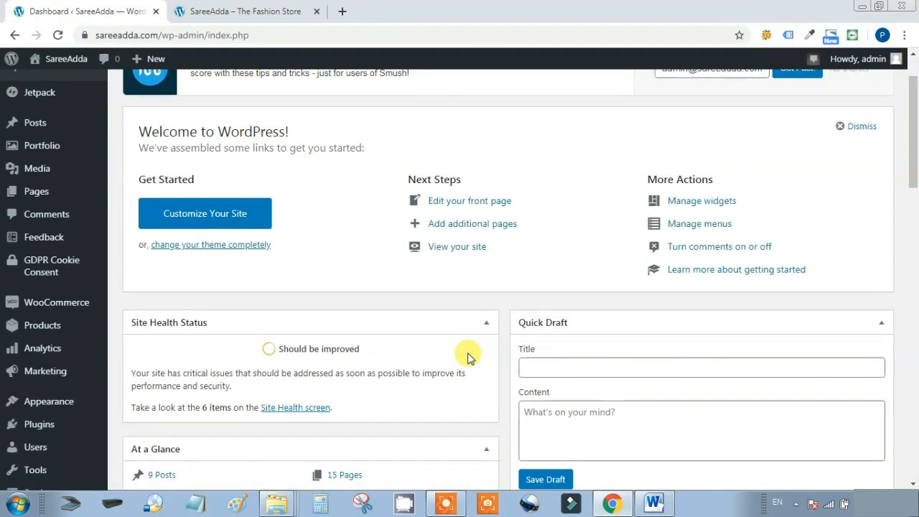
mouse_move(11, 434)
left_click(129, 415)
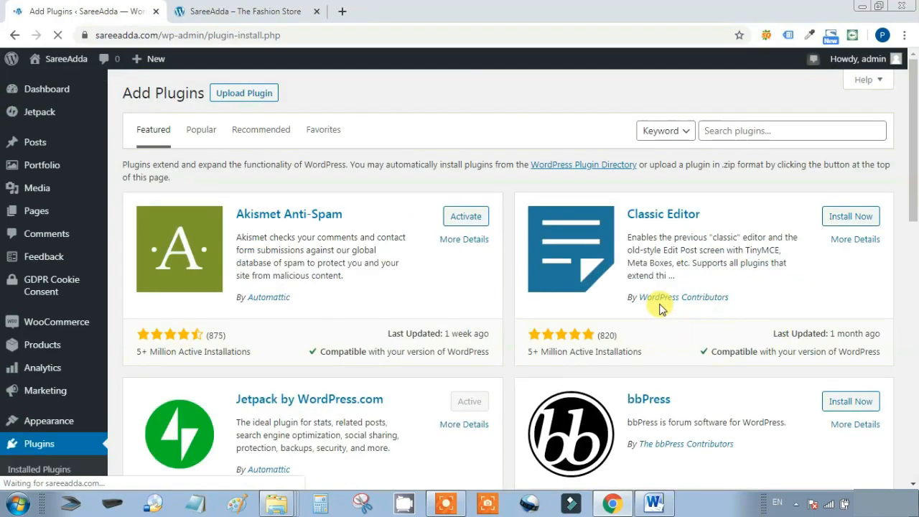
Search plugins for 'WAME' and activate the VVAme chat WhatsApp plugin
left_click(713, 130)
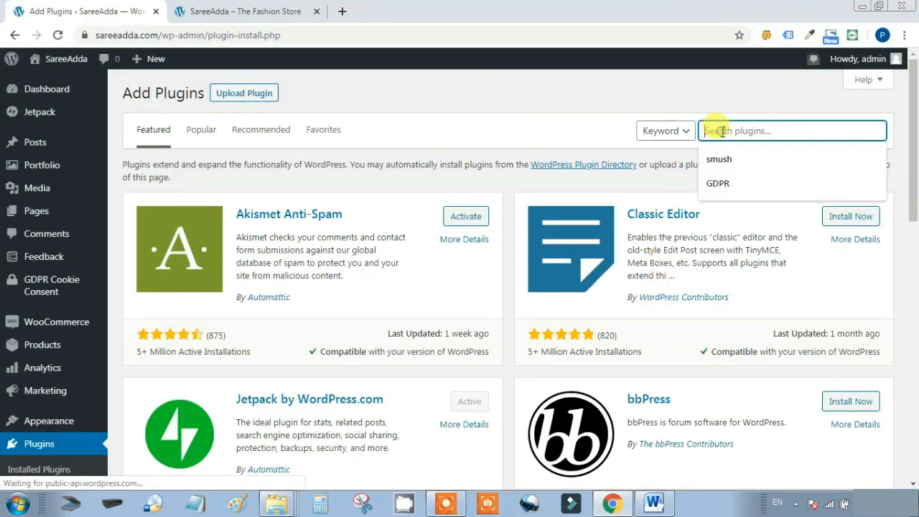
type("WA")
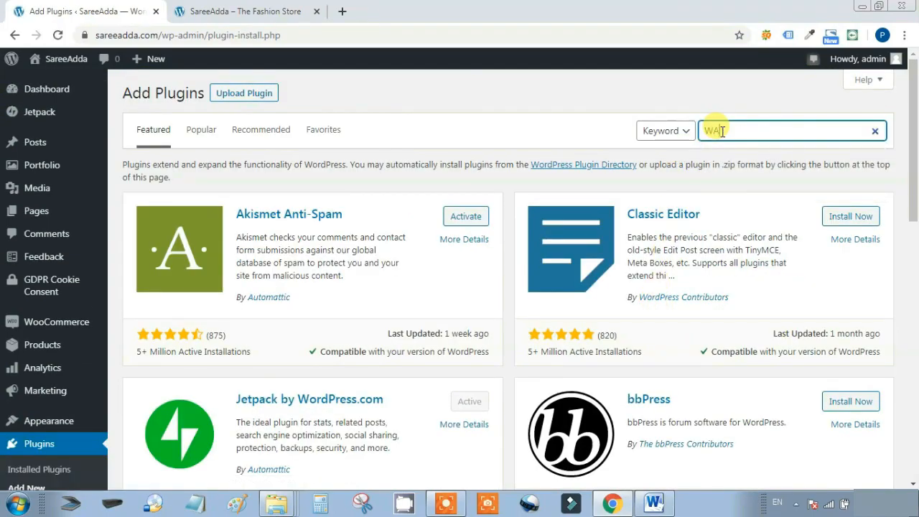
type("ME")
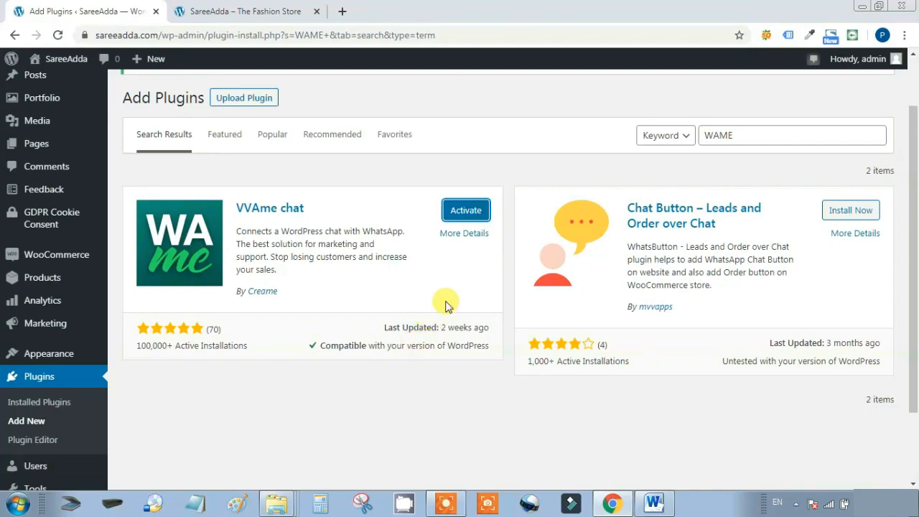
left_click(450, 211)
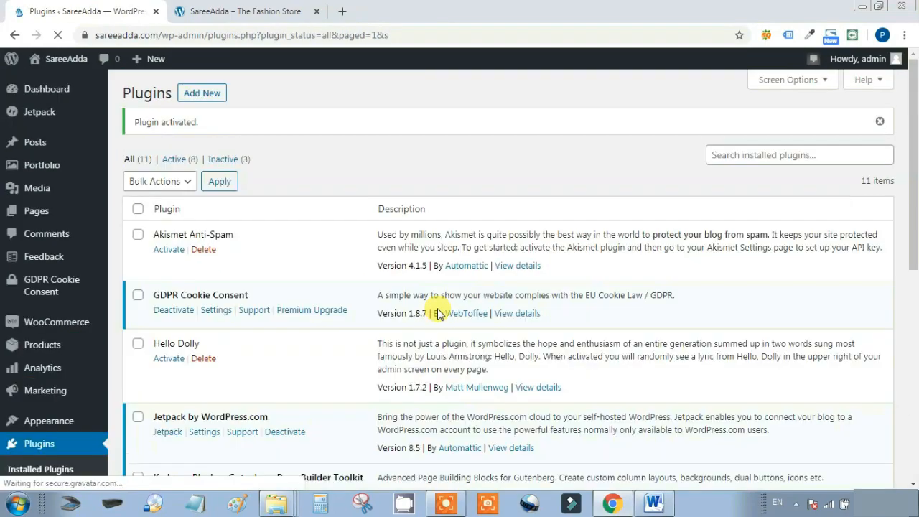
Scroll the Installed Plugins list to VVAme chat and follow its Settings link
scroll(438, 313, "down", 6)
scroll(438, 312, "down", 1)
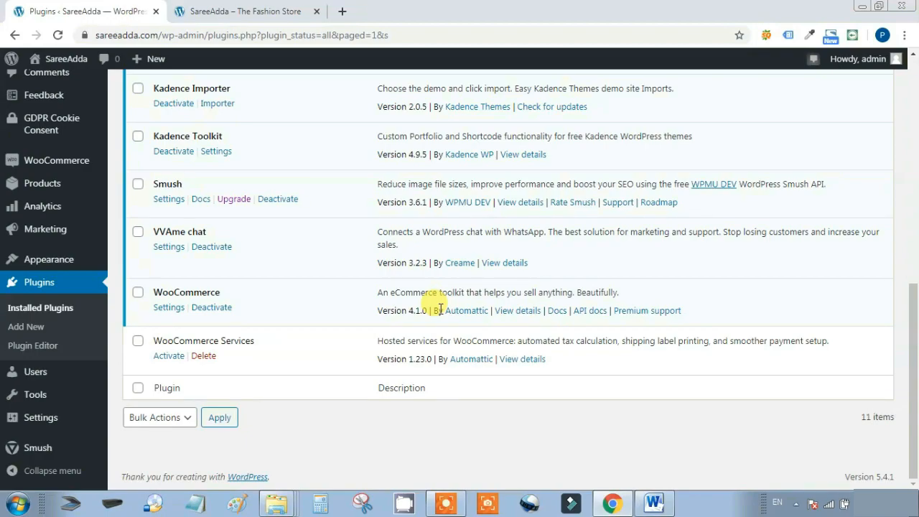
left_click(165, 248)
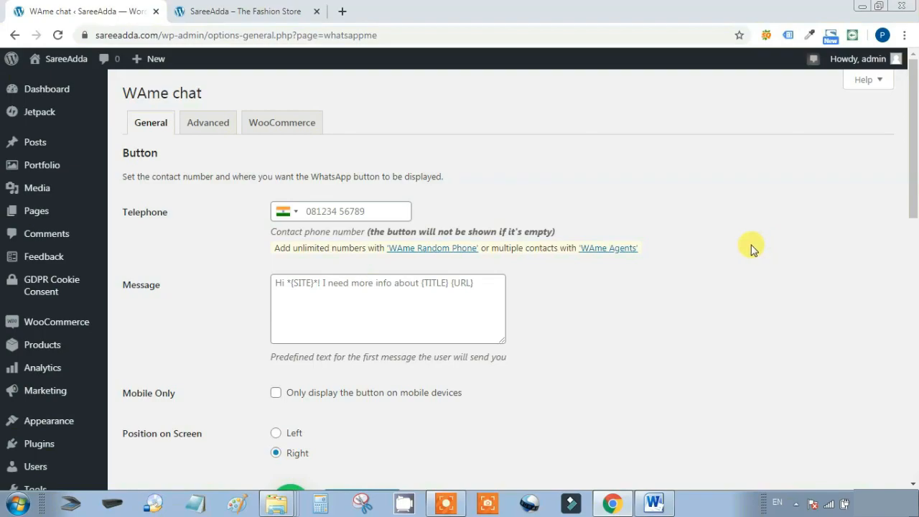
Enter the WhatsApp phone number, edit the first chat message, and place the button on the right
left_click(378, 214)
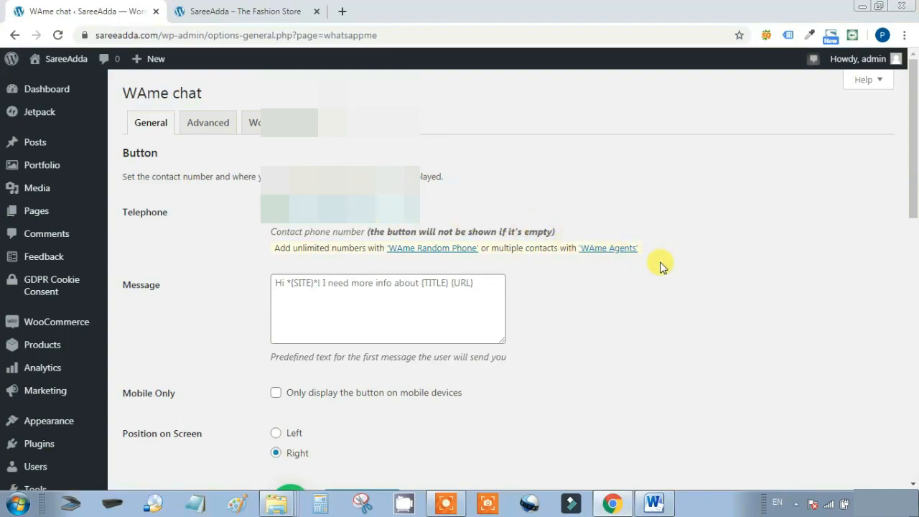
scroll(661, 266, "down", 3)
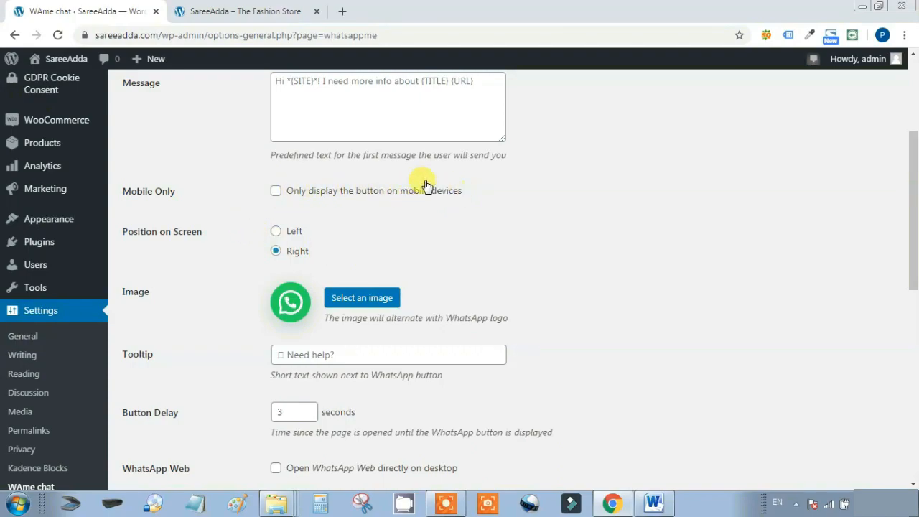
left_click(449, 85)
left_click(275, 192)
left_click(275, 191)
scroll(678, 220, "down", 1)
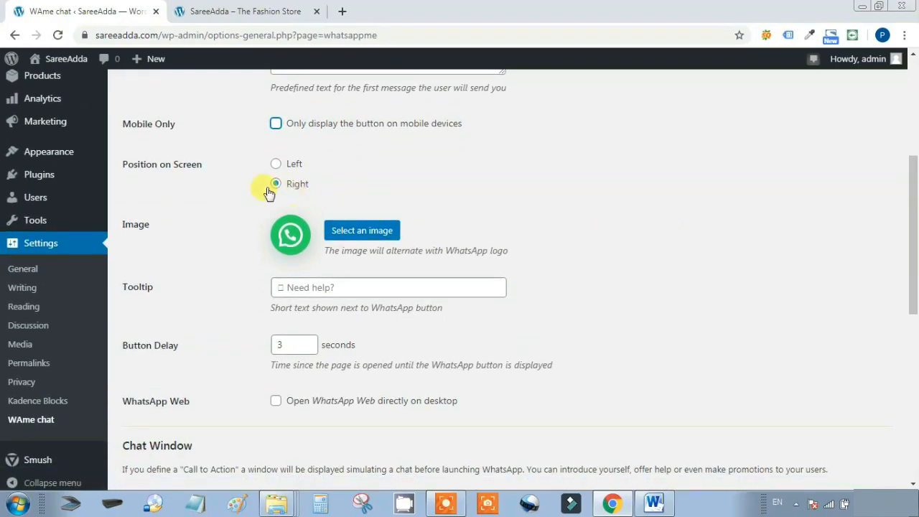
left_click(277, 165)
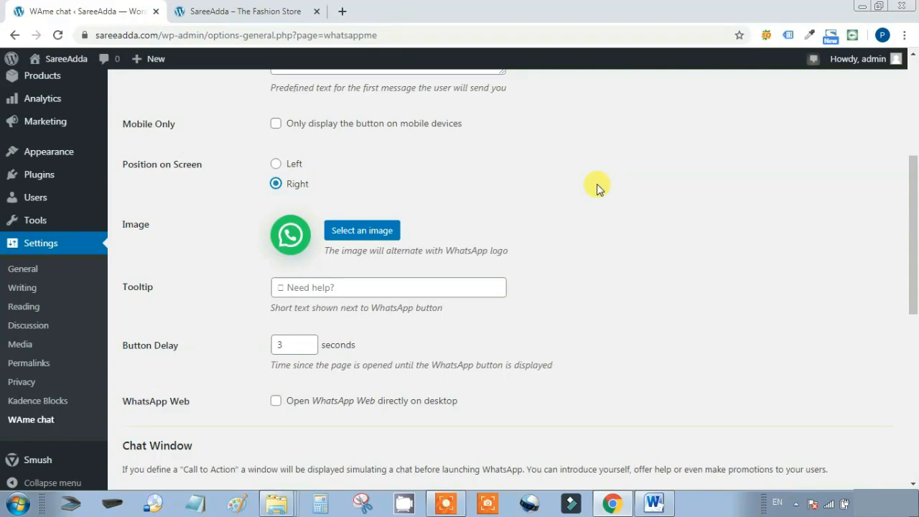
Save the chat settings with Dark Mode on, a 10-second delay and an 'Open chat' button
scroll(658, 237, "down", 3)
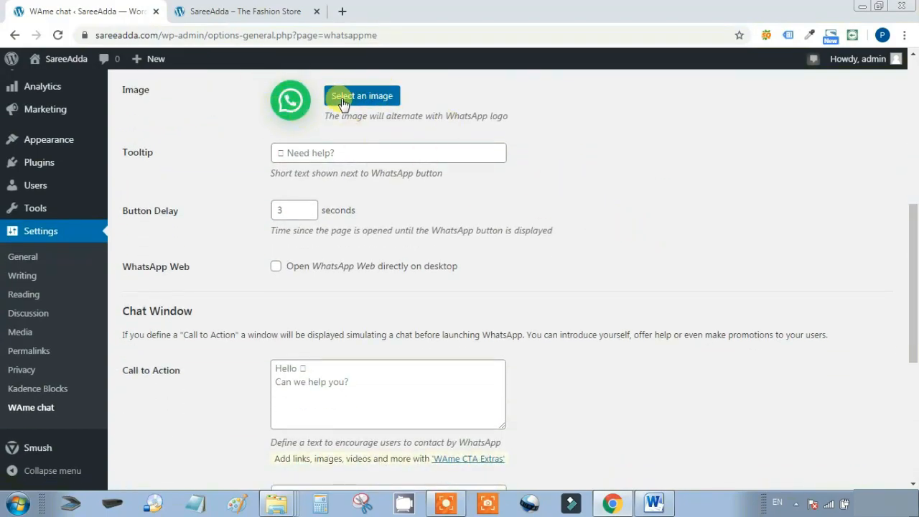
scroll(567, 236, "down", 1)
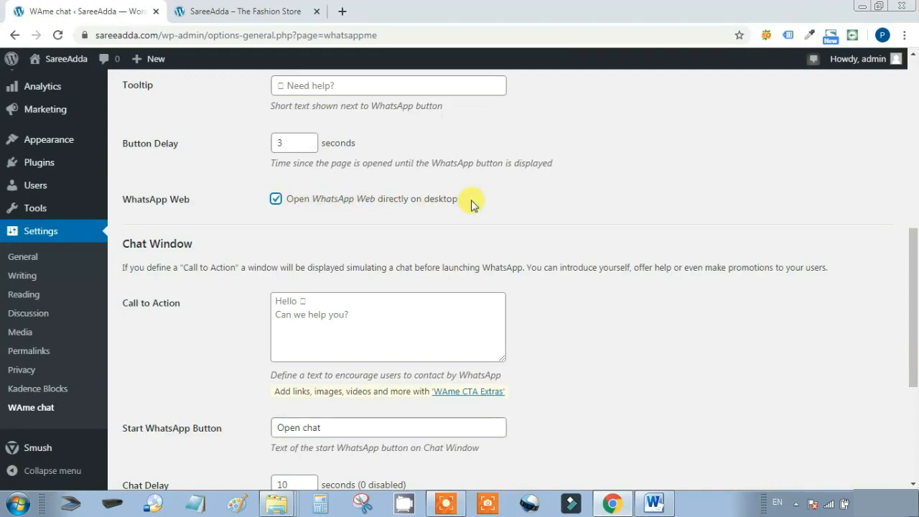
scroll(722, 218, "down", 2)
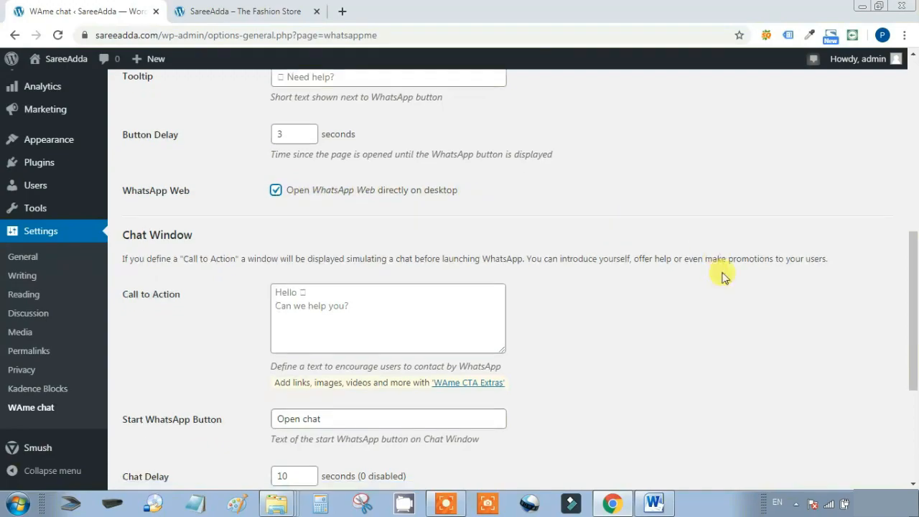
scroll(722, 284, "down", 1)
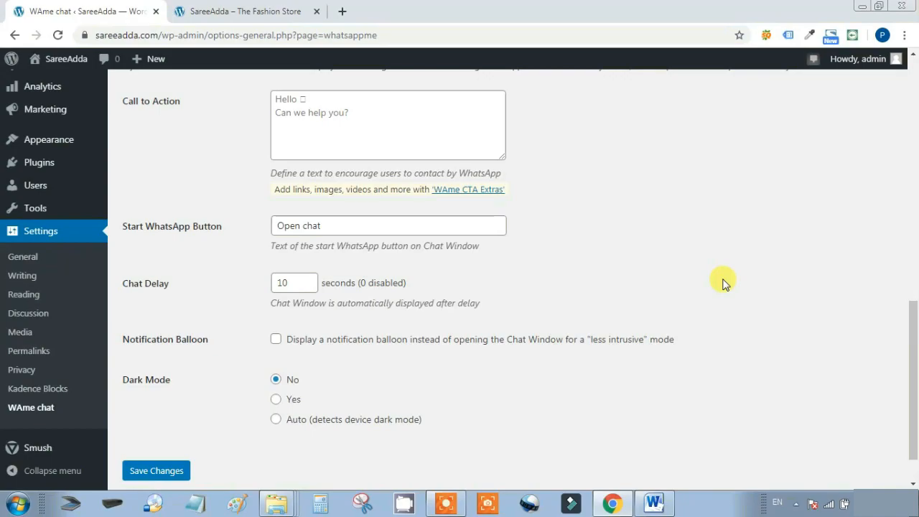
scroll(445, 400, "down", 1)
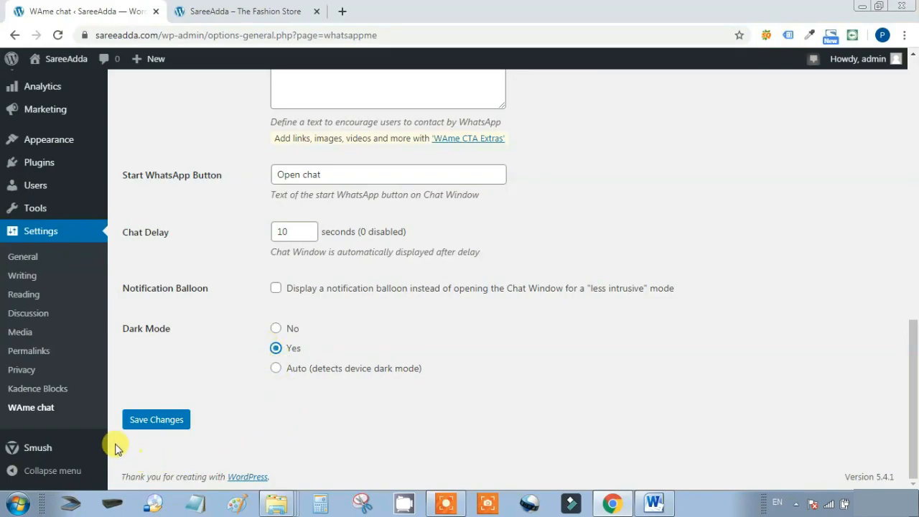
left_click(171, 418)
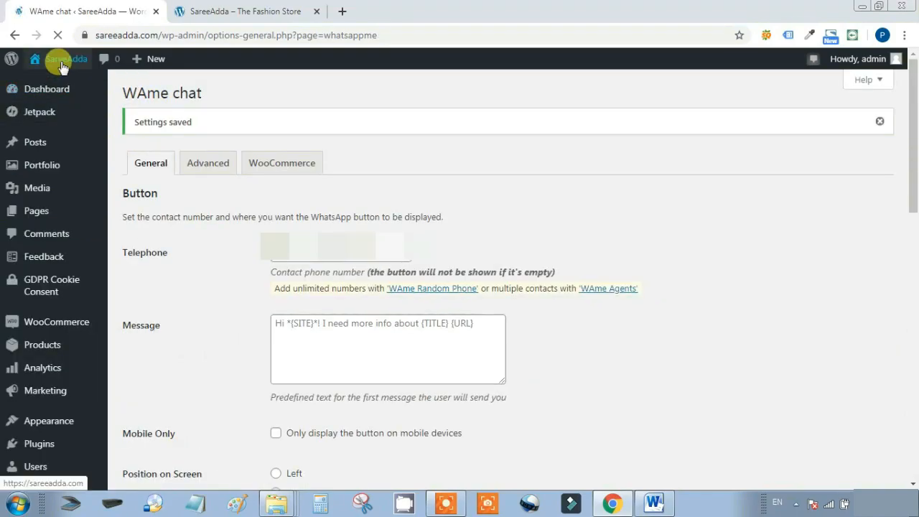
Open the SareeAdda storefront in a new tab and test its floating WhatsApp chat button
mouse_move(53, 61)
right_click(50, 82)
left_click(71, 88)
left_click(307, 13)
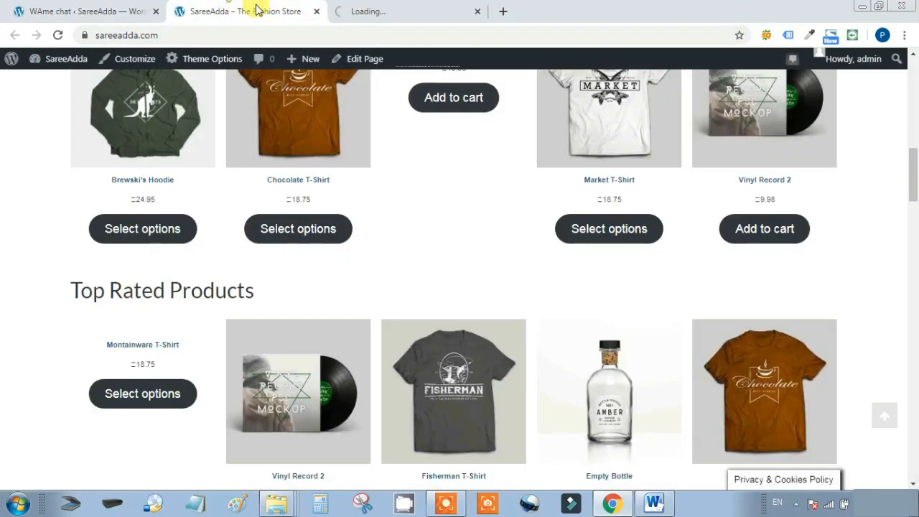
left_click(317, 11)
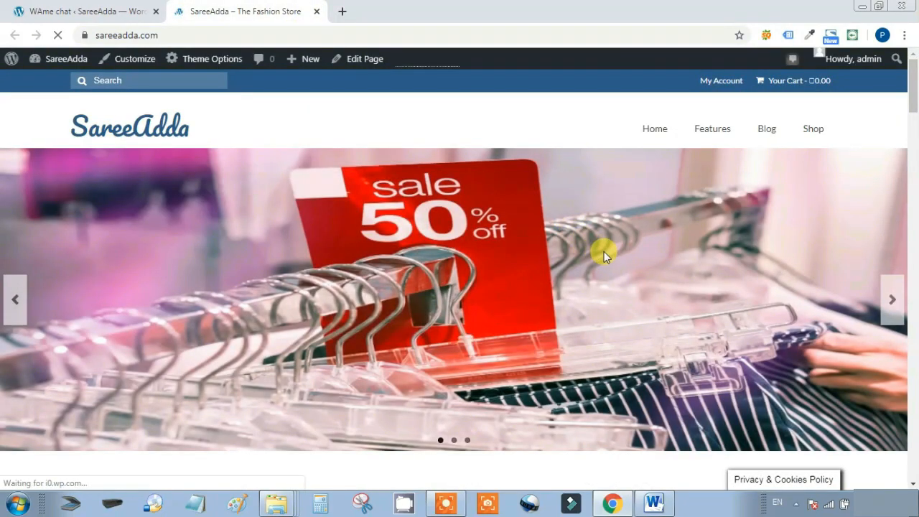
scroll(605, 251, "down", 4)
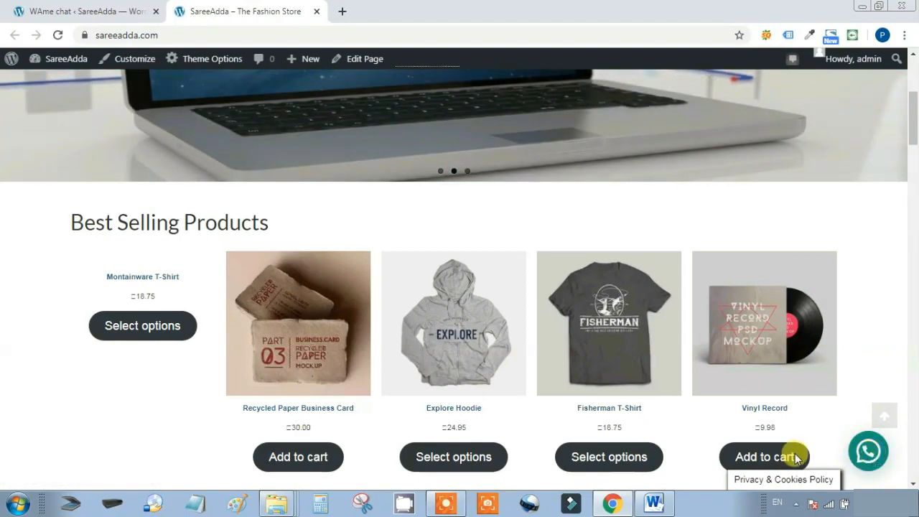
left_click(868, 456)
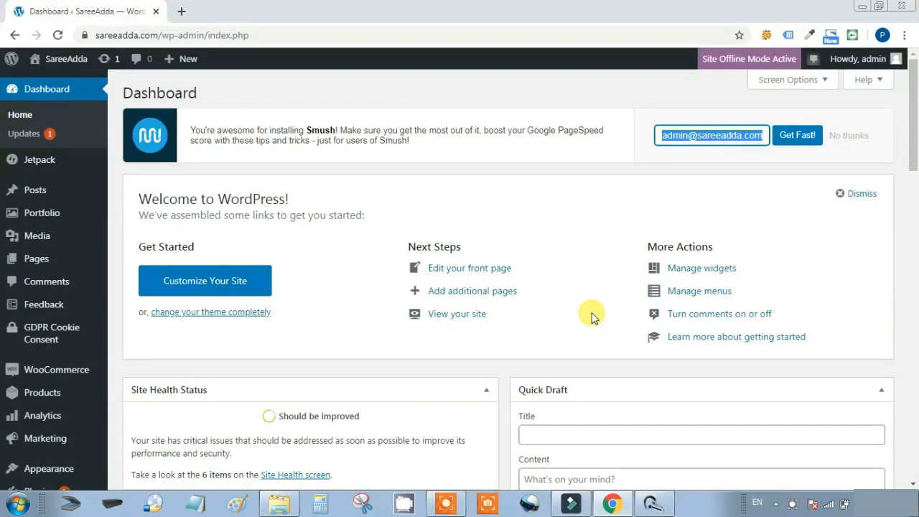
Go to Plugins > Add New from the admin sidebar
scroll(546, 311, "down", 1)
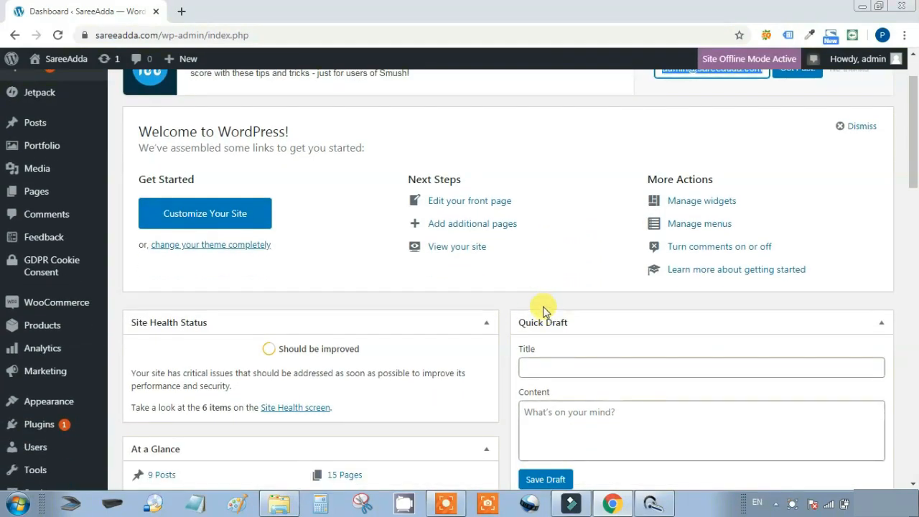
scroll(535, 313, "down", 1)
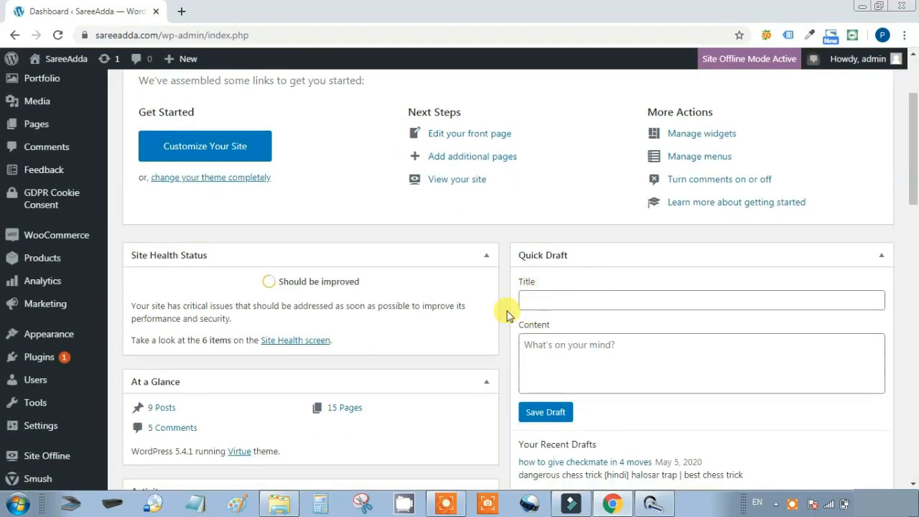
mouse_move(39, 357)
left_click(136, 381)
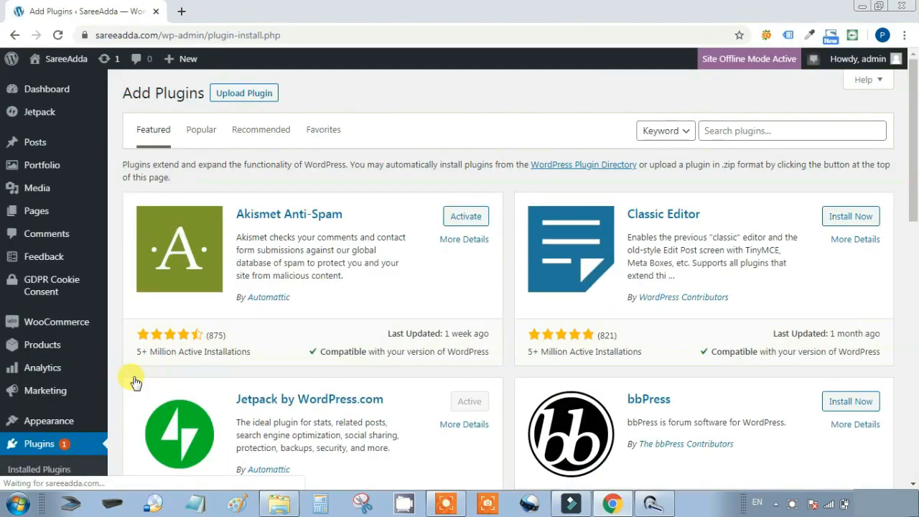
Install and activate UpdraftPlus WordPress Backup Plugin 1.16.23 from the Popular plugins list
left_click(204, 132)
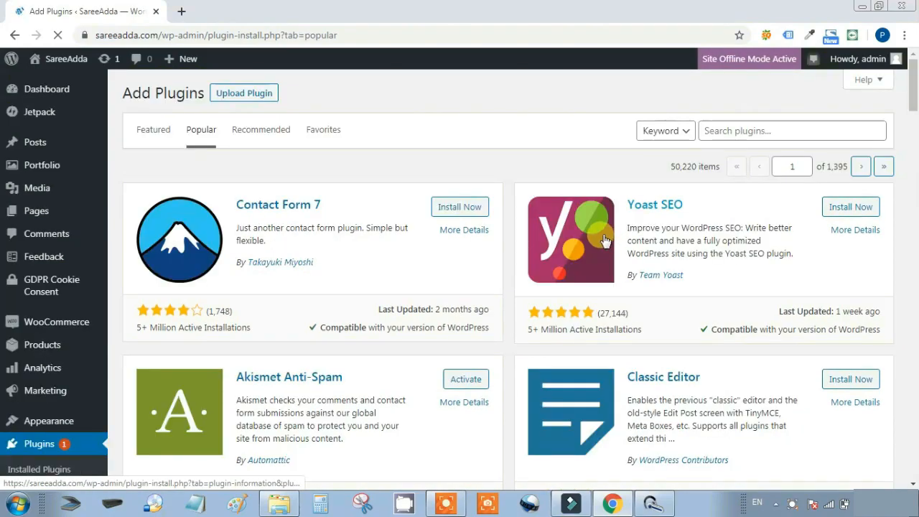
scroll(676, 255, "down", 5)
scroll(675, 254, "down", 6)
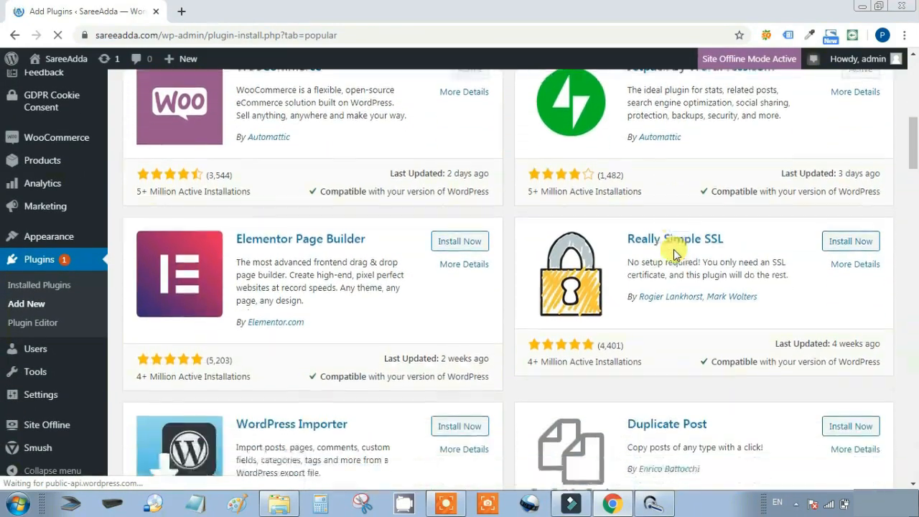
scroll(676, 250, "down", 5)
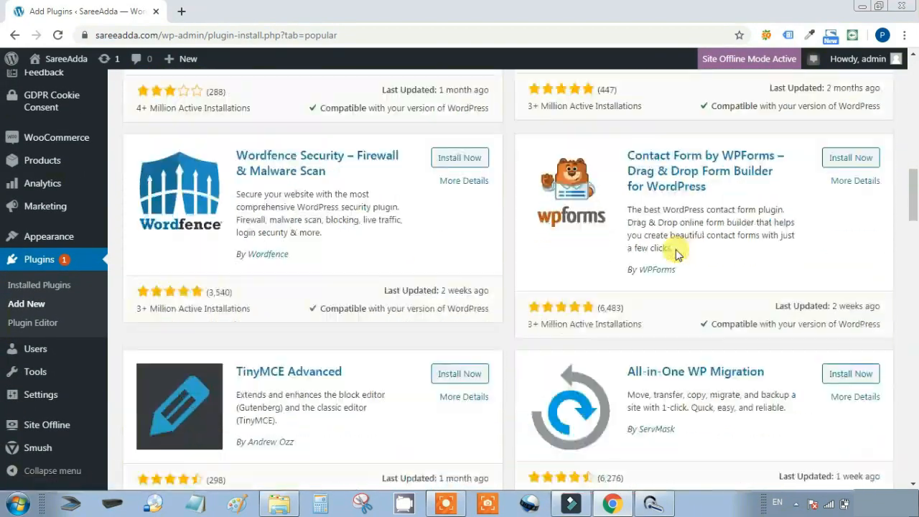
scroll(676, 249, "down", 2)
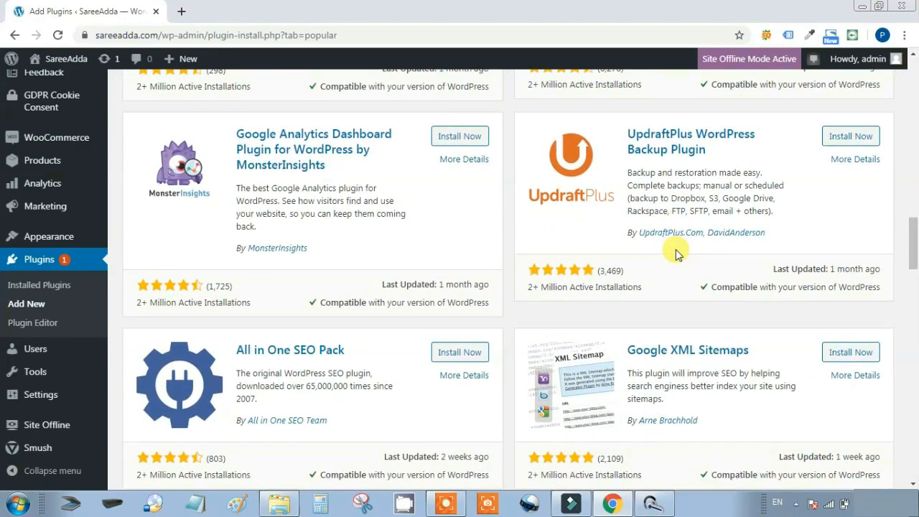
left_click(850, 137)
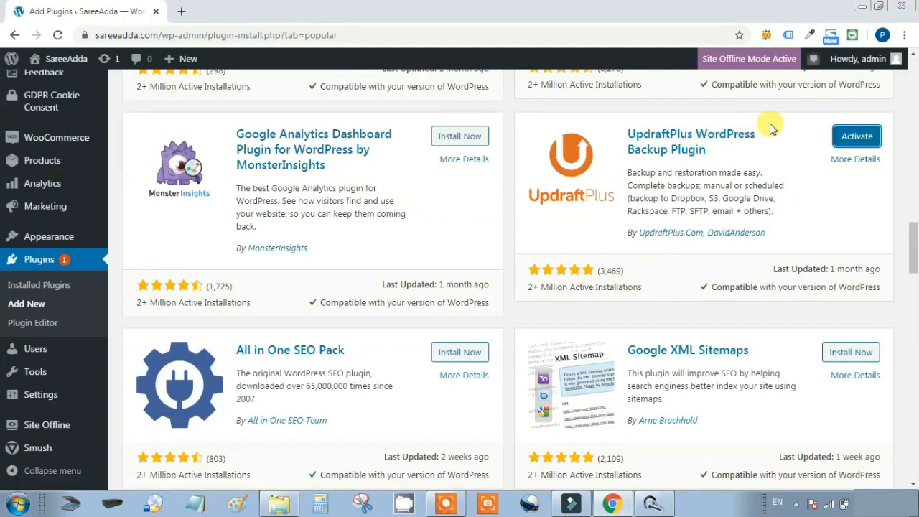
left_click(862, 137)
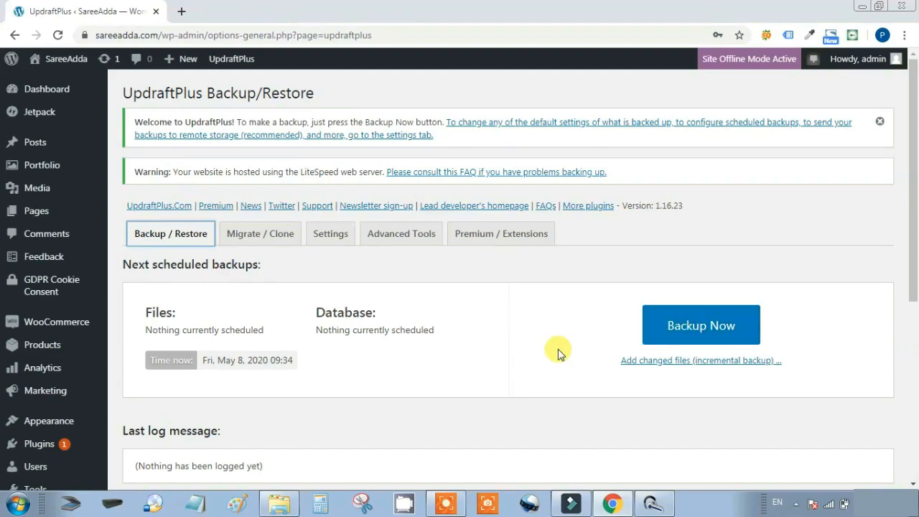
In UpdraftPlus settings, keep file backups on Manual and try remote storage options, ending on Dropbox
left_click(327, 235)
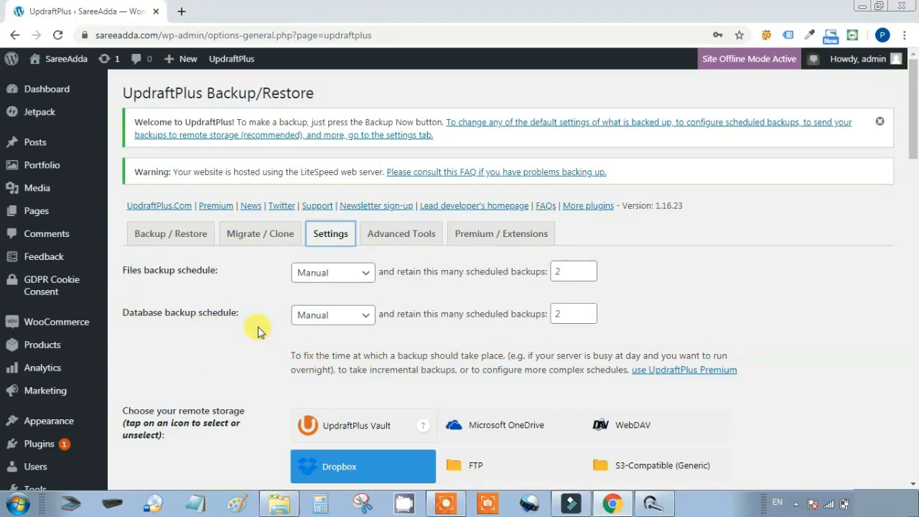
left_click(361, 280)
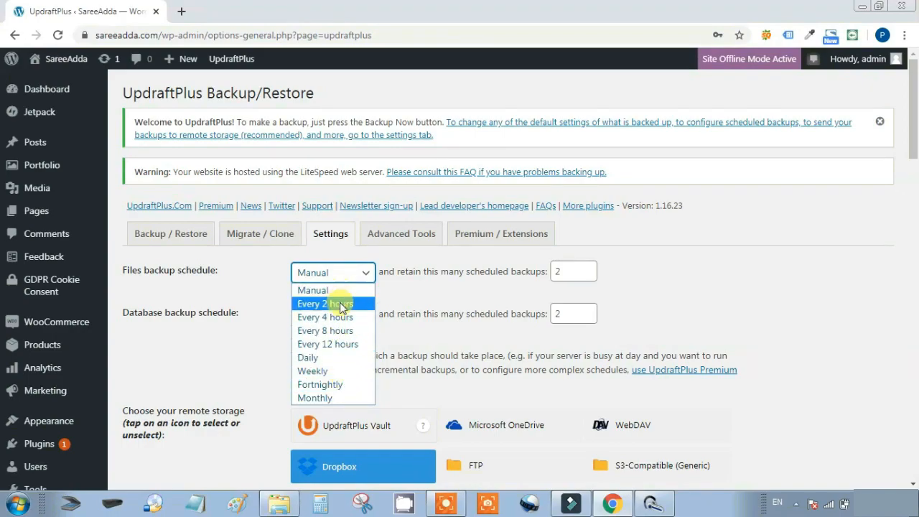
left_click(268, 273)
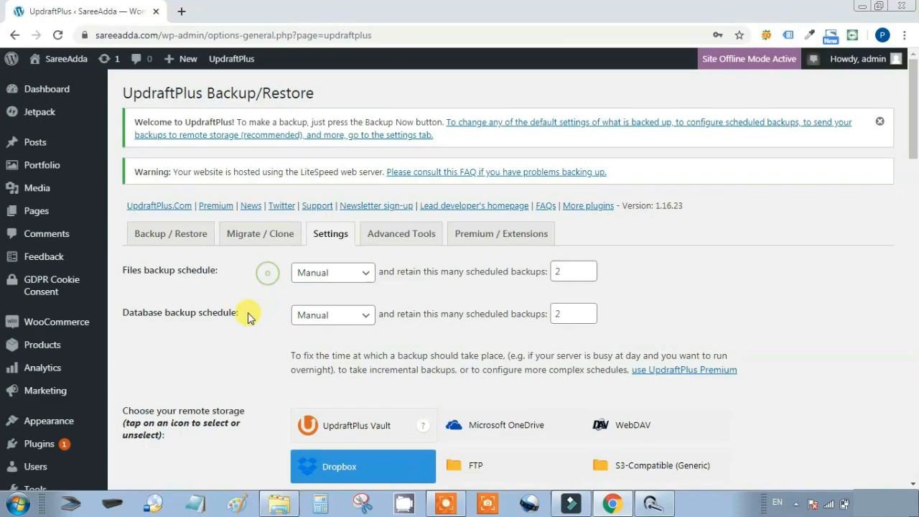
left_click_drag(240, 314, 135, 314)
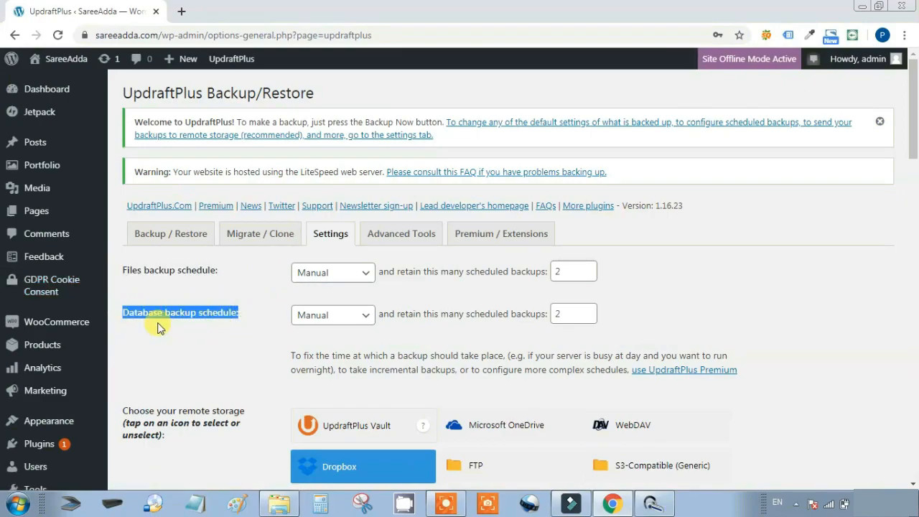
scroll(205, 326, "down", 4)
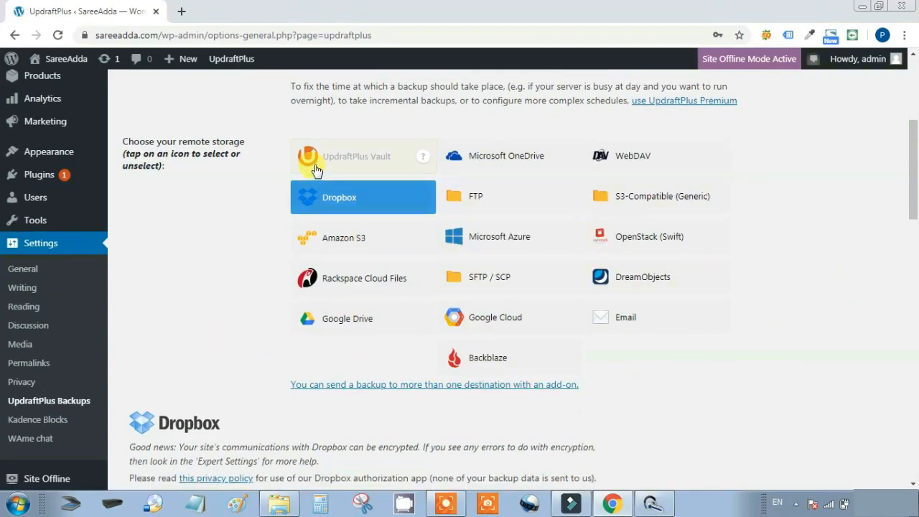
left_click(470, 156)
scroll(424, 301, "up", 2)
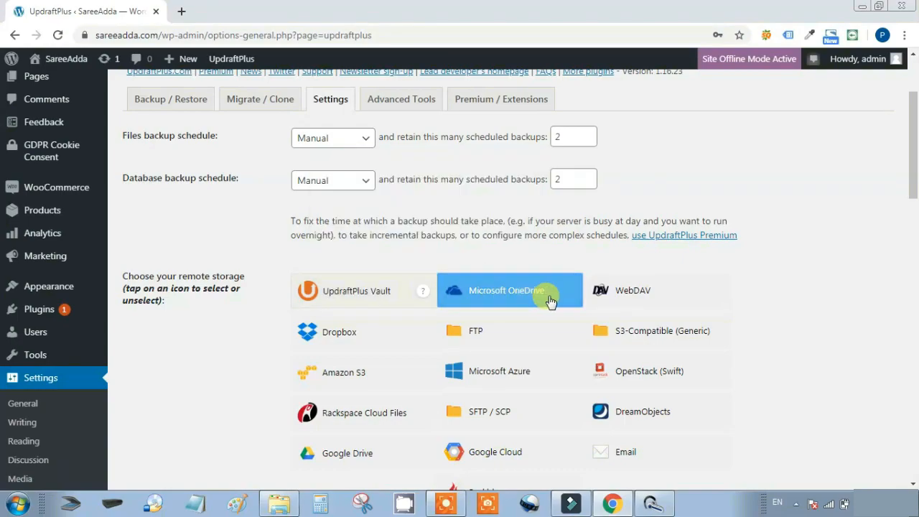
left_click(619, 292)
left_click(474, 336)
left_click(357, 330)
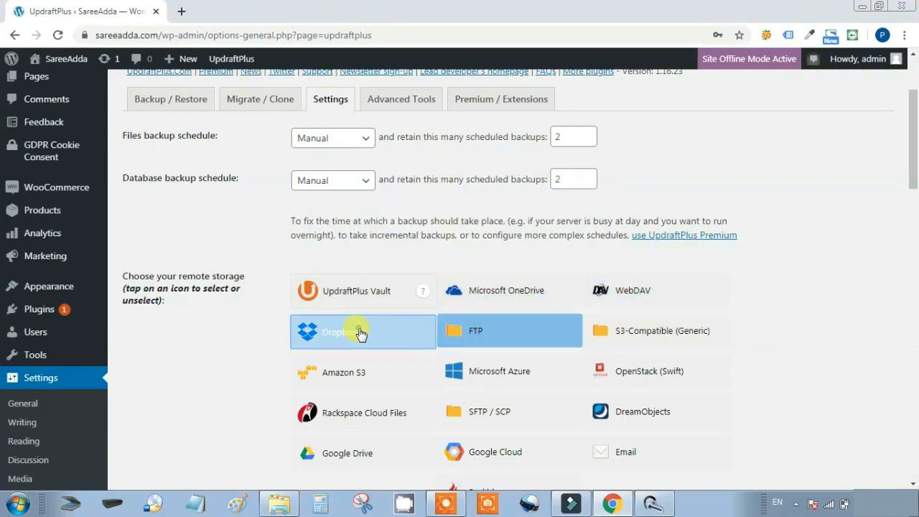
Review the remaining backup settings, then return to the Dashboard without saving them
scroll(718, 354, "down", 5)
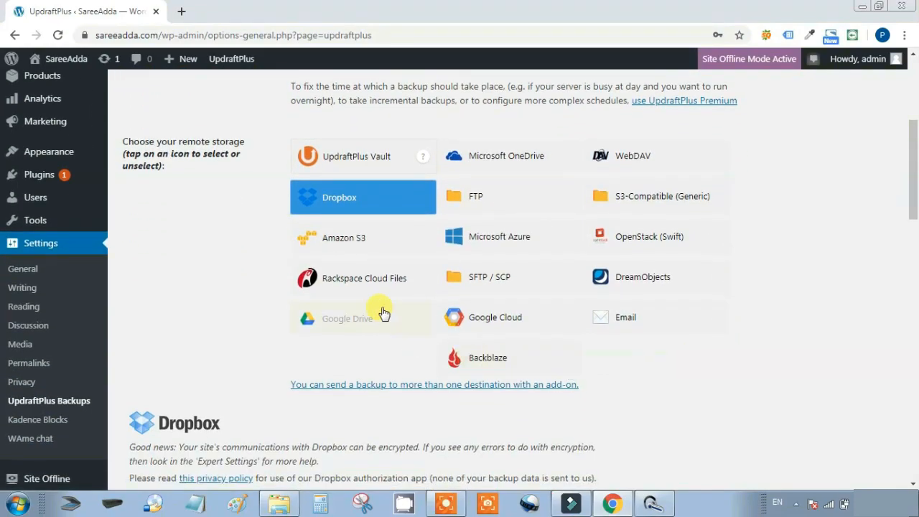
scroll(758, 302, "down", 12)
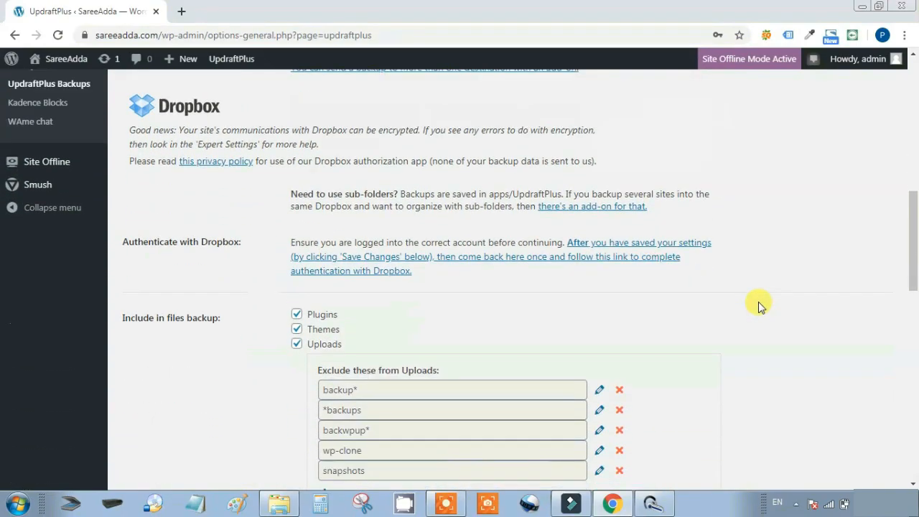
scroll(758, 301, "down", 3)
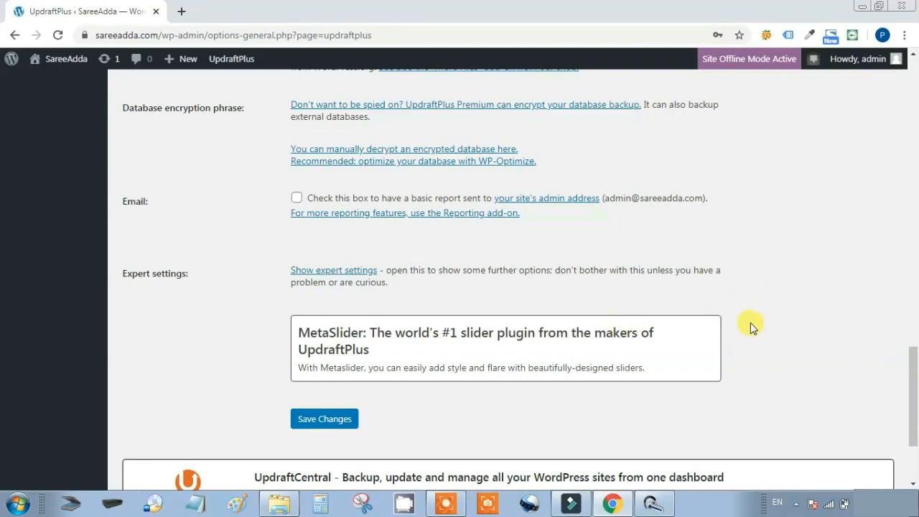
scroll(752, 324, "up", 3)
scroll(751, 327, "up", 2)
scroll(753, 324, "down", 5)
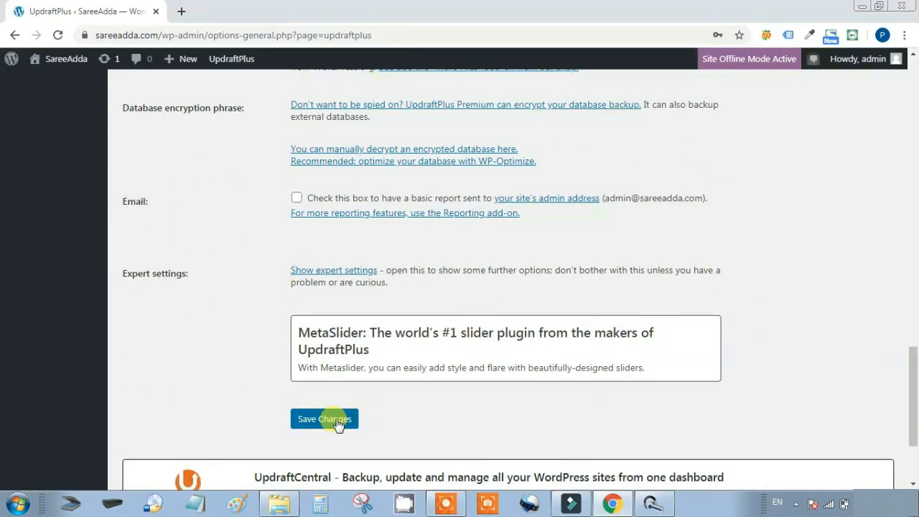
scroll(835, 364, "up", 12)
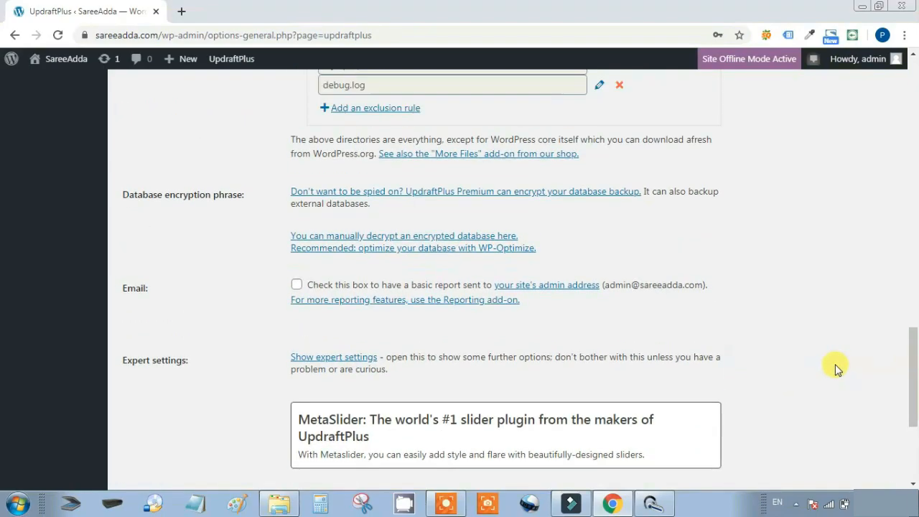
scroll(835, 367, "up", 2)
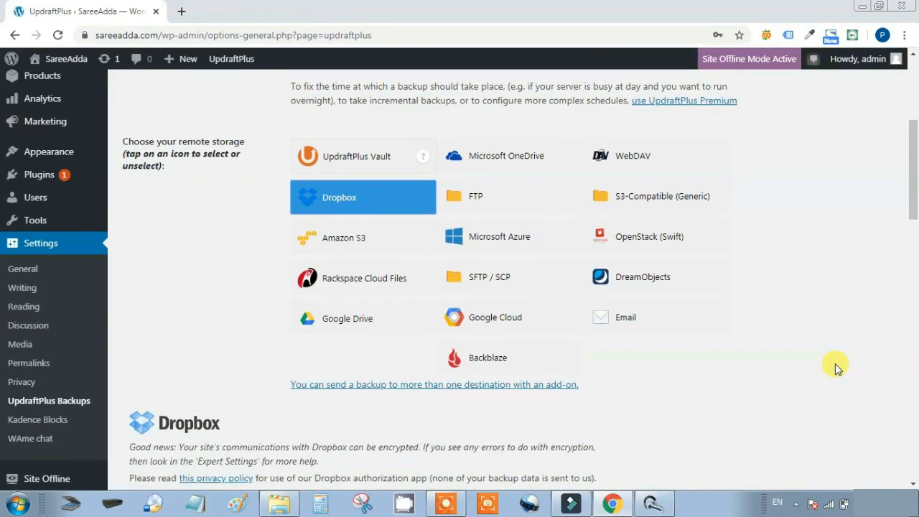
scroll(835, 367, "up", 5)
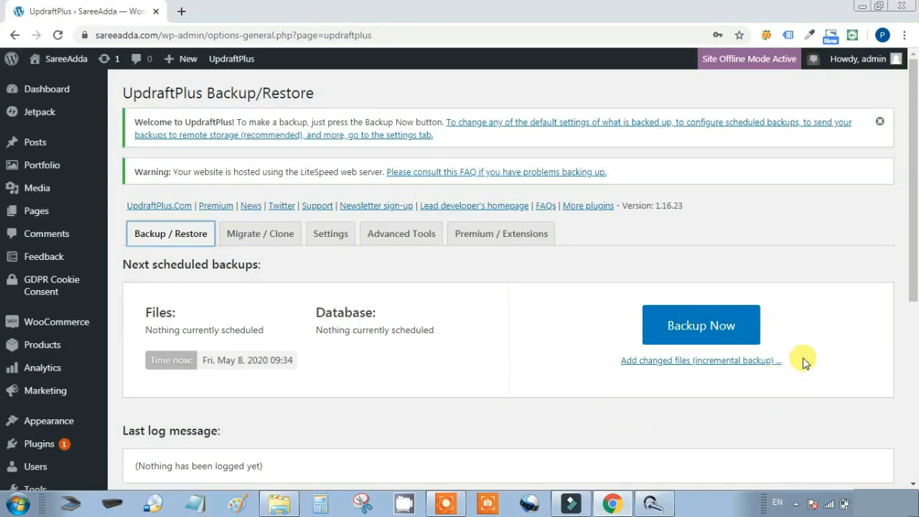
left_click(60, 94)
left_click(531, 114)
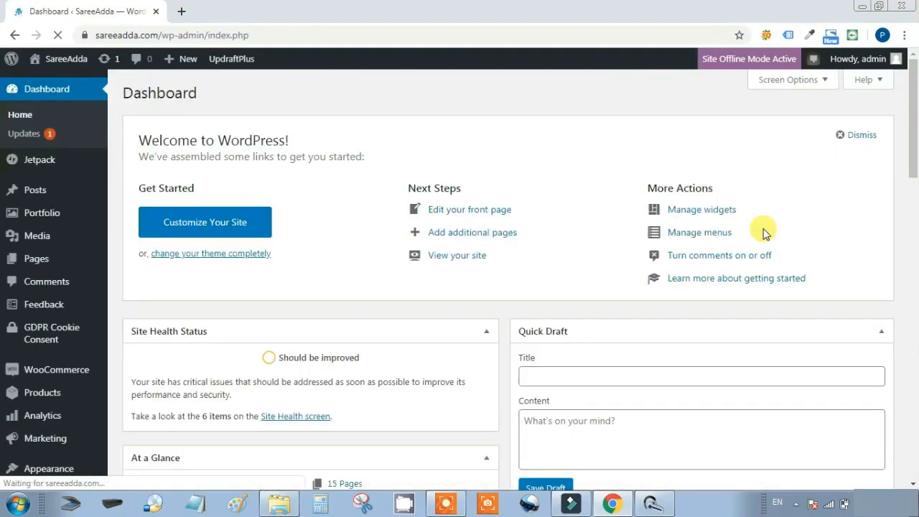
scroll(764, 232, "down", 2)
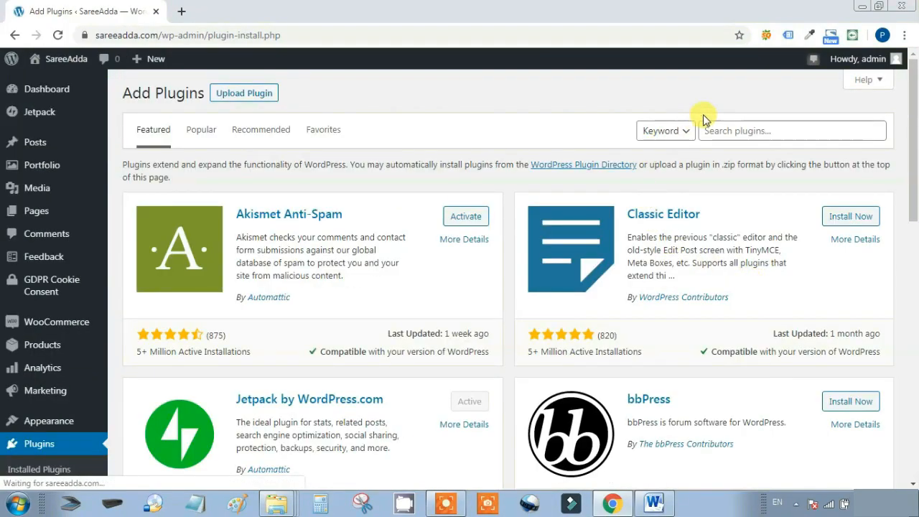
Search plugins for 'upi', install UPI QR Code Payment for WooCommerce, and open its details in a new tab
left_click(765, 124)
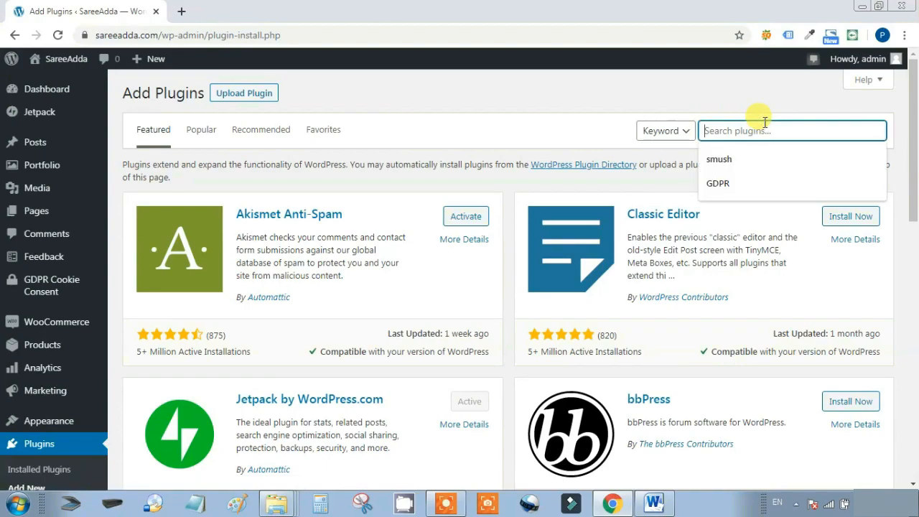
type("upi")
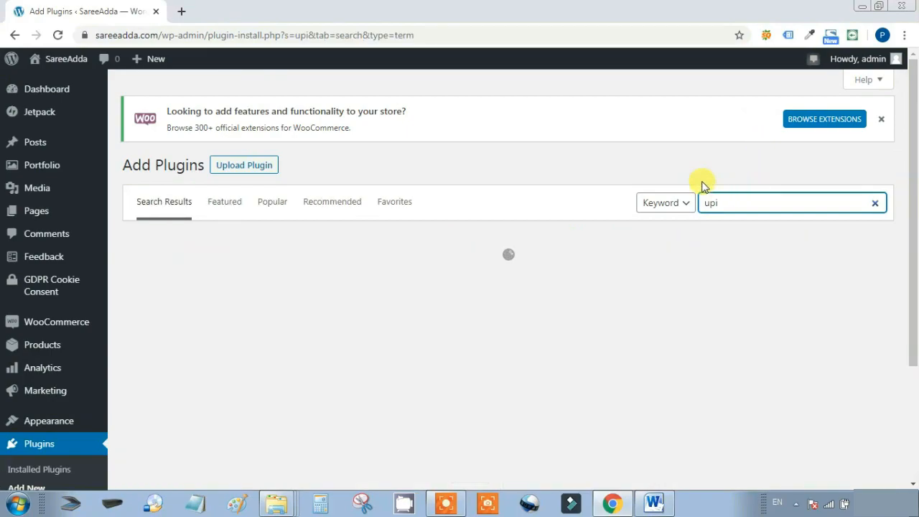
scroll(719, 273, "down", 1)
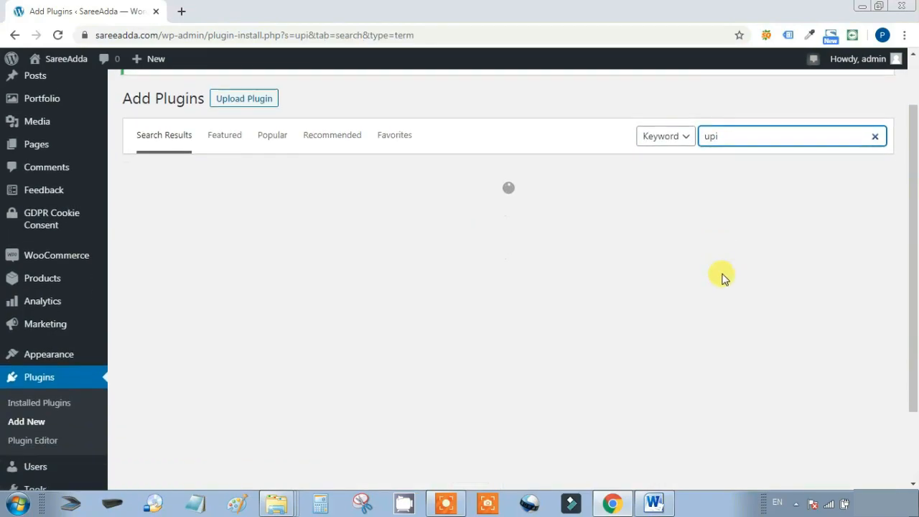
left_click(463, 210)
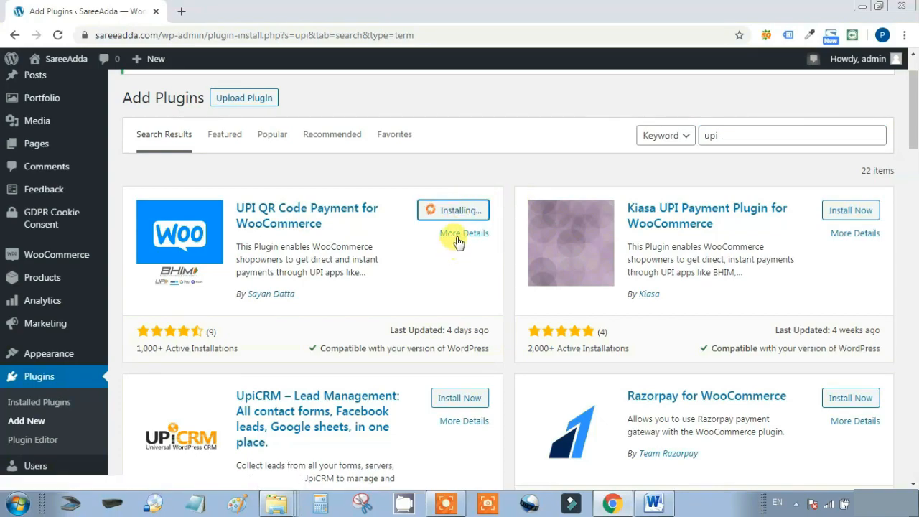
right_click(464, 234)
left_click(472, 240)
Read the plugin's benefits (No KYC, No GST, Instant Settlement, No Hidden Charges), then return to search results
key("ctrl+Tab")
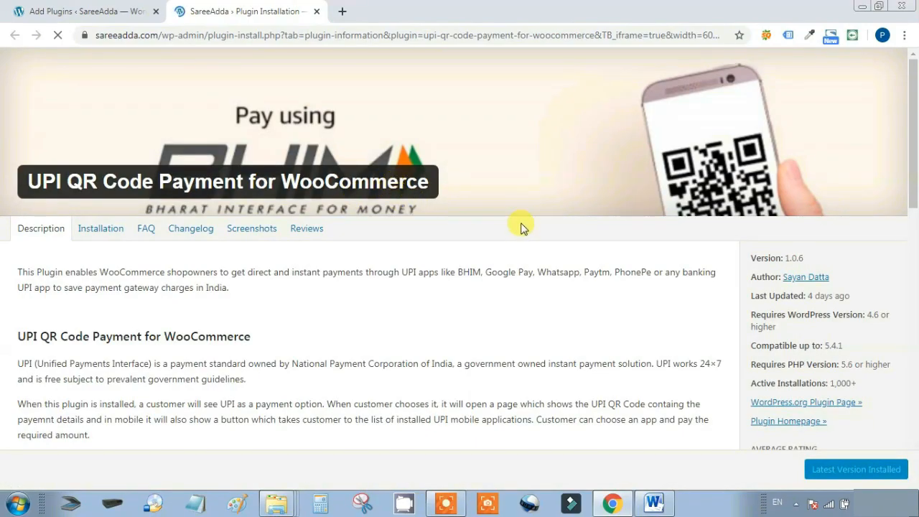
scroll(523, 229, "down", 5)
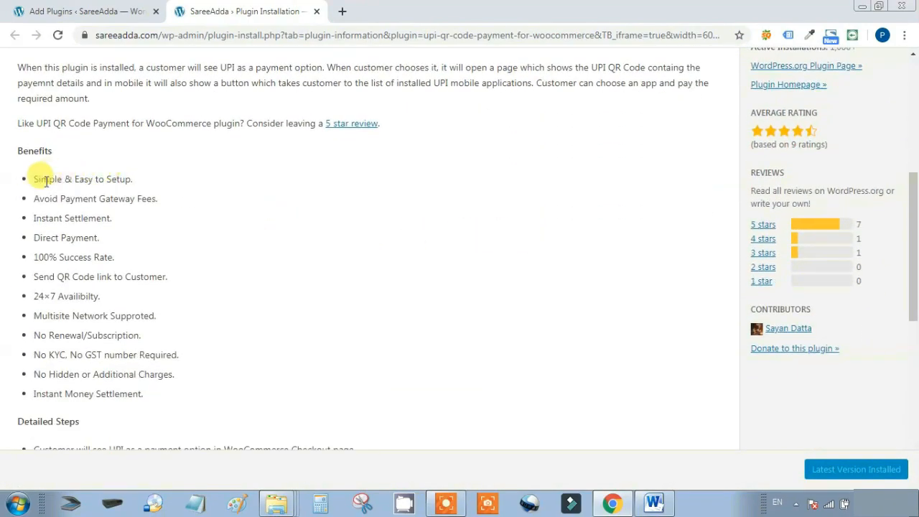
left_click_drag(26, 179, 36, 203)
left_click(209, 192)
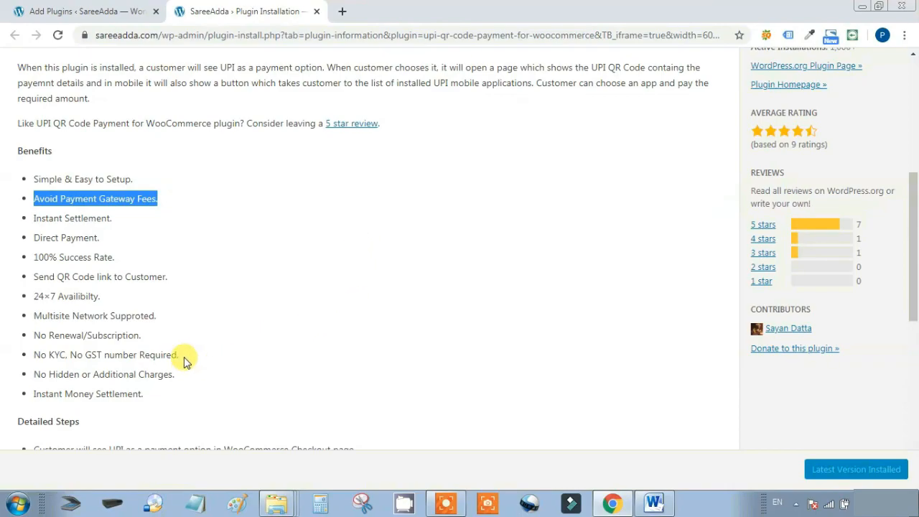
left_click_drag(182, 360, 8, 372)
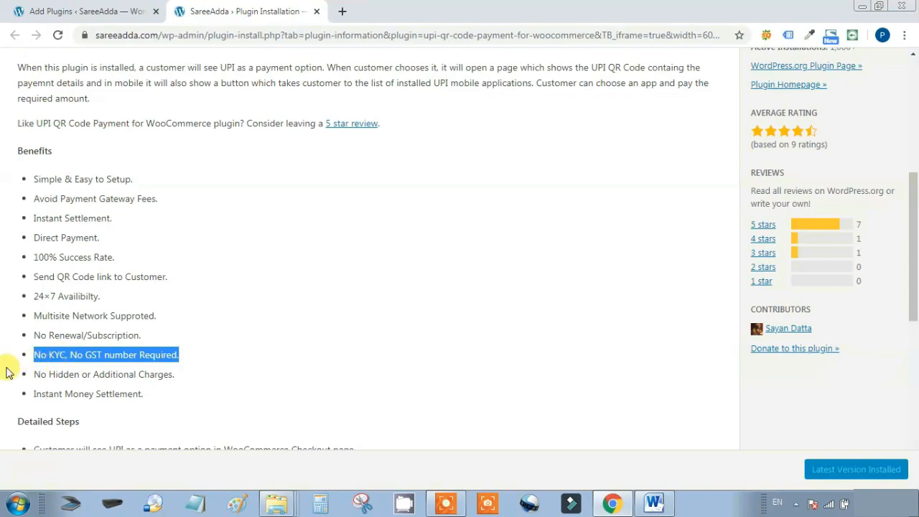
left_click_drag(114, 219, 31, 225)
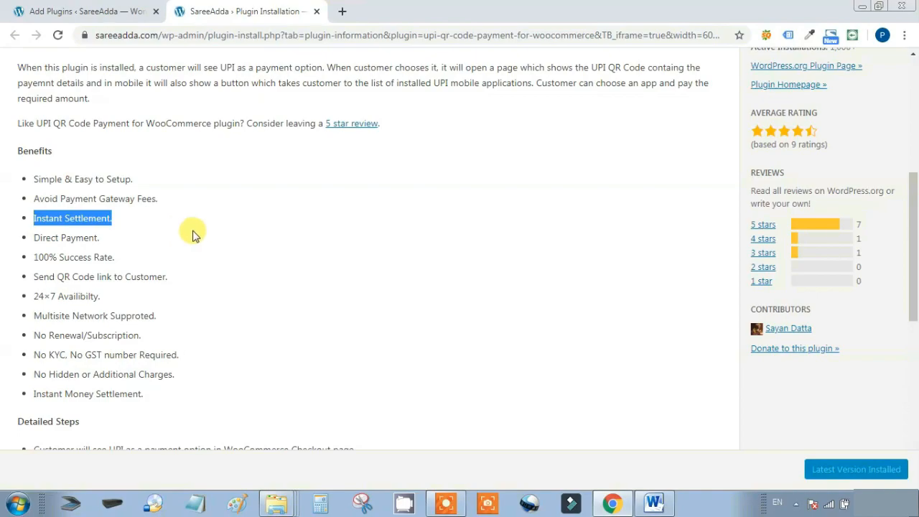
triple_click(229, 277)
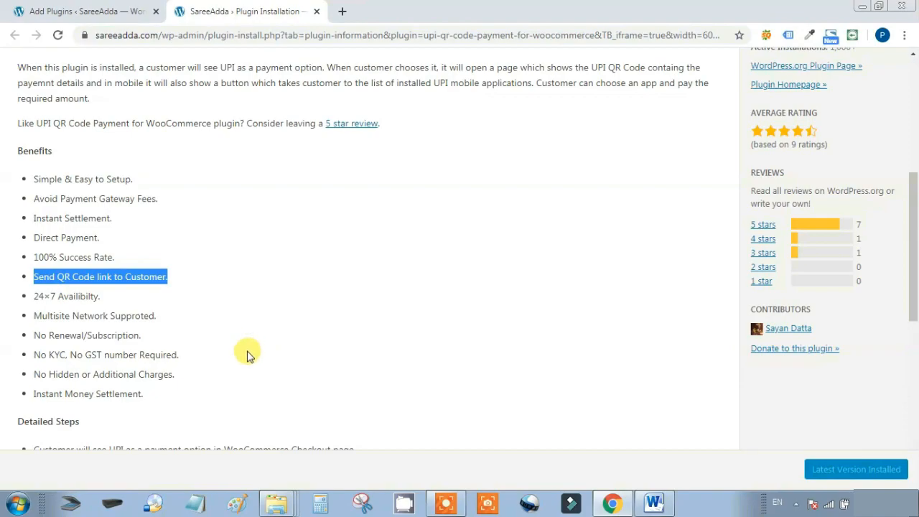
left_click_drag(180, 355, 30, 354)
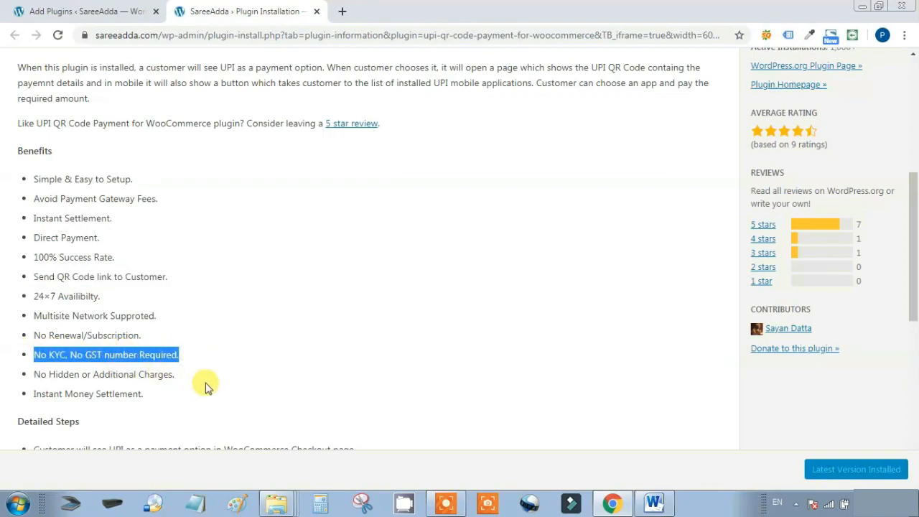
left_click_drag(176, 374, 32, 374)
left_click_drag(171, 408, 34, 395)
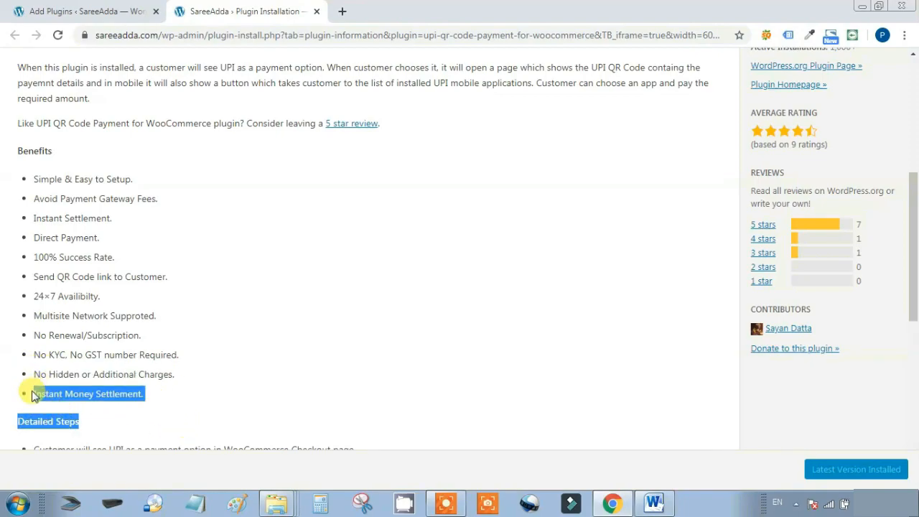
left_click(280, 352)
Activate UPI QR Code Payment for WooCommerce and open its Settings link on the Plugins page
left_click(91, 9)
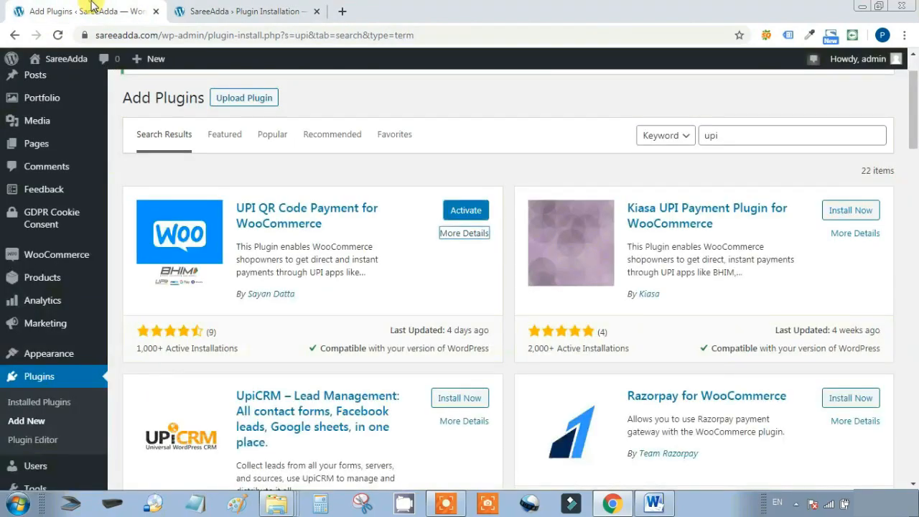
left_click(458, 210)
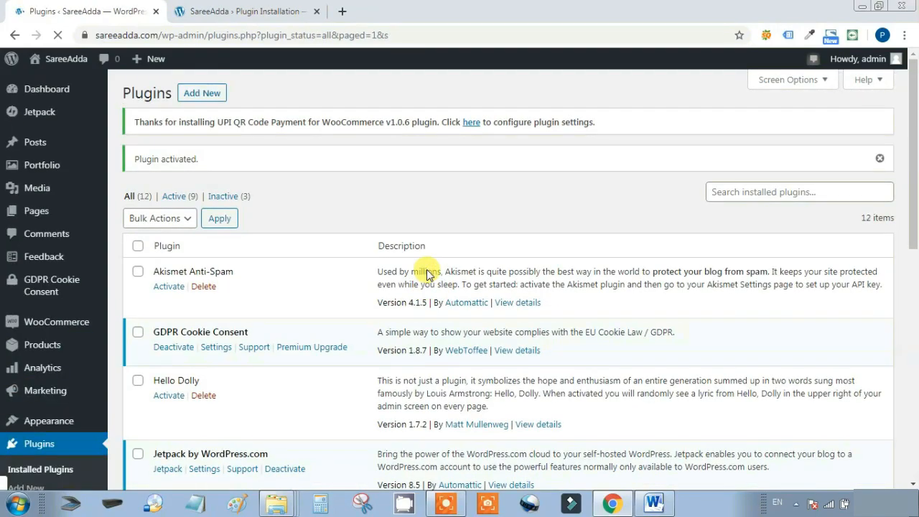
scroll(428, 266, "down", 5)
left_click(169, 317)
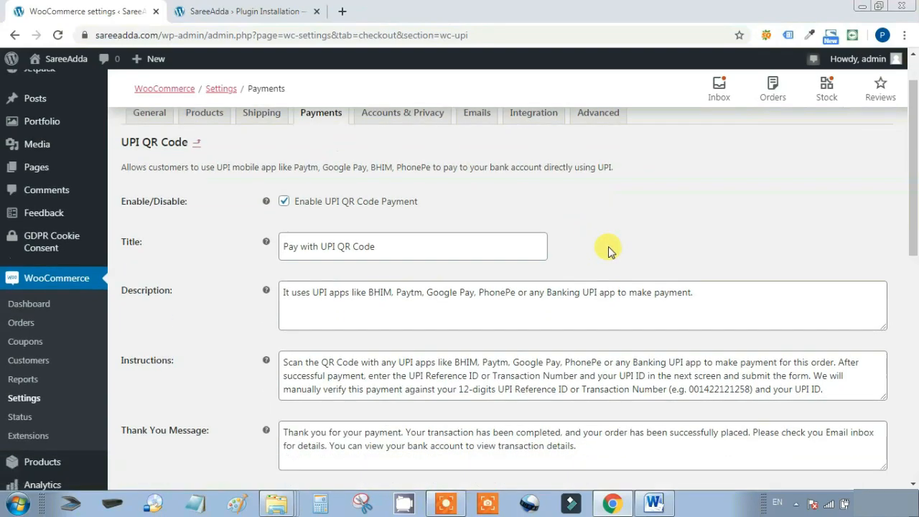
Review the description, instructions and thank-you message, keeping On Hold as the payment success status
scroll(609, 247, "down", 2)
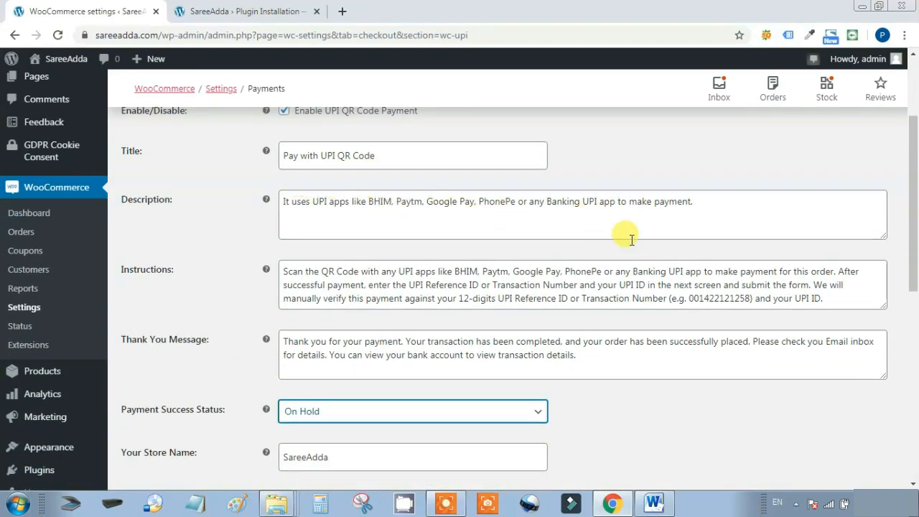
left_click_drag(756, 204, 272, 208)
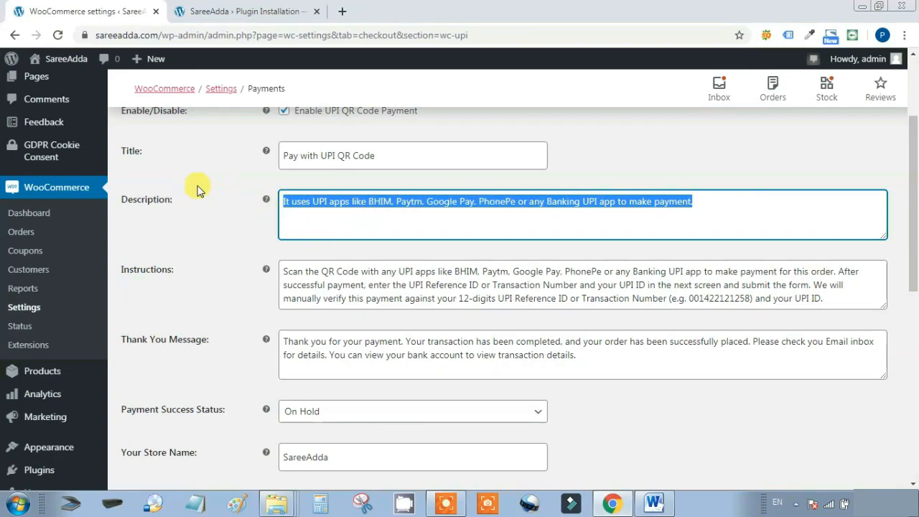
scroll(200, 187, "down", 1)
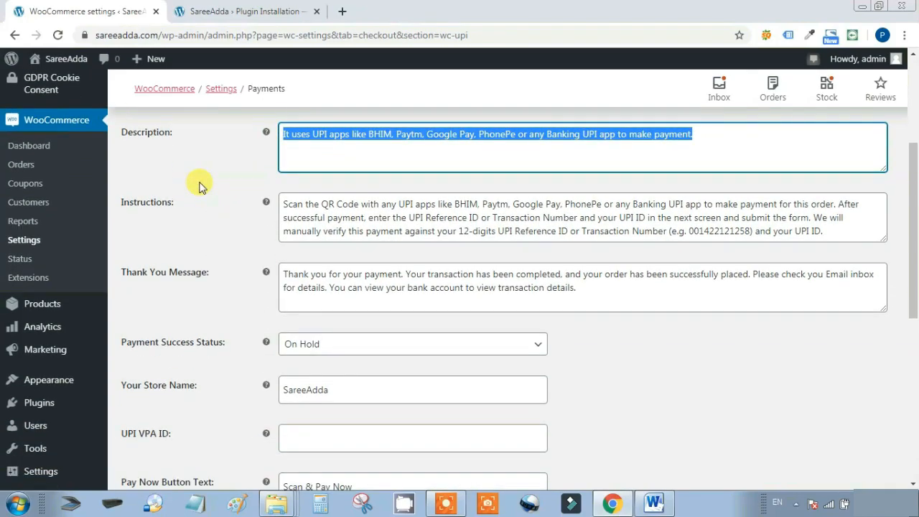
left_click_drag(858, 233, 257, 206)
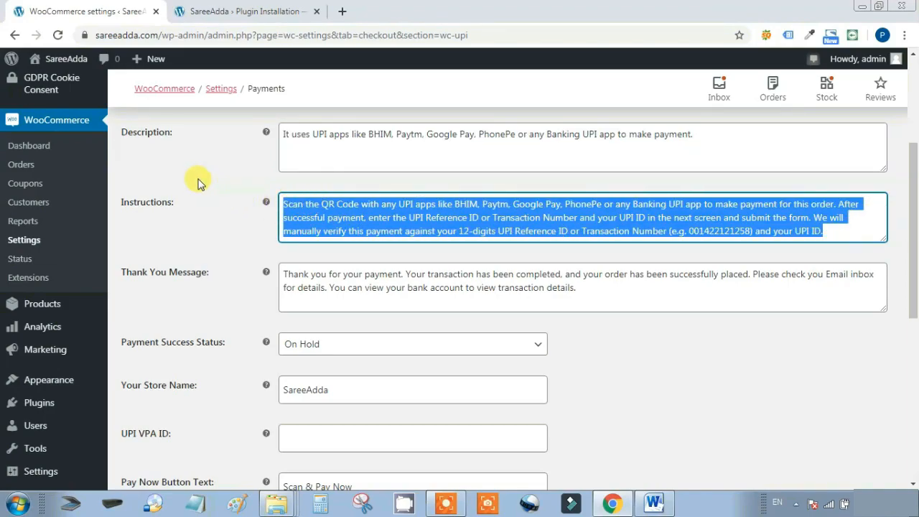
scroll(201, 185, "down", 2)
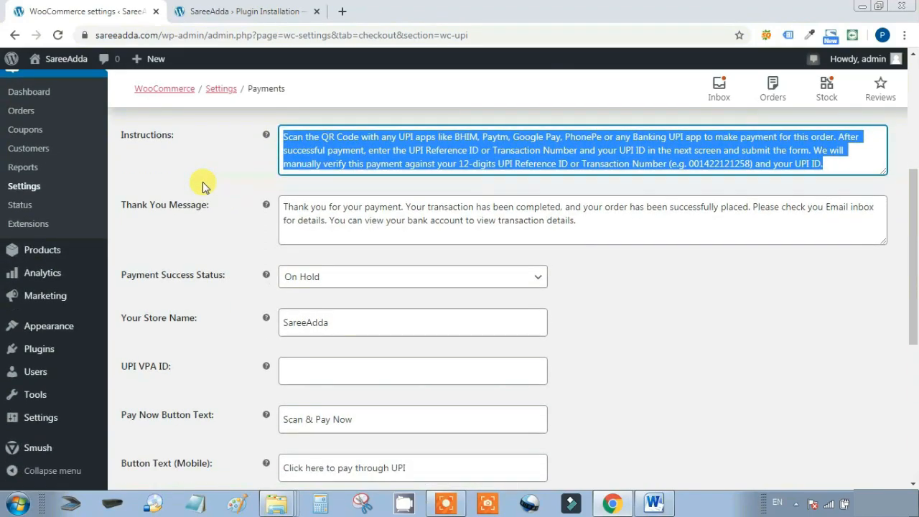
left_click_drag(610, 153, 257, 142)
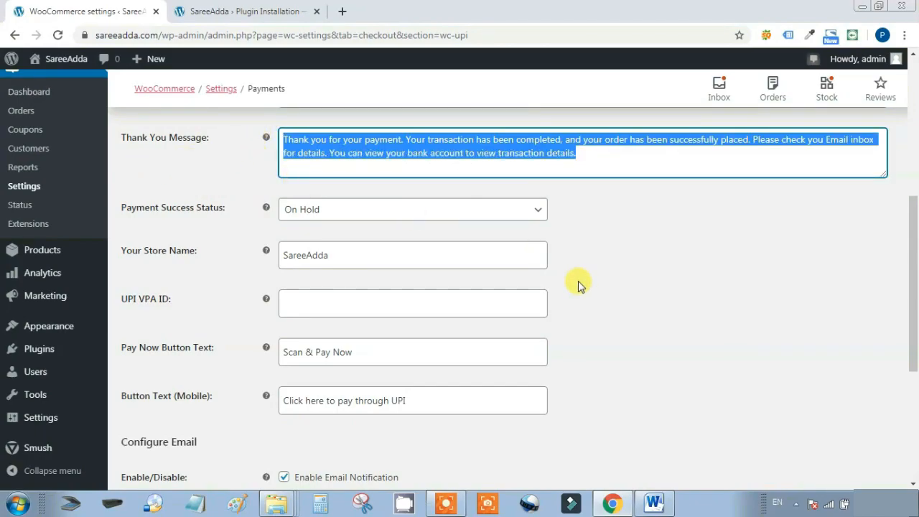
left_click(532, 207)
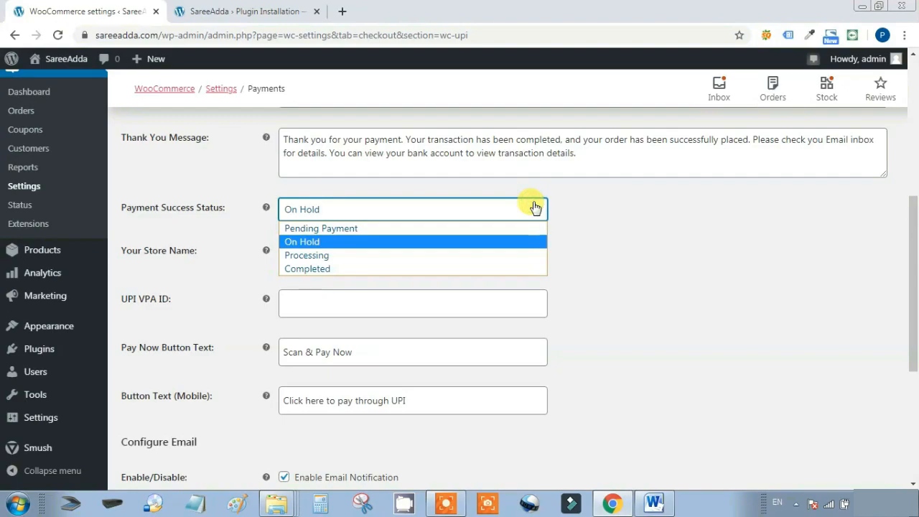
left_click(500, 248)
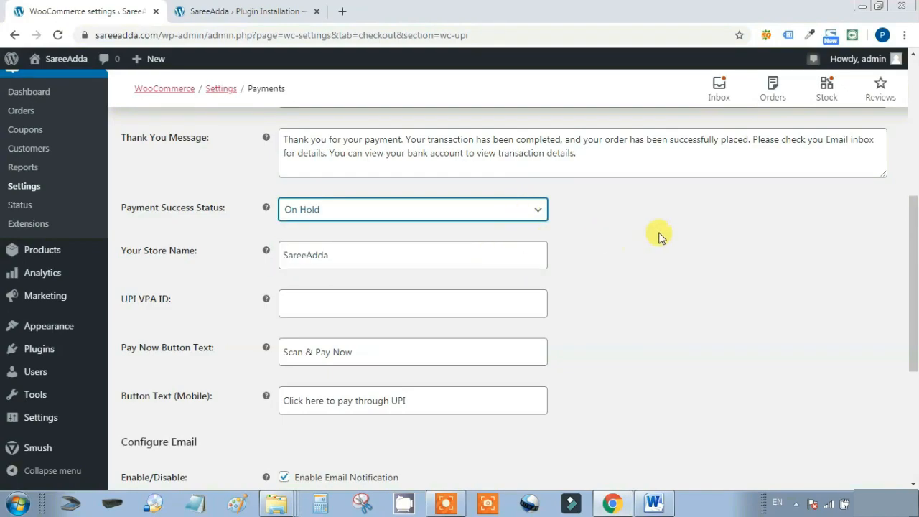
scroll(730, 237, "down", 1)
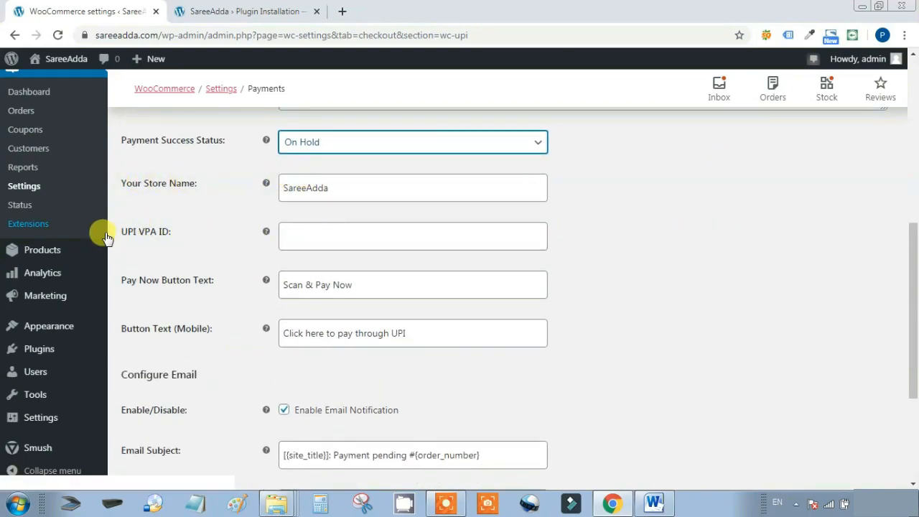
Fill in the UPI VPA ID, review the Pay Now button text, and save the settings
left_click(269, 231)
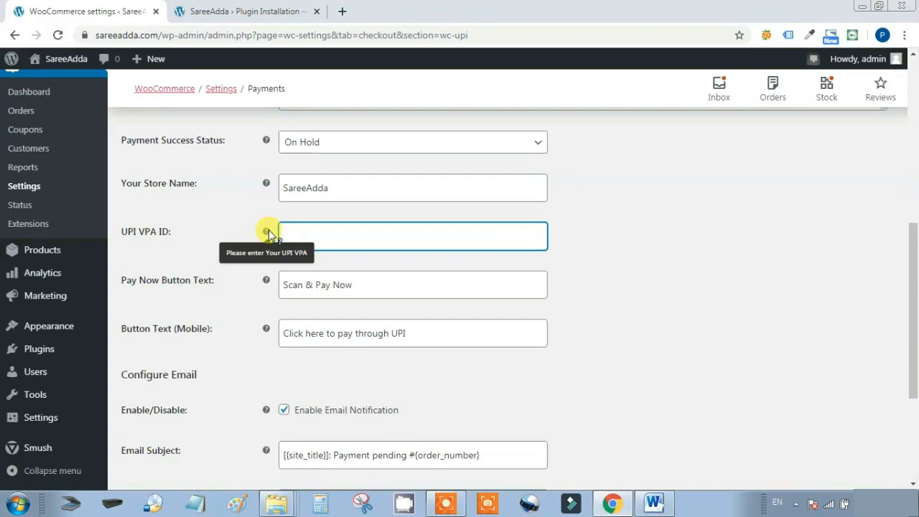
key("Tab")
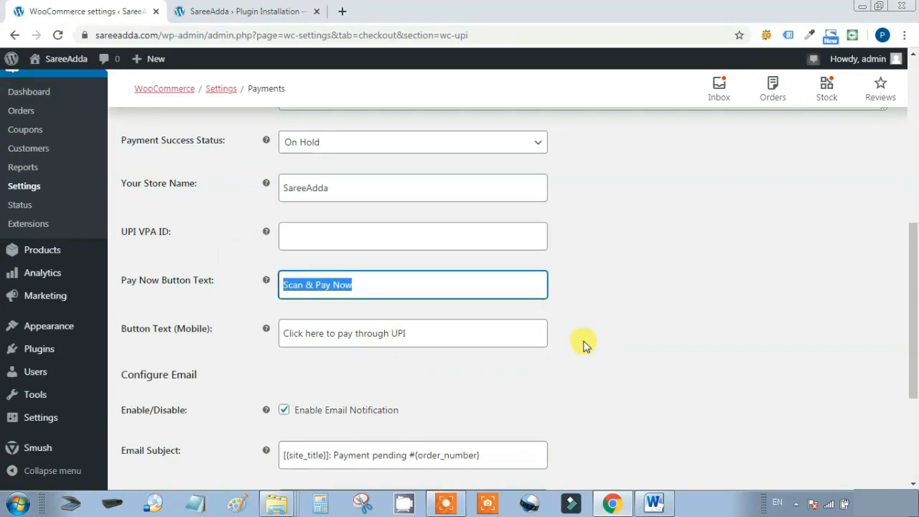
left_click_drag(461, 333, 232, 349)
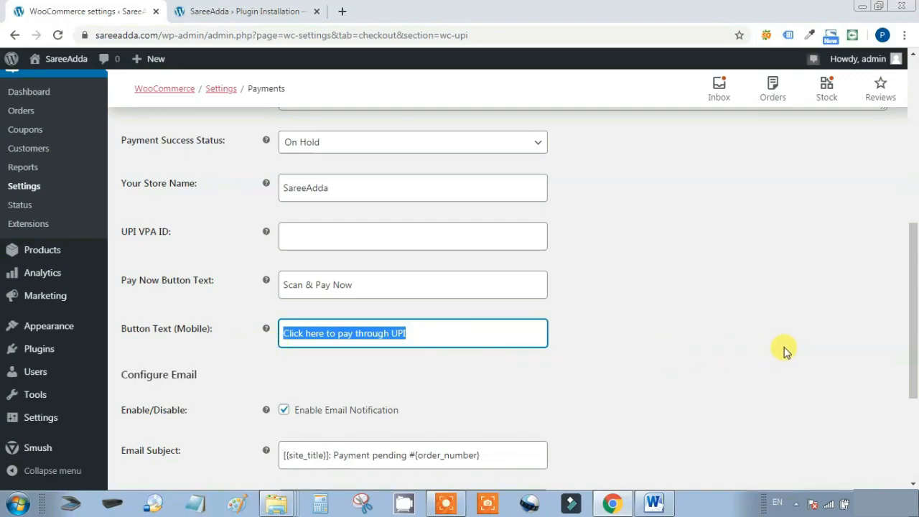
scroll(751, 334, "down", 1)
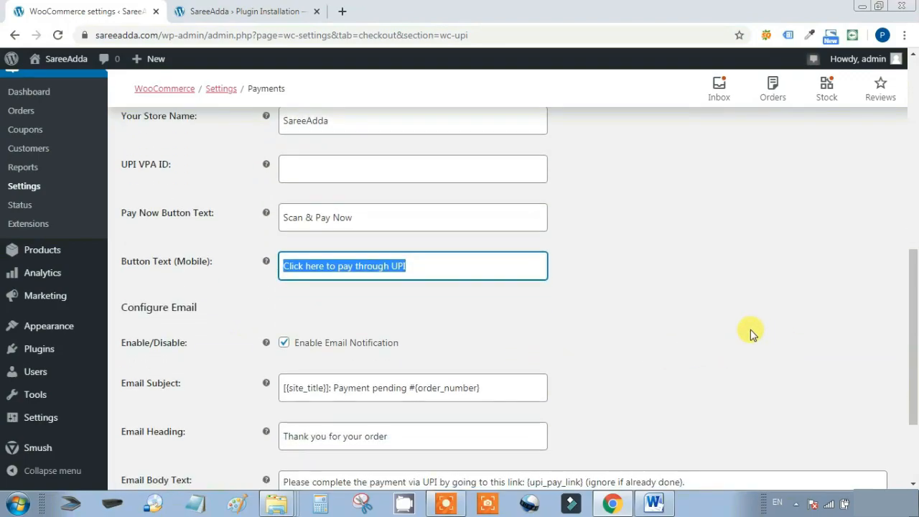
scroll(750, 334, "down", 2)
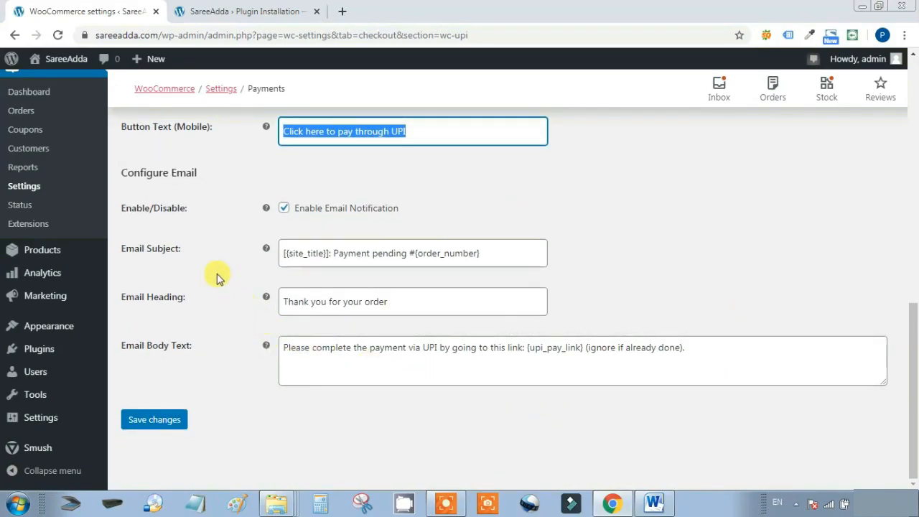
left_click_drag(195, 250, 113, 253)
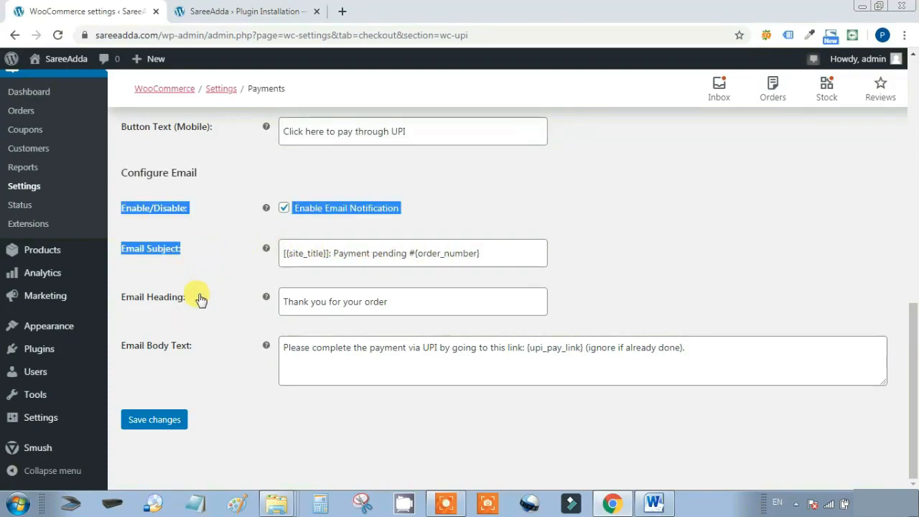
left_click(143, 425)
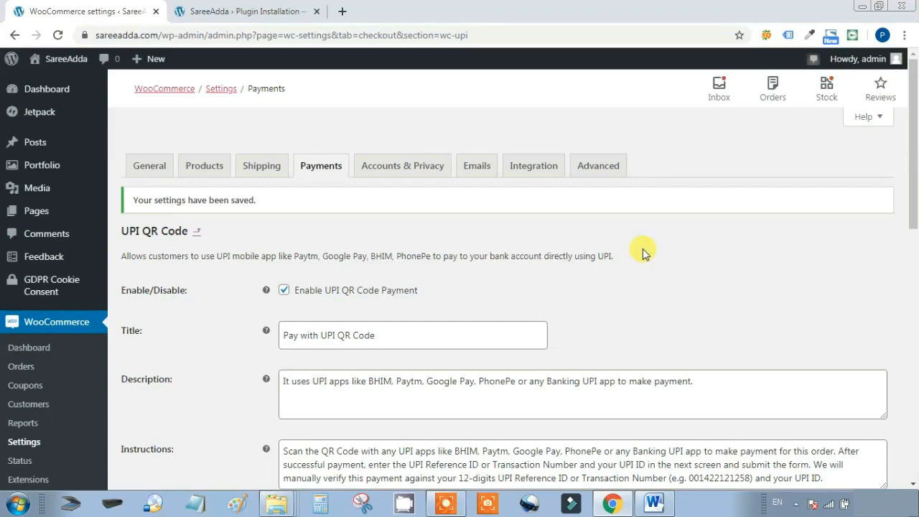
Close the leftover plugin tab and open 'SareeAdda – The Fashion Store' in a new tab
left_click(317, 12)
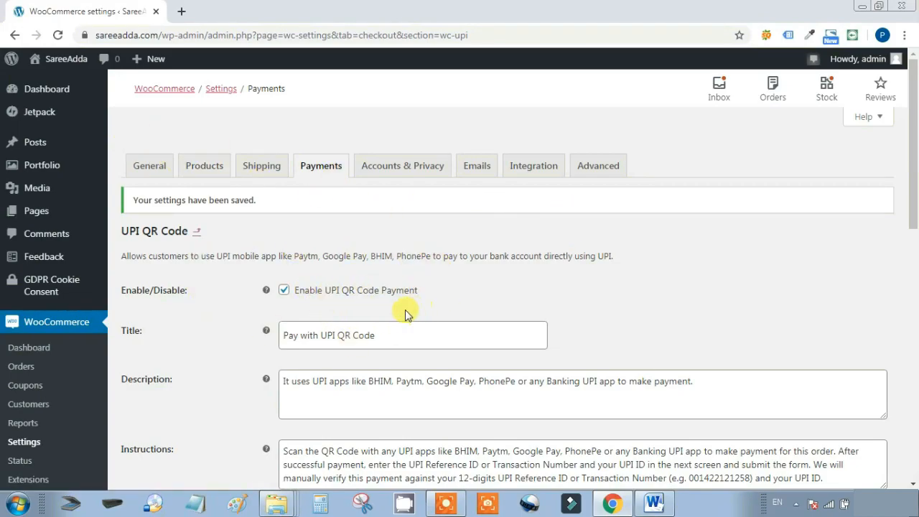
mouse_move(55, 63)
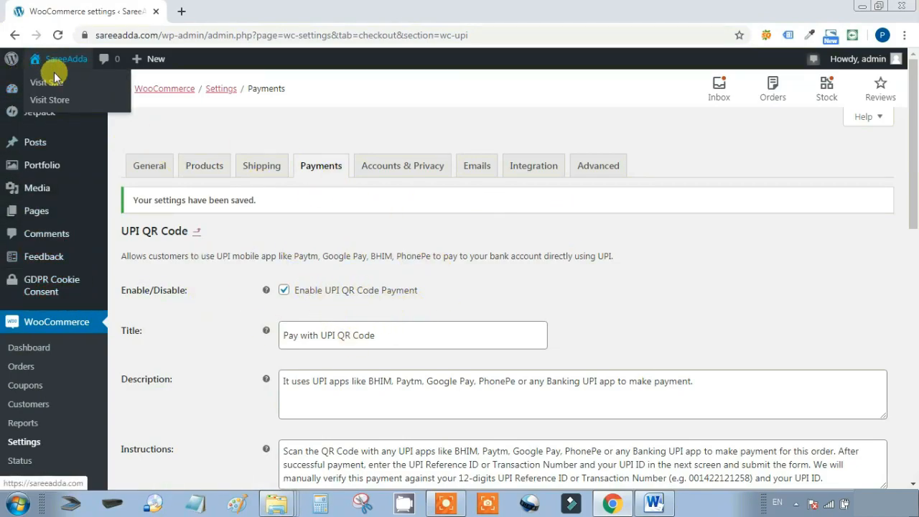
right_click(53, 82)
left_click(67, 89)
left_click(239, 10)
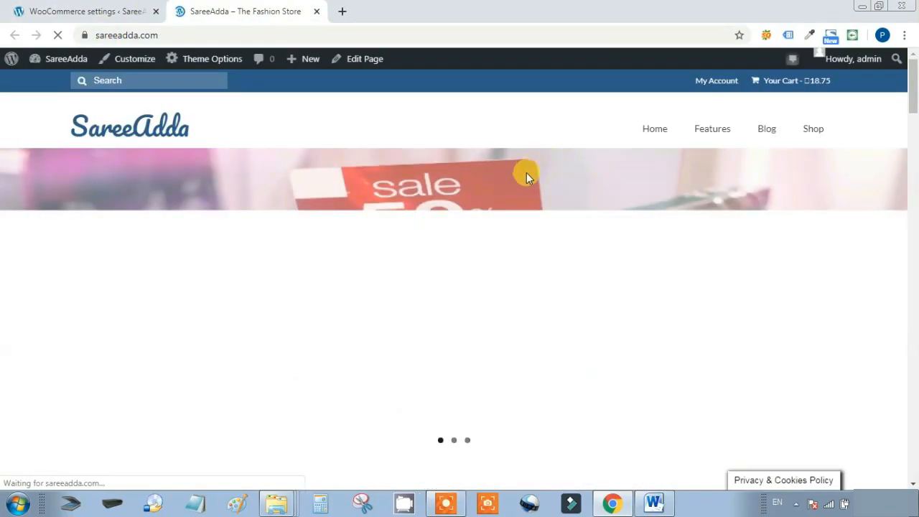
Add the Explore Hoodie to the cart from its product page
scroll(524, 195, "down", 7)
scroll(579, 206, "up", 3)
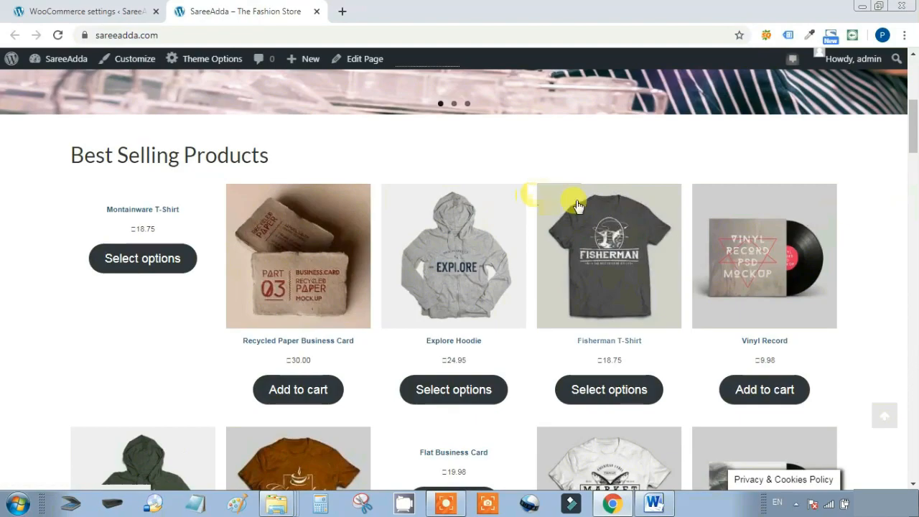
left_click(471, 260)
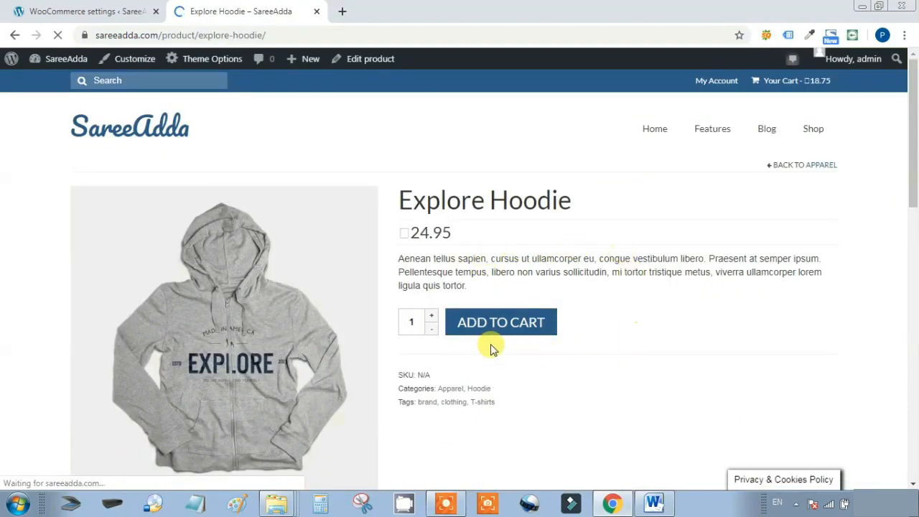
left_click(522, 323)
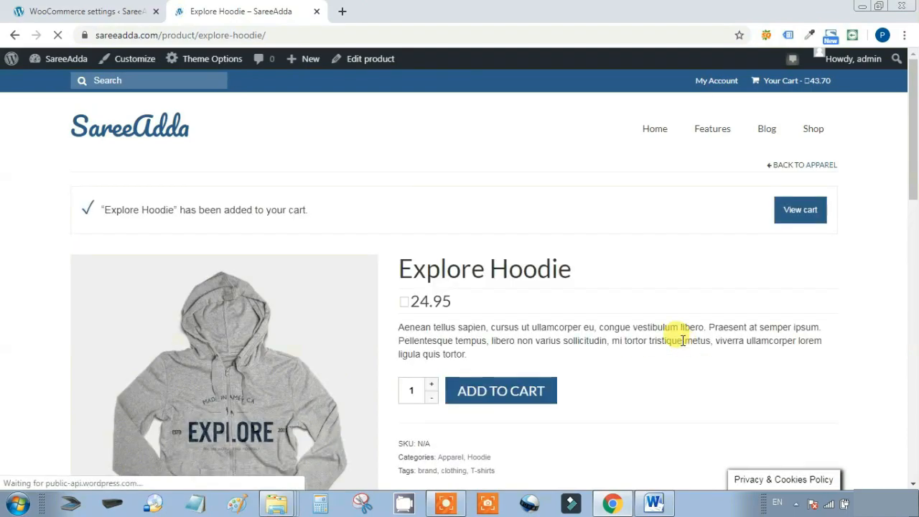
Remove the Chocolate T-Shirt from the cart and proceed to checkout with the hoodie at 24.95
left_click(809, 217)
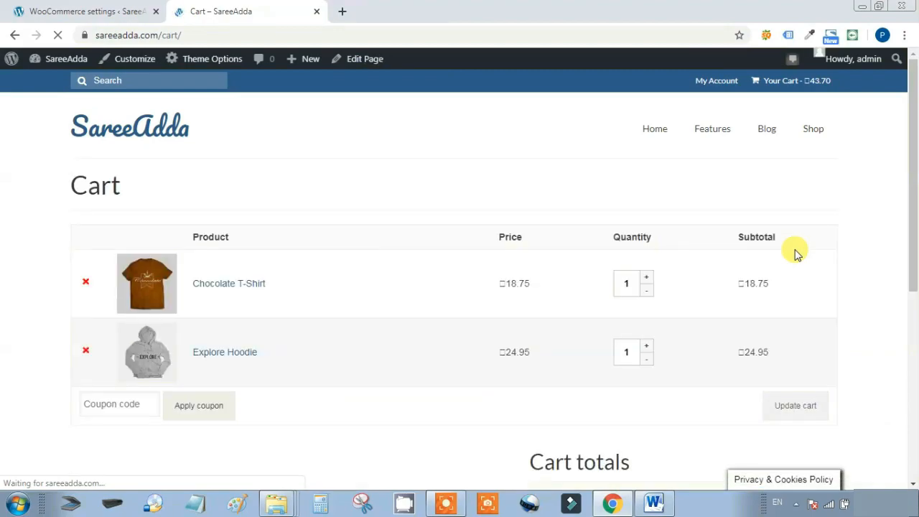
scroll(615, 254, "down", 1)
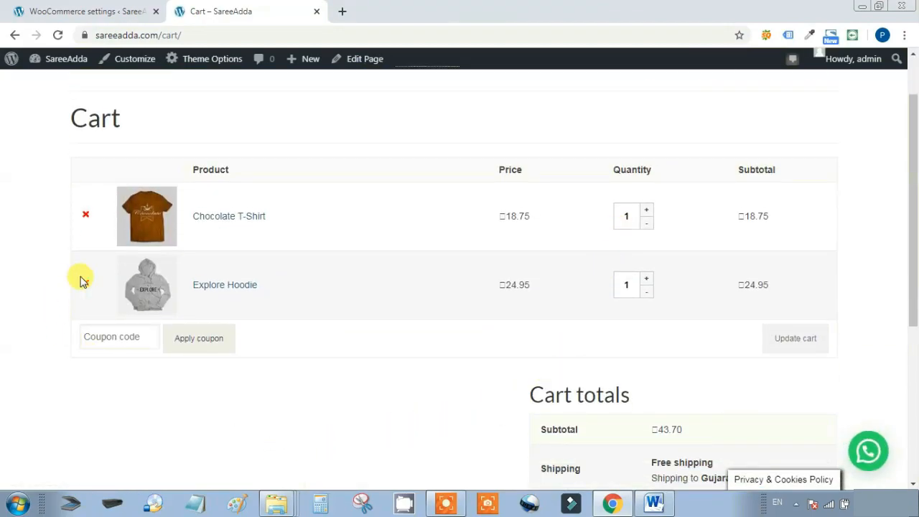
left_click(85, 214)
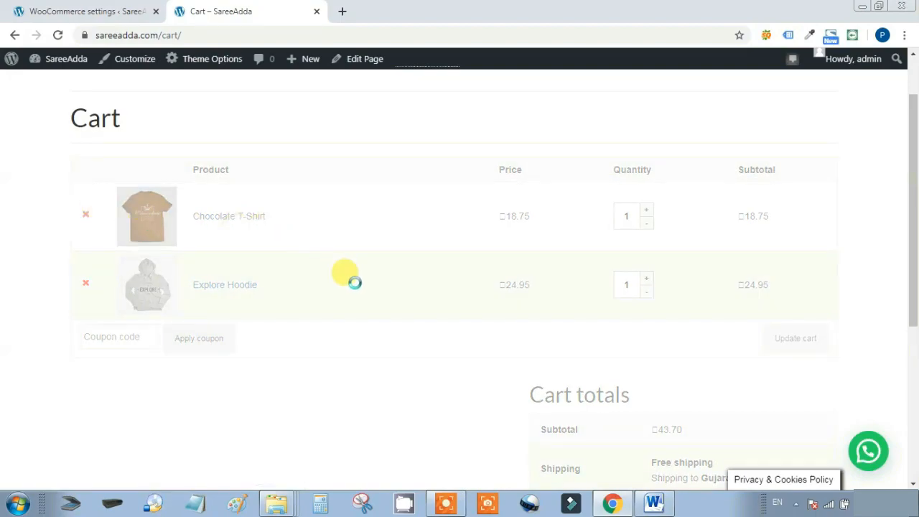
scroll(359, 353, "down", 4)
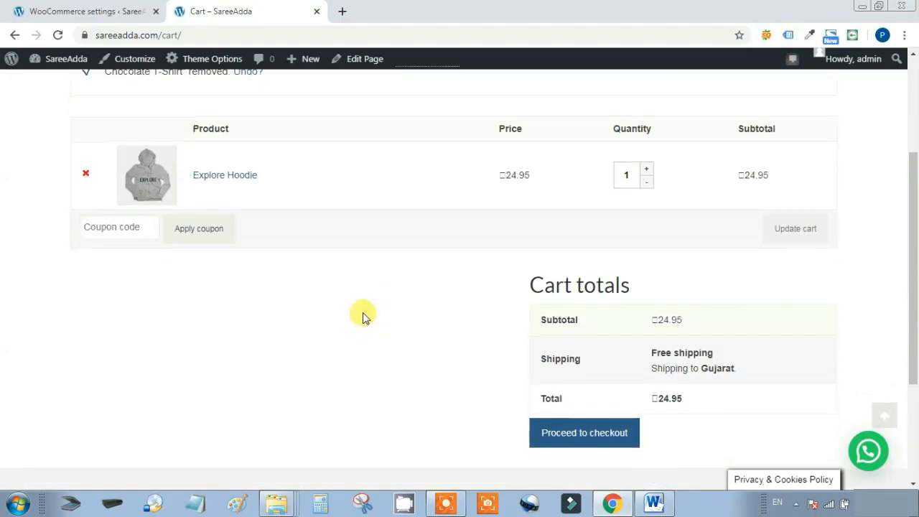
left_click(596, 252)
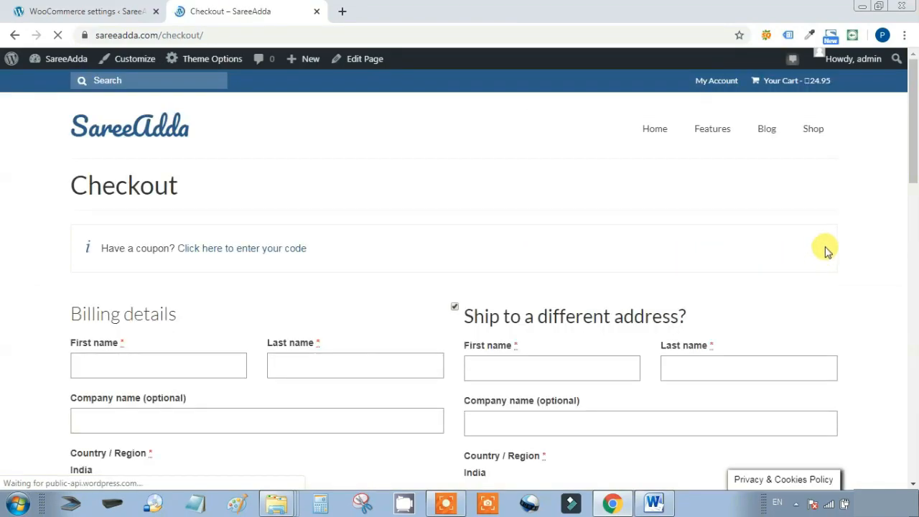
Note the free shipping on the order and select Pay with UPI QR Code
scroll(819, 244, "down", 4)
scroll(708, 247, "down", 7)
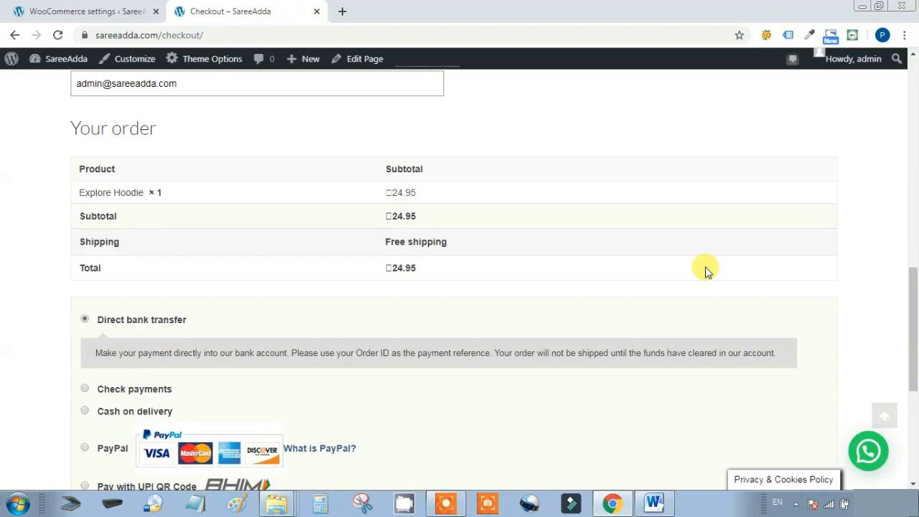
left_click_drag(372, 245, 518, 244)
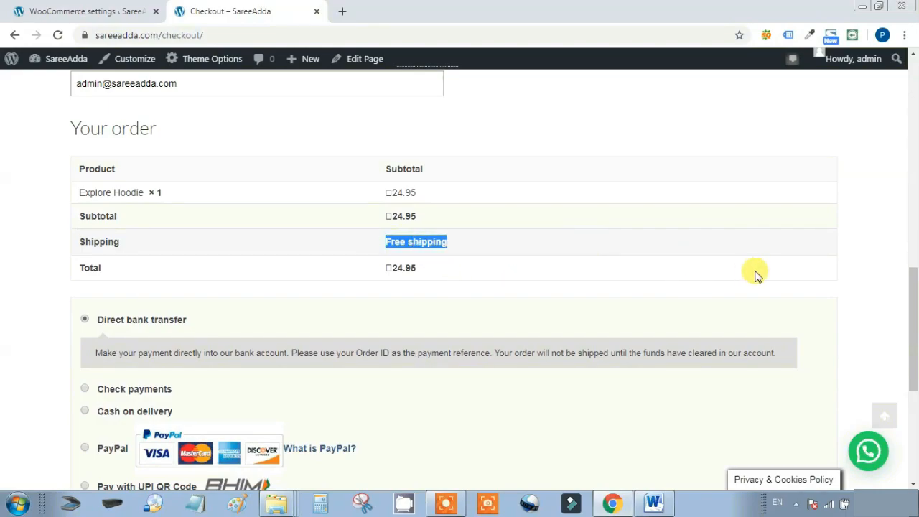
scroll(756, 275, "down", 3)
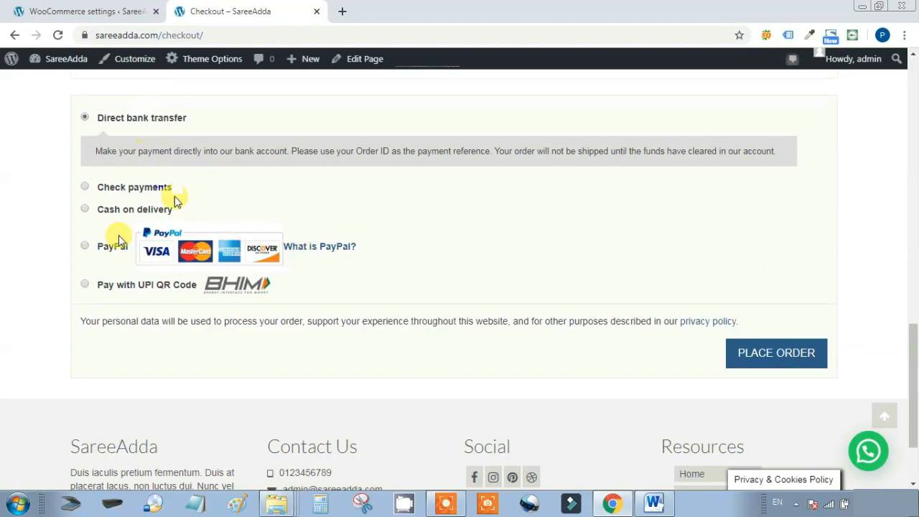
left_click(85, 285)
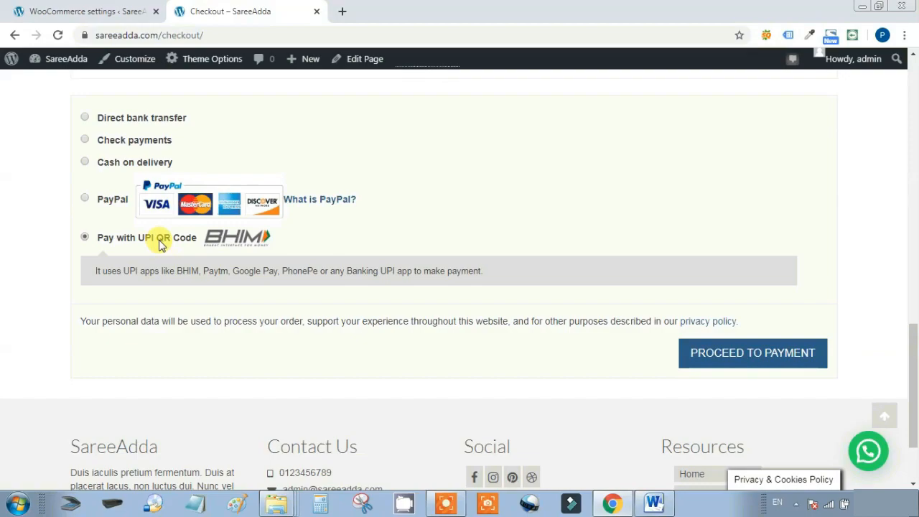
Try PayPal, Cash on delivery and Check payments, then settle on Direct bank transfer
left_click(85, 200)
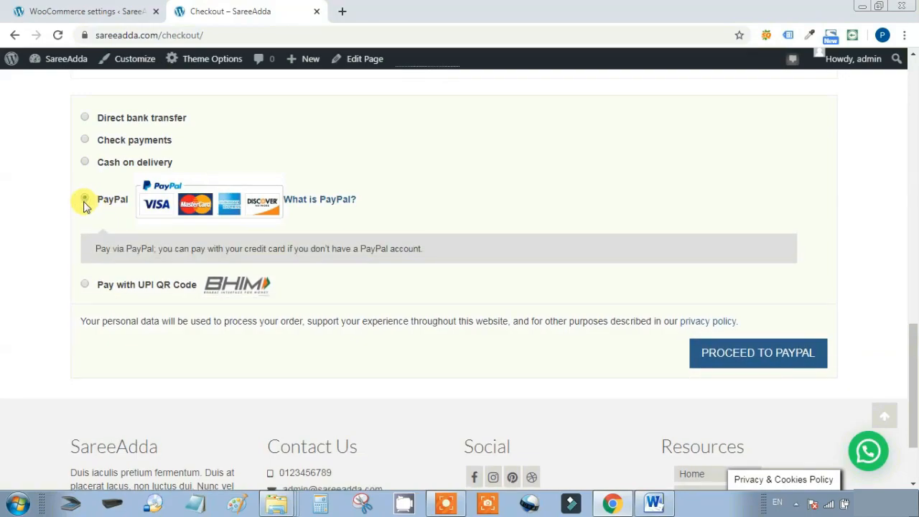
left_click(84, 162)
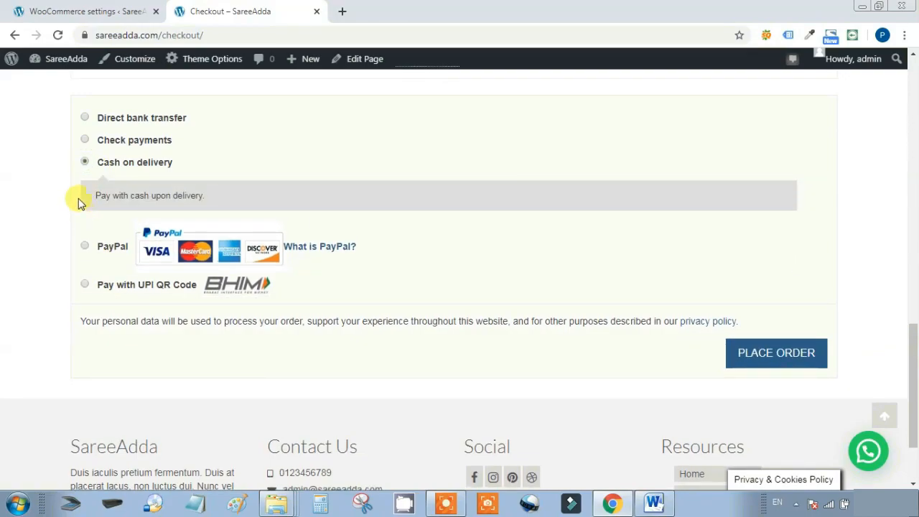
left_click(85, 141)
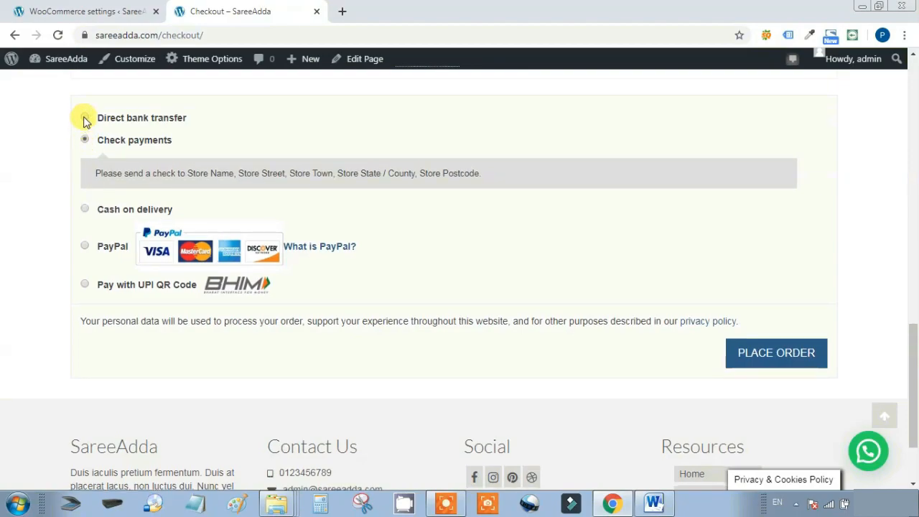
left_click(85, 119)
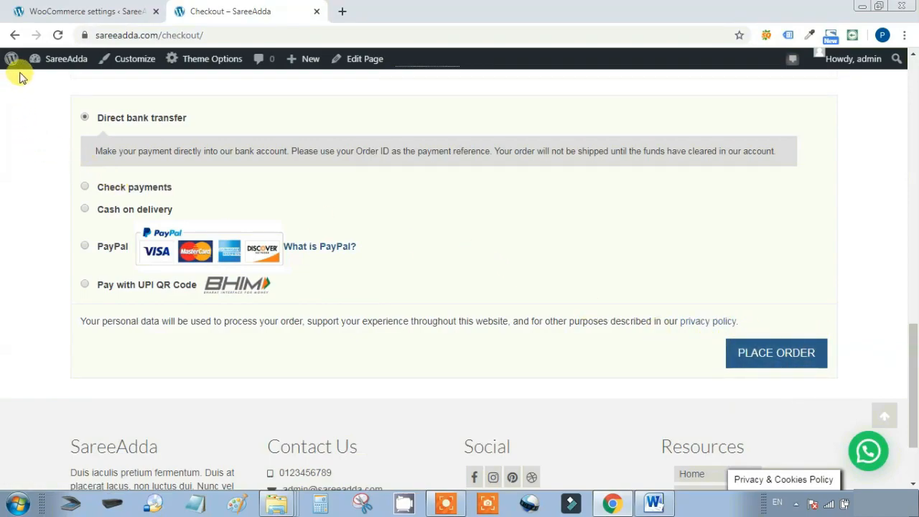
mouse_move(43, 68)
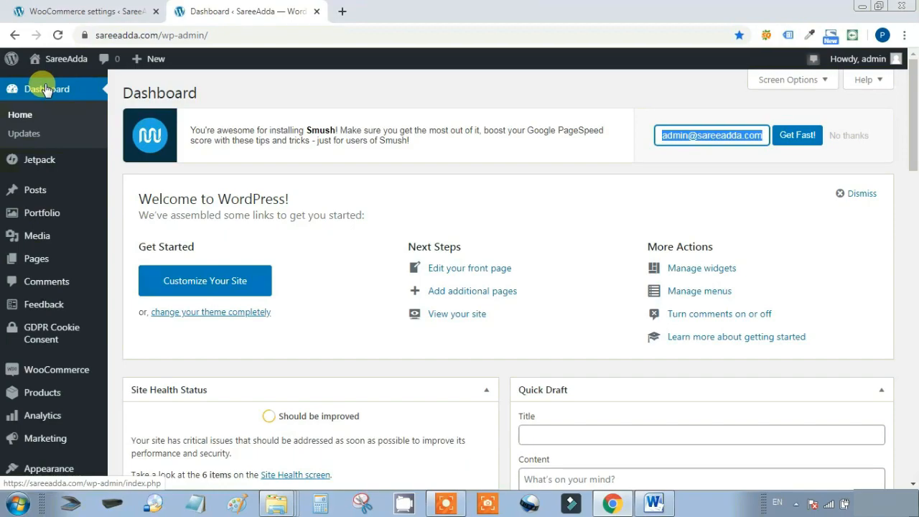
Go to the admin Dashboard, then Plugins > Add New
left_click(45, 90)
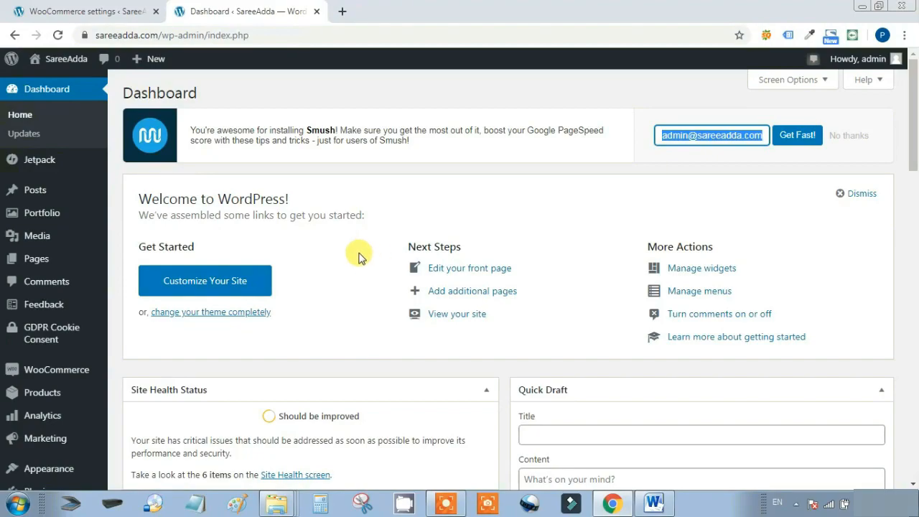
scroll(36, 248, "down", 3)
mouse_move(60, 350)
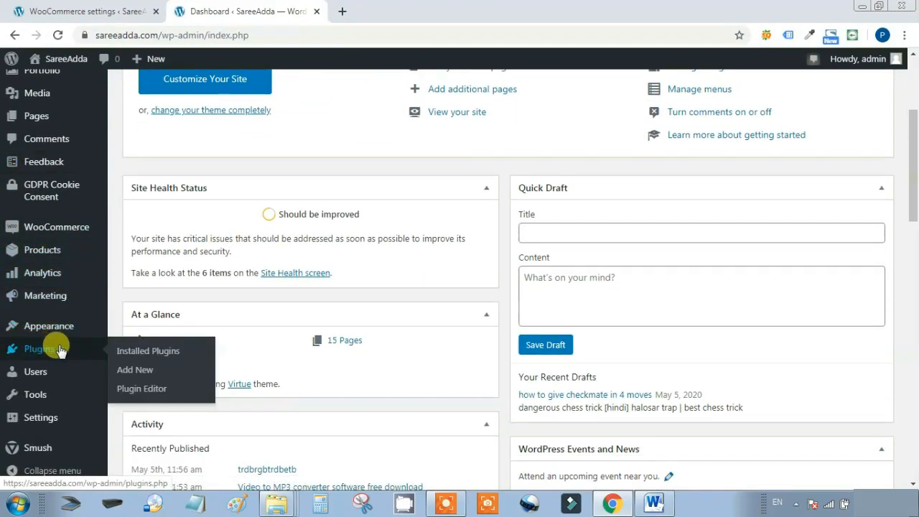
left_click(136, 372)
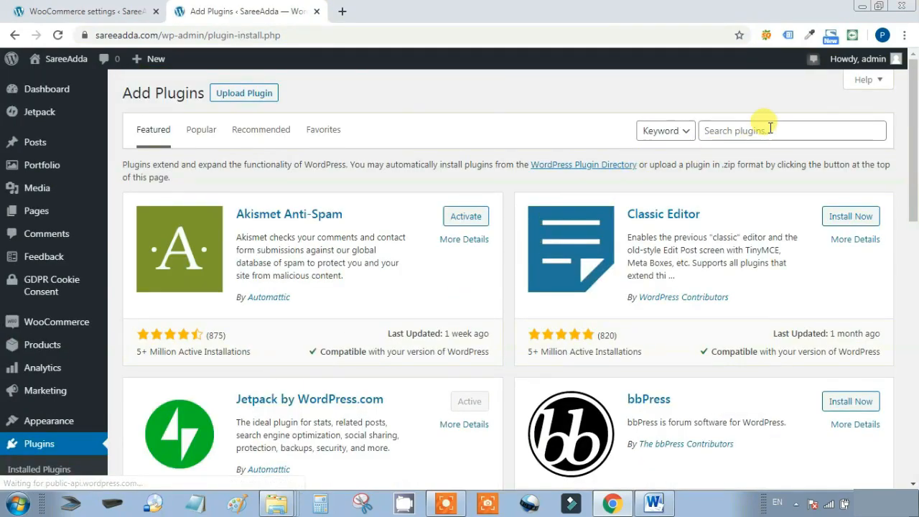
Search the plugin directory for 'COMING SOON' and scroll through the results
left_click(766, 128)
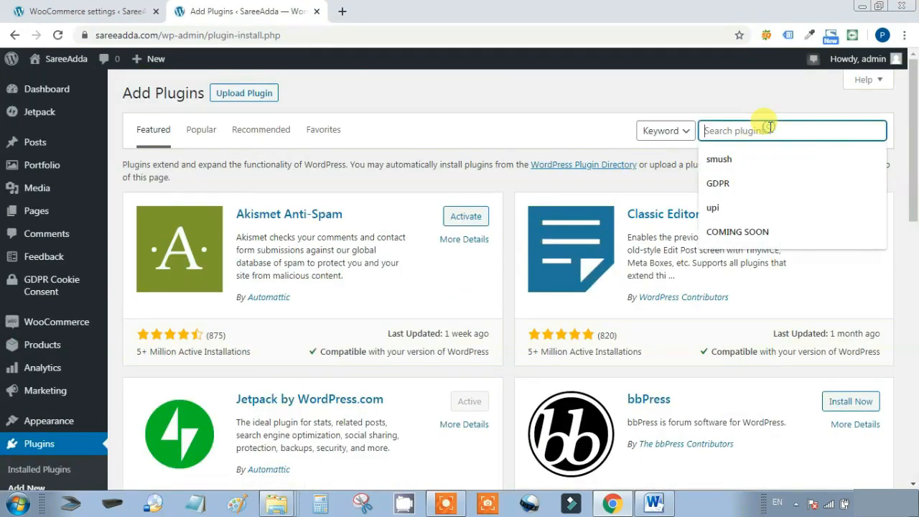
left_click(752, 232)
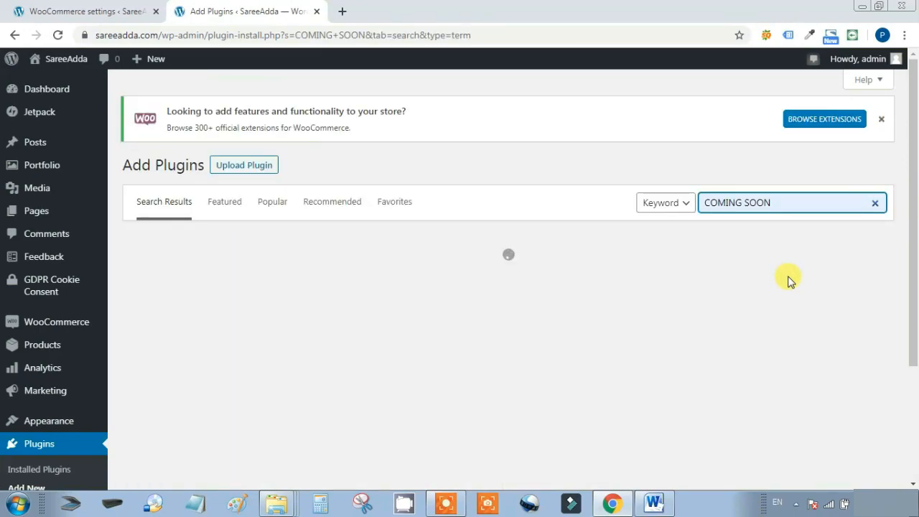
scroll(707, 306, "down", 1)
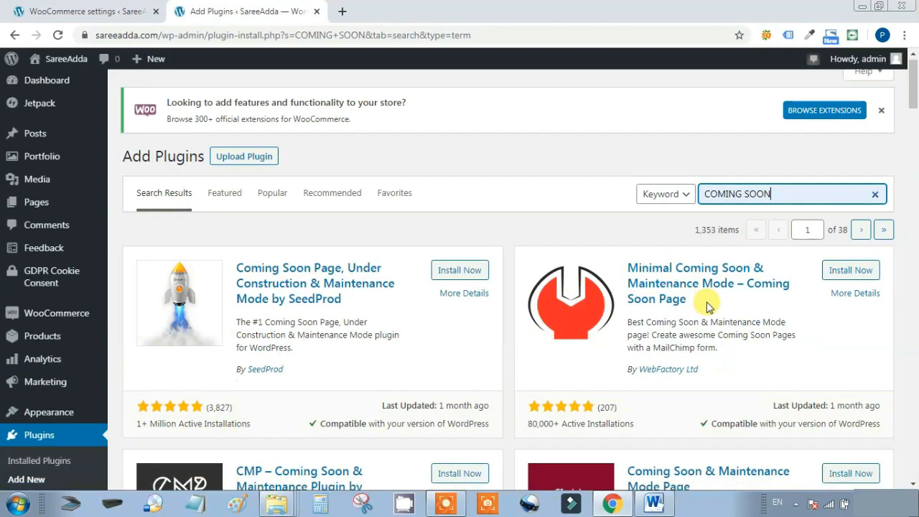
scroll(707, 307, "down", 9)
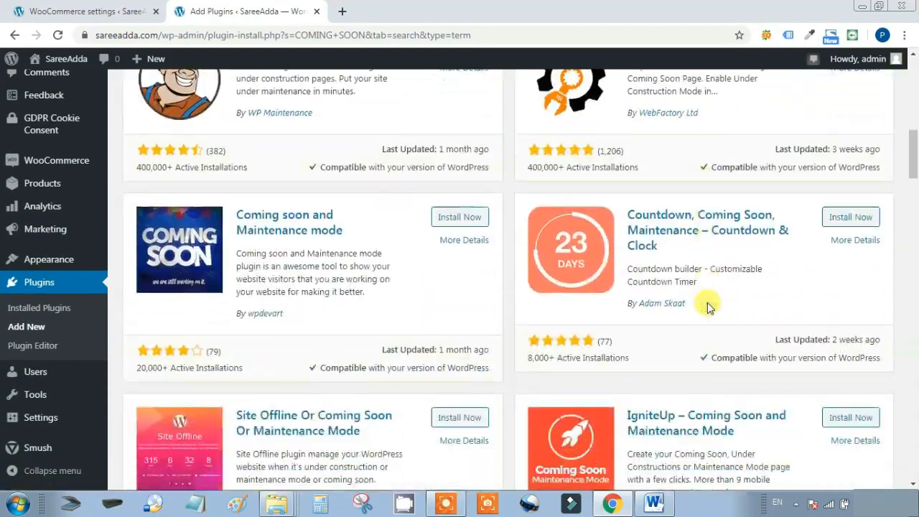
scroll(707, 307, "down", 1)
scroll(708, 307, "down", 4)
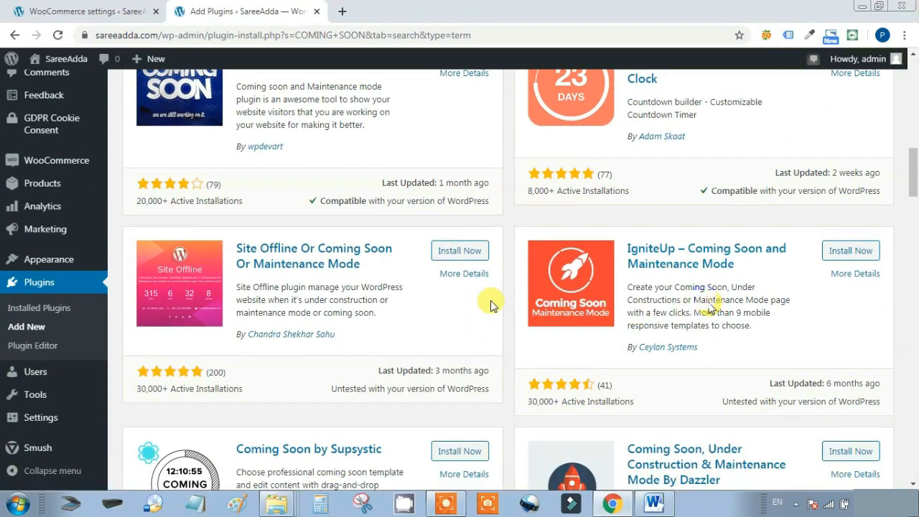
Install and activate Site Offline Or Coming Soon Or Maintenance Mode
left_click(460, 251)
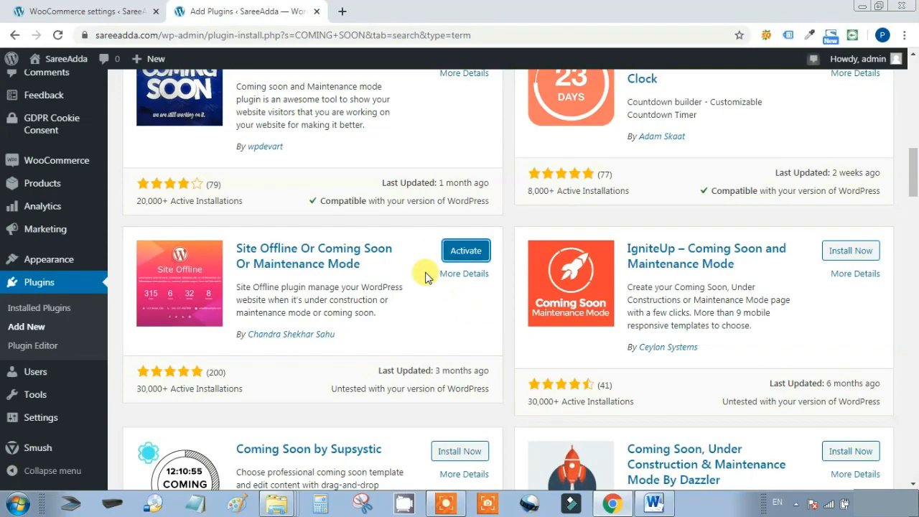
left_click(466, 250)
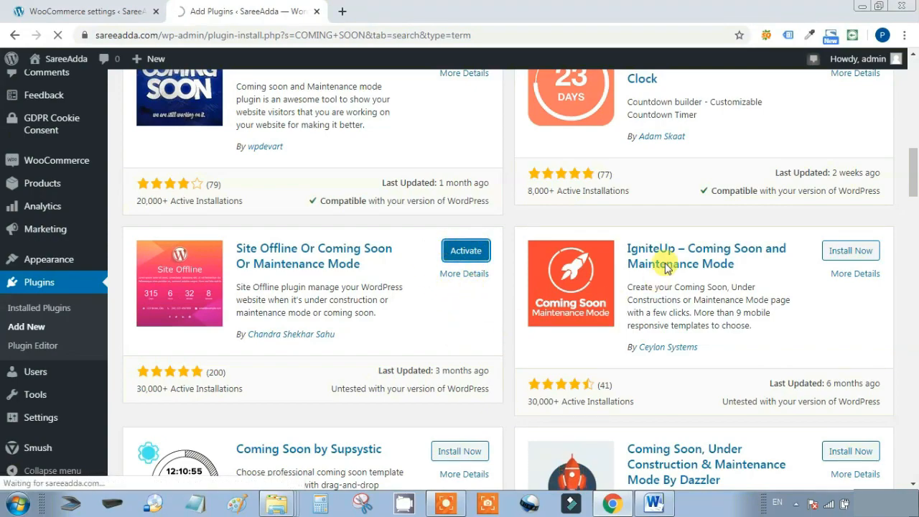
scroll(602, 293, "up", 1)
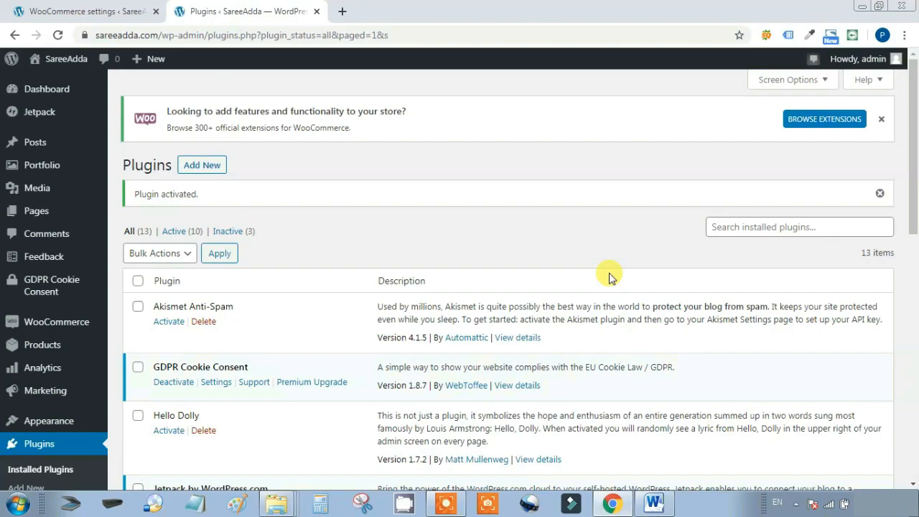
Find Site Offline 1.4.1 among the active plugins and open its Site Offline settings menu
scroll(610, 274, "down", 3)
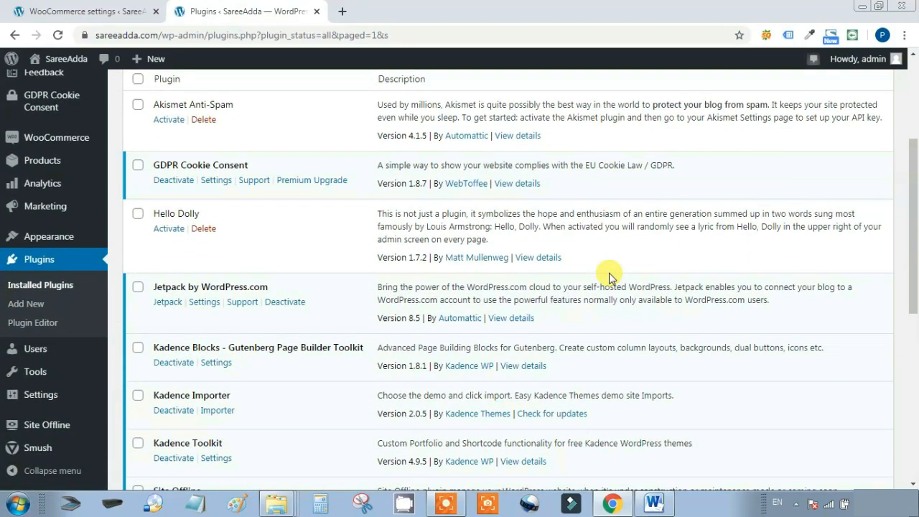
scroll(609, 273, "down", 2)
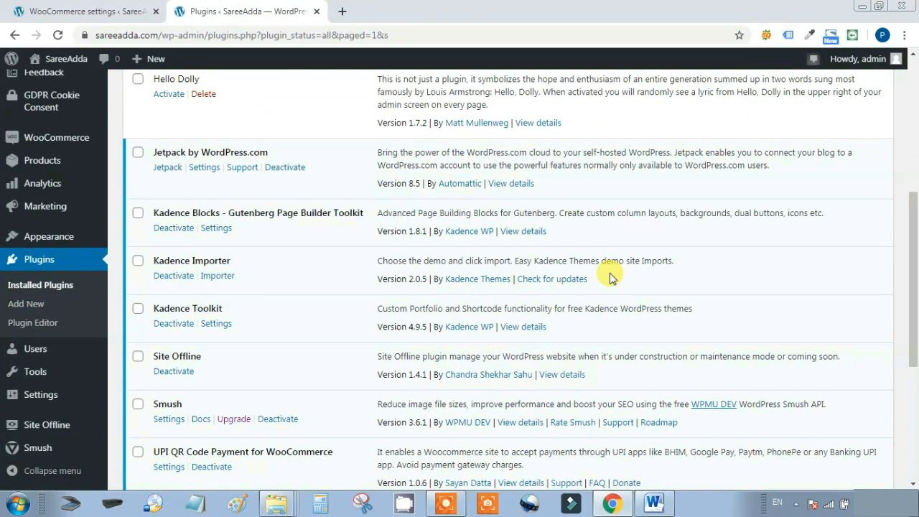
scroll(611, 277, "down", 2)
scroll(611, 273, "up", 2)
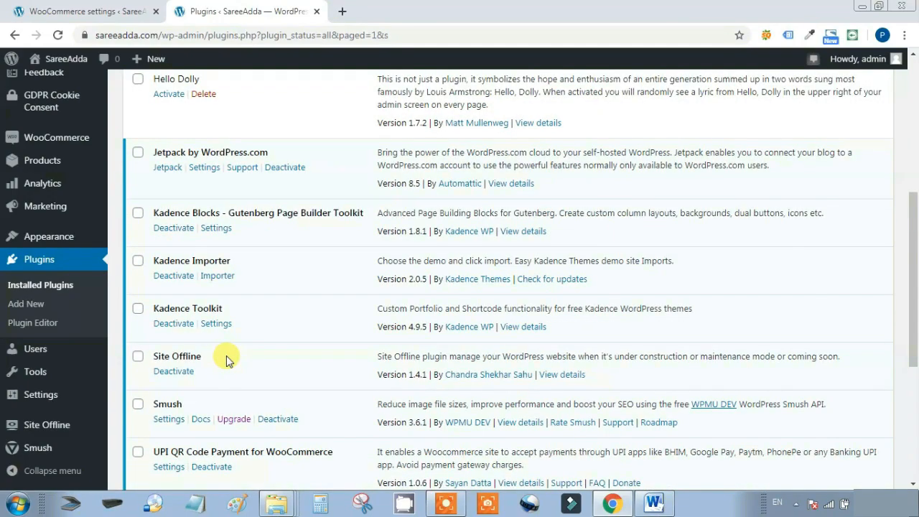
scroll(226, 355, "down", 2)
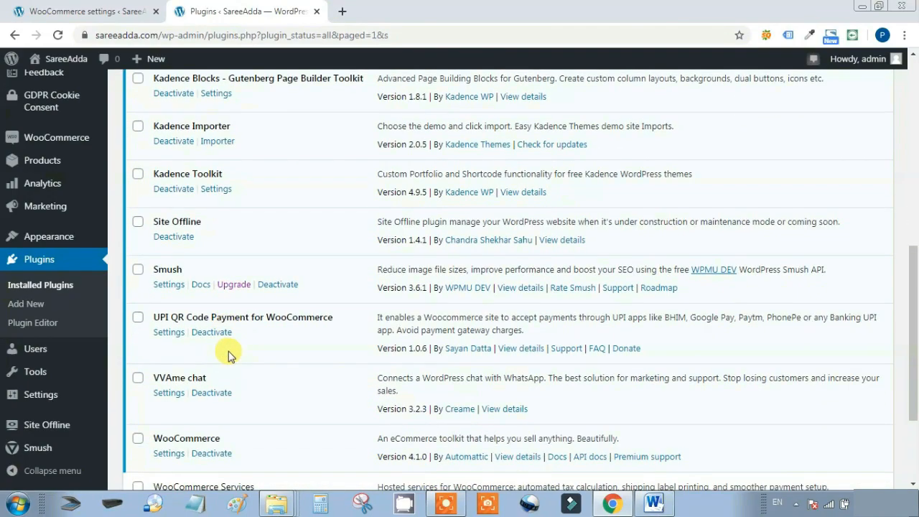
left_click(48, 429)
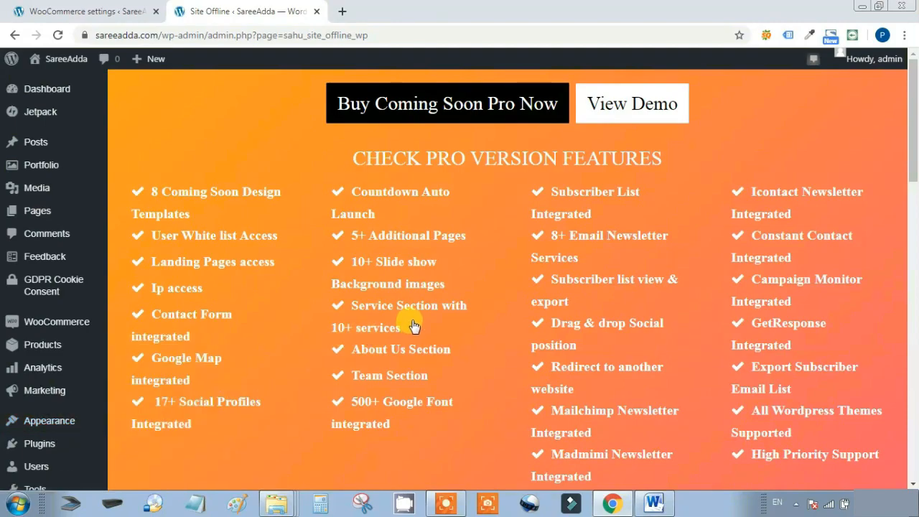
Set Display Logo to No on the Site Offline settings page
scroll(406, 327, "down", 6)
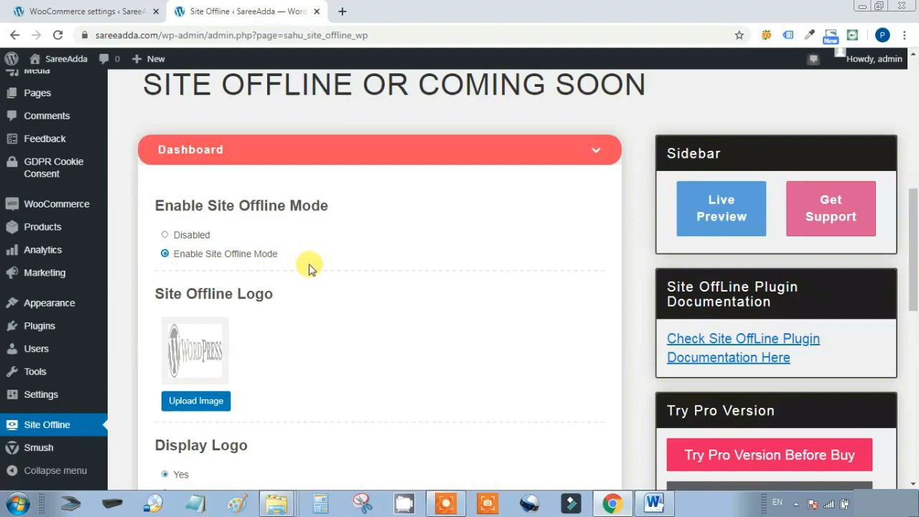
scroll(428, 261, "down", 4)
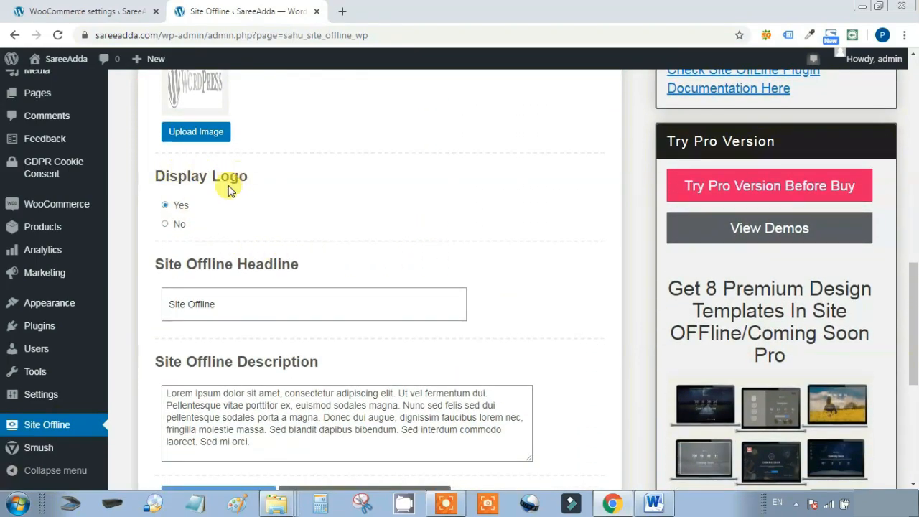
left_click(166, 227)
Review the Site Offline Description text and expand the Countdown settings, showing end date 2017/11/25
scroll(485, 208, "down", 1)
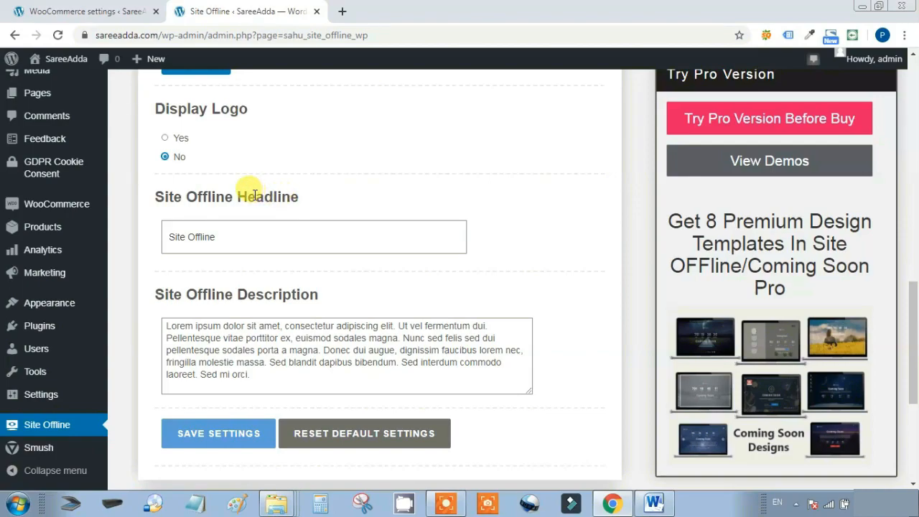
left_click_drag(248, 230, 165, 250)
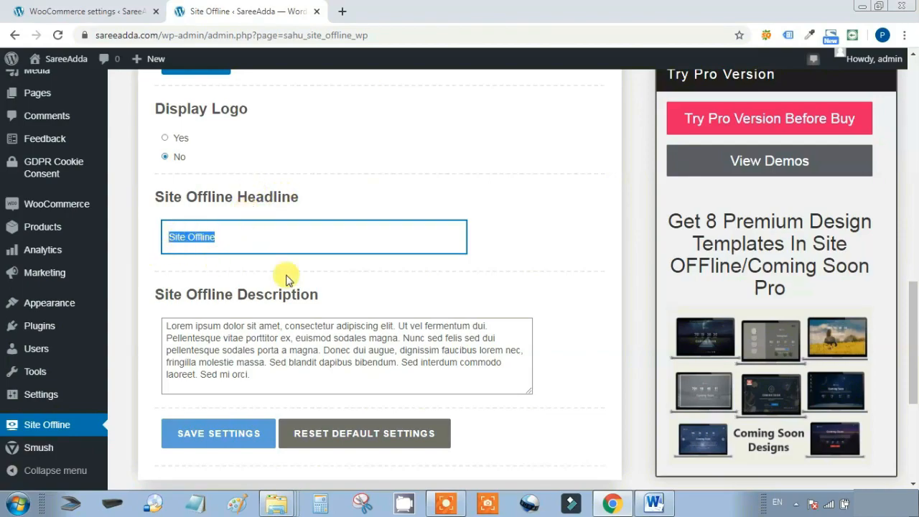
scroll(459, 295, "down", 1)
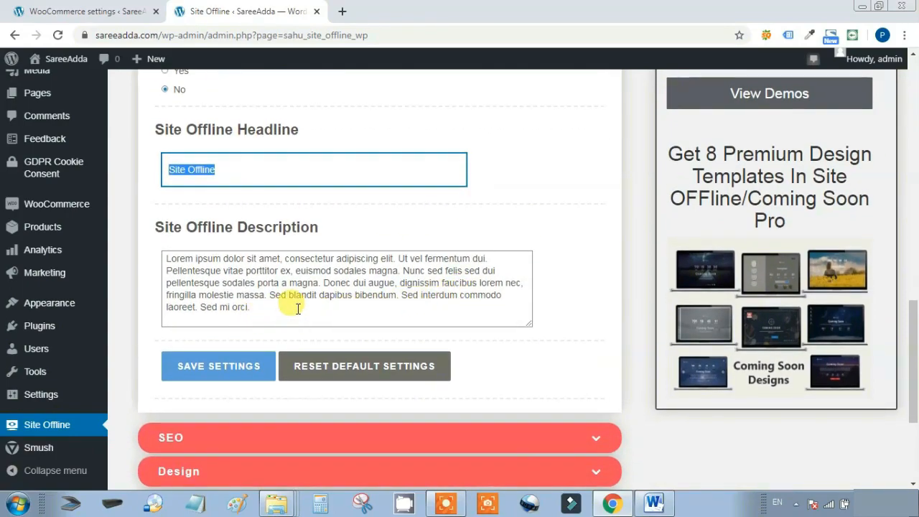
left_click_drag(297, 309, 122, 251)
left_click_drag(338, 227, 122, 233)
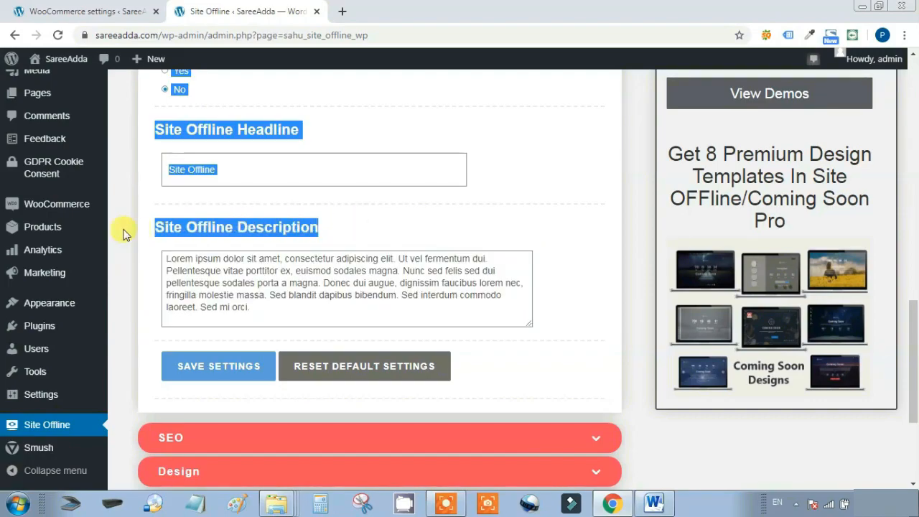
left_click(388, 200)
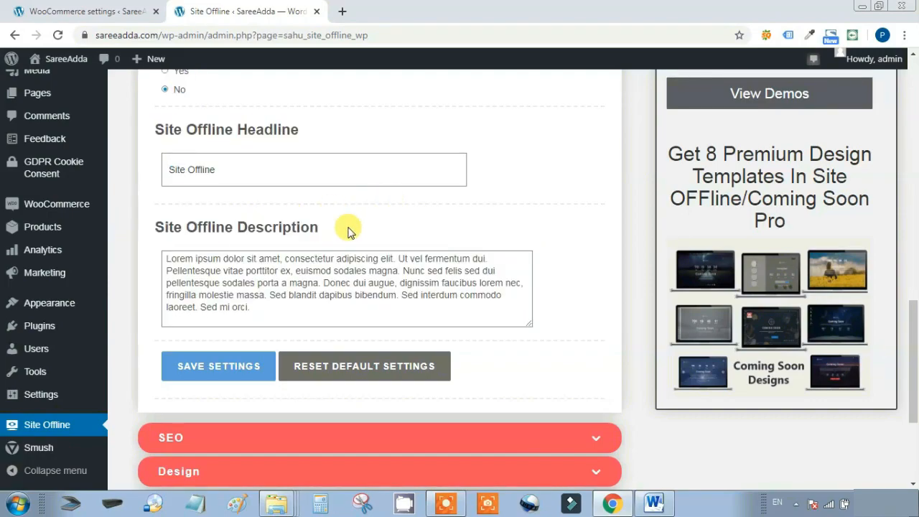
left_click_drag(350, 232, 157, 226)
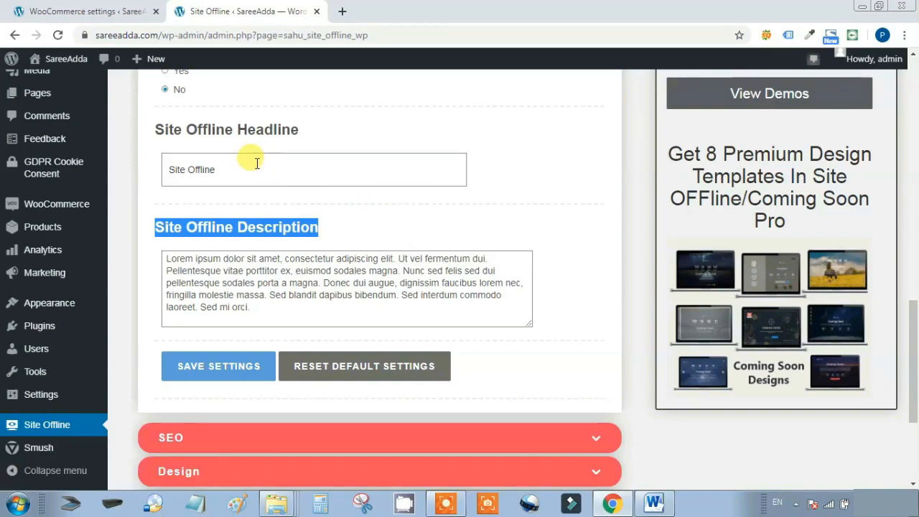
scroll(435, 269, "down", 3)
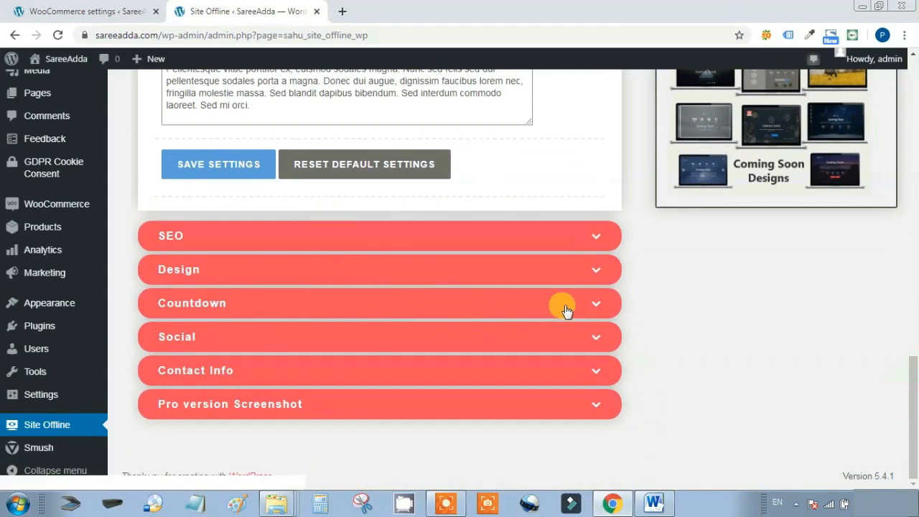
left_click(591, 302)
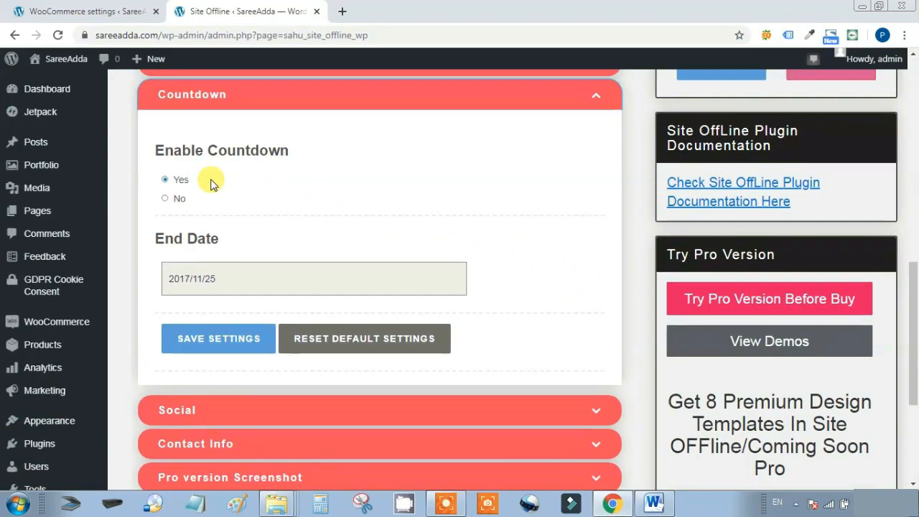
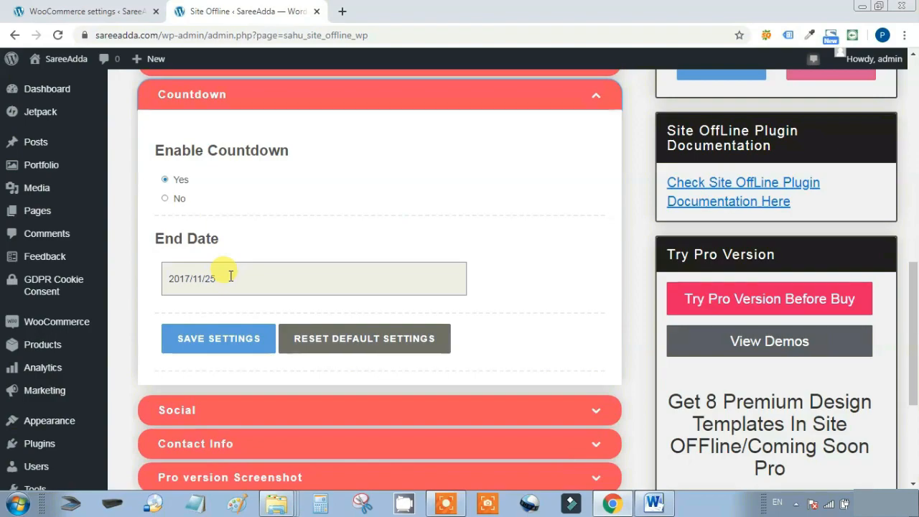
Change the Site Offline countdown end date from 2017/11/25 to 2020/05/09 and save the settings
left_click_drag(216, 277, 160, 281)
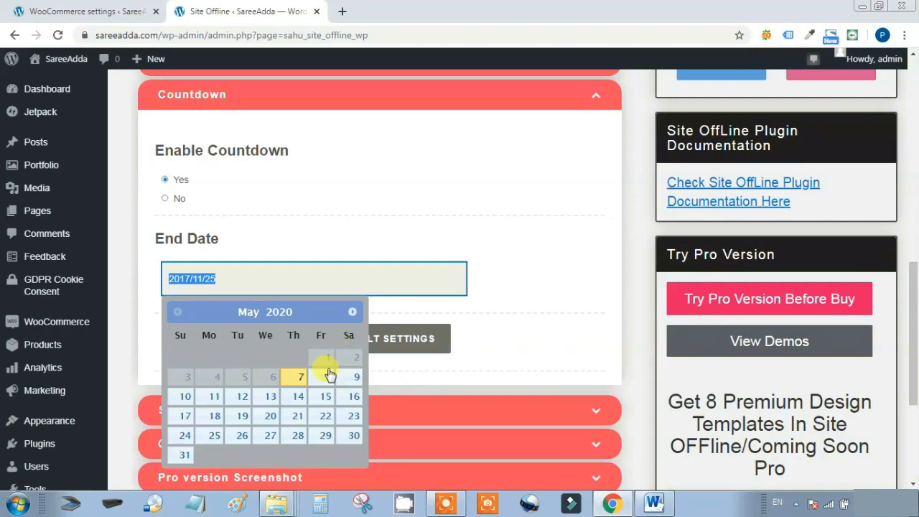
left_click(350, 379)
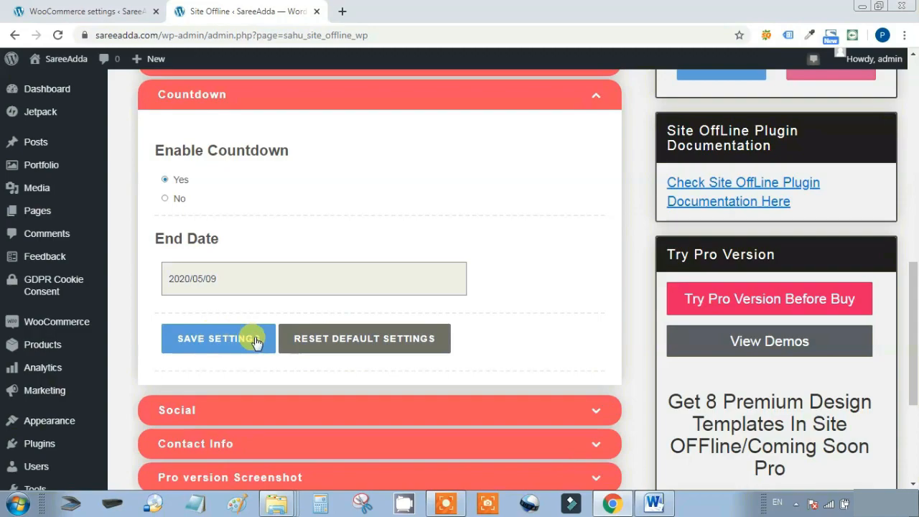
left_click(224, 340)
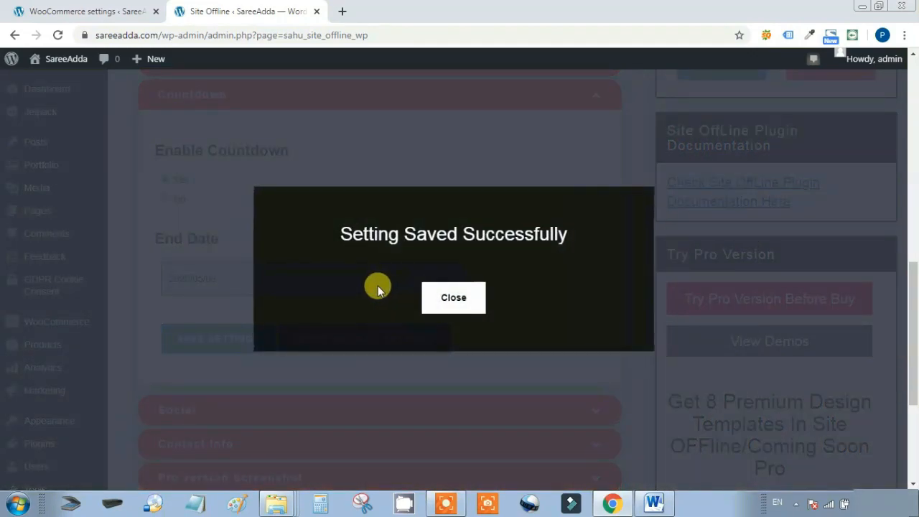
scroll(481, 294, "down", 1)
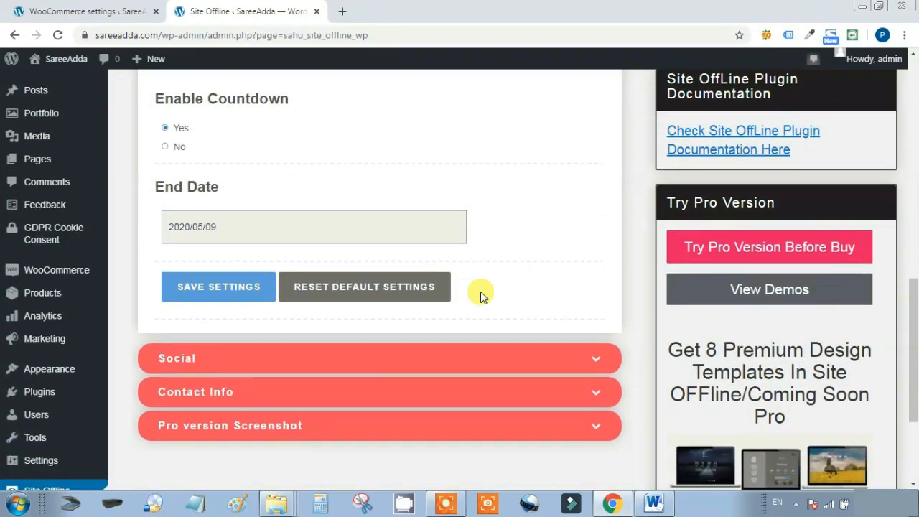
scroll(481, 291, "up", 5)
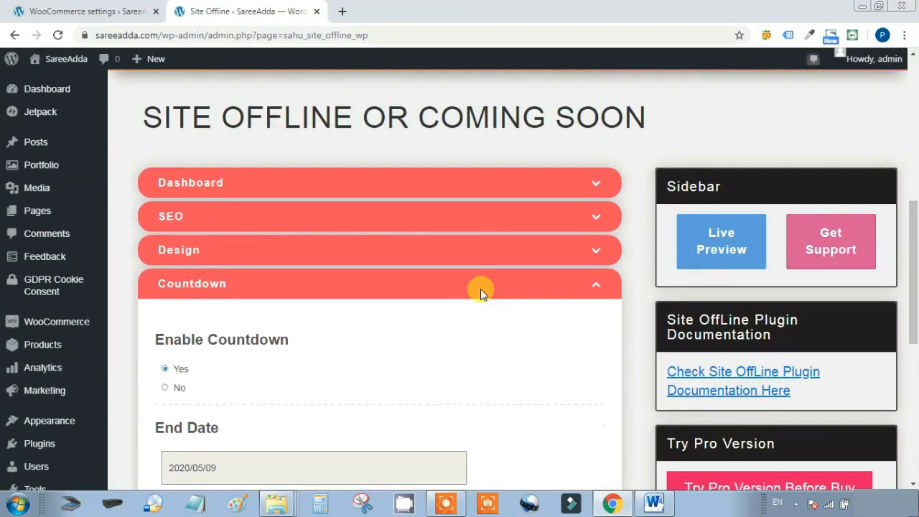
Live-preview the coming-soon page and confirm the countdown runs at 1 day, 23 hours, 40 minutes
left_click(723, 317)
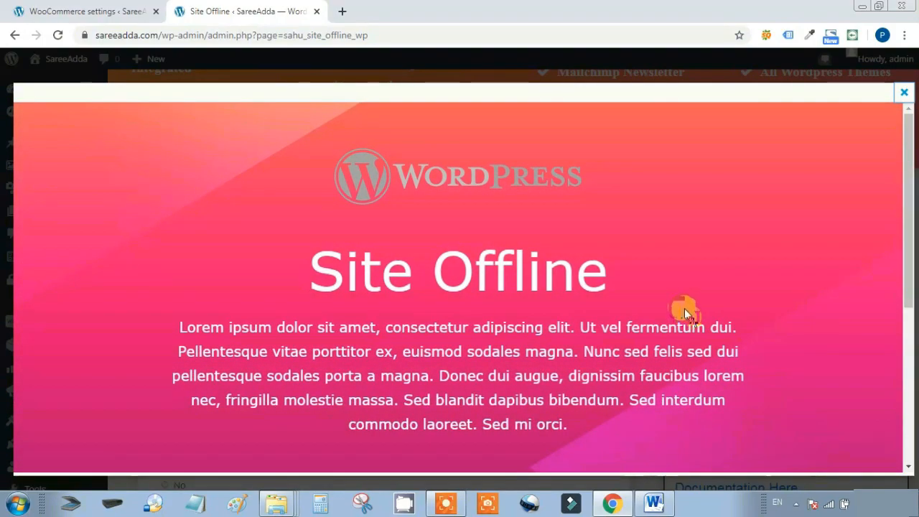
scroll(711, 302, "down", 4)
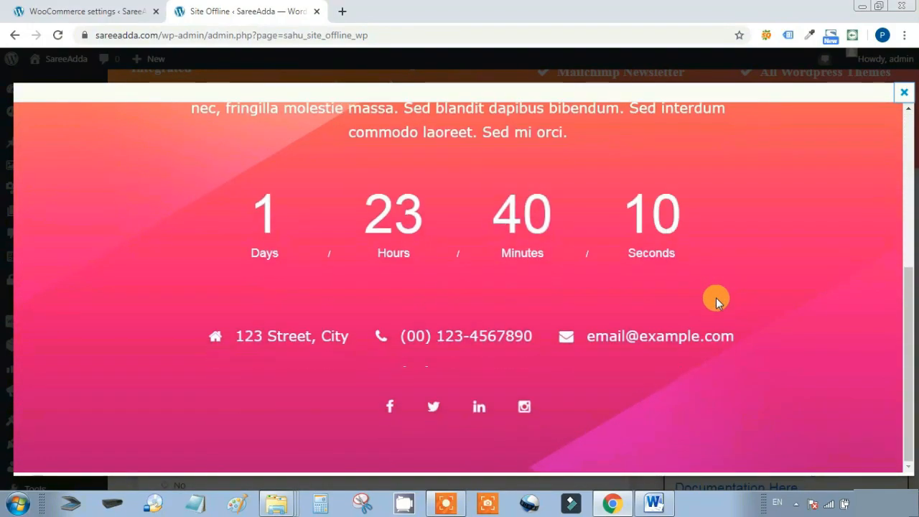
scroll(715, 296, "up", 4)
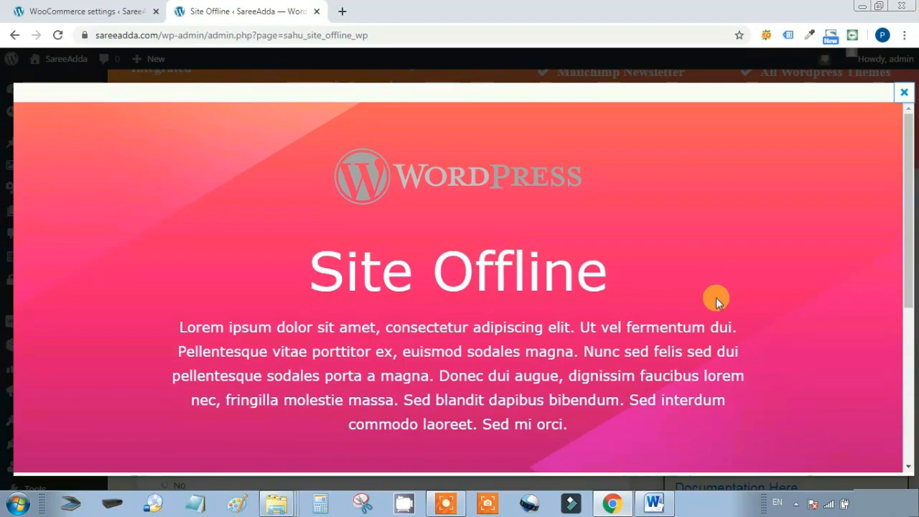
scroll(716, 298, "down", 4)
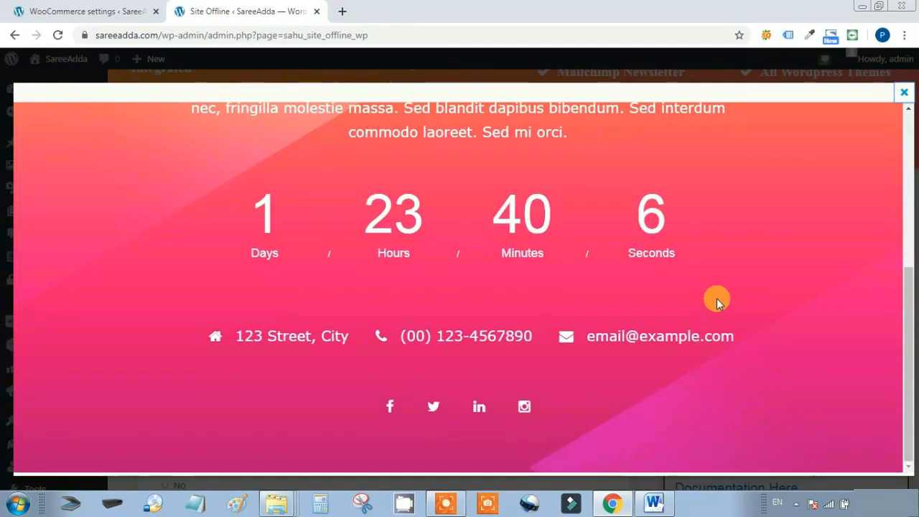
scroll(717, 298, "up", 1)
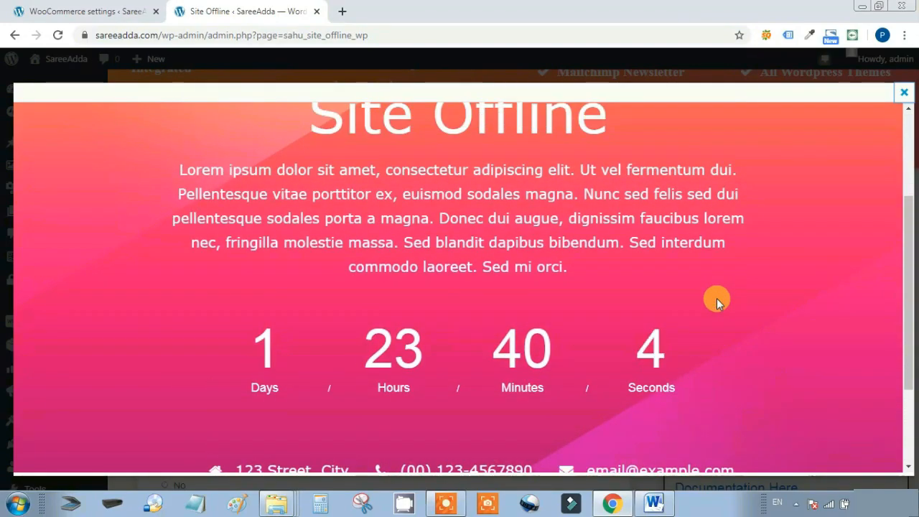
Close the live preview and scroll down through the Site Offline settings page
key("Escape")
scroll(474, 304, "down", 3)
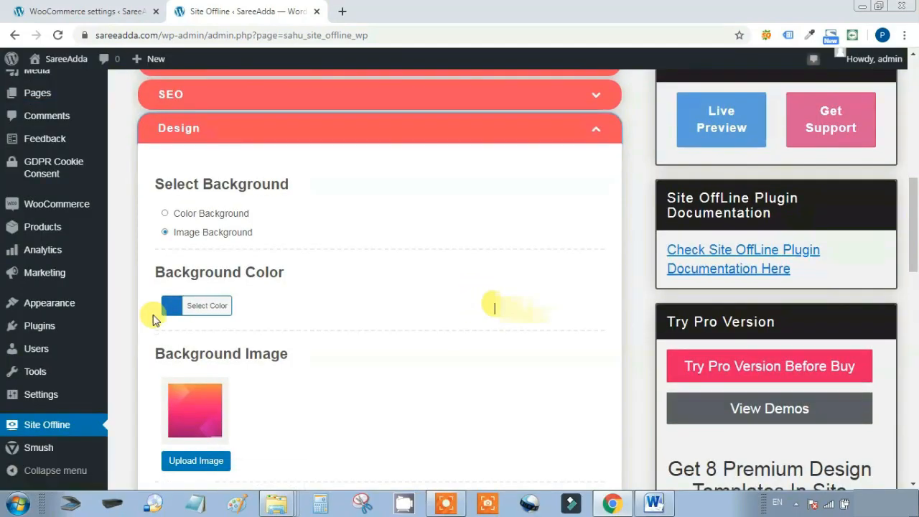
scroll(319, 297, "down", 3)
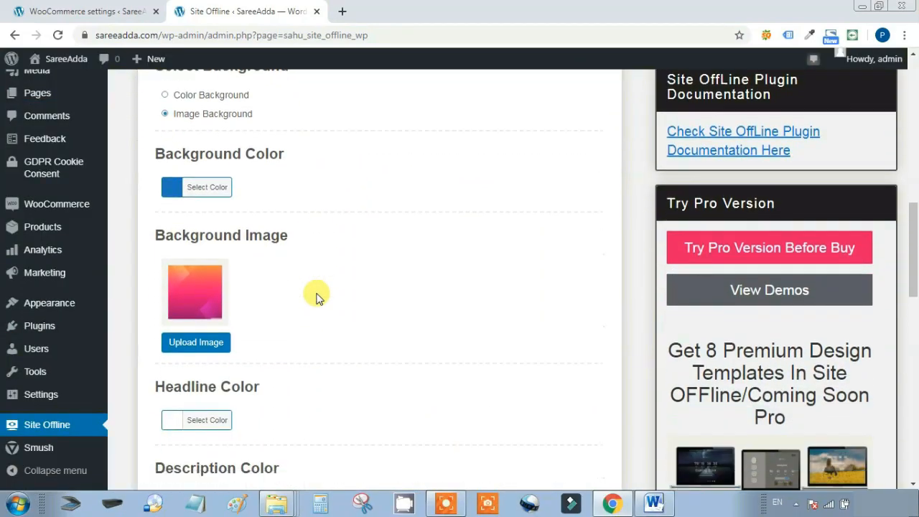
scroll(283, 324, "down", 2)
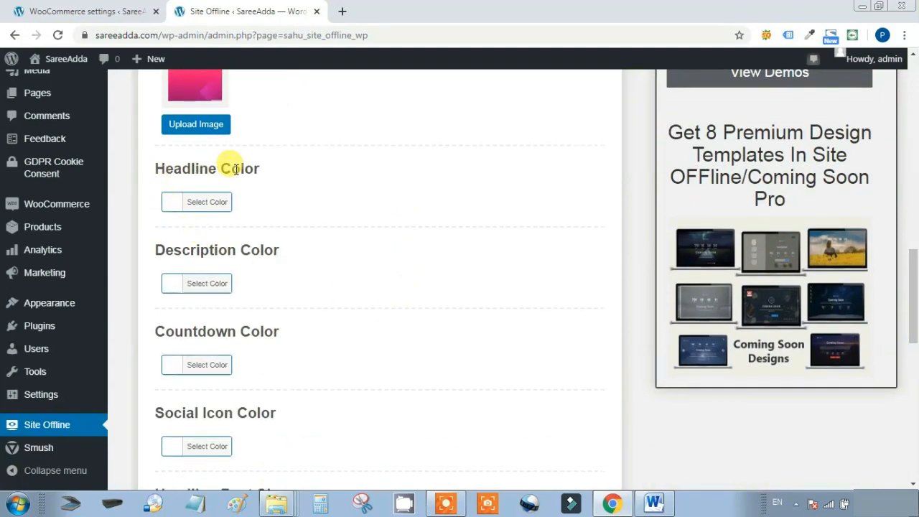
scroll(355, 326, "down", 2)
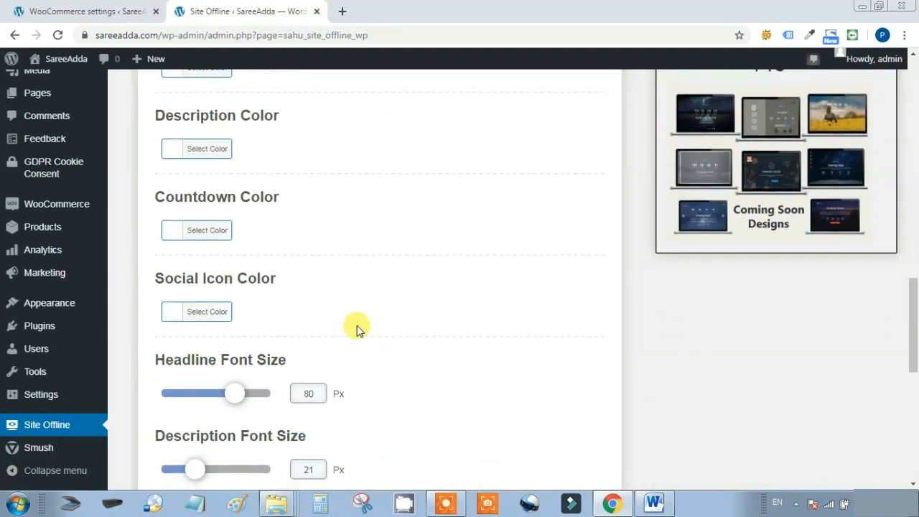
Review the Design settings: headline 80 px, description 21 px, Verdana font
left_click_drag(152, 286, 419, 279)
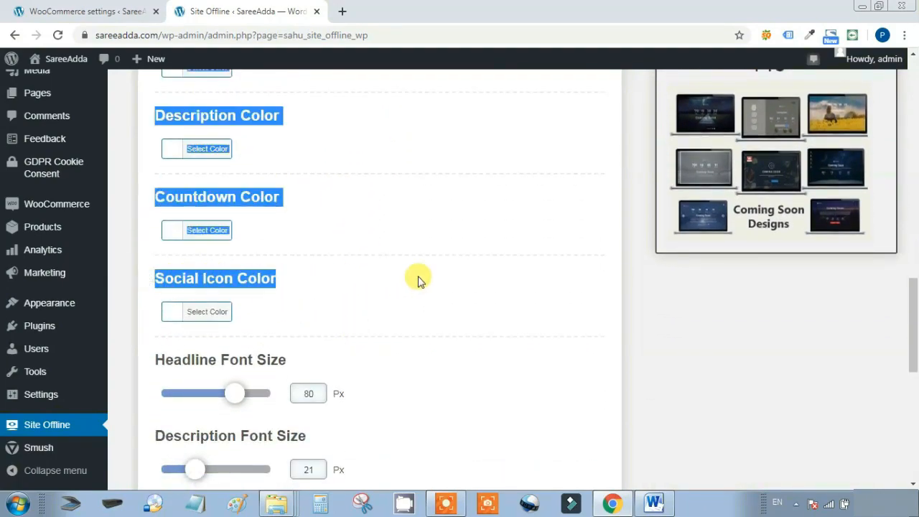
scroll(478, 281, "down", 2)
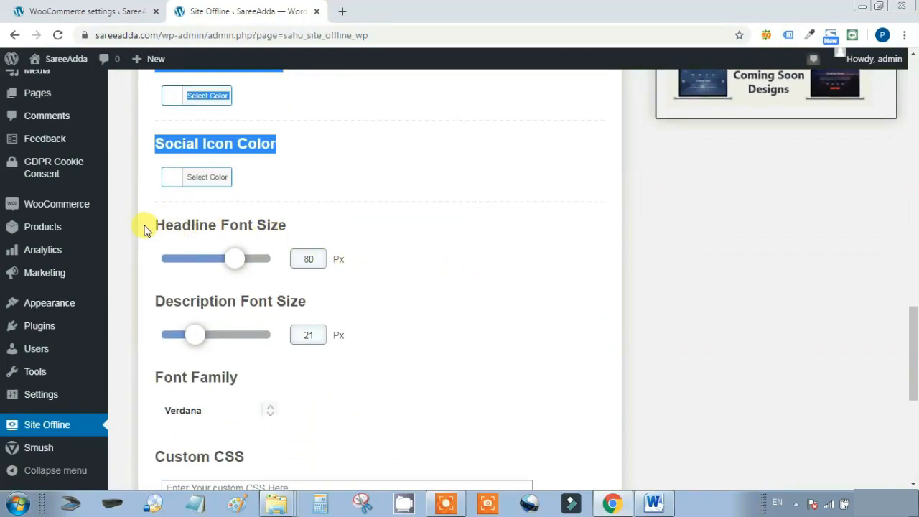
scroll(409, 287, "down", 3)
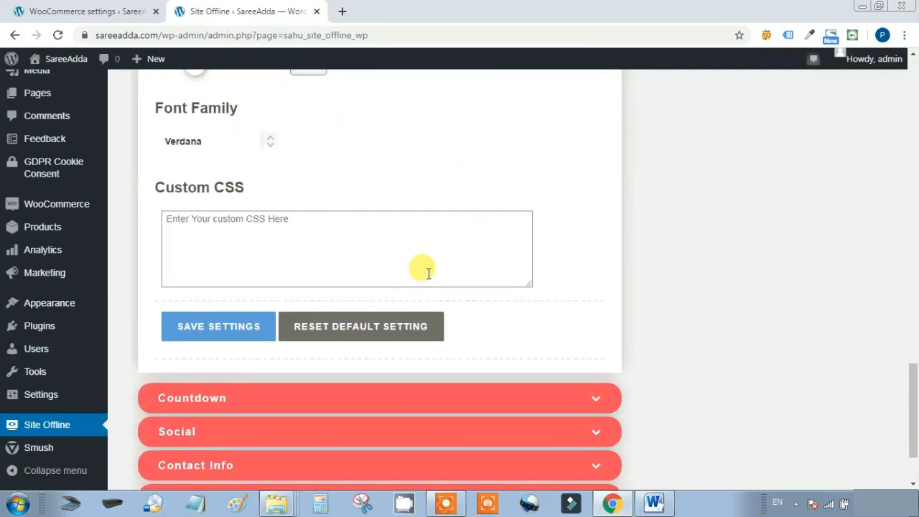
scroll(460, 252, "down", 2)
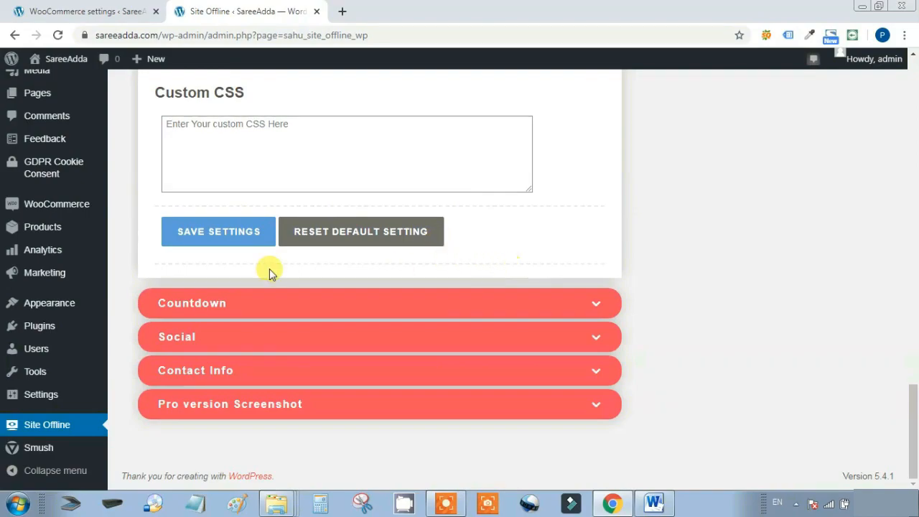
key("ctrl+a")
scroll(525, 299, "up", 10)
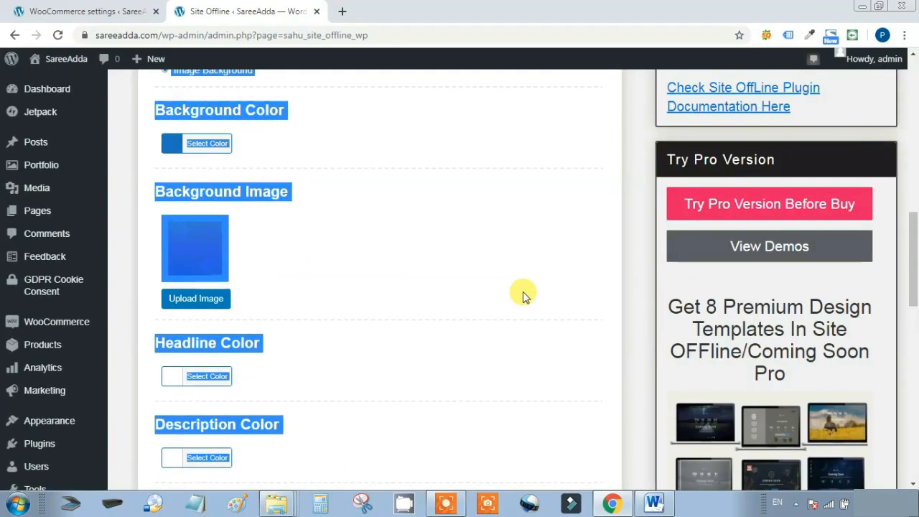